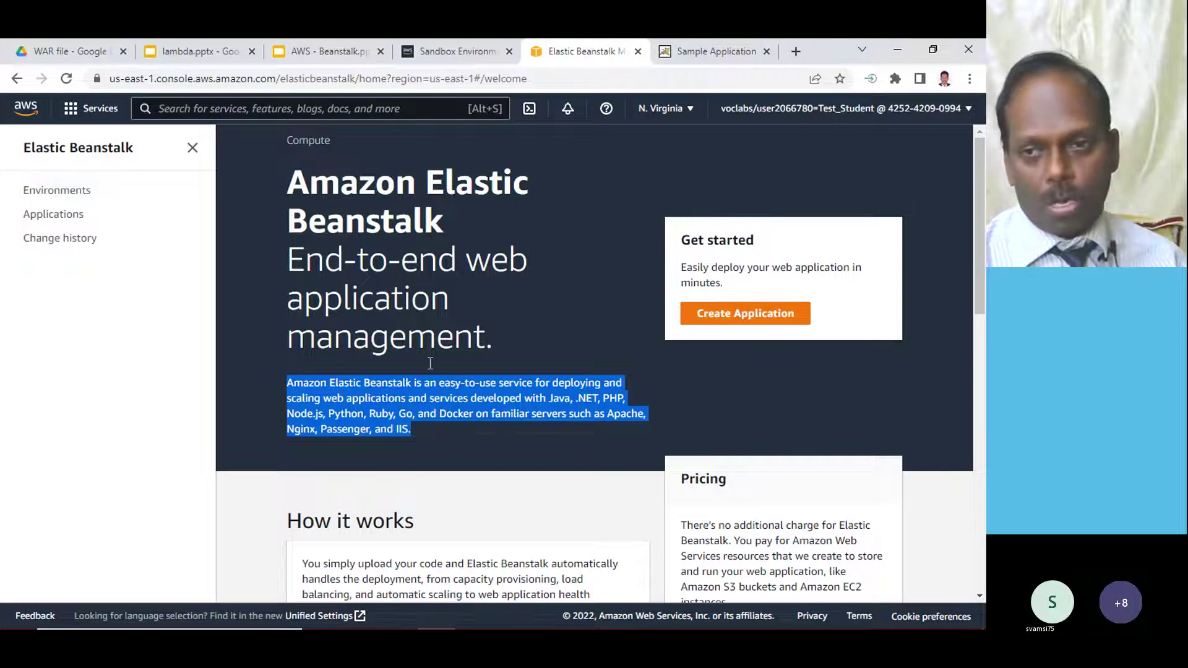
- Highlight the how-it-works explanation, then start a new Elastic Beanstalk application
{"action": "scroll", "coordinate": [515, 395], "scroll_direction": "down", "scroll_amount": 3}
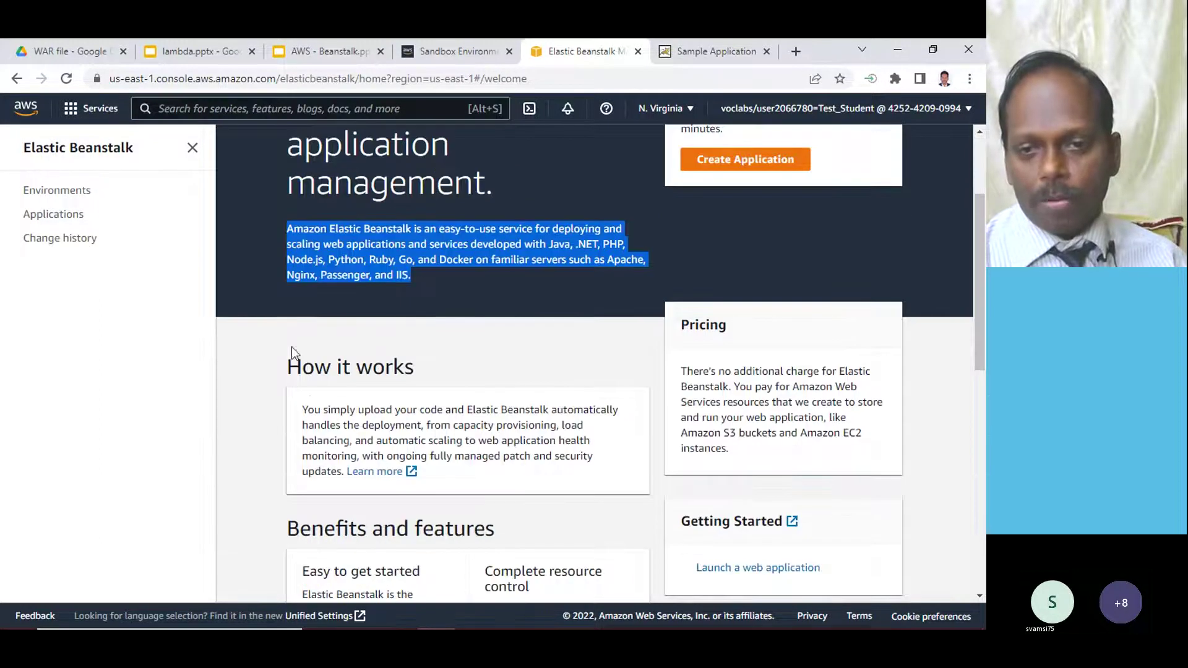
{"action": "left_click_drag", "start_coordinate": [331, 407], "coordinate": [345, 455]}
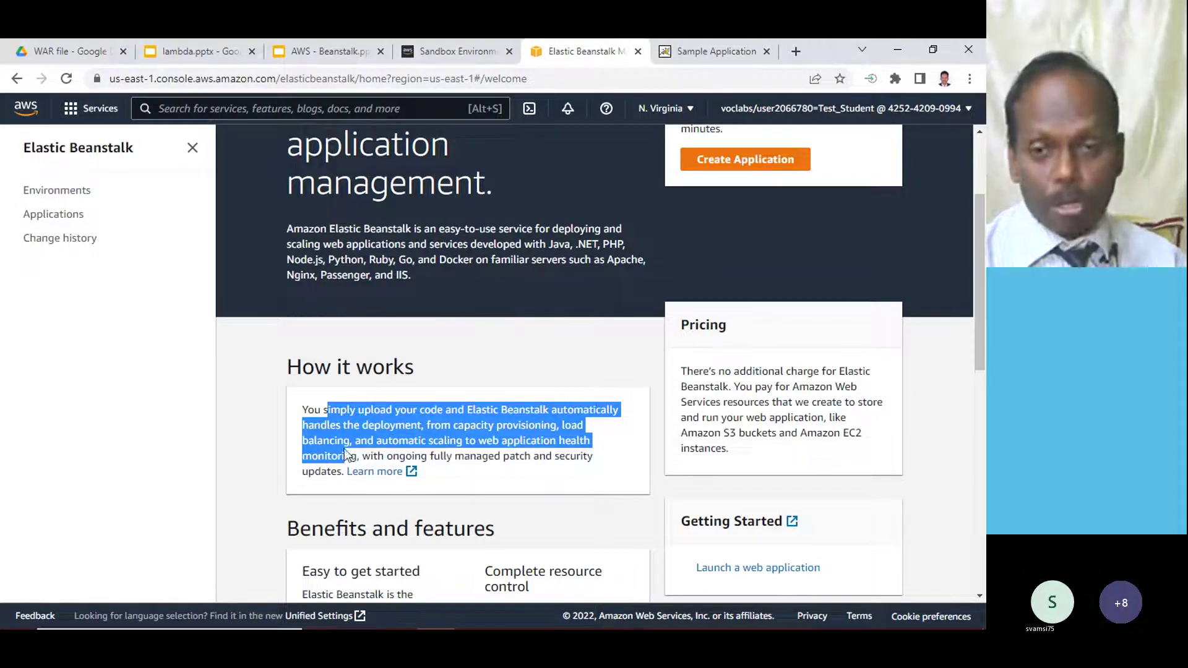
{"action": "scroll", "coordinate": [441, 347], "scroll_direction": "up", "scroll_amount": 3}
{"action": "left_click", "coordinate": [552, 333]}
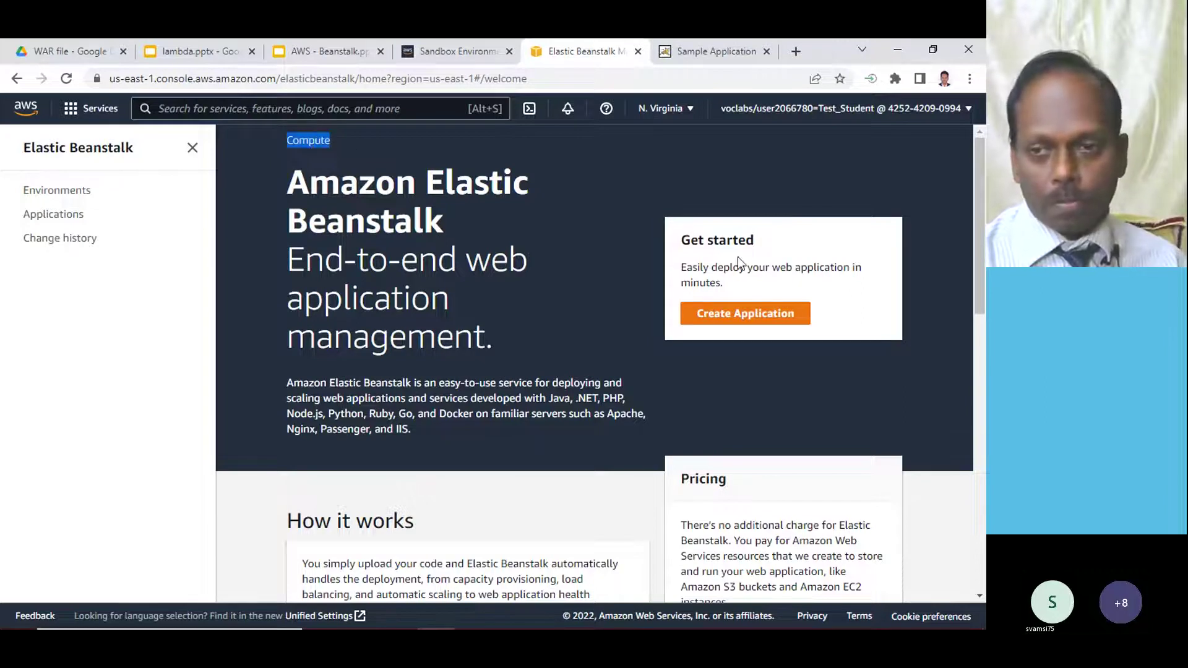
{"action": "left_click", "coordinate": [746, 313]}
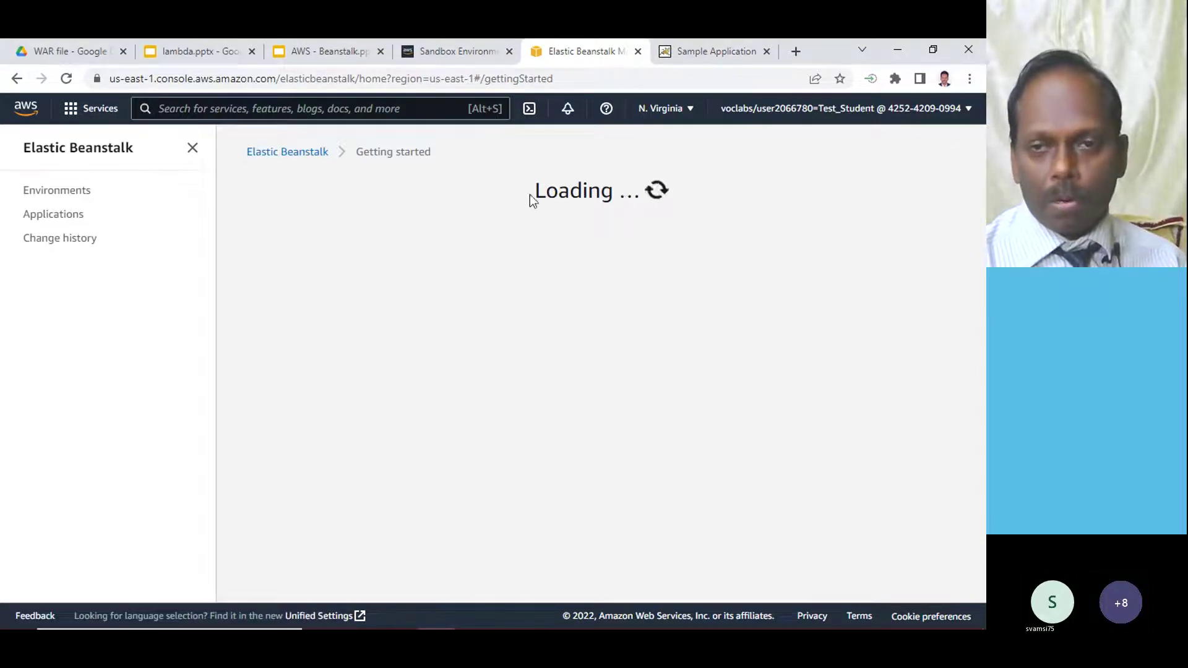
{"action": "left_click_drag", "start_coordinate": [533, 192], "coordinate": [647, 197]}
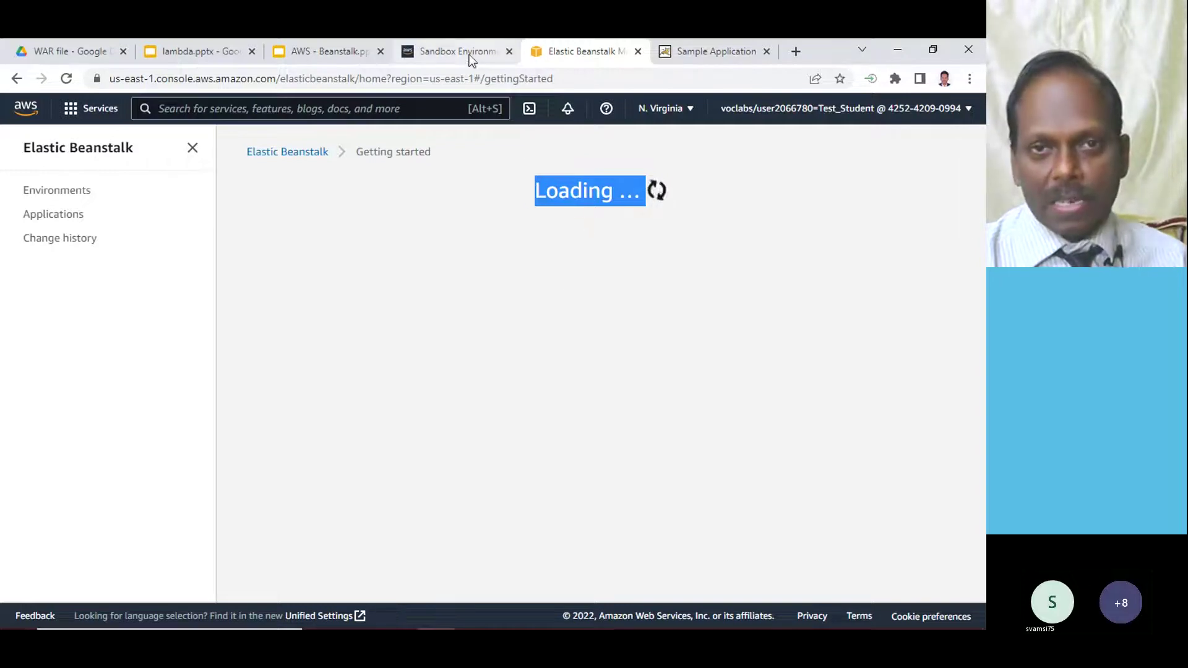
- End the sandbox lab, confirm and dismiss the notice, then leave Student View
{"action": "left_click", "coordinate": [447, 50]}
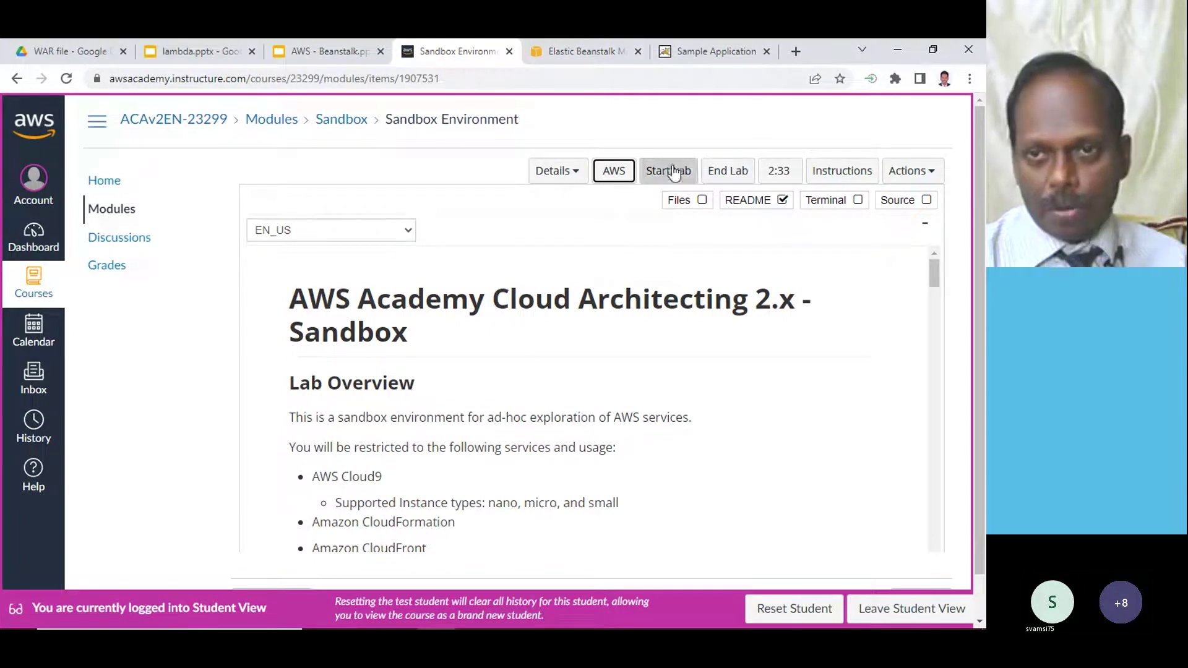
{"action": "left_click", "coordinate": [730, 175]}
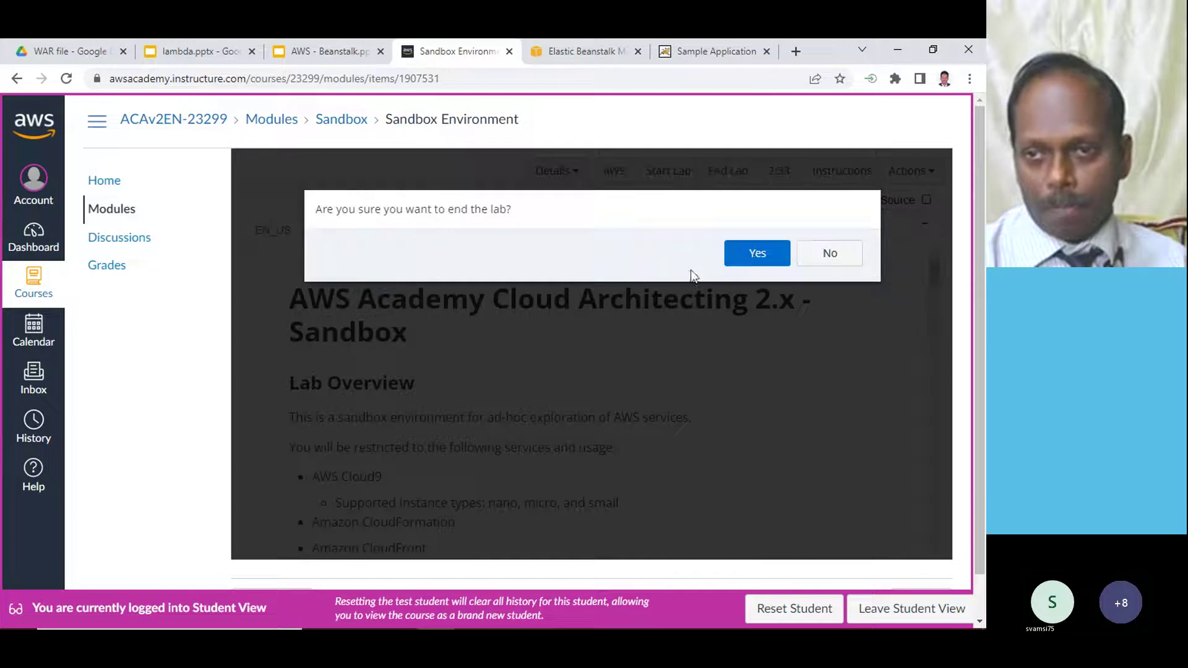
{"action": "left_click", "coordinate": [756, 253]}
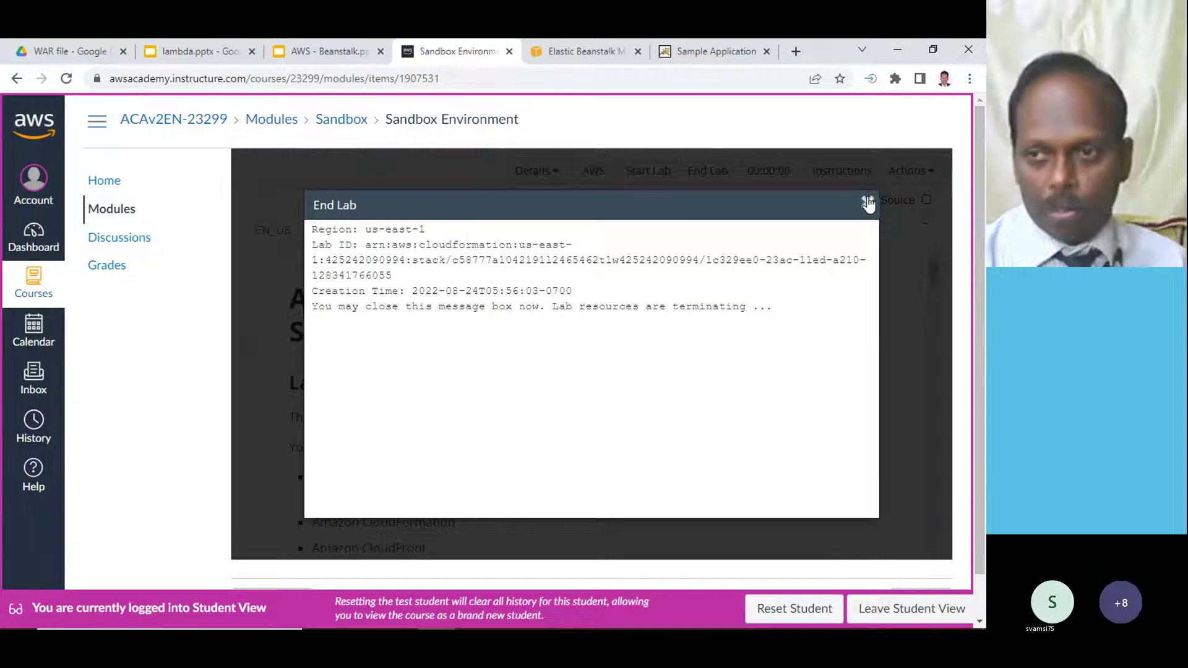
{"action": "left_click", "coordinate": [868, 202]}
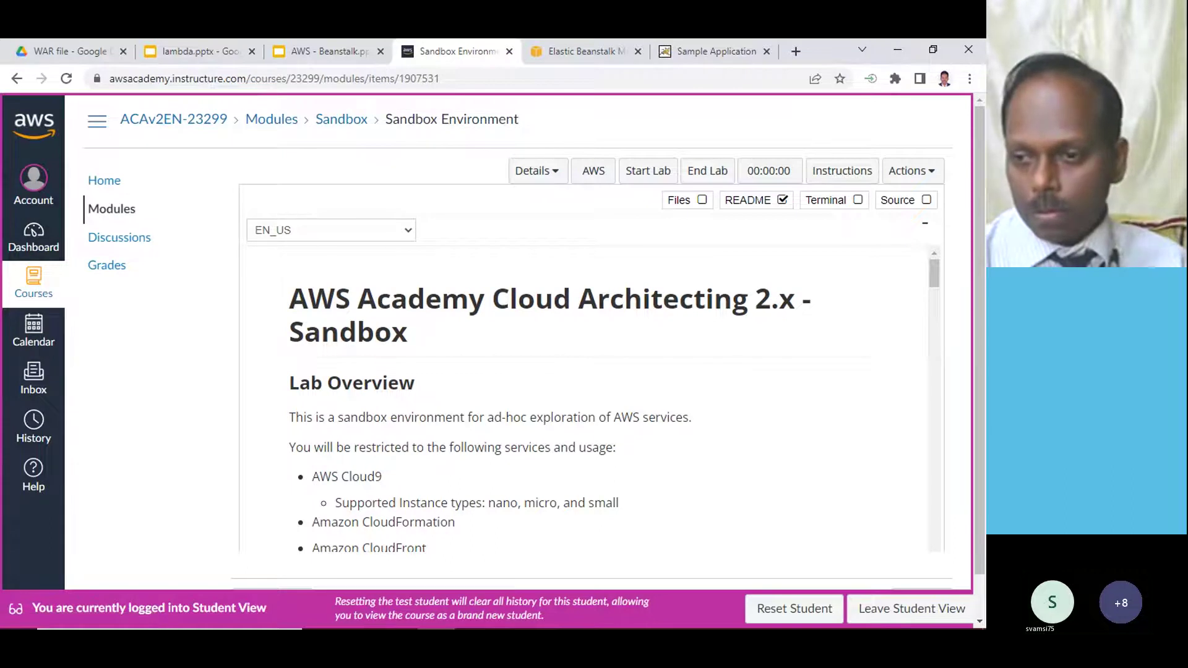
{"action": "left_click", "coordinate": [909, 609]}
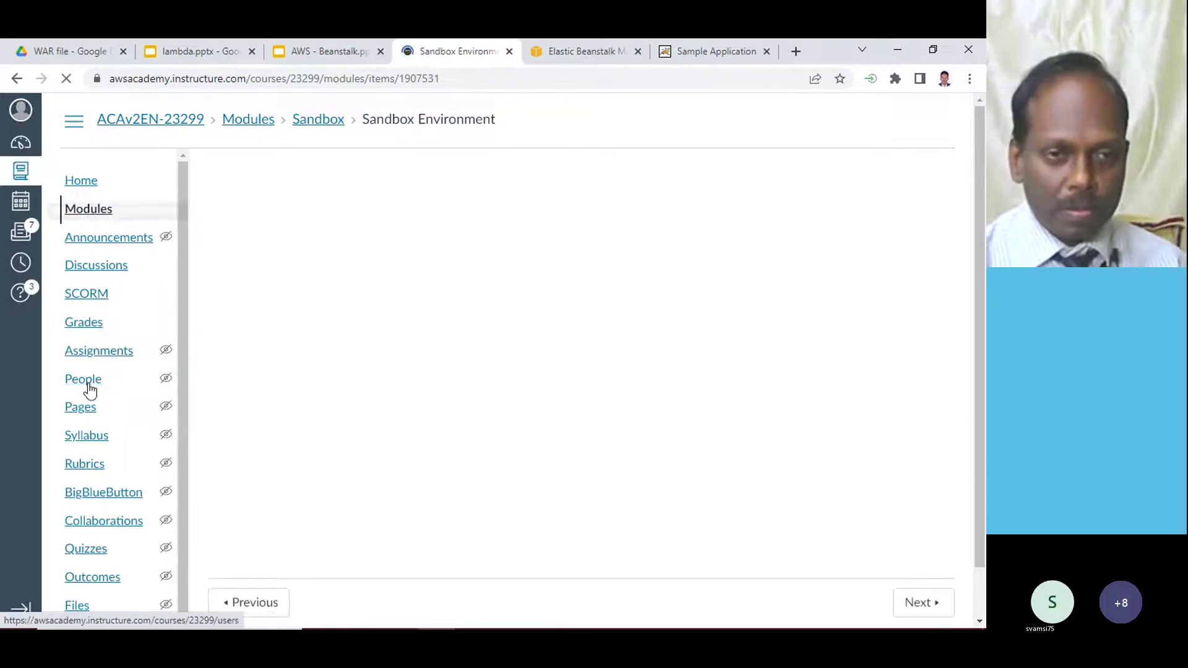
- From the Dashboard, enter the AWS Academy Learner Lab - Educator course's Modules page
{"action": "left_click", "coordinate": [22, 144]}
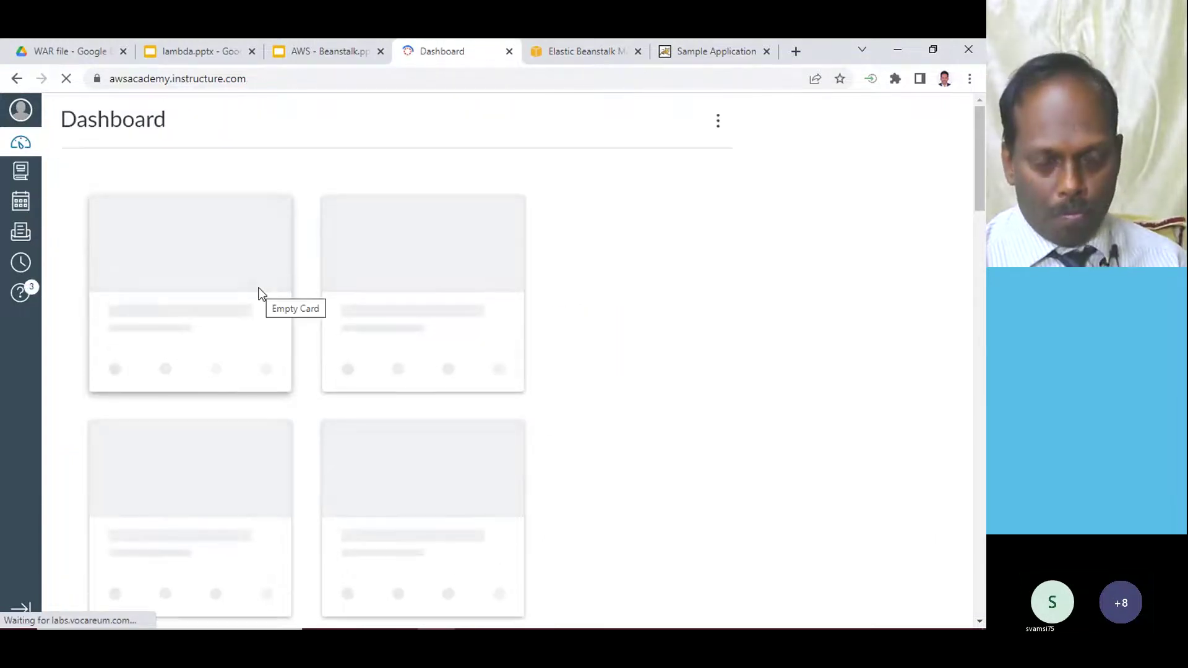
{"action": "scroll", "coordinate": [231, 347], "scroll_direction": "down", "scroll_amount": 5}
{"action": "scroll", "coordinate": [233, 345], "scroll_direction": "down", "scroll_amount": 10}
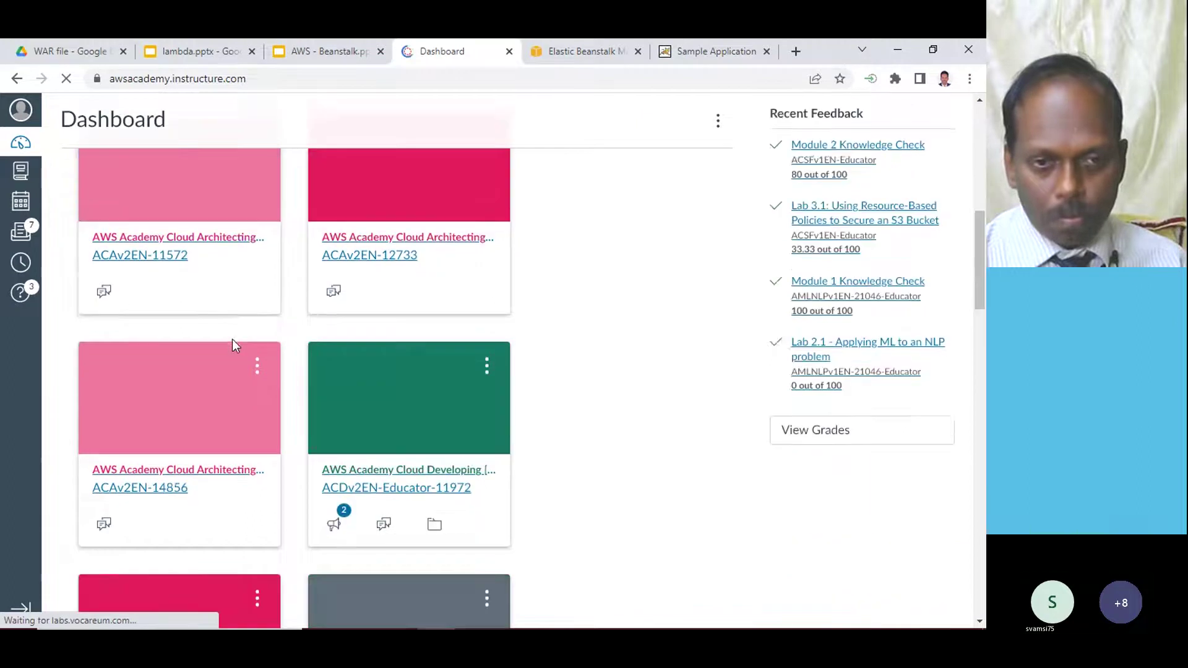
{"action": "scroll", "coordinate": [234, 348], "scroll_direction": "down", "scroll_amount": 8}
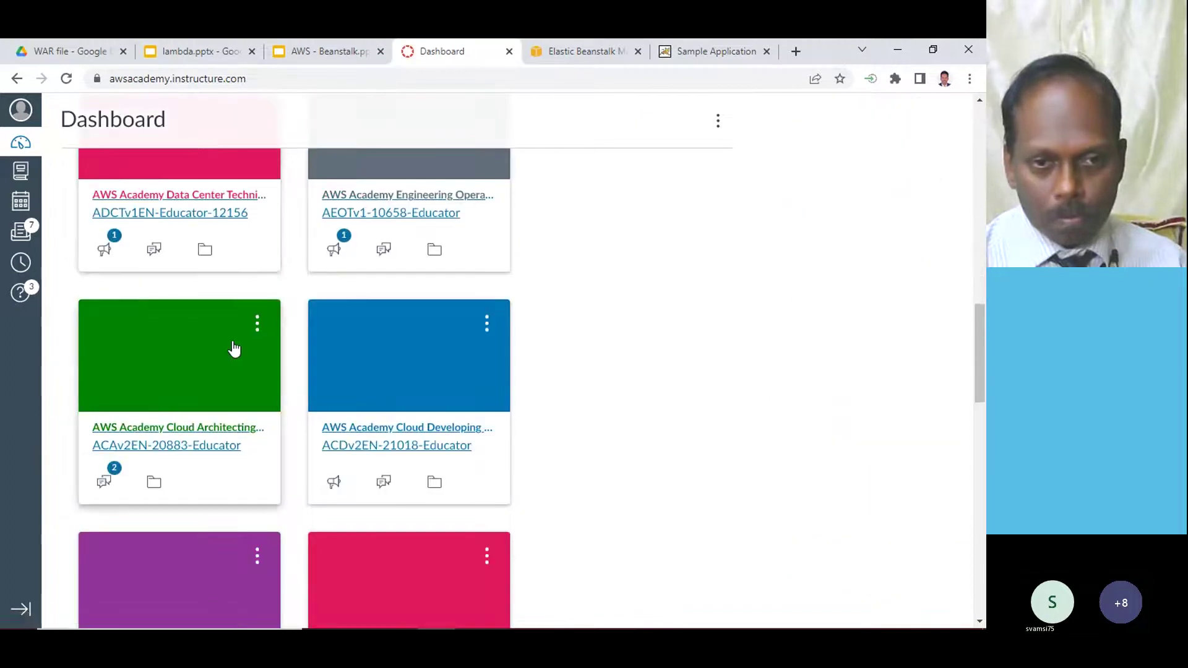
{"action": "scroll", "coordinate": [234, 351], "scroll_direction": "down", "scroll_amount": 6}
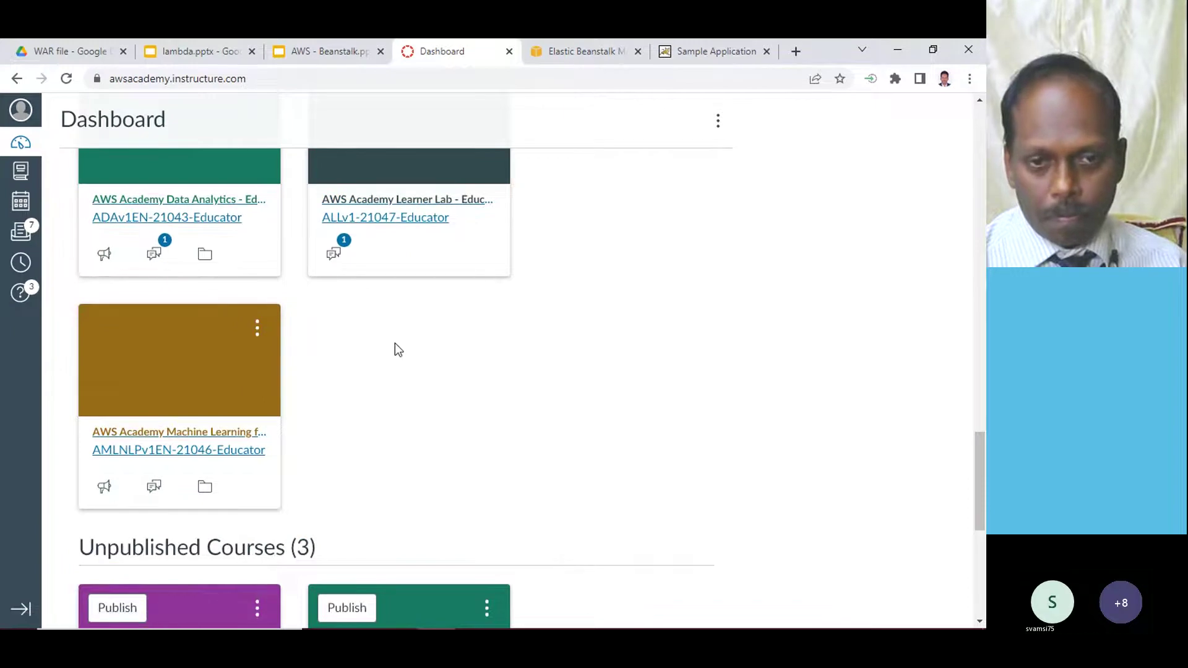
{"action": "scroll", "coordinate": [392, 348], "scroll_direction": "down", "scroll_amount": 4}
{"action": "scroll", "coordinate": [391, 352], "scroll_direction": "up", "scroll_amount": 6}
{"action": "scroll", "coordinate": [390, 350], "scroll_direction": "up", "scroll_amount": 6}
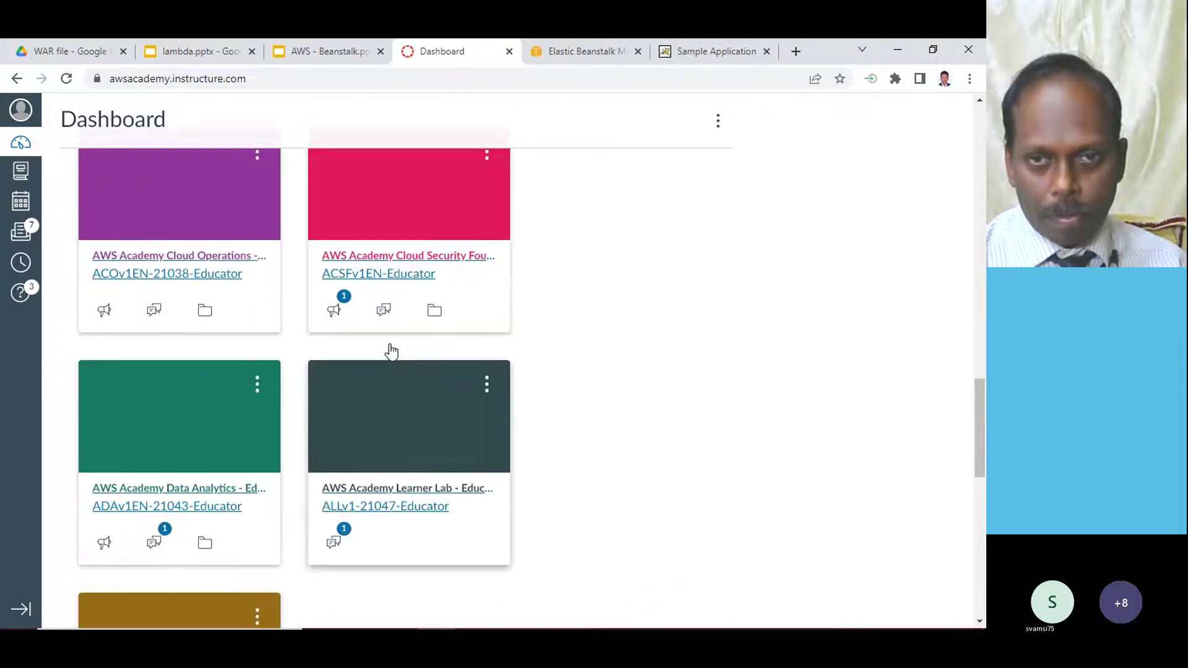
{"action": "scroll", "coordinate": [277, 339], "scroll_direction": "up", "scroll_amount": 4}
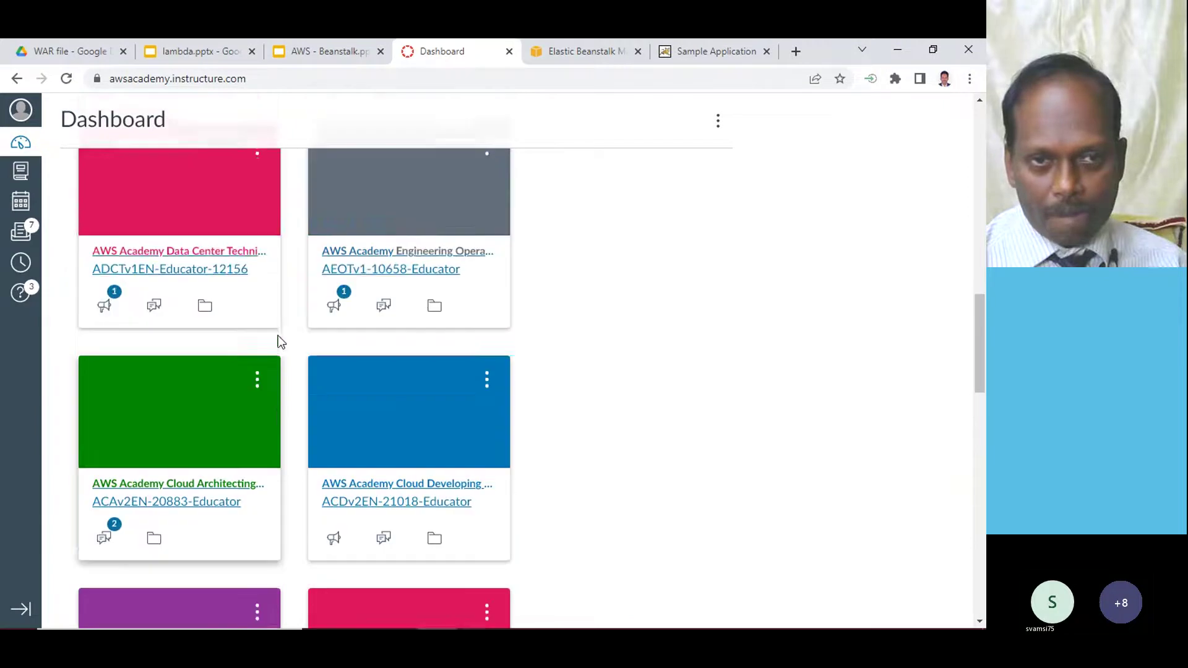
{"action": "scroll", "coordinate": [279, 342], "scroll_direction": "up", "scroll_amount": 3}
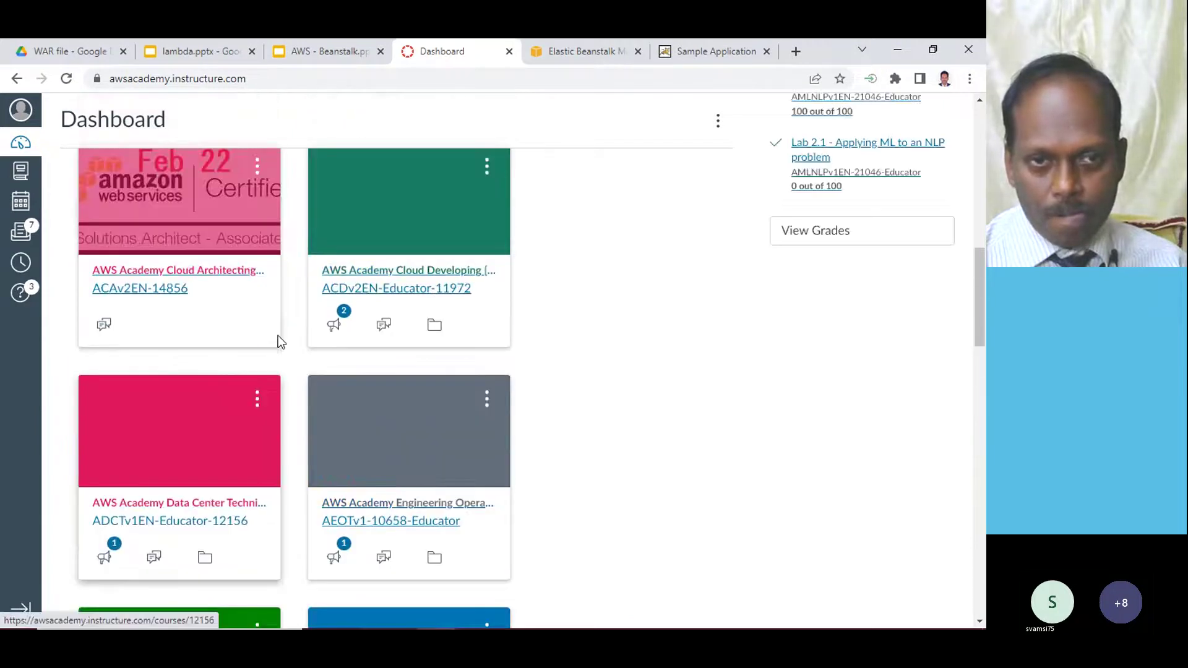
{"action": "scroll", "coordinate": [279, 342], "scroll_direction": "up", "scroll_amount": 3}
{"action": "scroll", "coordinate": [279, 342], "scroll_direction": "up", "scroll_amount": 4}
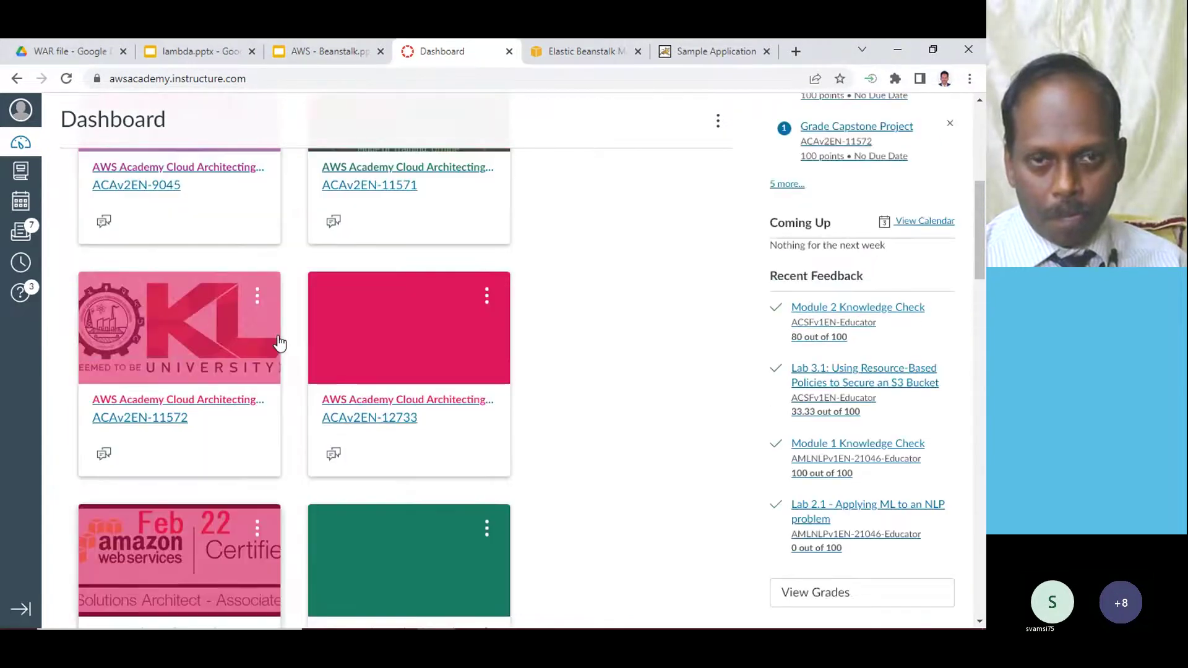
{"action": "scroll", "coordinate": [280, 342], "scroll_direction": "up", "scroll_amount": 6}
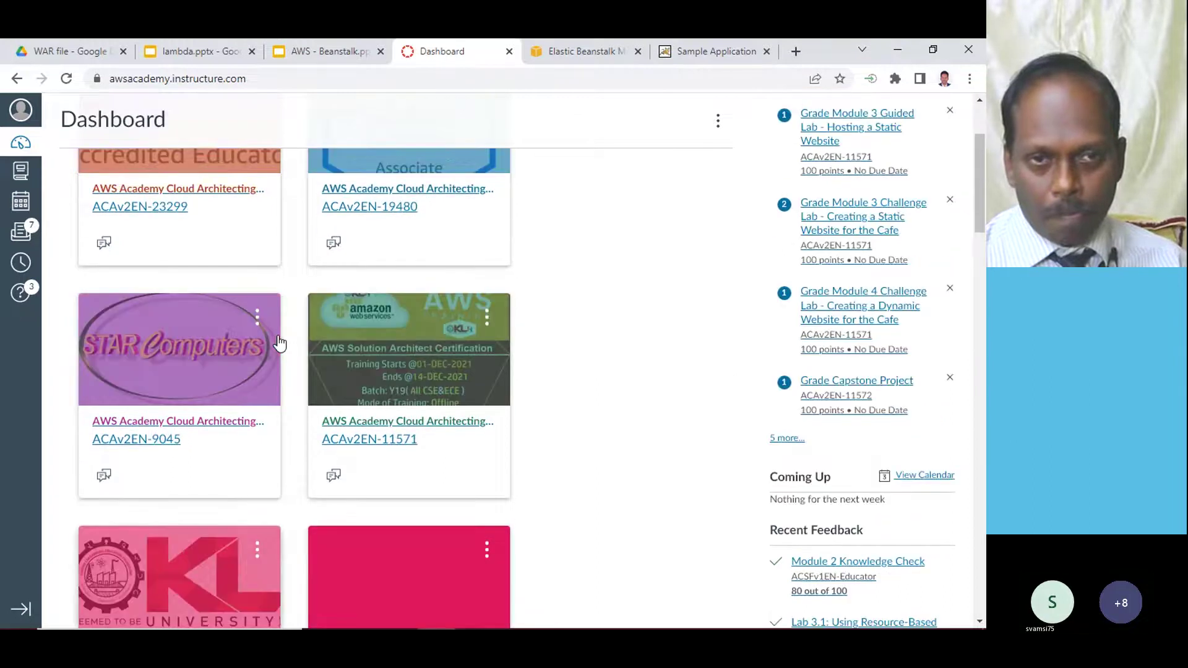
{"action": "scroll", "coordinate": [280, 343], "scroll_direction": "down", "scroll_amount": 20}
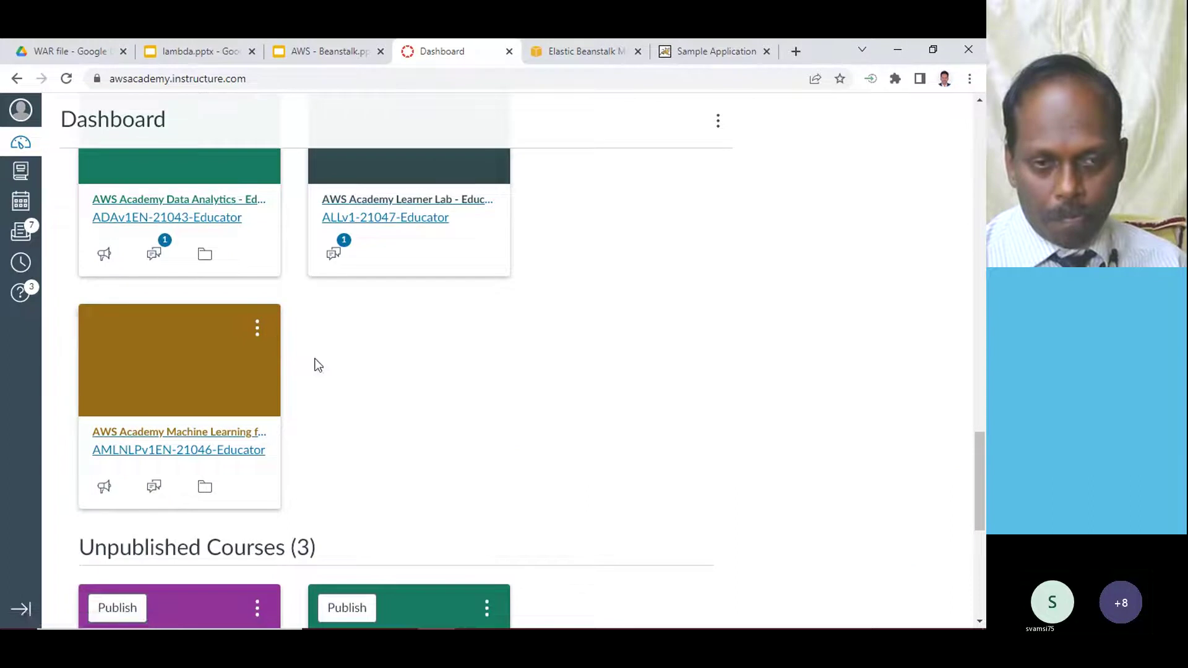
{"action": "scroll", "coordinate": [340, 441], "scroll_direction": "up", "scroll_amount": 1}
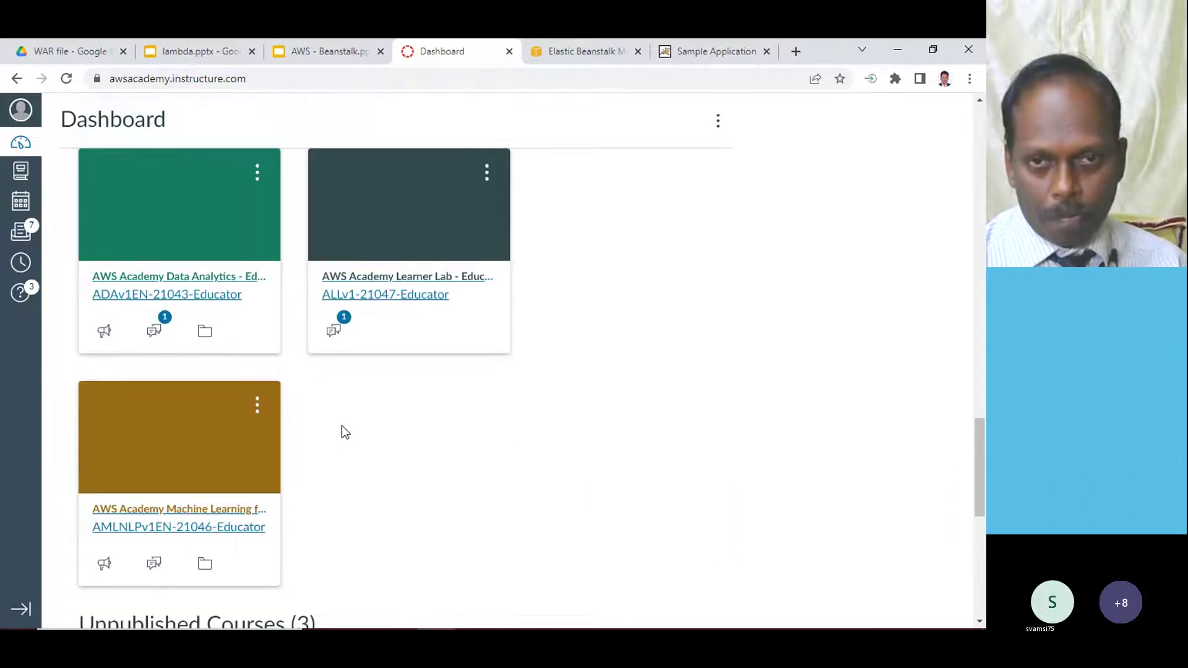
{"action": "left_click", "coordinate": [363, 283]}
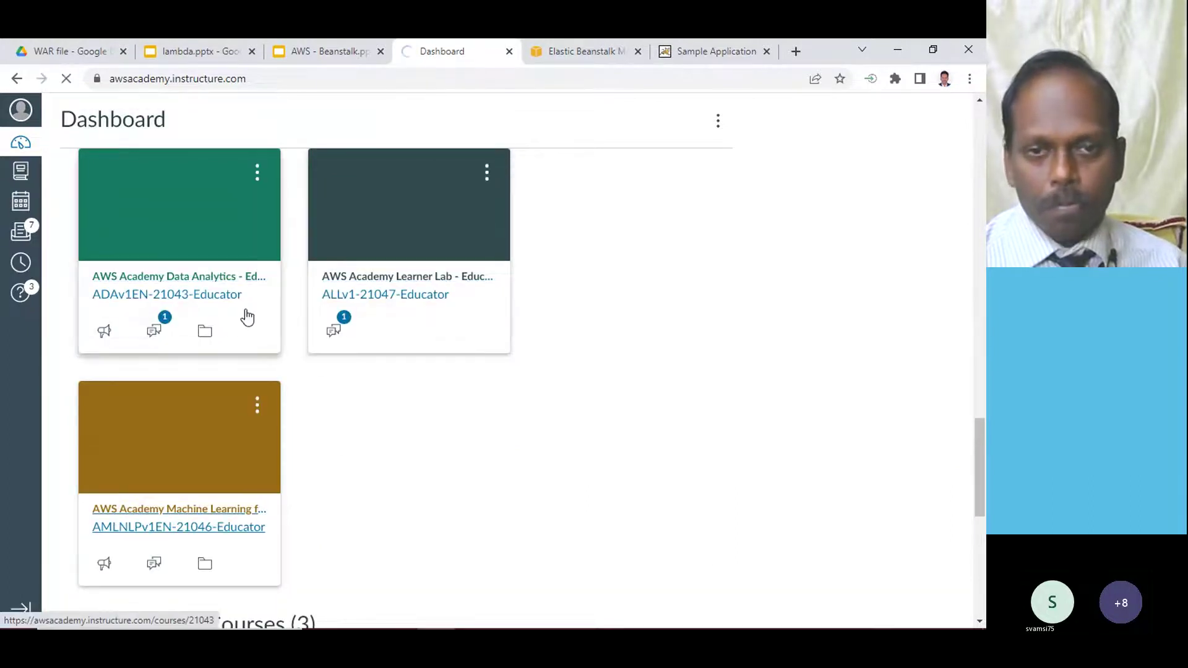
{"action": "left_click", "coordinate": [93, 208]}
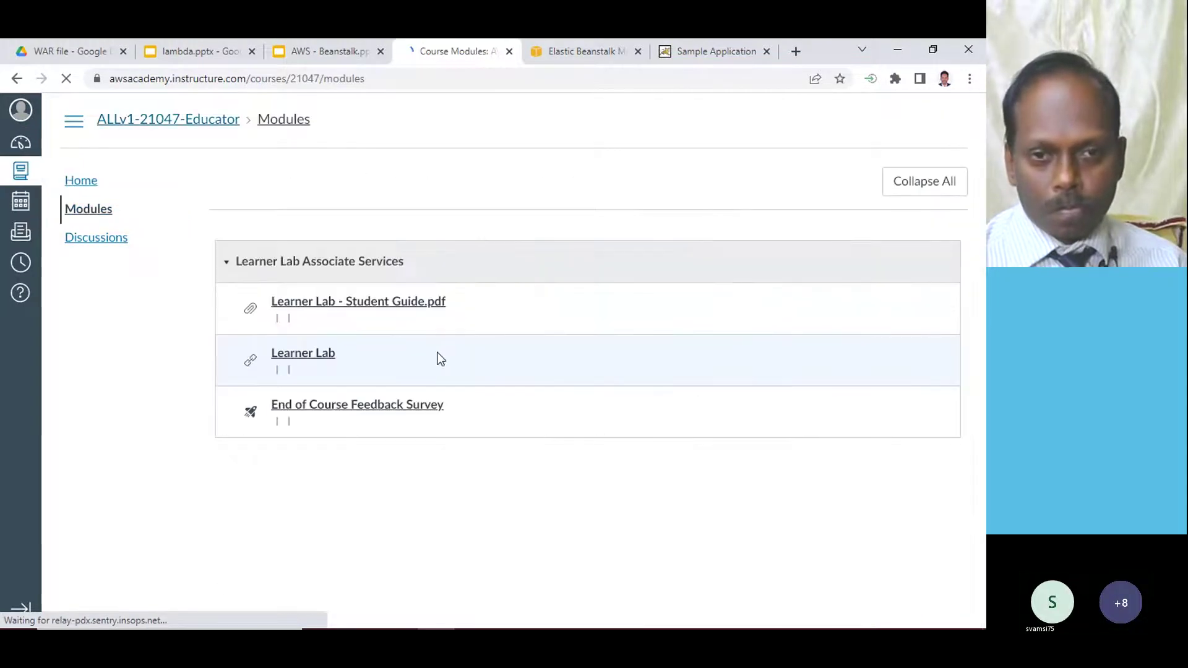
- Open the Learner Lab module and start the lab session, checking other tabs while it loads
{"action": "left_click", "coordinate": [314, 348]}
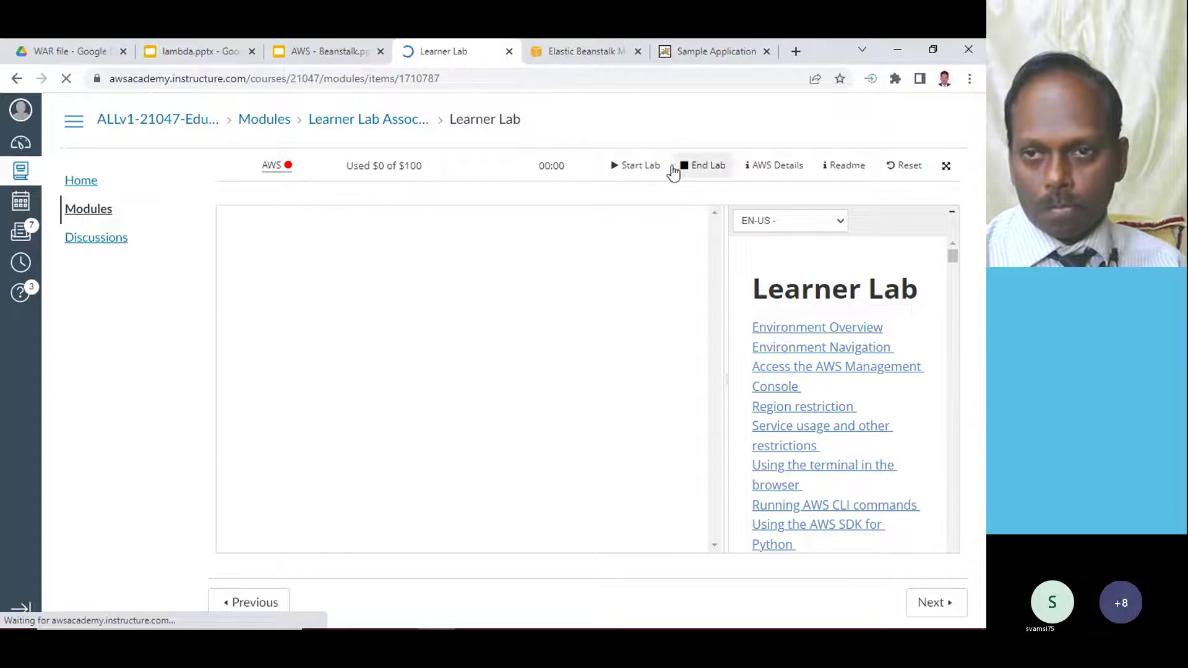
{"action": "left_click", "coordinate": [635, 167]}
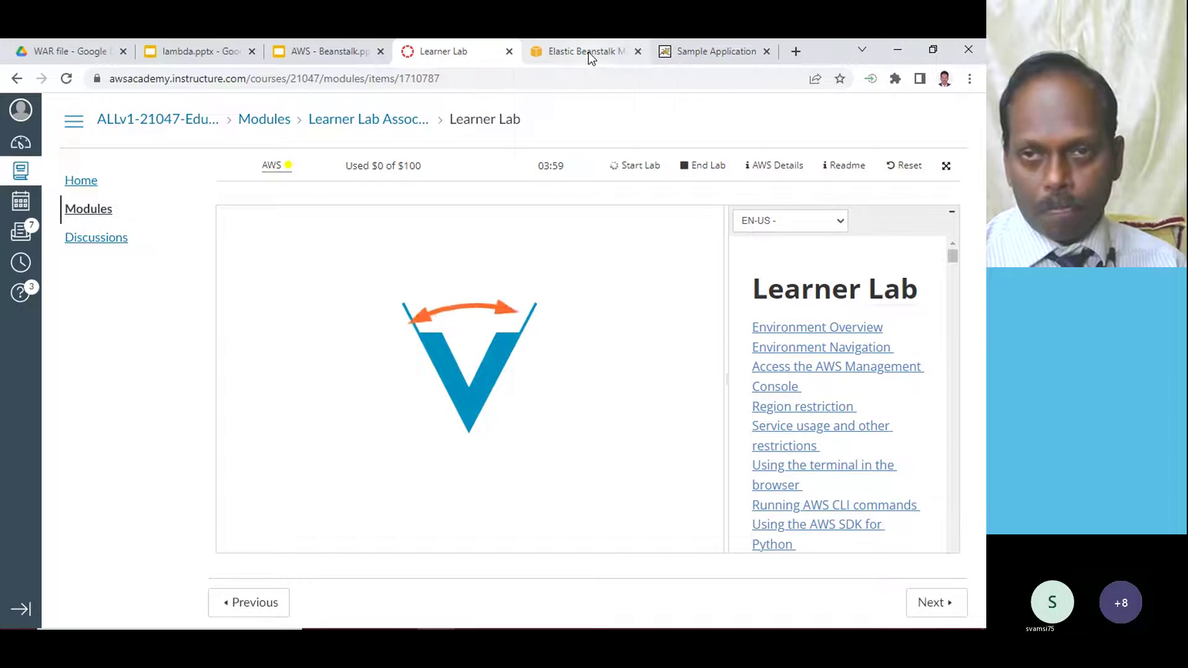
{"action": "left_click", "coordinate": [725, 52]}
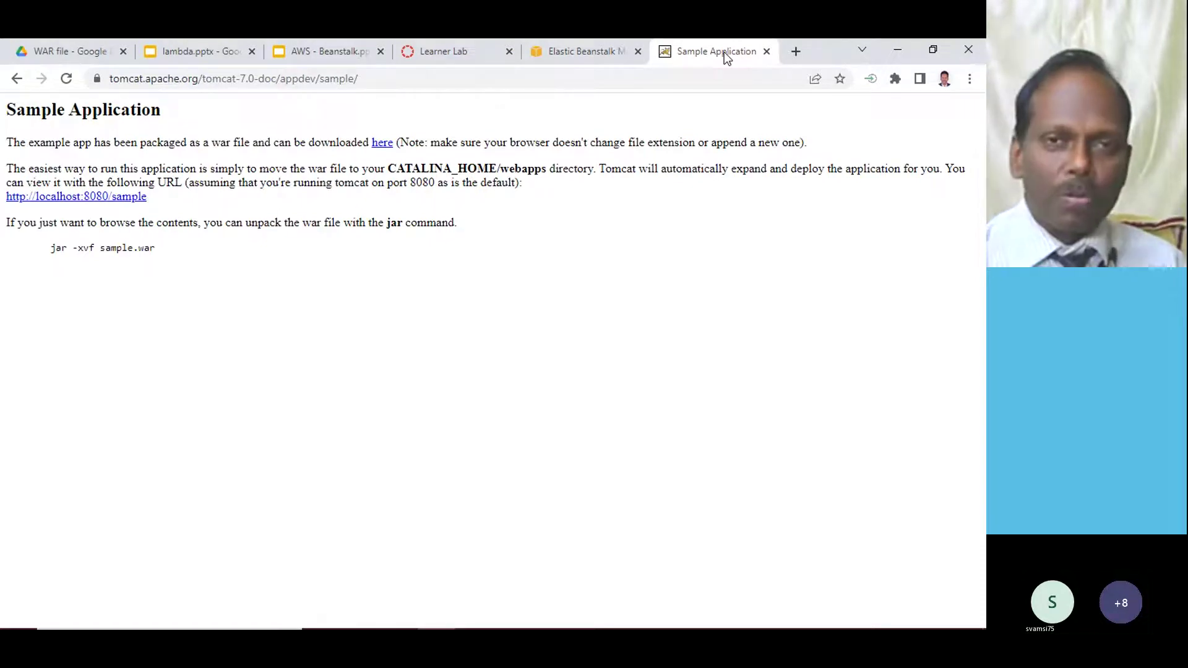
{"action": "left_click", "coordinate": [332, 53]}
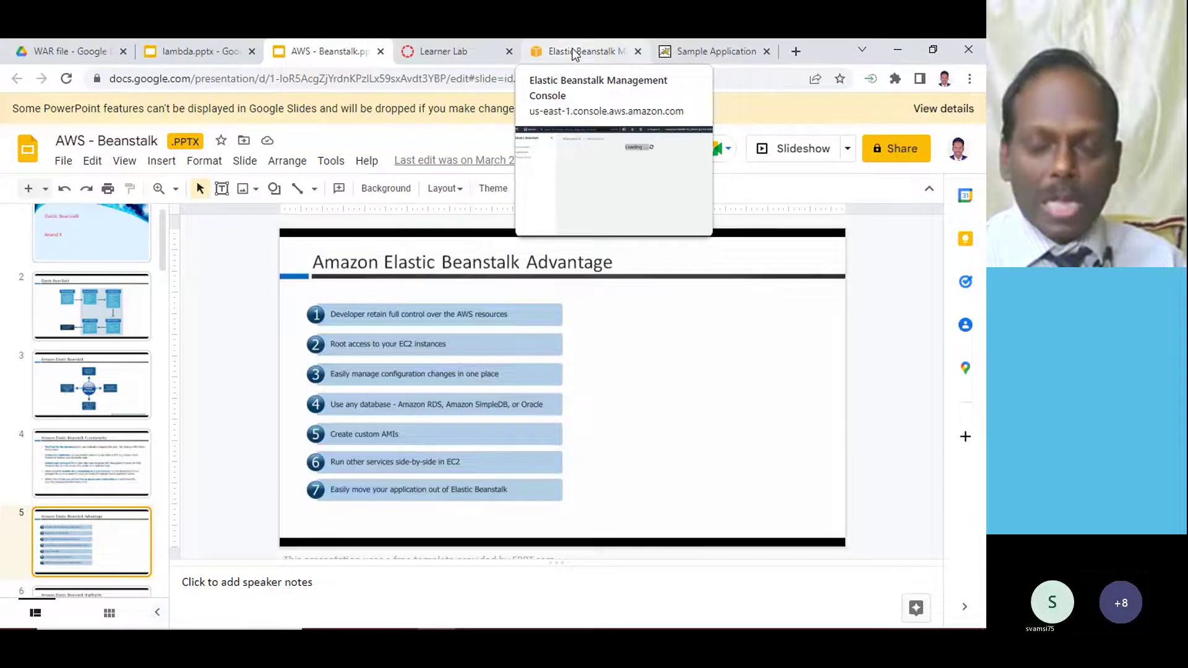
{"action": "left_click", "coordinate": [458, 51]}
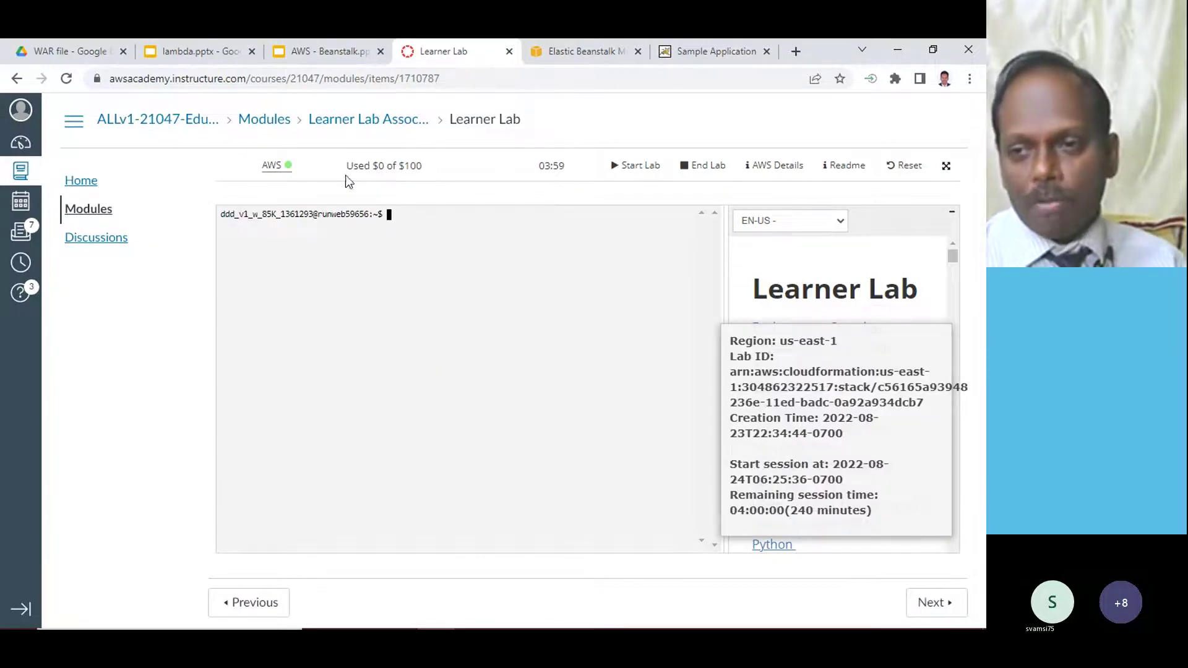
- Launch AWS from the lab, log out of the previous account, and close the home tab
{"action": "left_click", "coordinate": [273, 165]}
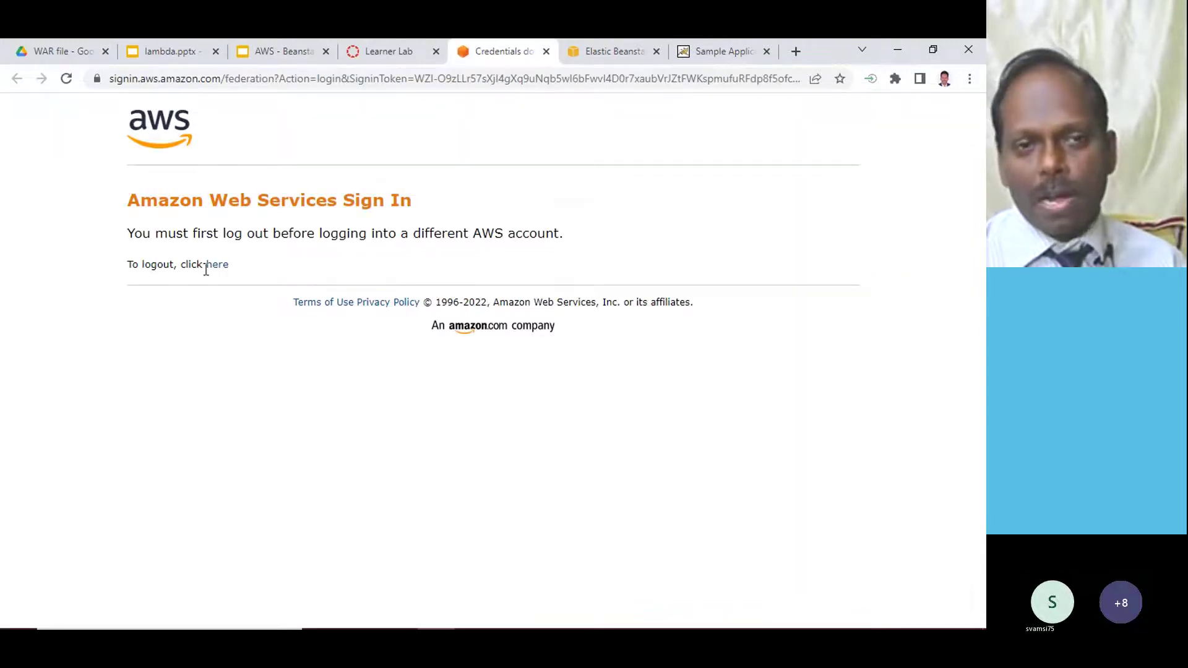
{"action": "left_click", "coordinate": [217, 266]}
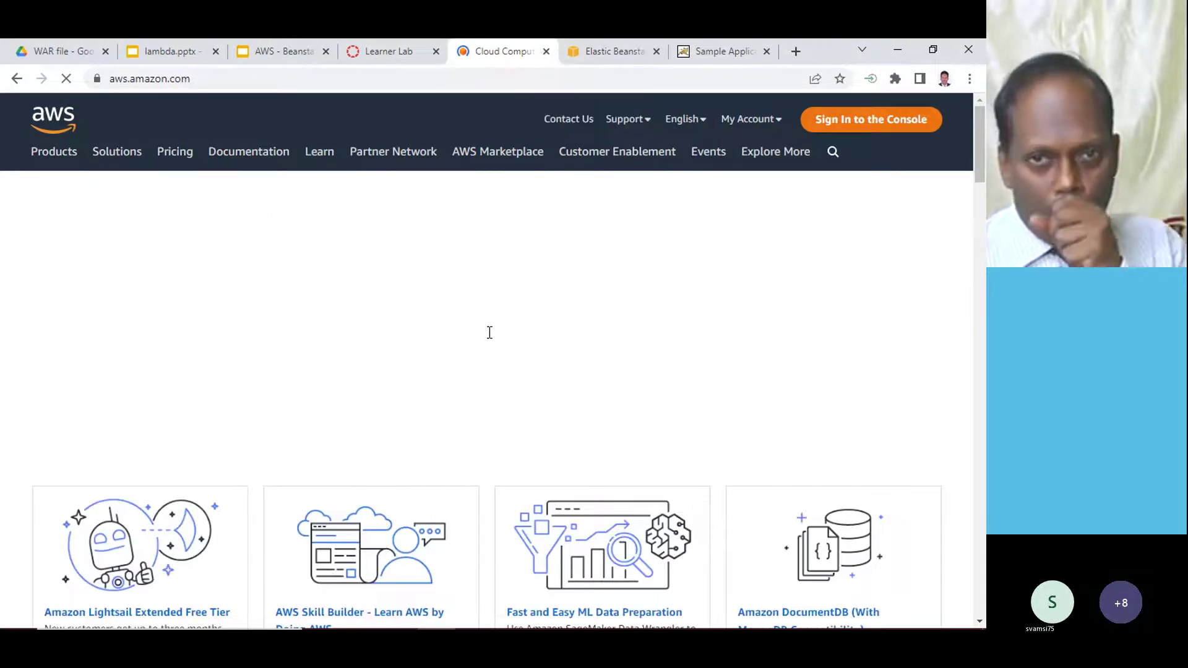
{"action": "key", "text": "ctrl+w"}
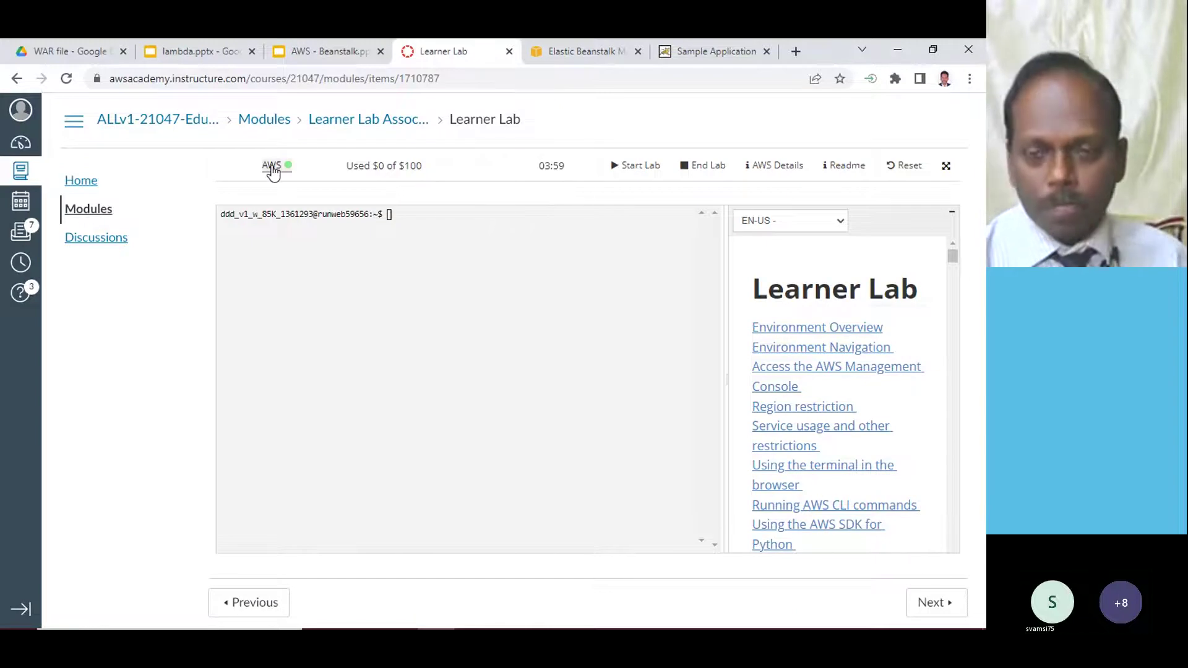
- Relaunch the lab's AWS console and search 'beanstalk' to reach Elastic Beanstalk
{"action": "left_click", "coordinate": [272, 167]}
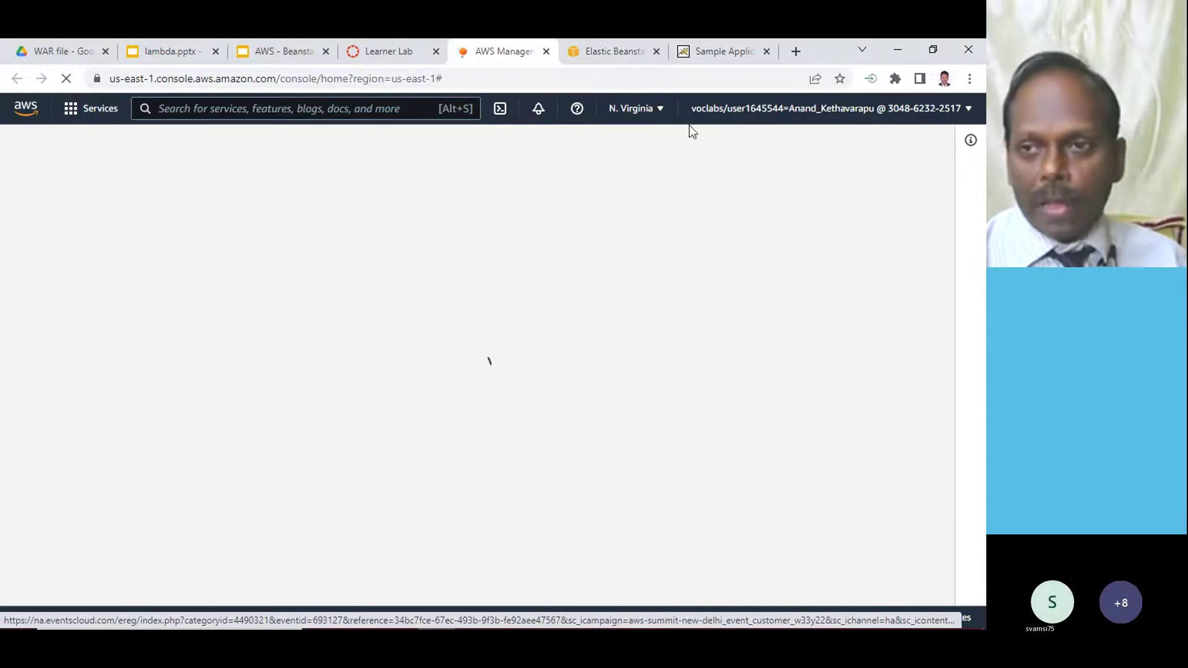
{"action": "left_click", "coordinate": [214, 109]}
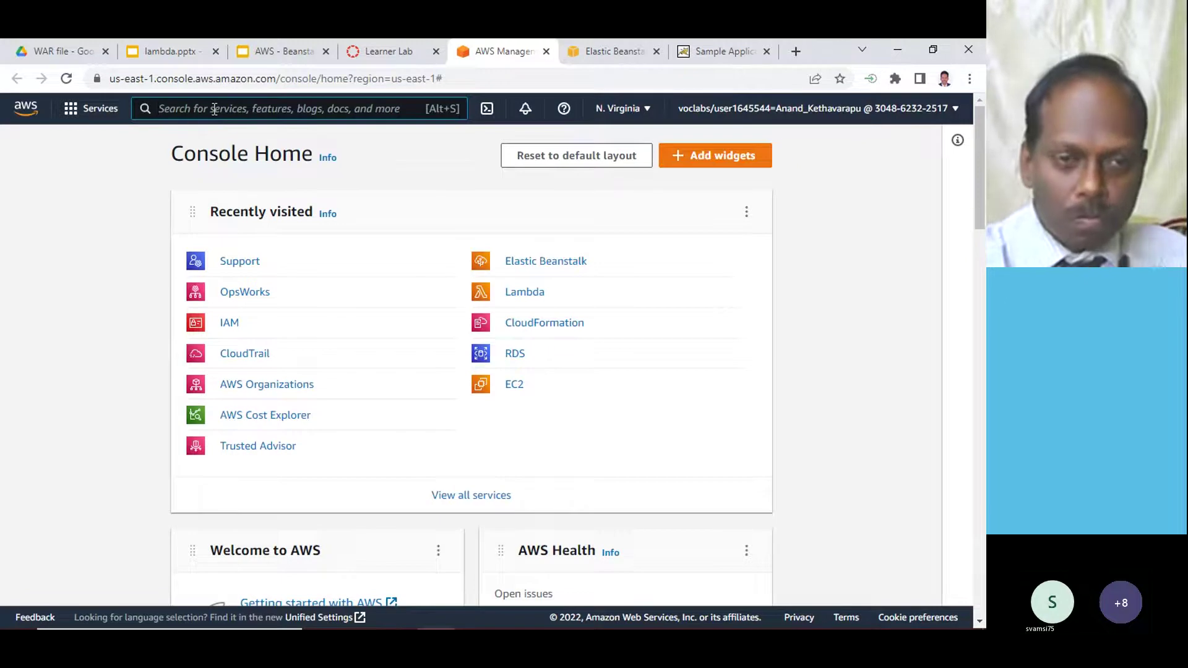
{"action": "type", "text": "beansta"}
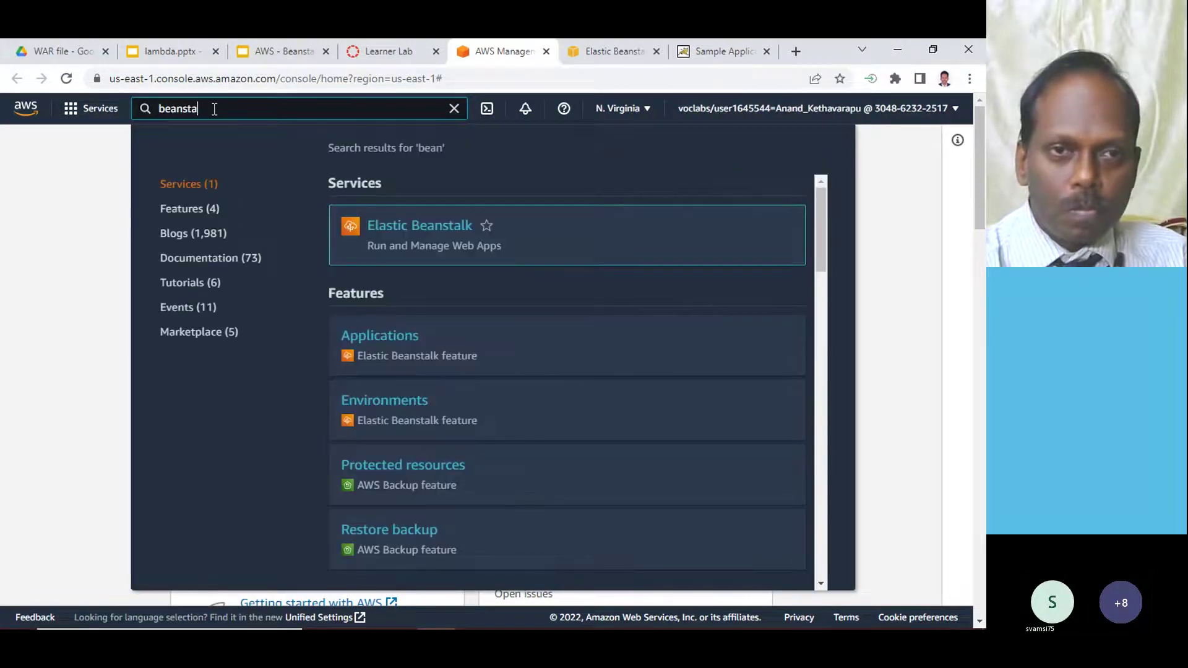
{"action": "type", "text": "lk"}
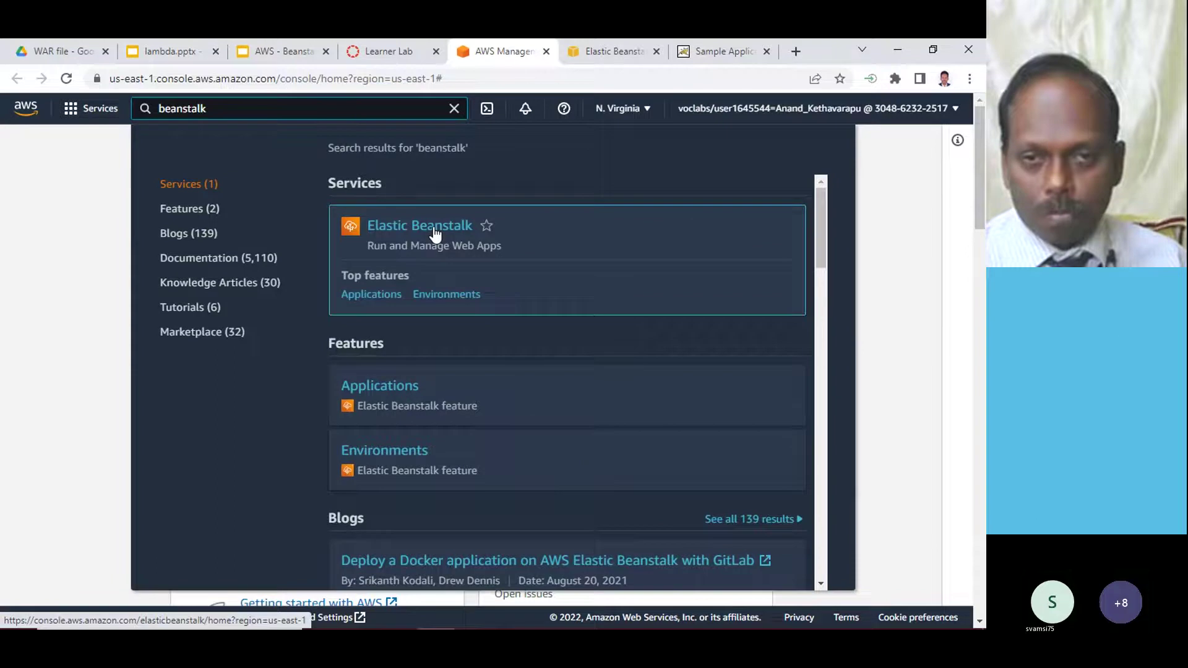
{"action": "left_click", "coordinate": [436, 232]}
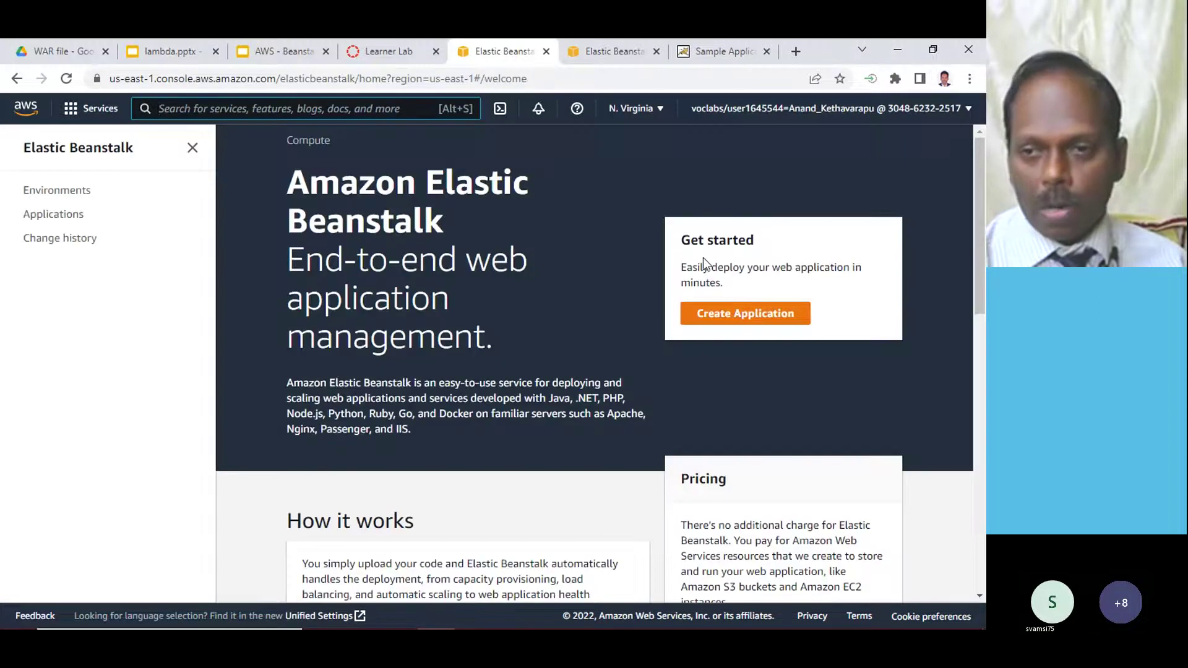
- Start a new application and fill in the name anandbean from autofill suggestions
{"action": "left_click", "coordinate": [737, 320]}
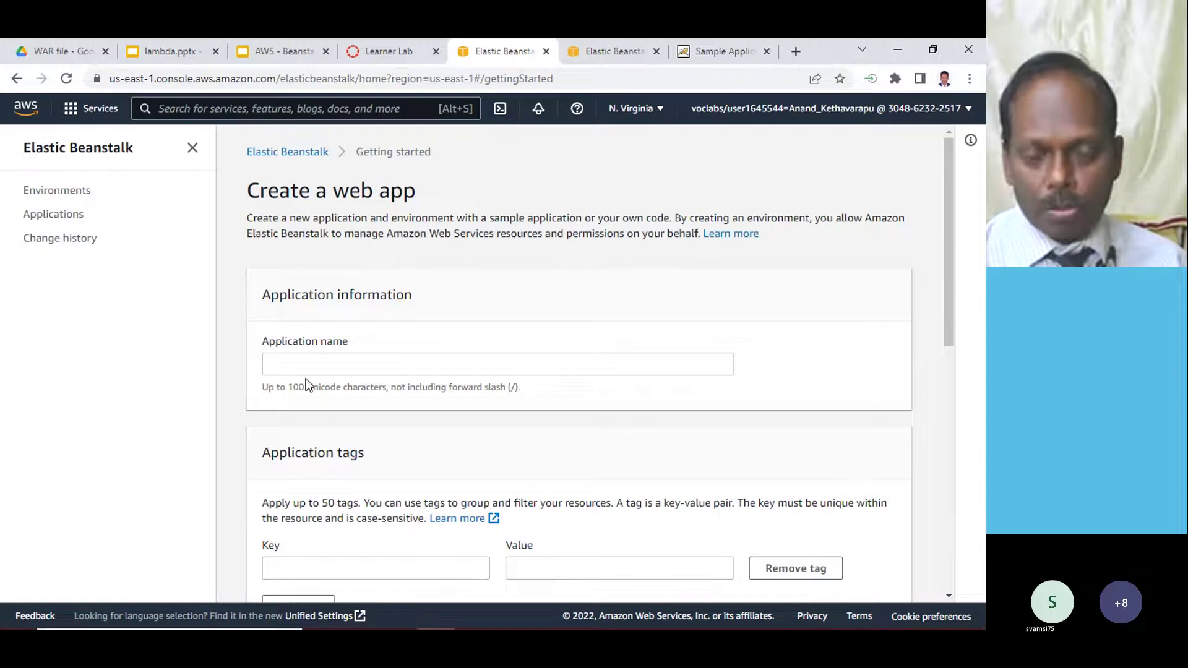
{"action": "scroll", "coordinate": [446, 313], "scroll_direction": "down", "scroll_amount": 3}
{"action": "scroll", "coordinate": [445, 313], "scroll_direction": "up", "scroll_amount": 3}
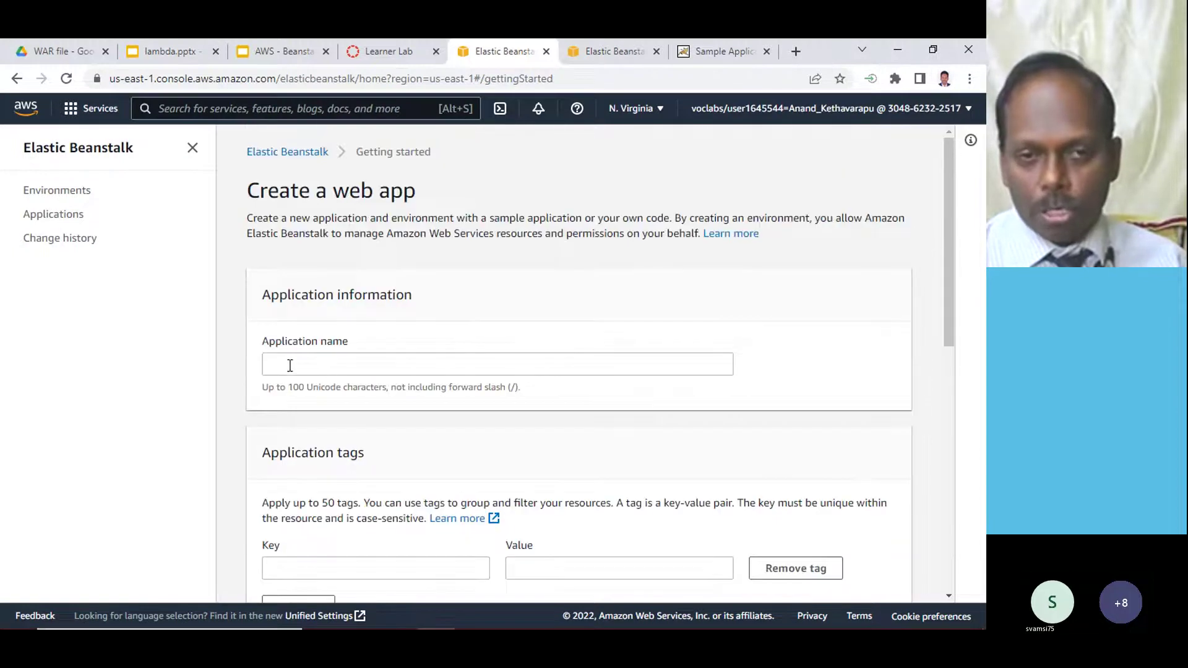
{"action": "left_click", "coordinate": [272, 364]}
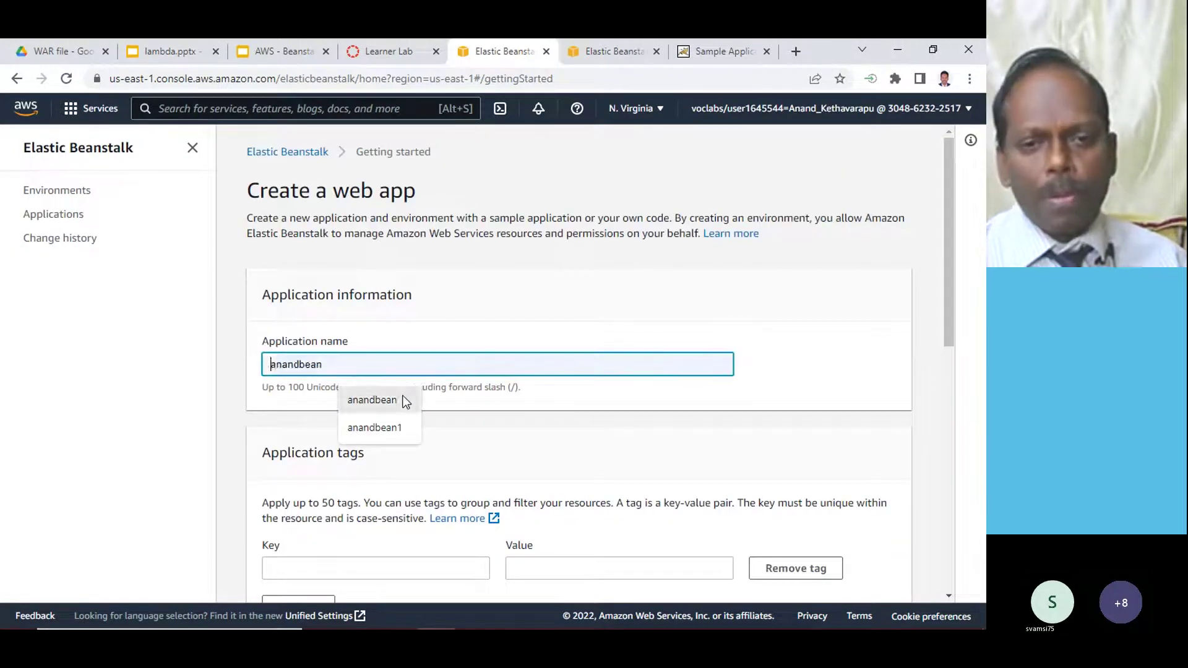
{"action": "left_click", "coordinate": [373, 401]}
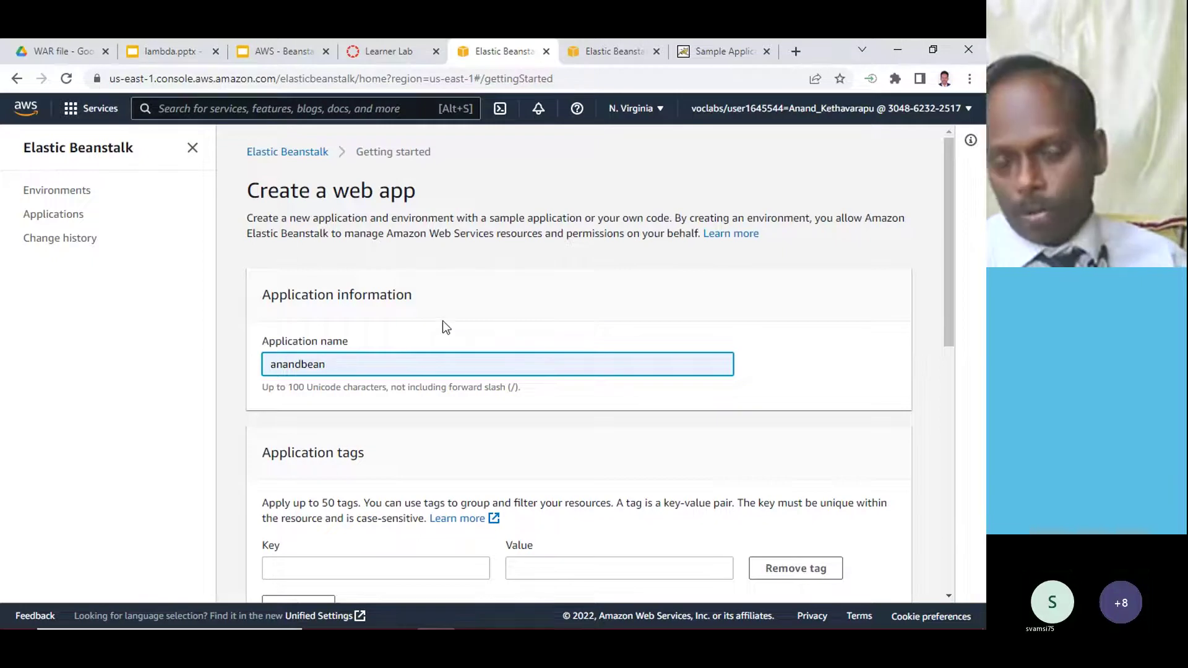
{"action": "scroll", "coordinate": [443, 321], "scroll_direction": "down", "scroll_amount": 5}
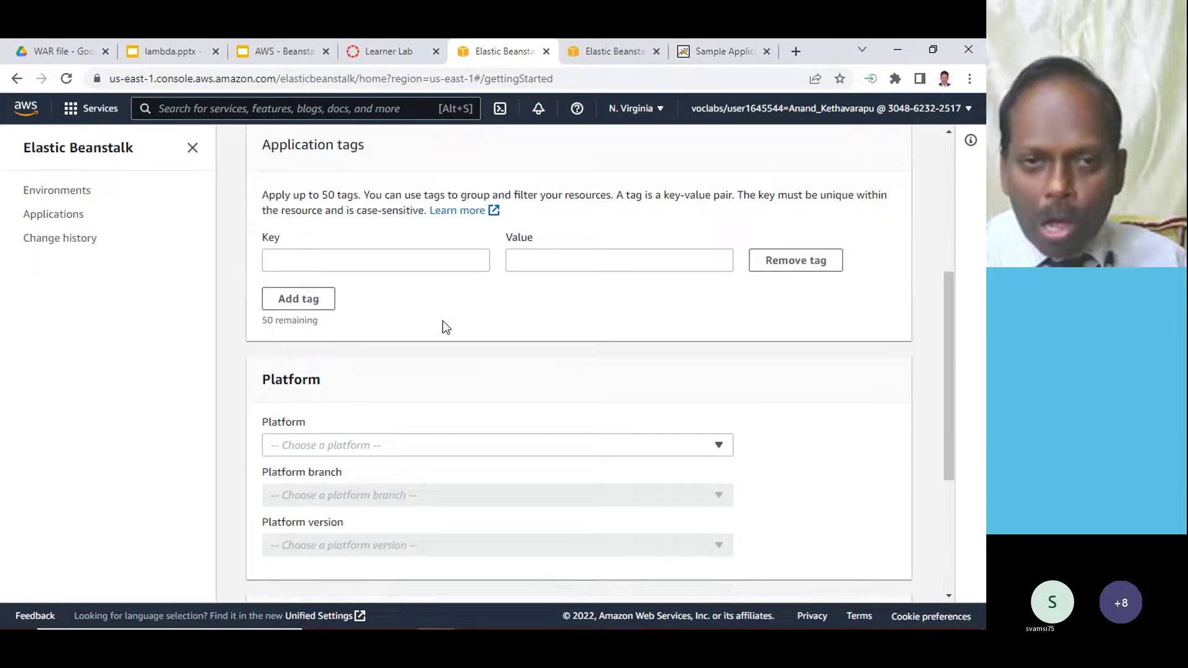
{"action": "scroll", "coordinate": [443, 322], "scroll_direction": "up", "scroll_amount": 5}
{"action": "left_click", "coordinate": [297, 364]}
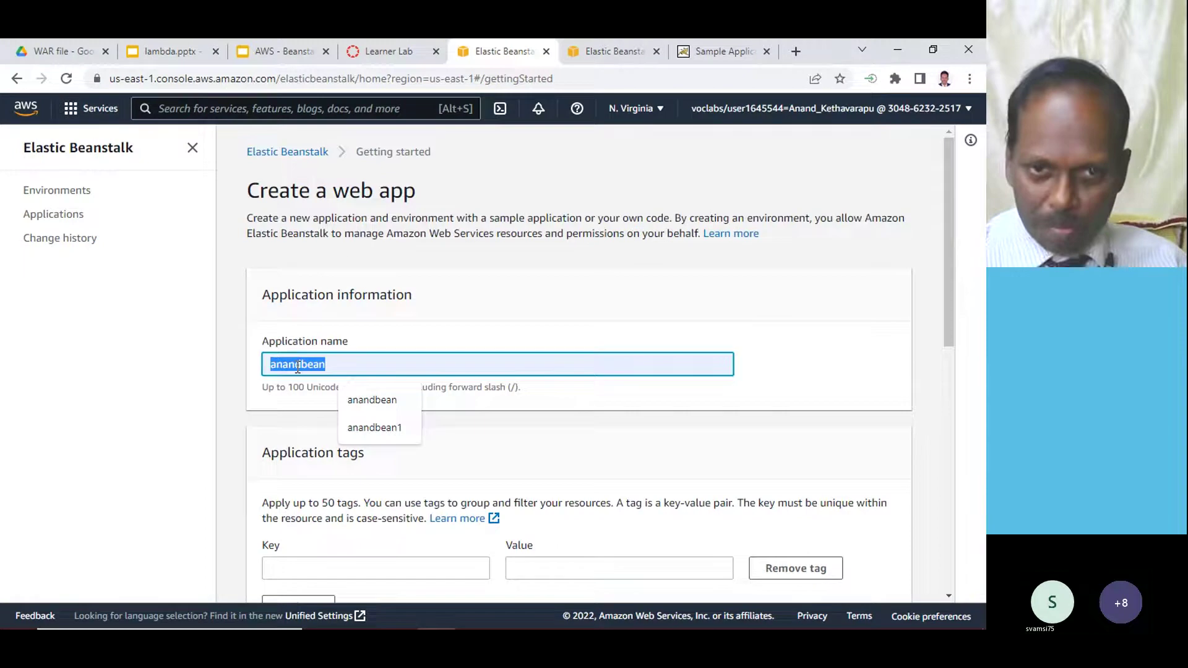
- Try a 'Name' tag key, then clear it and remove the empty tag row
{"action": "scroll", "coordinate": [469, 304], "scroll_direction": "down", "scroll_amount": 4}
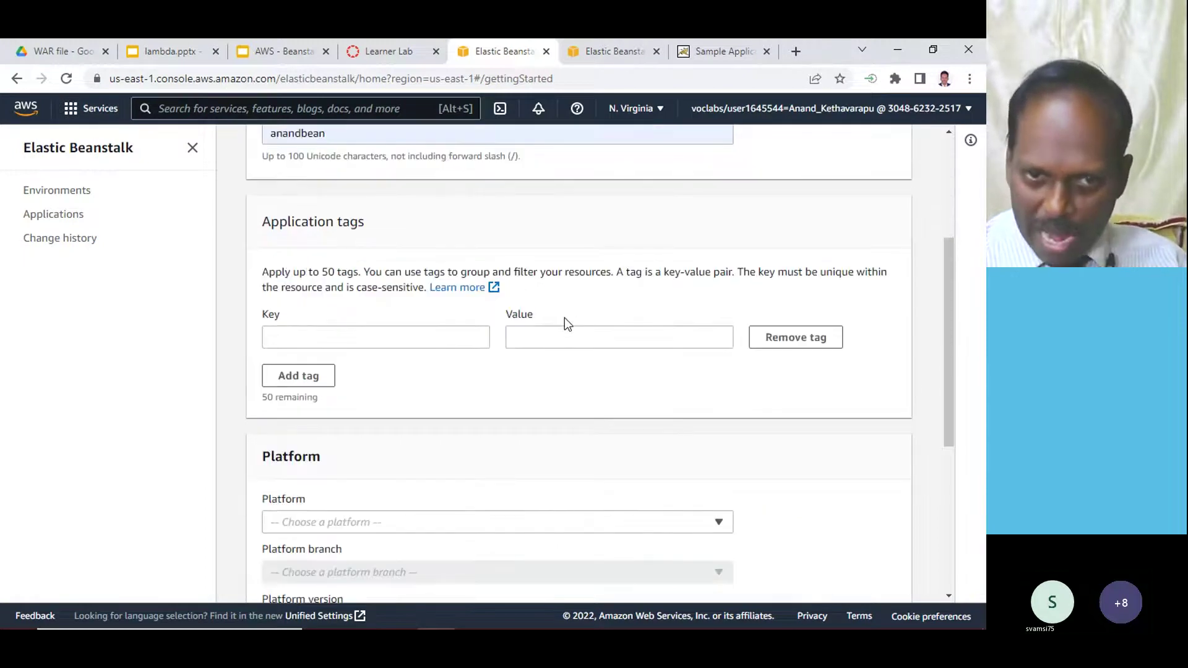
{"action": "left_click", "coordinate": [403, 347]}
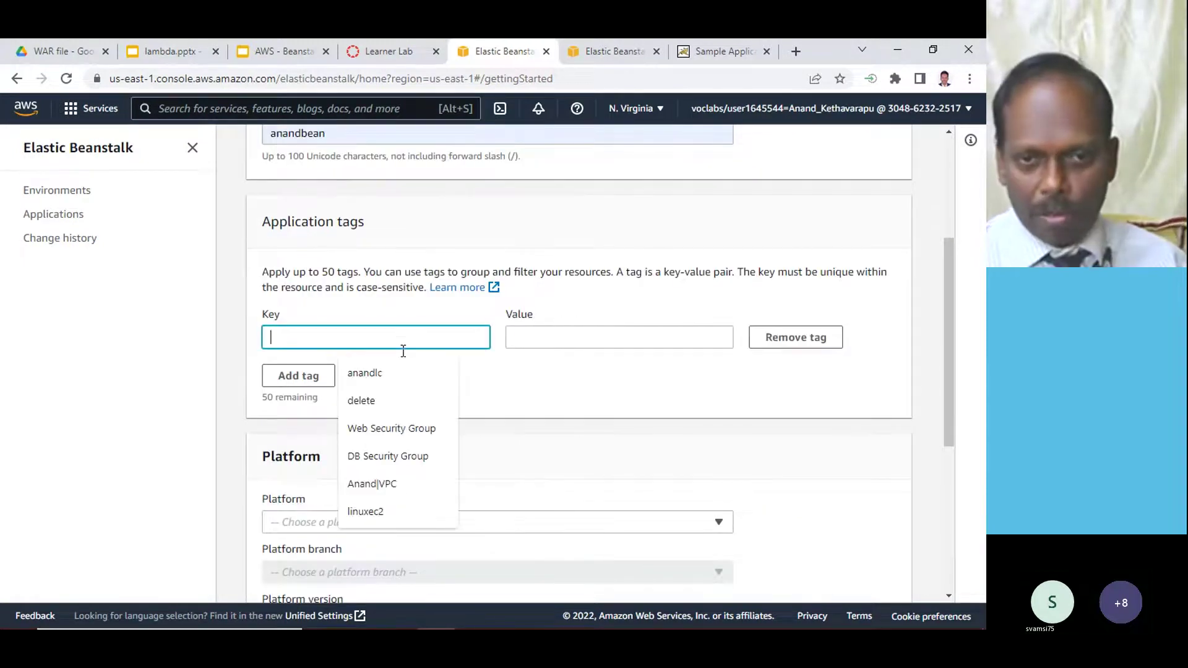
{"action": "type", "text": "Name"}
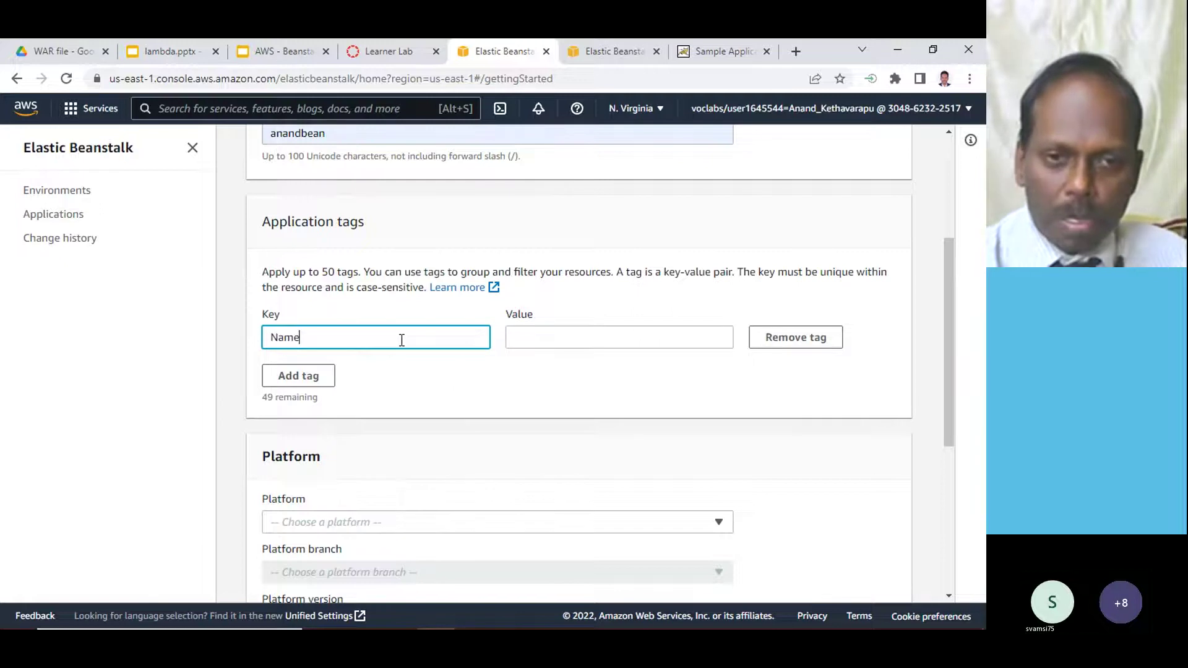
{"action": "key", "text": "Tab"}
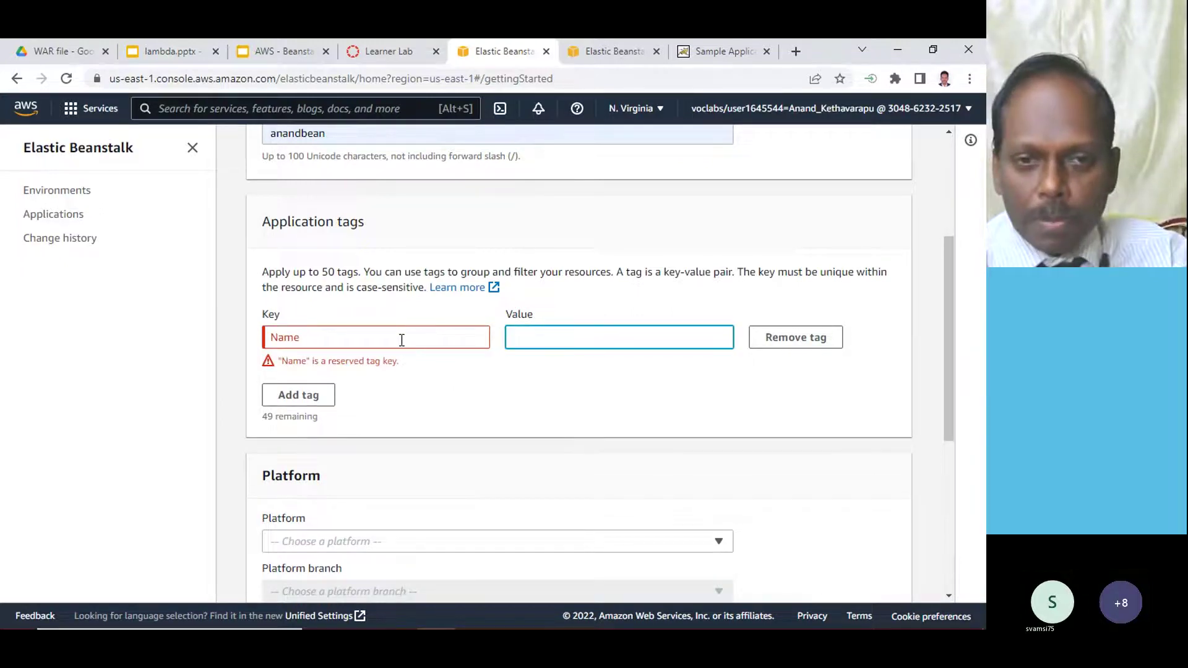
{"action": "key", "text": "shift+Tab"}
{"action": "key", "text": "BackSpace"}
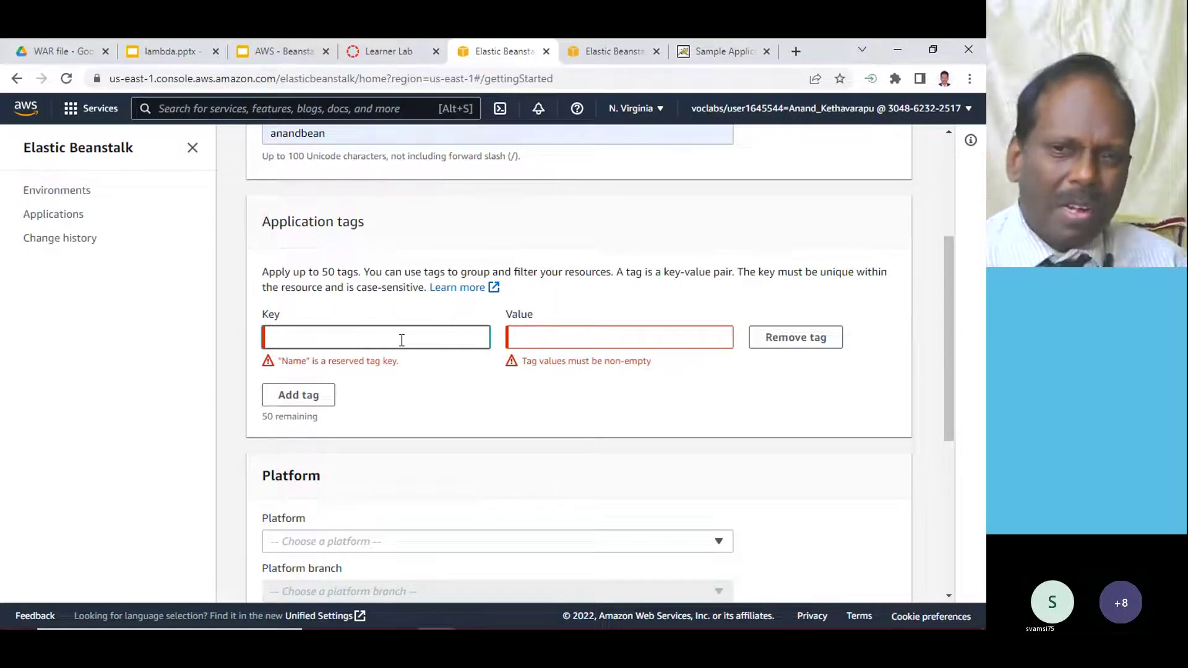
{"action": "left_click", "coordinate": [619, 371]}
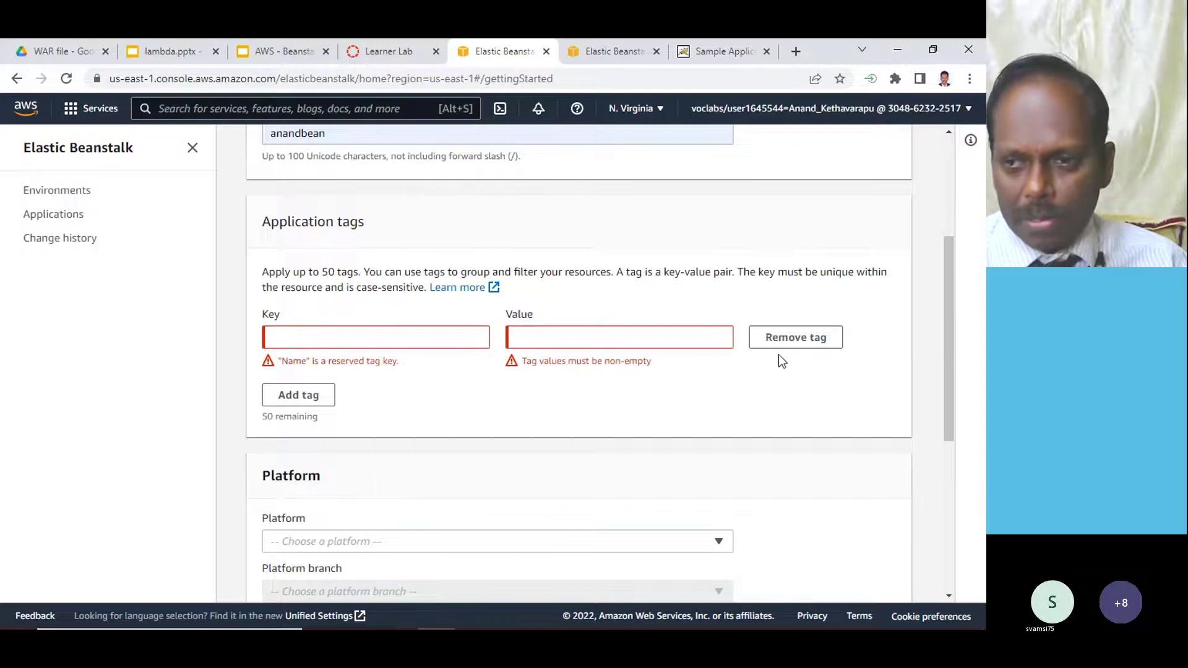
{"action": "left_click", "coordinate": [795, 338]}
- Select Tomcat as the platform
{"action": "scroll", "coordinate": [461, 341], "scroll_direction": "down", "scroll_amount": 4}
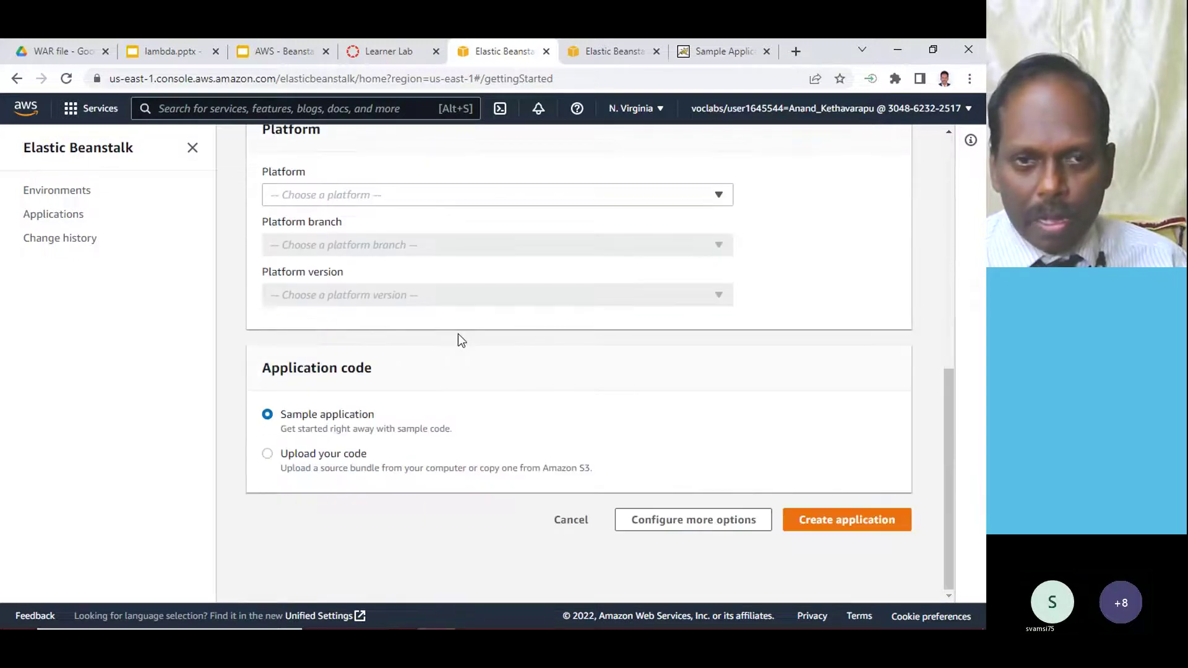
{"action": "left_click", "coordinate": [338, 196]}
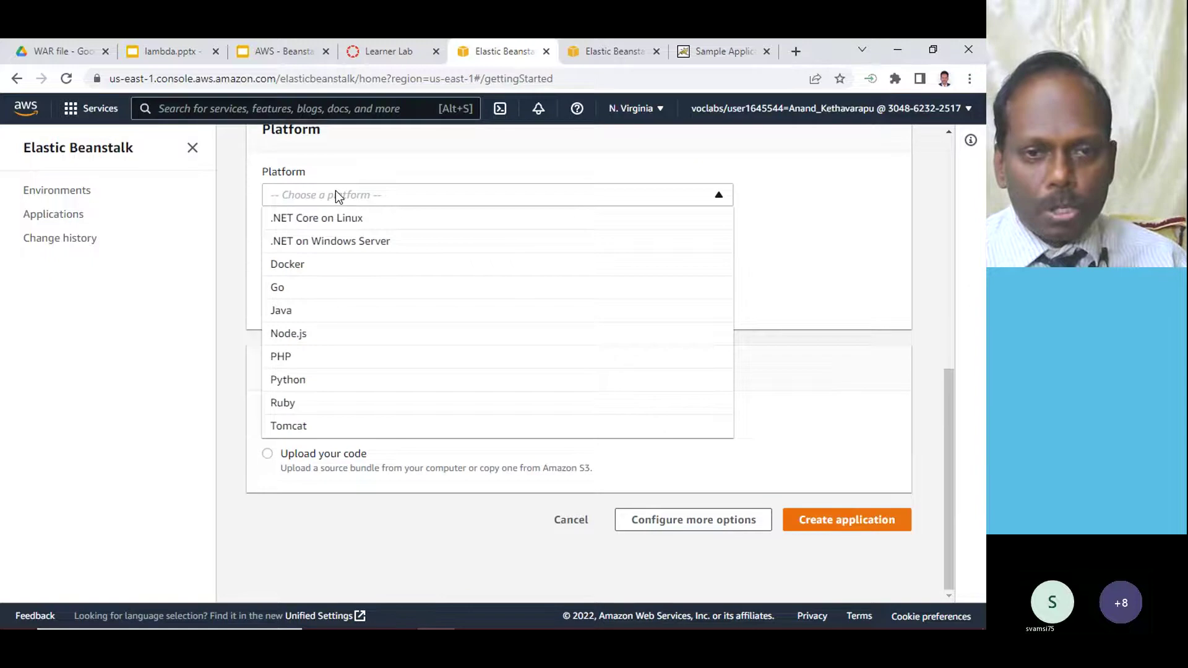
{"action": "left_click", "coordinate": [286, 427]}
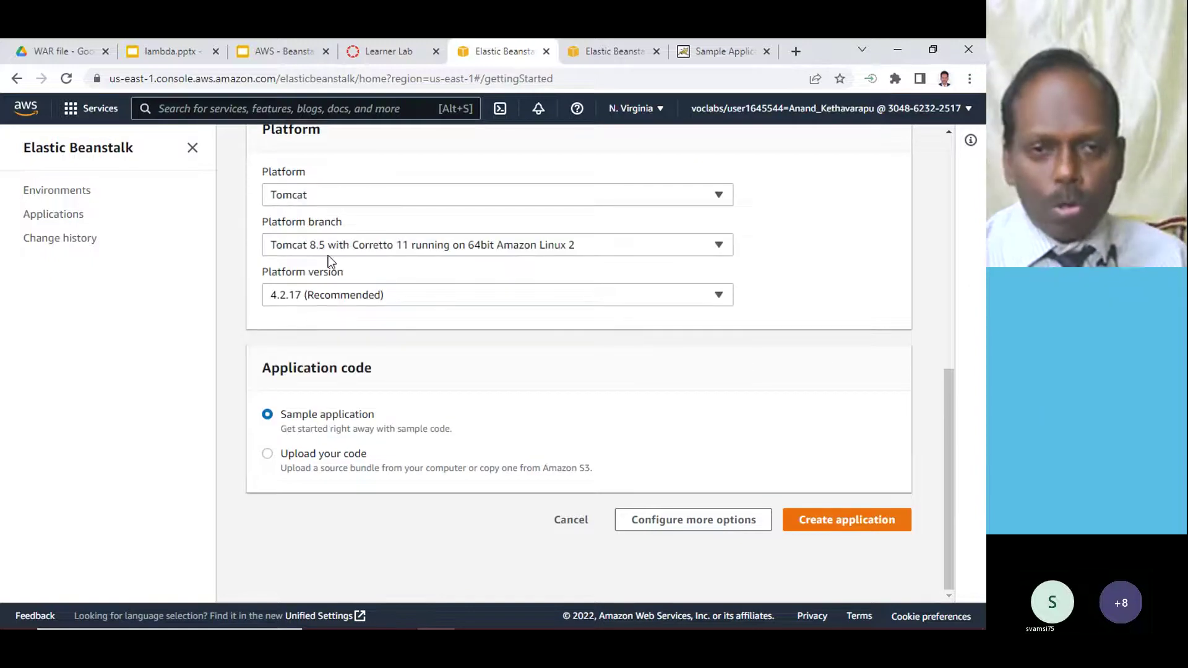
{"action": "left_click", "coordinate": [325, 194]}
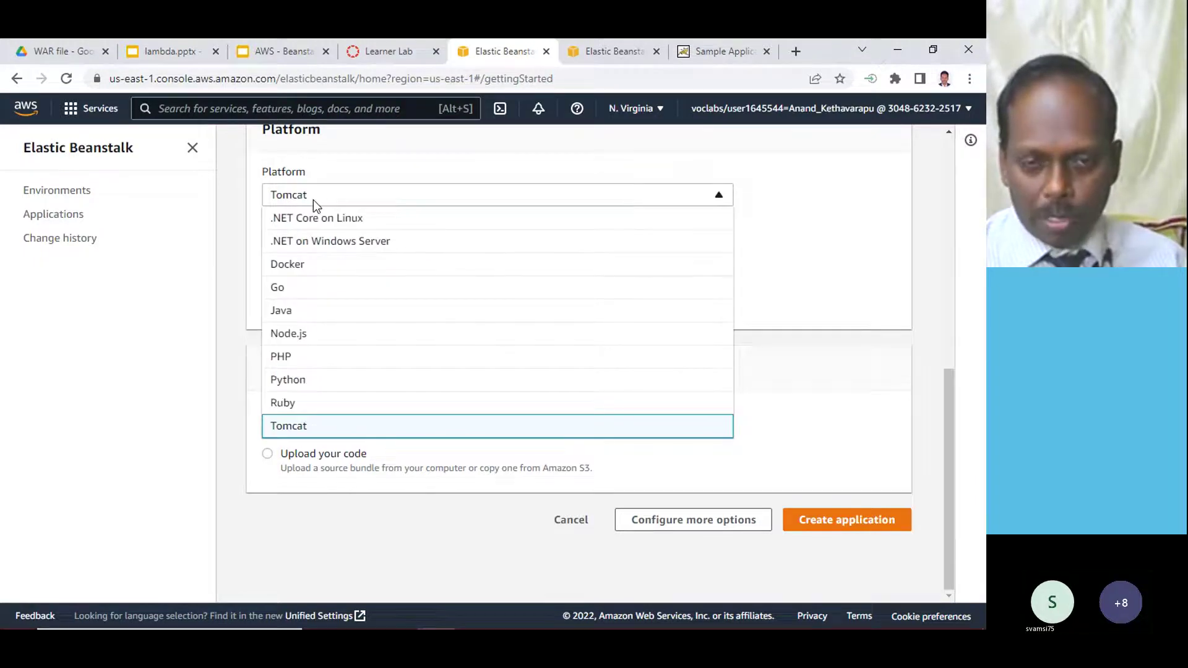
{"action": "left_click", "coordinate": [287, 426]}
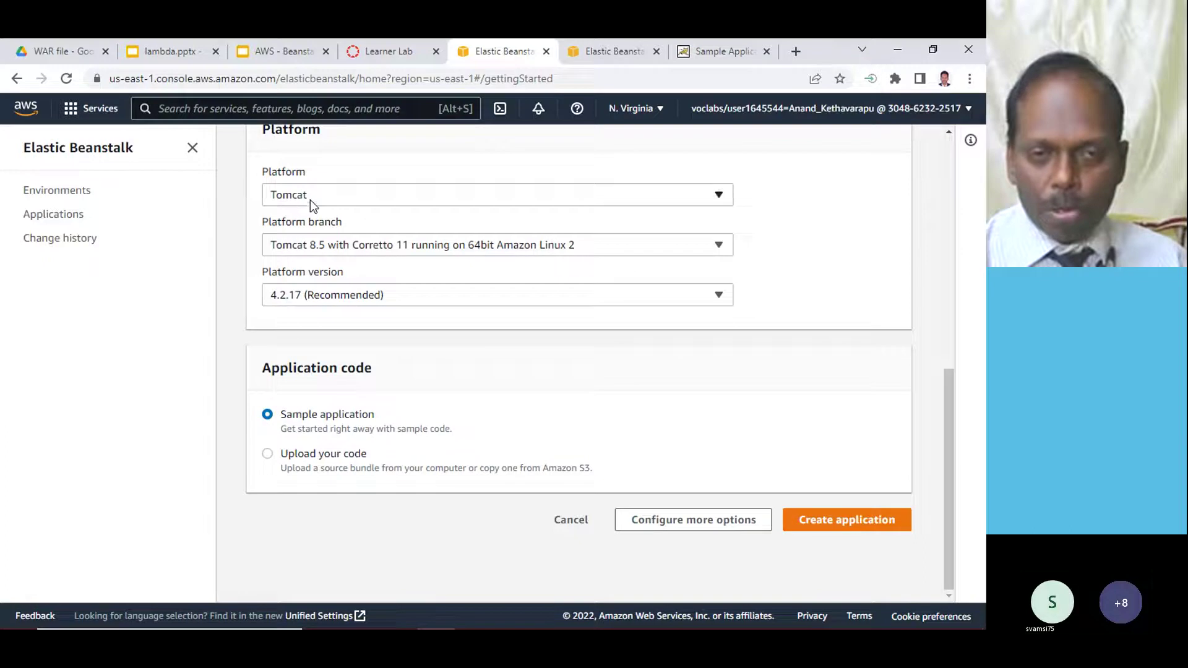
- Choose Upload your code and upload sample (15).war from Downloads
{"action": "left_click", "coordinate": [314, 459]}
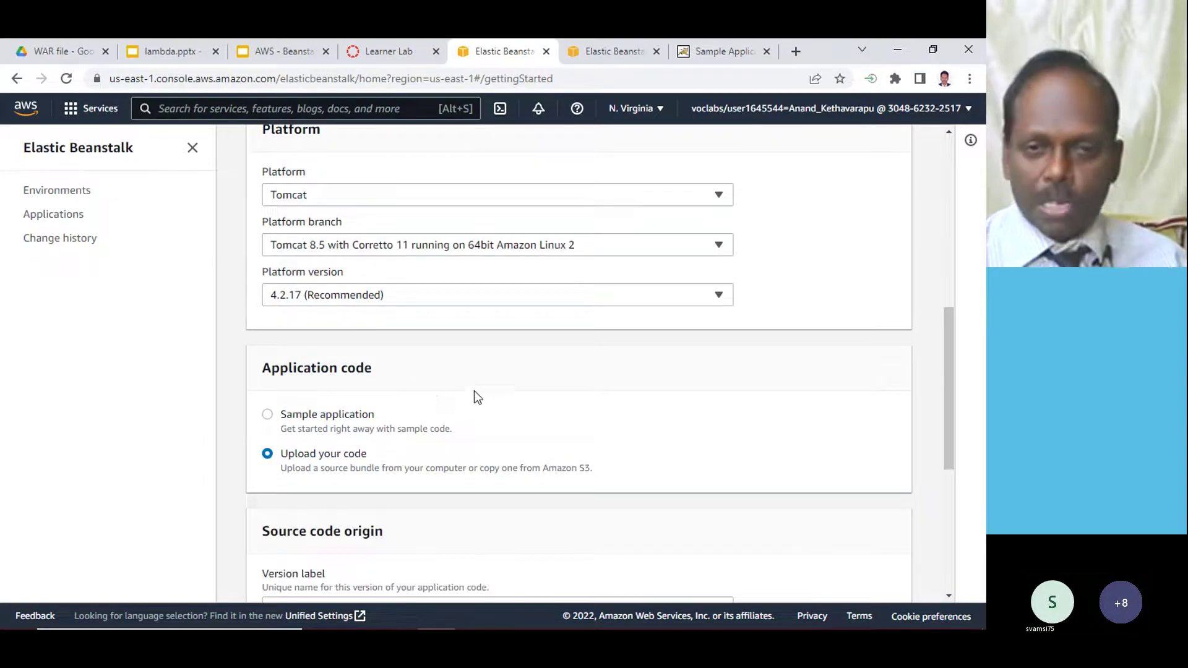
{"action": "scroll", "coordinate": [443, 413], "scroll_direction": "down", "scroll_amount": 2}
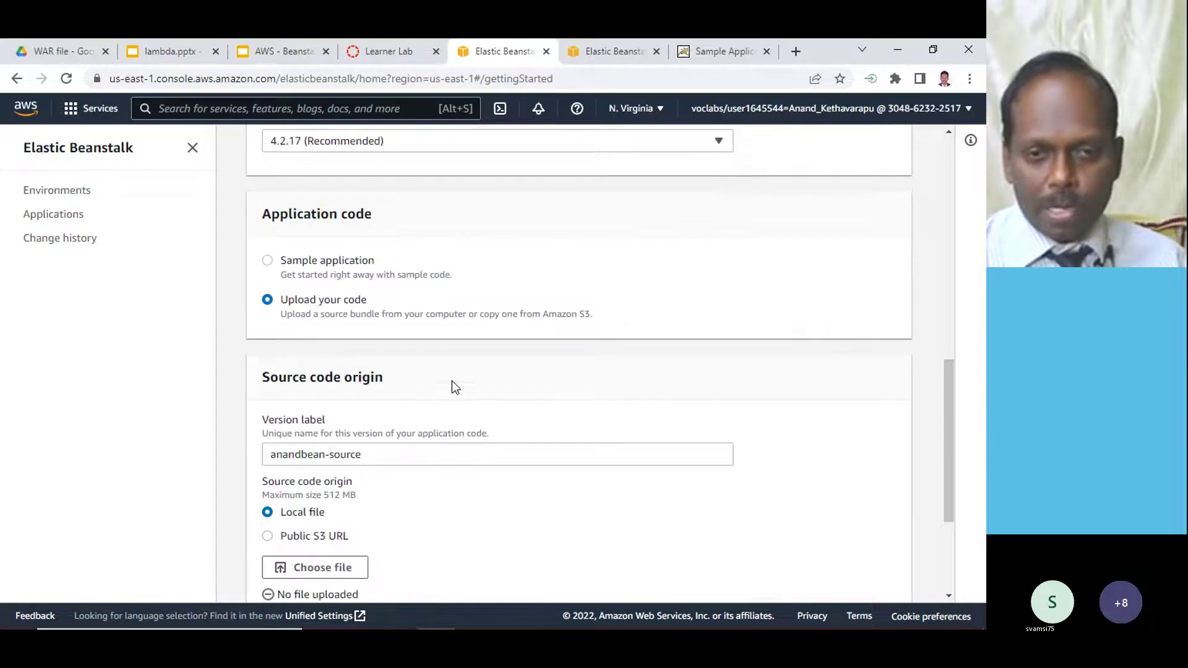
{"action": "scroll", "coordinate": [451, 381], "scroll_direction": "down", "scroll_amount": 2}
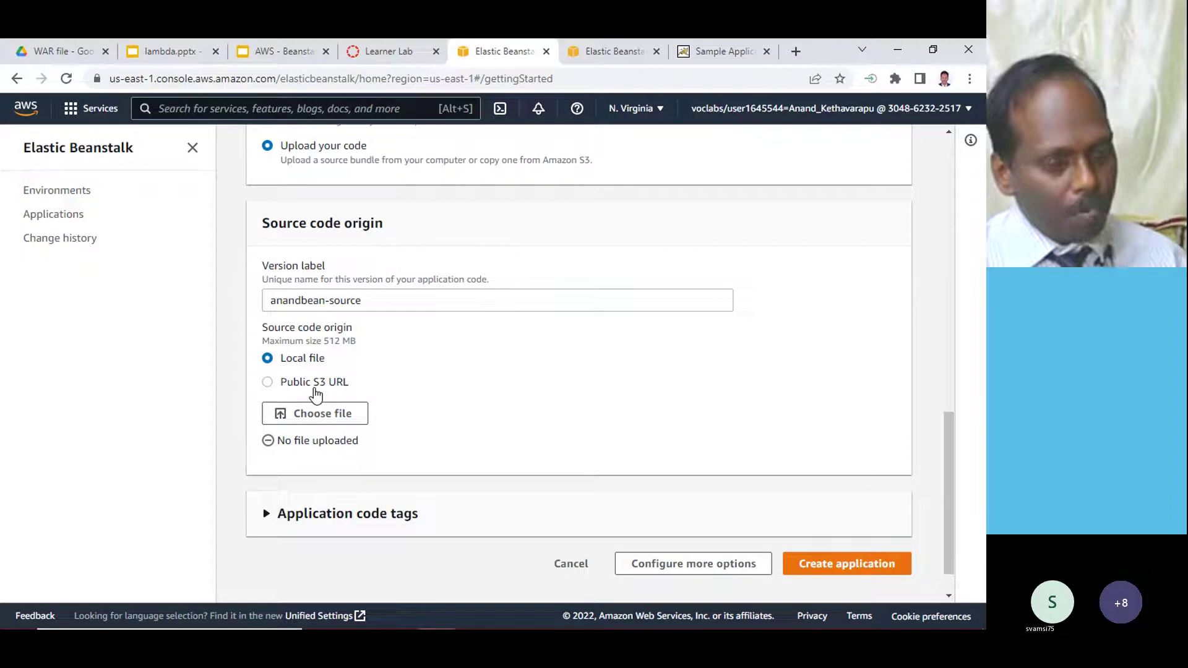
{"action": "left_click", "coordinate": [326, 419]}
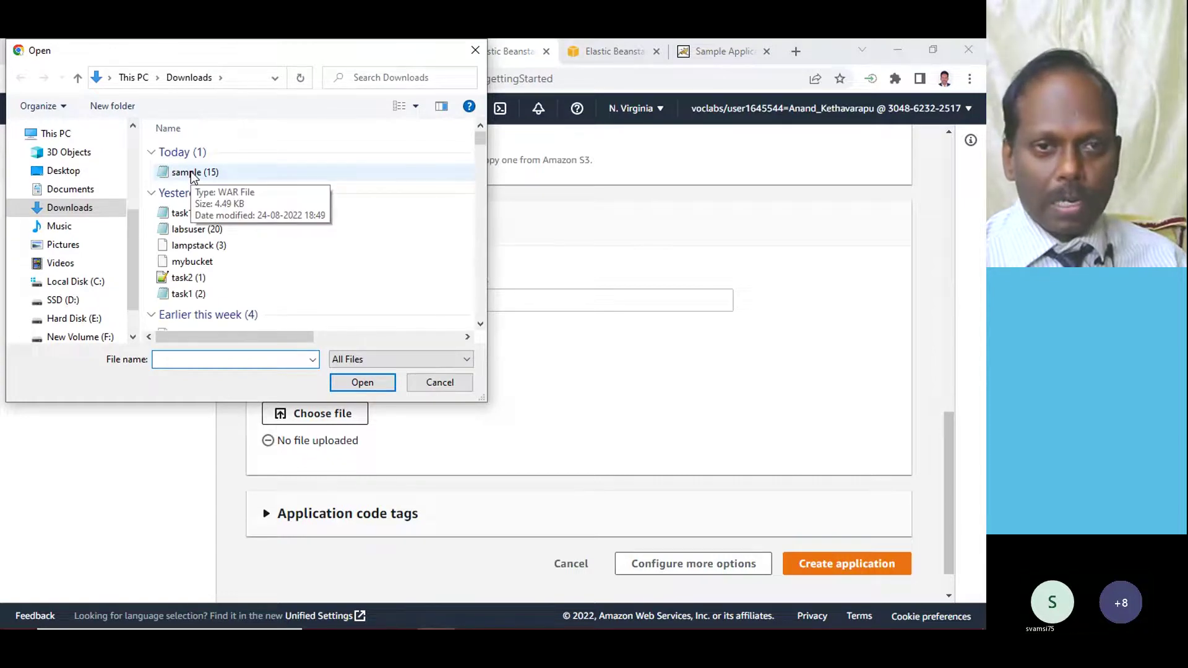
{"action": "double_click", "coordinate": [192, 173]}
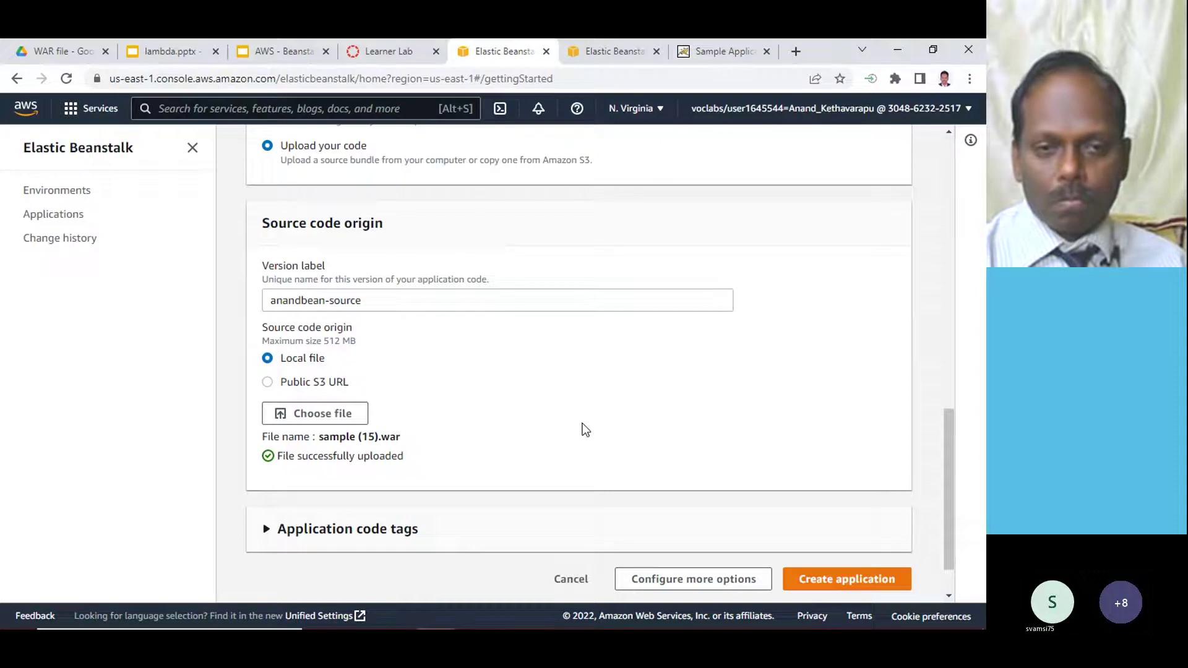
{"action": "mouse_move", "coordinate": [489, 618]}
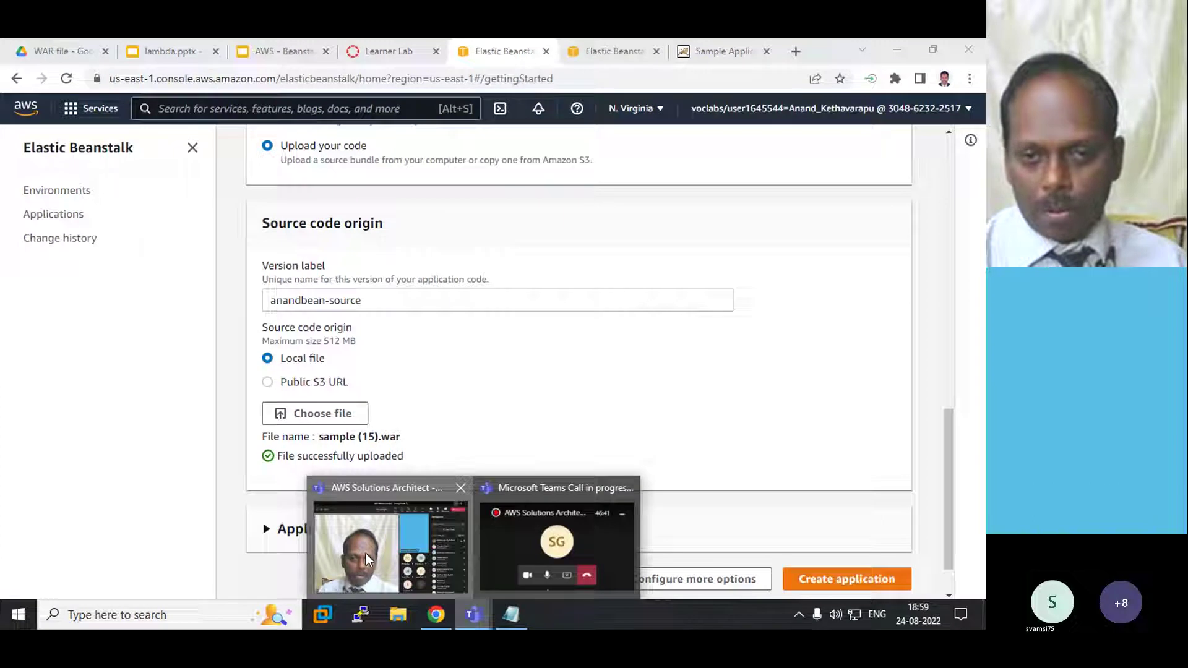
{"action": "left_click", "coordinate": [366, 554]}
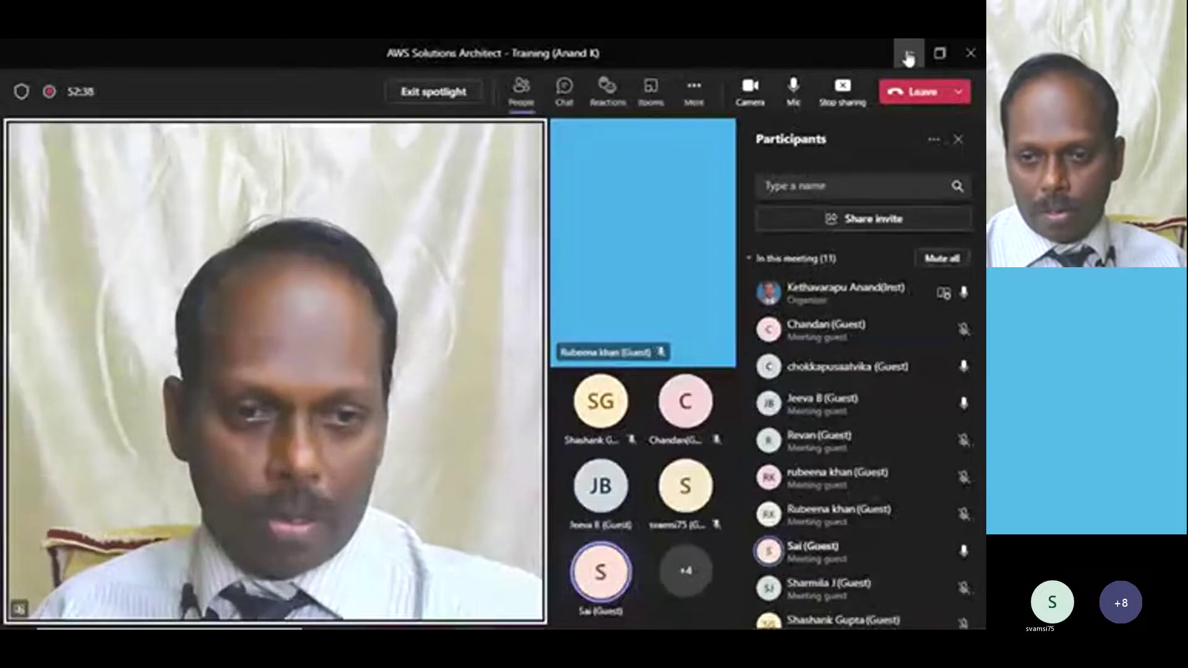
{"action": "left_click", "coordinate": [907, 58]}
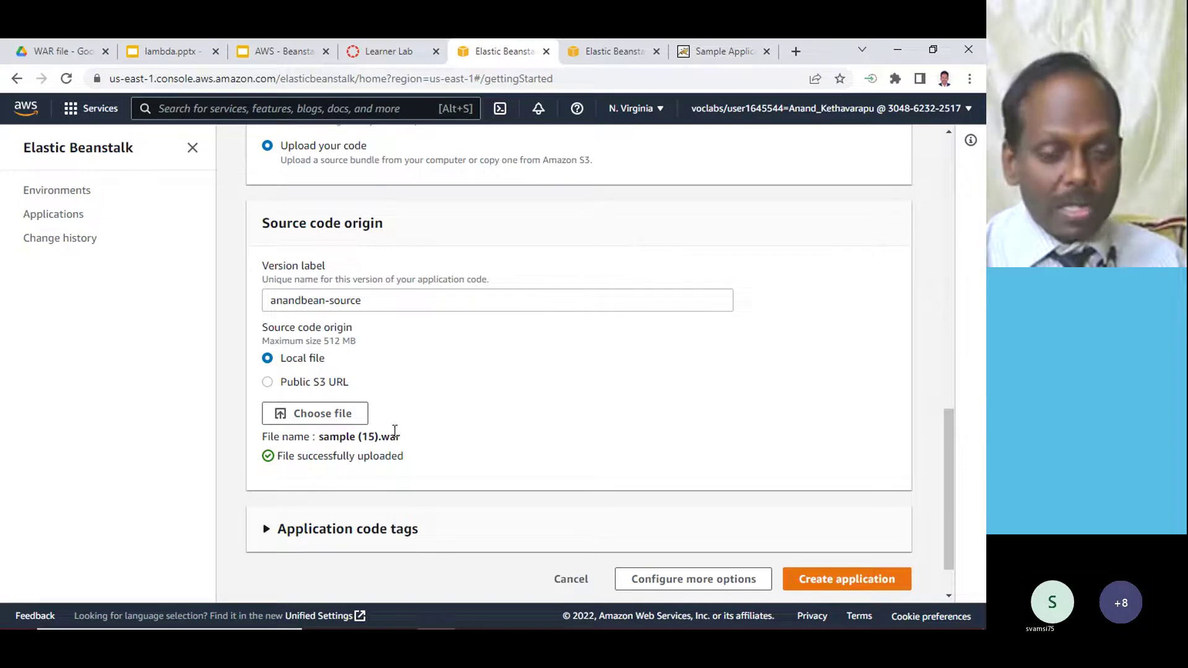
- Submit the anandbean application and right-click the Elastic Beanstalk browser tab
{"action": "scroll", "coordinate": [444, 403], "scroll_direction": "up", "scroll_amount": 6}
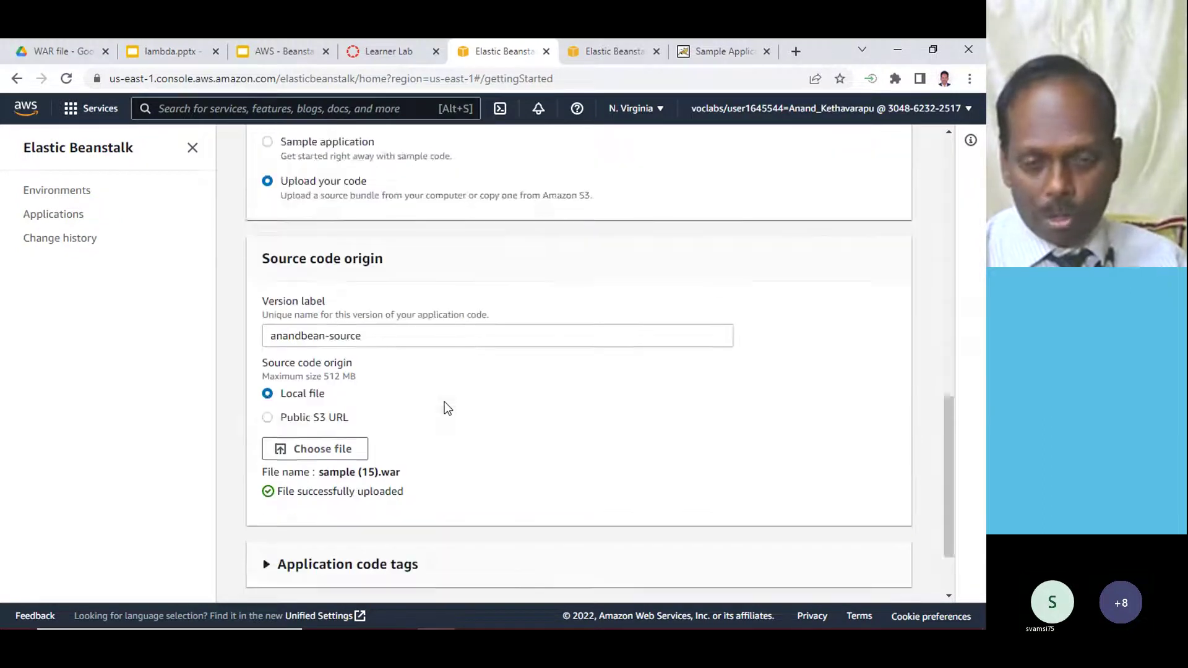
{"action": "scroll", "coordinate": [784, 469], "scroll_direction": "down", "scroll_amount": 7}
{"action": "left_click", "coordinate": [877, 525]}
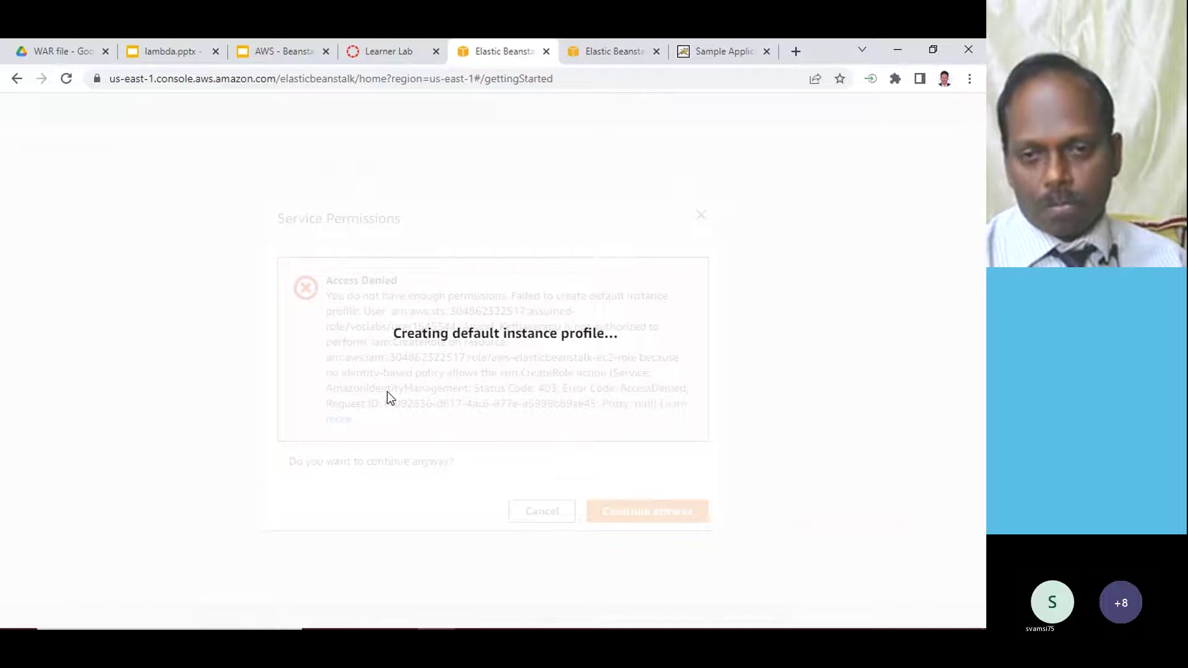
{"action": "right_click", "coordinate": [523, 53]}
- Reopen the AWS console from Learner Lab and open Elastic Beanstalk from Recently visited
{"action": "left_click", "coordinate": [392, 51]}
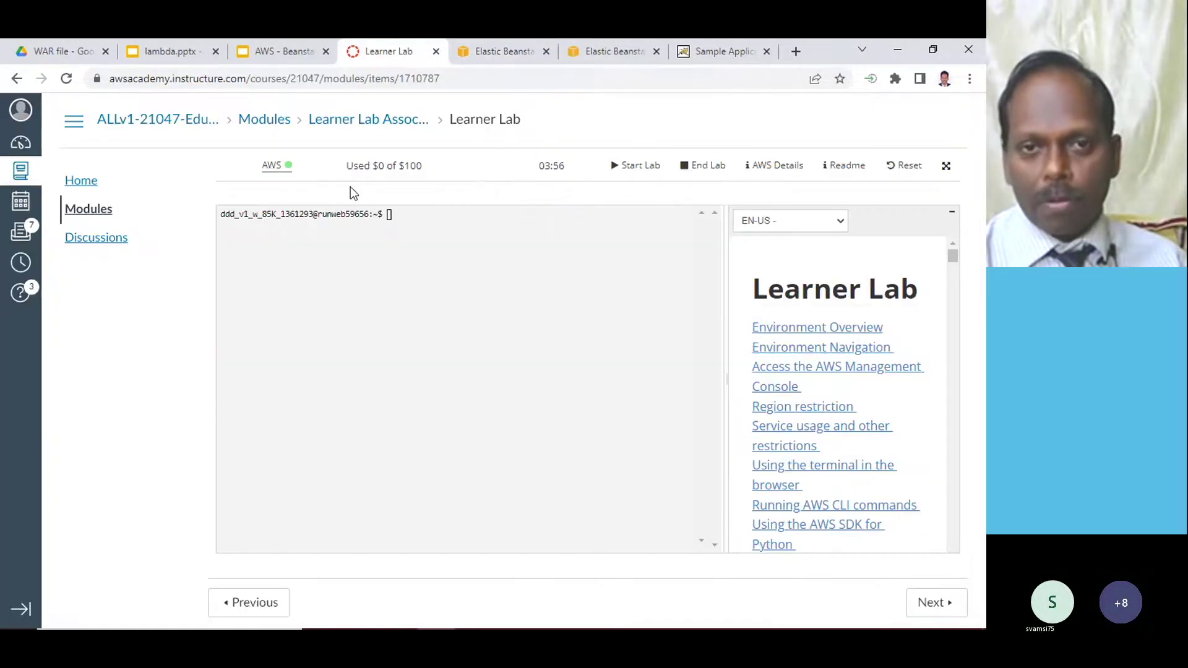
{"action": "left_click", "coordinate": [272, 167]}
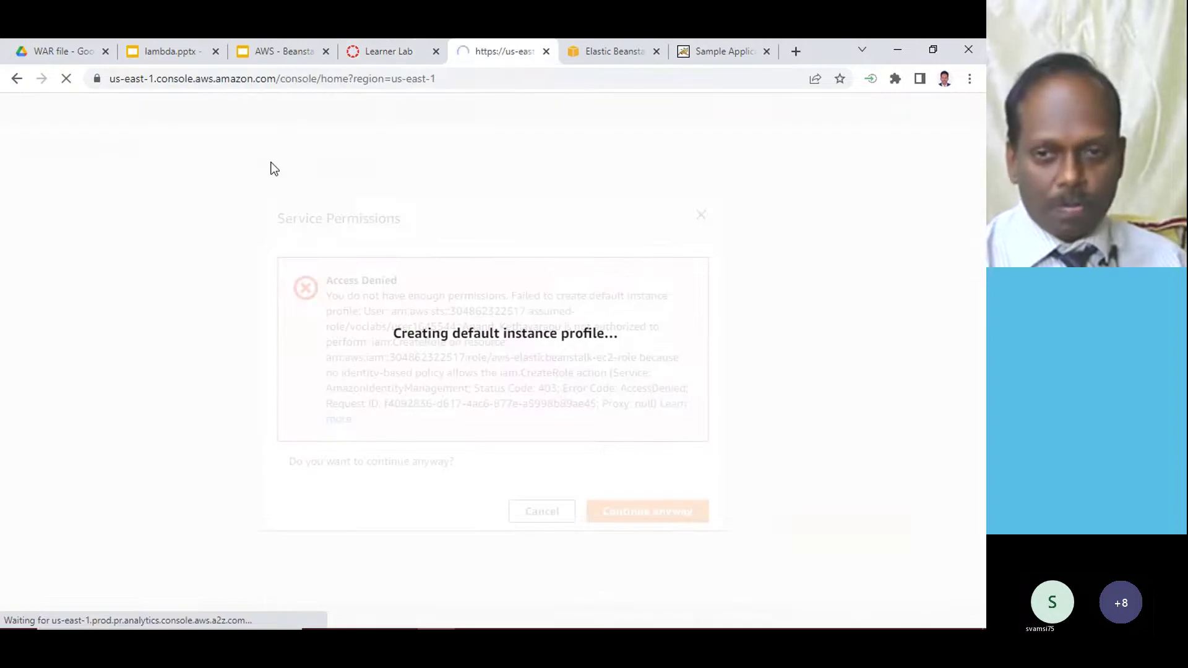
{"action": "left_click", "coordinate": [613, 51]}
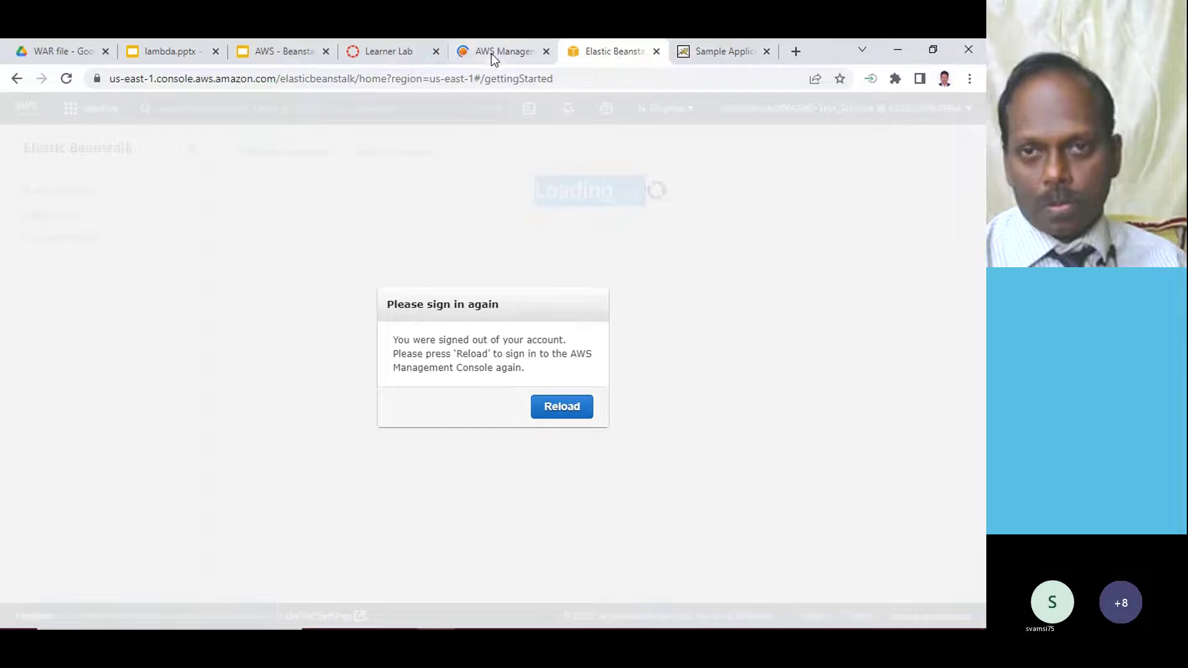
{"action": "left_click", "coordinate": [493, 52]}
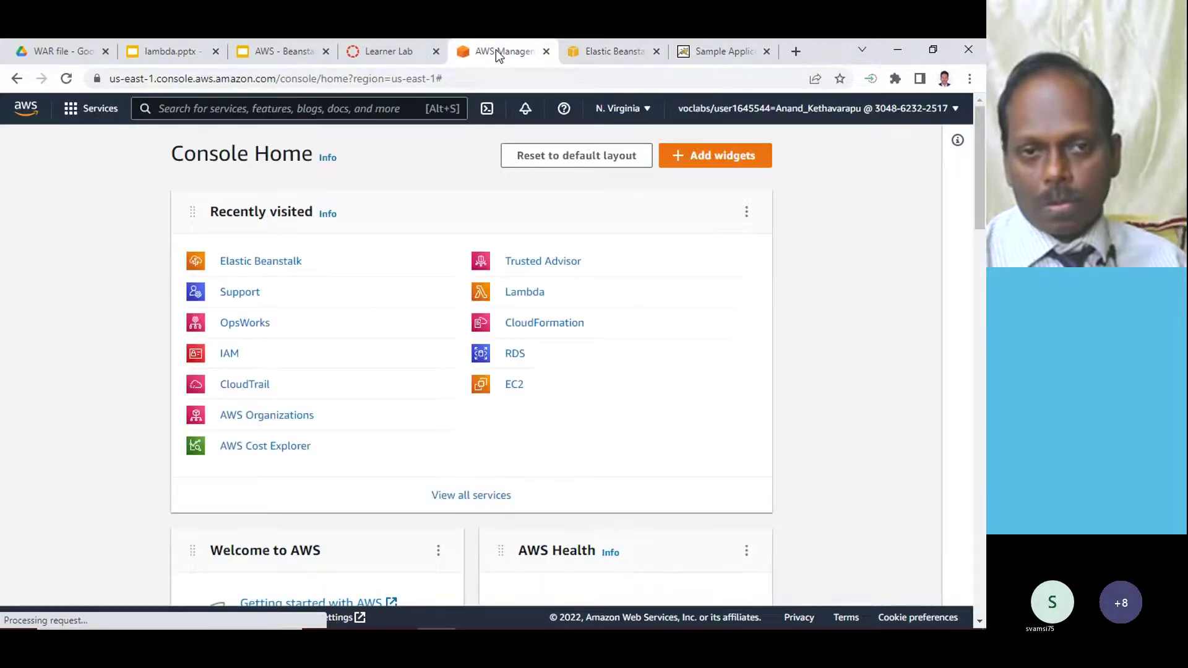
{"action": "left_click", "coordinate": [289, 265]}
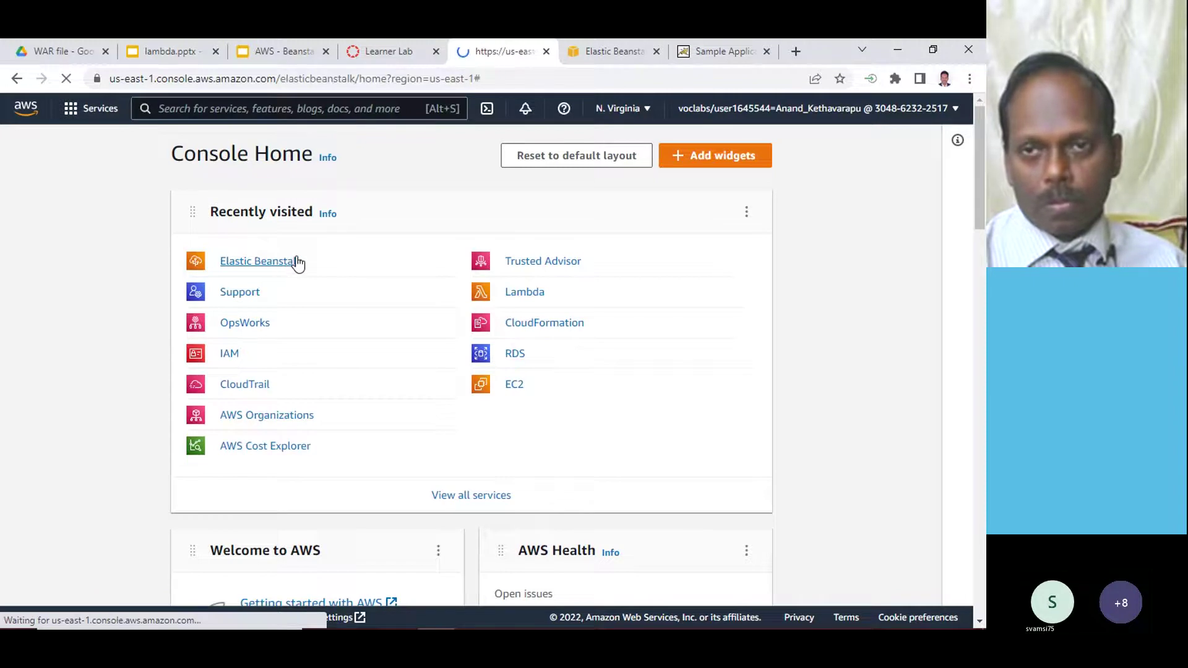
- Reload the signed-out Elastic Beanstalk page and switch to its Environments list
{"action": "left_click", "coordinate": [607, 48]}
{"action": "left_click", "coordinate": [557, 414]}
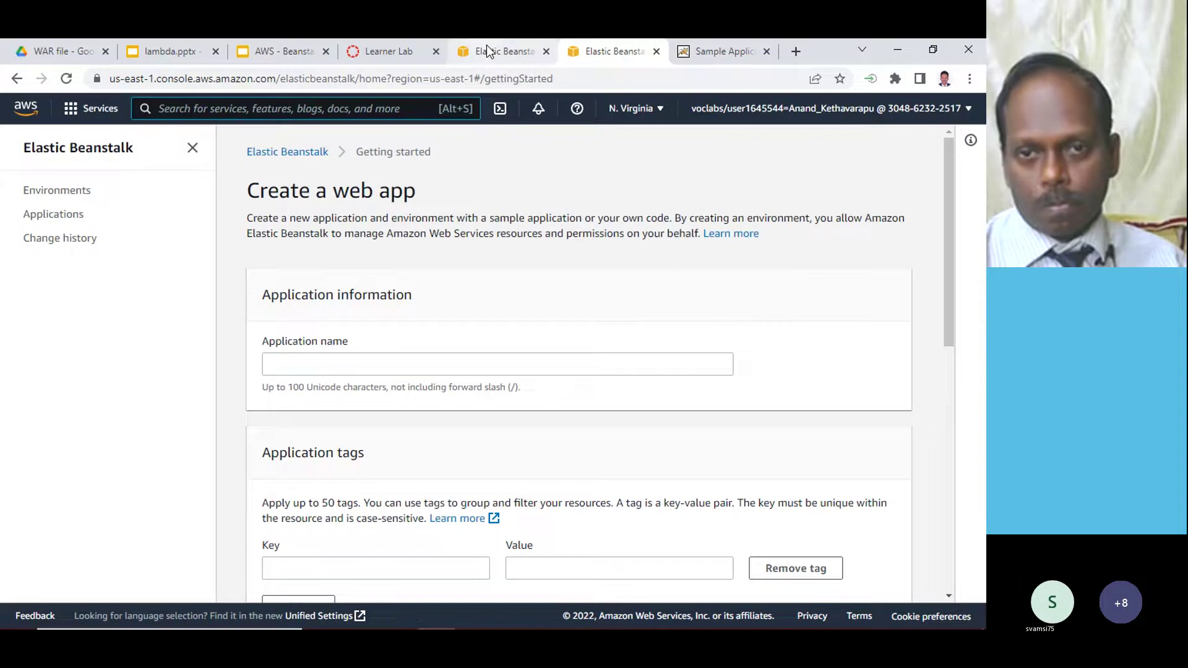
{"action": "left_click", "coordinate": [491, 47]}
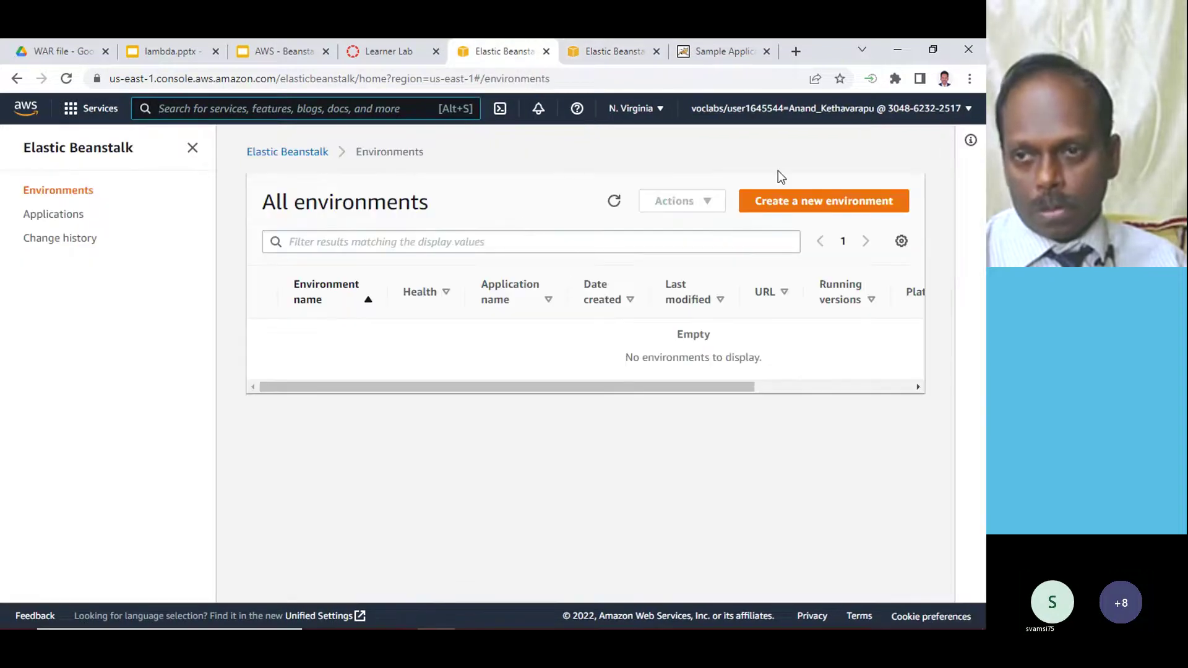
- Start a Web server environment for anandbean on the Tomcat platform
{"action": "left_click", "coordinate": [806, 201]}
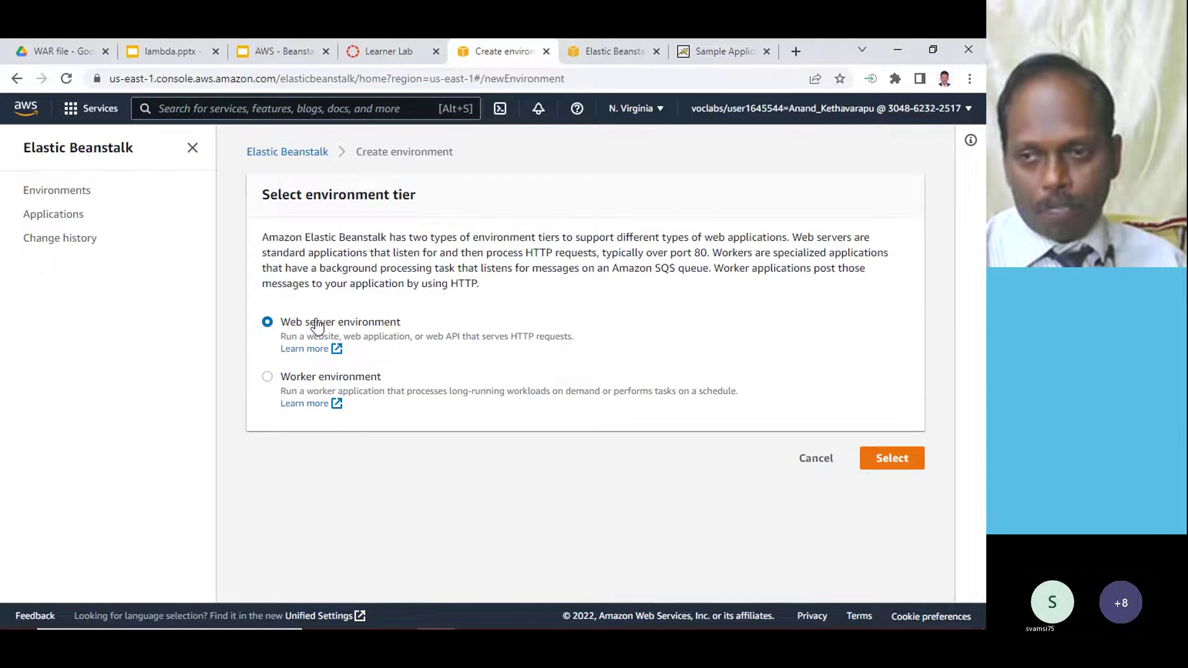
{"action": "left_click", "coordinate": [902, 459]}
{"action": "left_click", "coordinate": [350, 343]}
{"action": "left_click", "coordinate": [350, 377]}
{"action": "scroll", "coordinate": [539, 384], "scroll_direction": "down", "scroll_amount": 9}
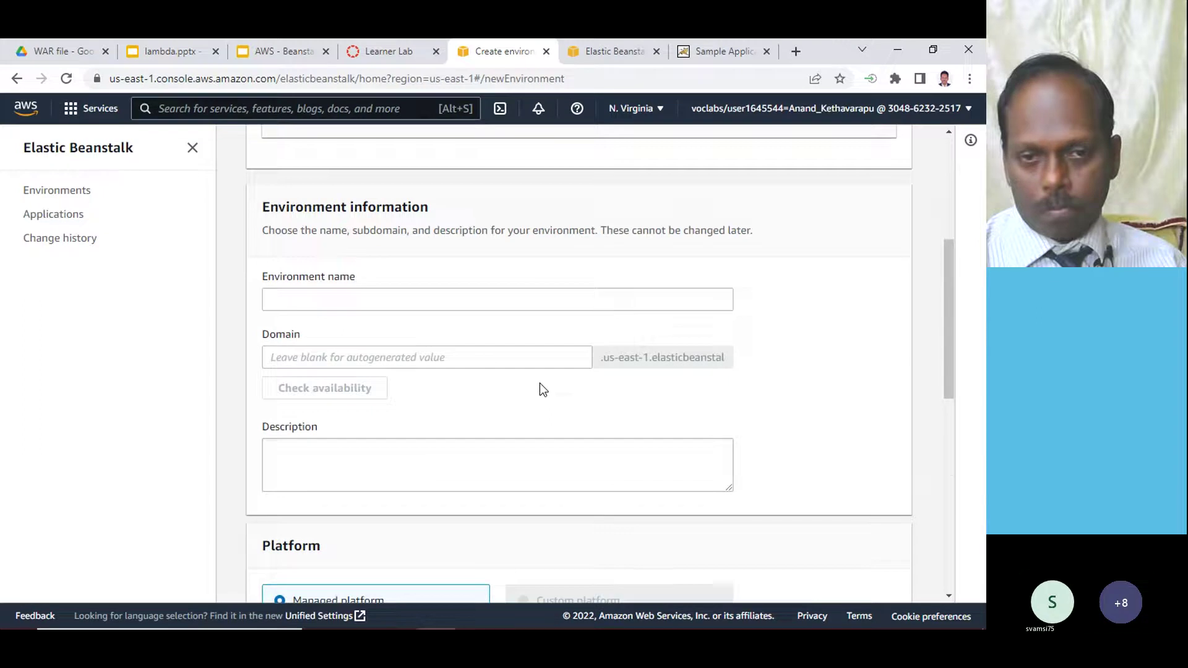
{"action": "left_click", "coordinate": [344, 464]}
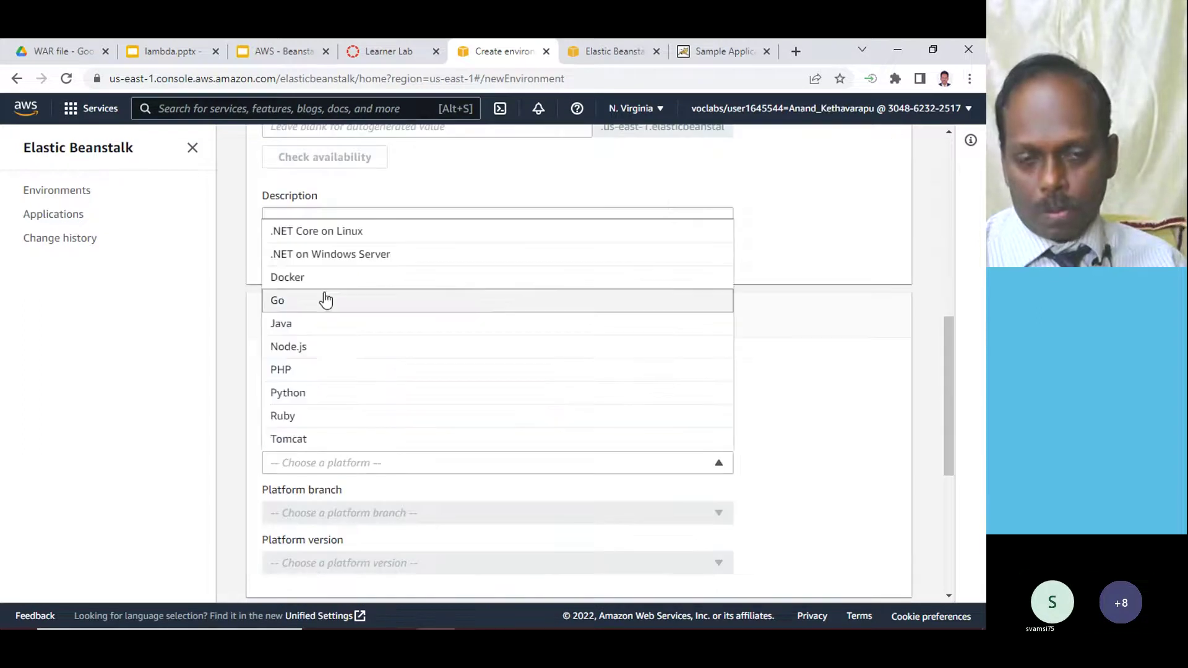
{"action": "left_click", "coordinate": [298, 441]}
- Upload sample (15).war as the application code and submit Create environment
{"action": "scroll", "coordinate": [420, 458], "scroll_direction": "down", "scroll_amount": 5}
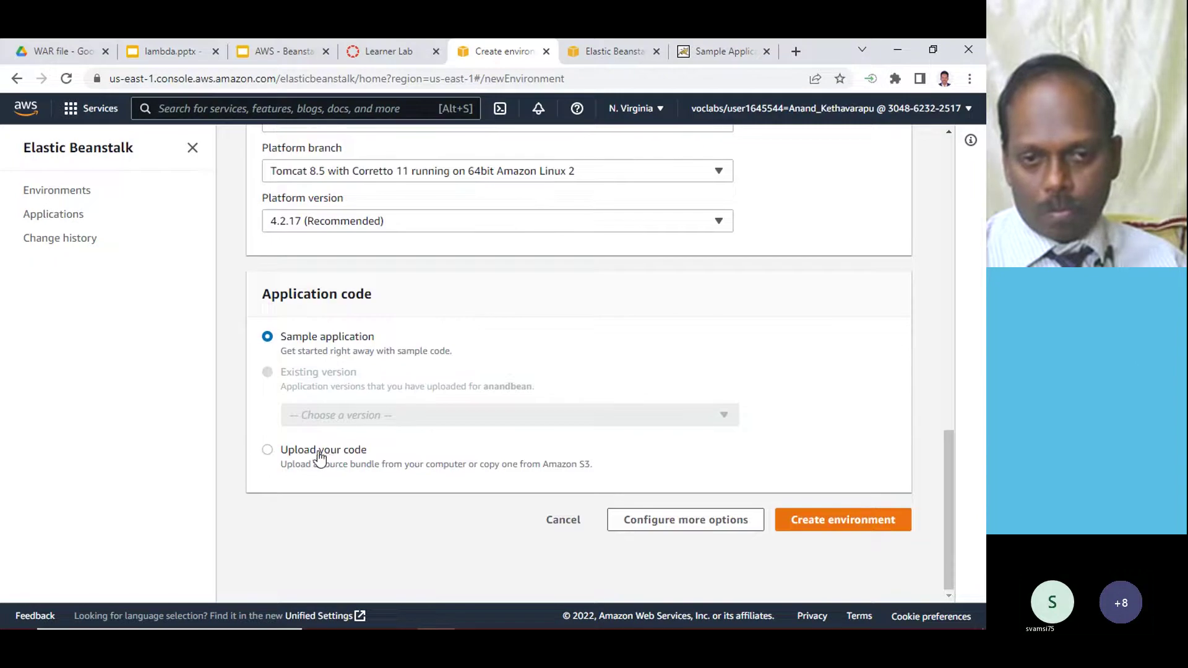
{"action": "left_click", "coordinate": [321, 454]}
{"action": "scroll", "coordinate": [436, 480], "scroll_direction": "down", "scroll_amount": 1}
{"action": "scroll", "coordinate": [436, 479], "scroll_direction": "down", "scroll_amount": 2}
{"action": "left_click", "coordinate": [339, 480]}
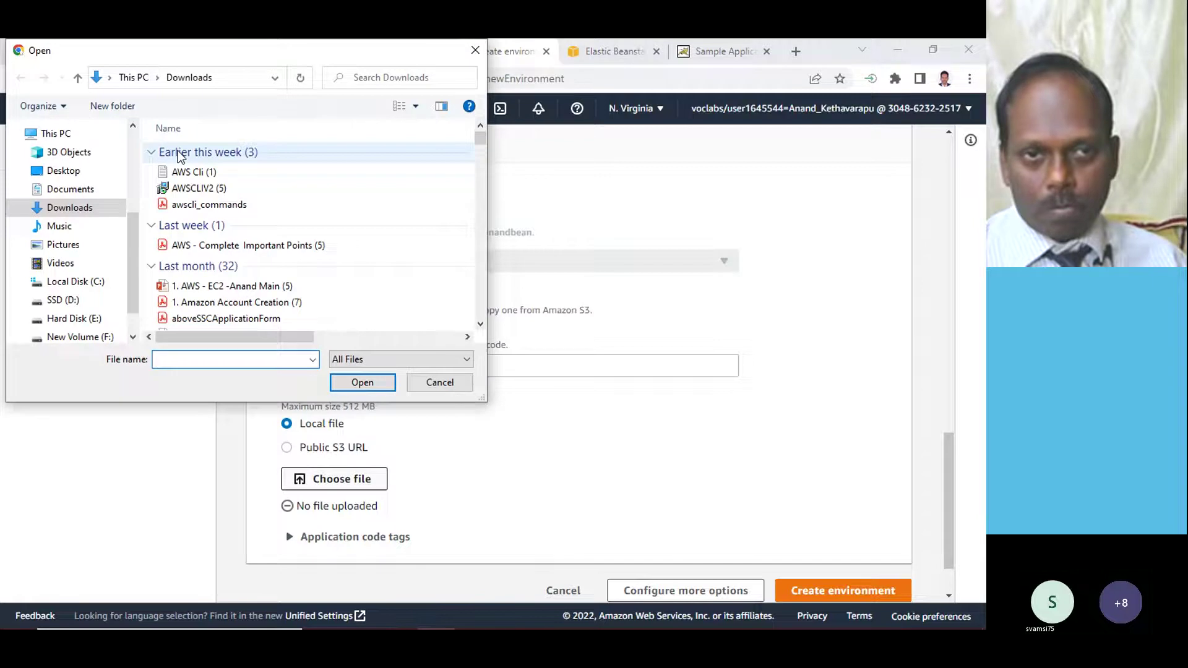
{"action": "double_click", "coordinate": [198, 168]}
{"action": "scroll", "coordinate": [465, 461], "scroll_direction": "down", "scroll_amount": 1}
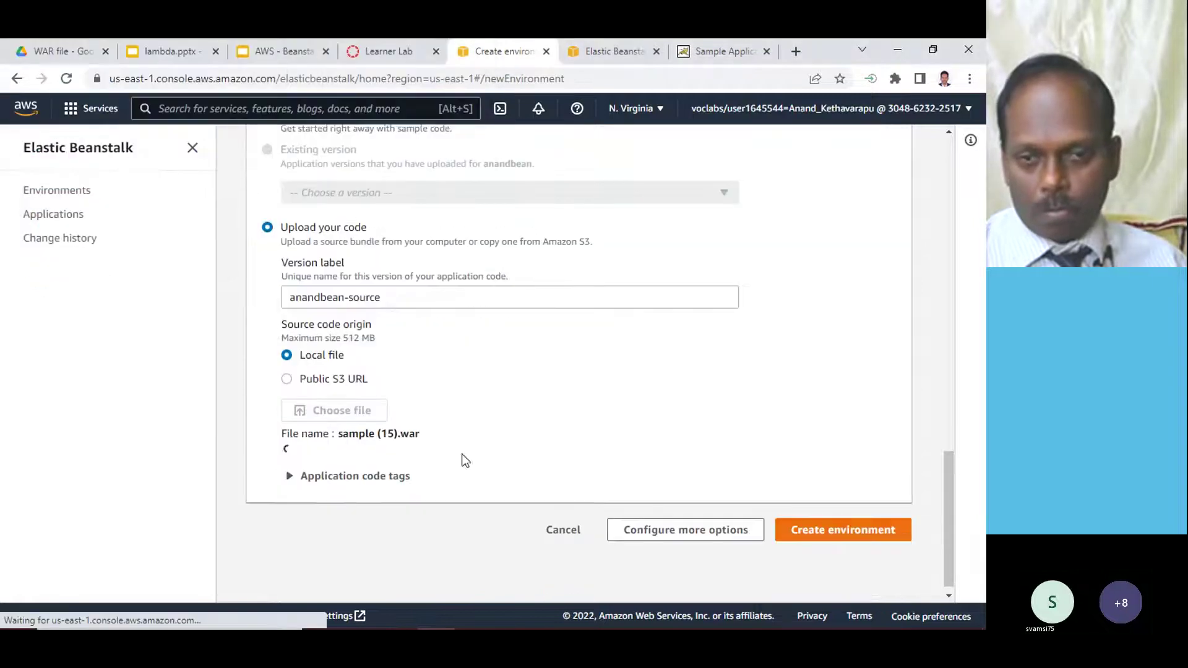
{"action": "left_click", "coordinate": [856, 523]}
- Review the 'Source code is required' error and reopen the source bundle file picker
{"action": "scroll", "coordinate": [489, 380], "scroll_direction": "down", "scroll_amount": 2}
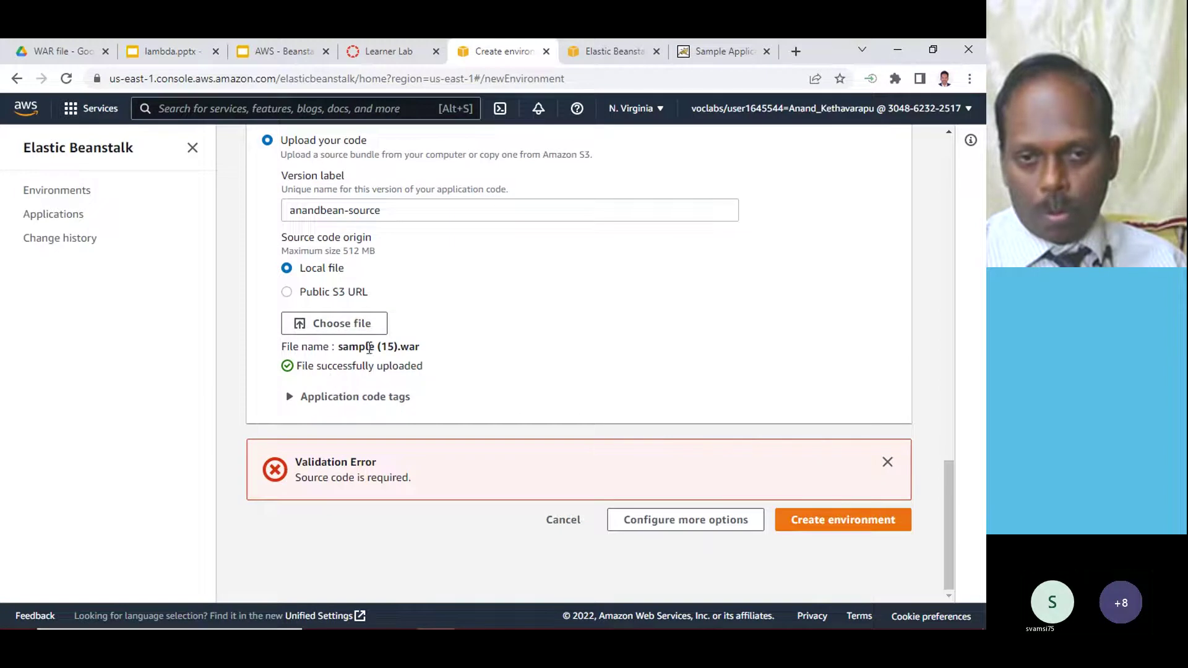
{"action": "scroll", "coordinate": [457, 343], "scroll_direction": "up", "scroll_amount": 5}
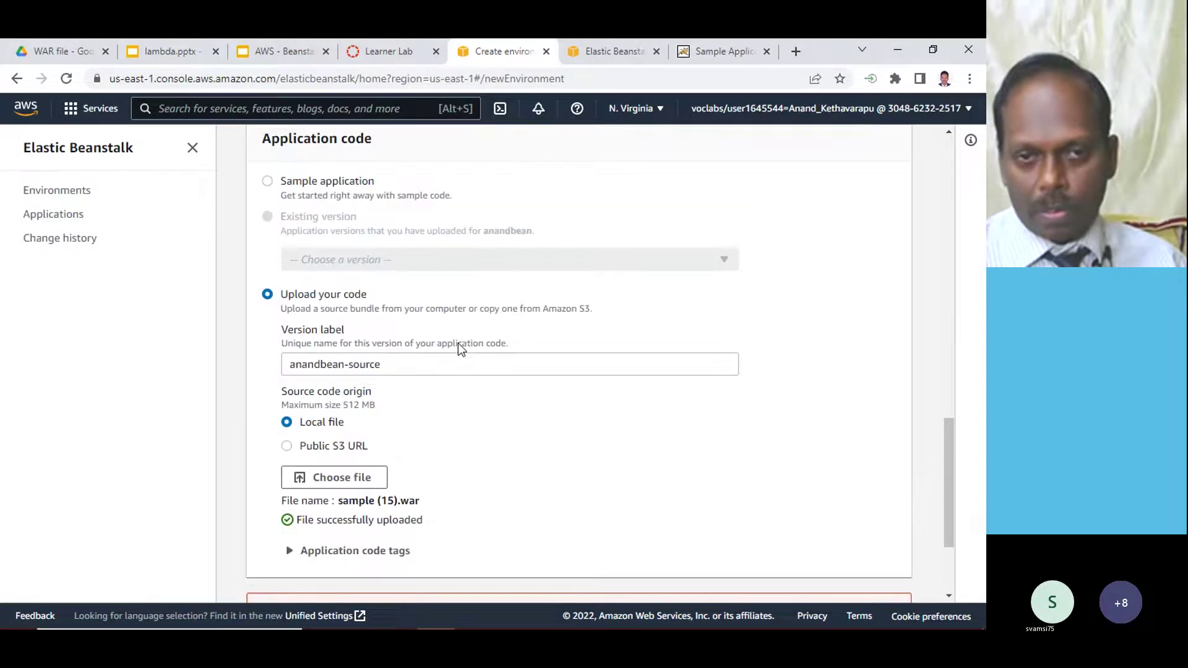
{"action": "scroll", "coordinate": [407, 368], "scroll_direction": "down", "scroll_amount": 1}
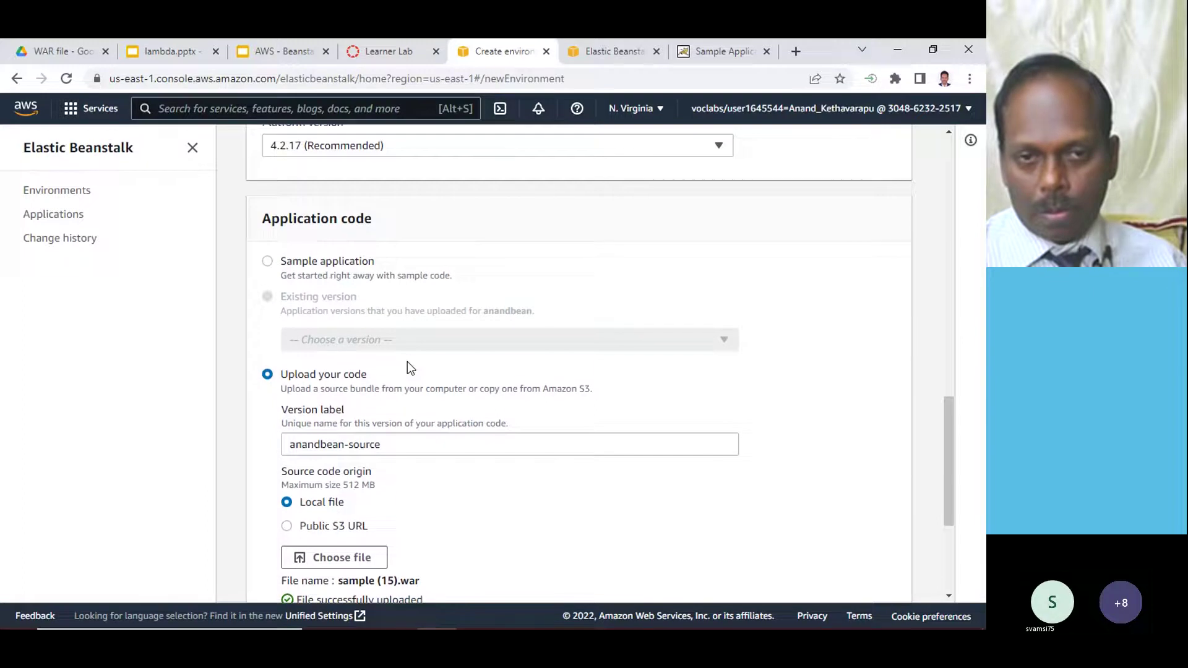
{"action": "scroll", "coordinate": [540, 277], "scroll_direction": "up", "scroll_amount": 1}
{"action": "scroll", "coordinate": [540, 271], "scroll_direction": "up", "scroll_amount": 3}
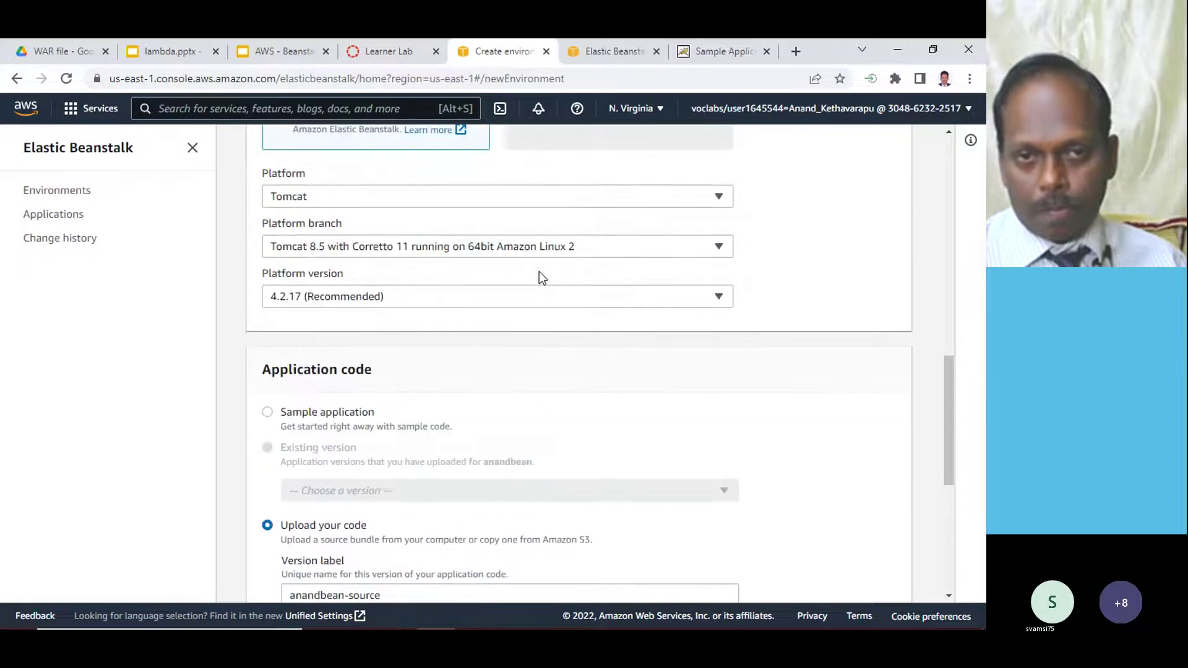
{"action": "scroll", "coordinate": [540, 272], "scroll_direction": "down", "scroll_amount": 7}
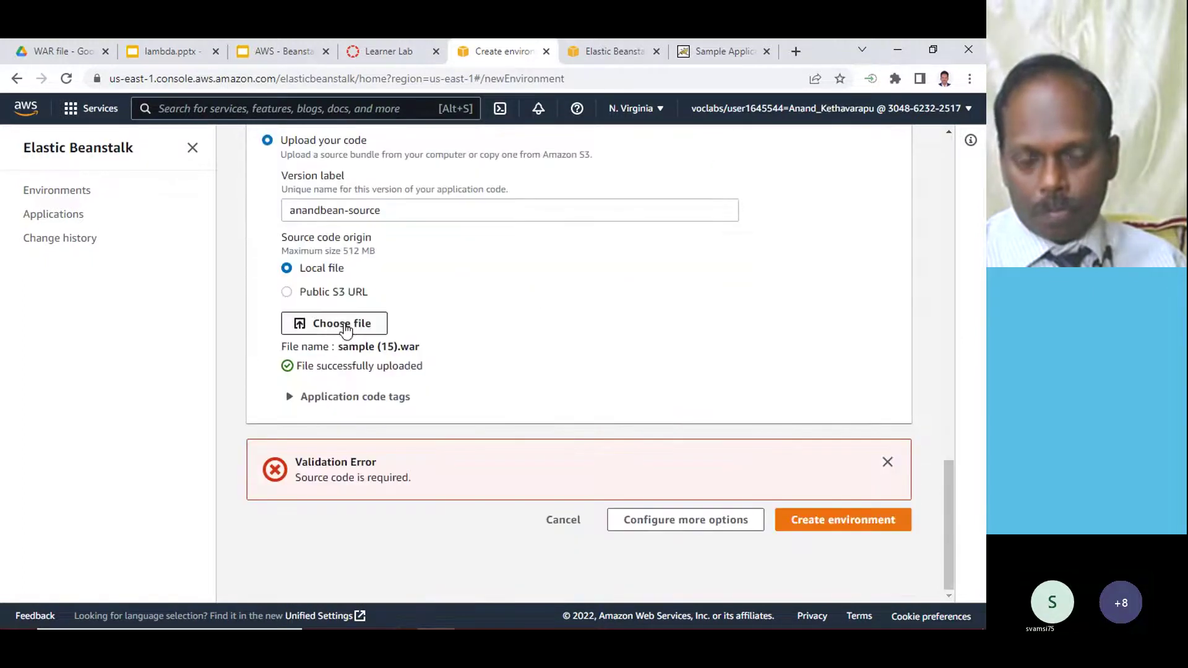
{"action": "left_click", "coordinate": [348, 323]}
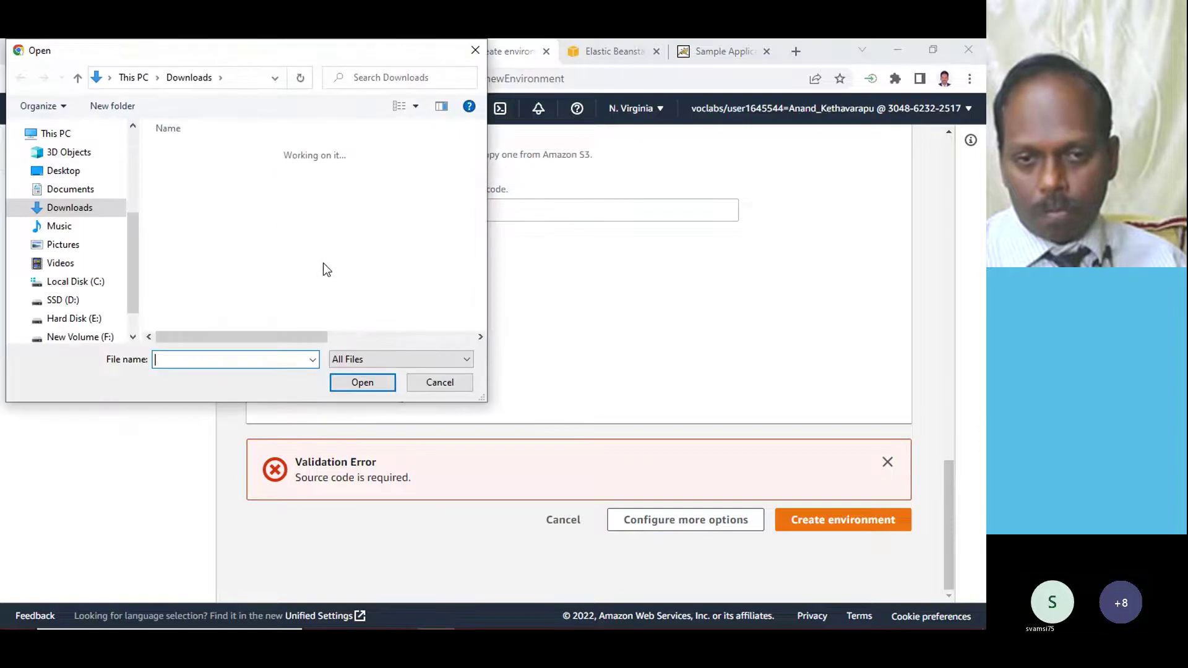
- Re-attach sample (15).war and launch Anandbean-env creation, continuing past the Service Permissions warning
{"action": "double_click", "coordinate": [207, 175]}
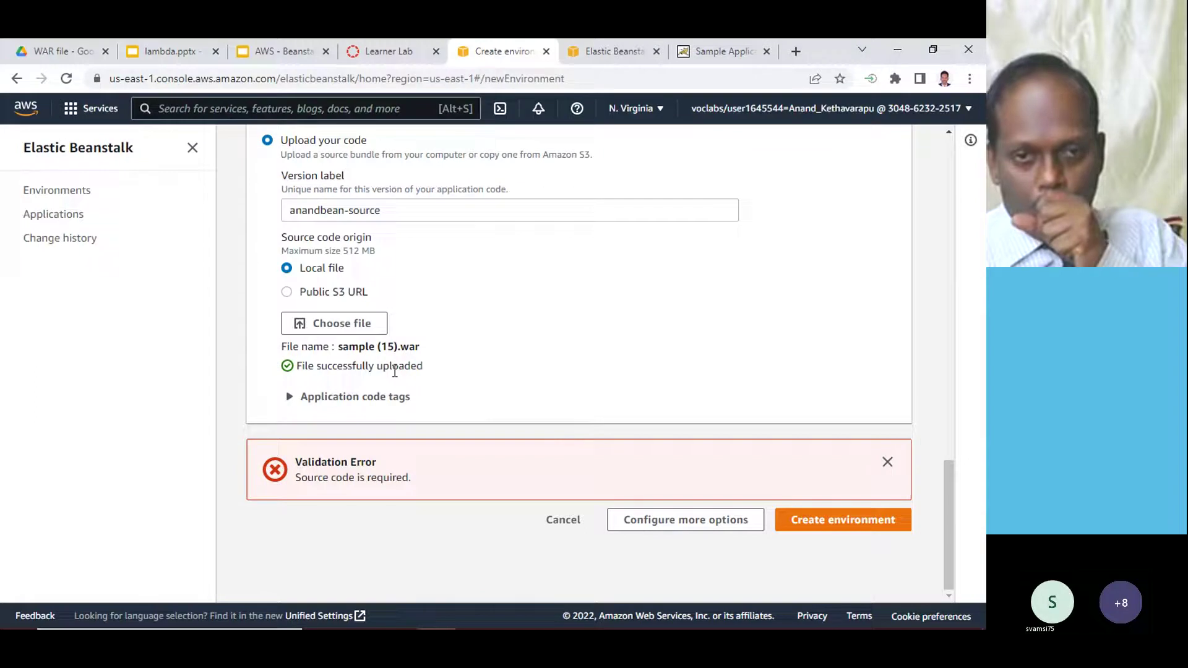
{"action": "left_click", "coordinate": [833, 527]}
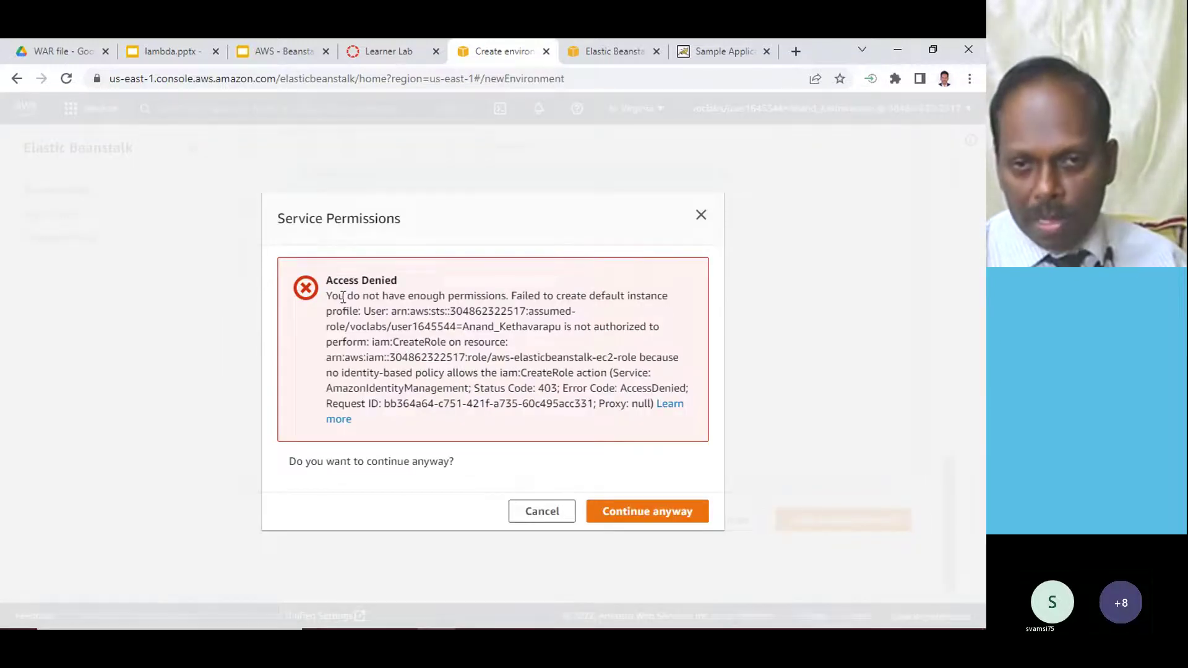
{"action": "left_click_drag", "start_coordinate": [343, 297], "coordinate": [573, 373]}
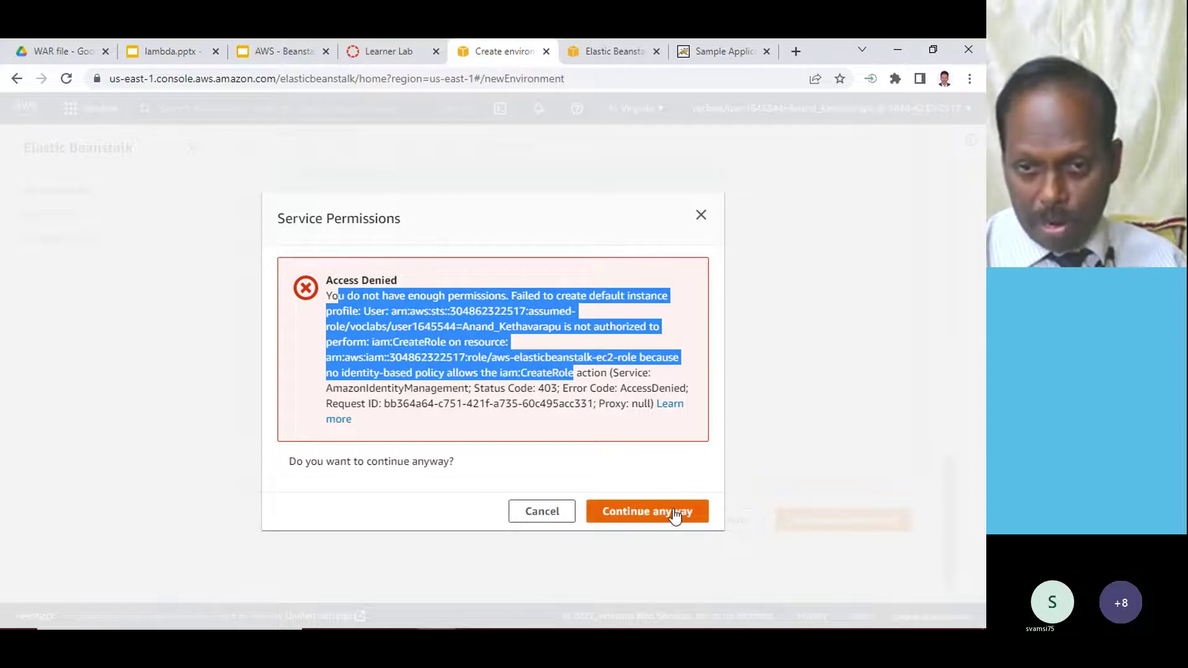
{"action": "left_click", "coordinate": [674, 512]}
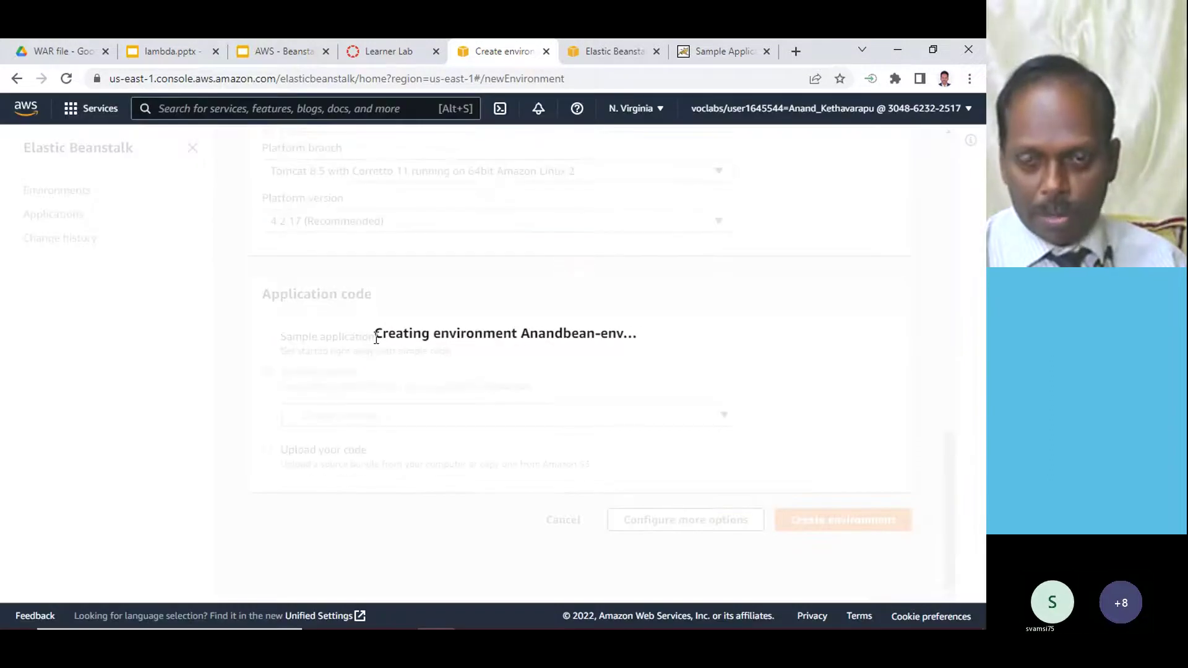
{"action": "left_click_drag", "start_coordinate": [376, 339], "coordinate": [691, 344]}
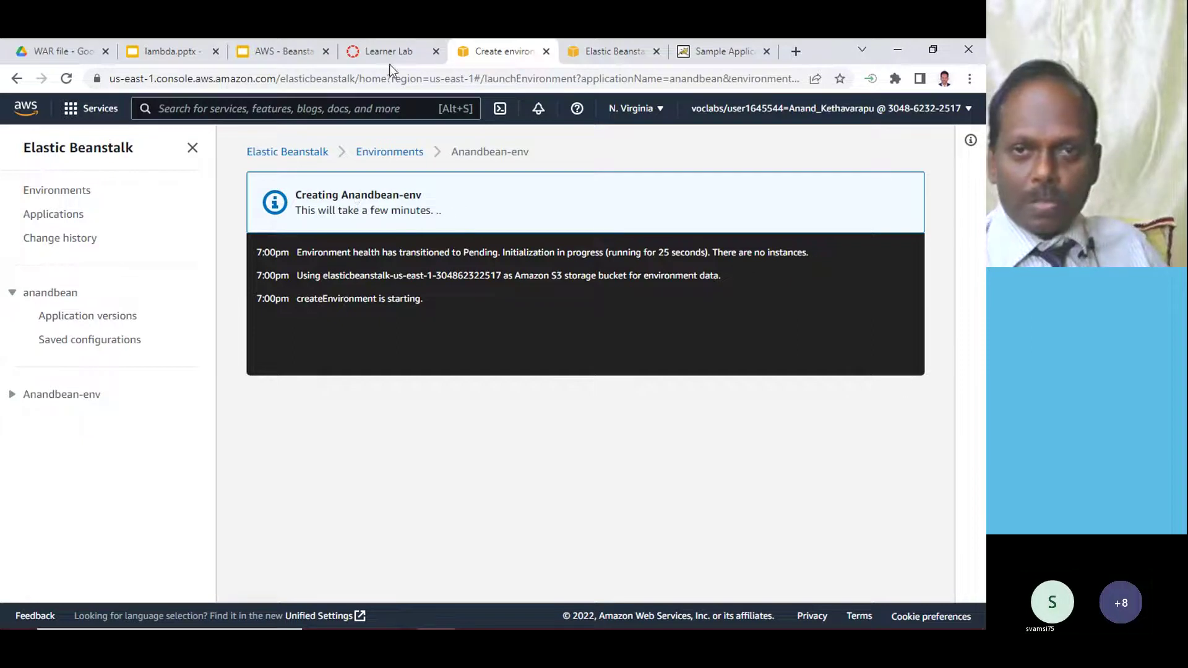
- Open the EC2 service from the Compute category of the AWS services list
{"action": "left_click", "coordinate": [622, 53]}
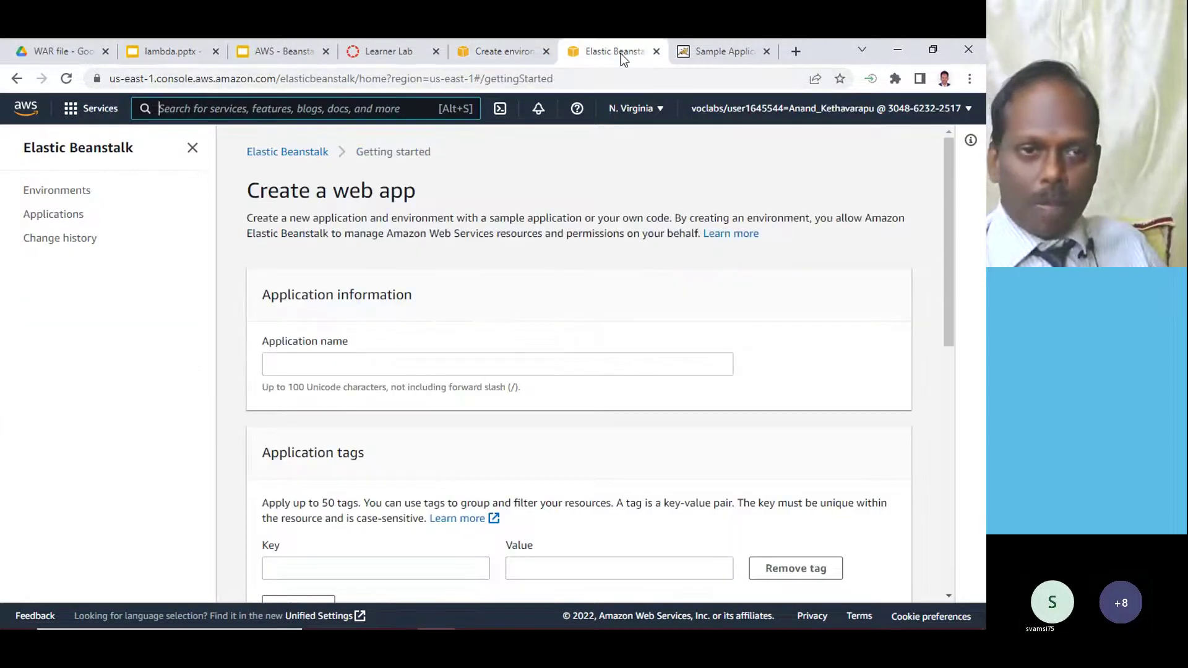
{"action": "left_click", "coordinate": [90, 109]}
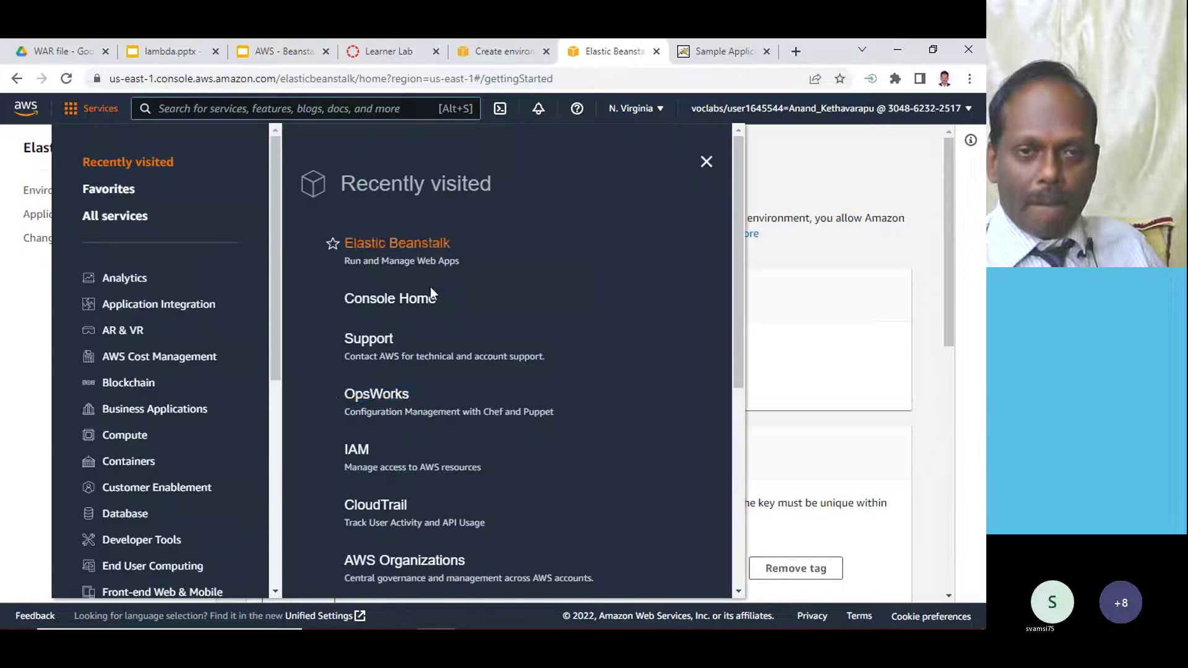
{"action": "left_click", "coordinate": [140, 441]}
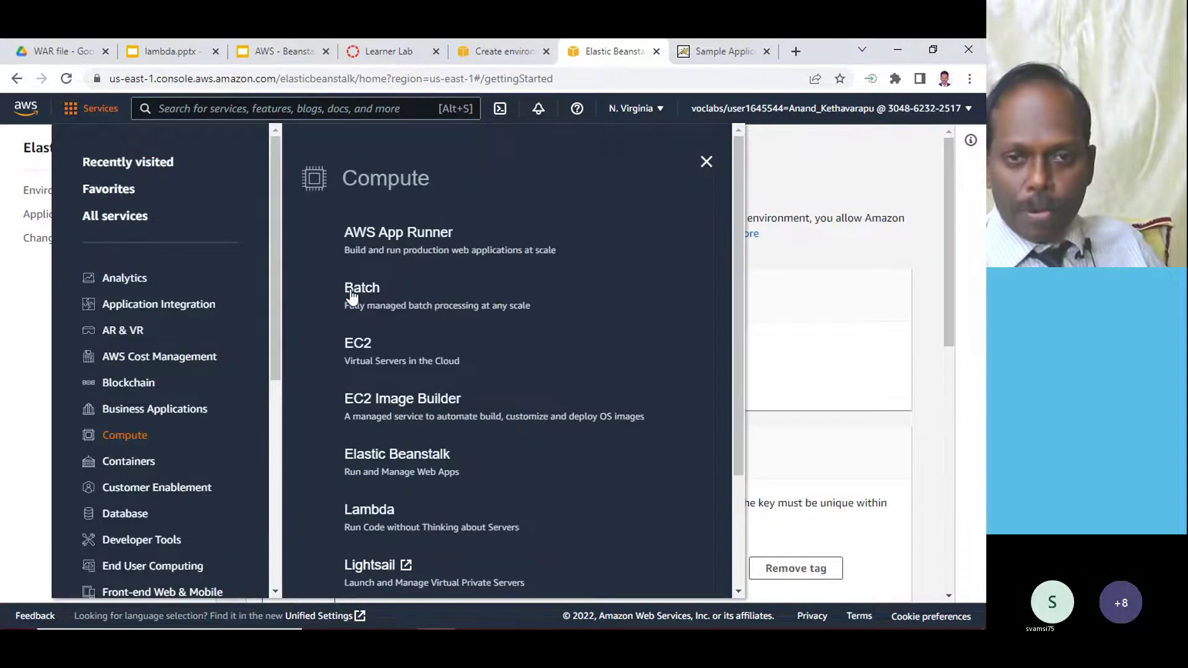
{"action": "left_click", "coordinate": [358, 344]}
- Compare Anandbean-env's creation log with the EC2 instances list, then bring up Chrome's main menu
{"action": "left_click", "coordinate": [502, 56]}
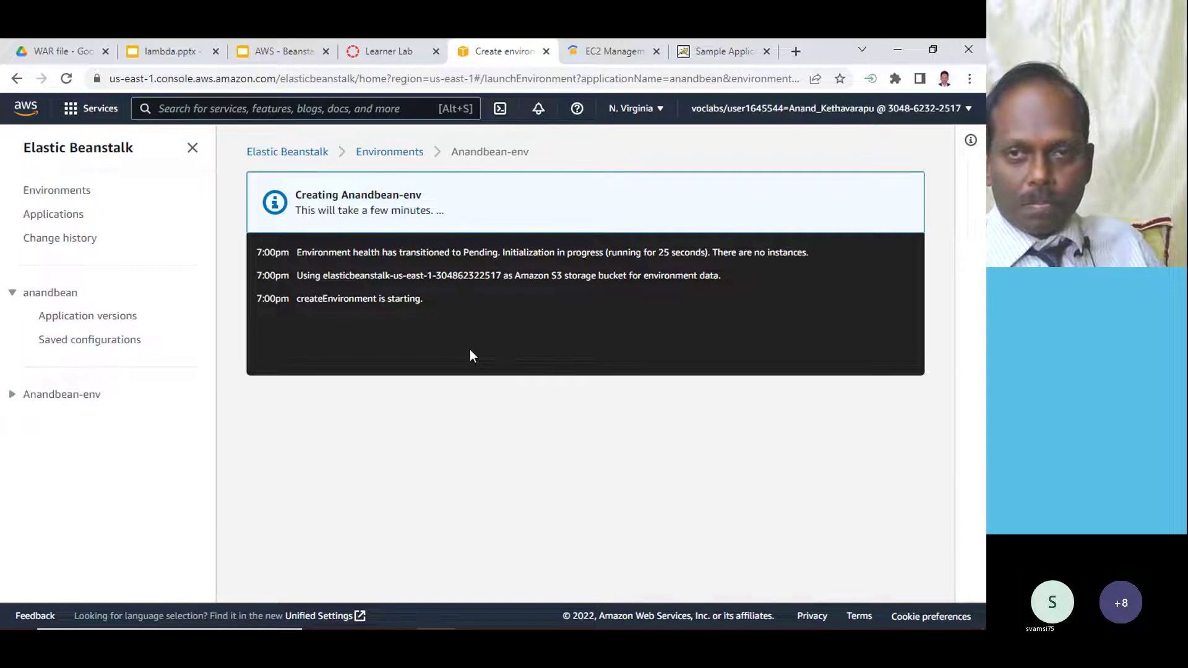
{"action": "left_click", "coordinate": [601, 50]}
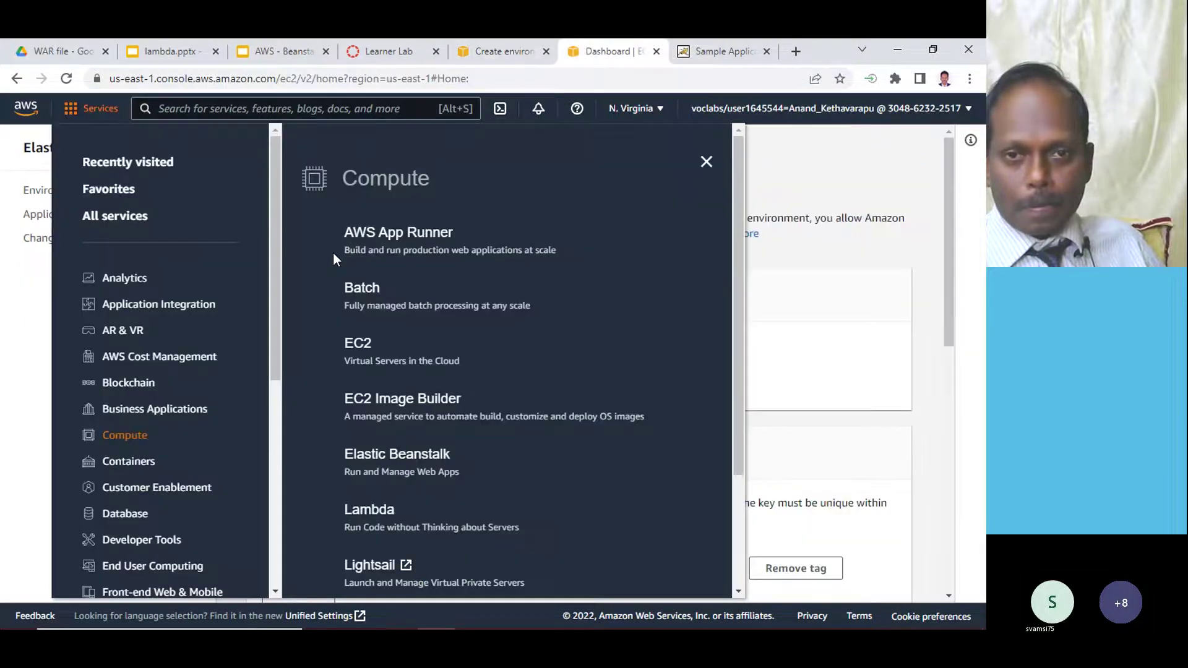
{"action": "left_click", "coordinate": [286, 243]}
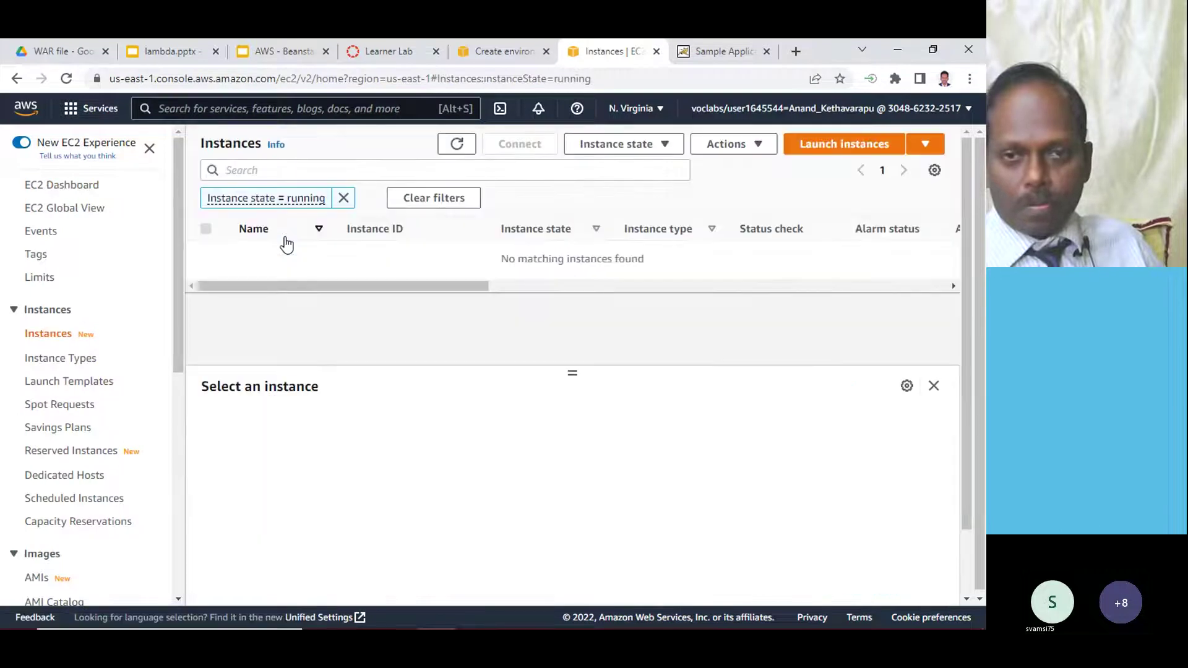
{"action": "left_click", "coordinate": [498, 52]}
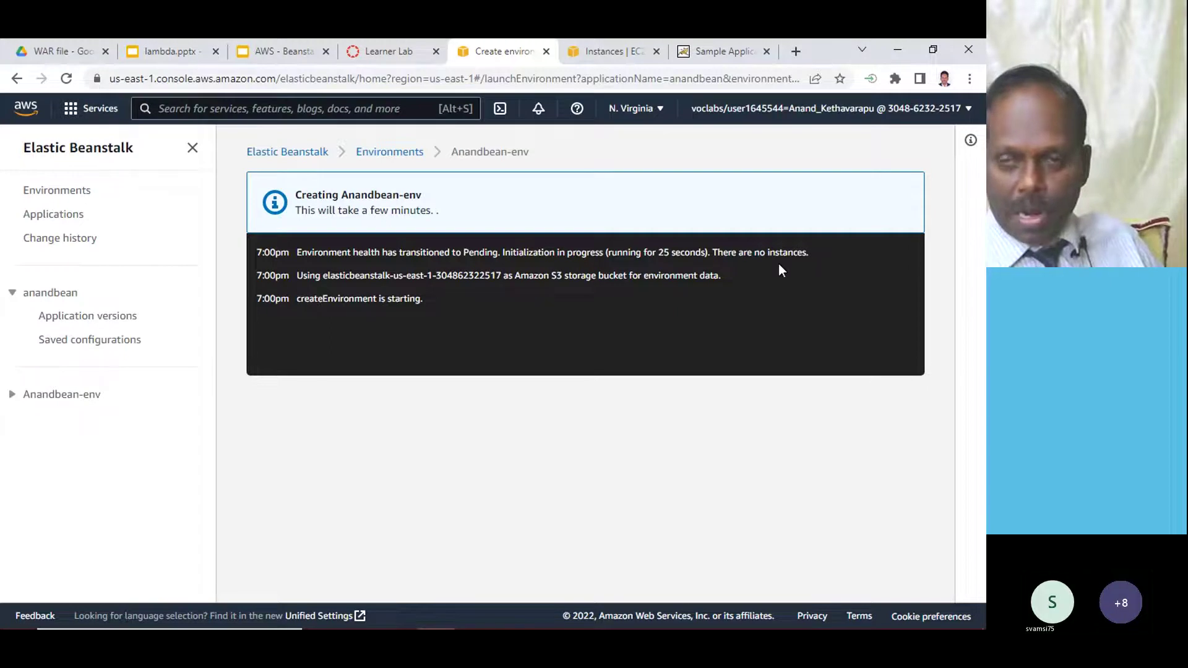
{"action": "left_click", "coordinate": [619, 44]}
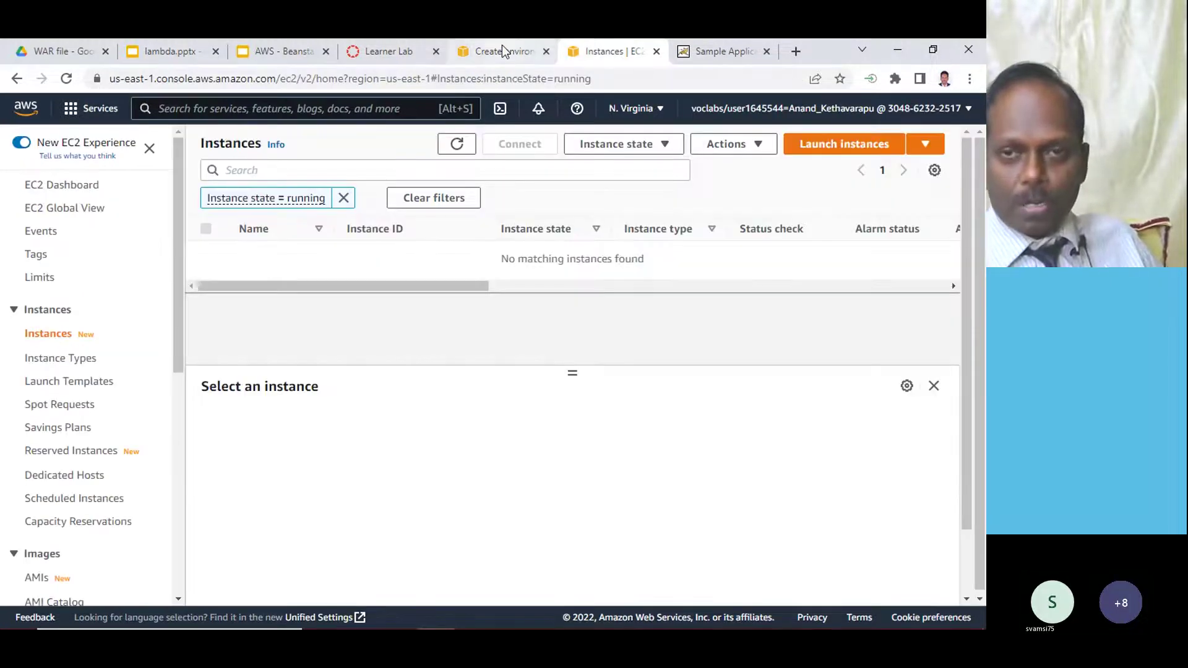
{"action": "left_click", "coordinate": [503, 51]}
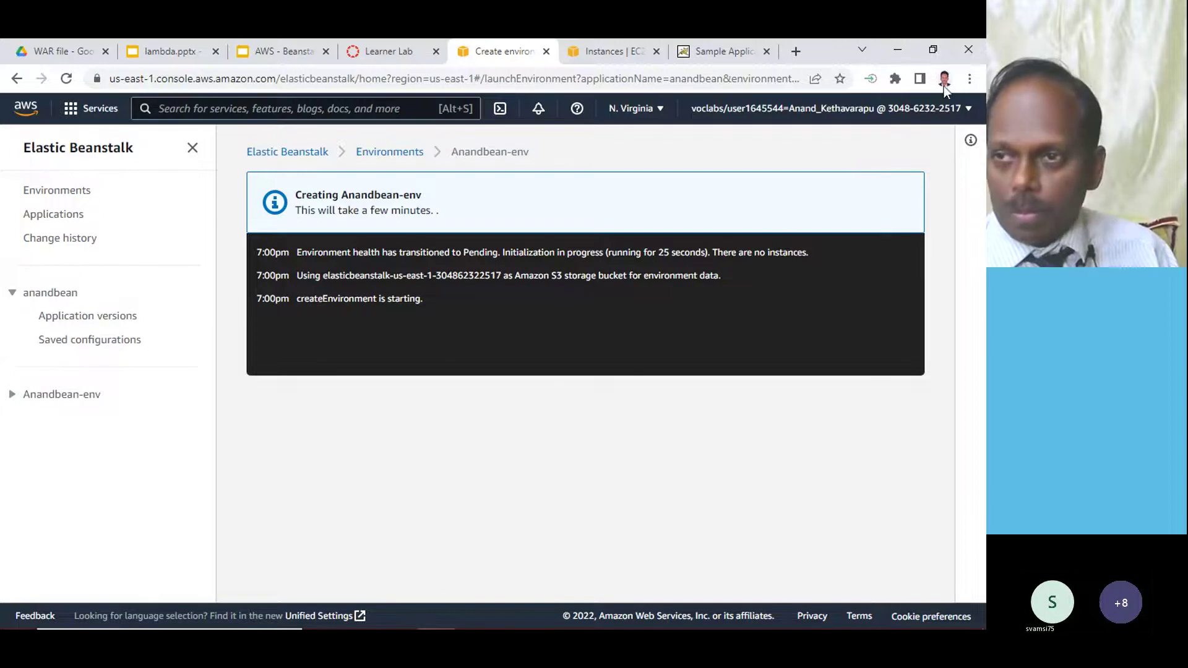
{"action": "left_click", "coordinate": [970, 77]}
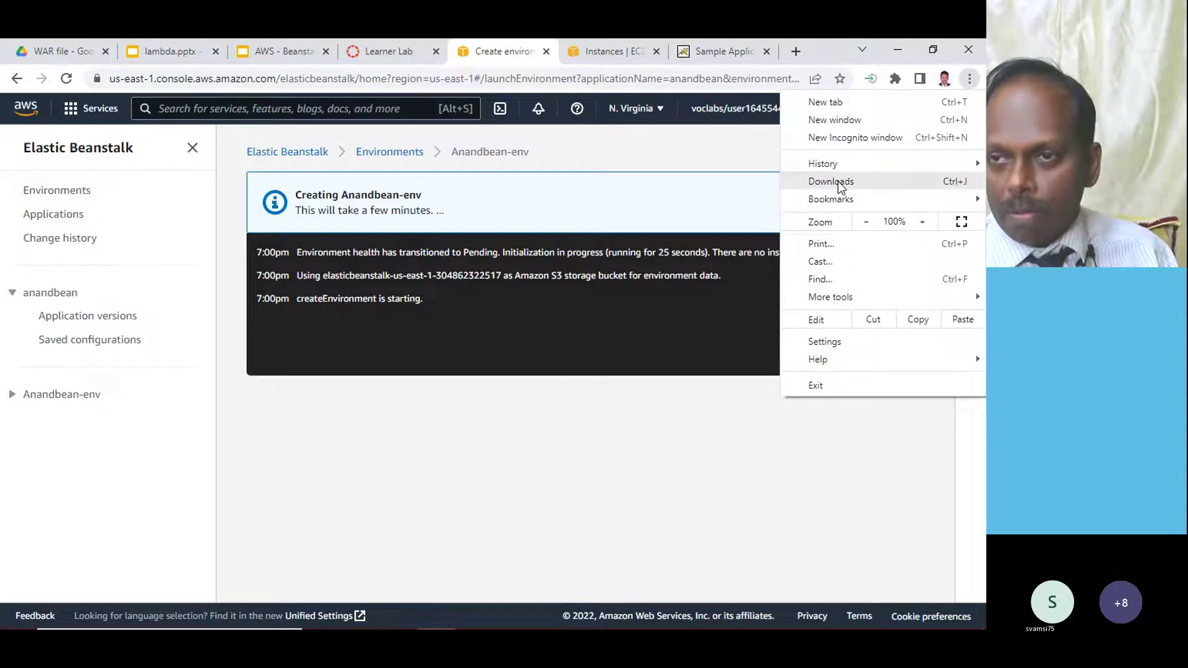
- In a new Incognito window, go to the aws.amazon.com sign-in page
{"action": "left_click", "coordinate": [847, 138]}
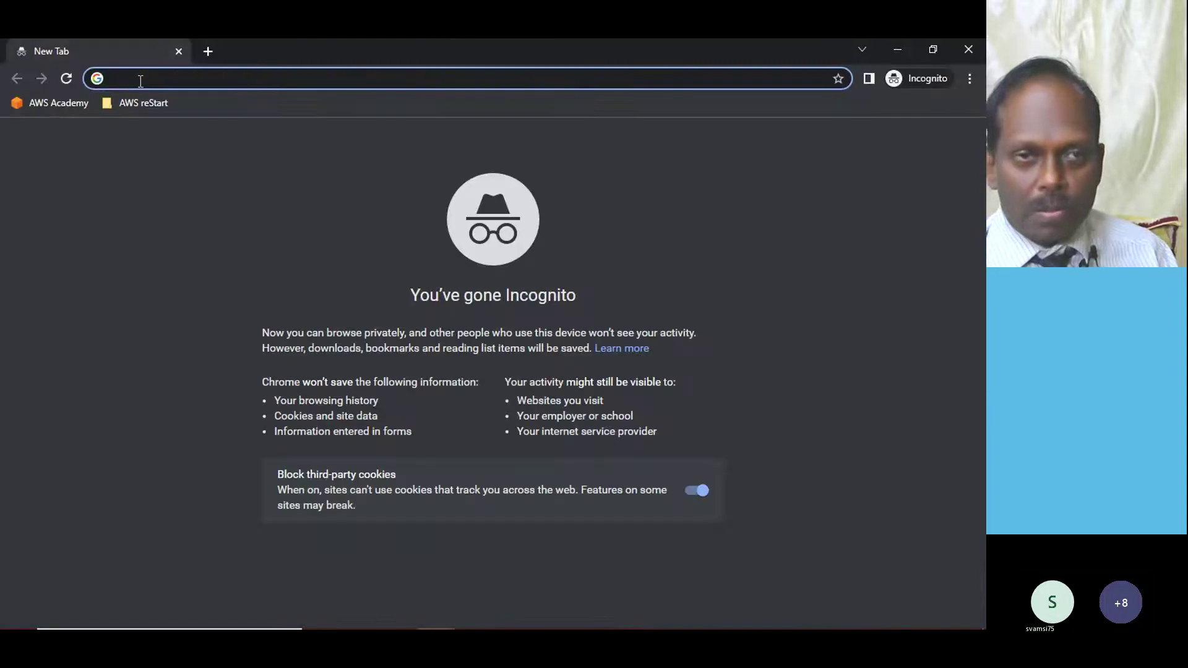
{"action": "type", "text": "aws.amazon.com"}
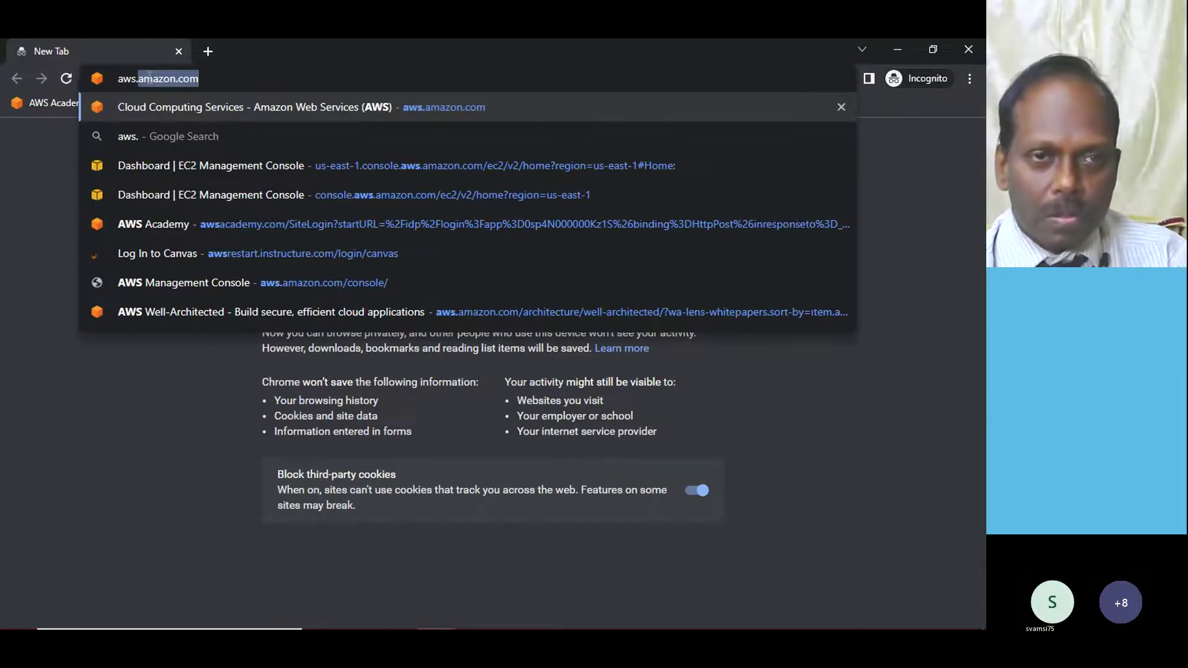
{"action": "key", "text": "Return"}
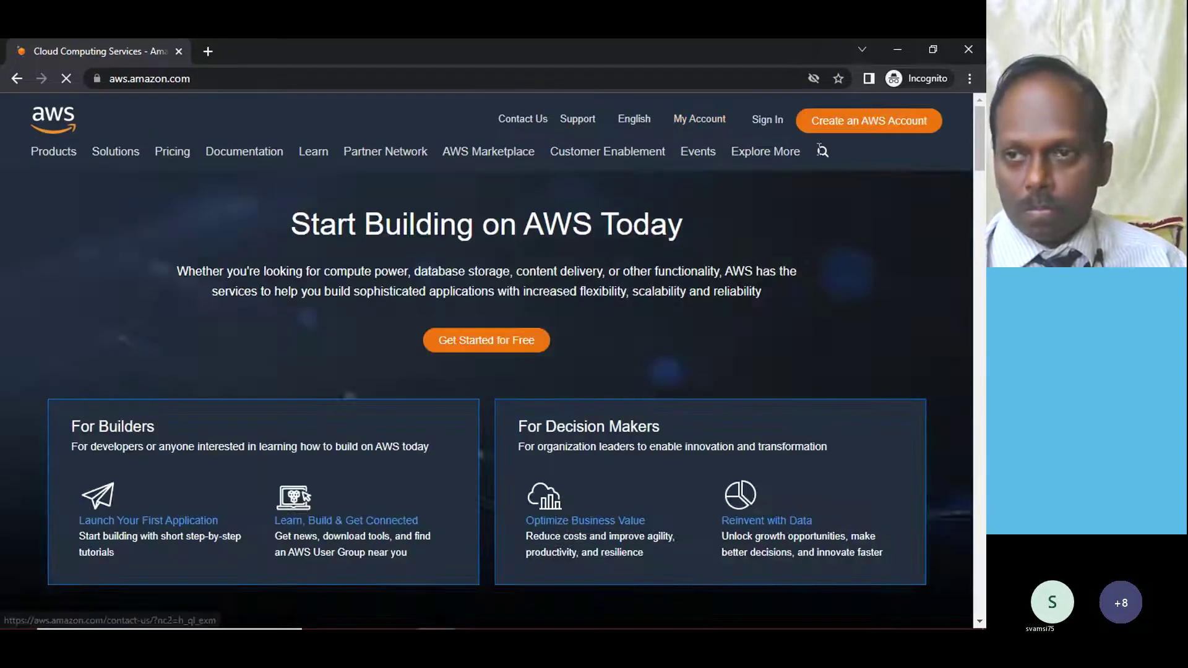
{"action": "left_click", "coordinate": [765, 123]}
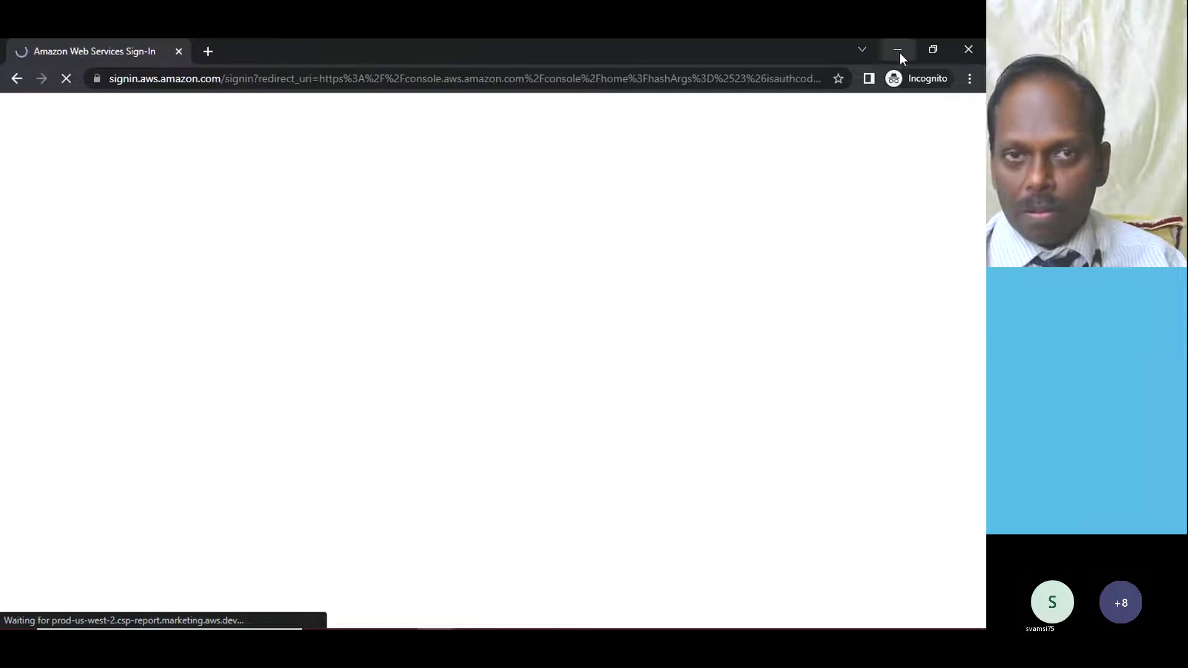
- Sign in with the root user's email and password, see the account is suspended, and close the window
{"action": "left_click", "coordinate": [161, 399]}
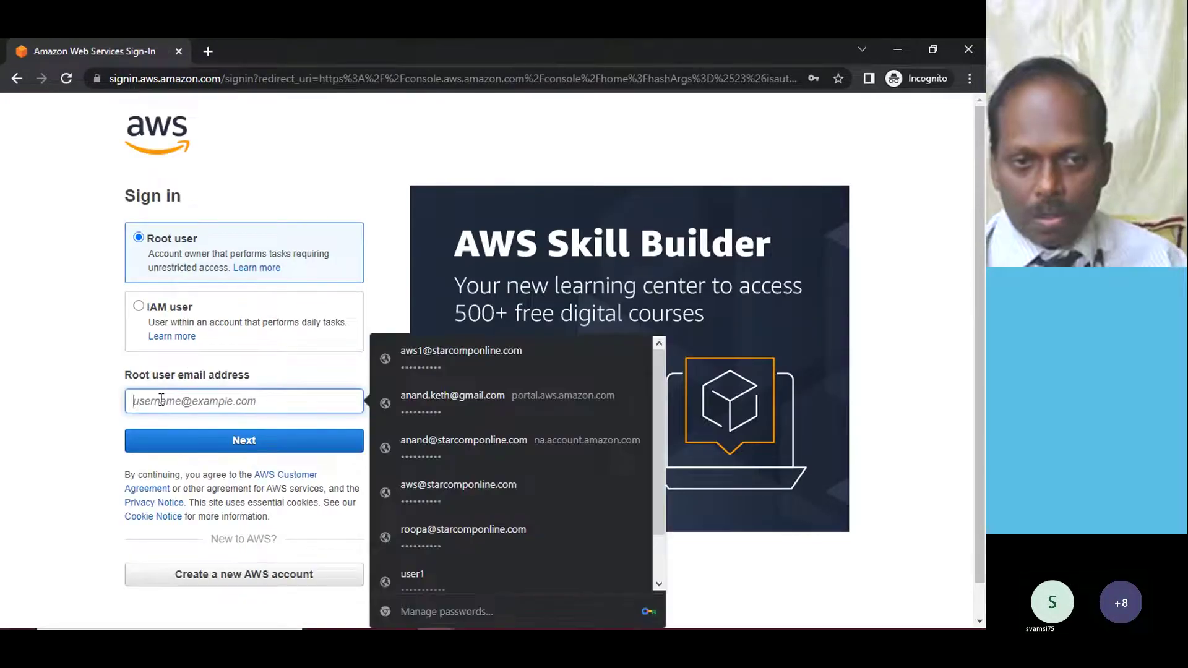
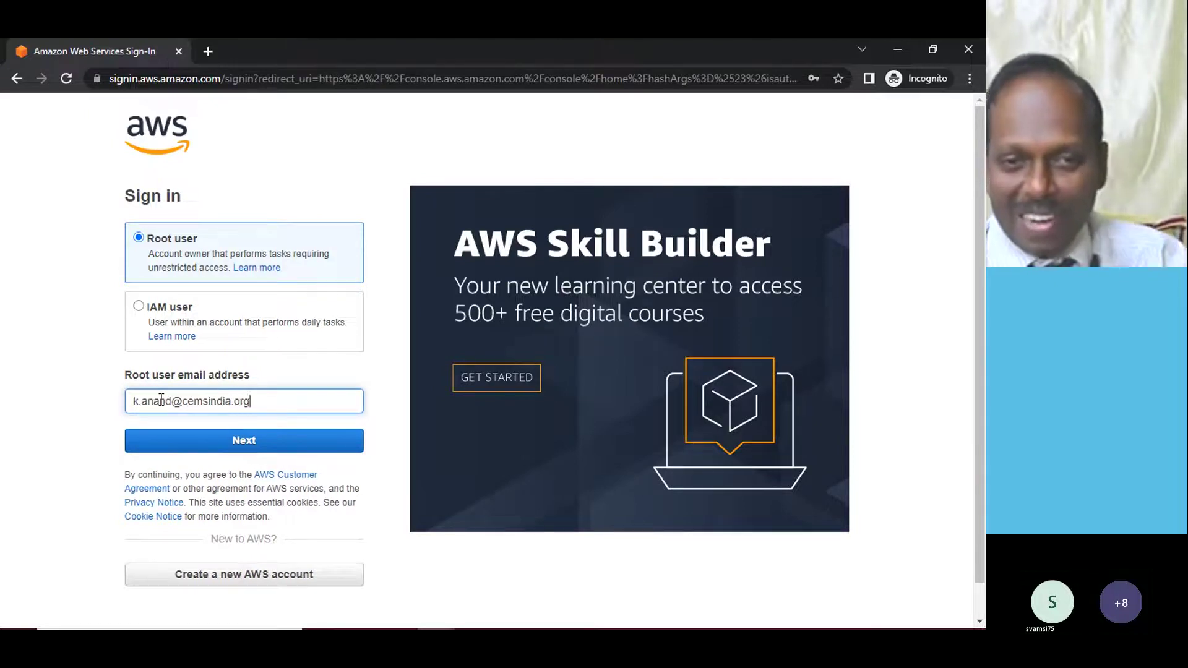
{"action": "key", "text": "Return"}
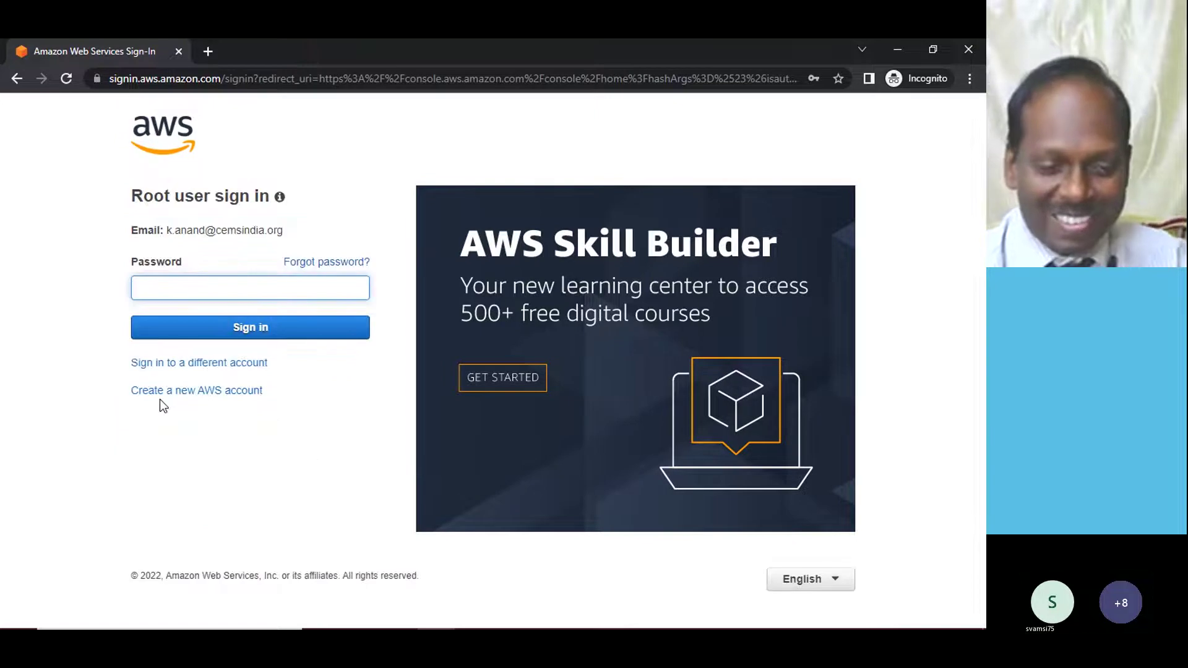
{"action": "type", "text": "••••••••••"}
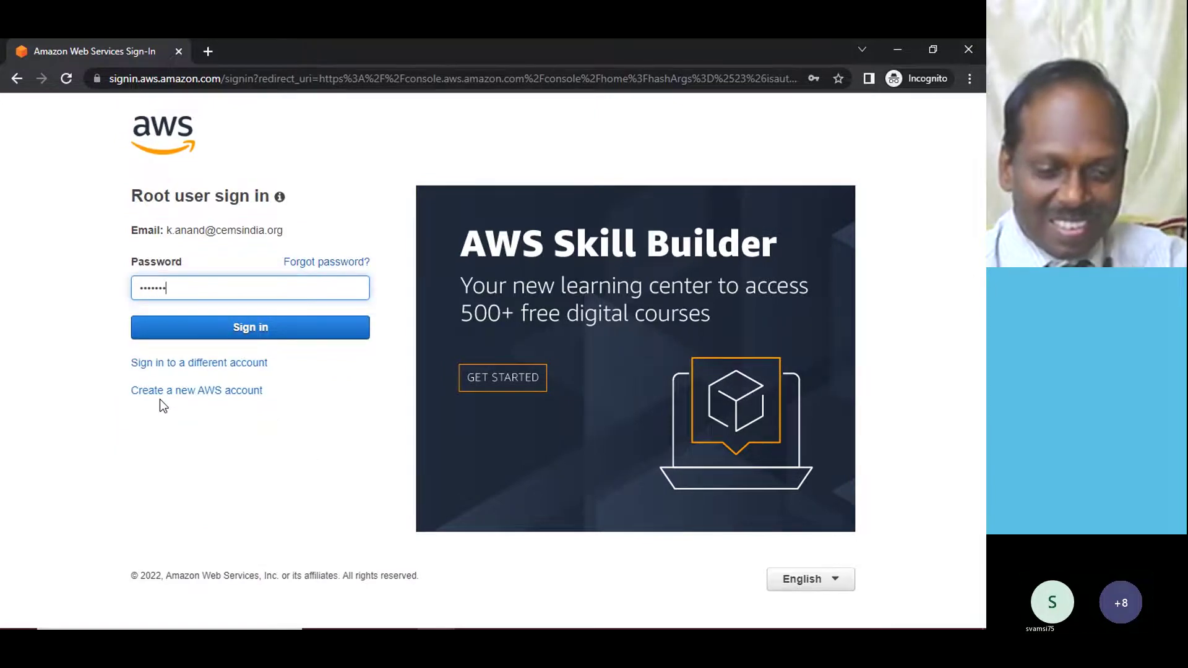
{"action": "key", "text": "Return"}
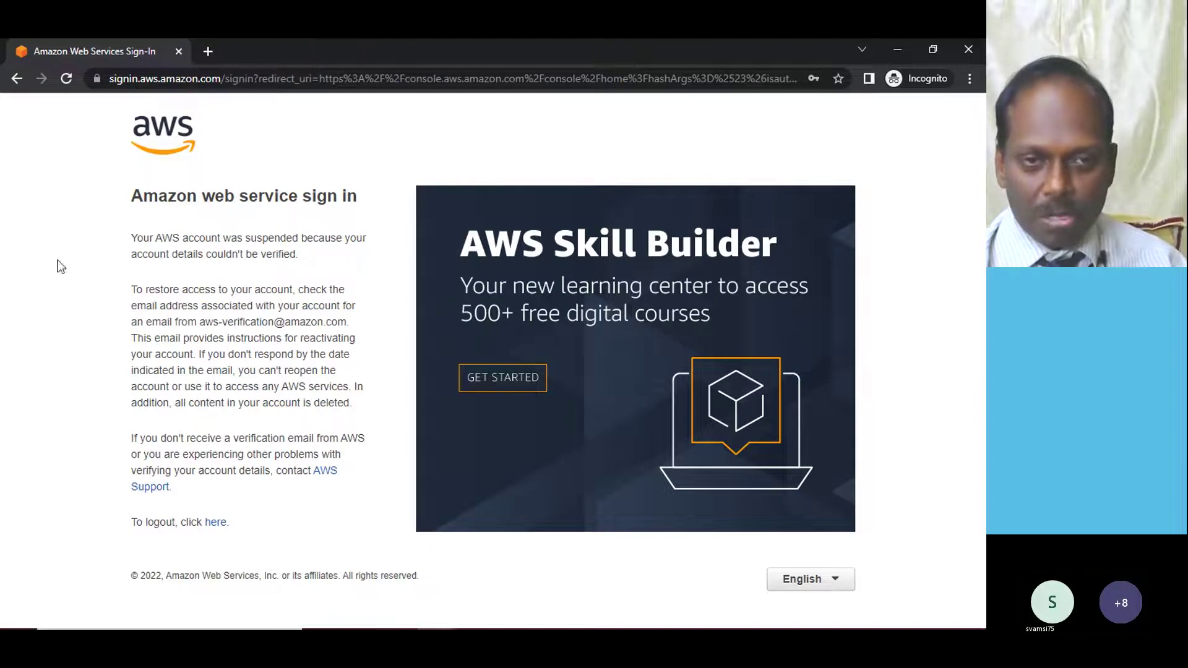
{"action": "left_click_drag", "start_coordinate": [179, 239], "coordinate": [317, 257]}
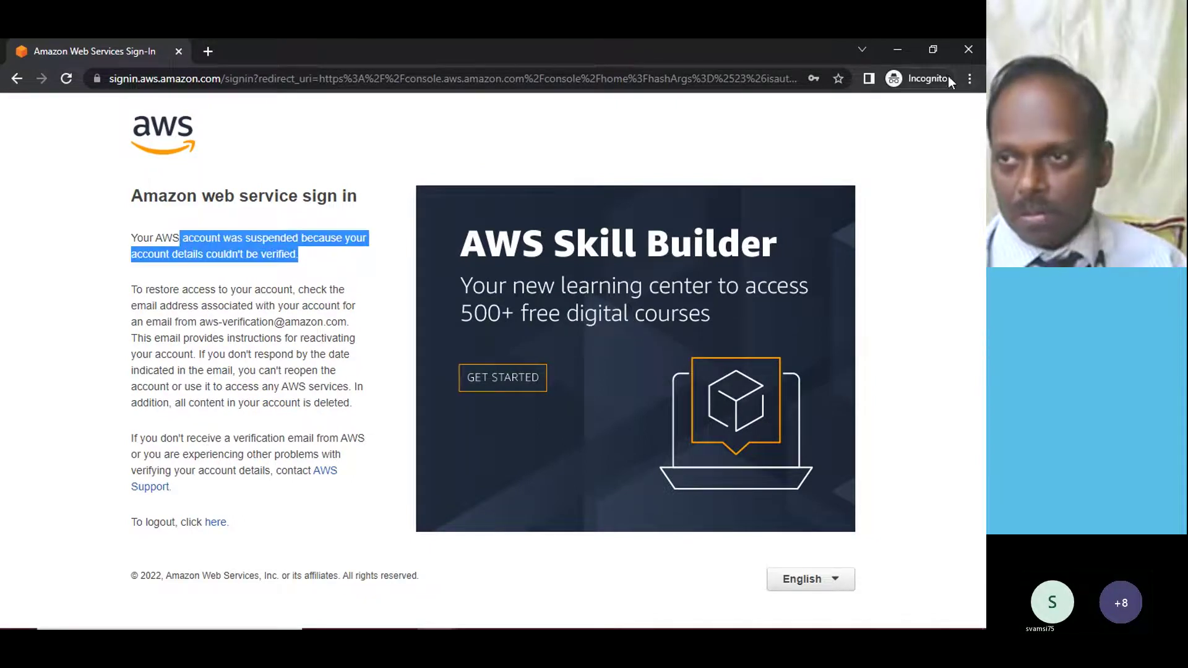
{"action": "left_click", "coordinate": [969, 49]}
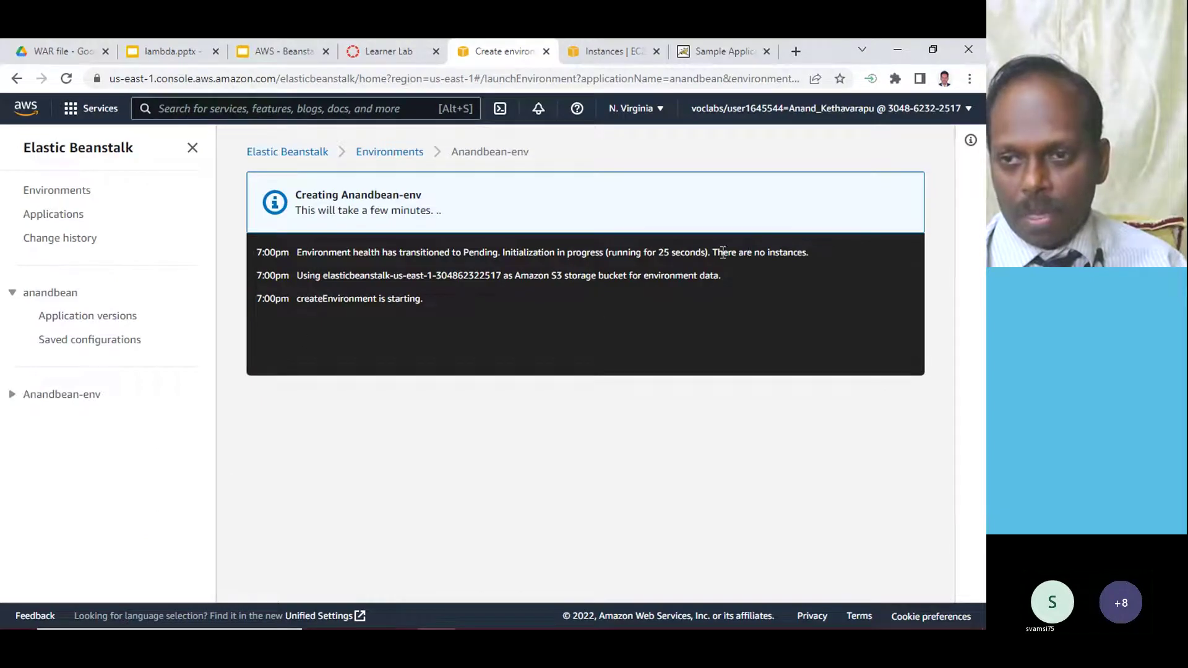
- Confirm the EC2 Instances list stays empty after two refreshes
{"action": "left_click_drag", "start_coordinate": [722, 253], "coordinate": [852, 258]}
{"action": "left_click", "coordinate": [609, 51]}
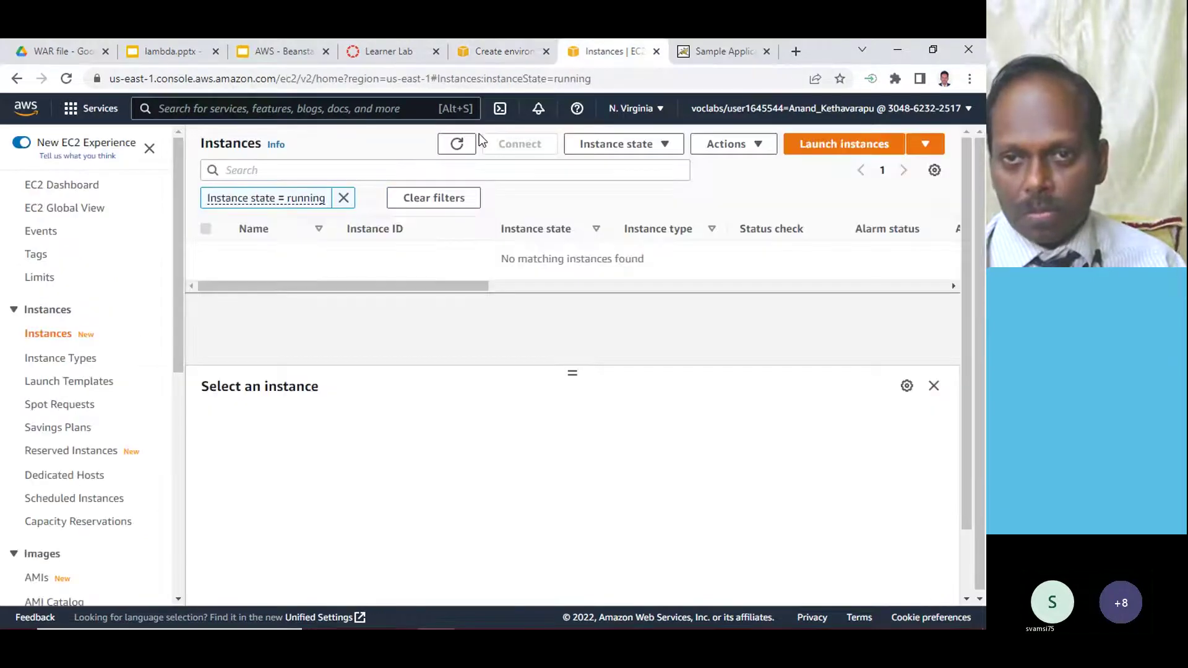
{"action": "left_click", "coordinate": [458, 143]}
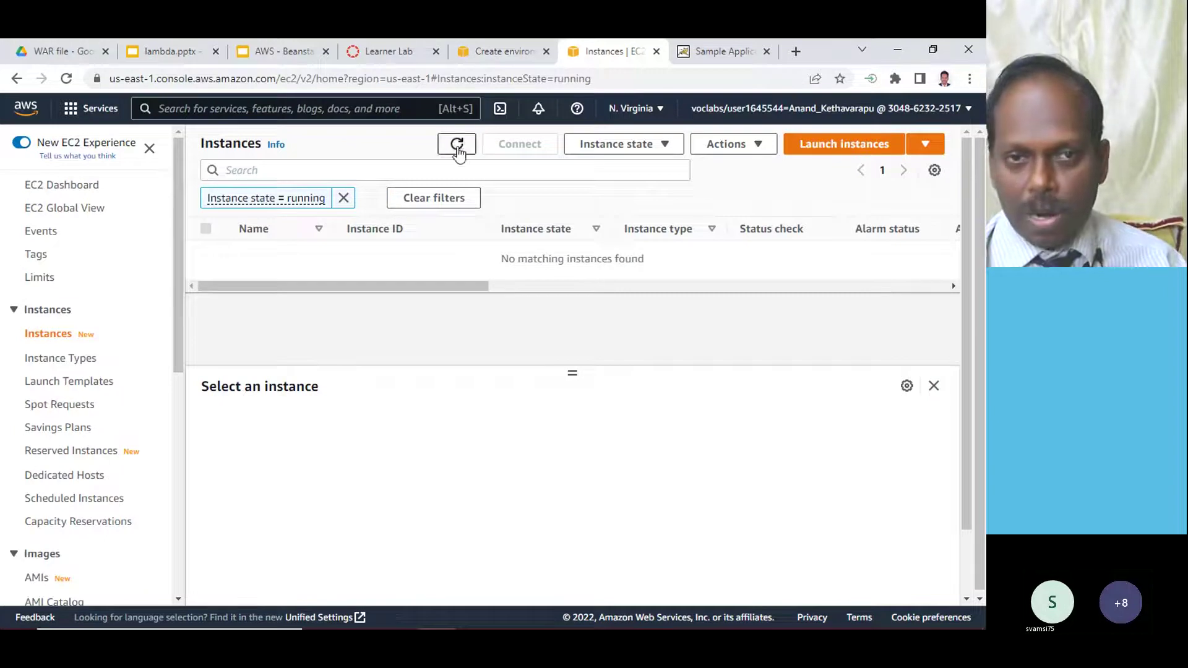
{"action": "left_click", "coordinate": [457, 144]}
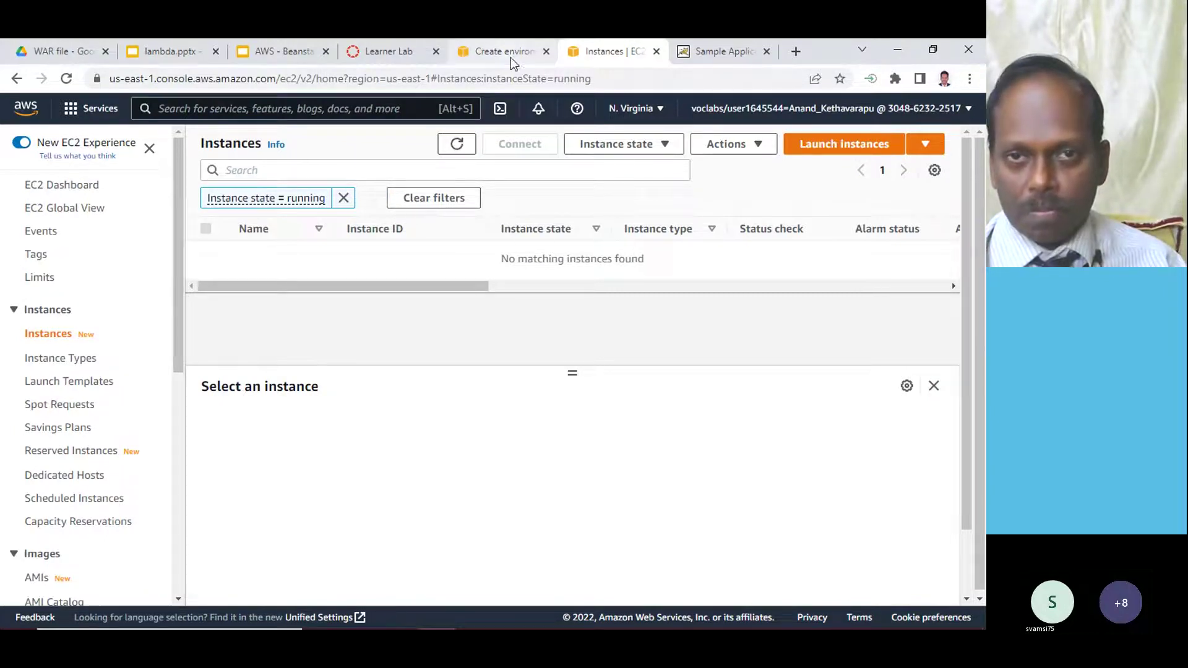
{"action": "left_click", "coordinate": [507, 49]}
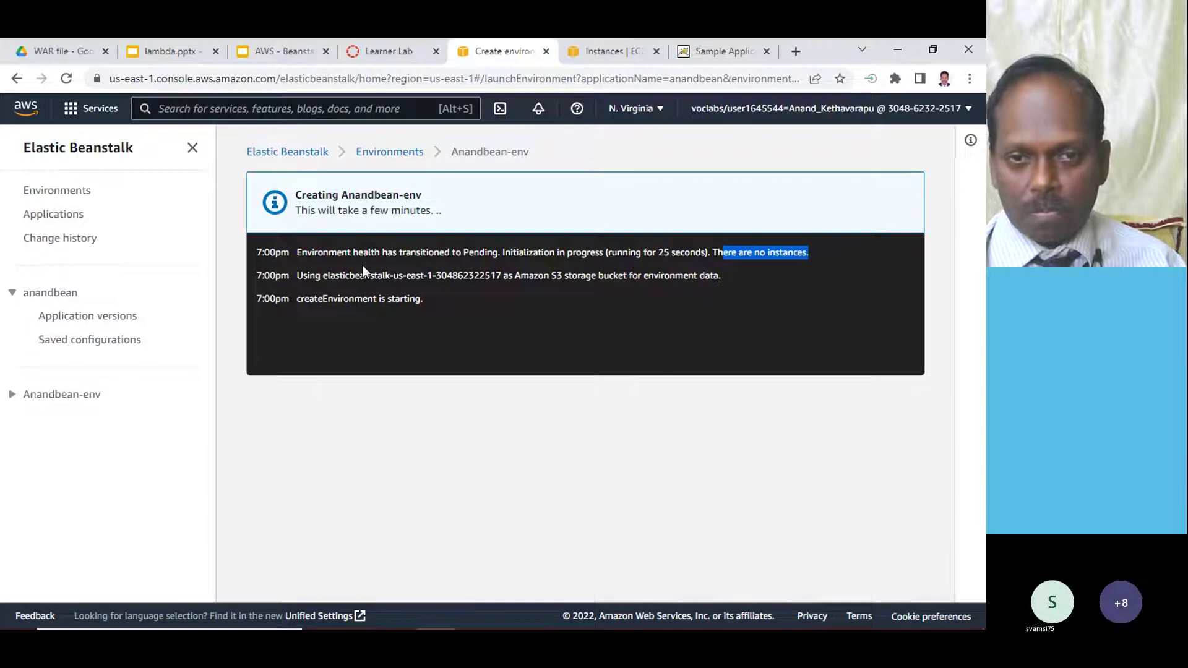
- Review Anandbean-env's events showing launch failure over a missing instance profile, then go to All applications
{"action": "left_click", "coordinate": [454, 309]}
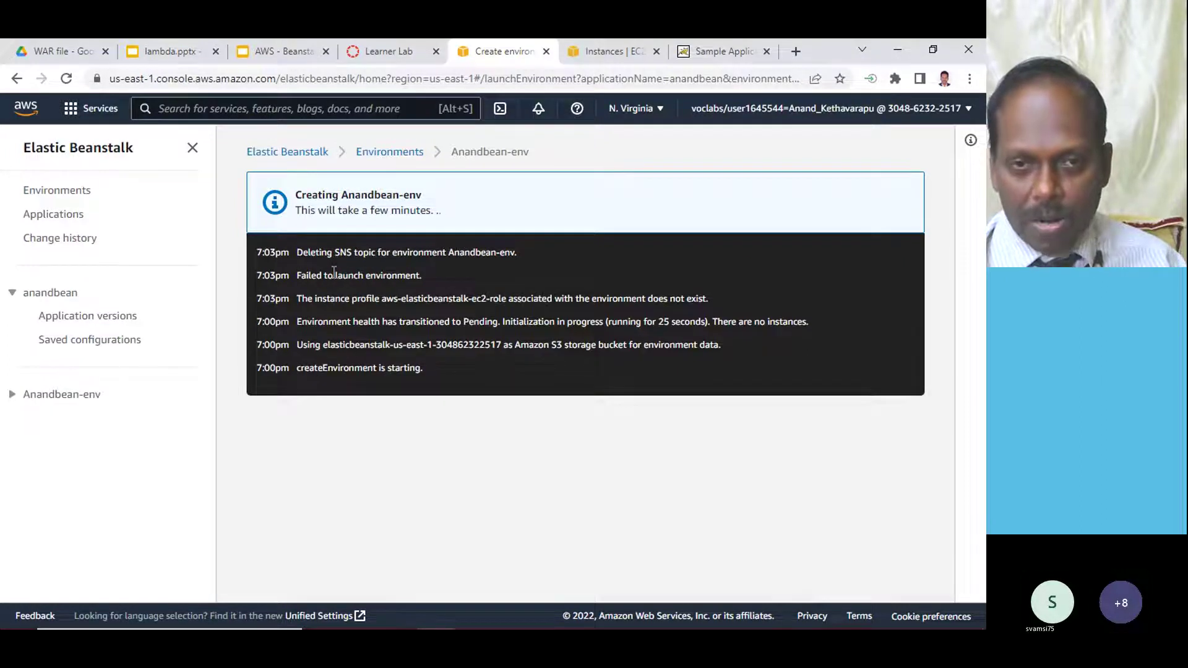
{"action": "left_click_drag", "start_coordinate": [335, 275], "coordinate": [424, 279]}
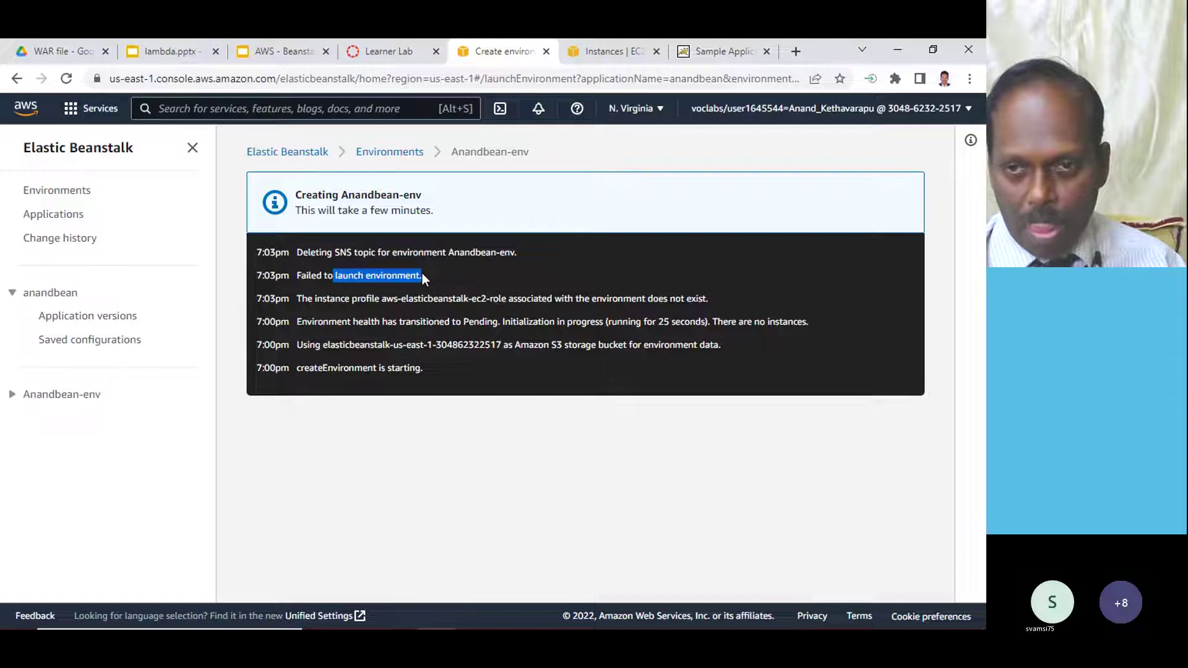
{"action": "left_click", "coordinate": [423, 277]}
{"action": "left_click_drag", "start_coordinate": [363, 296], "coordinate": [605, 298]}
{"action": "left_click_drag", "start_coordinate": [257, 250], "coordinate": [725, 303]}
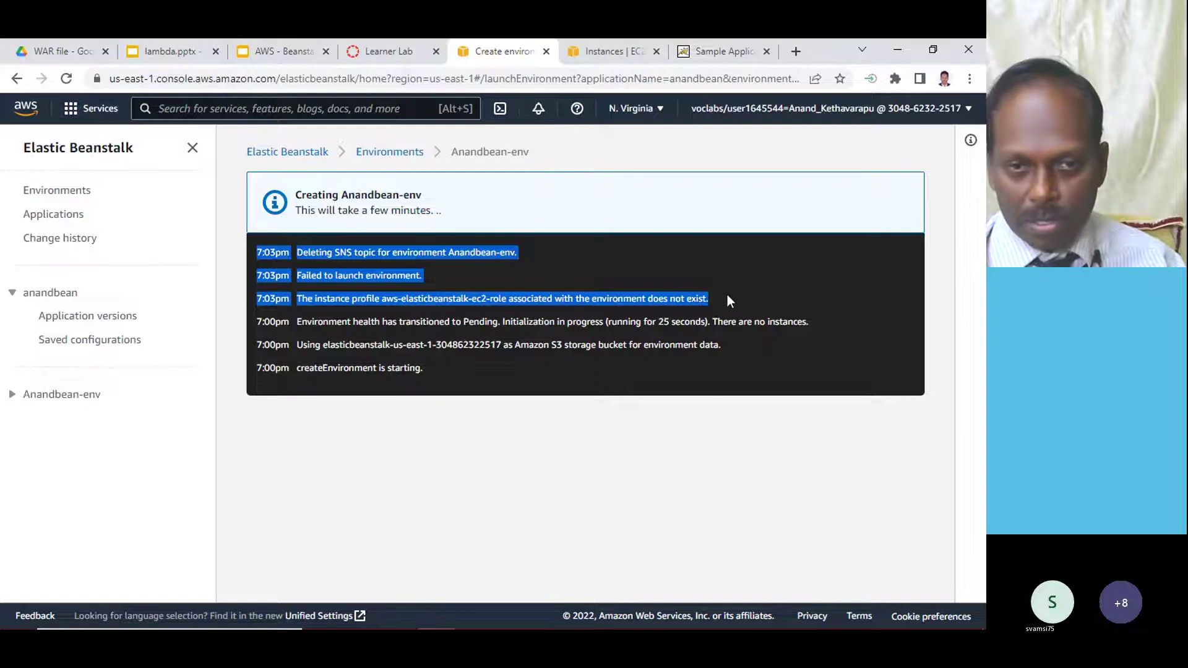
{"action": "left_click", "coordinate": [726, 298]}
{"action": "left_click_drag", "start_coordinate": [322, 322], "coordinate": [823, 331]}
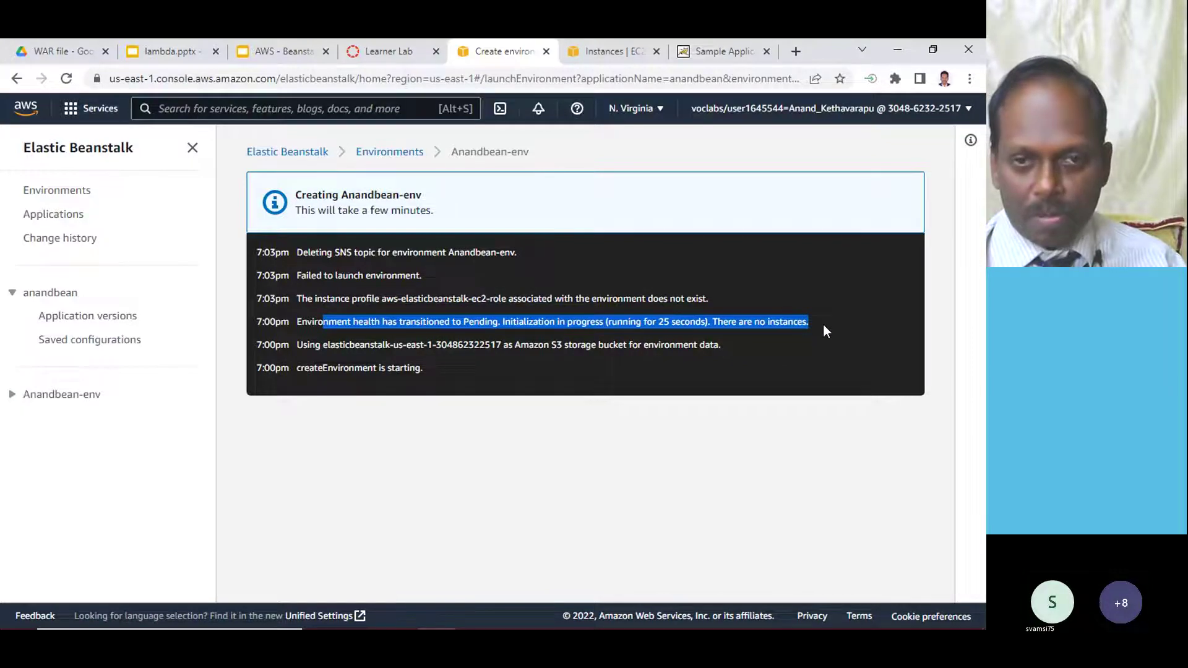
{"action": "left_click_drag", "start_coordinate": [335, 253], "coordinate": [519, 254]}
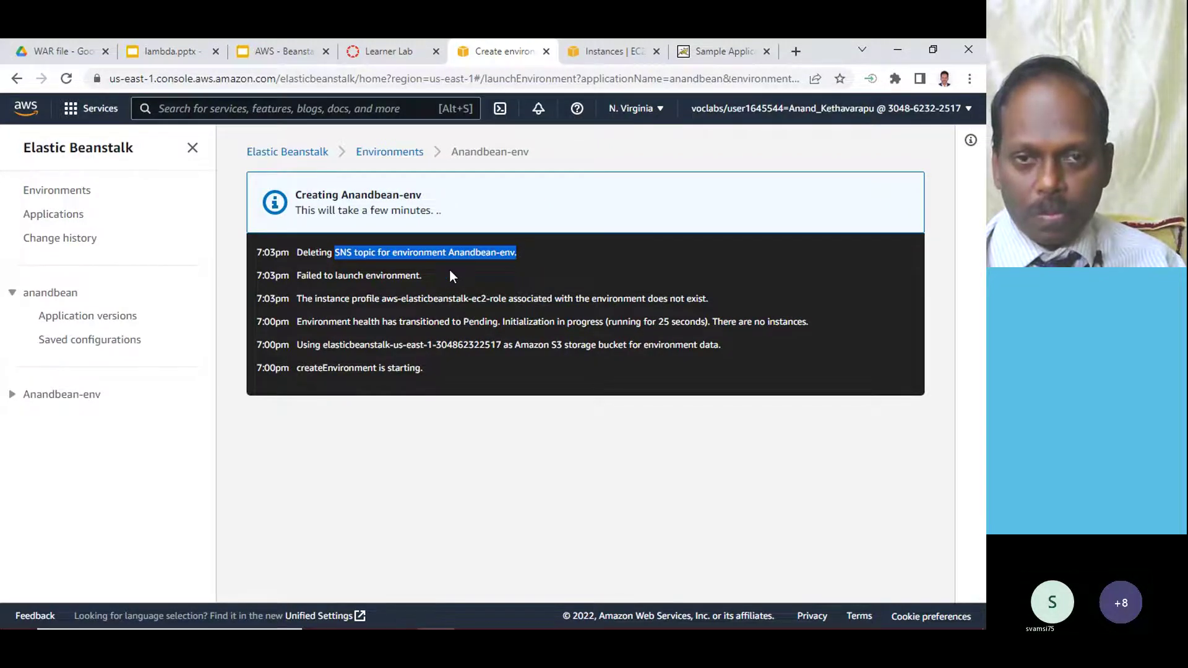
{"action": "left_click", "coordinate": [287, 151]}
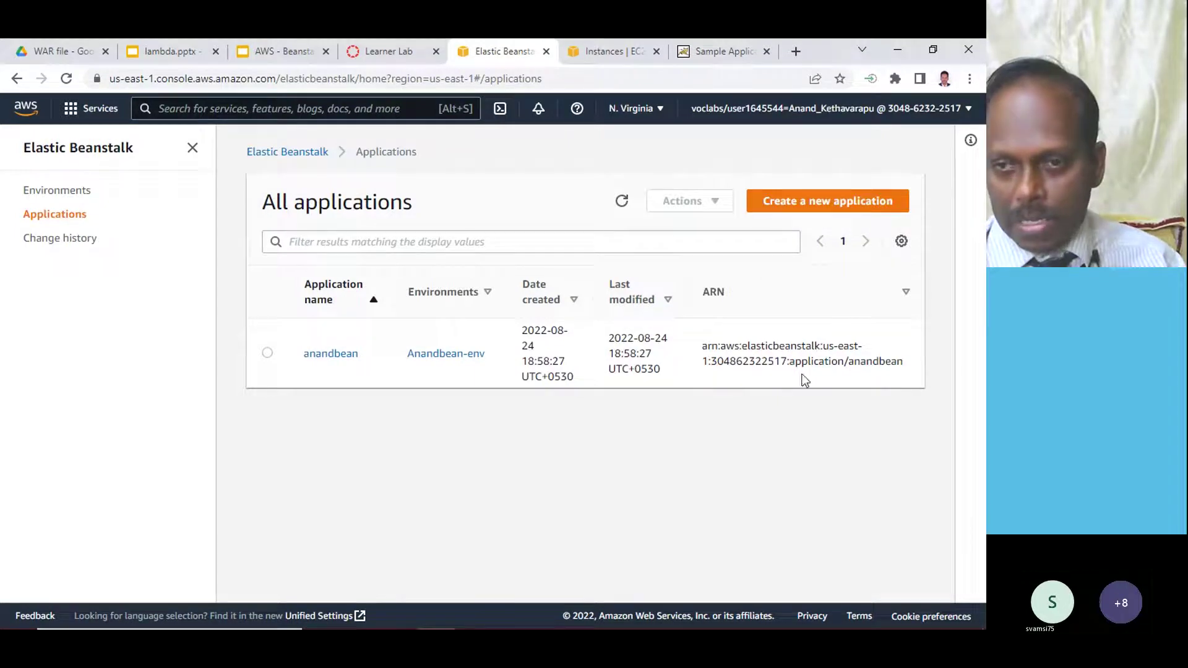
- Open anandbean's terminated Anandbean-env and read its missing instance profile error events
{"action": "left_click", "coordinate": [347, 357]}
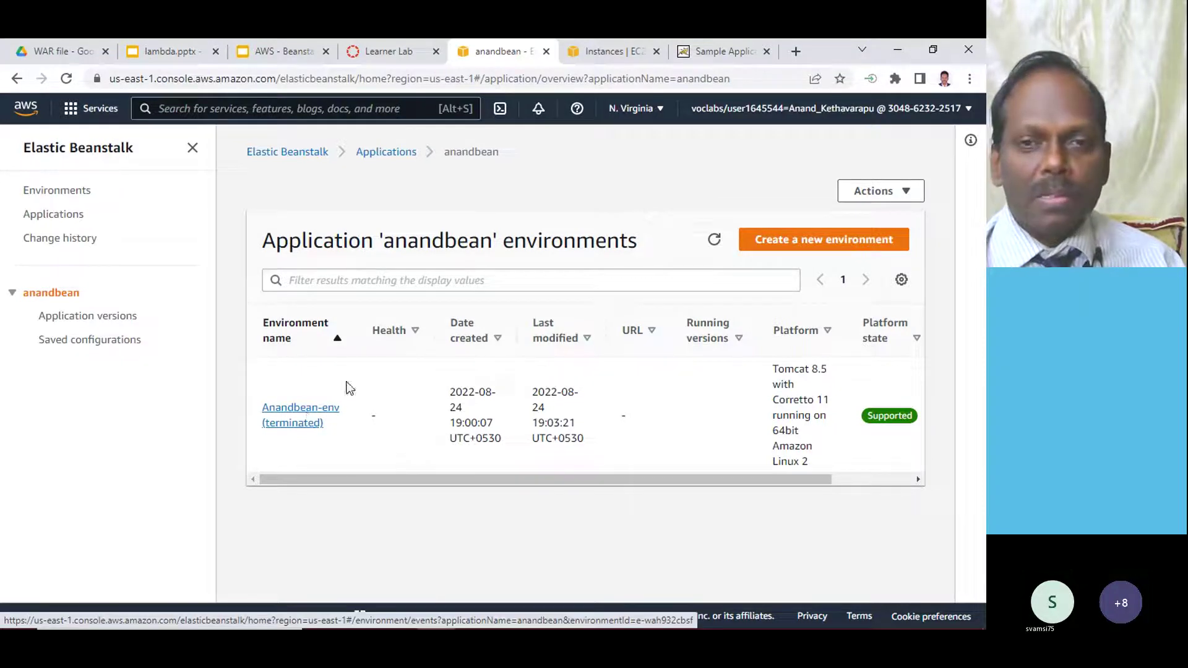
{"action": "left_click", "coordinate": [302, 413]}
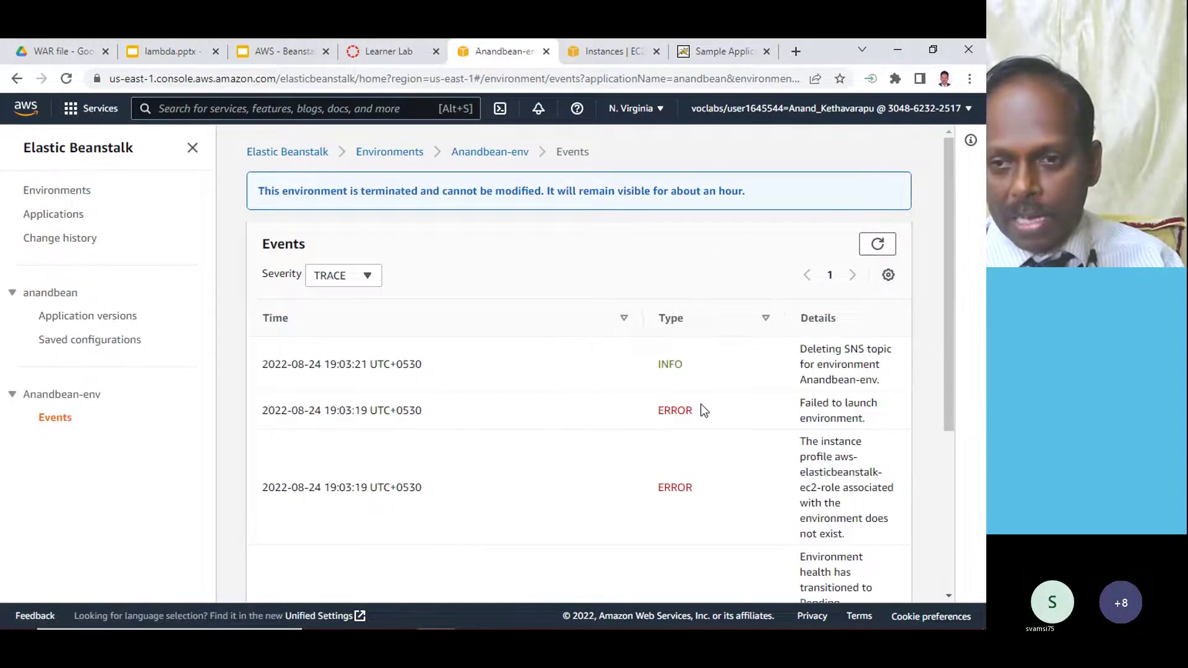
{"action": "scroll", "coordinate": [679, 466], "scroll_direction": "down", "scroll_amount": 4}
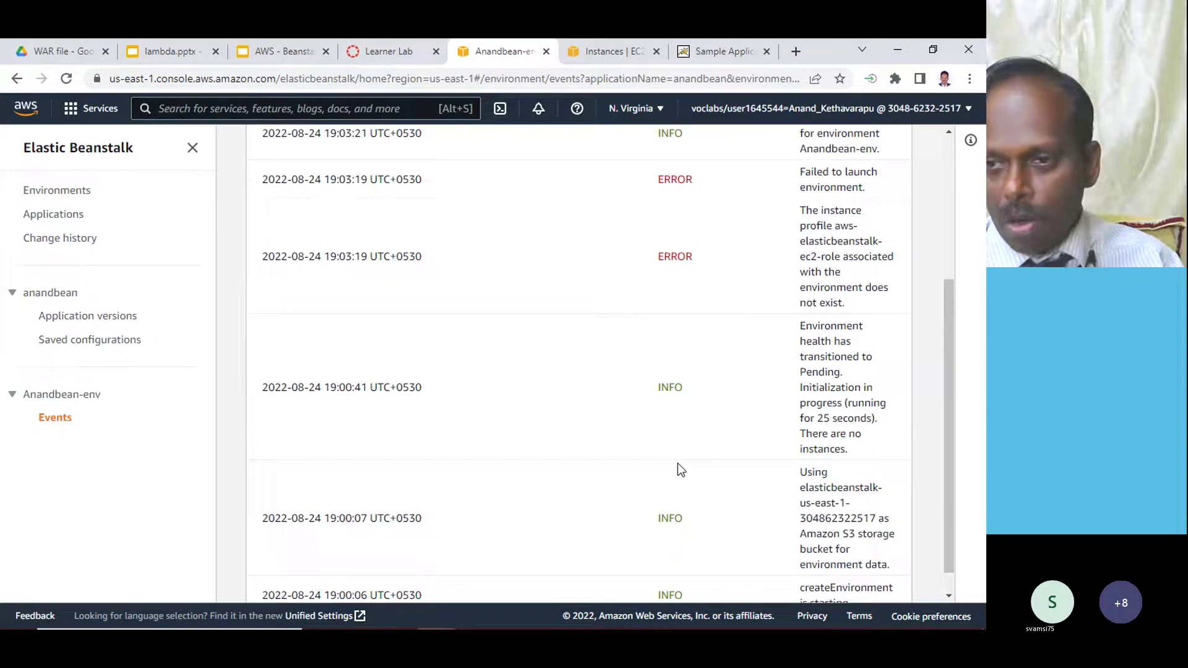
{"action": "scroll", "coordinate": [814, 431], "scroll_direction": "up", "scroll_amount": 3}
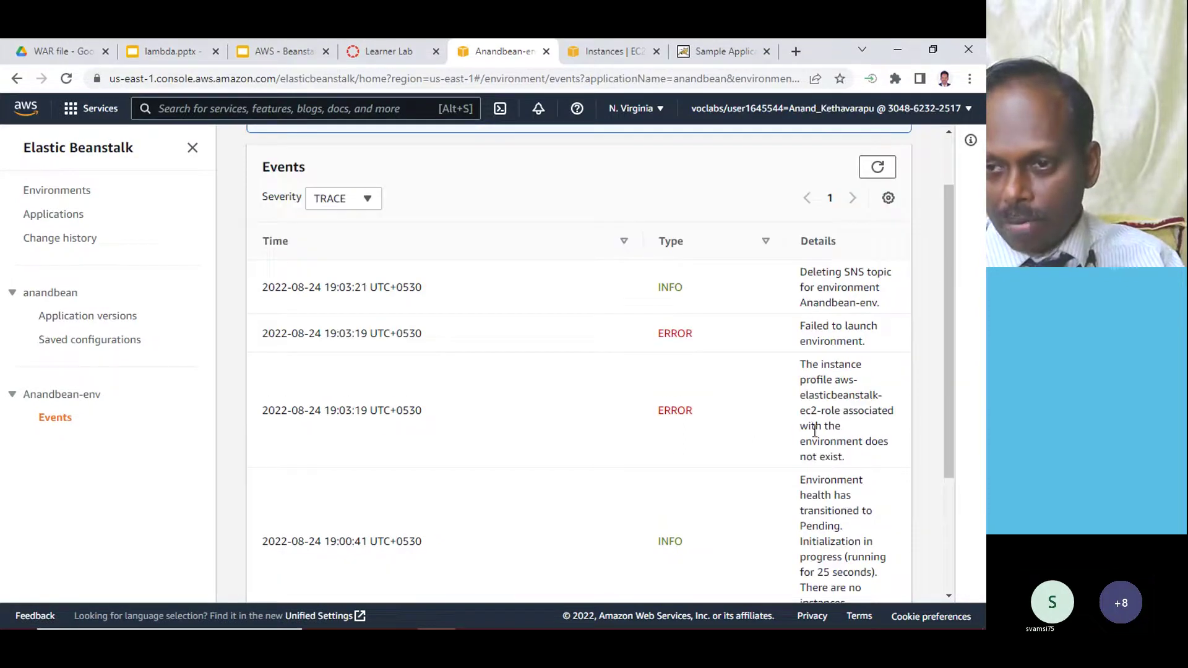
{"action": "left_click_drag", "start_coordinate": [810, 368], "coordinate": [857, 463]}
{"action": "scroll", "coordinate": [647, 411], "scroll_direction": "up", "scroll_amount": 2}
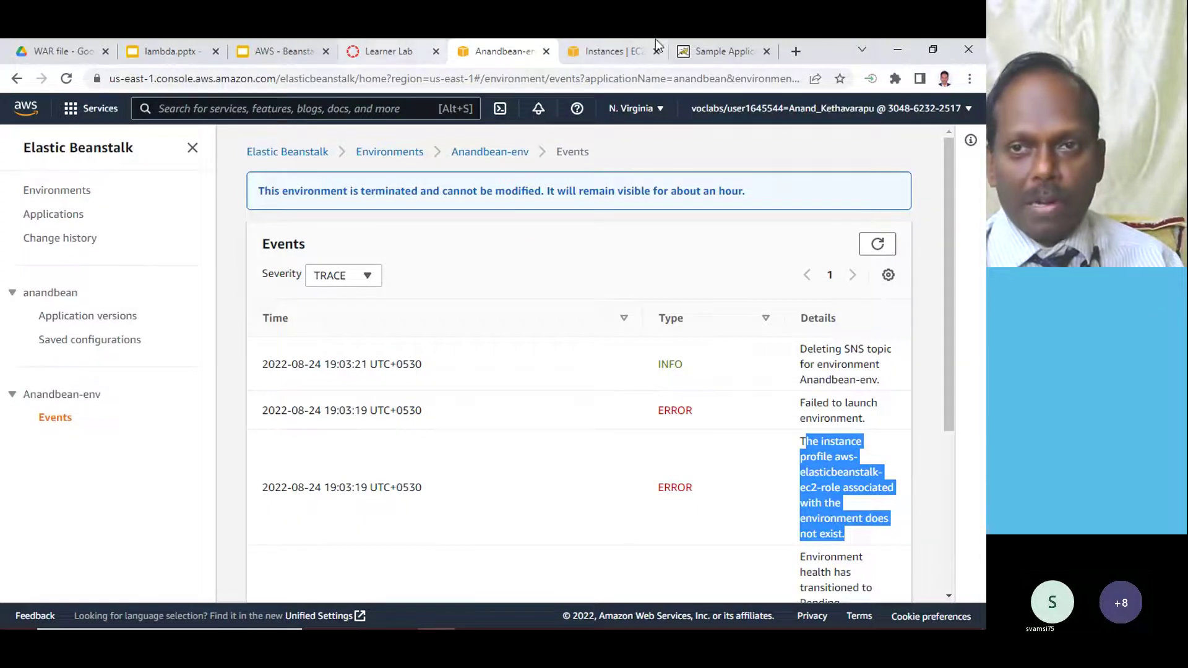
- Recheck the EC2 instances, then go to the Environments list and the Learner Lab page
{"action": "left_click", "coordinate": [615, 51]}
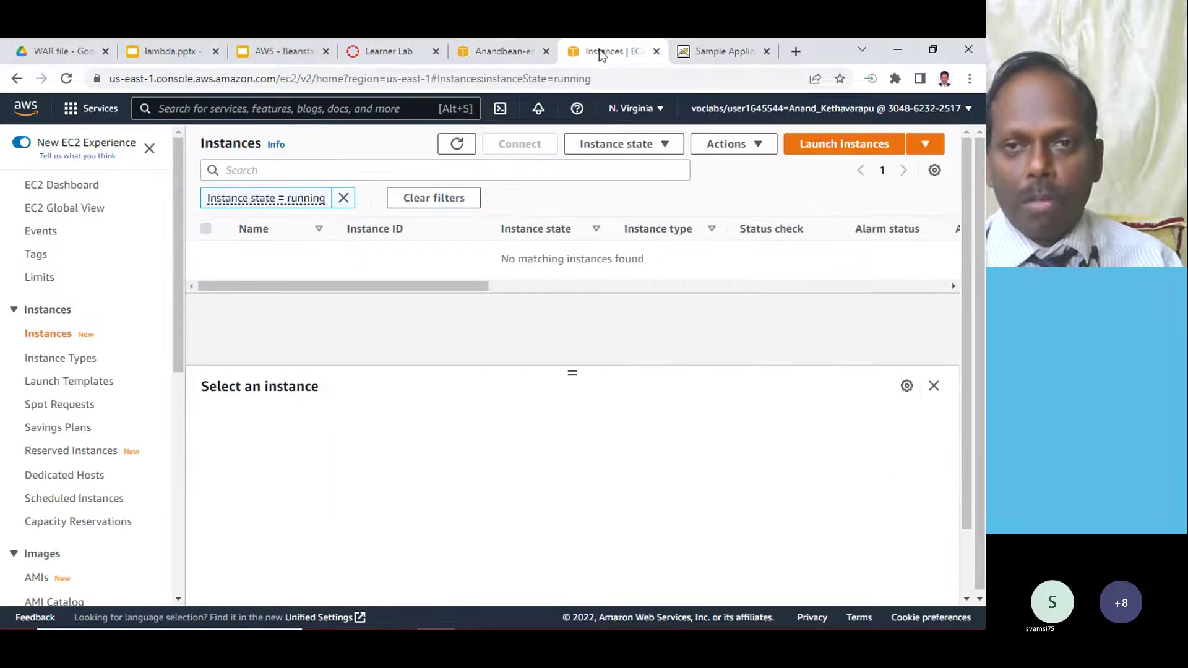
{"action": "left_click", "coordinate": [510, 51]}
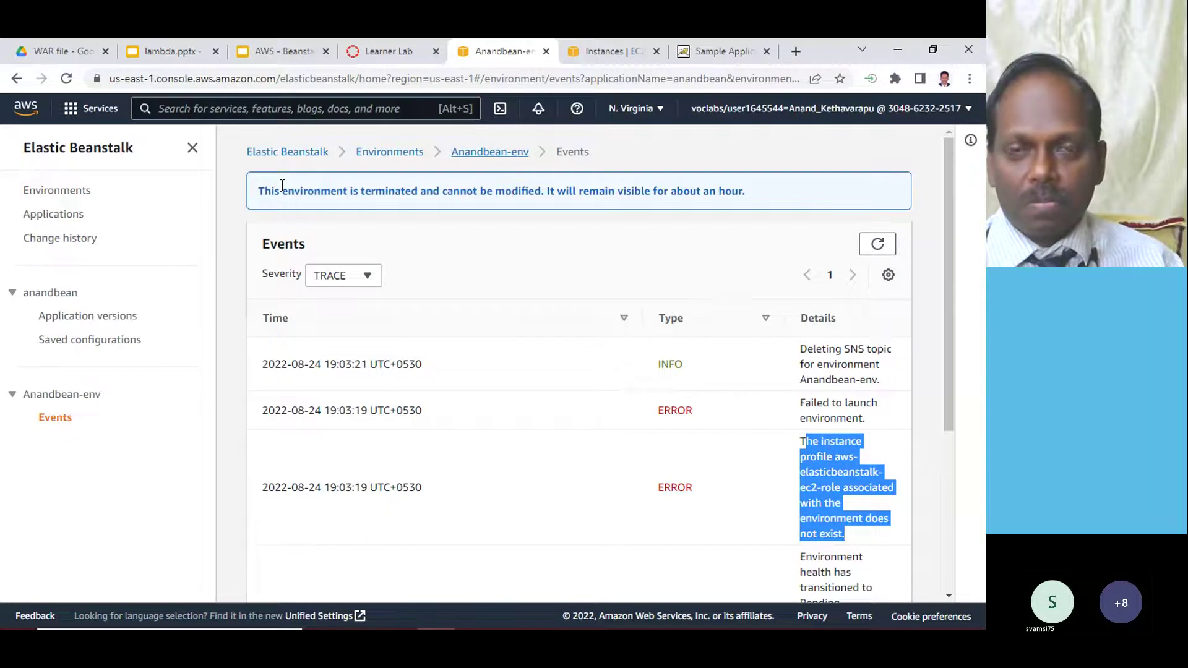
{"action": "left_click", "coordinate": [392, 154]}
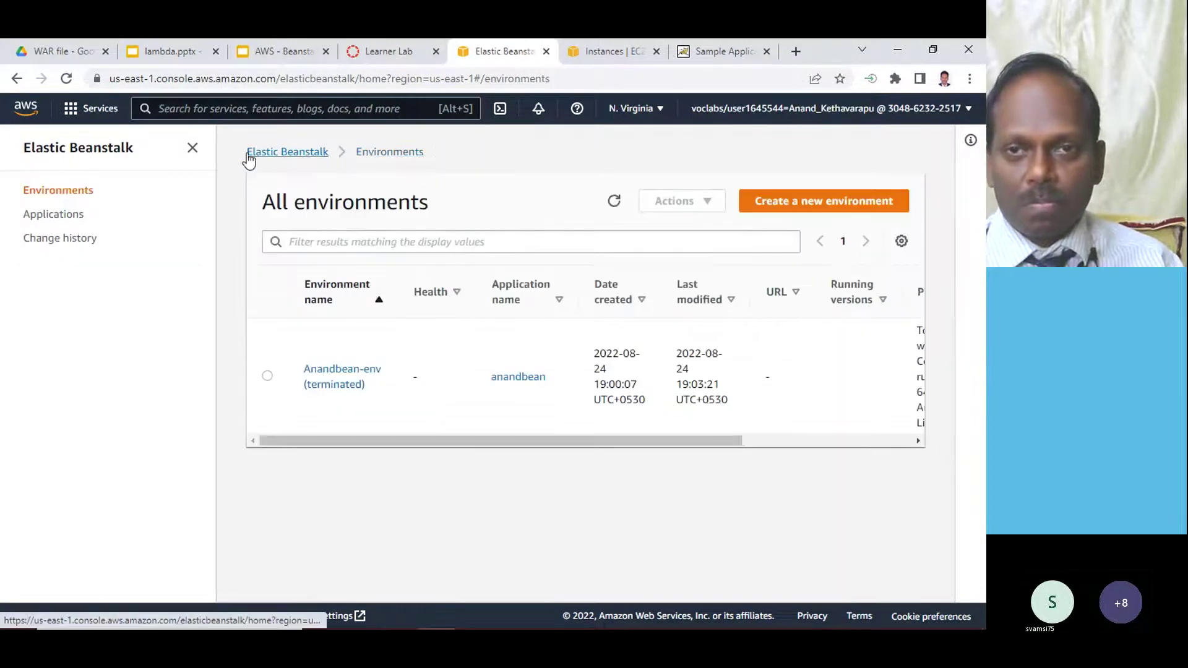
{"action": "left_click", "coordinate": [374, 53]}
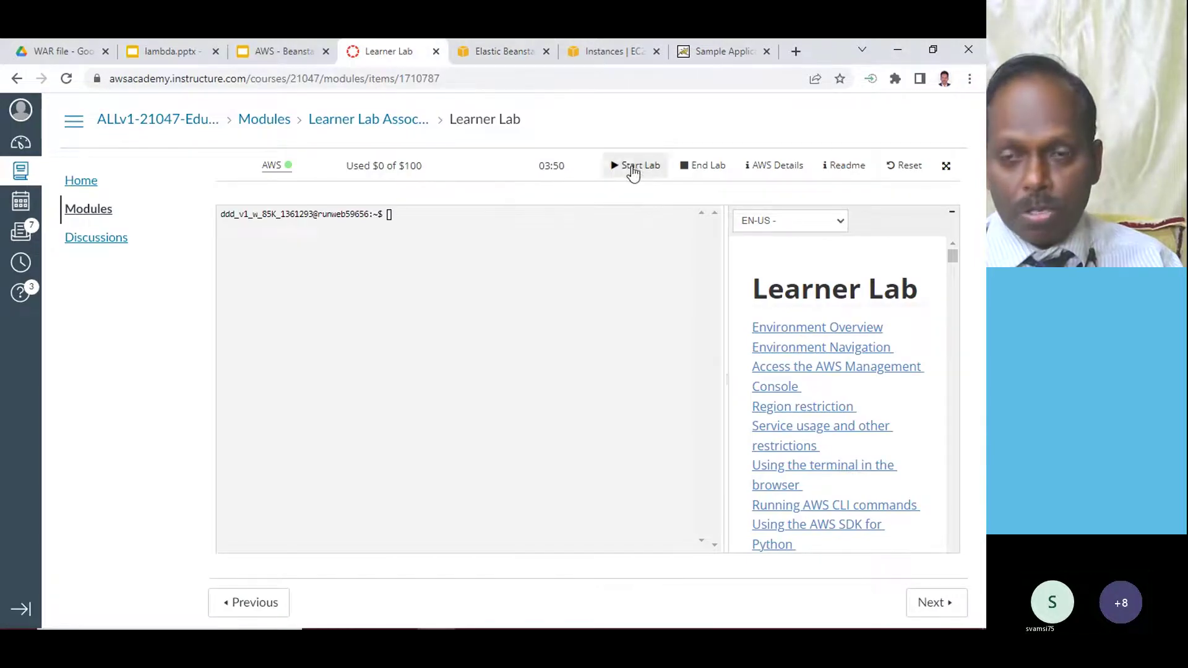
- End the Learner Lab session and leave for the Canvas Dashboard's course cards
{"action": "left_click", "coordinate": [705, 165]}
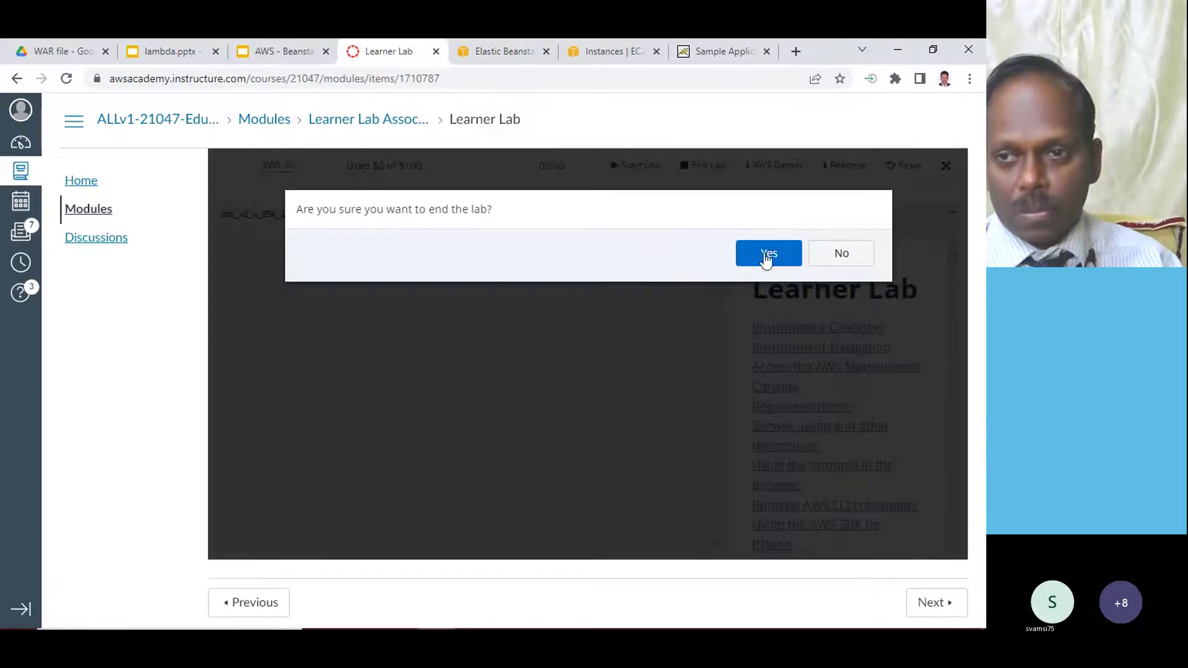
{"action": "left_click", "coordinate": [766, 241]}
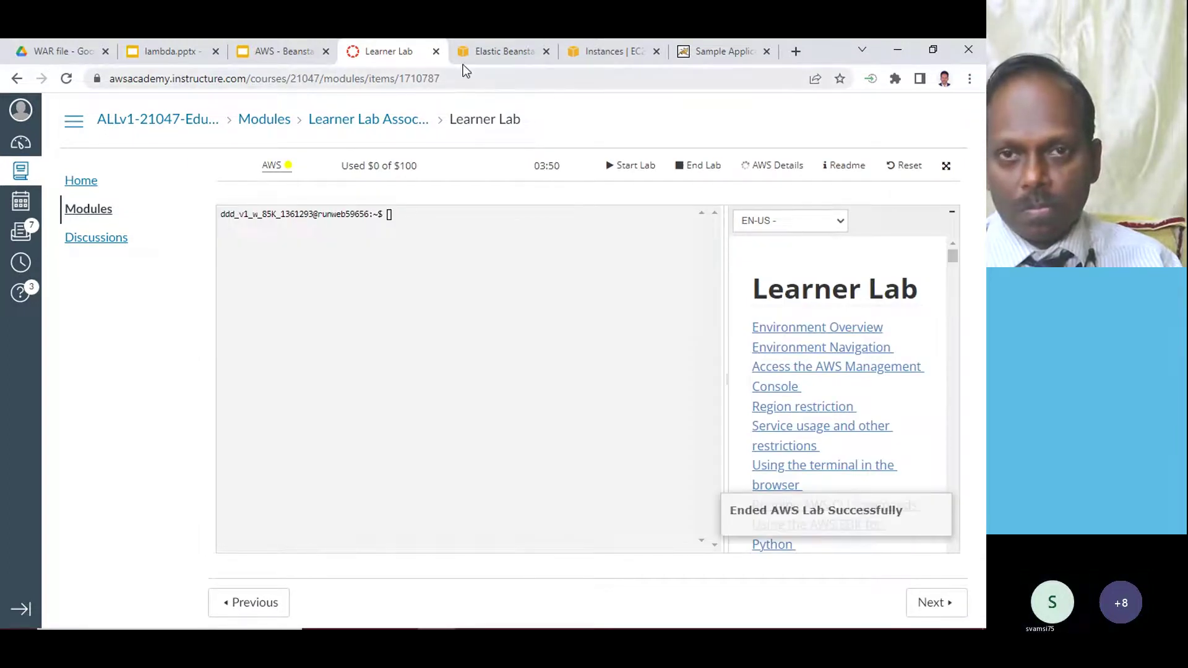
{"action": "left_click", "coordinate": [20, 144]}
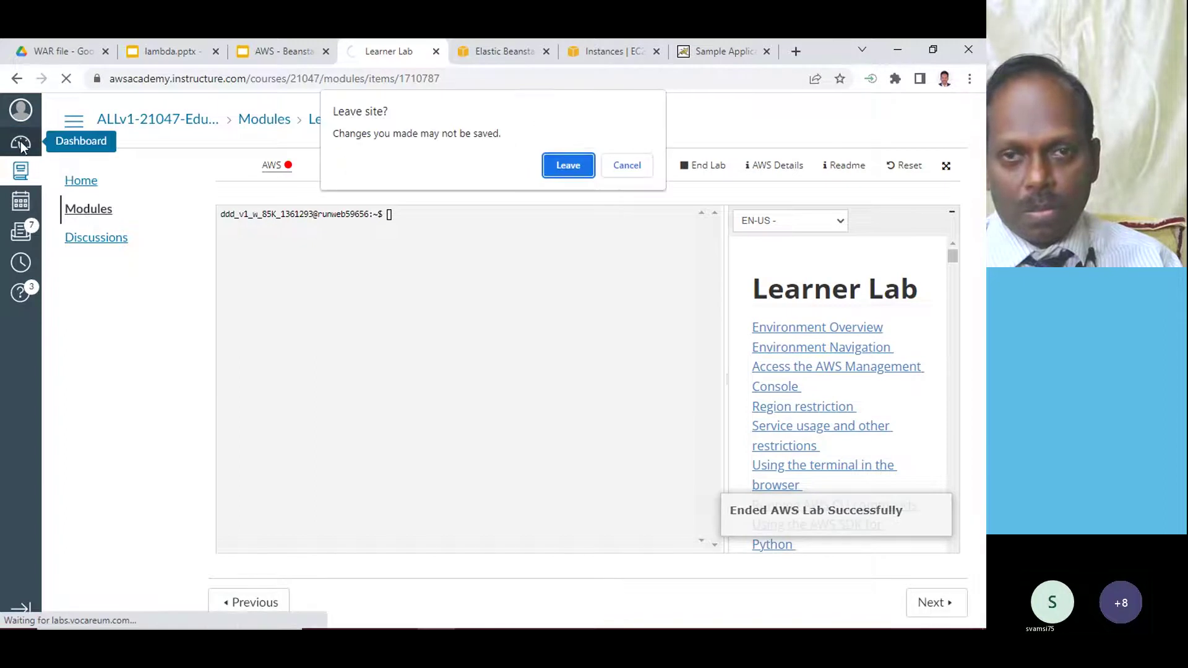
{"action": "left_click", "coordinate": [568, 166]}
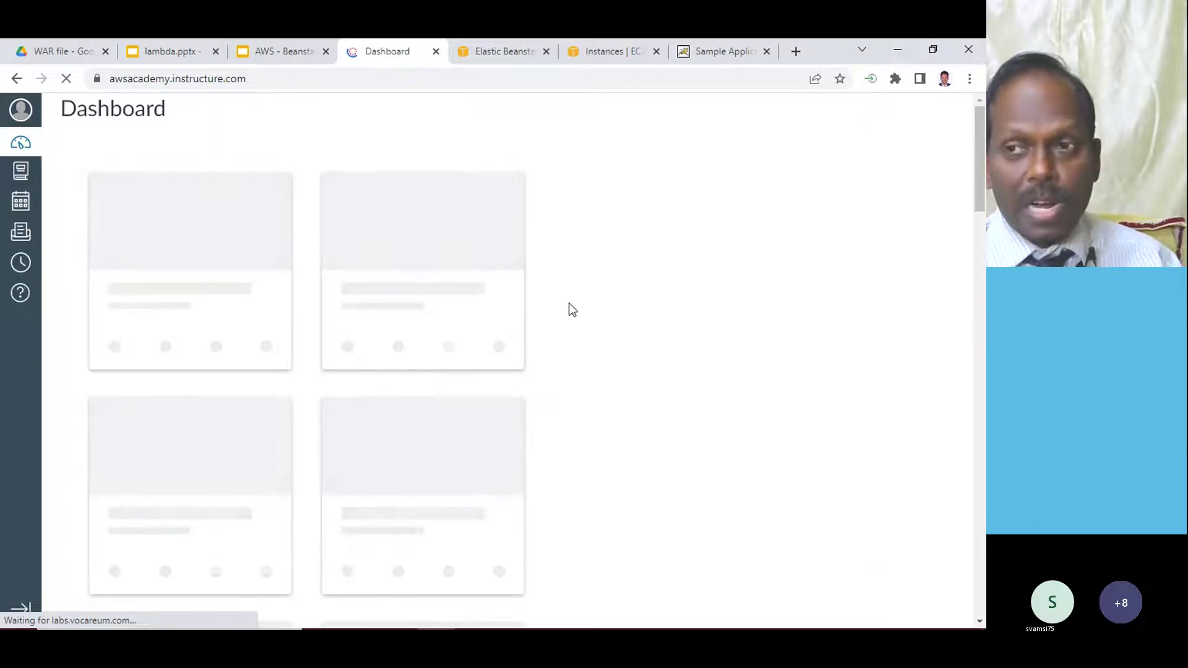
{"action": "scroll", "coordinate": [528, 321], "scroll_direction": "down", "scroll_amount": 20}
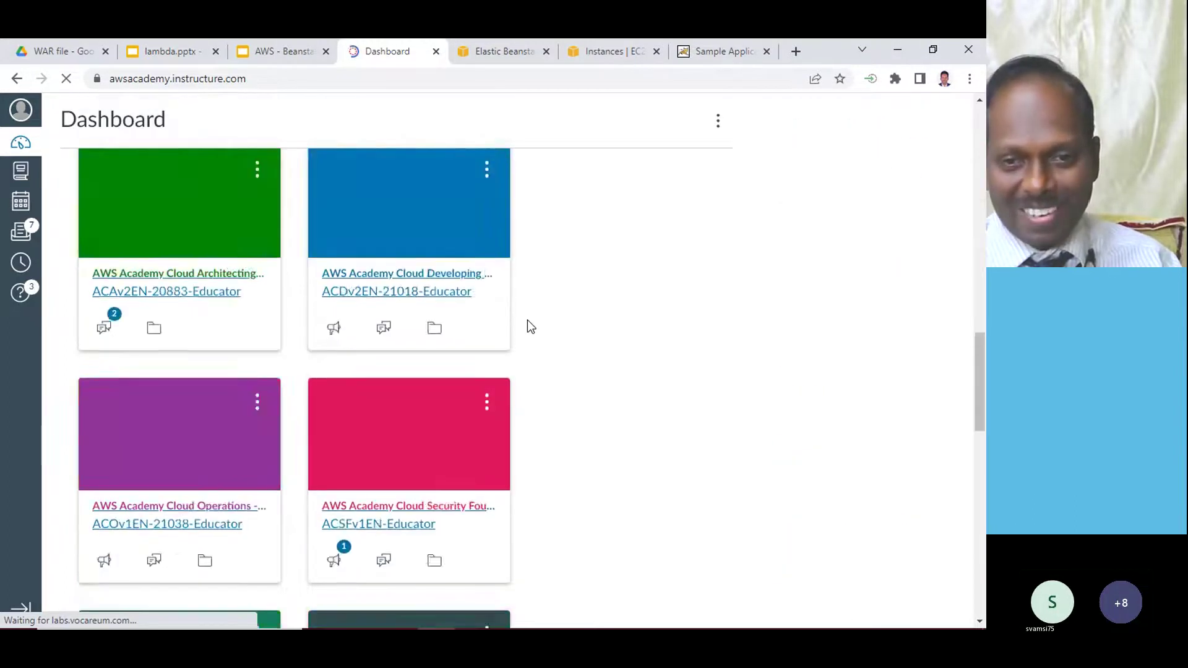
{"action": "scroll", "coordinate": [529, 321], "scroll_direction": "down", "scroll_amount": 10}
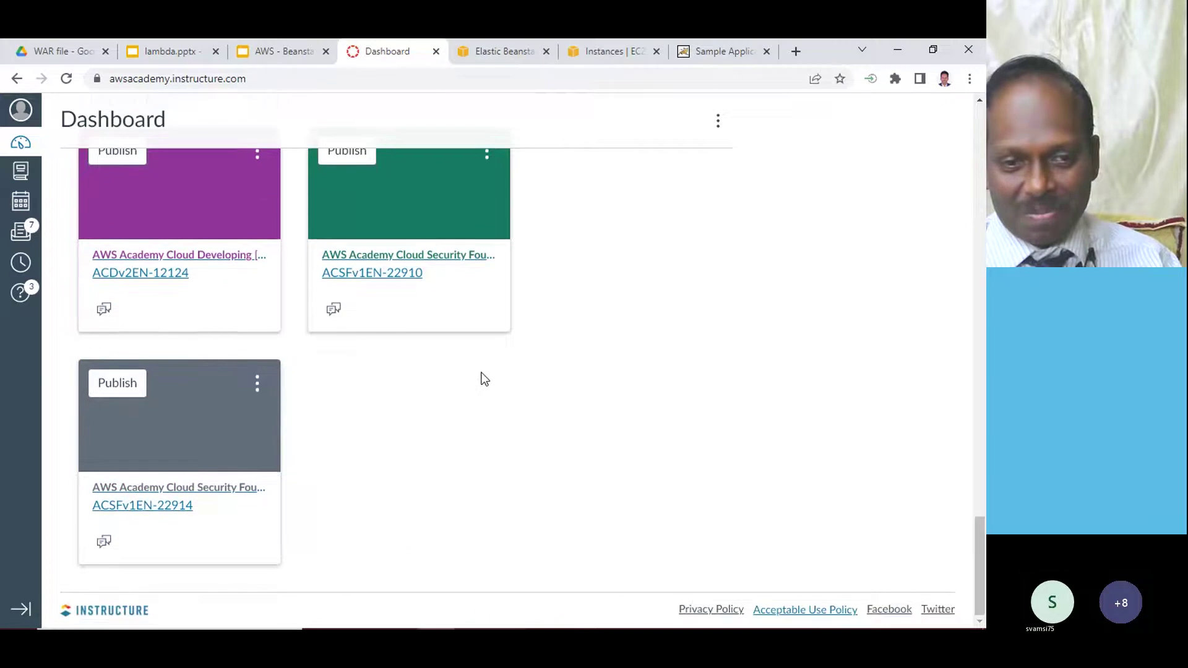
- Open the AWS Academy Cloud Developing course's Modules list
{"action": "left_click", "coordinate": [242, 256]}
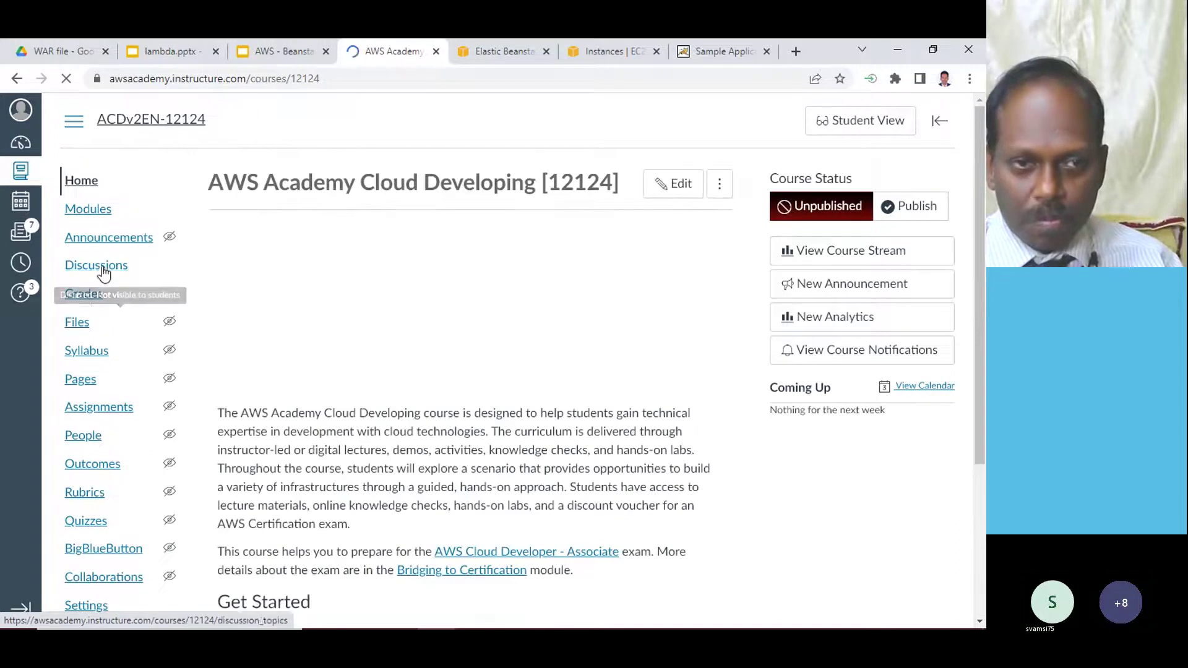
{"action": "left_click", "coordinate": [99, 210]}
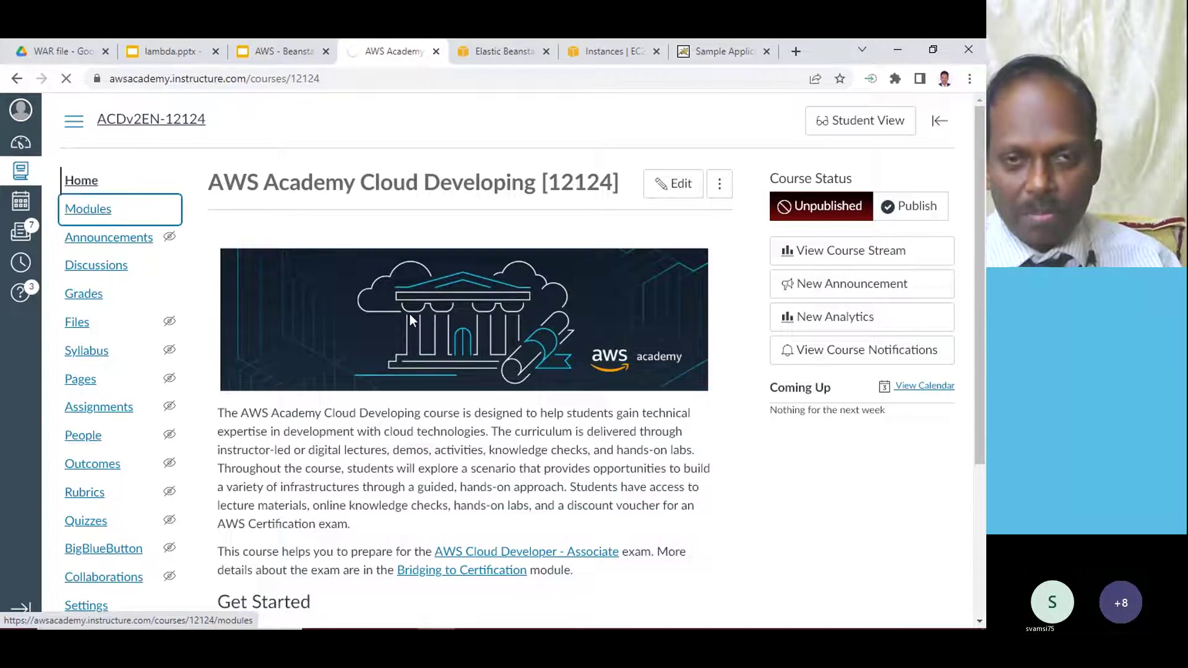
{"action": "scroll", "coordinate": [410, 314], "scroll_direction": "down", "scroll_amount": 4}
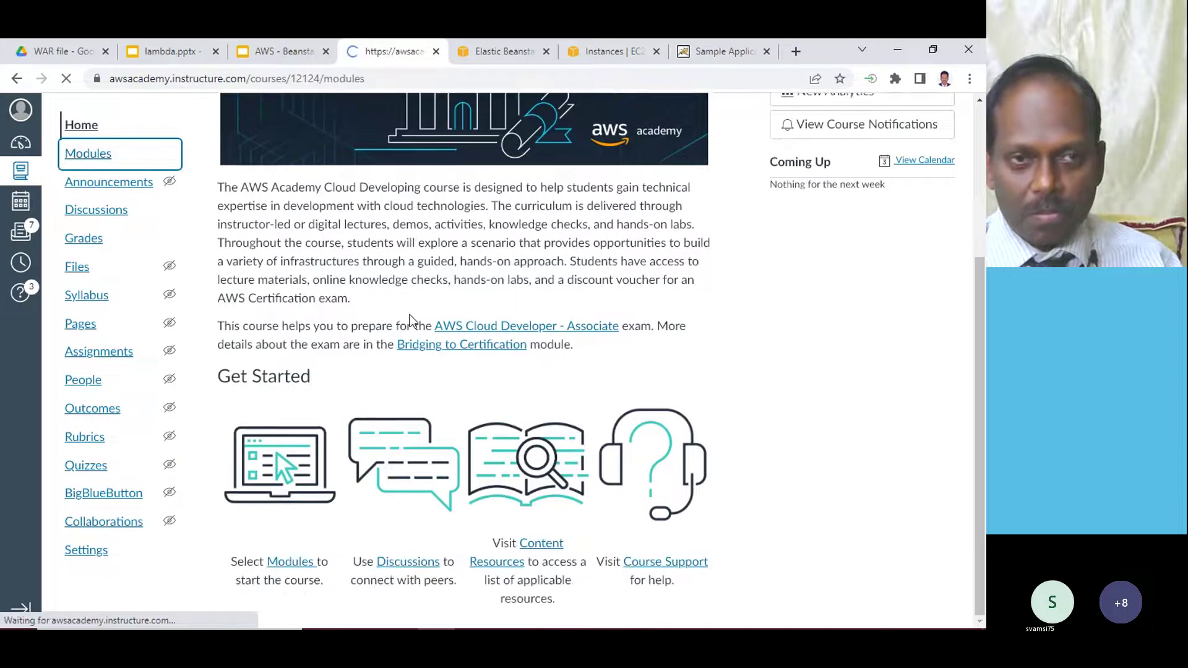
{"action": "scroll", "coordinate": [410, 314], "scroll_direction": "down", "scroll_amount": 20}
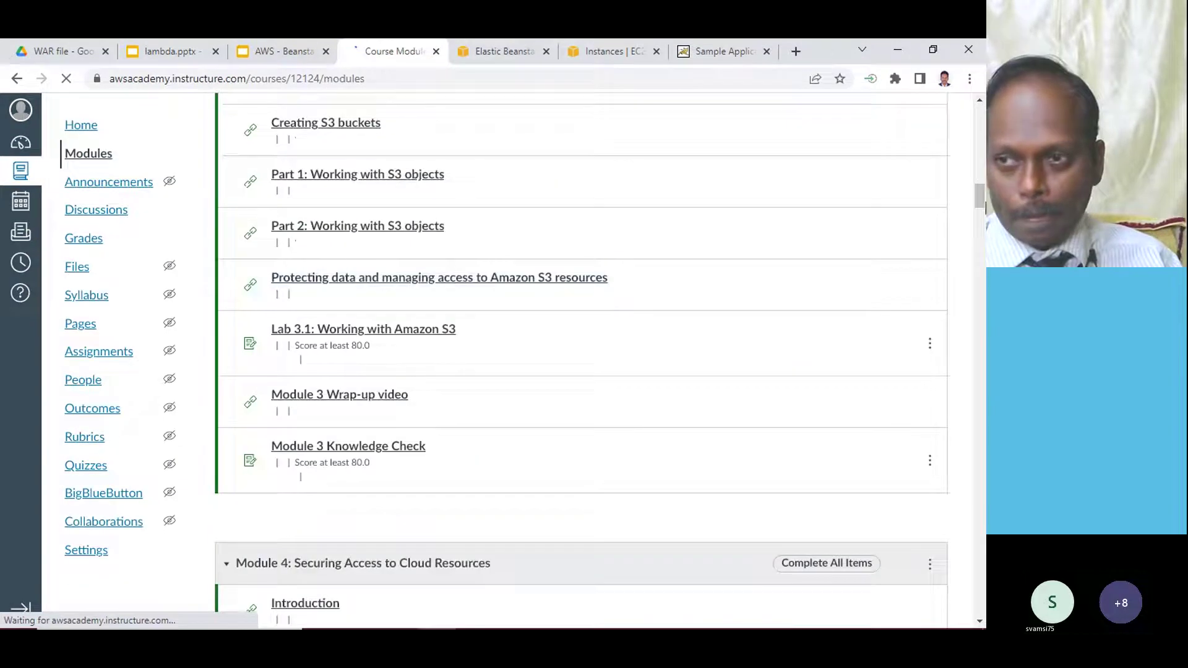
{"action": "left_click_drag", "start_coordinate": [979, 239], "coordinate": [965, 570]}
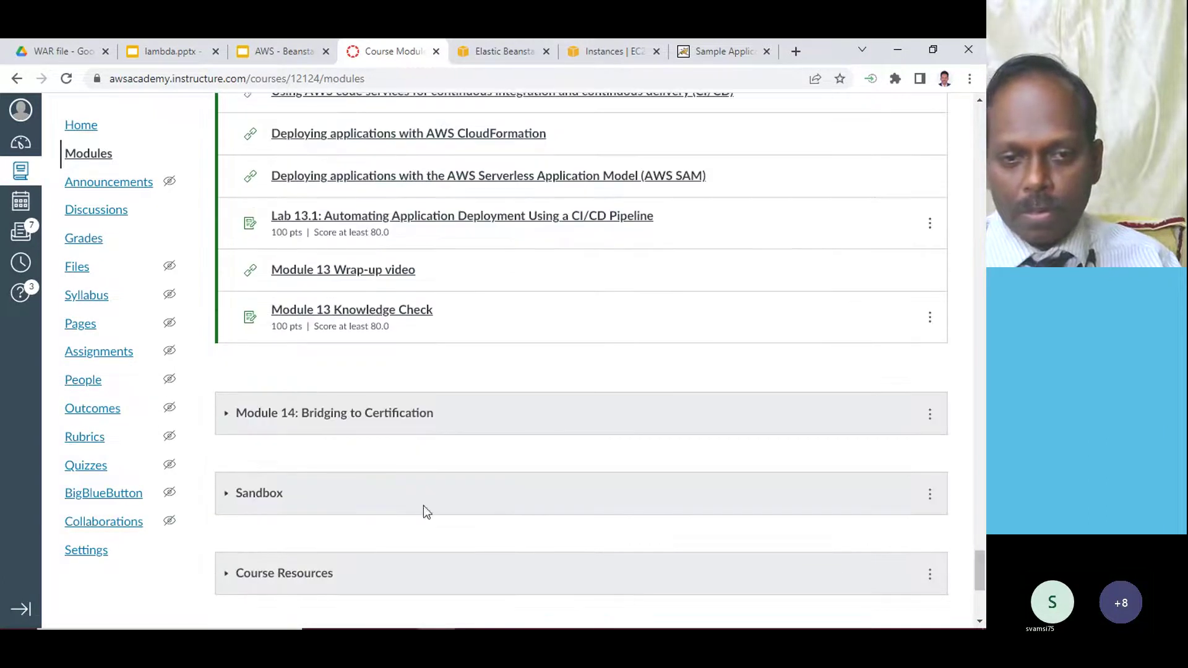
- Expand the Sandbox module and open its Sandbox item listing the Vocareum labs
{"action": "left_click", "coordinate": [256, 495]}
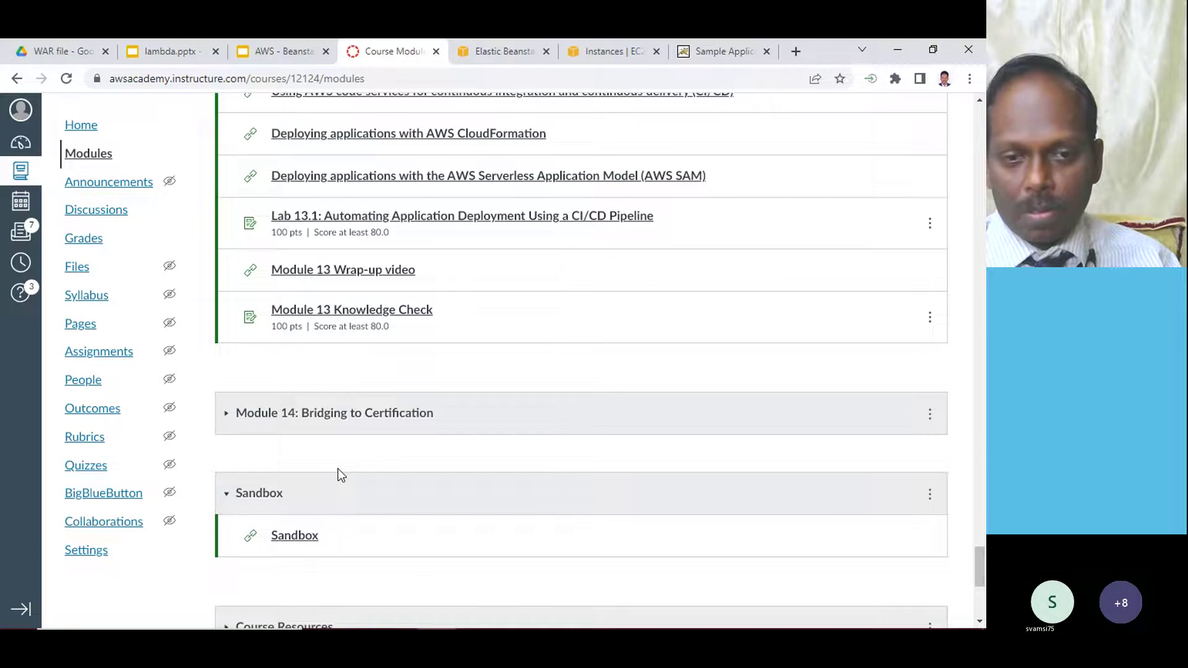
{"action": "left_click", "coordinate": [313, 538]}
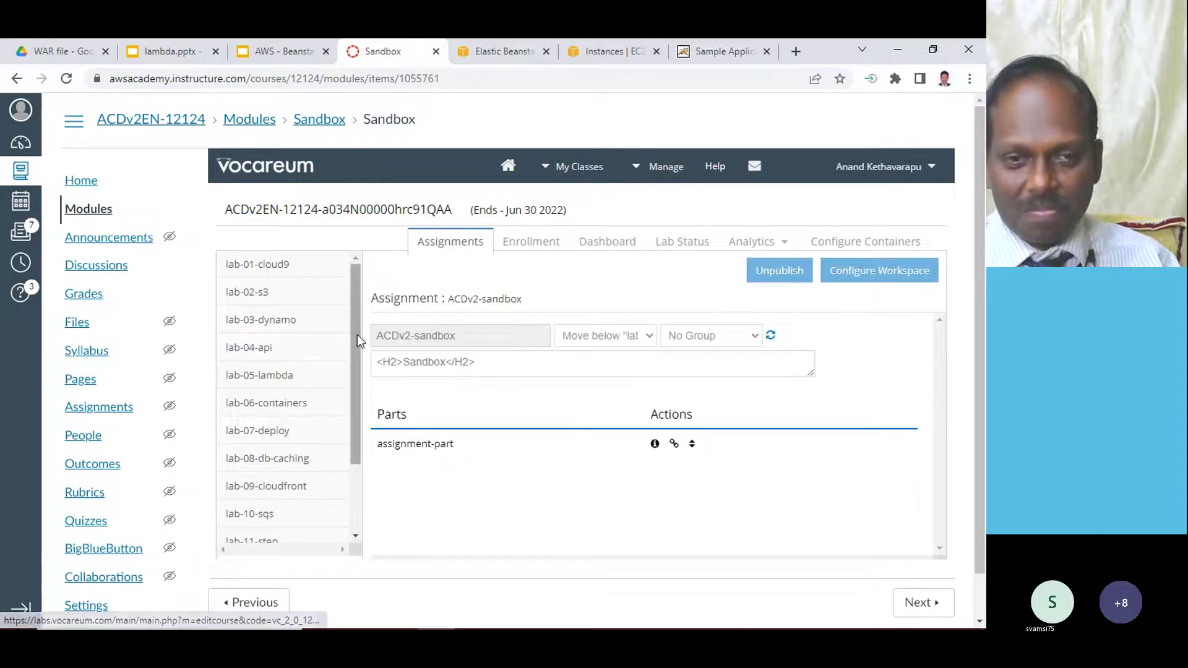
{"action": "scroll", "coordinate": [358, 336], "scroll_direction": "down", "scroll_amount": 4}
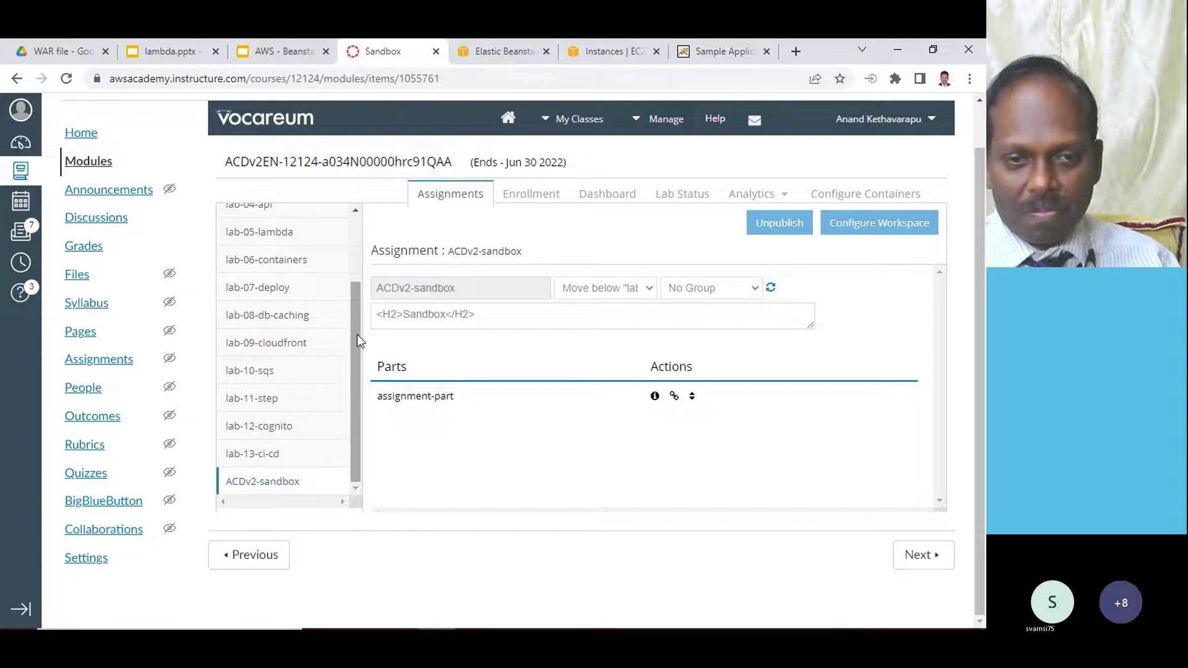
{"action": "scroll", "coordinate": [358, 335], "scroll_direction": "up", "scroll_amount": 3}
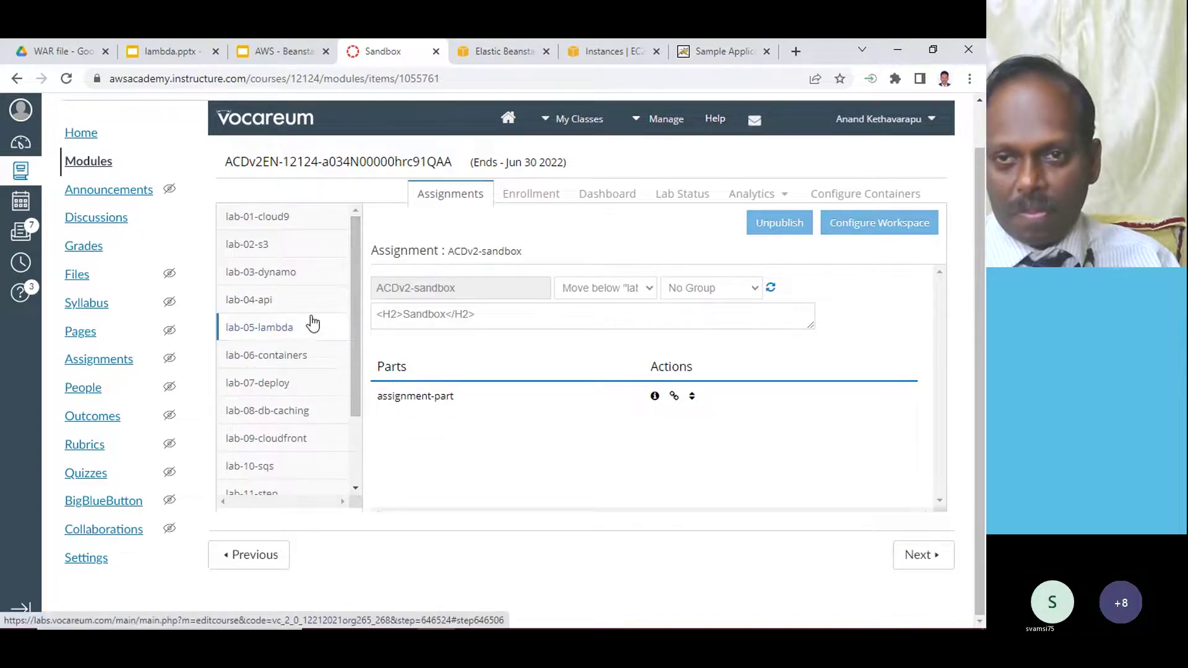
{"action": "scroll", "coordinate": [313, 323], "scroll_direction": "down", "scroll_amount": 3}
{"action": "scroll", "coordinate": [313, 323], "scroll_direction": "up", "scroll_amount": 3}
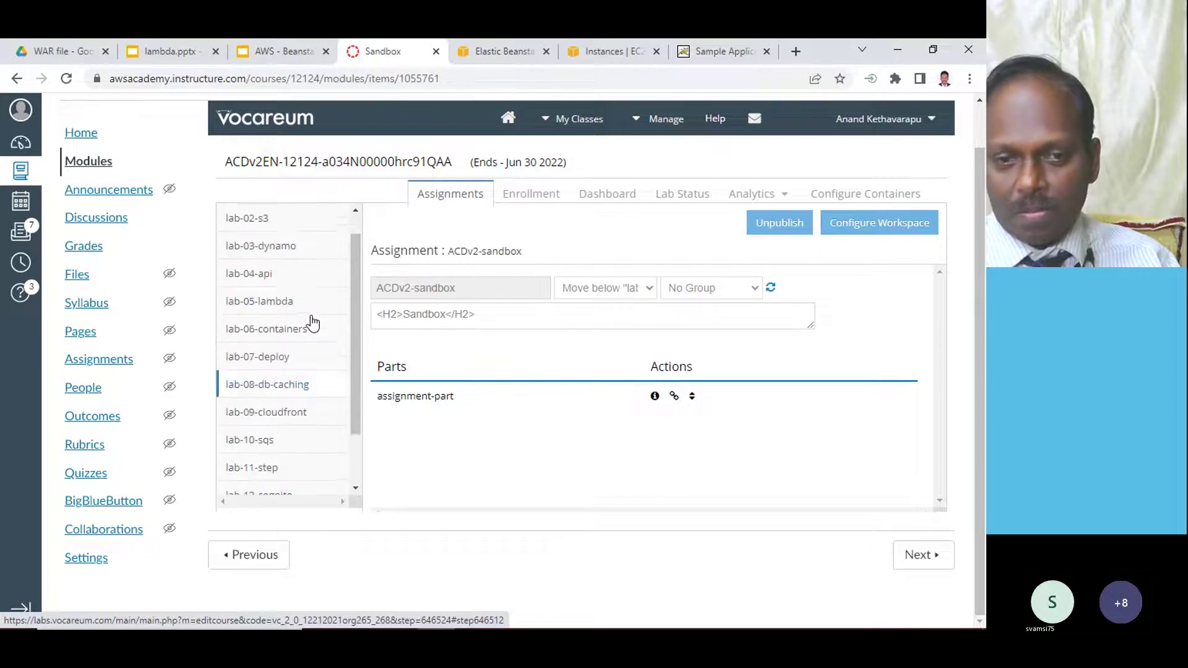
- Switch the course to Student View and open its Modules list
{"action": "left_click", "coordinate": [90, 135]}
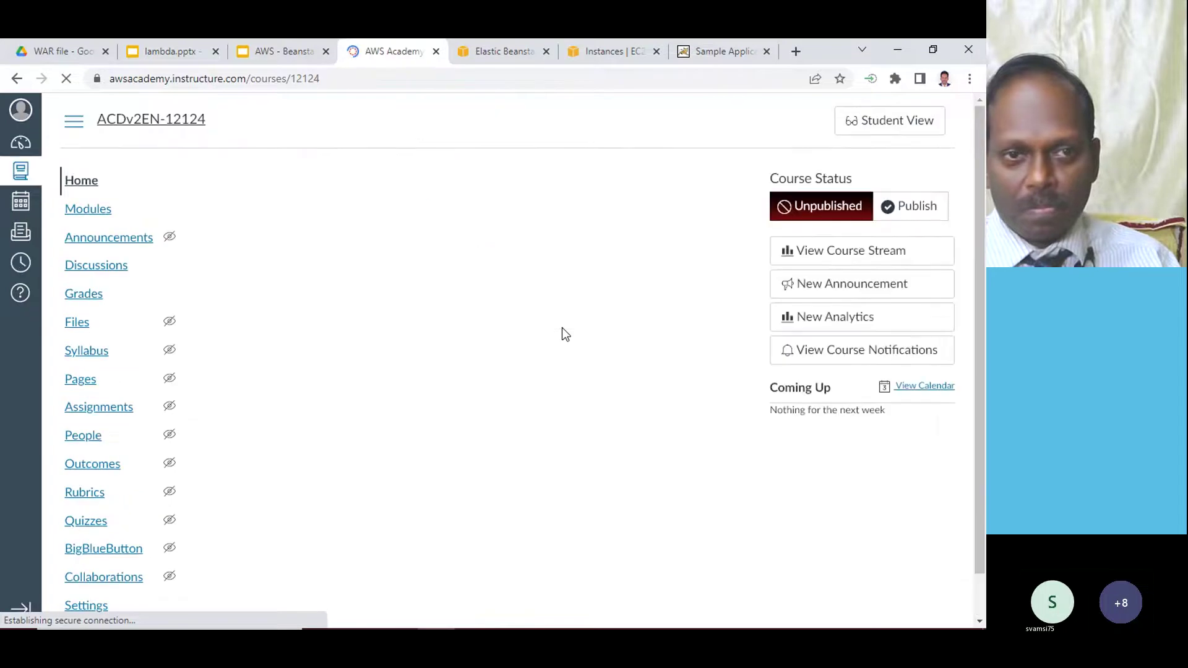
{"action": "left_click", "coordinate": [891, 122]}
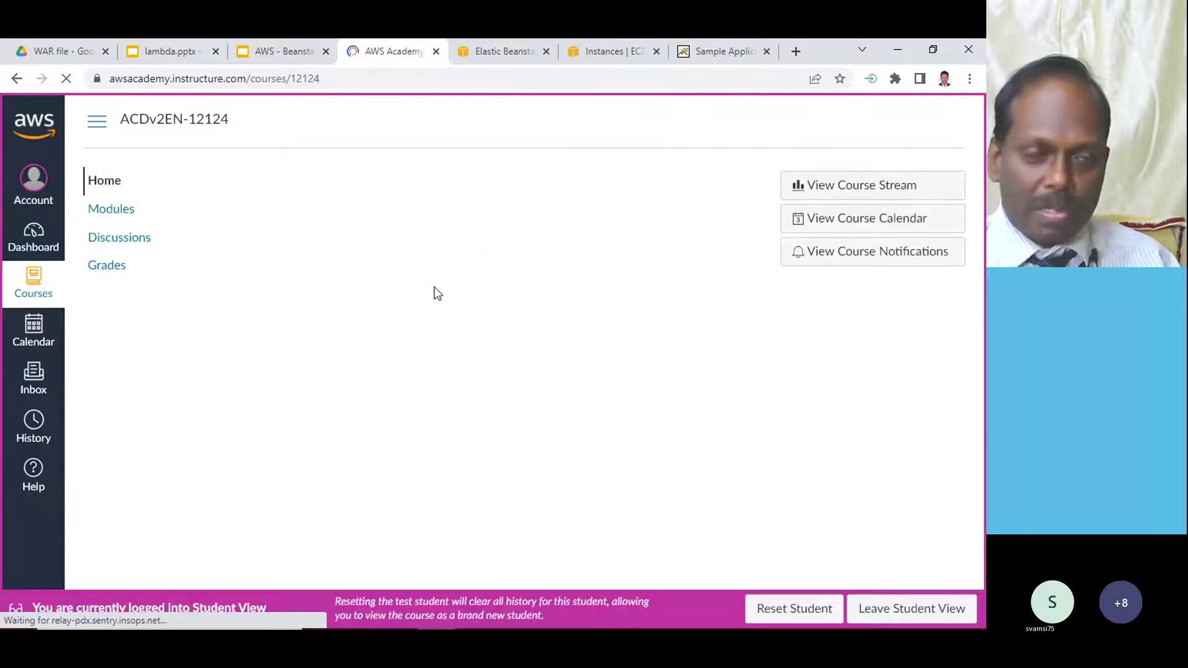
{"action": "left_click", "coordinate": [110, 211]}
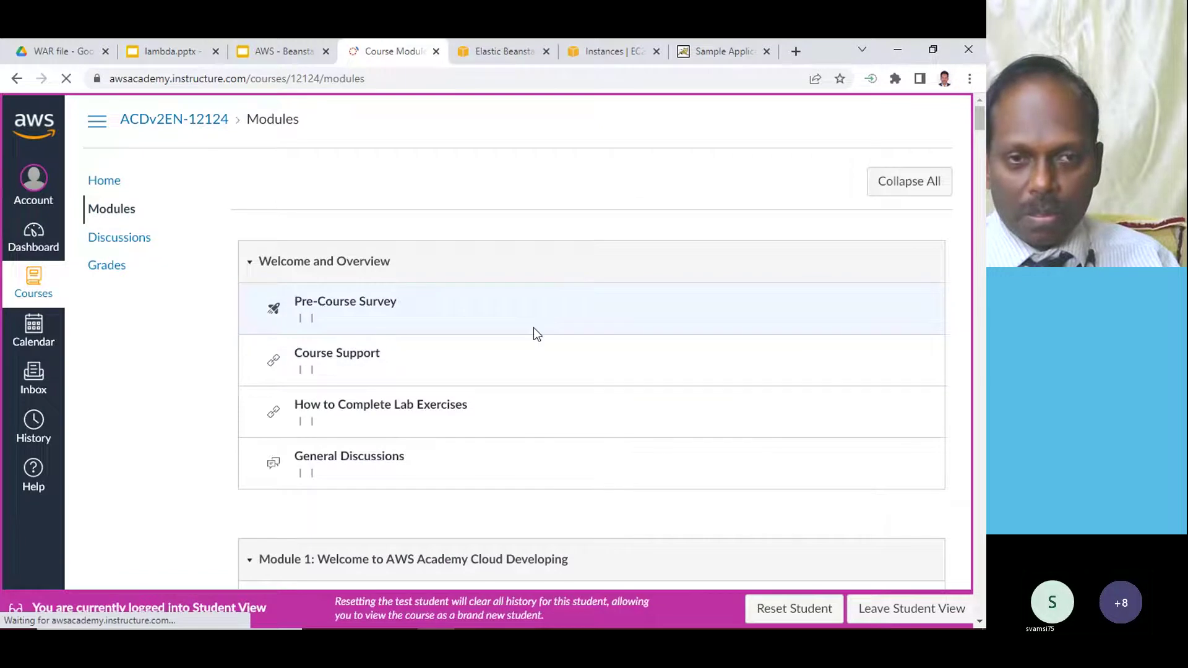
{"action": "left_click", "coordinate": [514, 277]}
- Open the Sandbox item as a student, then return to the Modules page
{"action": "scroll", "coordinate": [451, 300], "scroll_direction": "down", "scroll_amount": 10}
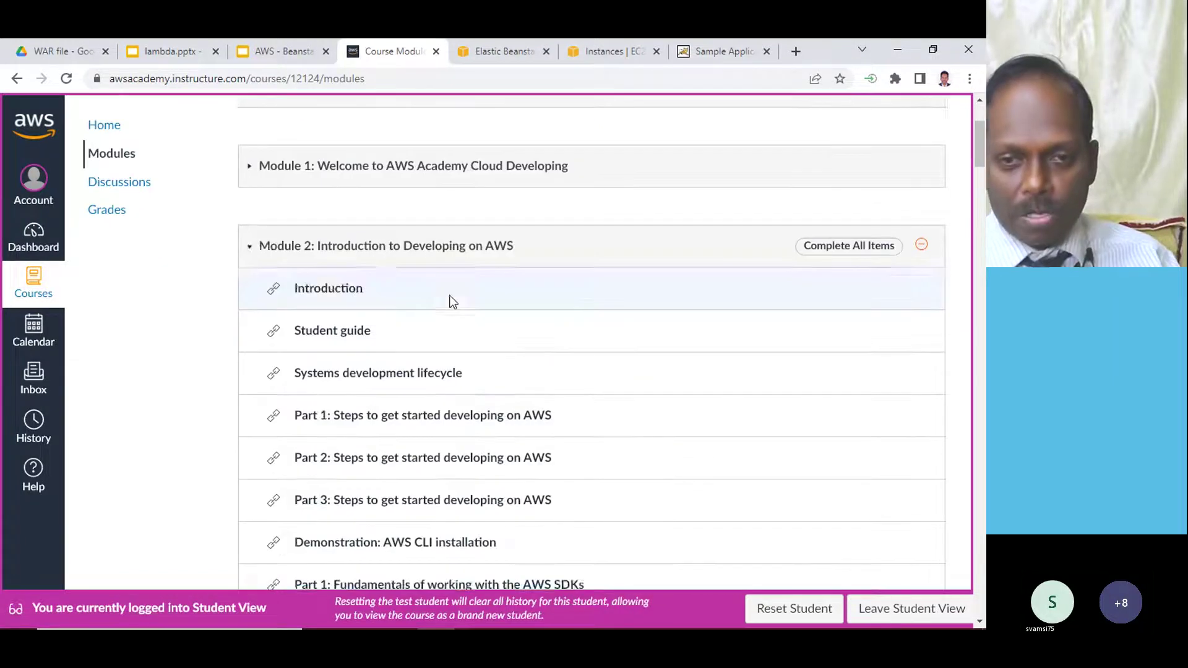
{"action": "scroll", "coordinate": [451, 301], "scroll_direction": "down", "scroll_amount": 20}
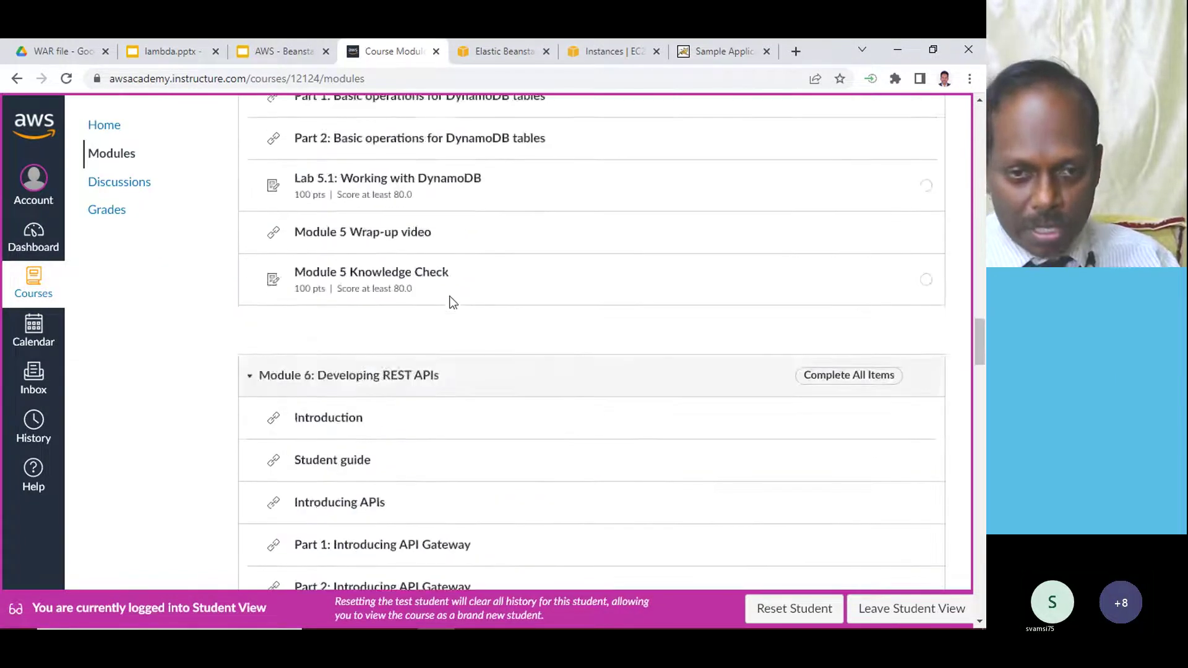
{"action": "scroll", "coordinate": [451, 305], "scroll_direction": "down", "scroll_amount": 20}
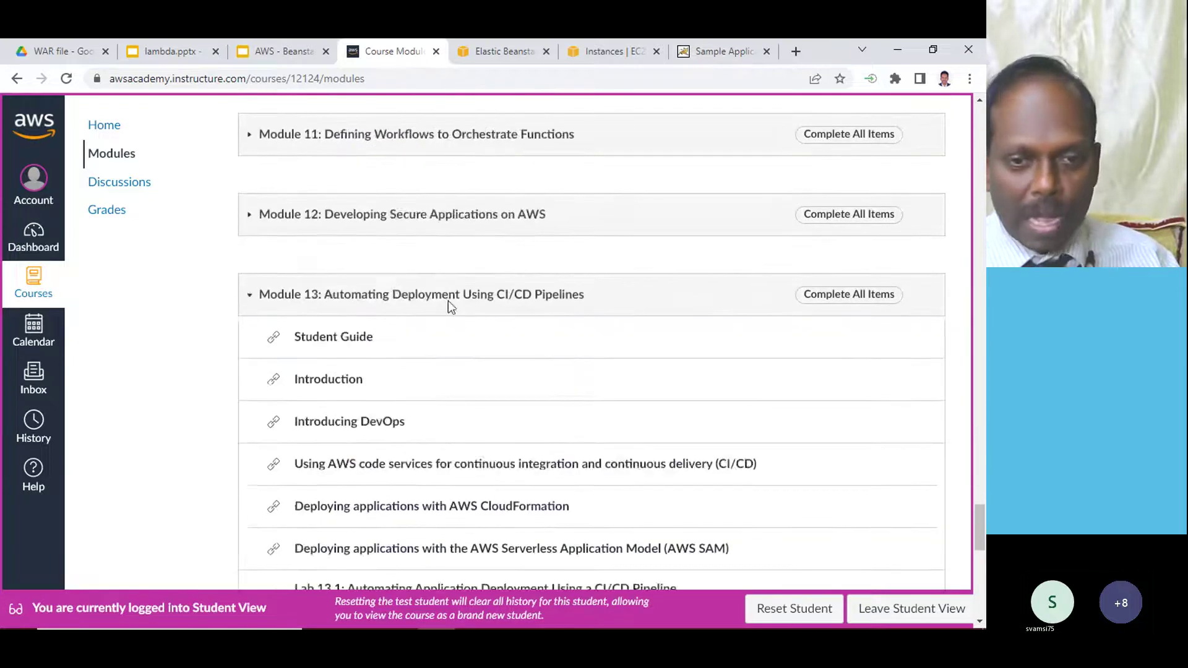
{"action": "scroll", "coordinate": [433, 297], "scroll_direction": "up", "scroll_amount": 3}
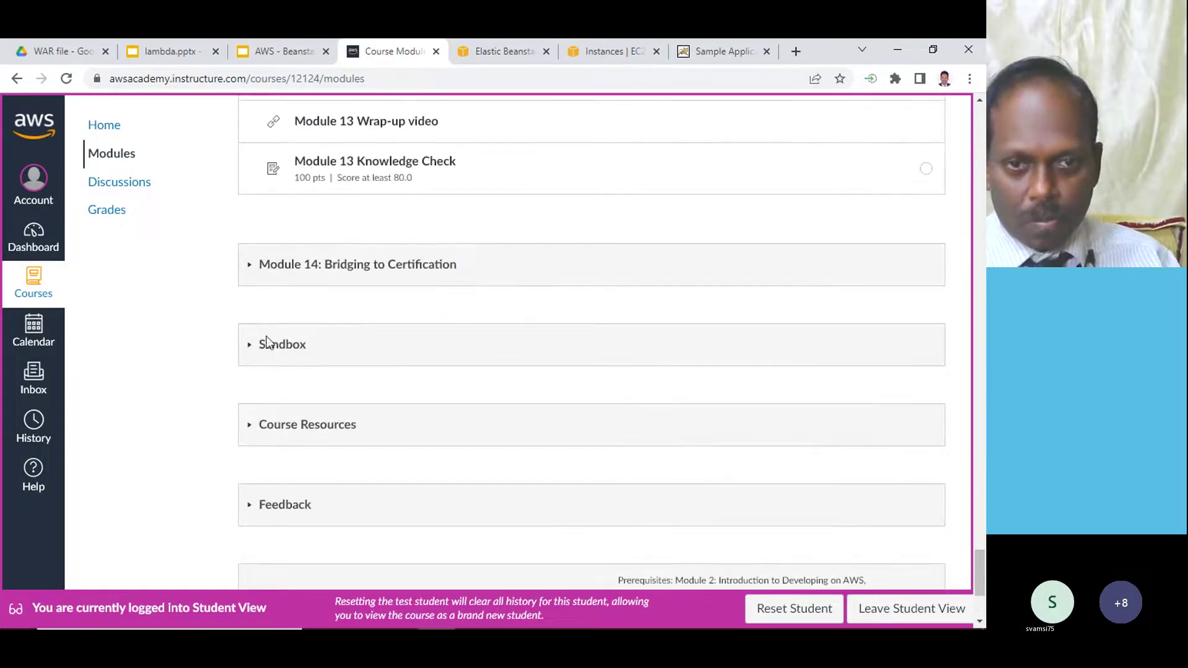
{"action": "left_click", "coordinate": [275, 349]}
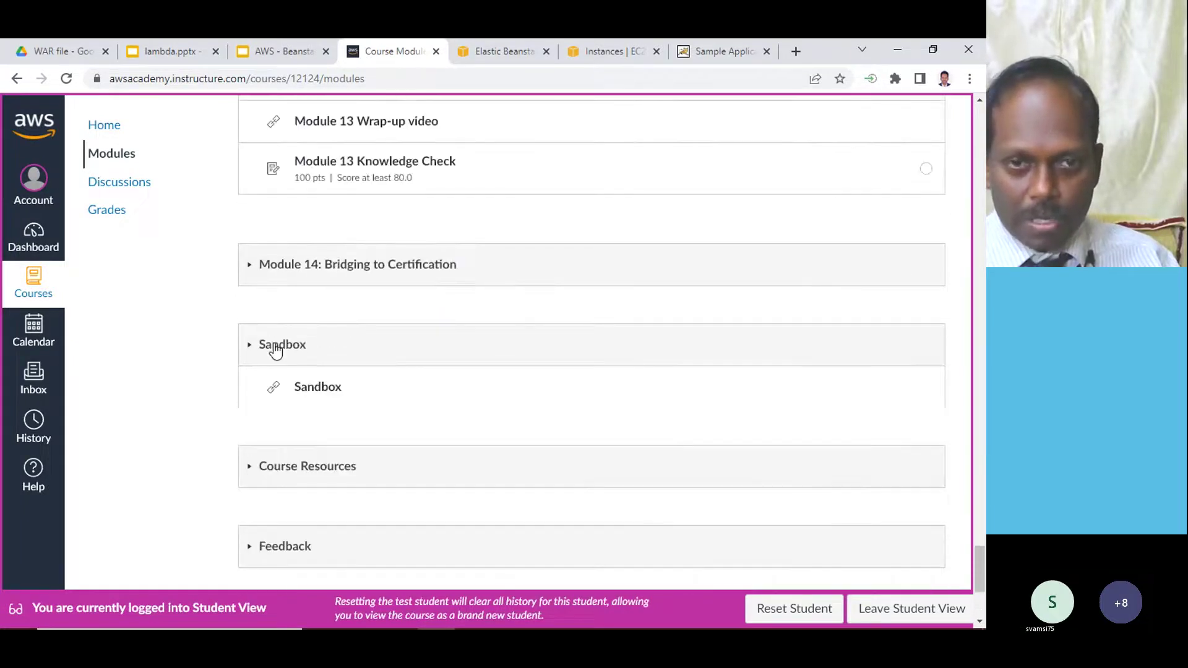
{"action": "left_click", "coordinate": [317, 388]}
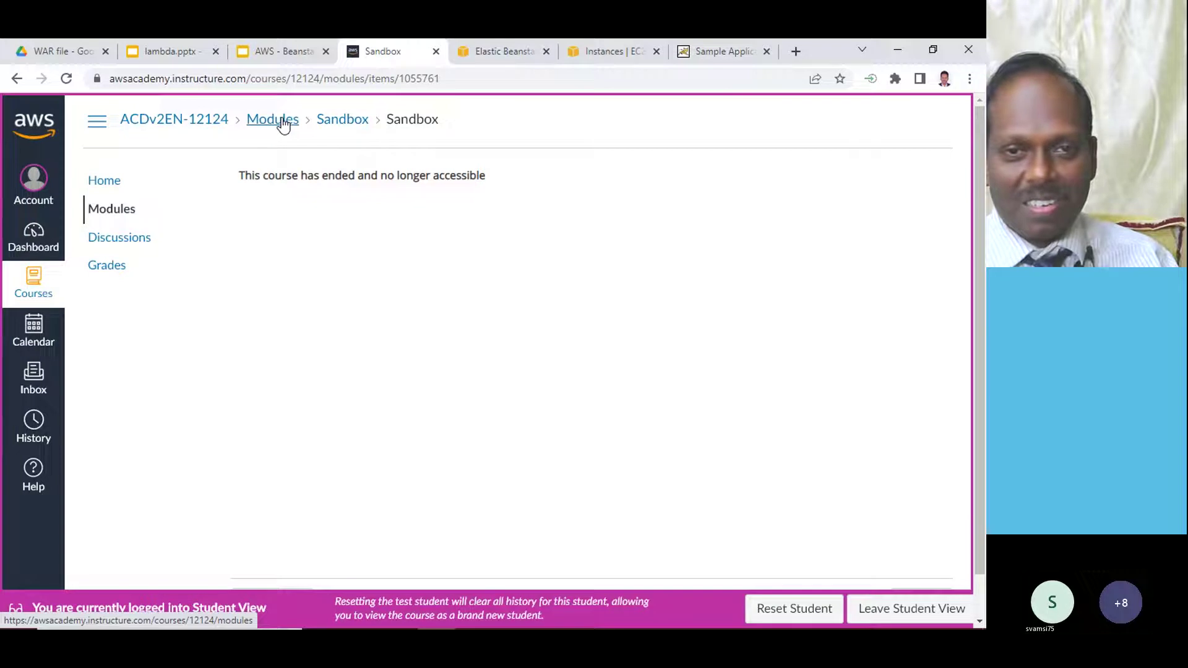
{"action": "left_click", "coordinate": [358, 125]}
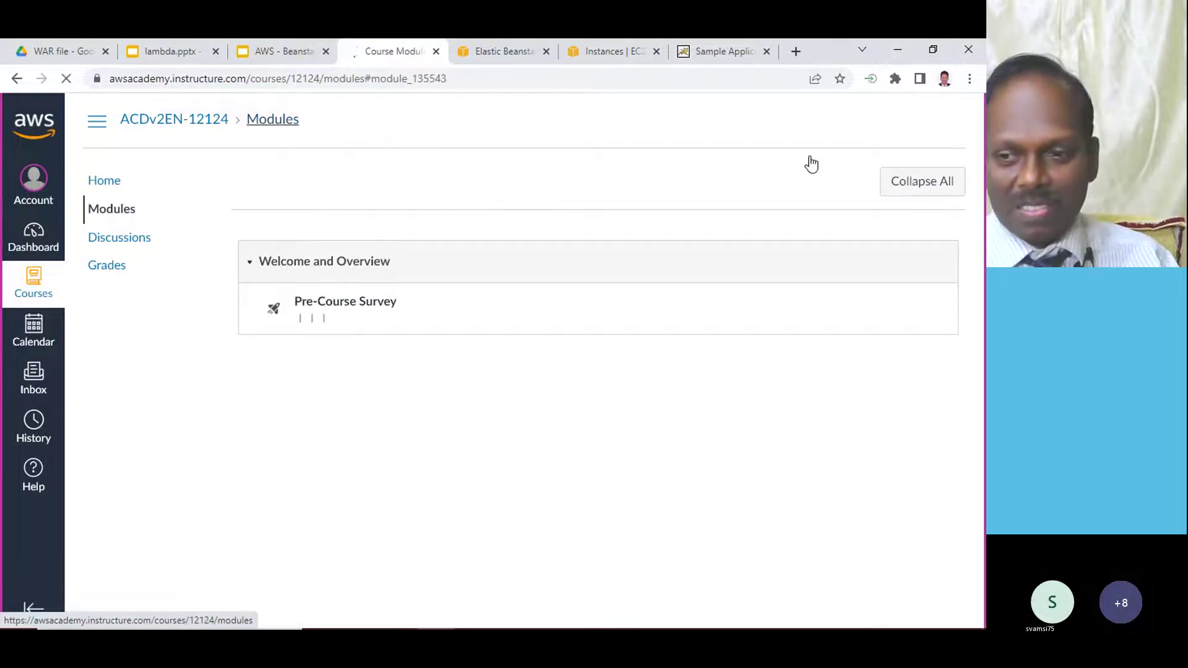
- Leave Student View, reopen the Sandbox item, and launch its Vocareum Student View lab page
{"action": "left_click", "coordinate": [899, 619]}
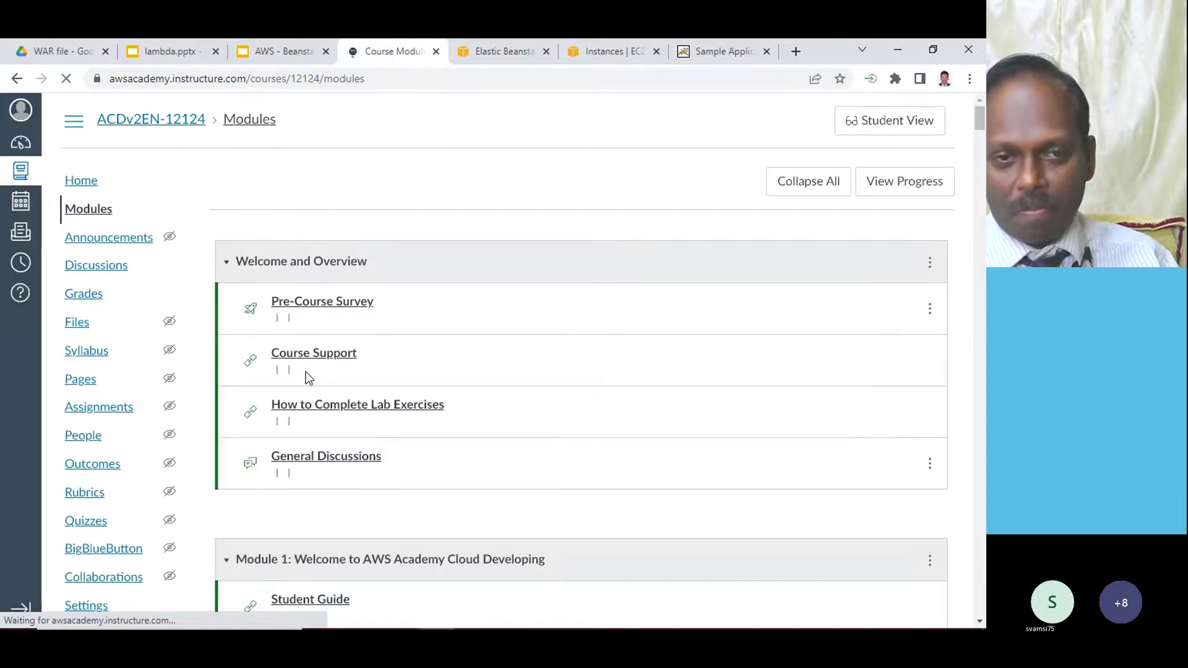
{"action": "scroll", "coordinate": [485, 326], "scroll_direction": "down", "scroll_amount": 15}
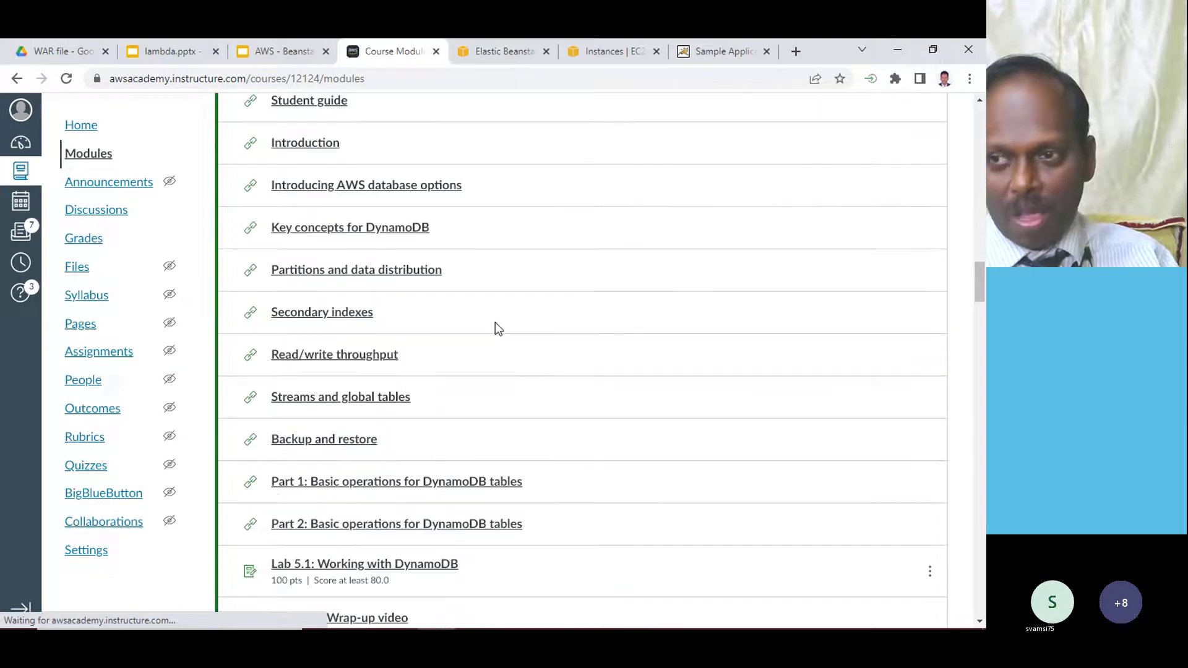
{"action": "left_click_drag", "start_coordinate": [978, 247], "coordinate": [953, 578]}
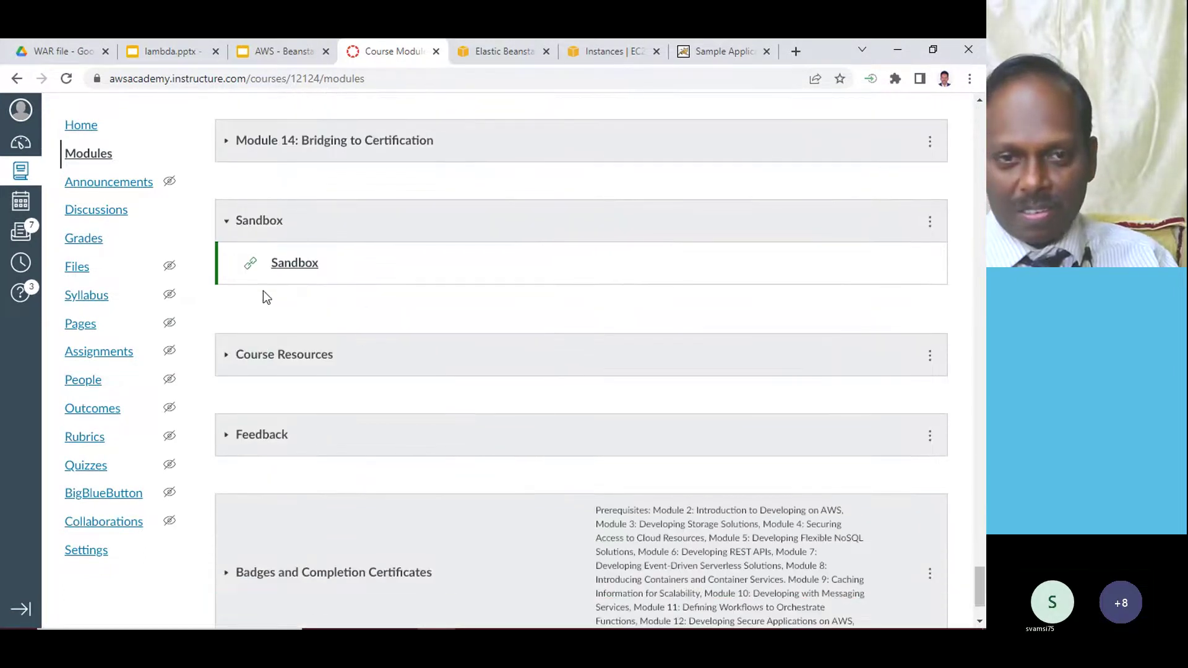
{"action": "left_click", "coordinate": [303, 268]}
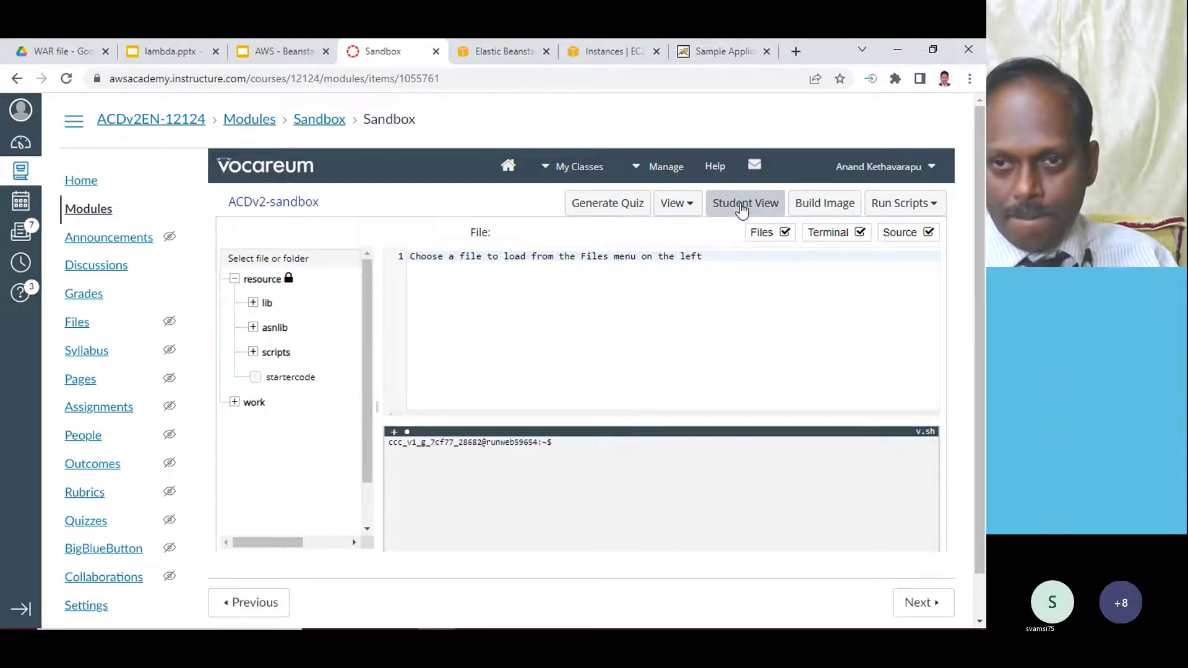
{"action": "left_click", "coordinate": [742, 211]}
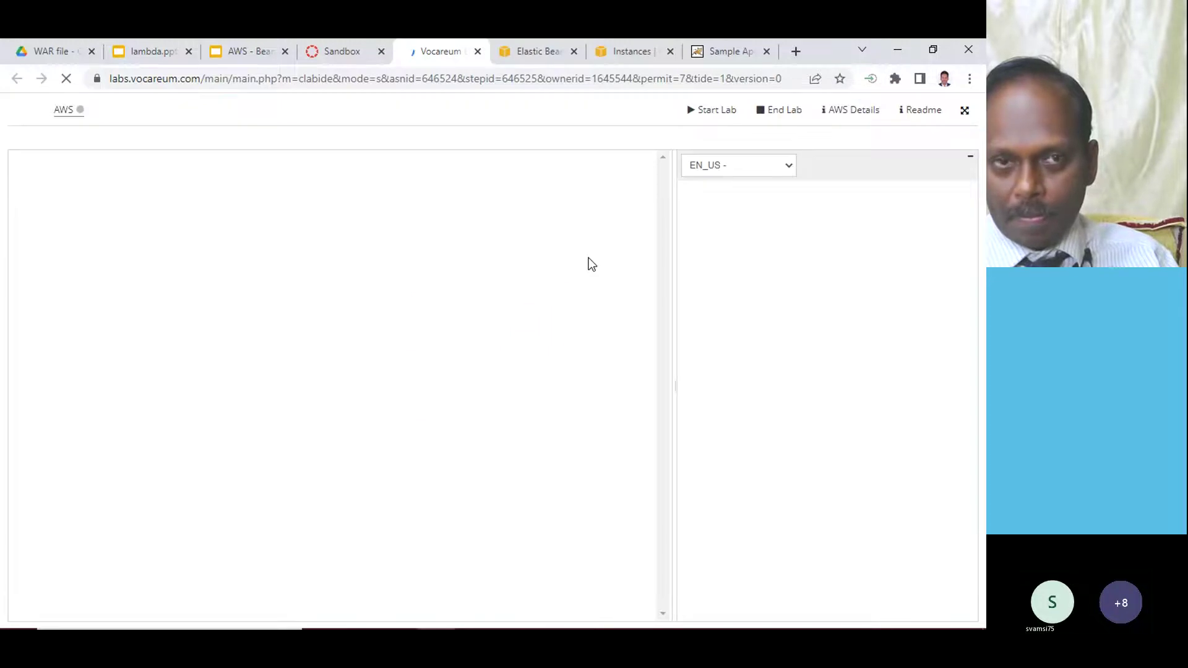
- Try starting the lab, then close the standalone Vocareum tab and maximize Chrome again
{"action": "left_click", "coordinate": [718, 110]}
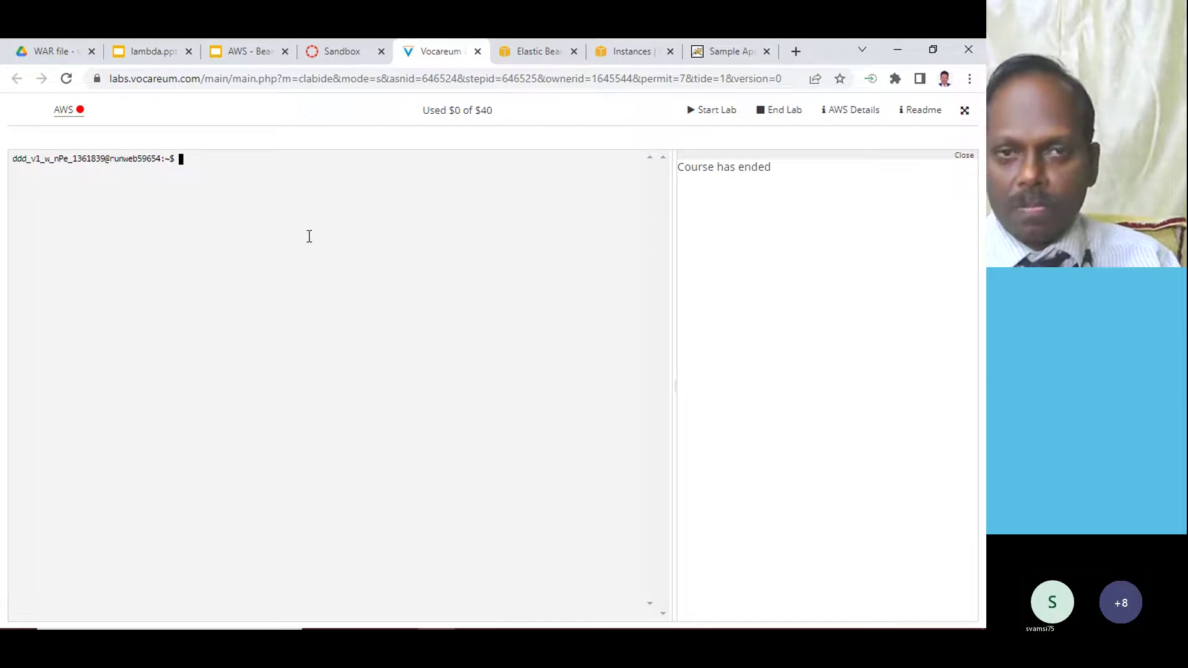
{"action": "double_click", "coordinate": [833, 54]}
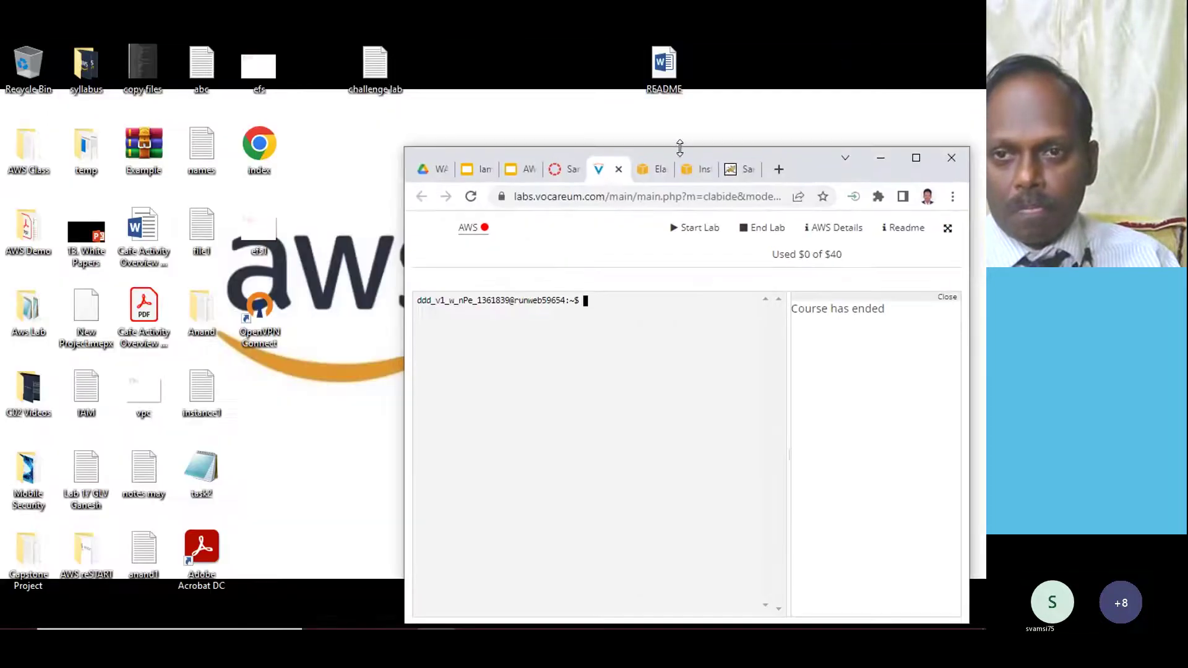
{"action": "left_click", "coordinate": [618, 169]}
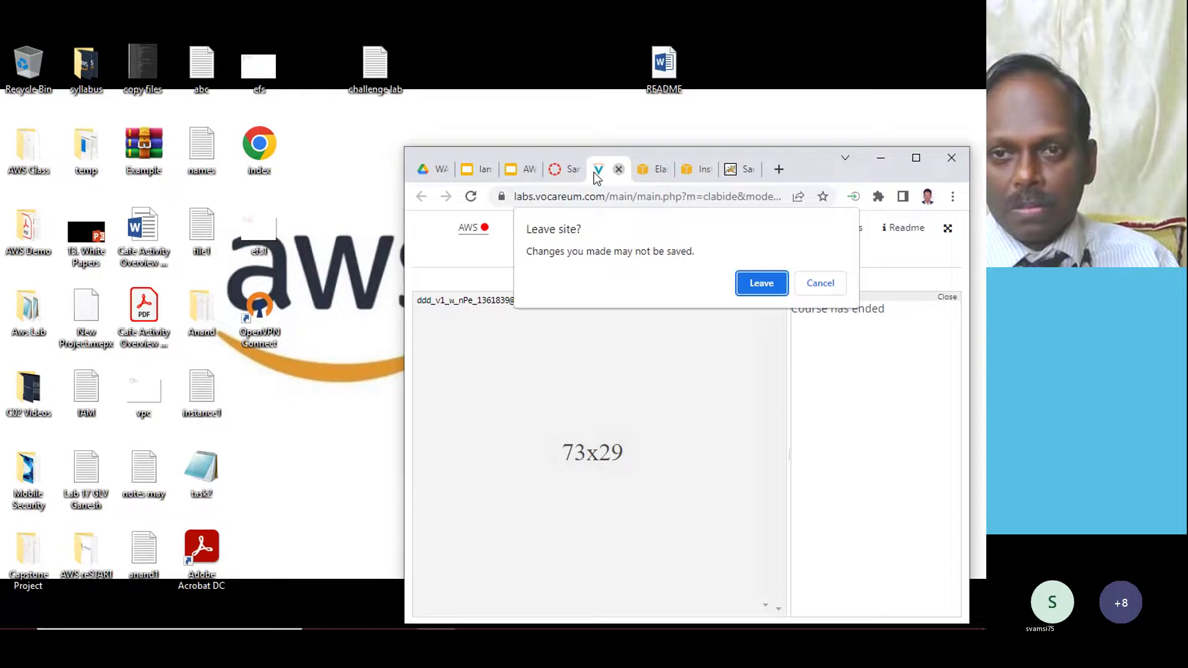
{"action": "left_click", "coordinate": [761, 283]}
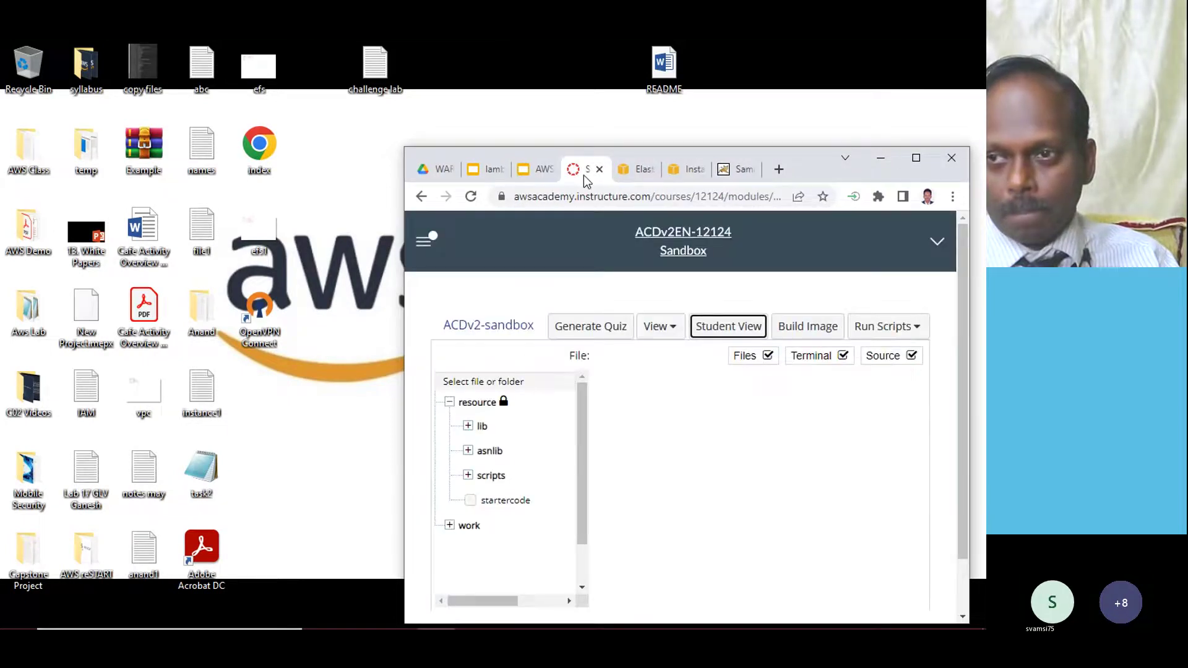
{"action": "left_click", "coordinate": [916, 159]}
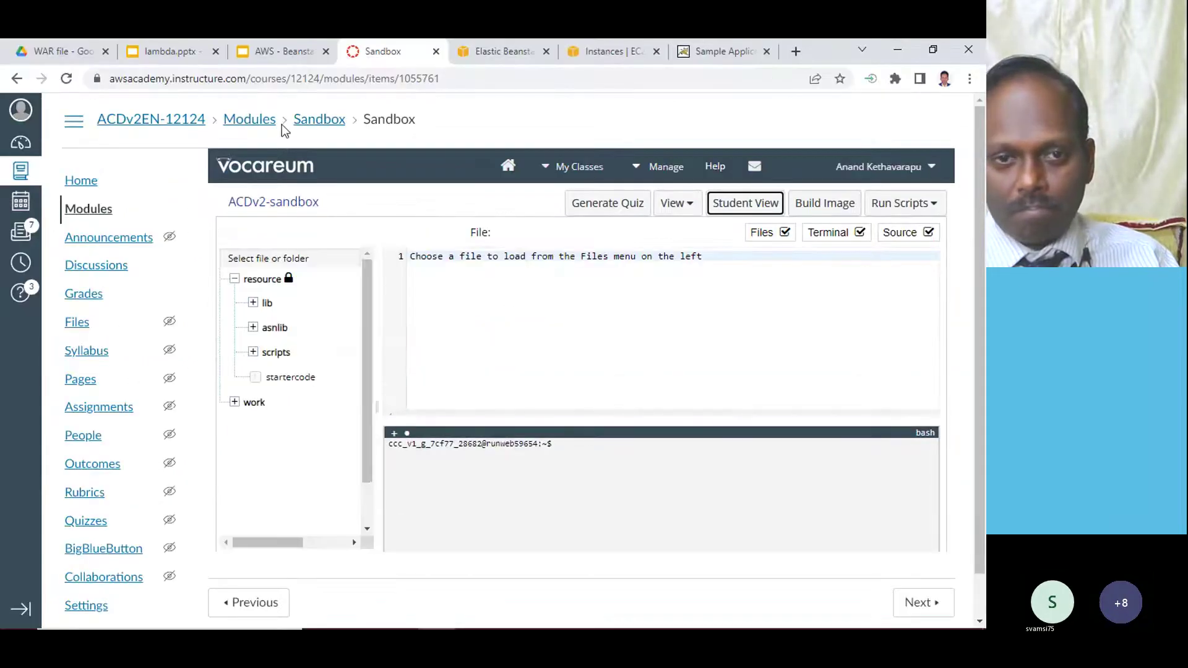
- Go from Modules back to the Dashboard and open the AWS Academy Cloud Architecting [23299] course
{"action": "left_click", "coordinate": [92, 214]}
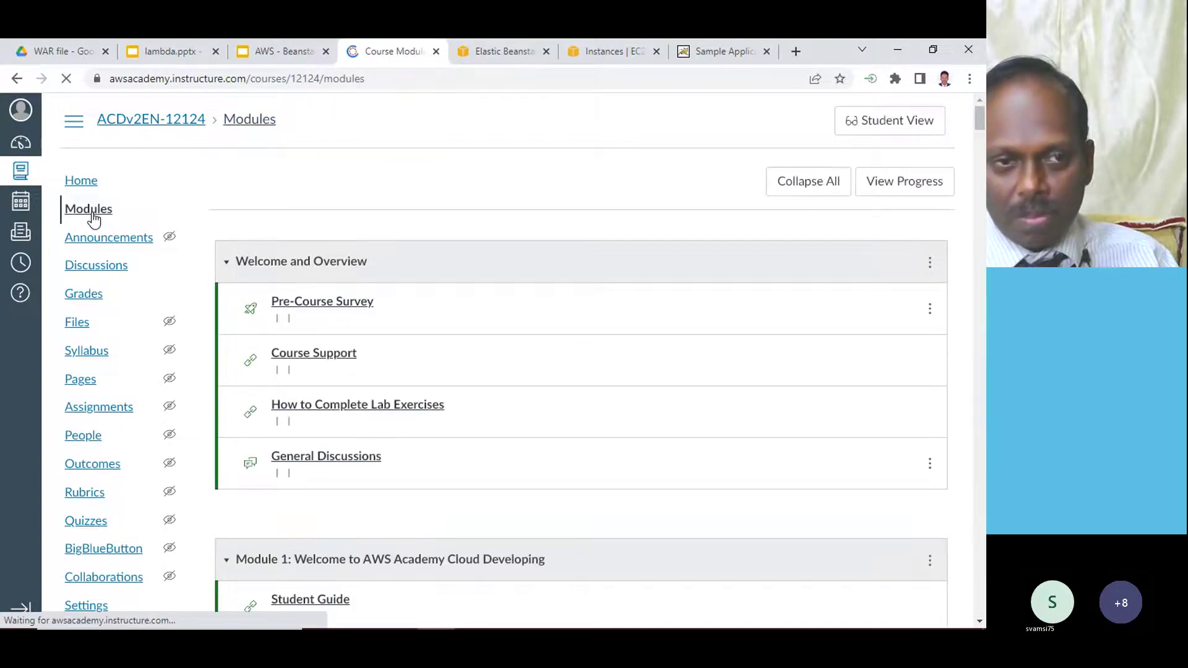
{"action": "scroll", "coordinate": [23, 173], "scroll_direction": "down", "scroll_amount": 5}
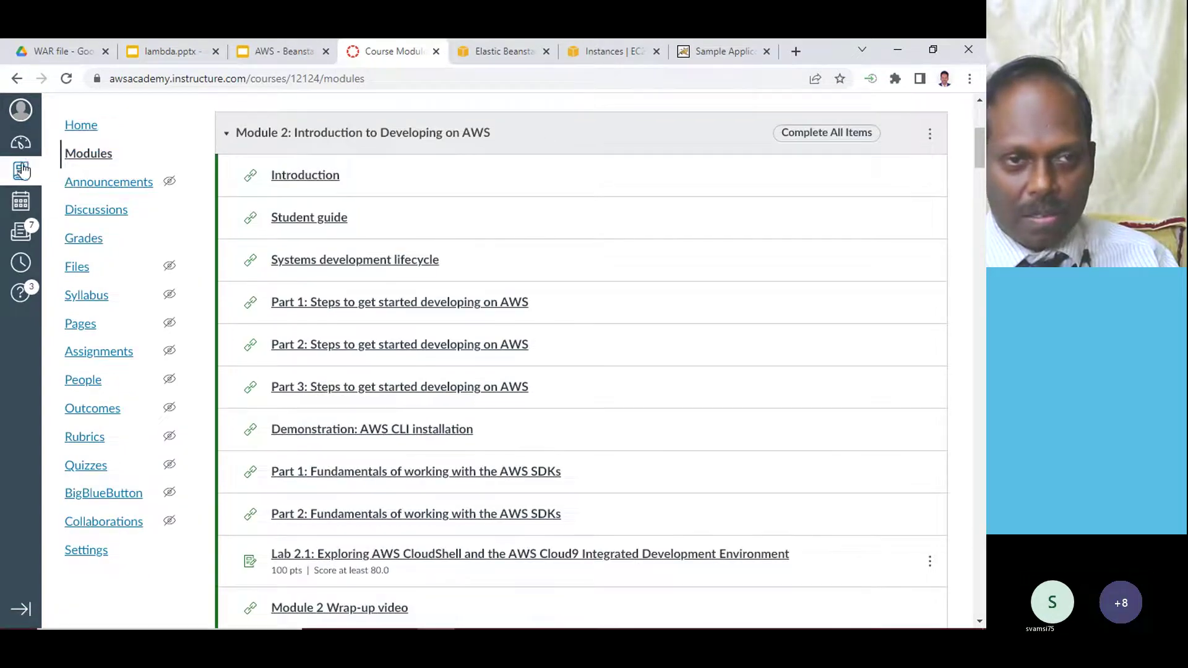
{"action": "left_click", "coordinate": [22, 145]}
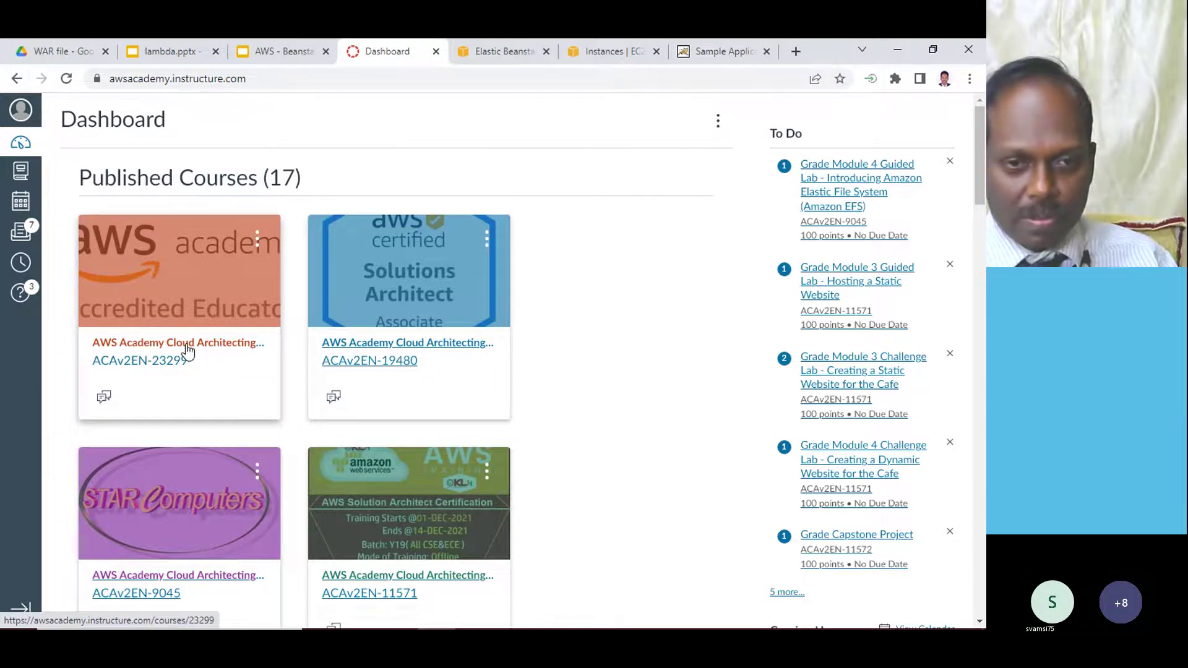
{"action": "left_click", "coordinate": [189, 350]}
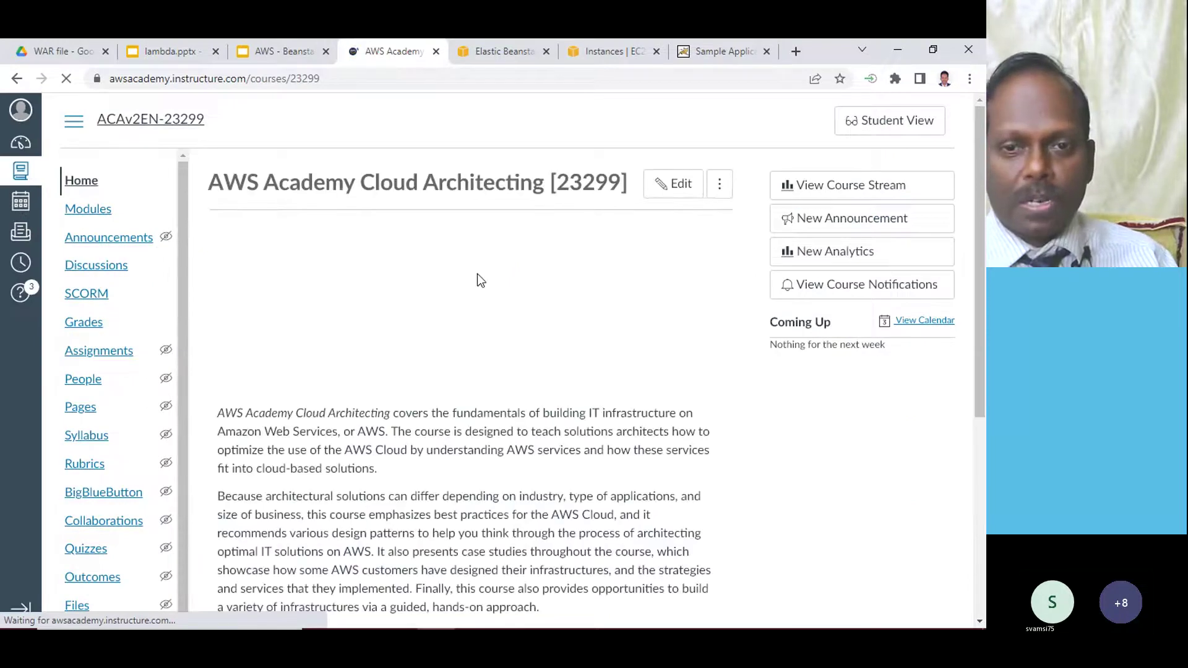
{"action": "scroll", "coordinate": [451, 336], "scroll_direction": "down", "scroll_amount": 4}
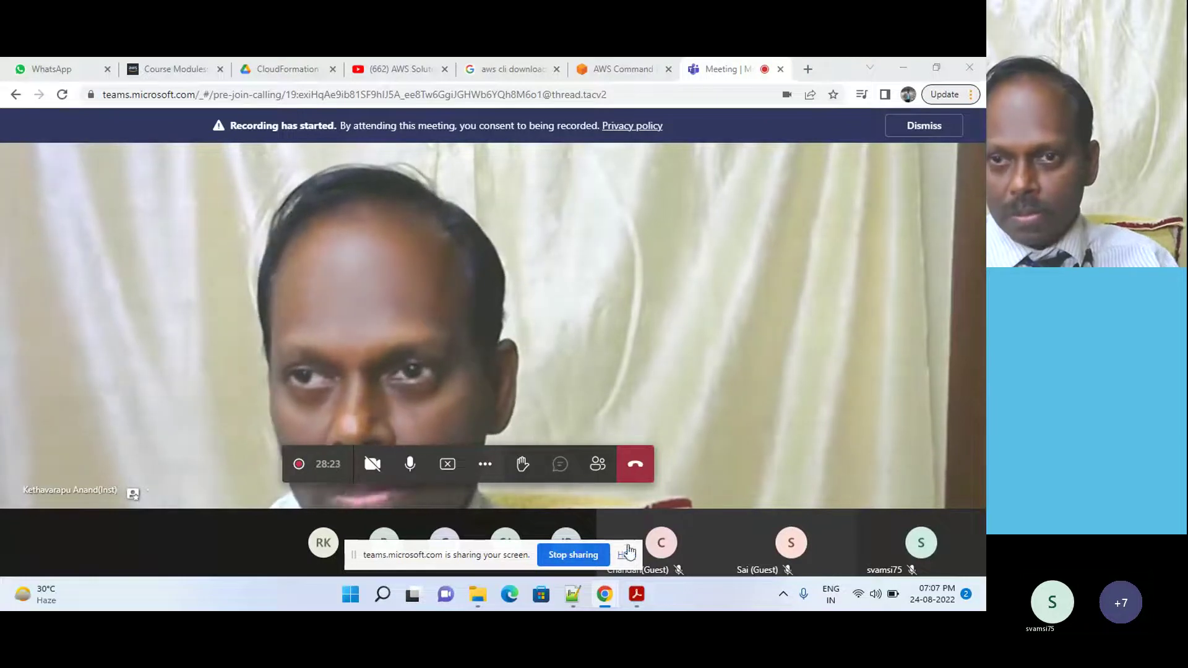
- In the Chrome console window, select the shashankbean environment URL and view the Sample 'Hello, World' page
{"action": "mouse_move", "coordinate": [605, 594]}
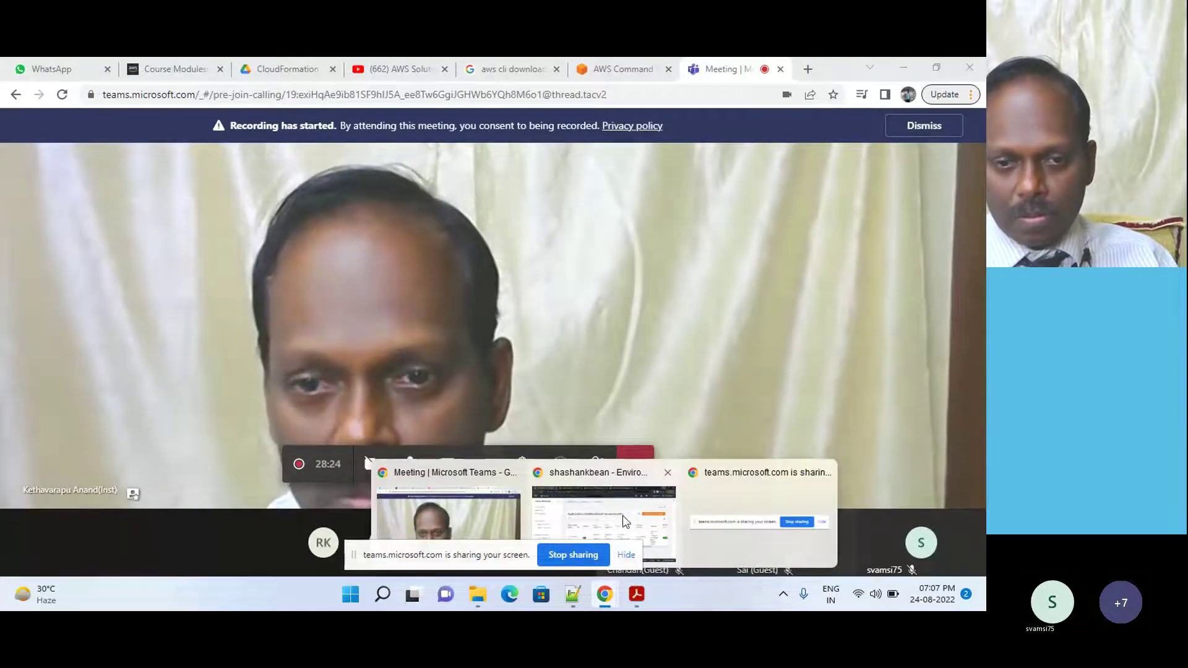
{"action": "left_click", "coordinate": [627, 522]}
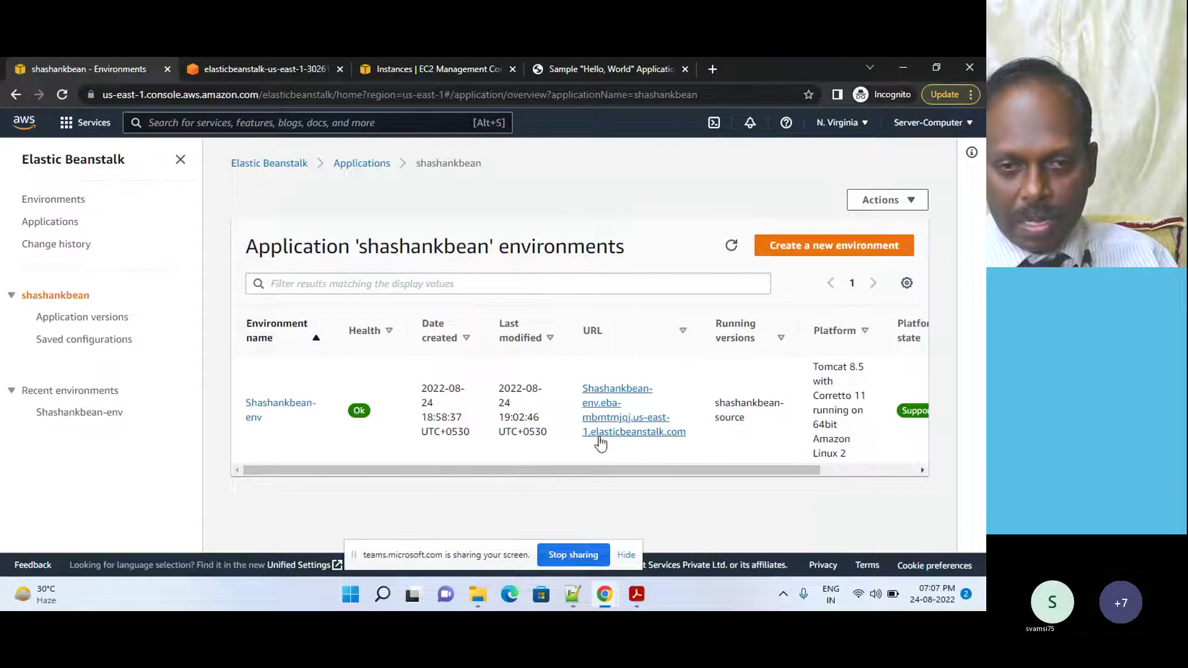
{"action": "left_click_drag", "start_coordinate": [606, 474], "coordinate": [588, 477]}
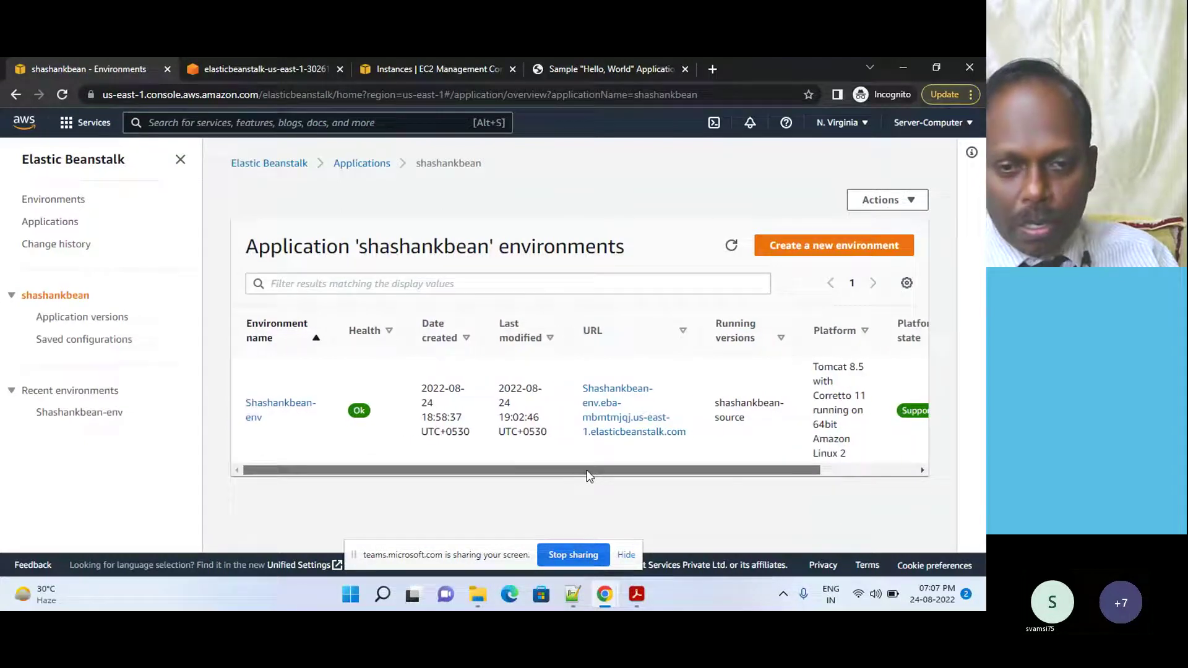
{"action": "left_click_drag", "start_coordinate": [694, 438], "coordinate": [569, 389]}
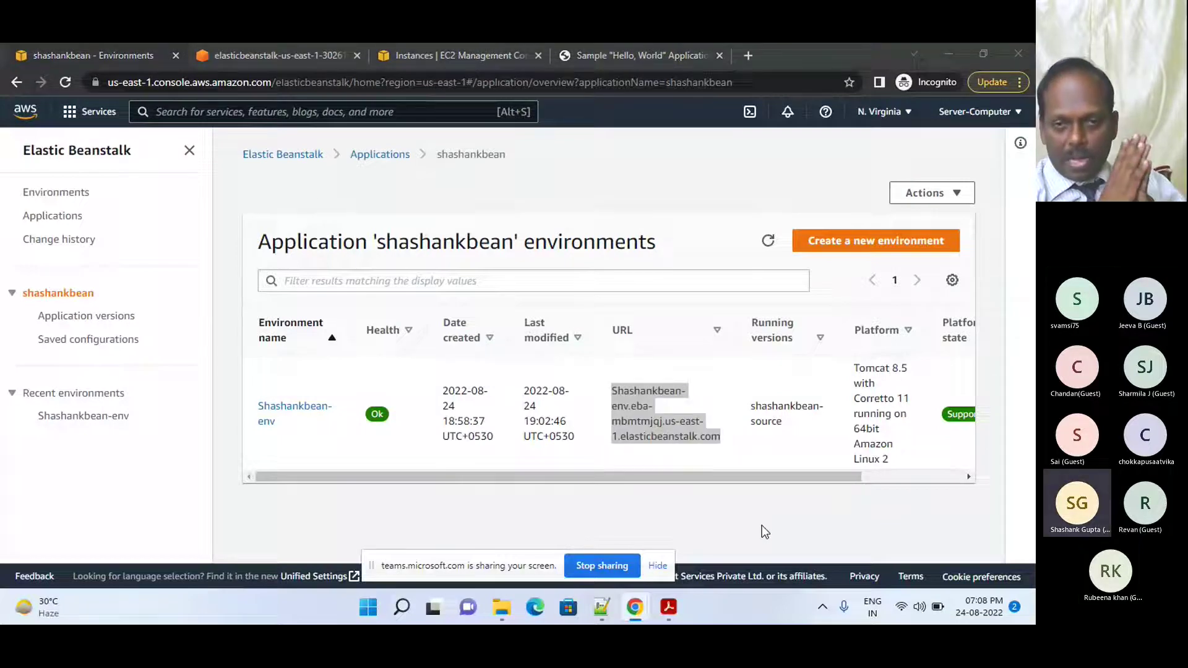
{"action": "left_click", "coordinate": [763, 523]}
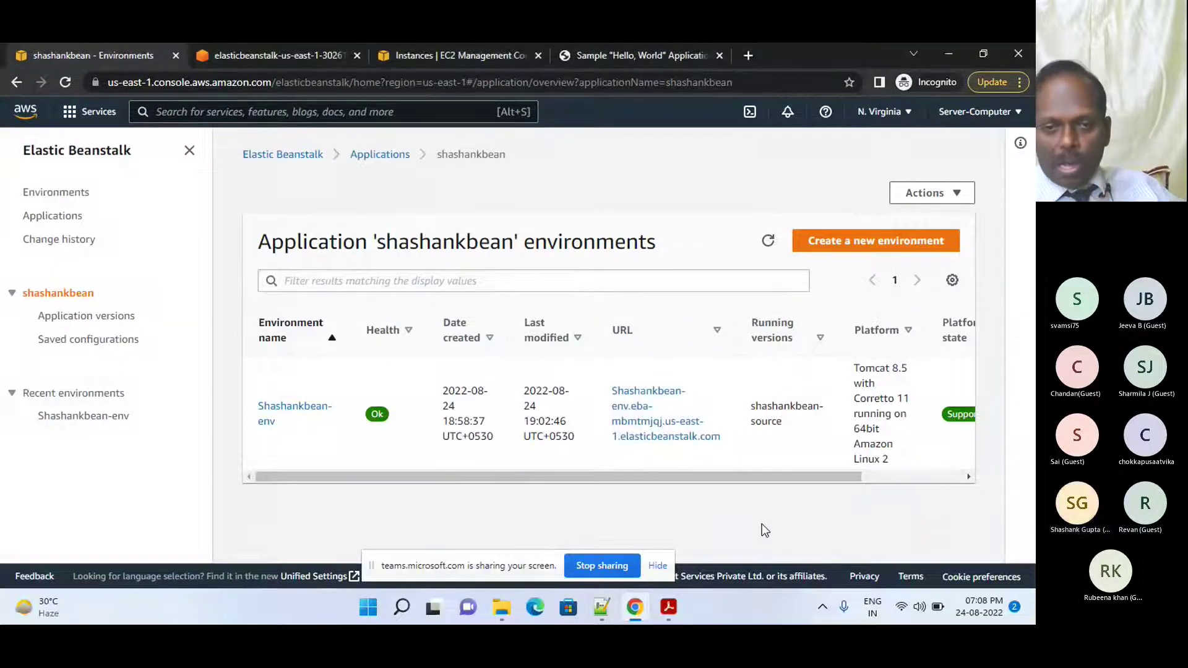
{"action": "left_click", "coordinate": [607, 56]}
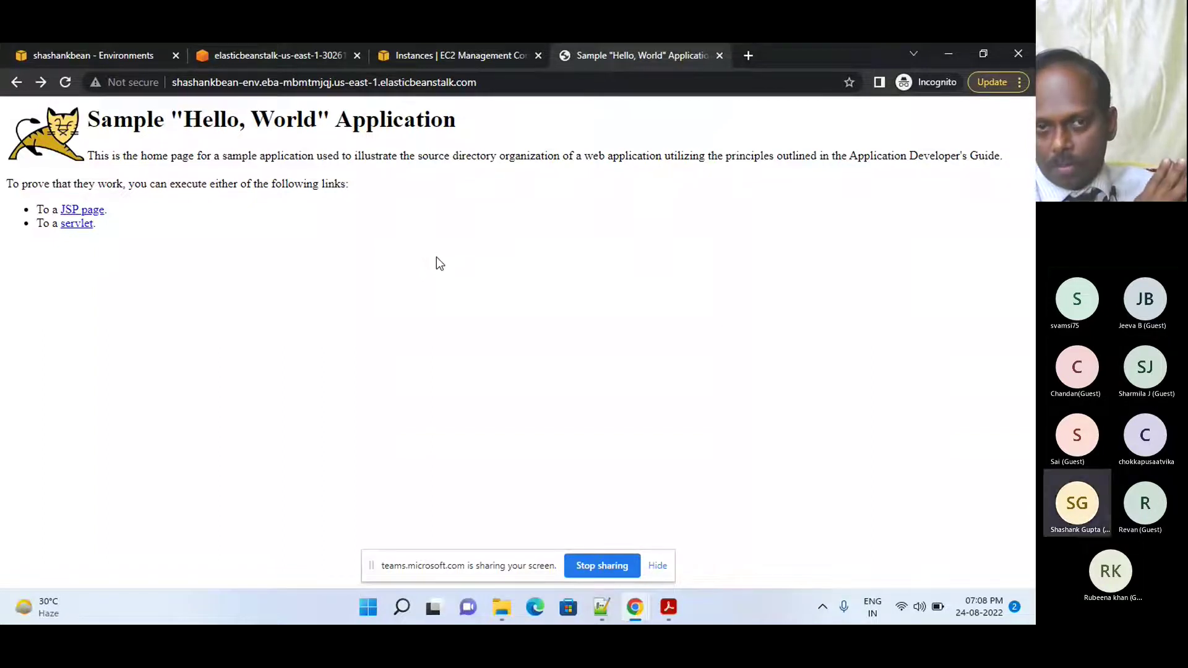
- Scroll the shashankbean environments table sideways to check Platform state and Tier name
{"action": "left_click", "coordinate": [96, 54]}
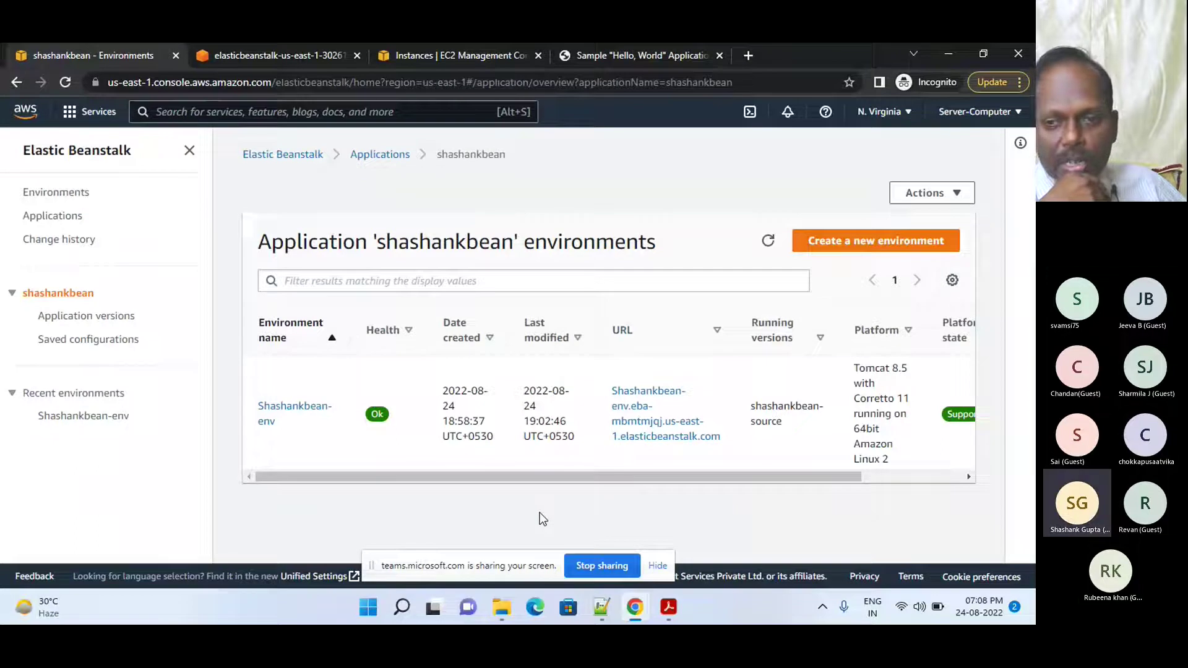
{"action": "left_click_drag", "start_coordinate": [521, 477], "coordinate": [640, 500]}
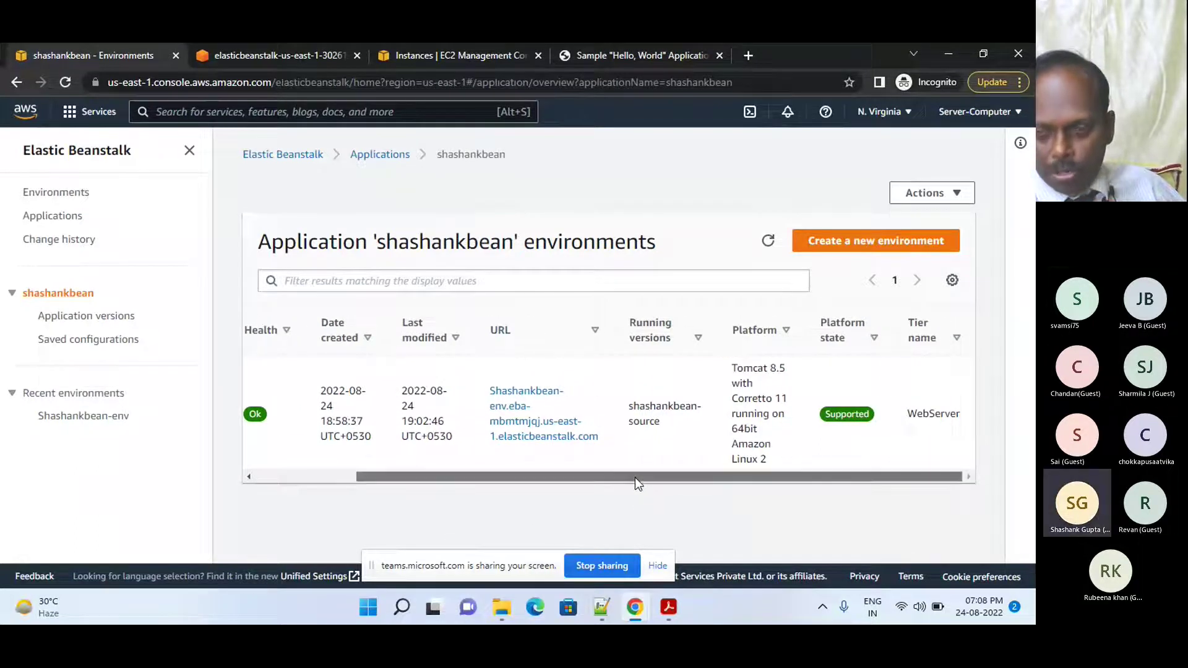
{"action": "left_click_drag", "start_coordinate": [634, 477], "coordinate": [466, 494]}
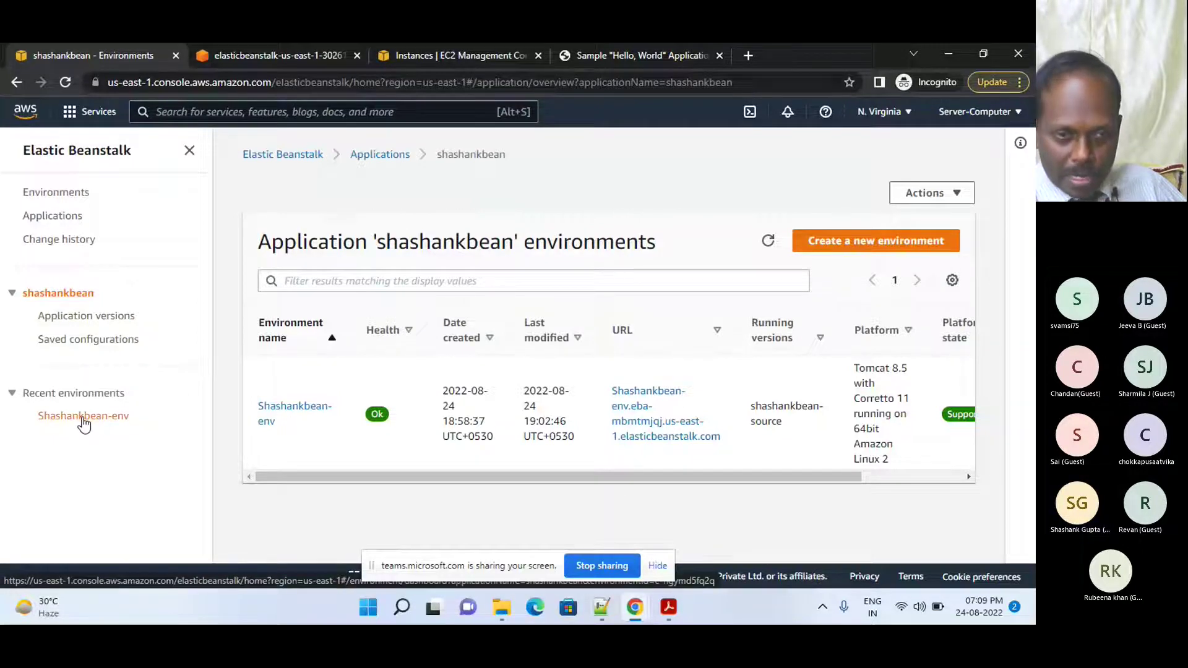
- Open Shashankbean-env from Recent environments, glance at the Teams meeting, then return to its dashboard
{"action": "left_click", "coordinate": [82, 418]}
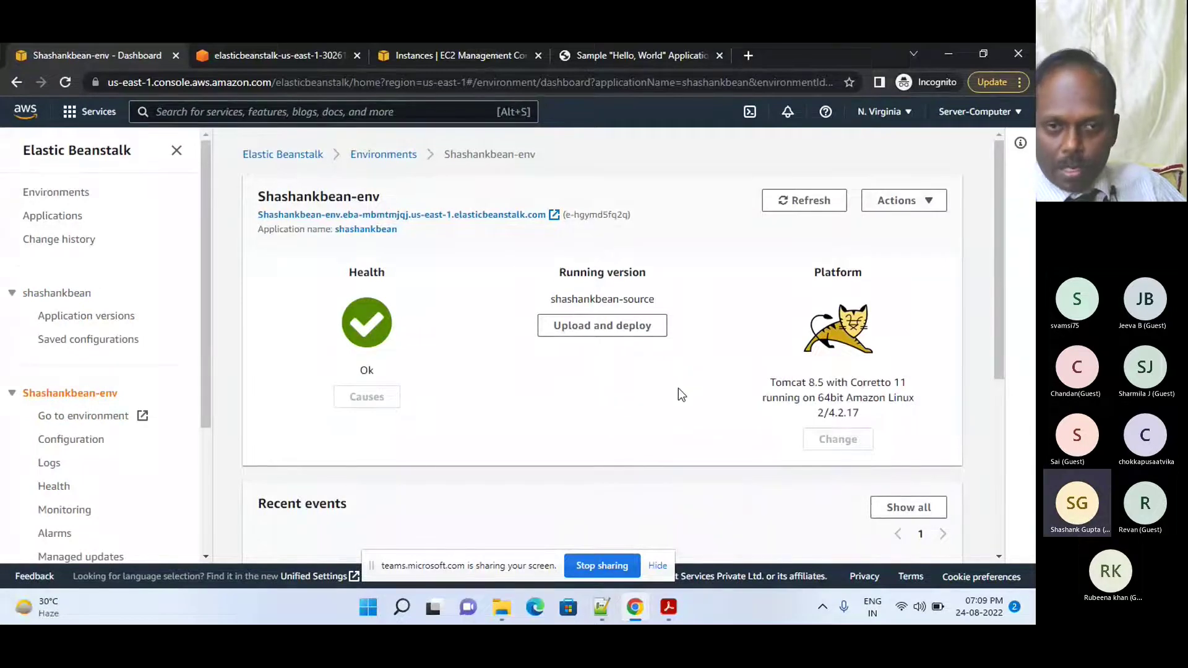
{"action": "left_click_drag", "start_coordinate": [1000, 281], "coordinate": [999, 292]}
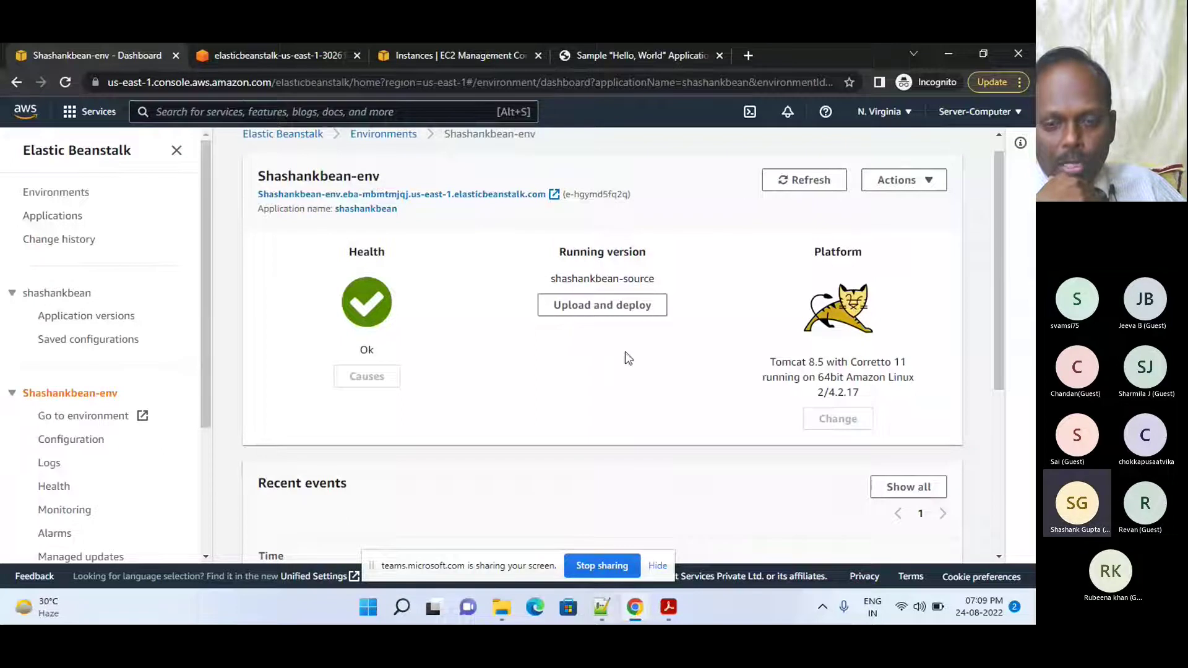
{"action": "mouse_move", "coordinate": [680, 608]}
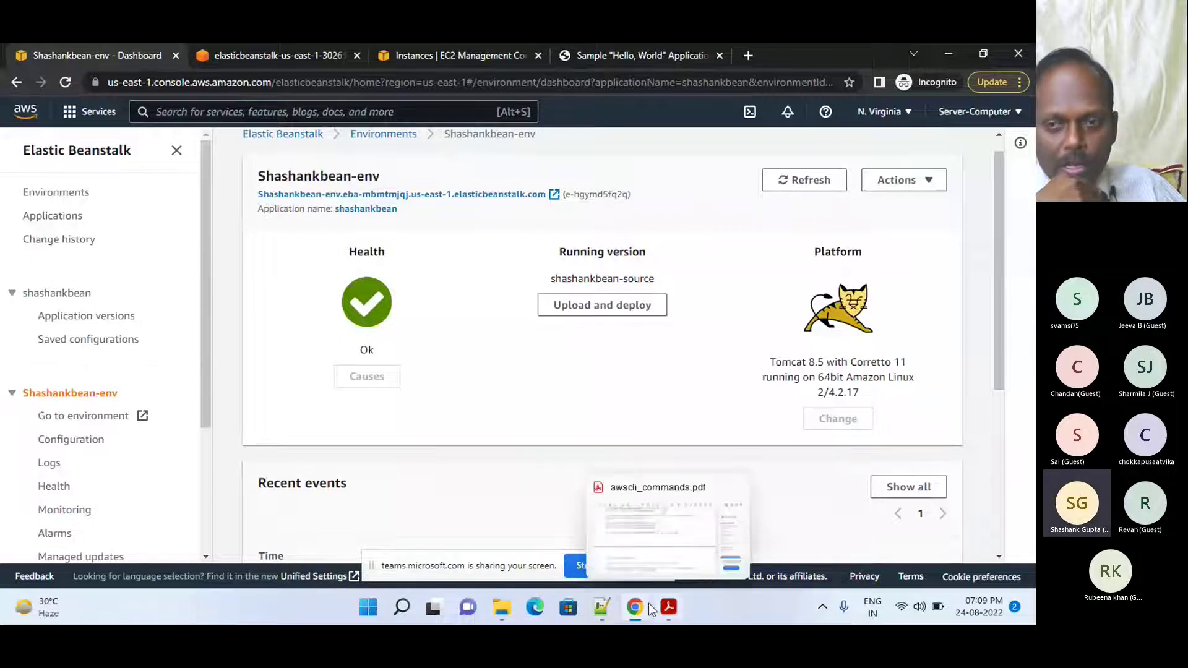
{"action": "mouse_move", "coordinate": [634, 607]}
{"action": "left_click", "coordinate": [494, 544]}
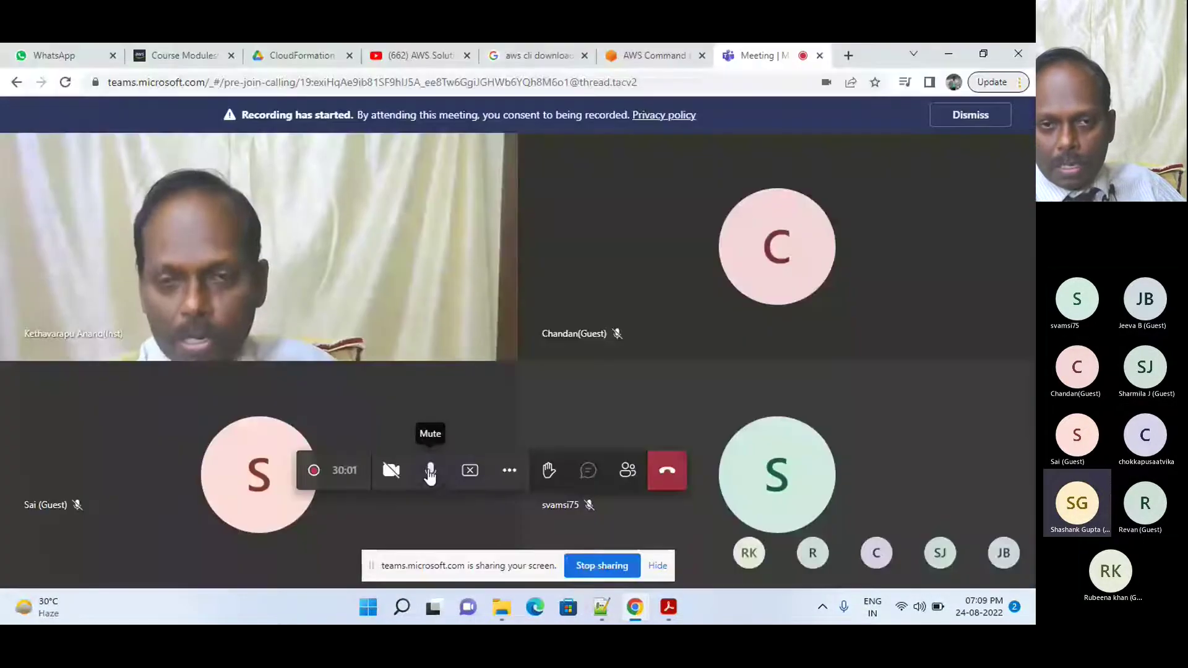
{"action": "key", "text": "alt+Tab"}
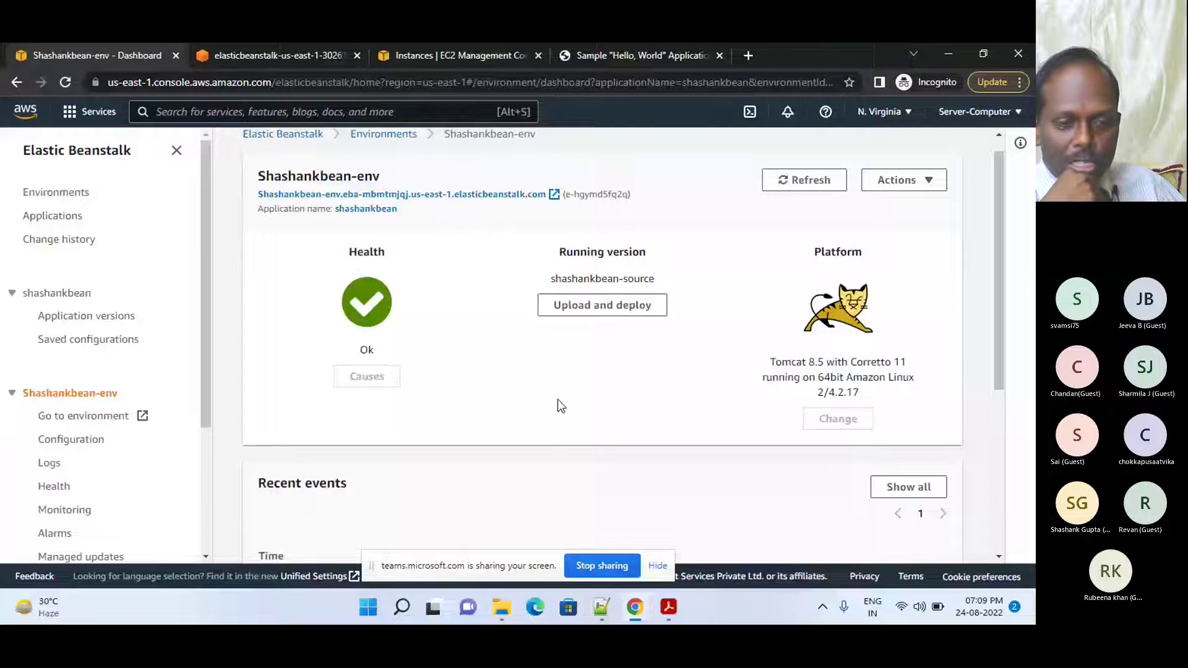
{"action": "scroll", "coordinate": [206, 423], "scroll_direction": "down", "scroll_amount": 1}
{"action": "scroll", "coordinate": [205, 421], "scroll_direction": "down", "scroll_amount": 3}
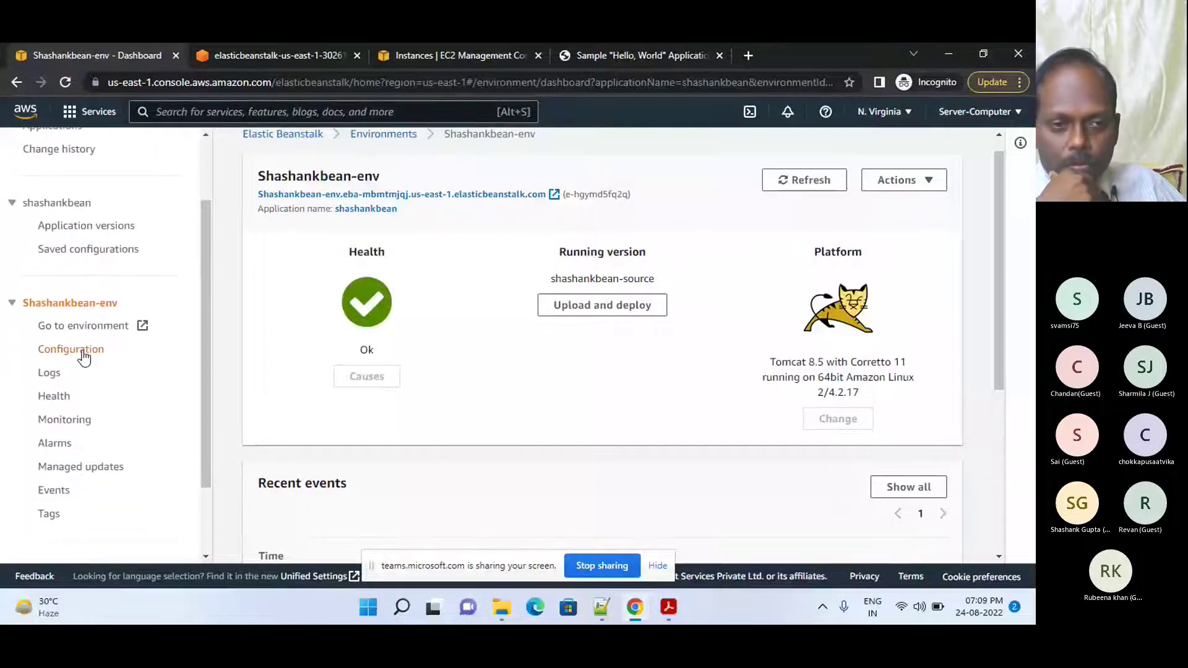
- Open Shashankbean-env's Configuration and scroll through the Software, Instances and Capacity rows
{"action": "left_click", "coordinate": [84, 354]}
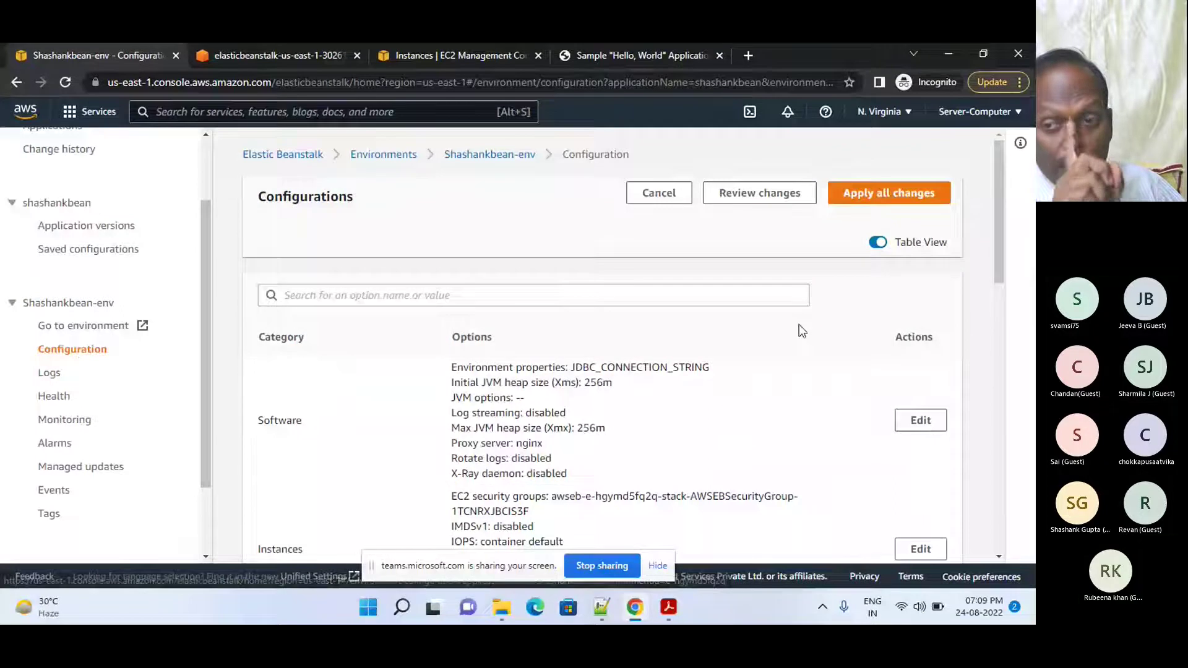
{"action": "scroll", "coordinate": [1002, 272], "scroll_direction": "down", "scroll_amount": 1}
{"action": "left_click_drag", "start_coordinate": [999, 267], "coordinate": [1001, 309]}
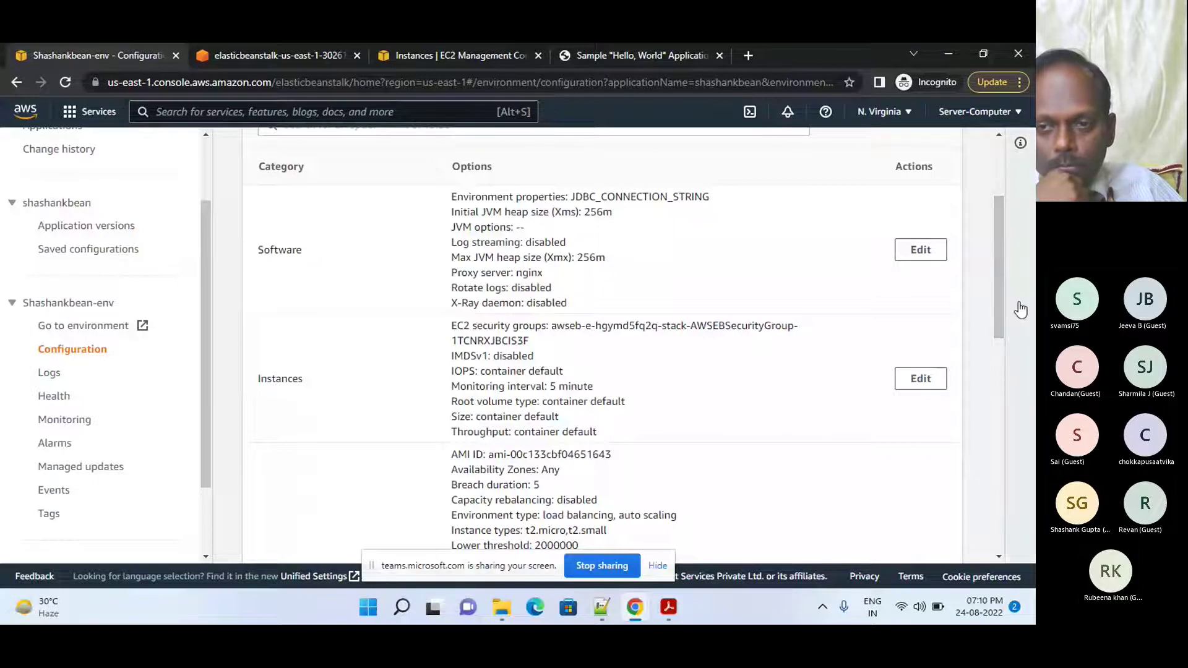
{"action": "scroll", "coordinate": [1020, 309], "scroll_direction": "up", "scroll_amount": 3}
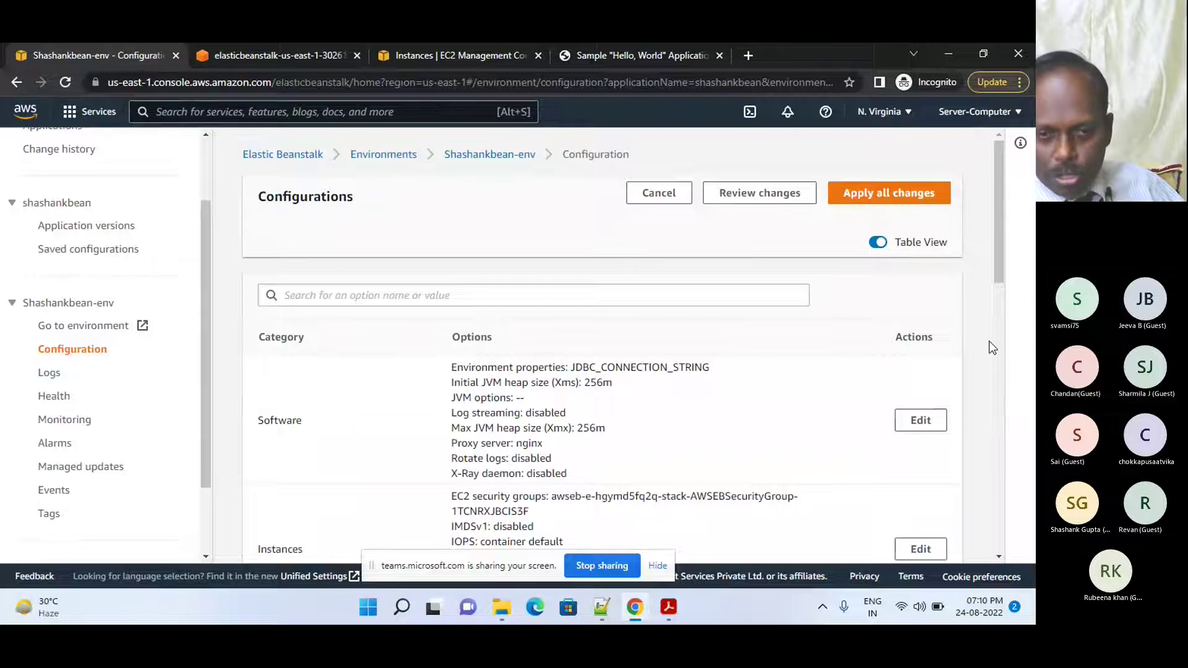
{"action": "left_click_drag", "start_coordinate": [998, 270], "coordinate": [1005, 358]}
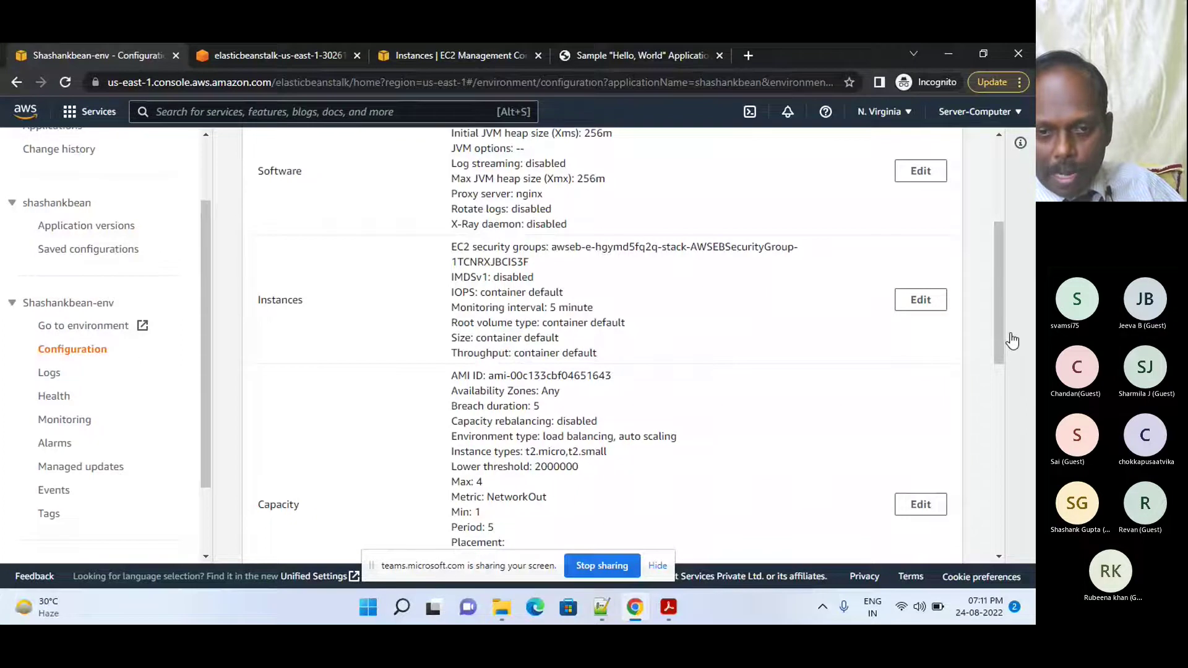
{"action": "left_click_drag", "start_coordinate": [997, 322], "coordinate": [1000, 377]}
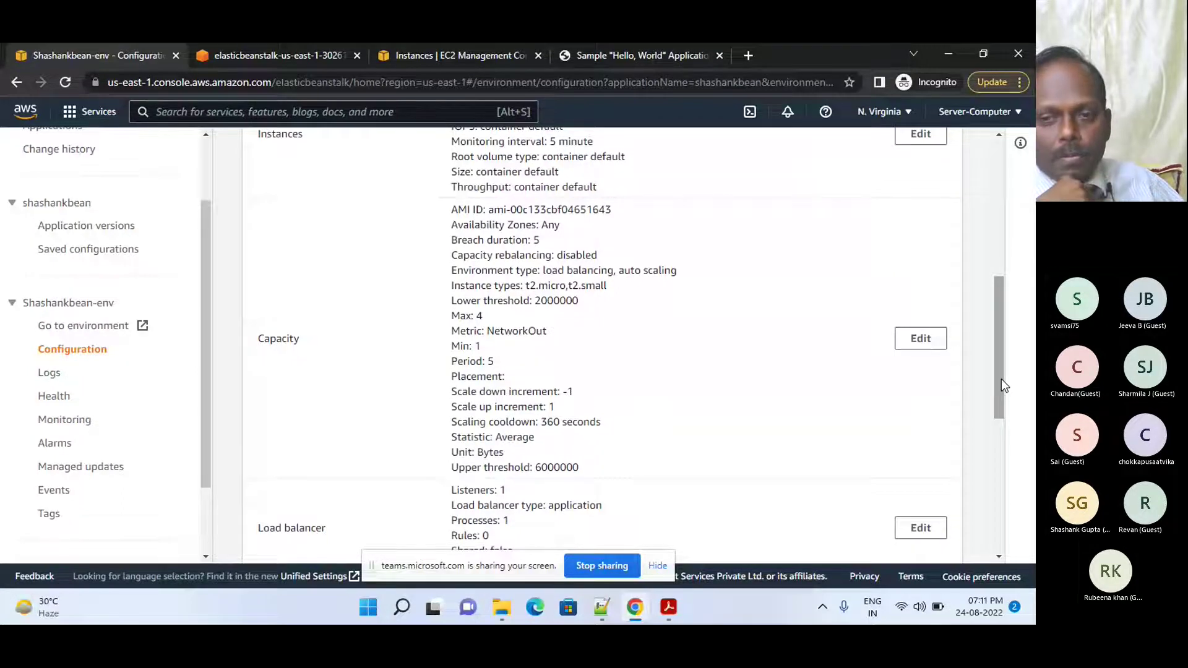
- Edit Capacity to remove t2.small, keeping t2.micro as the only instance type
{"action": "left_click", "coordinate": [908, 350]}
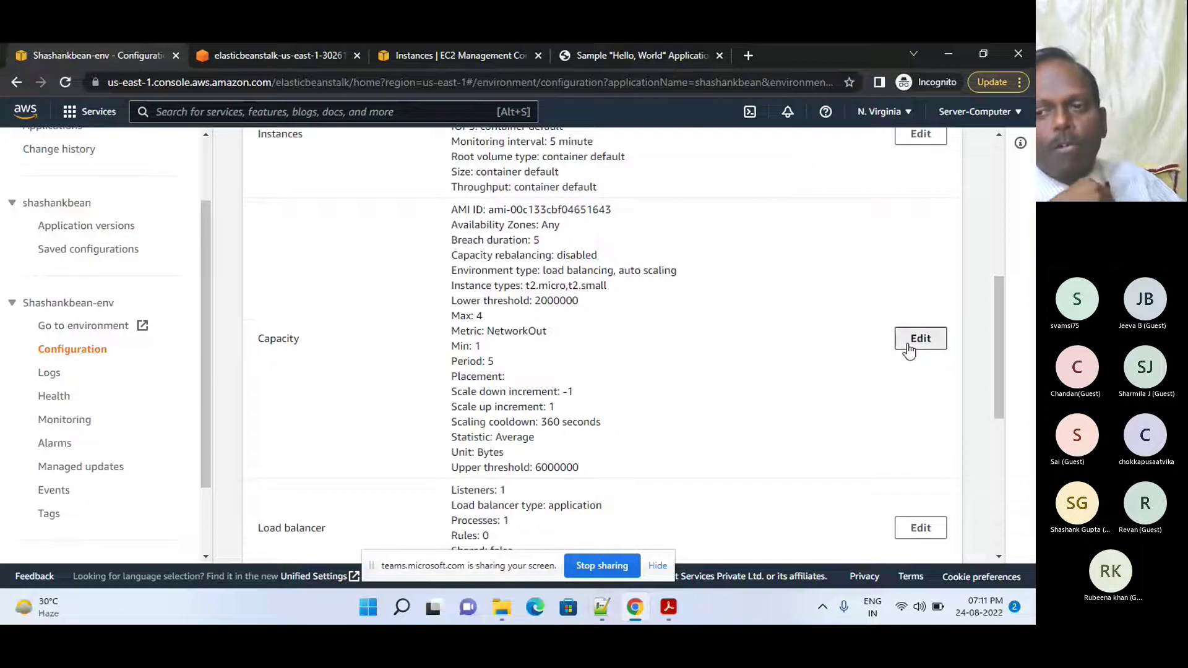
{"action": "left_click_drag", "start_coordinate": [1007, 249], "coordinate": [994, 166]}
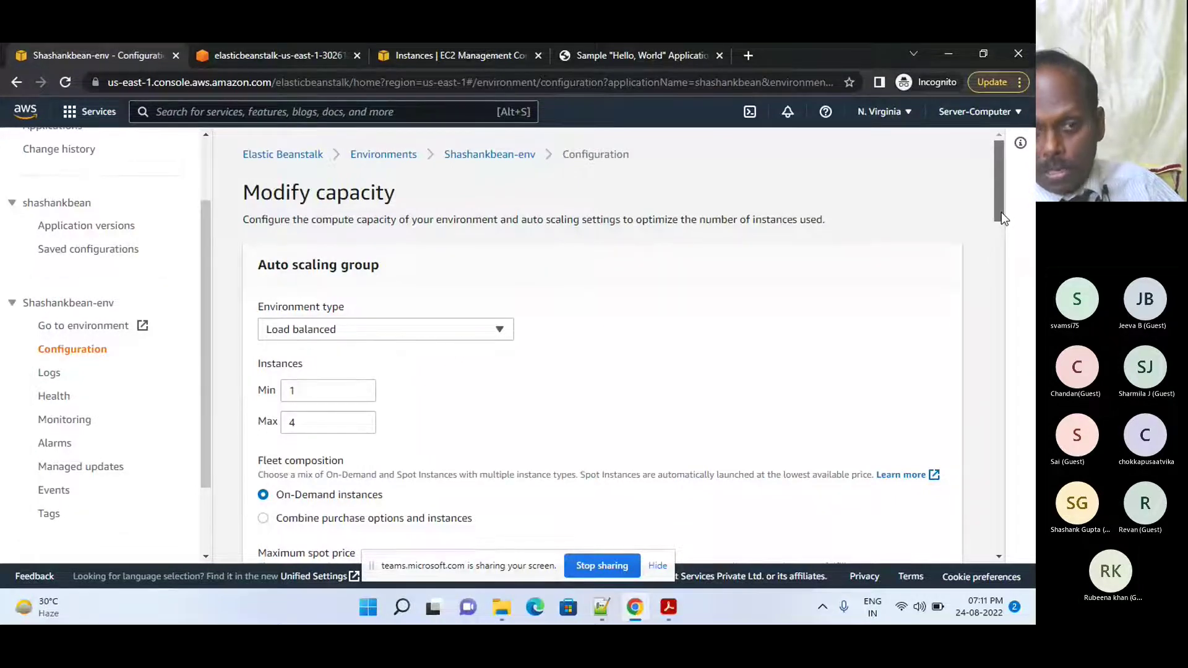
{"action": "left_click_drag", "start_coordinate": [1001, 213], "coordinate": [991, 328]}
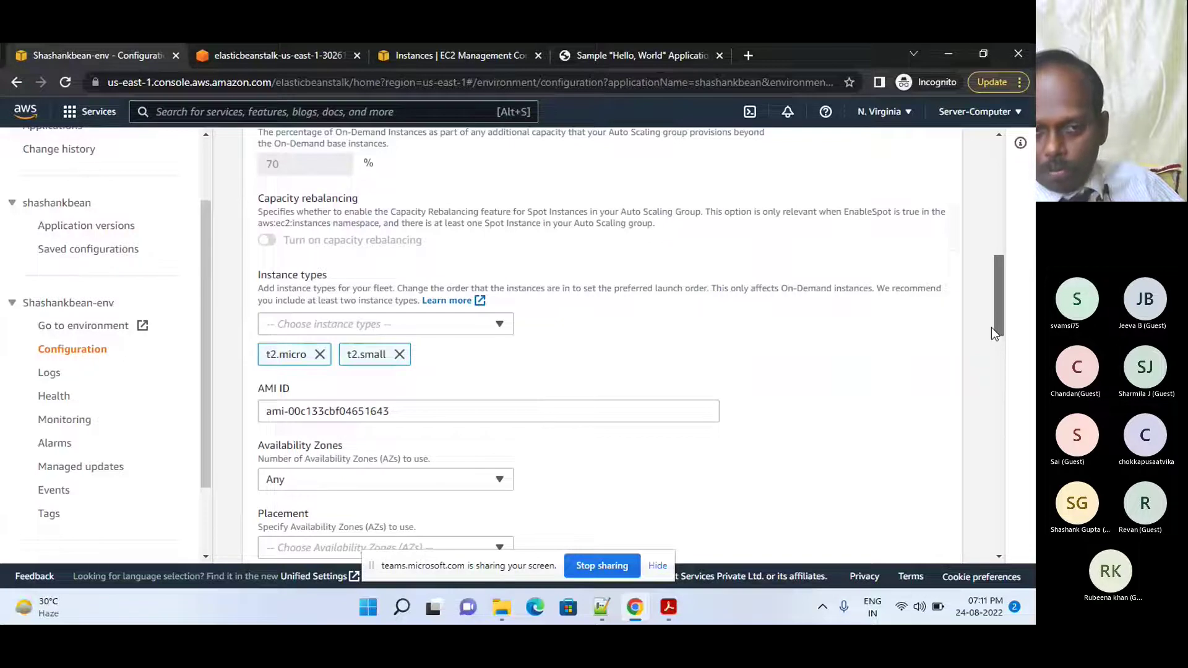
{"action": "left_click", "coordinate": [399, 354]}
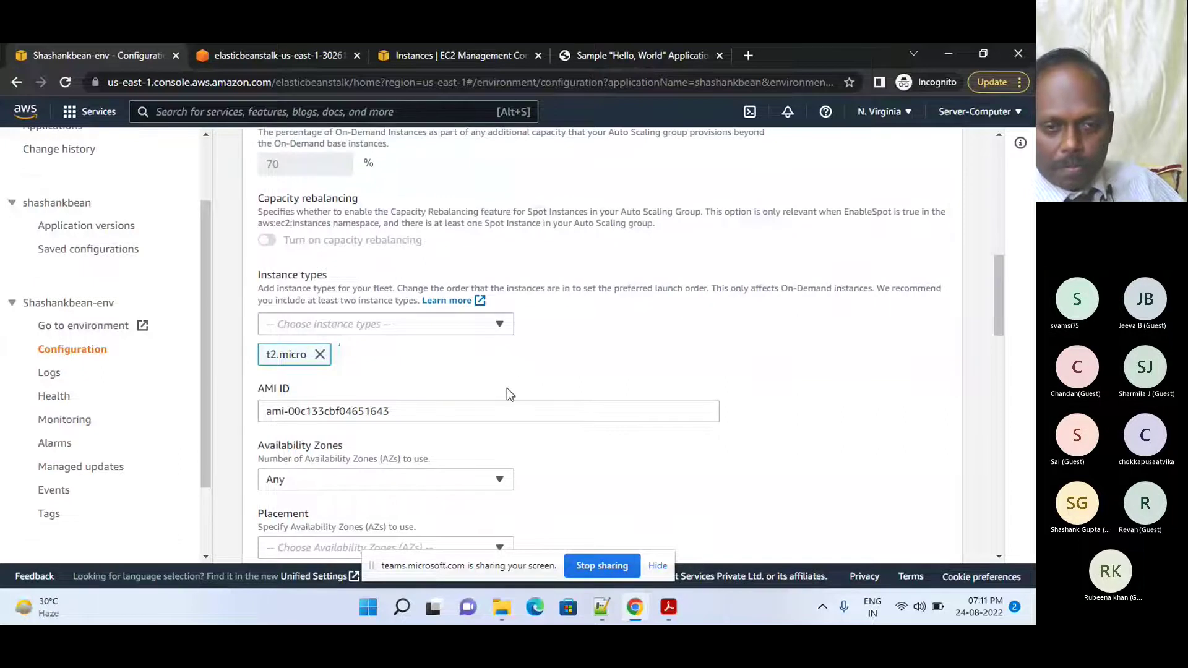
{"action": "left_click", "coordinate": [495, 329]}
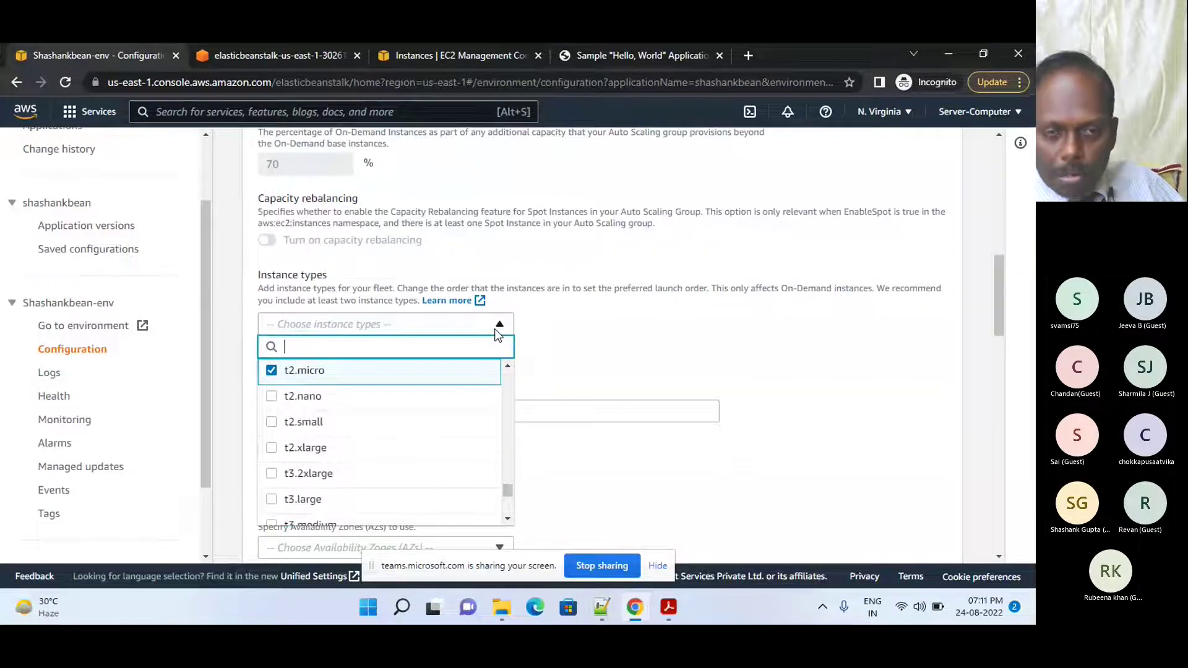
{"action": "left_click", "coordinate": [552, 334]}
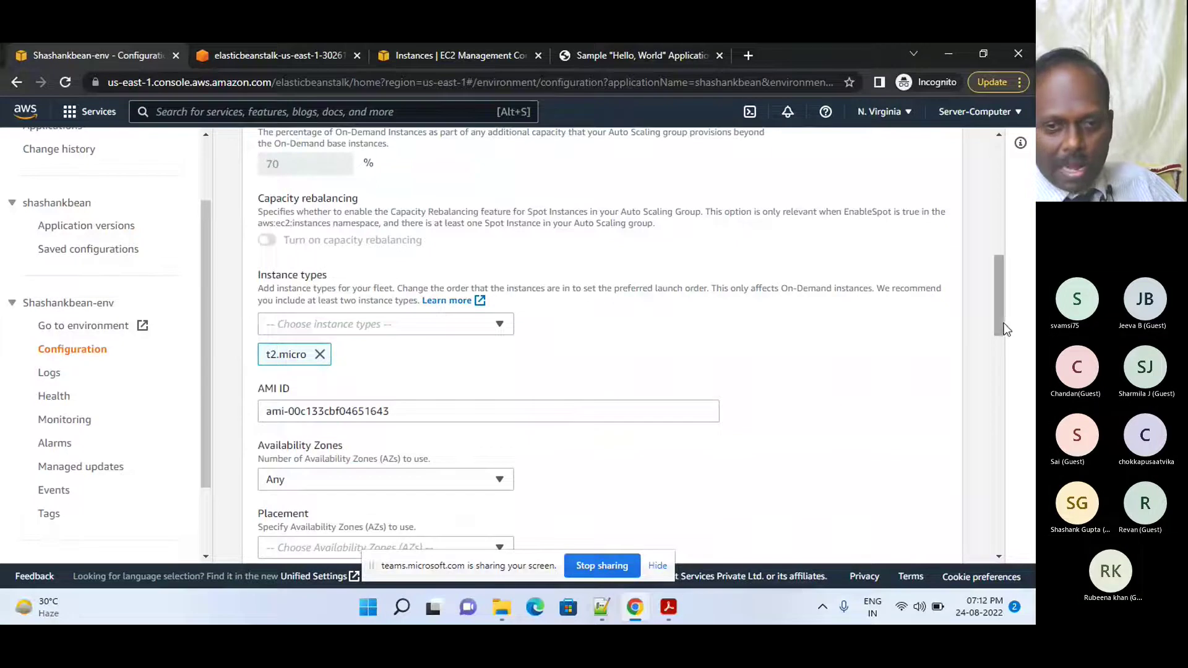
{"action": "left_click_drag", "start_coordinate": [1001, 318], "coordinate": [990, 347]}
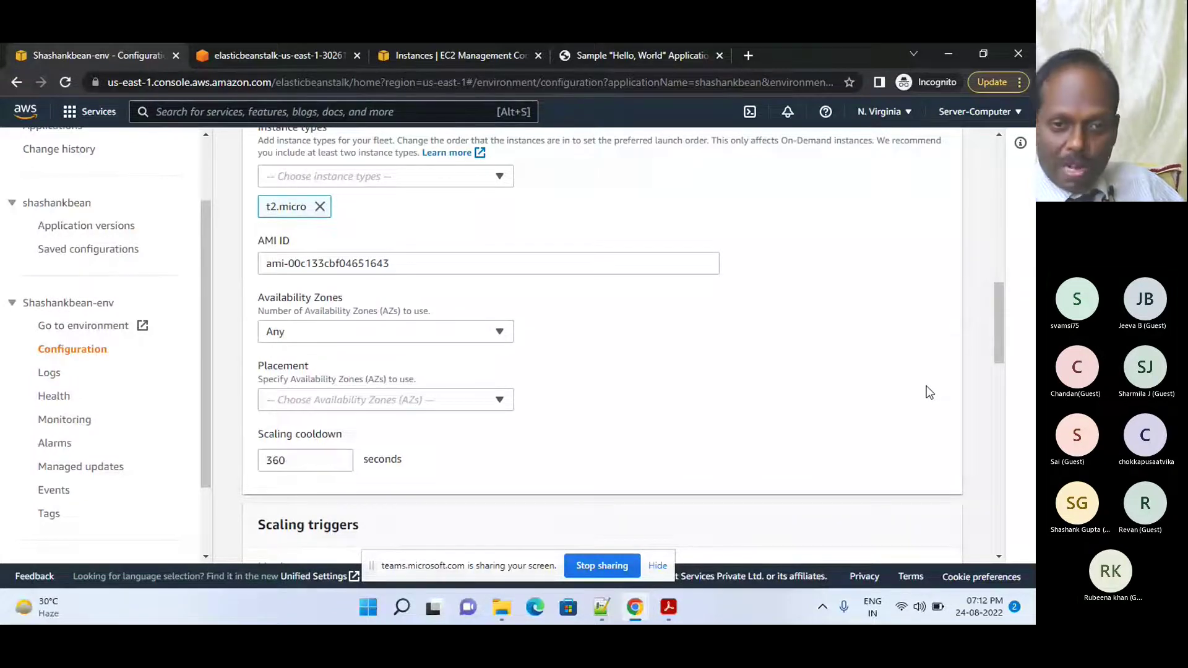
{"action": "left_click_drag", "start_coordinate": [1000, 346], "coordinate": [1000, 355]}
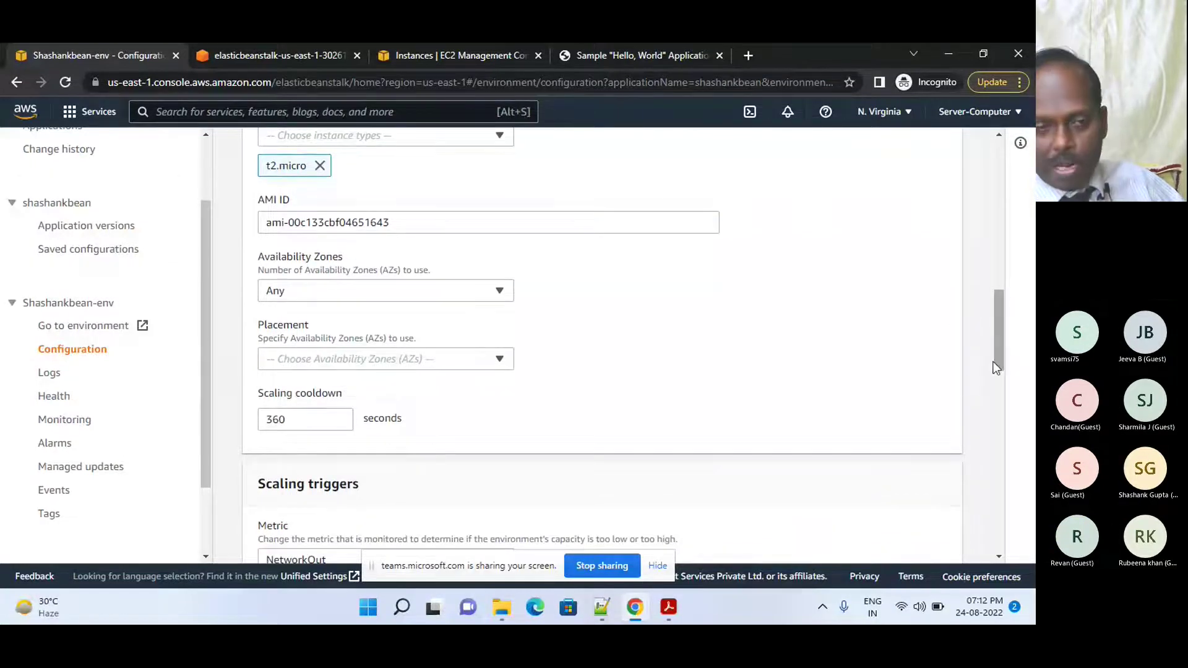
{"action": "left_click_drag", "start_coordinate": [1001, 337], "coordinate": [993, 397]}
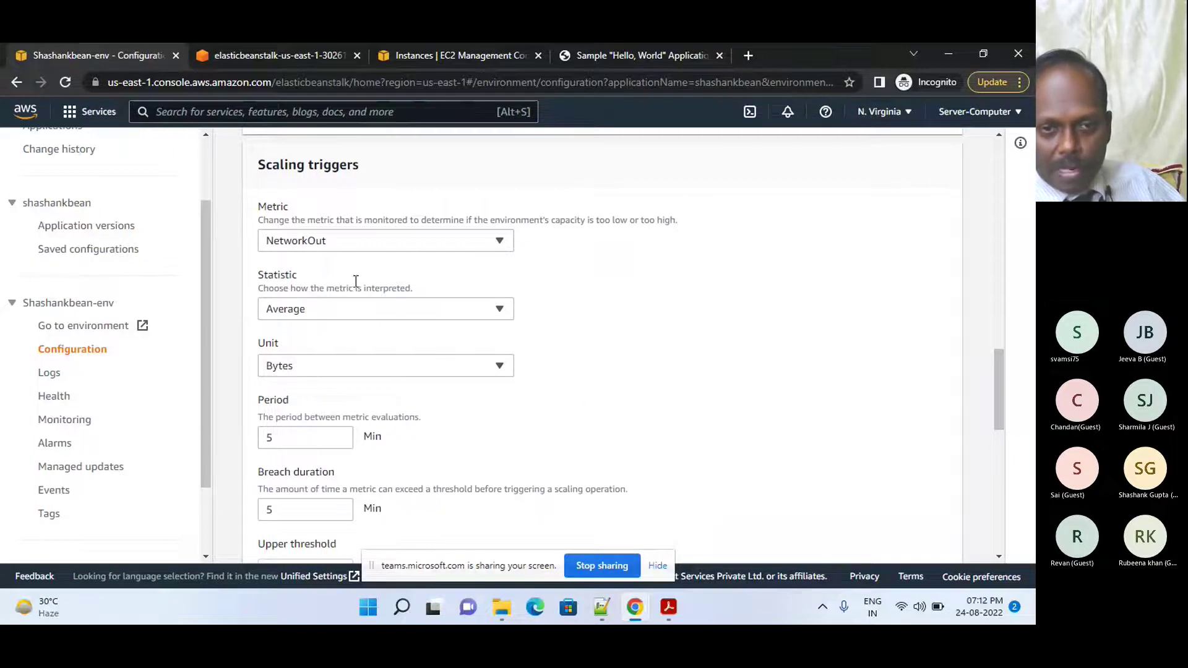
- Set the scaling trigger metric to CPUUtilization
{"action": "left_click", "coordinate": [399, 246]}
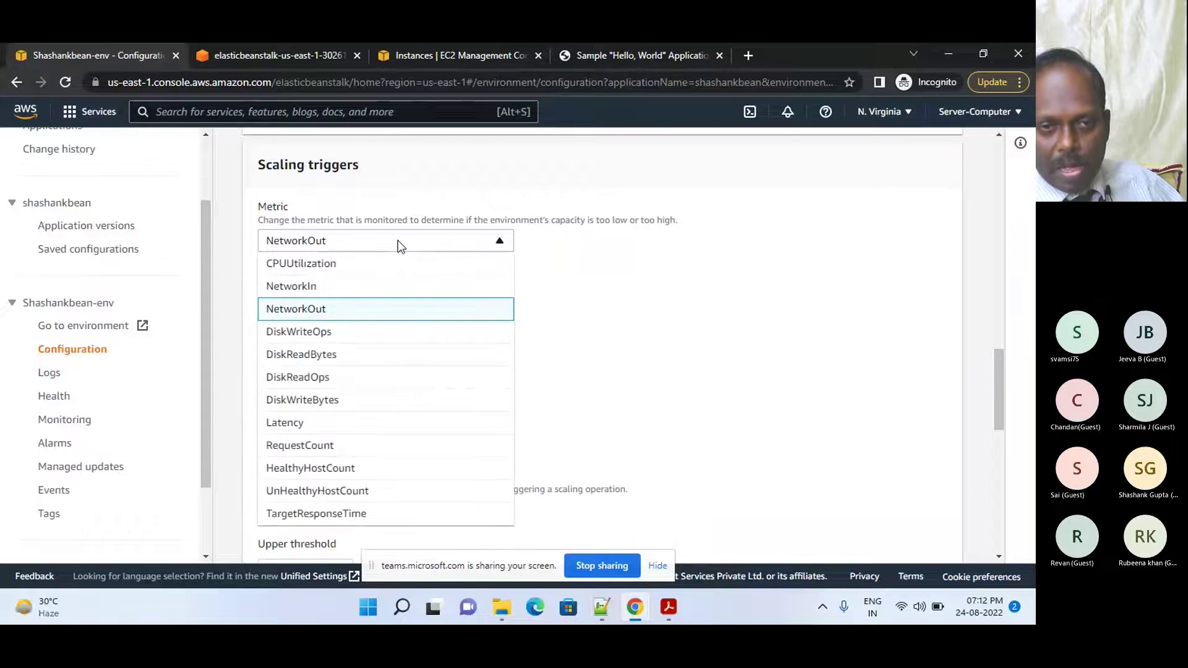
{"action": "left_click", "coordinate": [357, 266]}
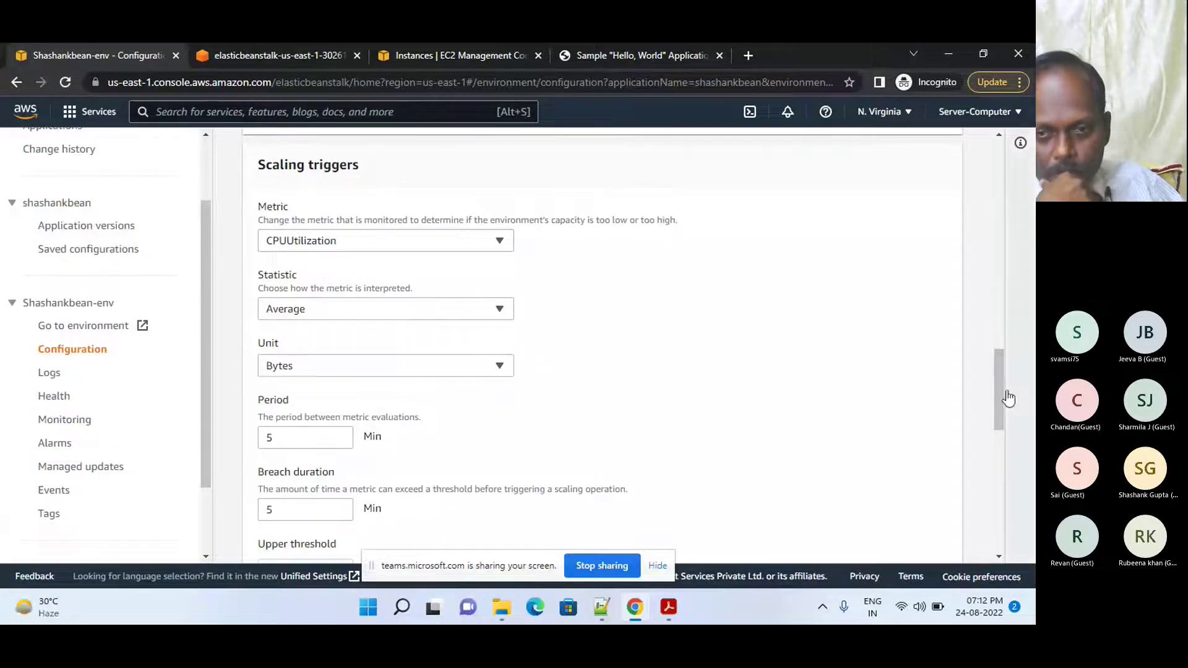
{"action": "left_click_drag", "start_coordinate": [1001, 403], "coordinate": [1006, 444]}
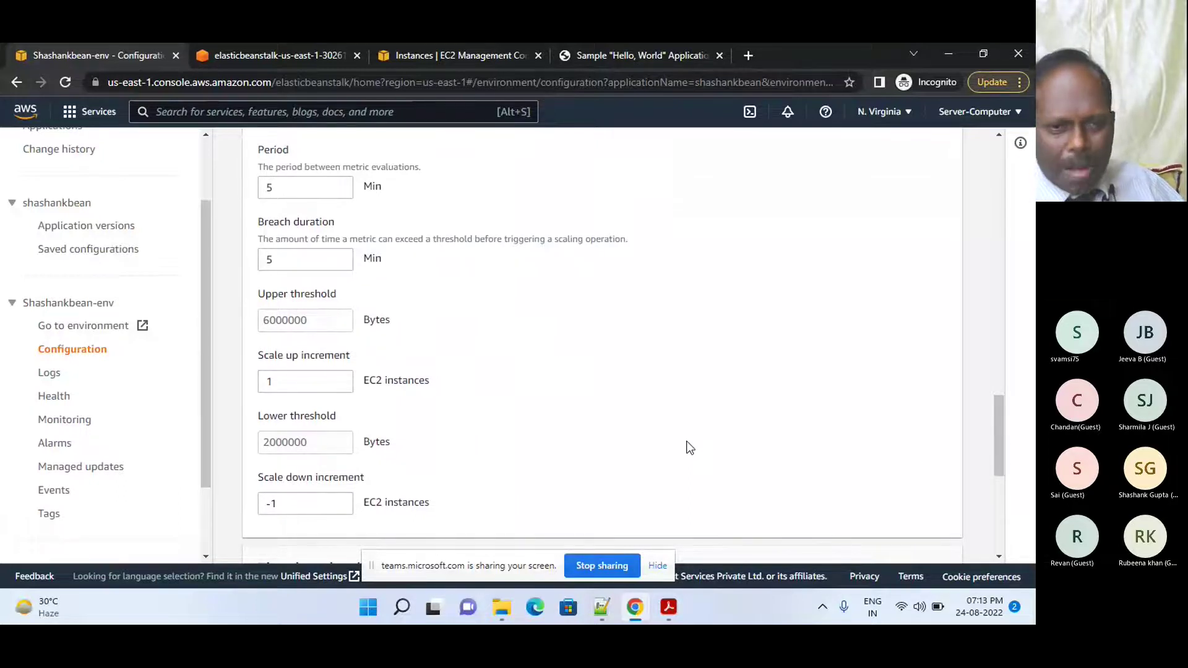
{"action": "left_click_drag", "start_coordinate": [998, 436], "coordinate": [986, 513]}
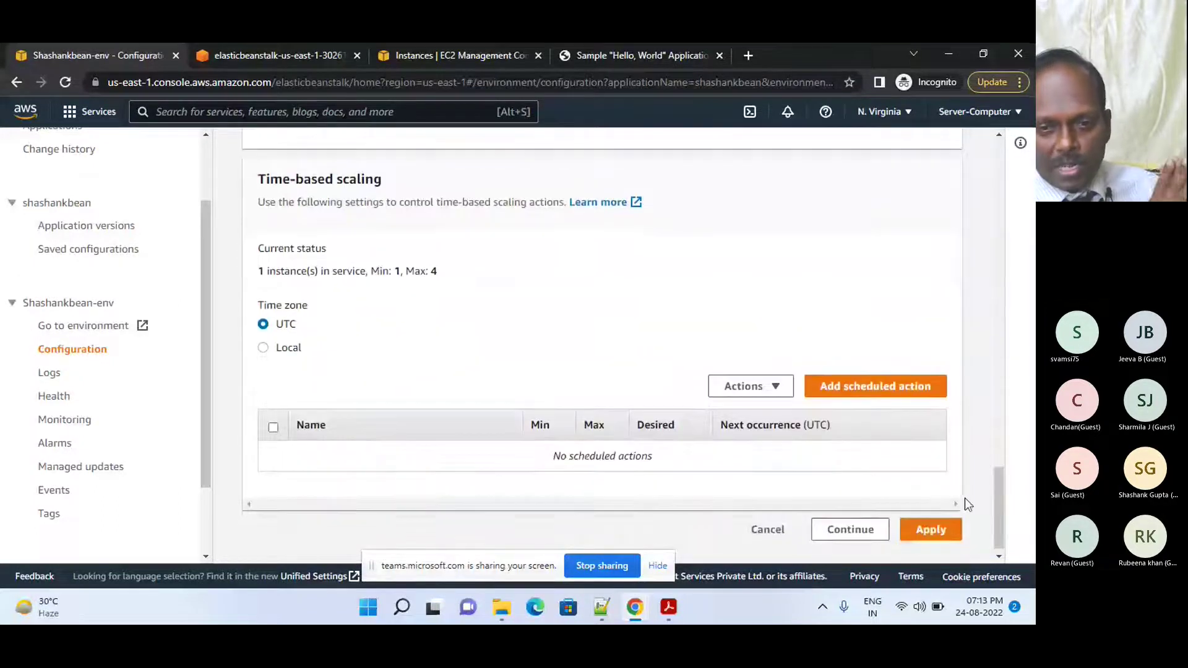
- On the environment's Logs page, request Full Logs
{"action": "left_click", "coordinate": [49, 374]}
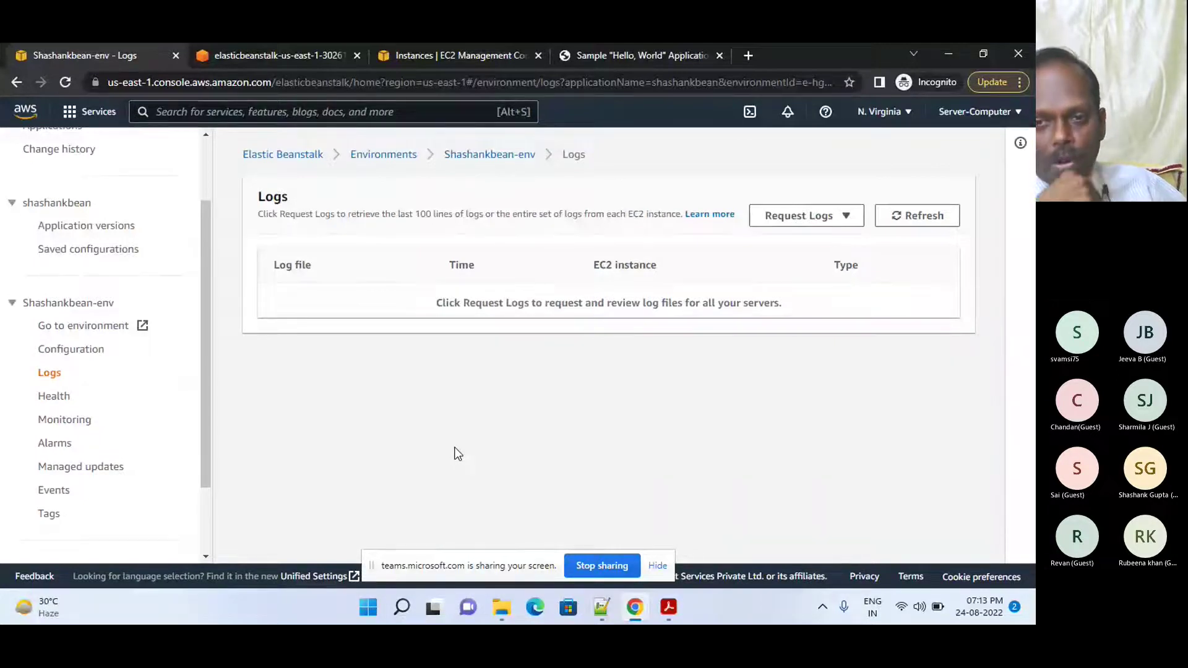
{"action": "left_click", "coordinate": [792, 229]}
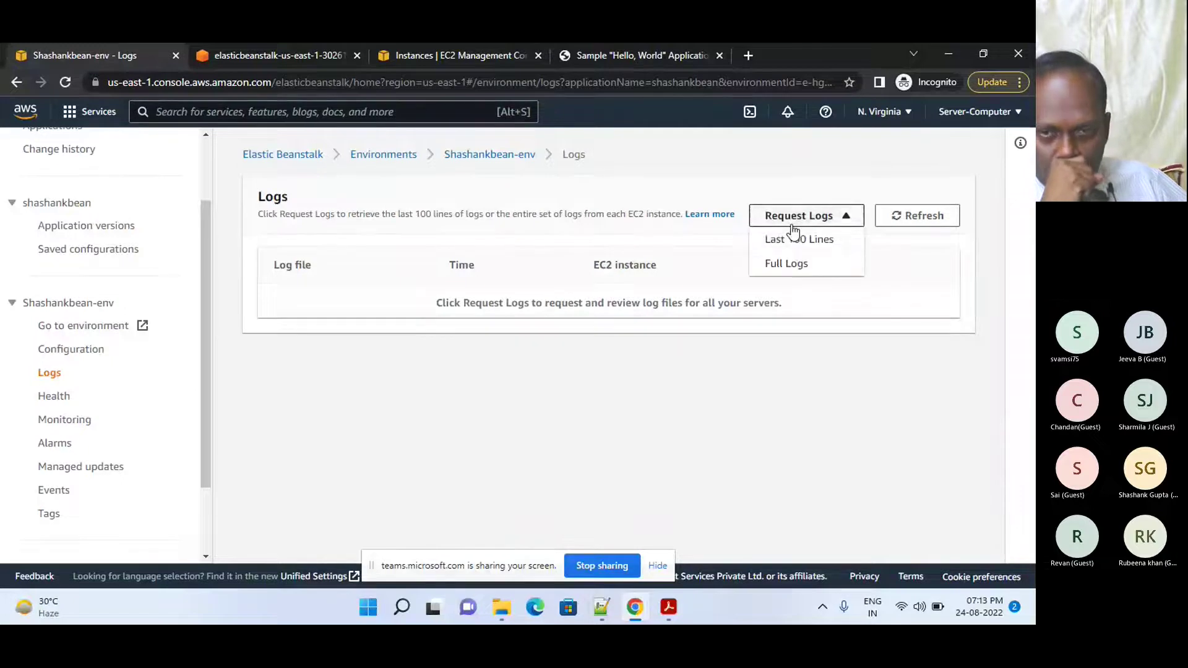
{"action": "left_click", "coordinate": [789, 261]}
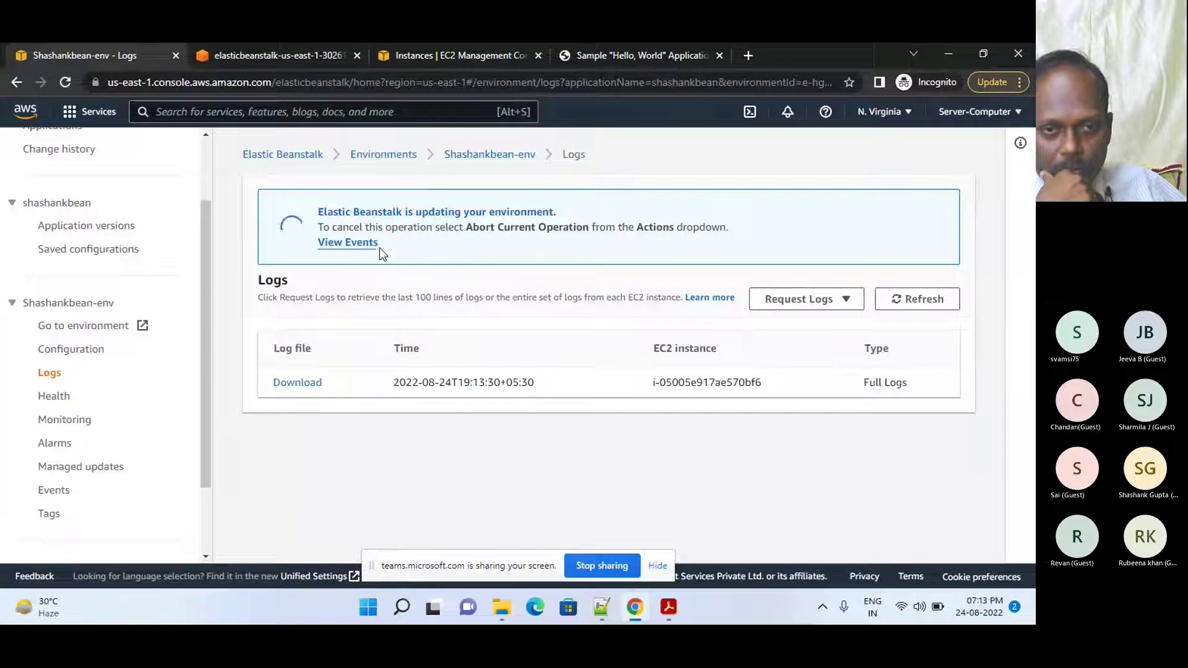
- Download the Full Logs bundle and show the BundleLogs zip in its folder
{"action": "left_click", "coordinate": [295, 384]}
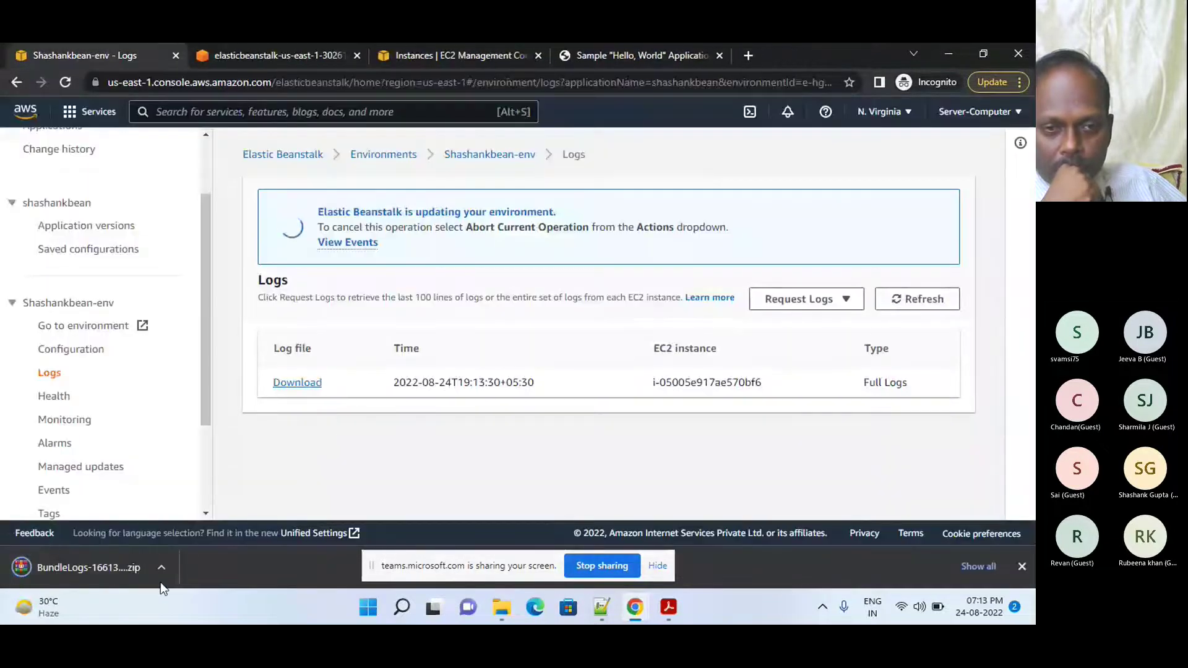
{"action": "left_click", "coordinate": [160, 568]}
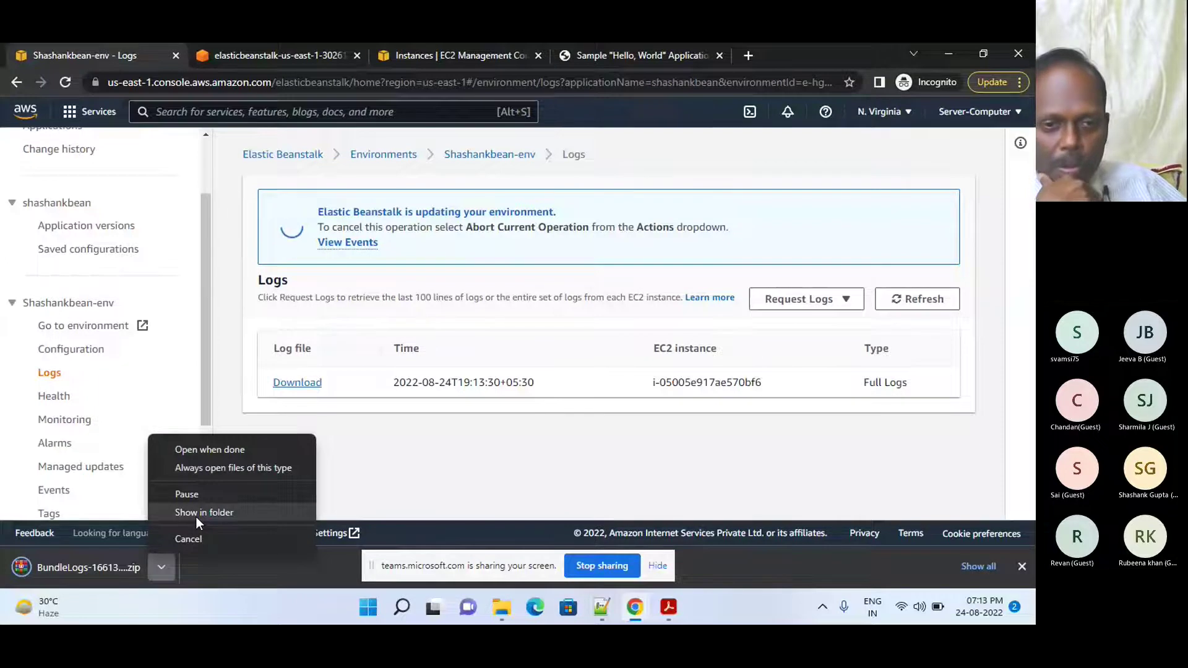
{"action": "left_click", "coordinate": [196, 514]}
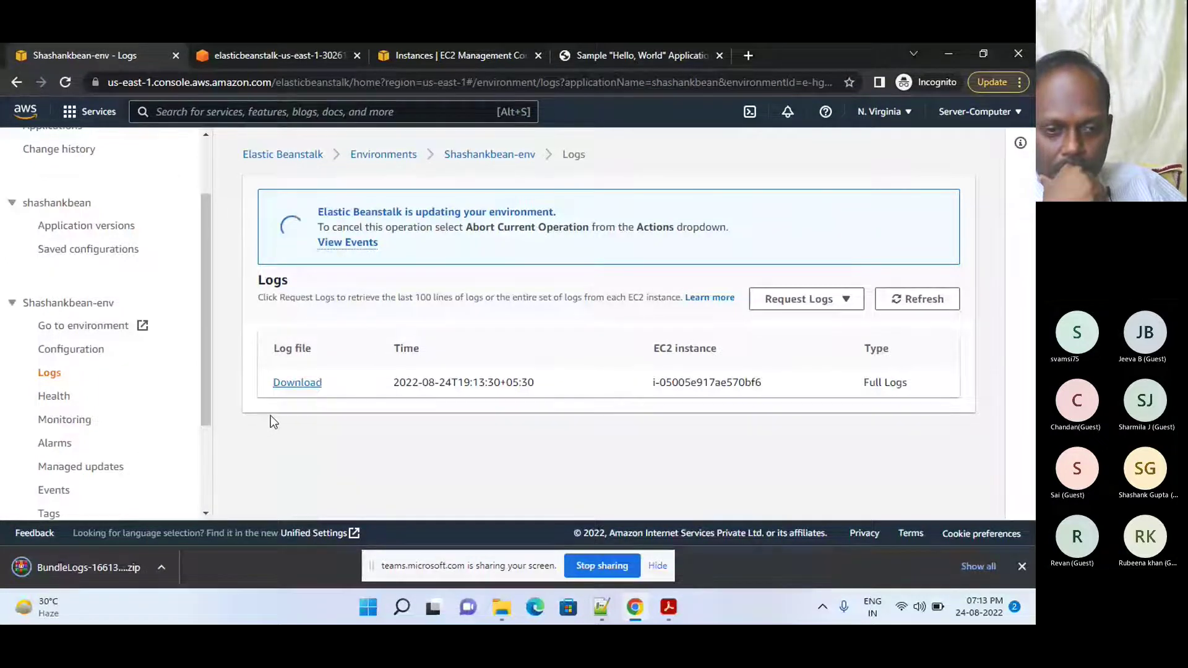
{"action": "left_click", "coordinate": [158, 567]}
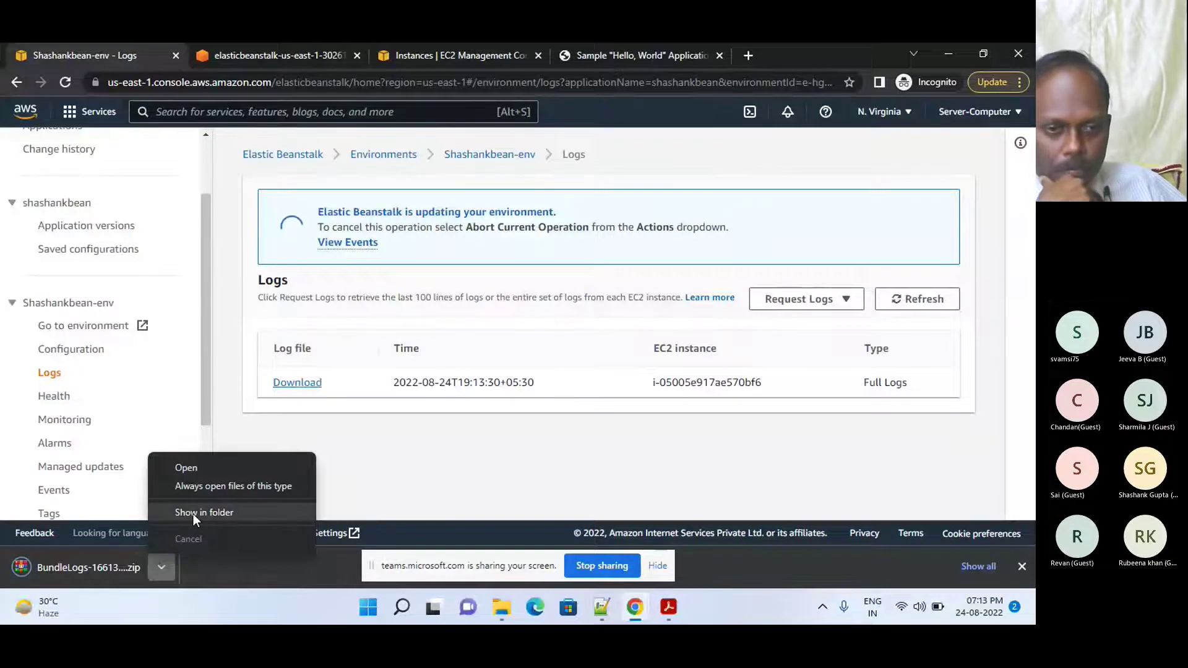
{"action": "left_click", "coordinate": [194, 514]}
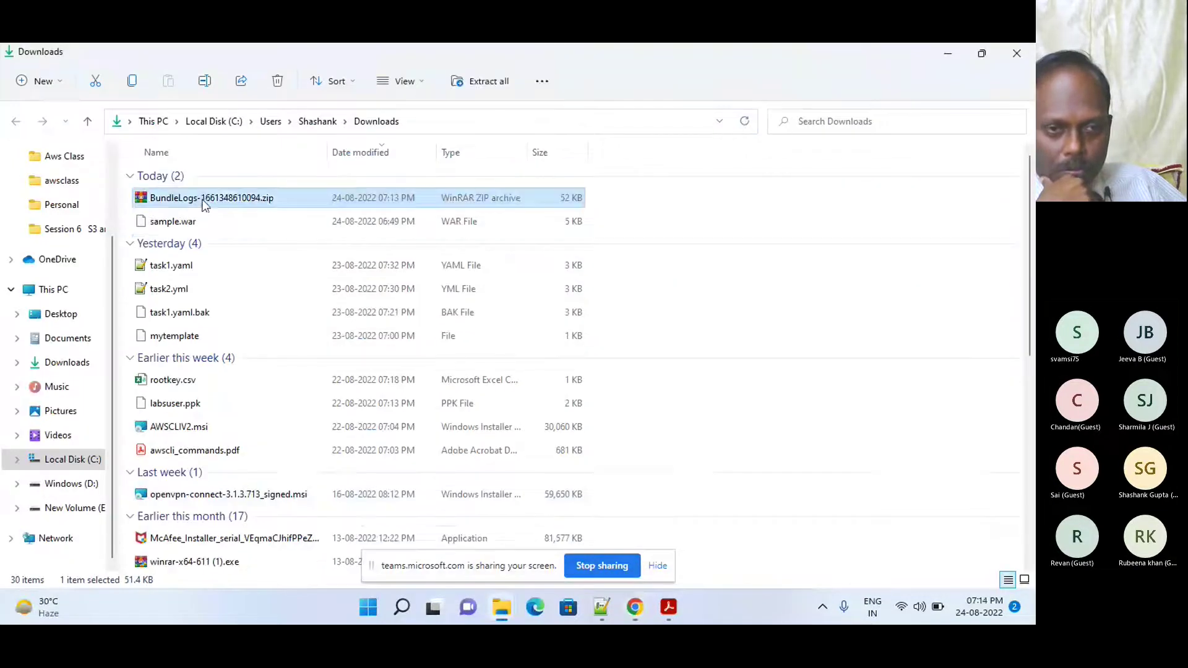
- Open BundleLogs-1661348610094.zip with WinRAR archiver from its context menu
{"action": "right_click", "coordinate": [201, 207]}
{"action": "mouse_move", "coordinate": [247, 276]}
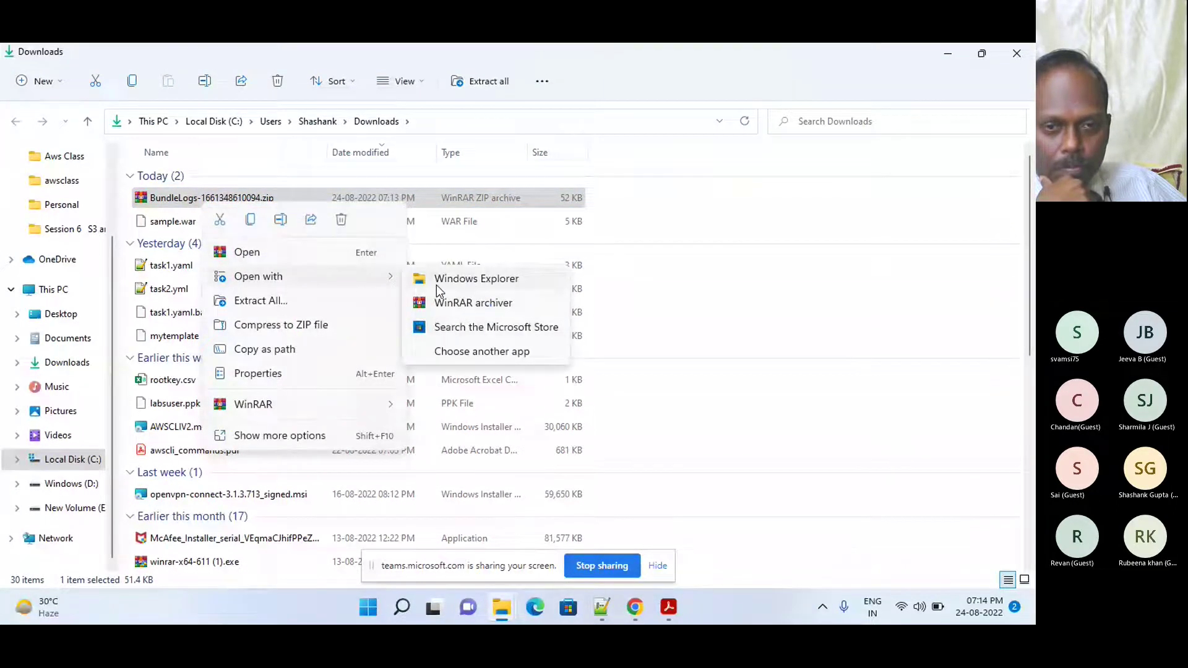
{"action": "left_click", "coordinate": [453, 306]}
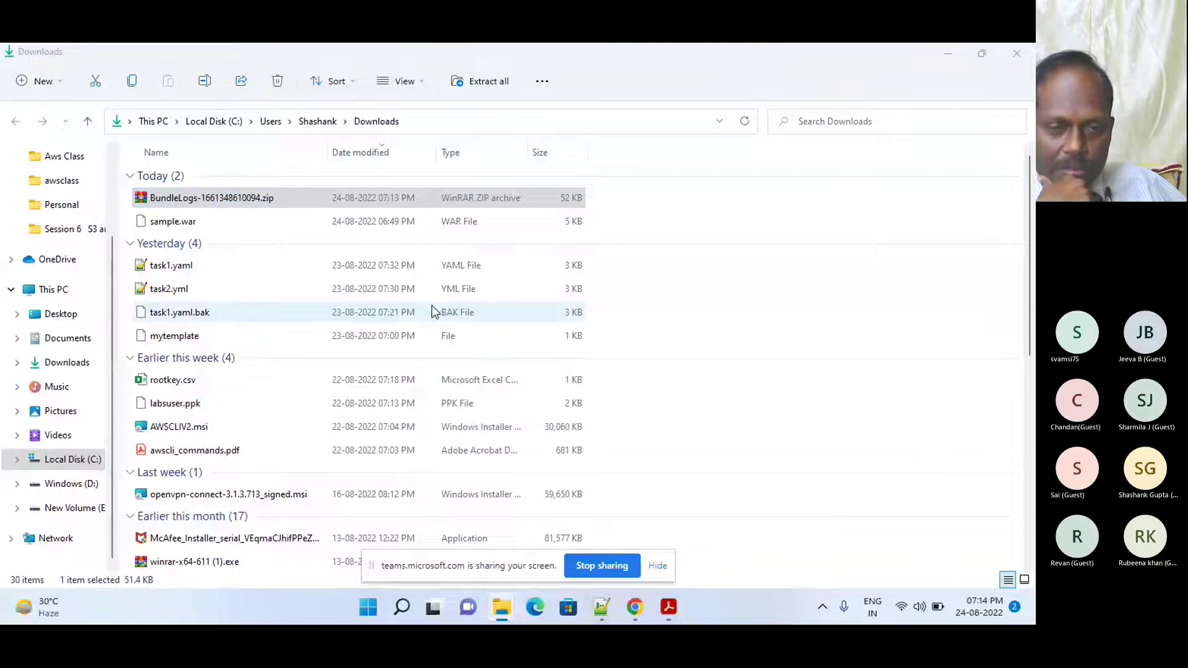
- In maximized WinRAR, browse var\log and the tomcat folder, then minimize WinRAR
{"action": "double_click", "coordinate": [150, 310]}
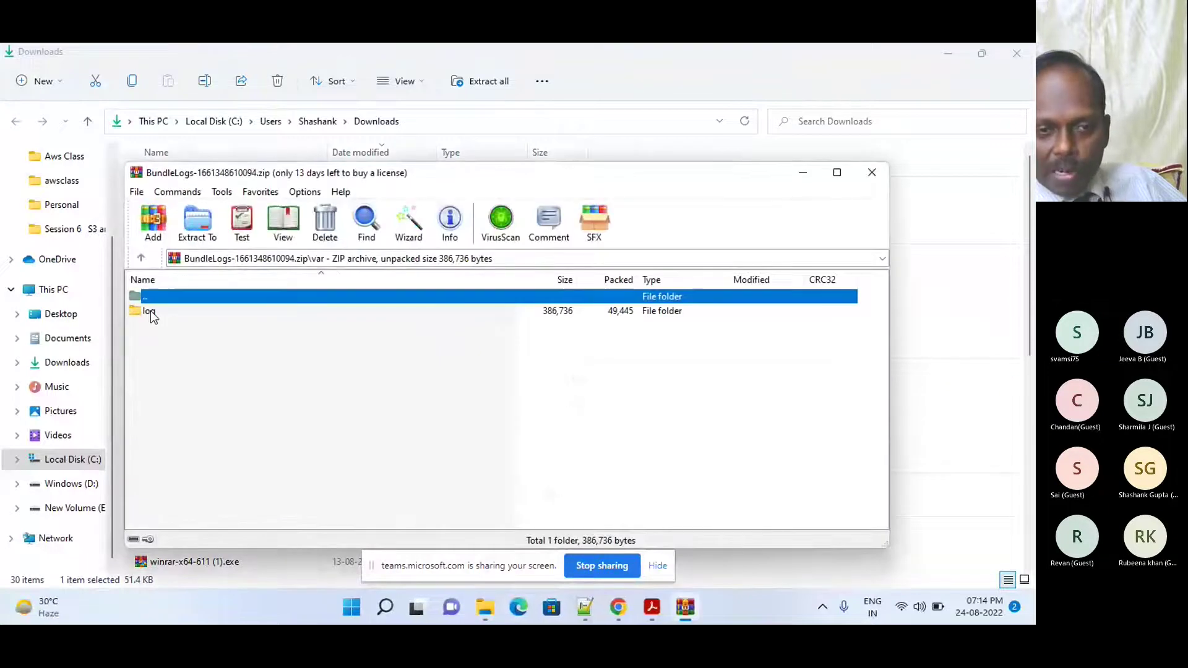
{"action": "double_click", "coordinate": [153, 314]}
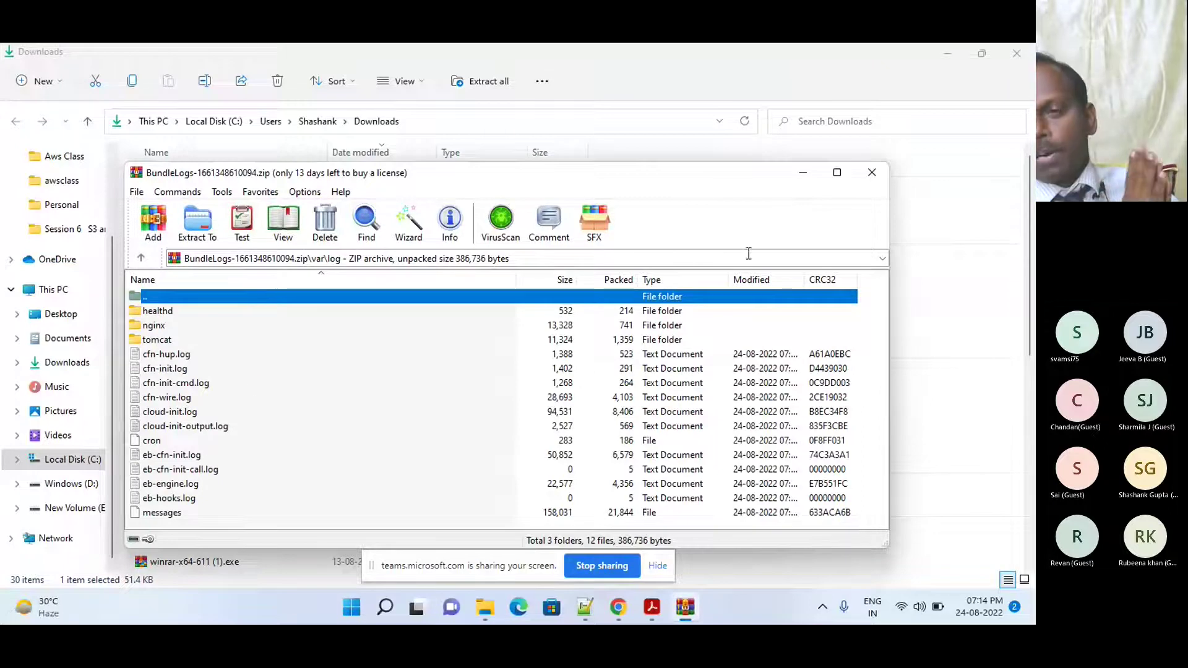
{"action": "left_click", "coordinate": [836, 175]}
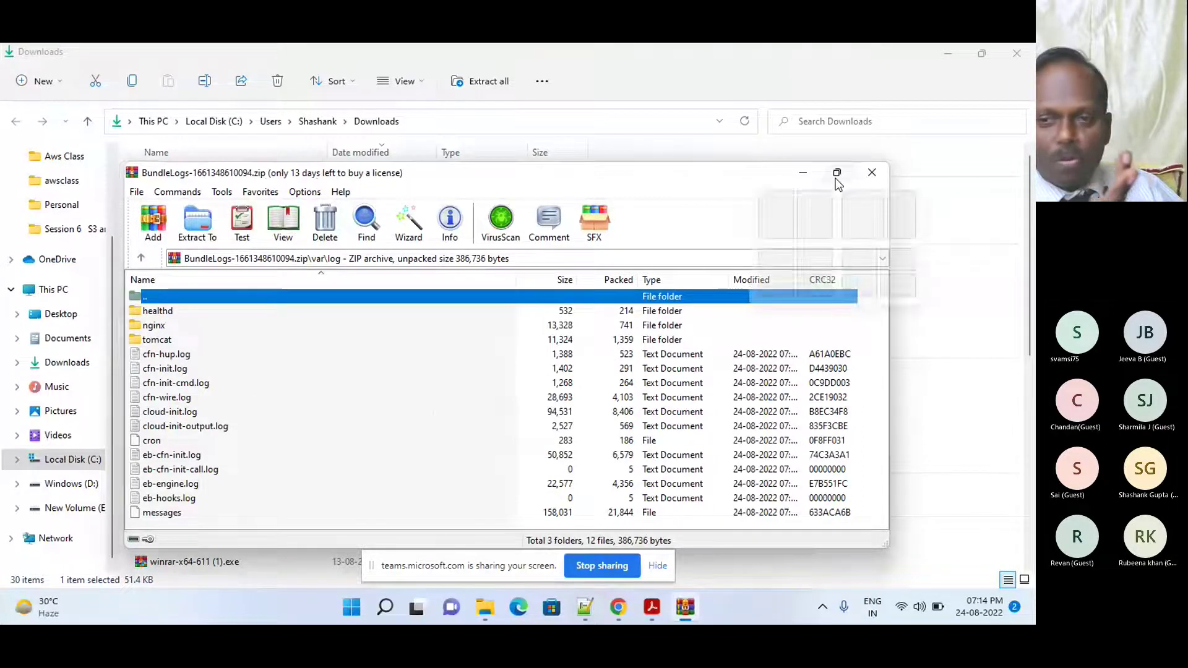
{"action": "left_click", "coordinate": [32, 217]}
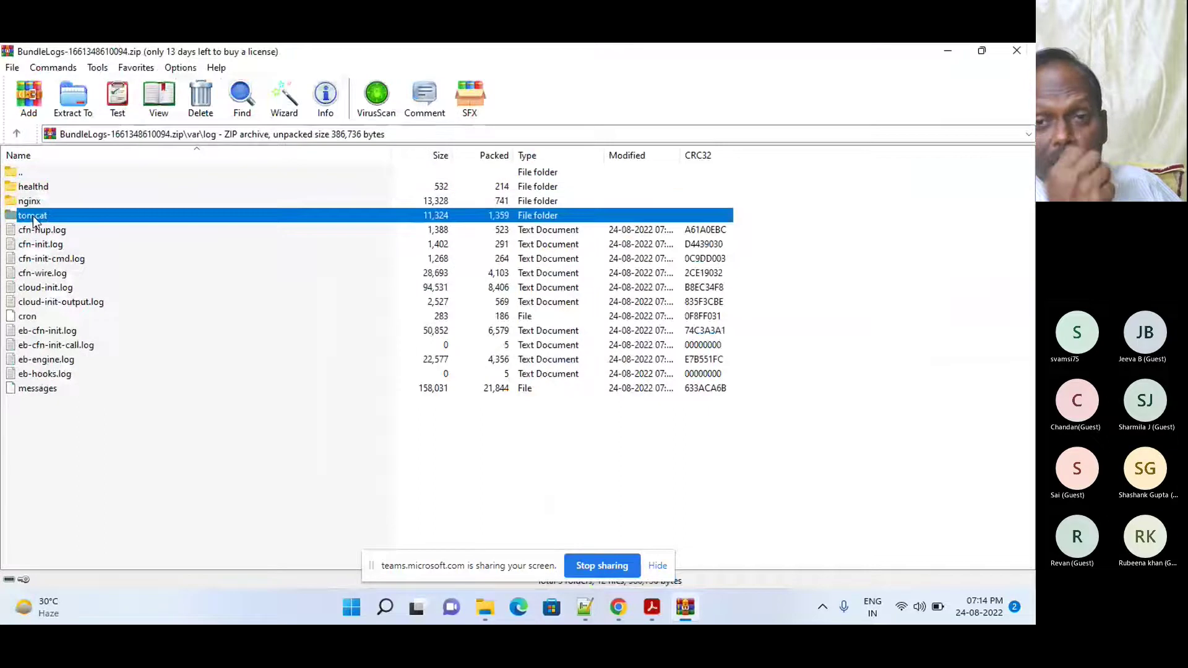
{"action": "double_click", "coordinate": [33, 216]}
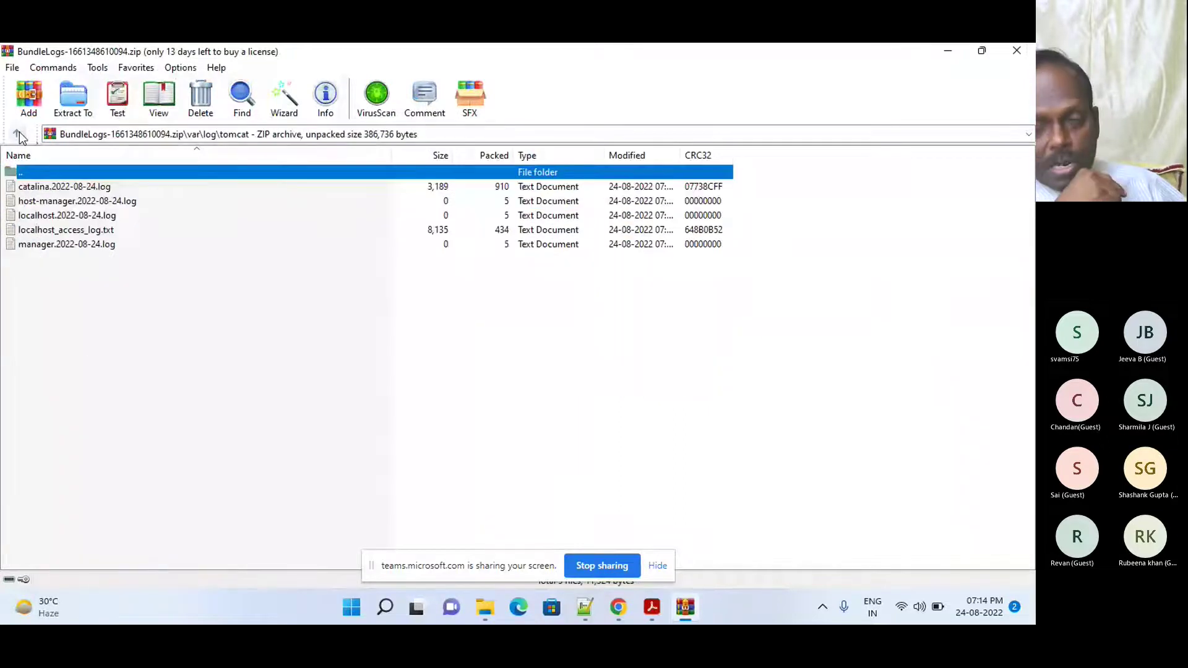
{"action": "left_click", "coordinate": [19, 133]}
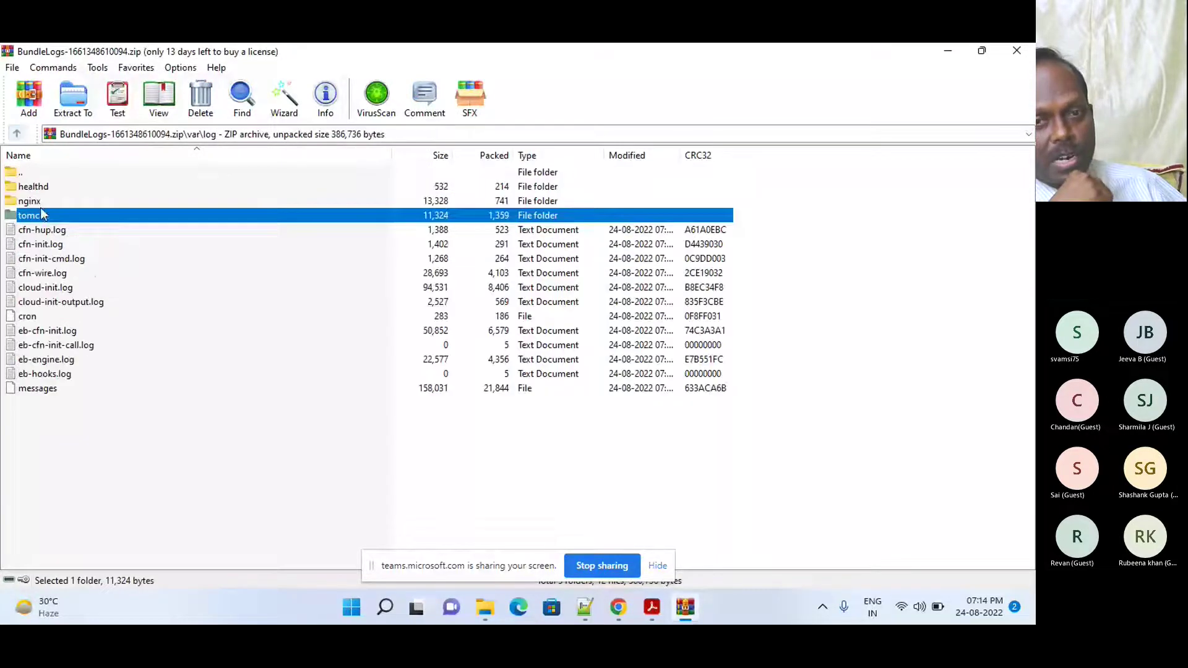
{"action": "left_click", "coordinate": [948, 54]}
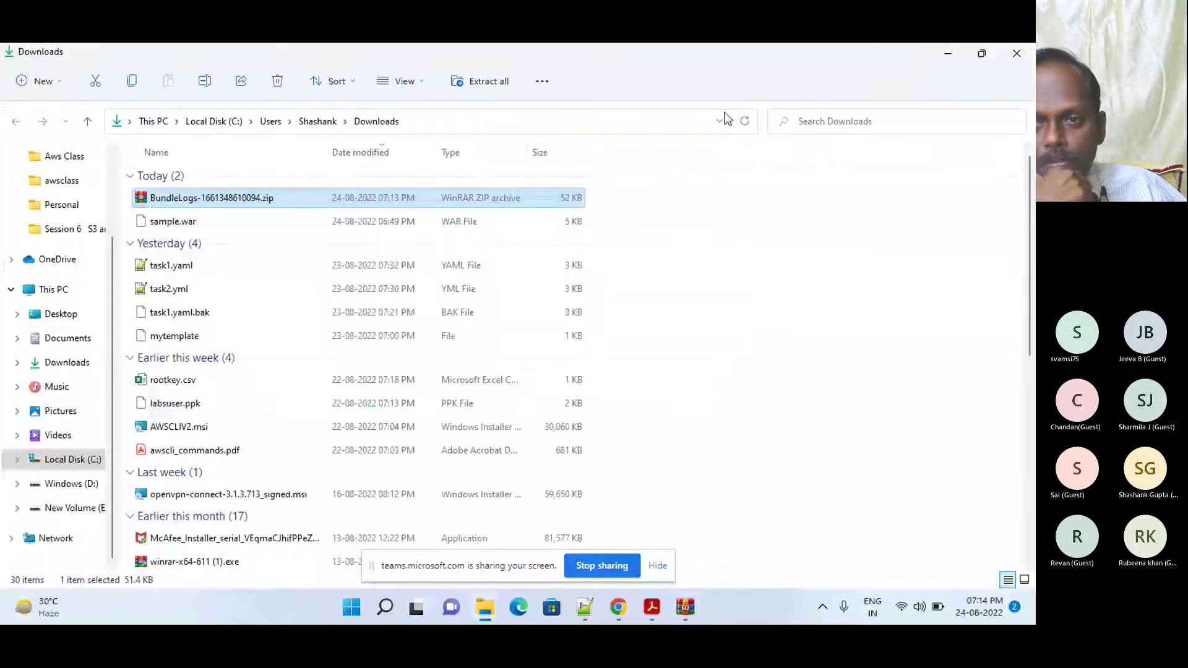
- Minimize File Explorer and view Shashankbean-env's Health page showing instance i-05005e917ae570bf6 as Ok
{"action": "left_click", "coordinate": [950, 55]}
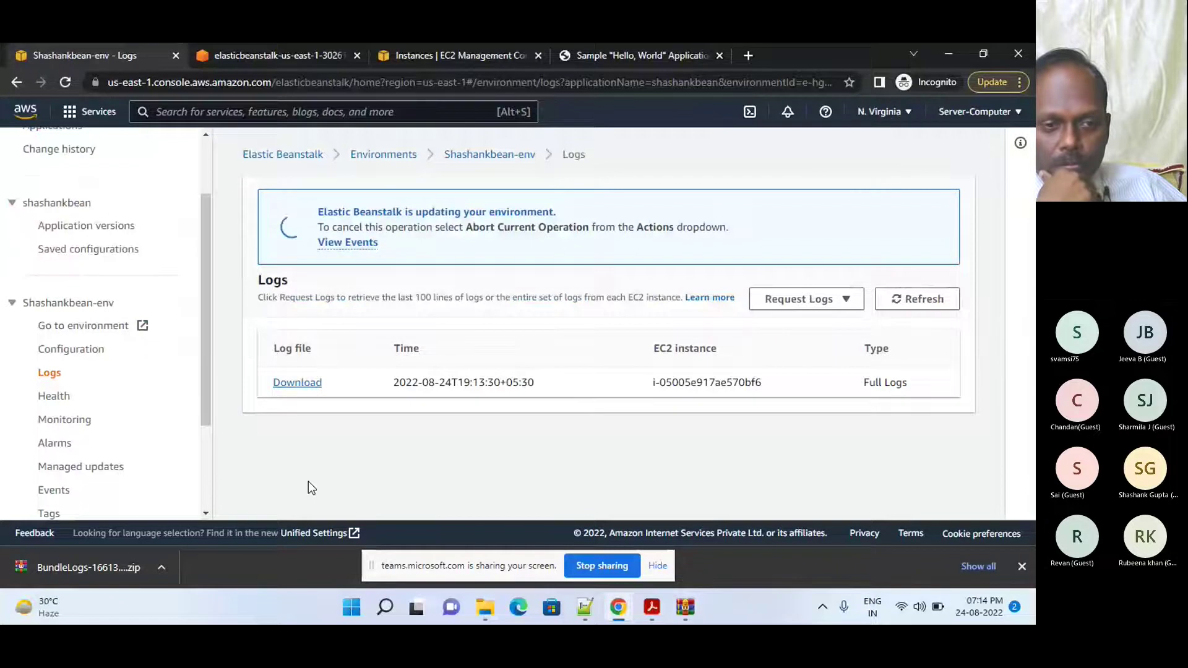
{"action": "left_click", "coordinate": [54, 397]}
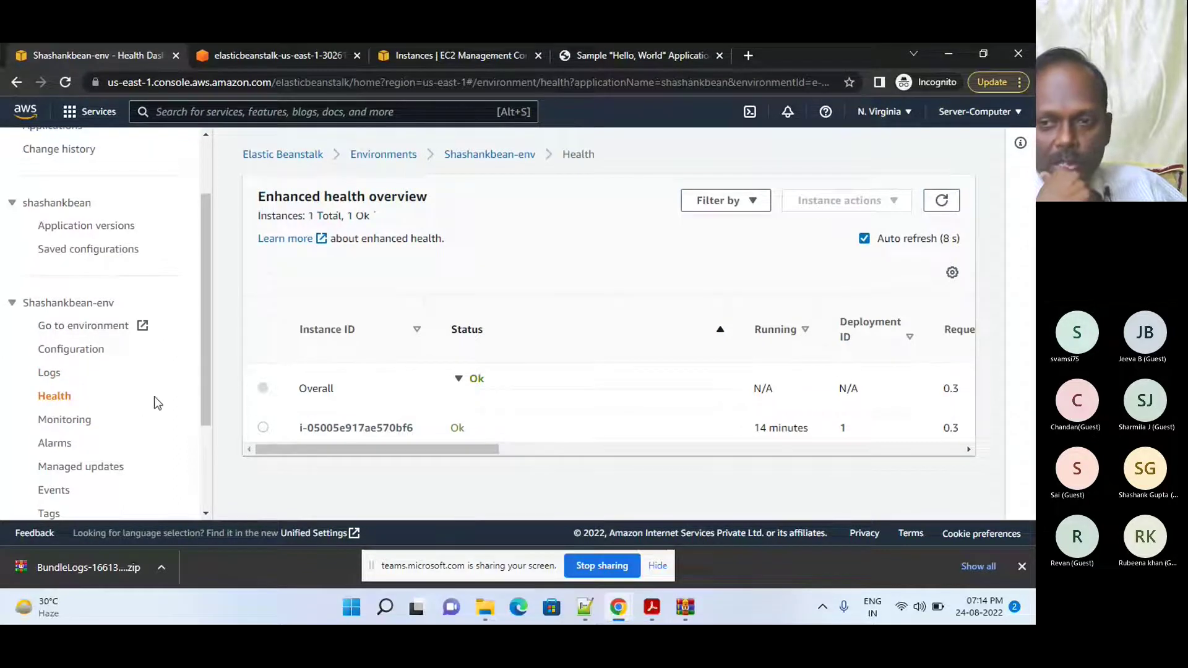
{"action": "left_click", "coordinate": [74, 421]}
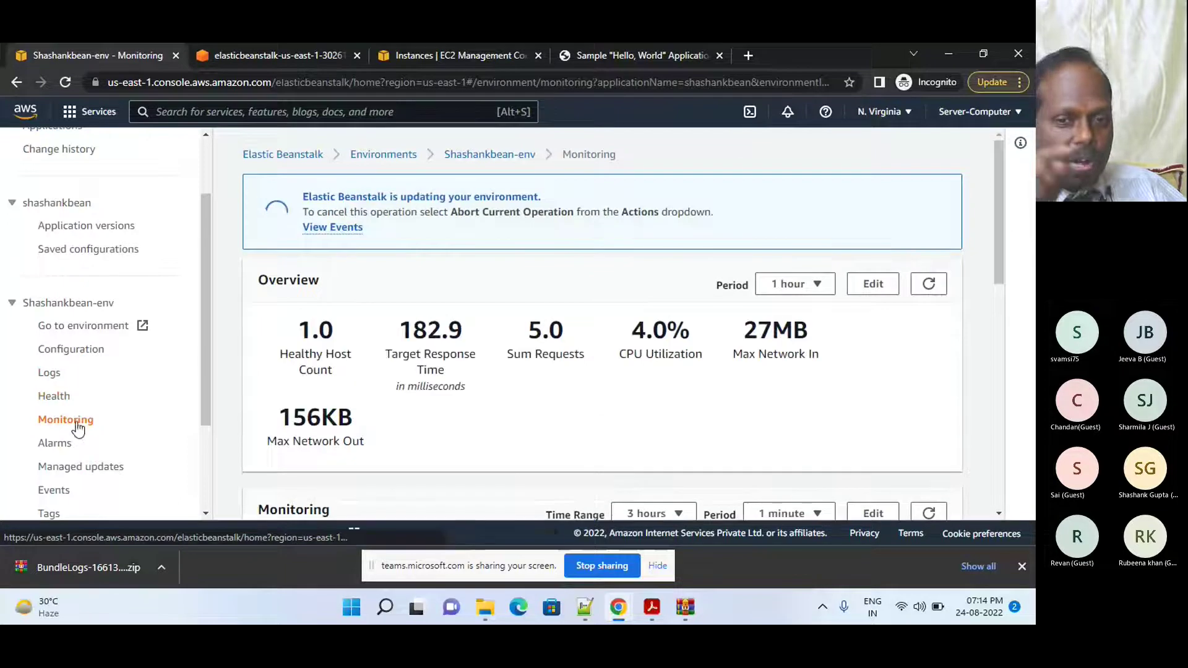
{"action": "left_click_drag", "start_coordinate": [999, 249], "coordinate": [1003, 291]}
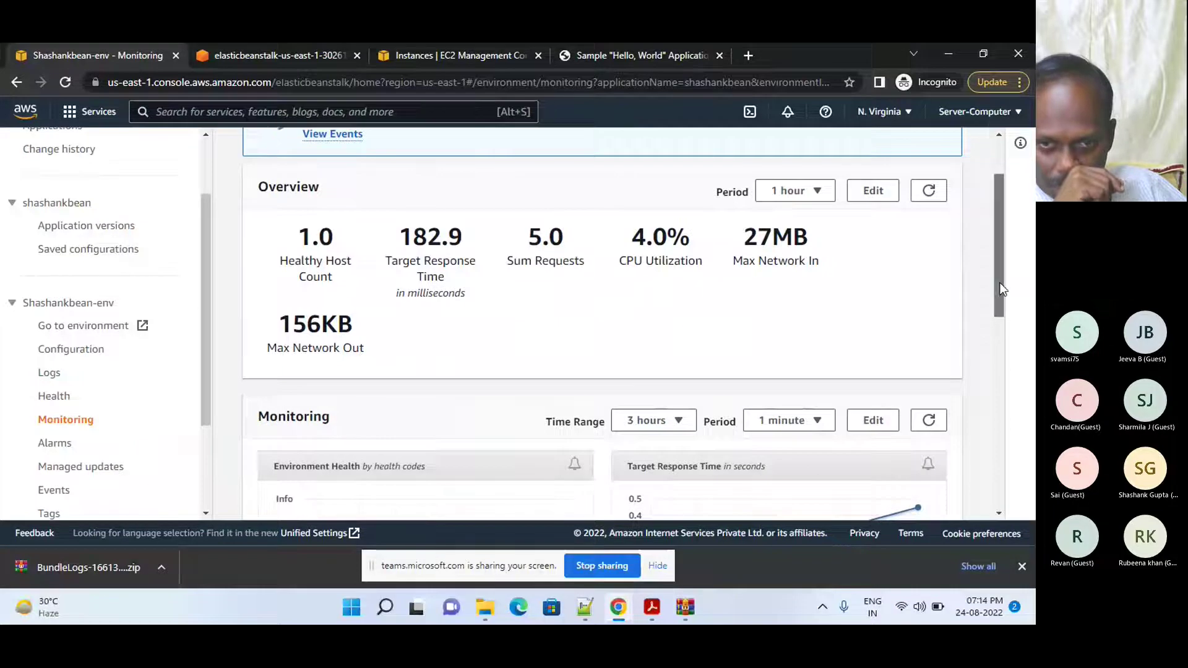
{"action": "left_click_drag", "start_coordinate": [998, 279], "coordinate": [1005, 318]}
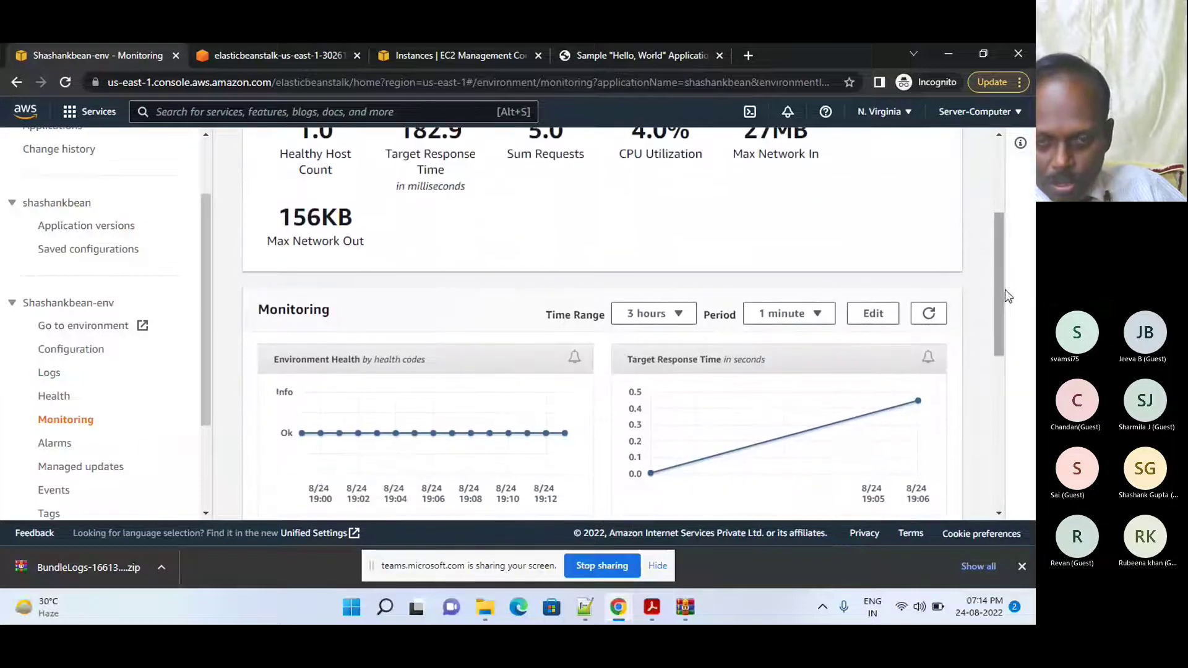
{"action": "left_click_drag", "start_coordinate": [1002, 295], "coordinate": [992, 465]}
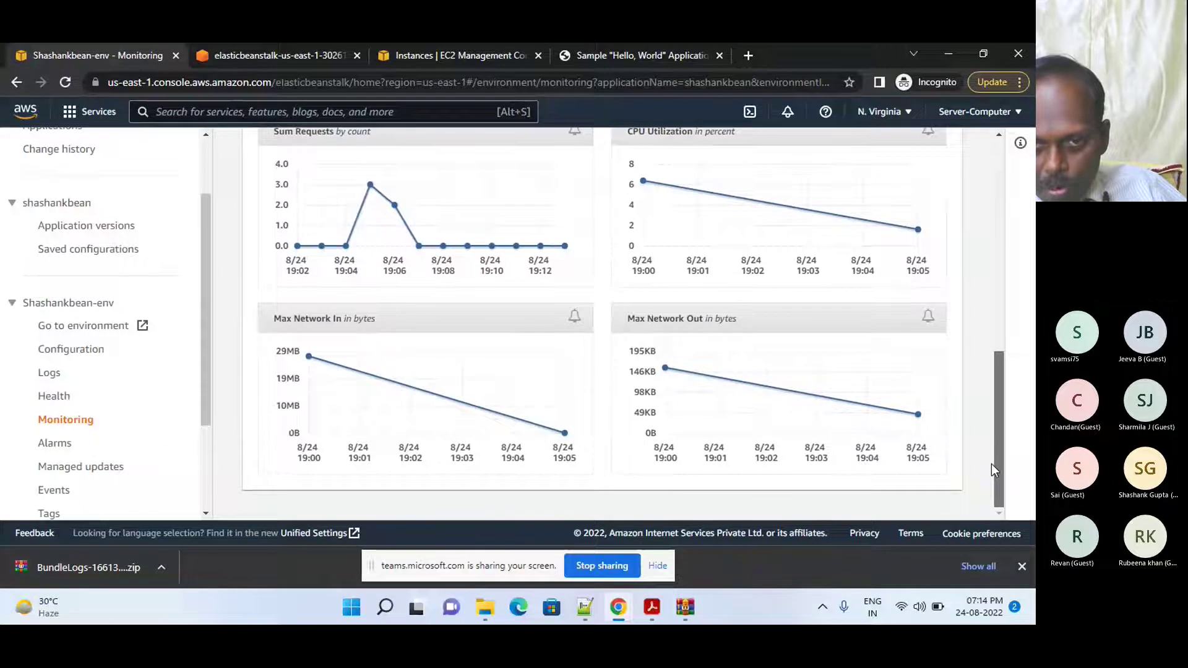
{"action": "left_click_drag", "start_coordinate": [997, 449], "coordinate": [1010, 448]}
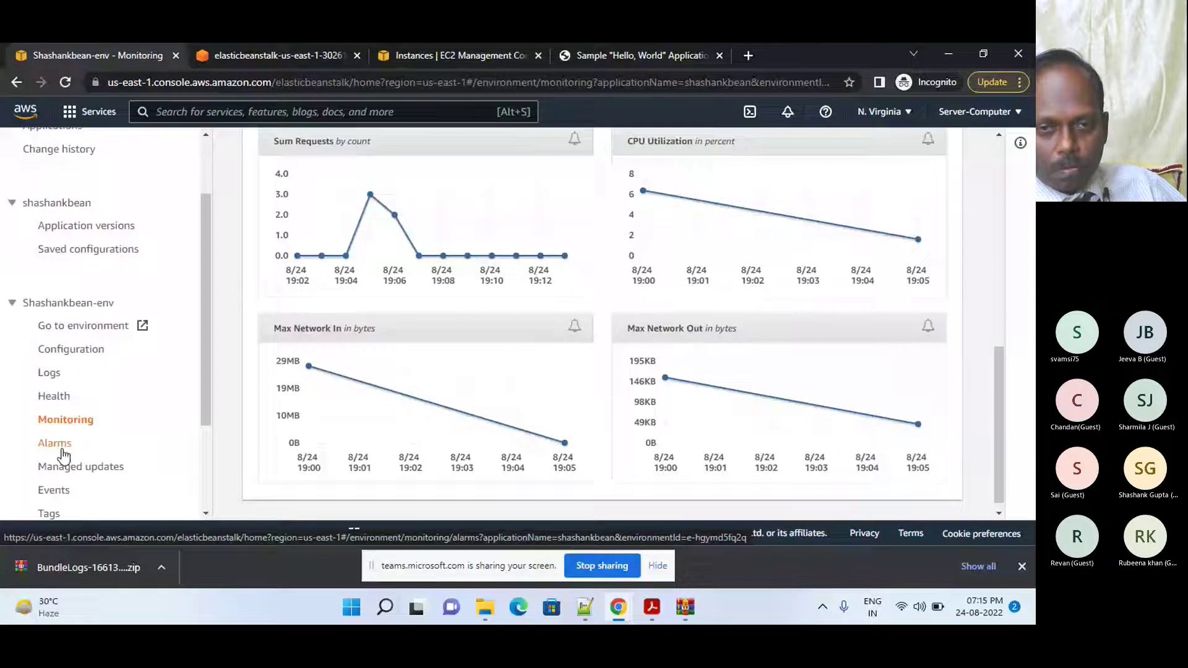
- Check Shashankbean-env's Alarms page (no alarms defined) and stop the Teams screen share
{"action": "left_click", "coordinate": [56, 444]}
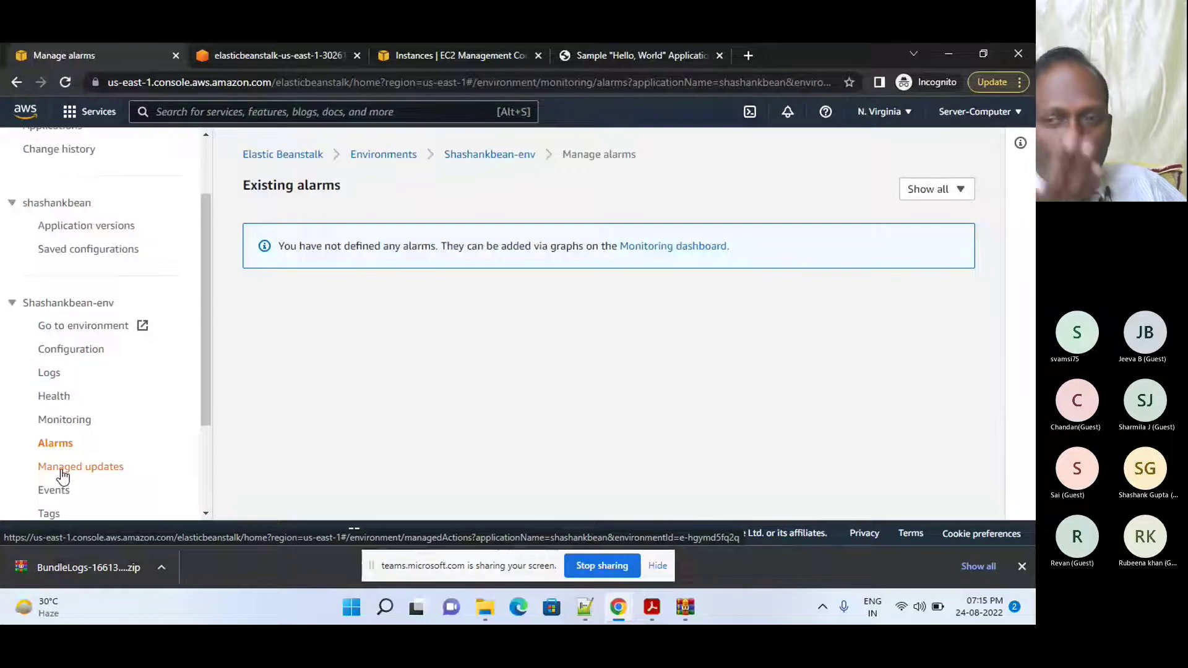
{"action": "left_click_drag", "start_coordinate": [205, 403], "coordinate": [208, 434]}
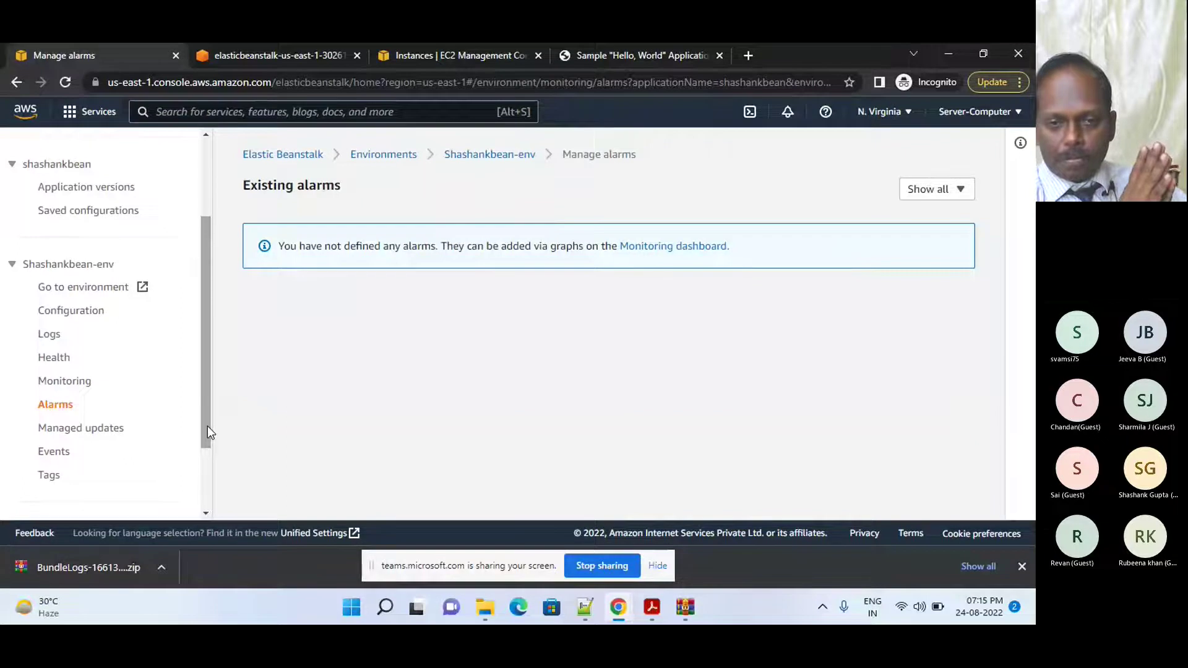
{"action": "left_click", "coordinate": [617, 568]}
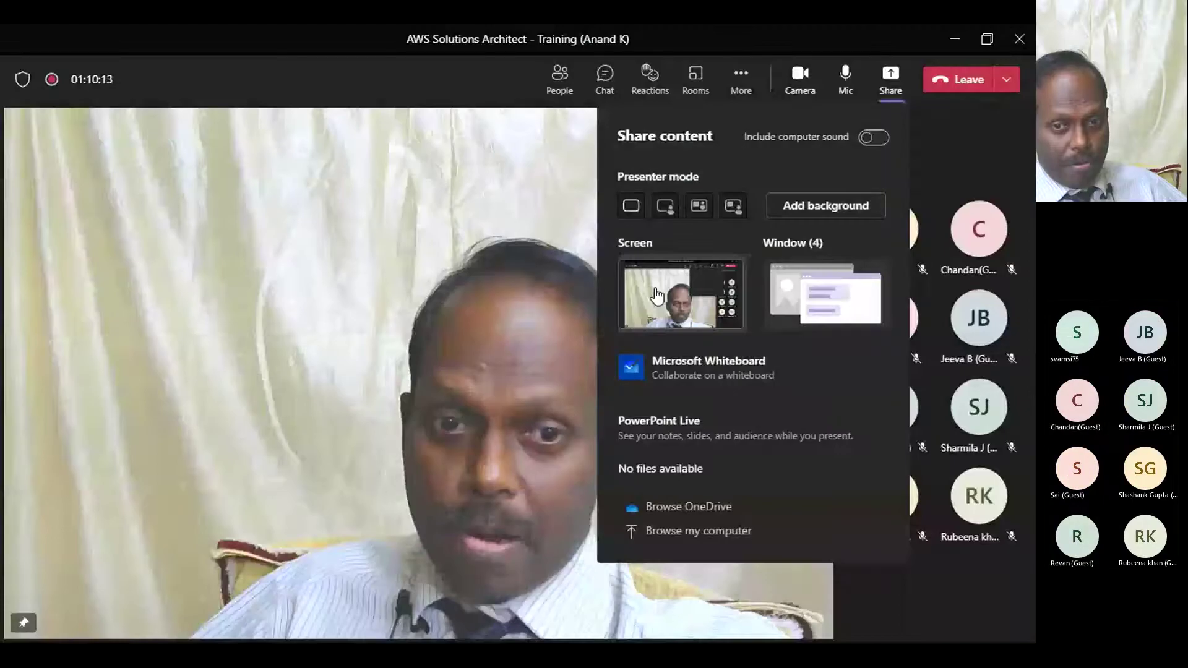
- Reshare the whole screen and open Sandbox Environment from the Cloud Architecting course modules
{"action": "left_click", "coordinate": [657, 295]}
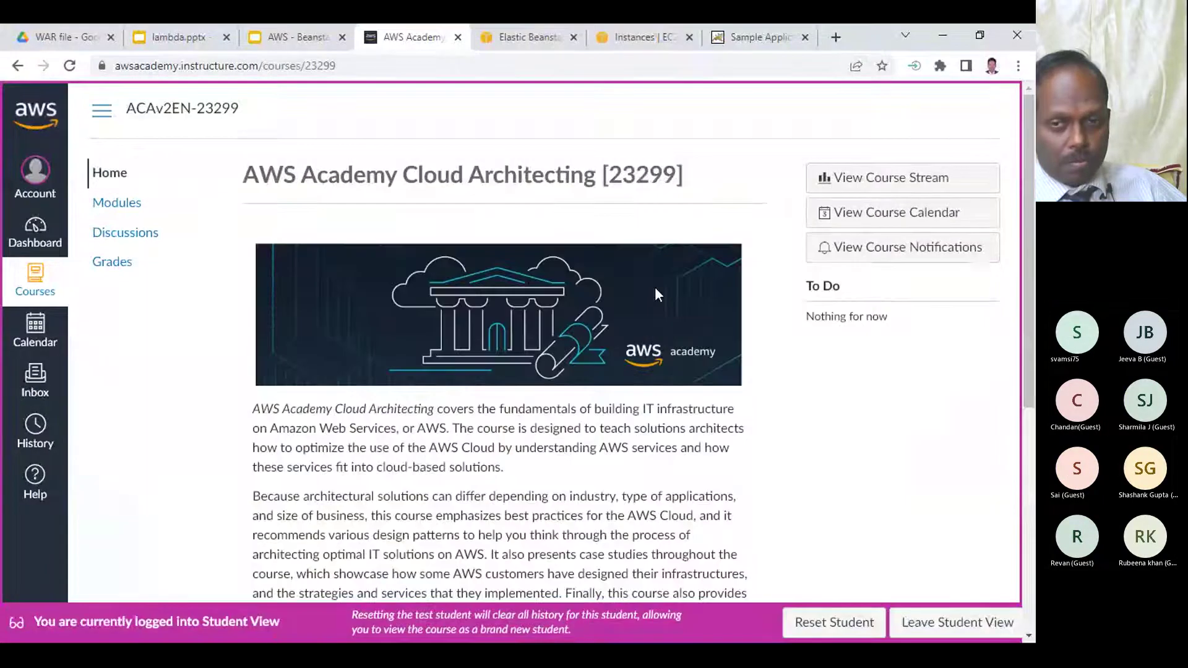
{"action": "left_click", "coordinate": [121, 202]}
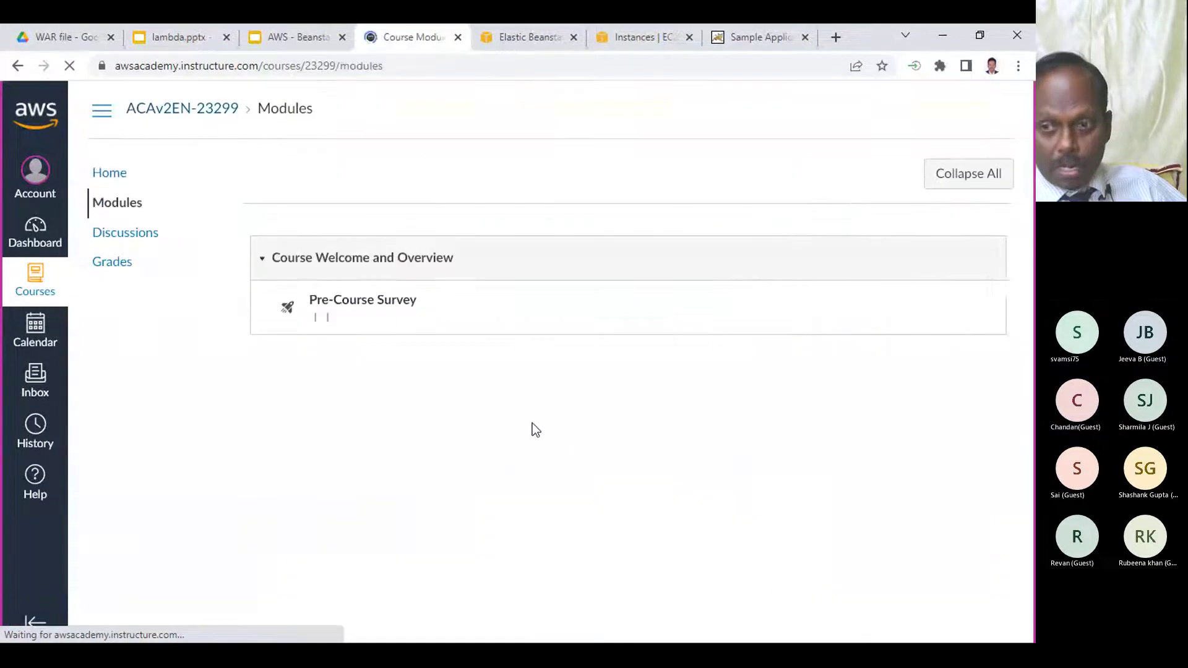
{"action": "scroll", "coordinate": [535, 429], "scroll_direction": "down", "scroll_amount": 10}
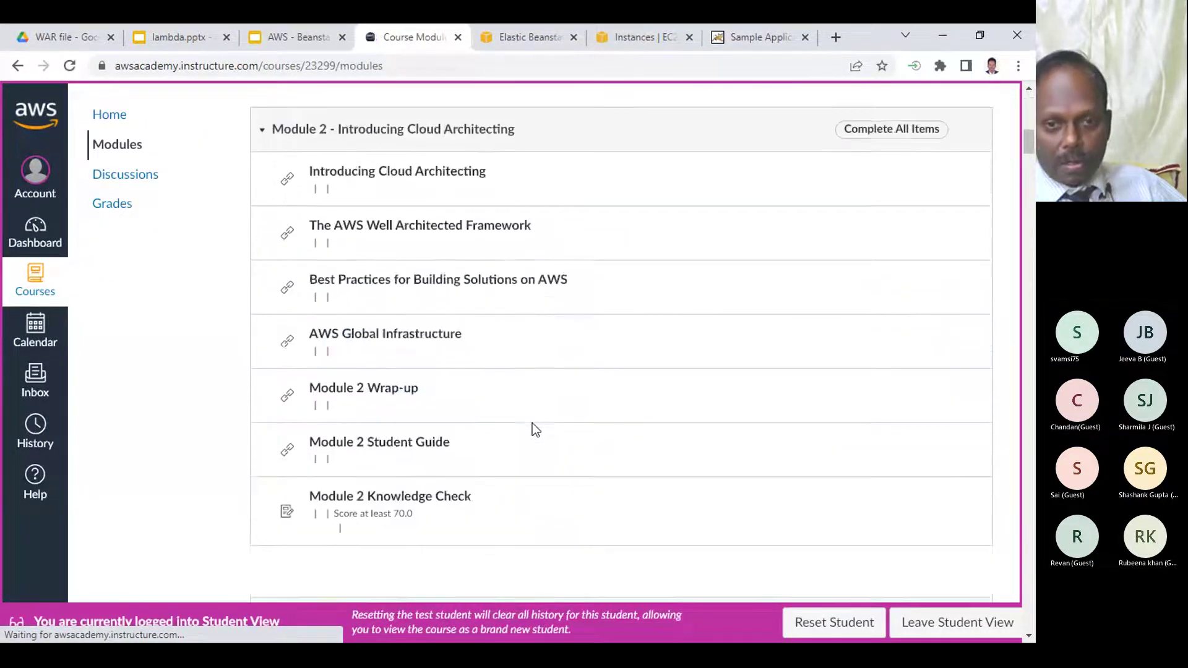
{"action": "scroll", "coordinate": [534, 427], "scroll_direction": "down", "scroll_amount": 20}
{"action": "scroll", "coordinate": [533, 431], "scroll_direction": "down", "scroll_amount": 20}
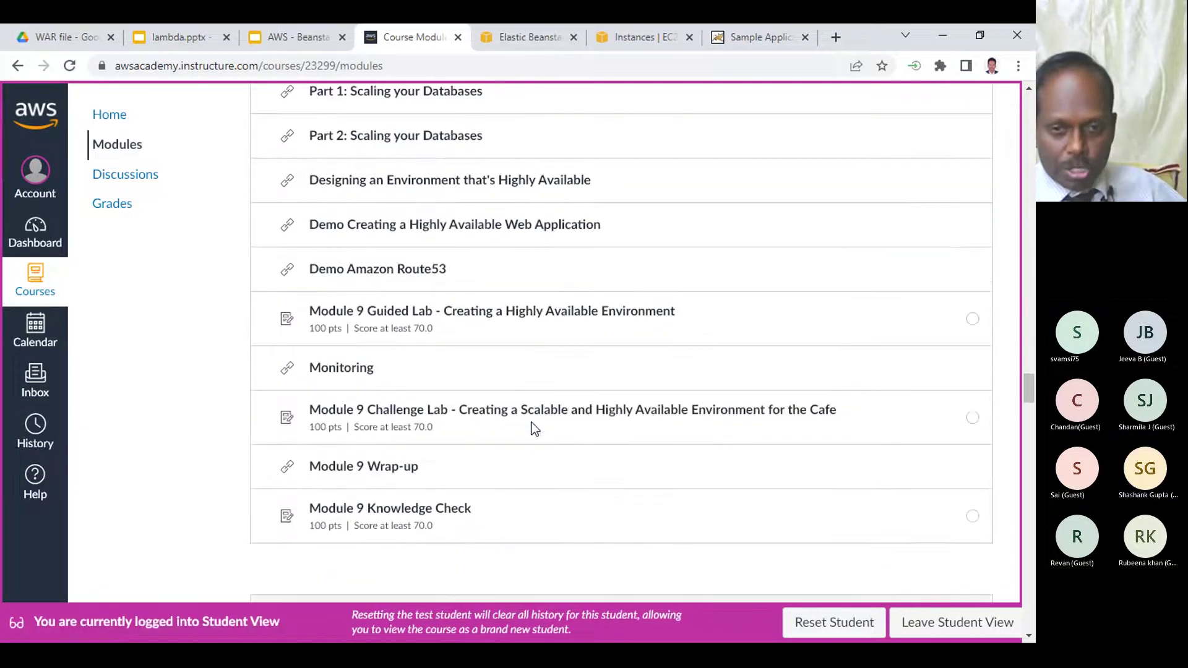
{"action": "scroll", "coordinate": [536, 430], "scroll_direction": "down", "scroll_amount": 8}
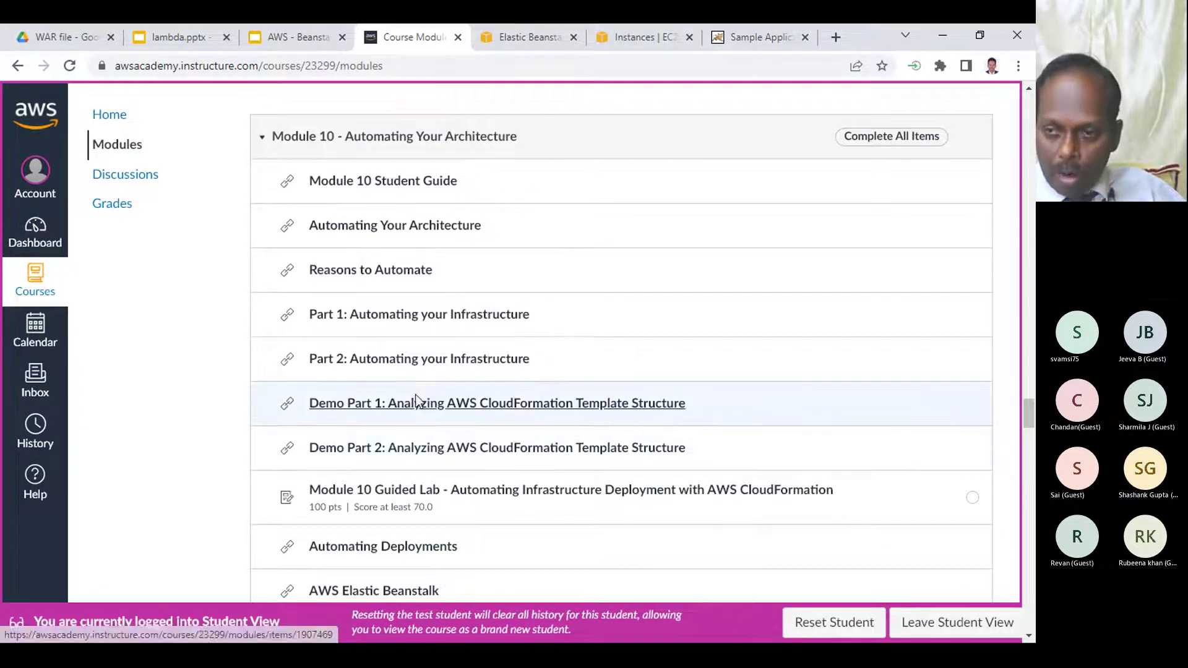
{"action": "scroll", "coordinate": [427, 402], "scroll_direction": "down", "scroll_amount": 14}
{"action": "scroll", "coordinate": [433, 401], "scroll_direction": "down", "scroll_amount": 15}
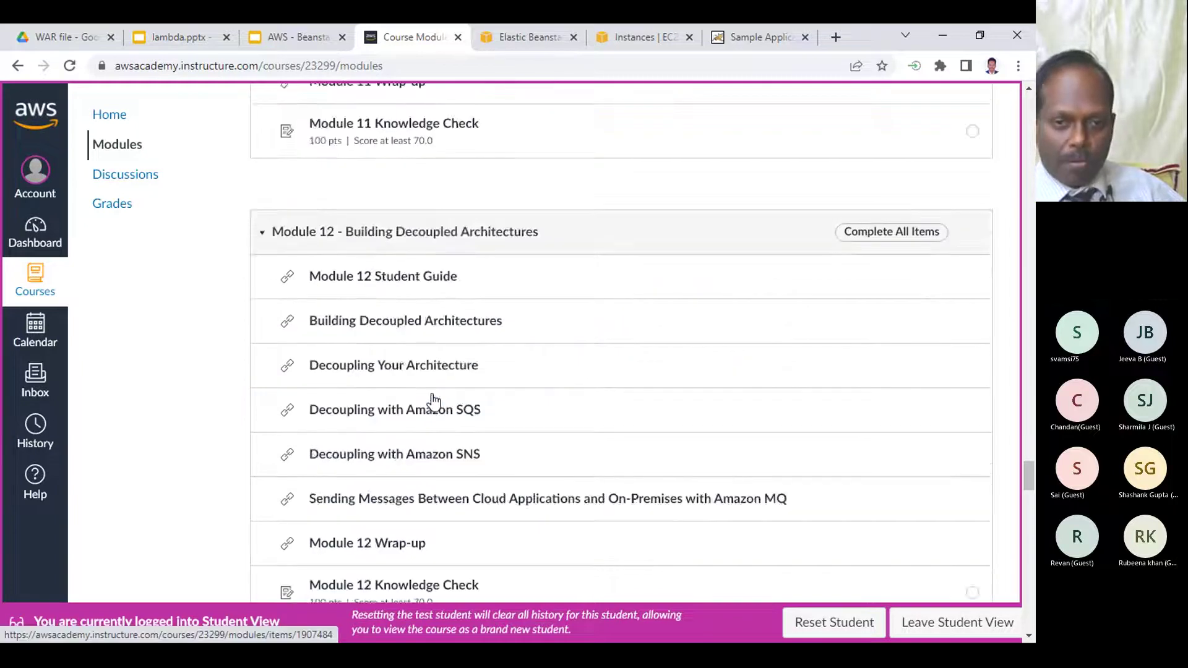
{"action": "scroll", "coordinate": [433, 401], "scroll_direction": "down", "scroll_amount": 15}
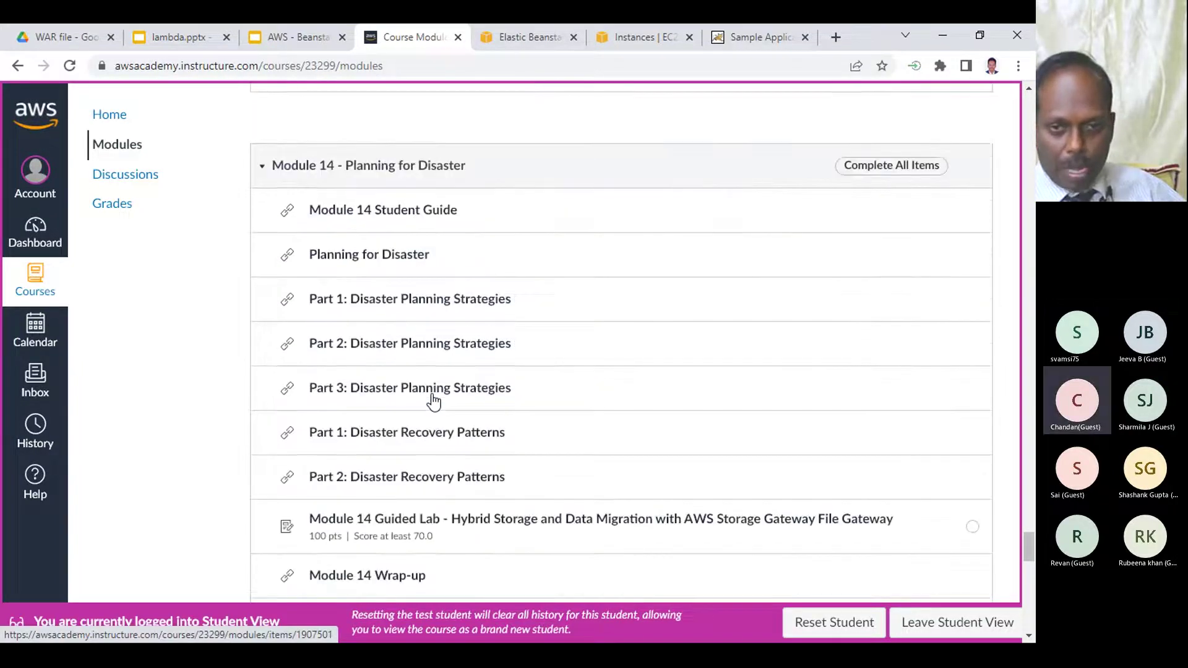
{"action": "scroll", "coordinate": [431, 396], "scroll_direction": "down", "scroll_amount": 5}
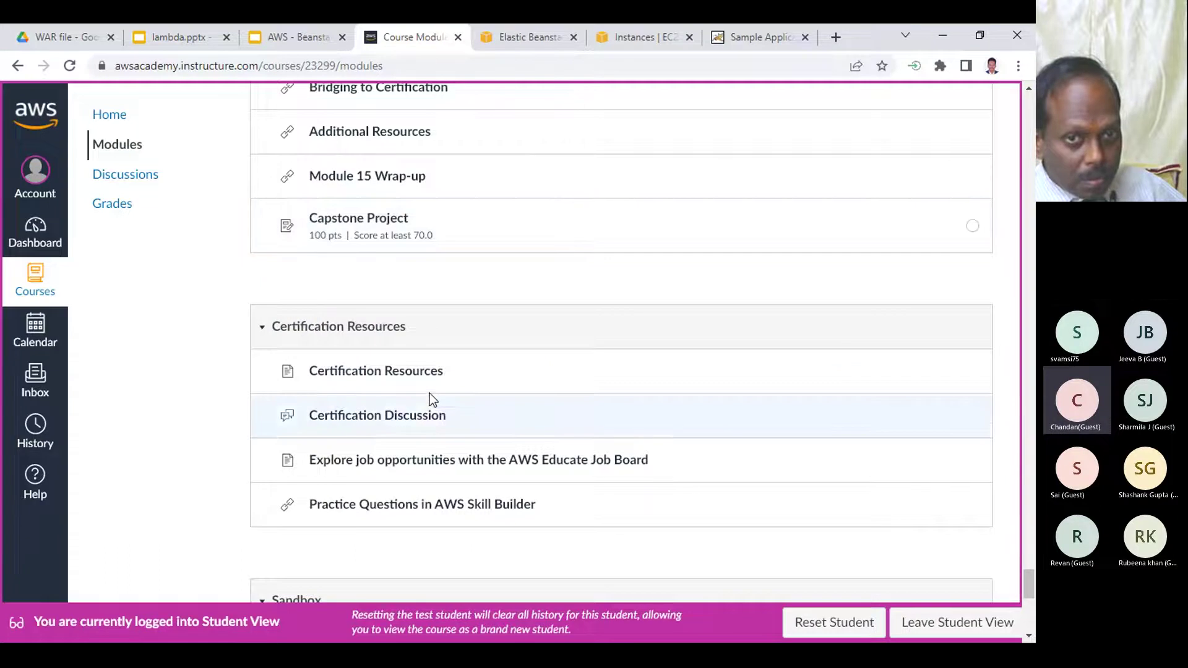
{"action": "scroll", "coordinate": [442, 332], "scroll_direction": "down", "scroll_amount": 4}
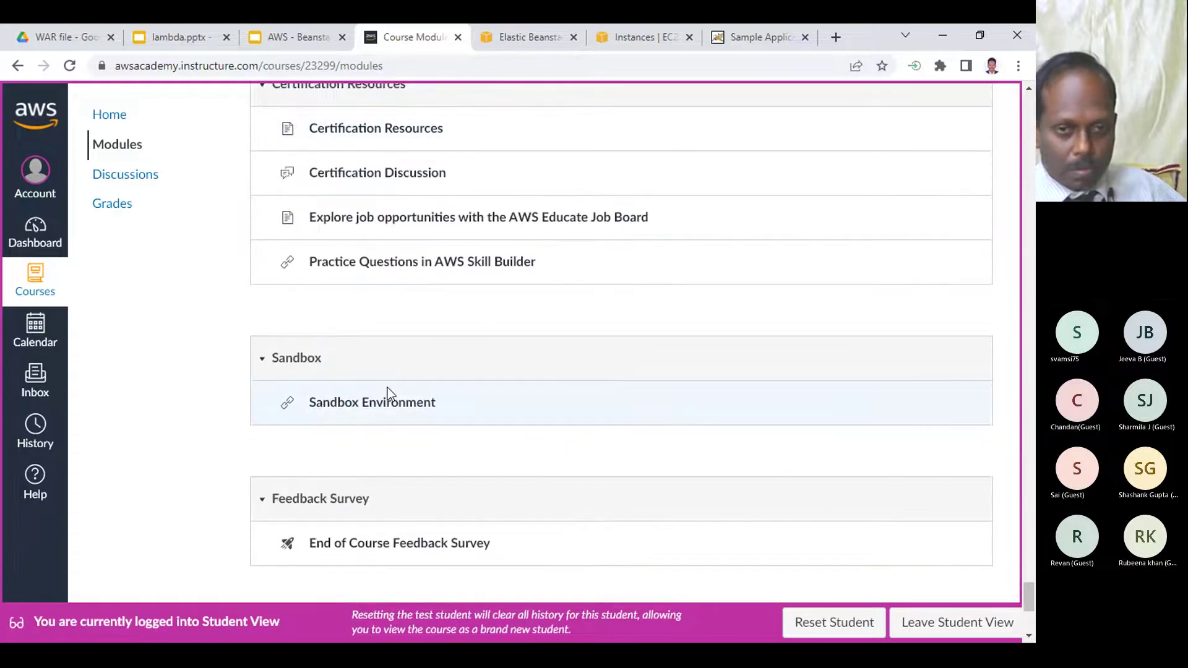
{"action": "left_click", "coordinate": [396, 406]}
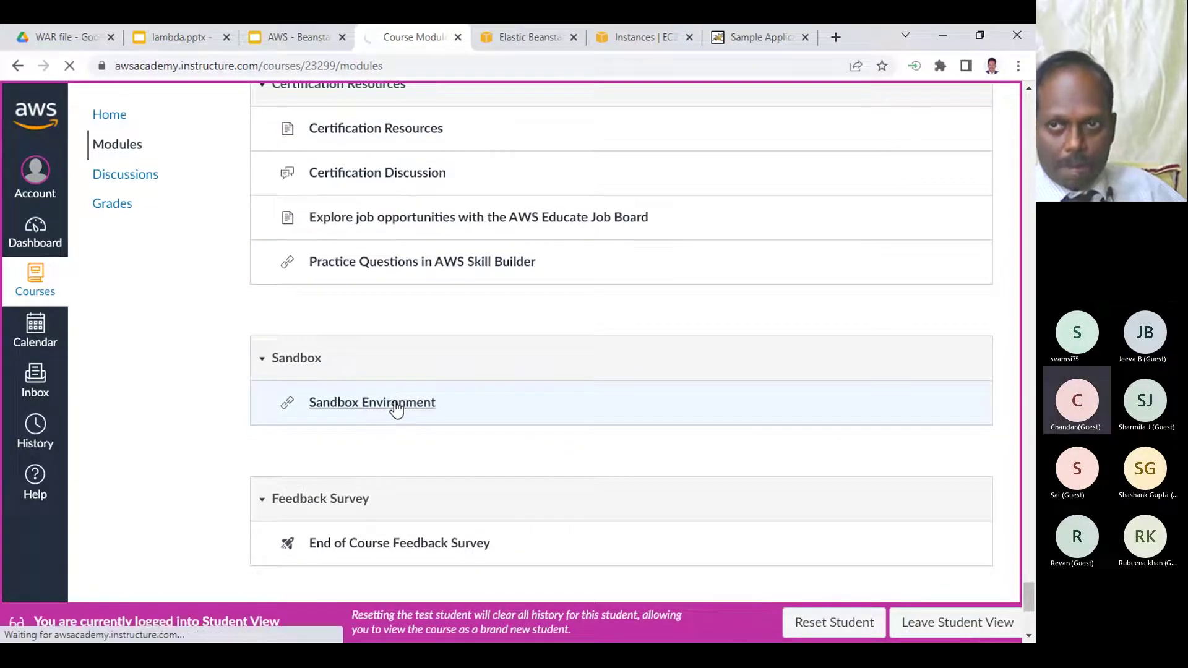
- Close the Tomcat sample tab, review Actions for the terminated environment, and return to Sandbox
{"action": "left_click", "coordinate": [785, 38]}
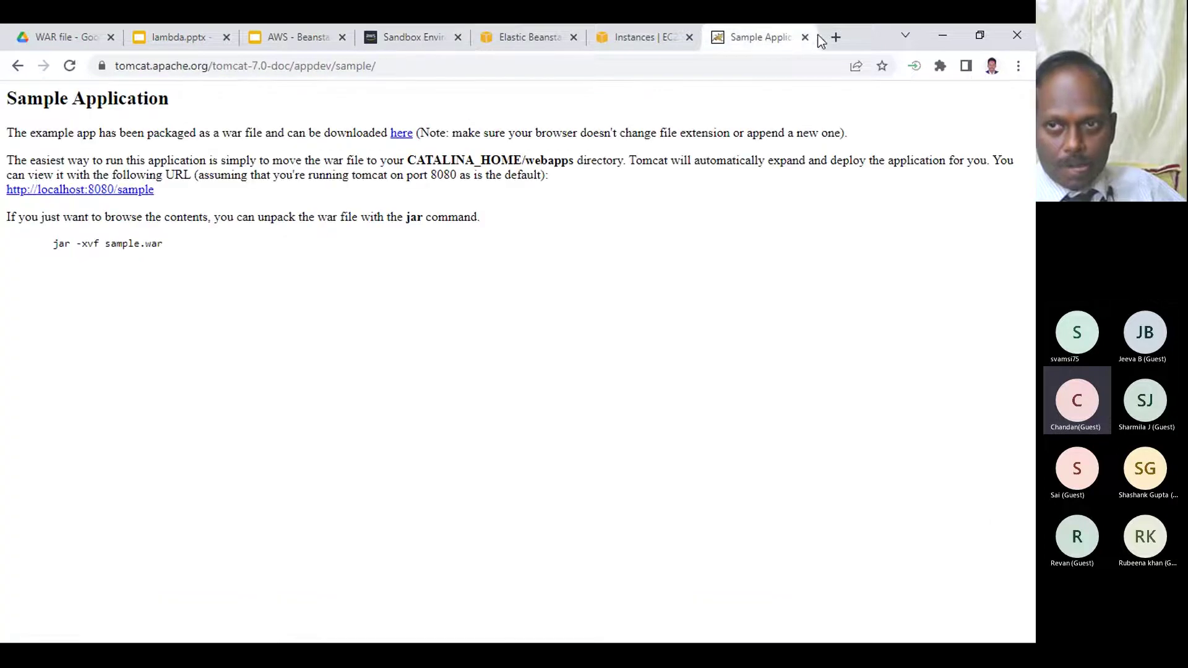
{"action": "left_click", "coordinate": [805, 38]}
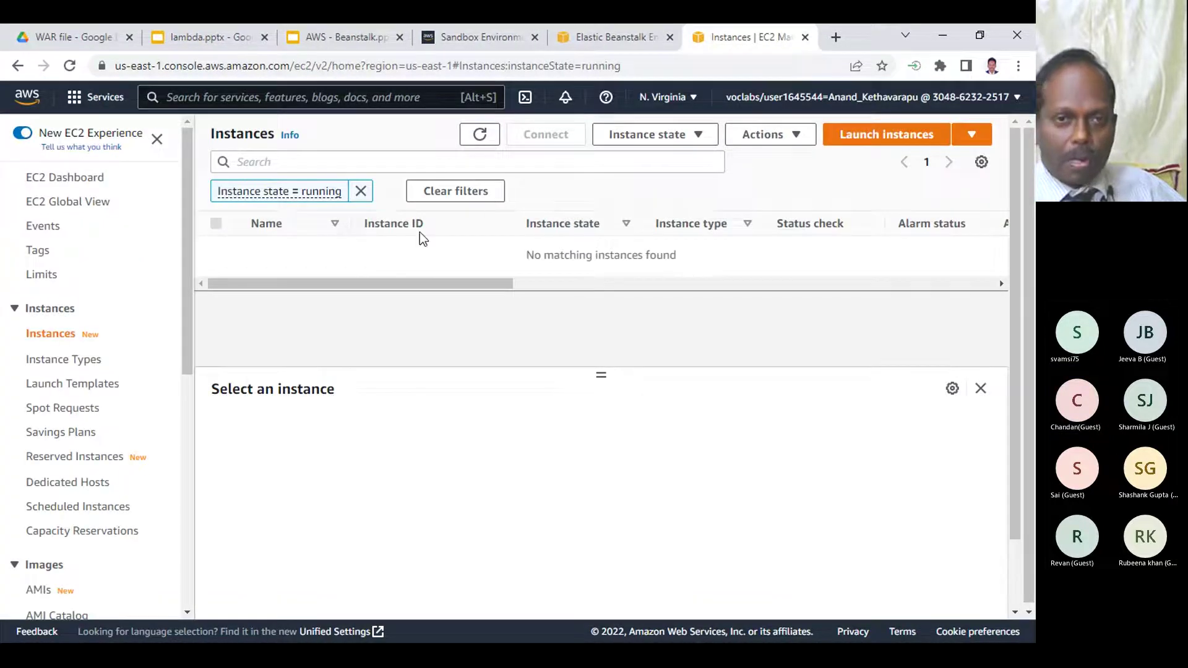
{"action": "left_click", "coordinate": [629, 34]}
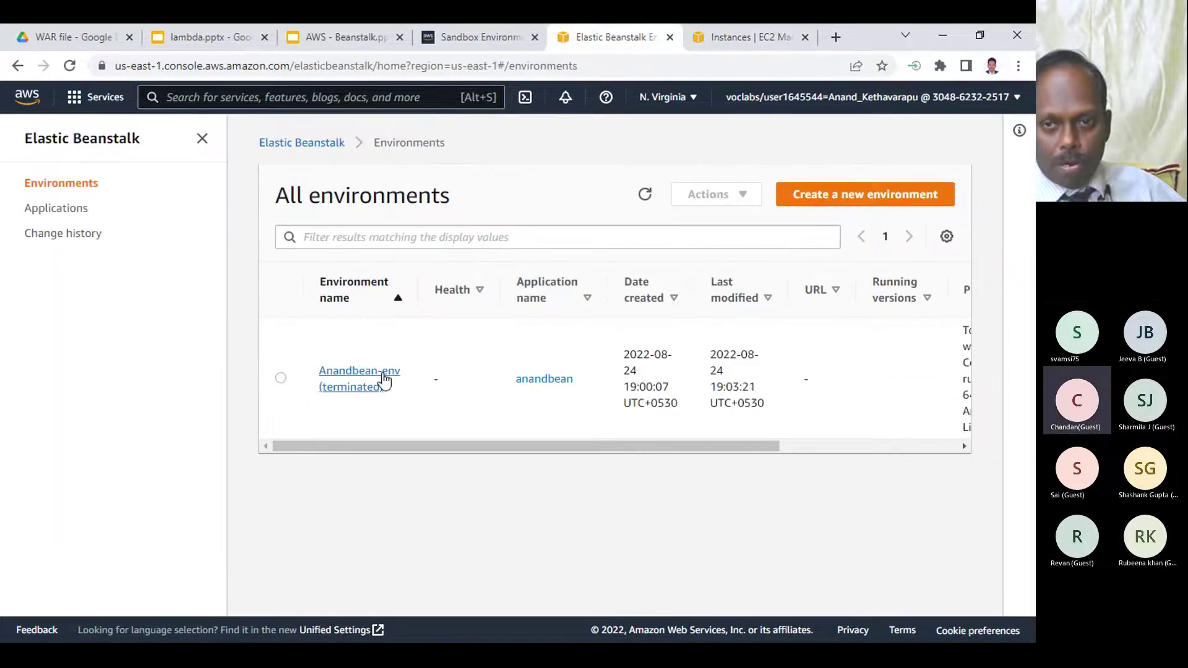
{"action": "left_click", "coordinate": [281, 379]}
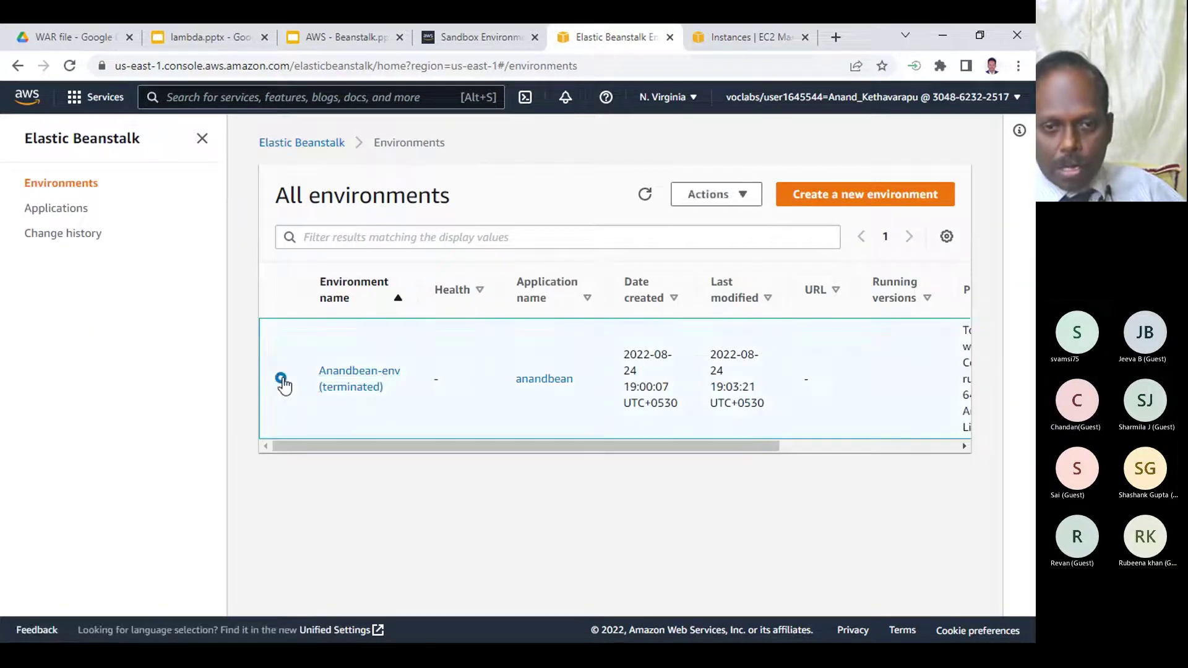
{"action": "left_click", "coordinate": [696, 196]}
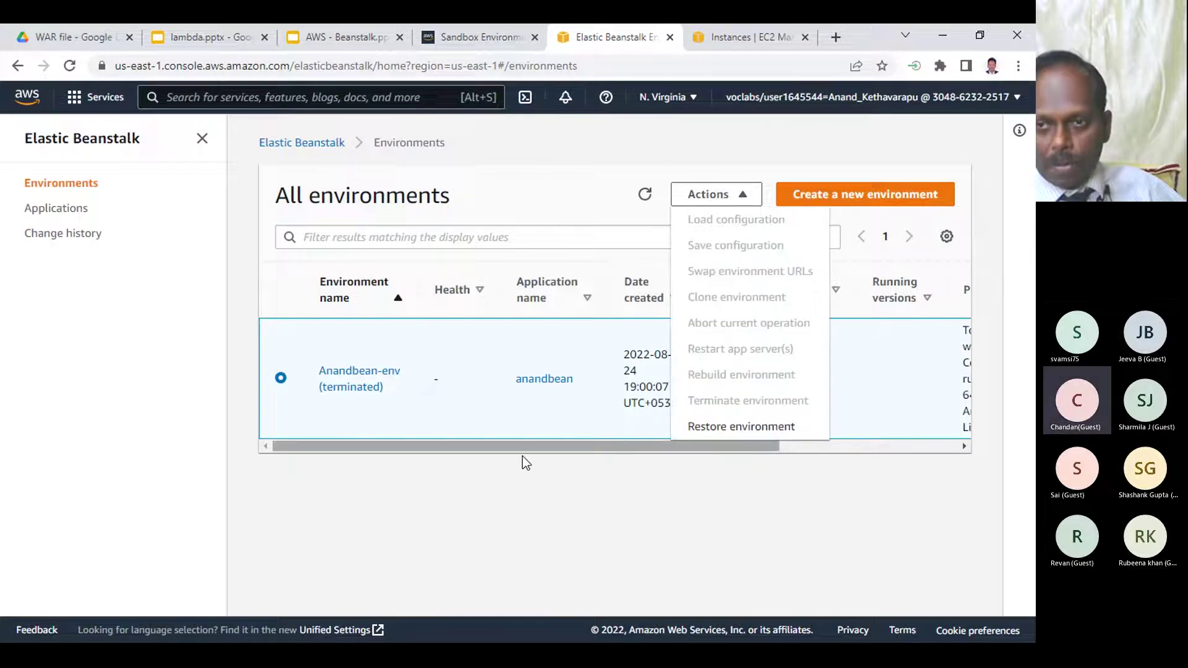
{"action": "left_click", "coordinate": [488, 499]}
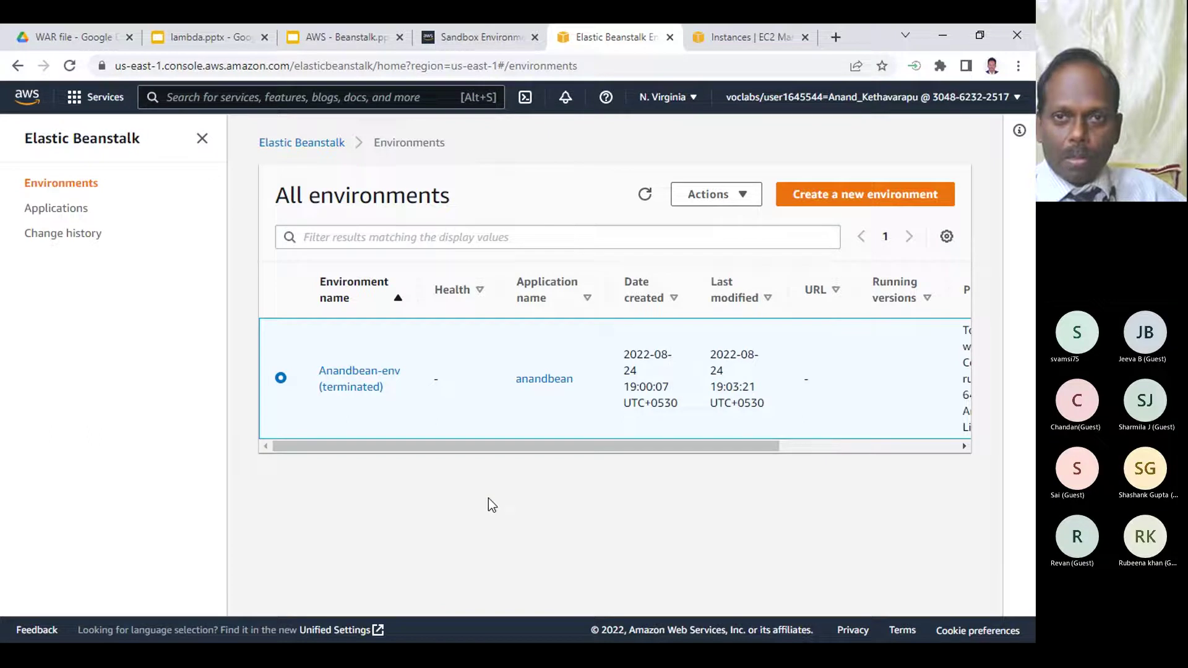
{"action": "left_click", "coordinate": [478, 31]}
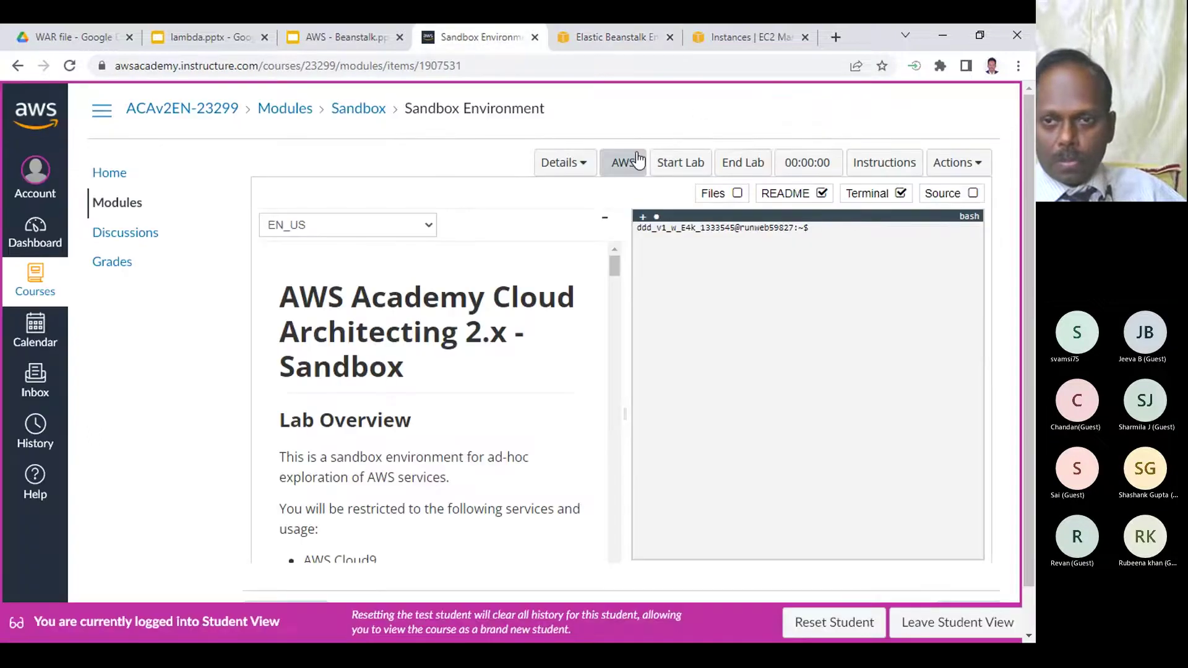
- Start the sandbox lab, hide its terminal, and check EC2 Instances (no running instances found)
{"action": "left_click", "coordinate": [697, 166]}
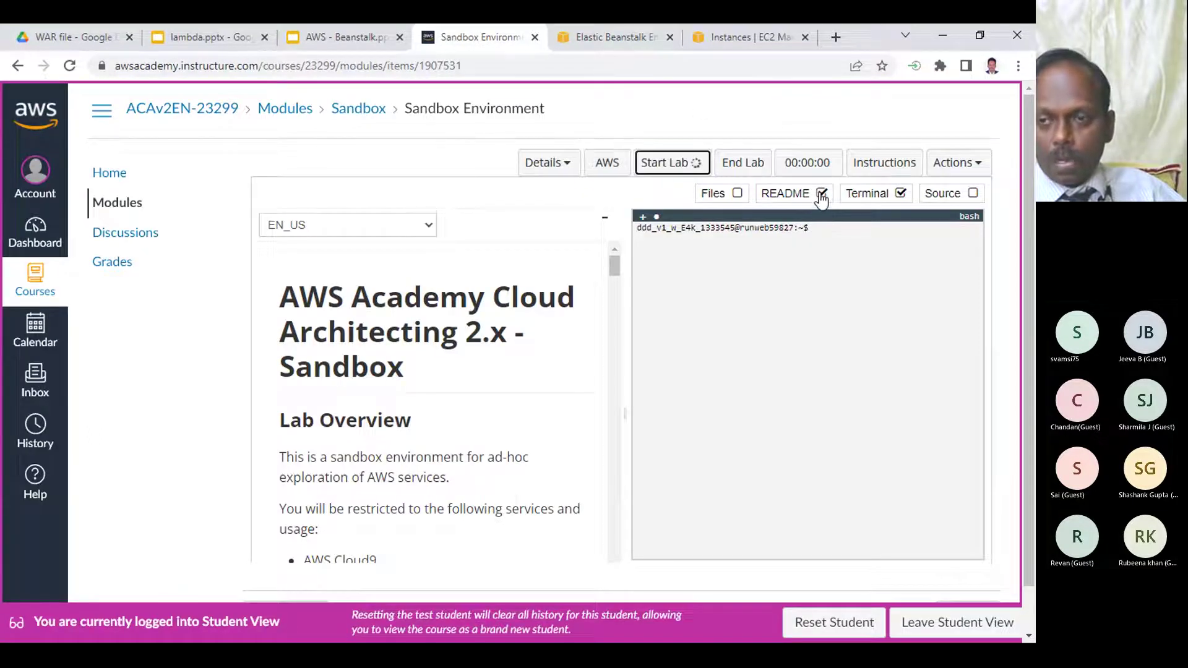
{"action": "left_click", "coordinate": [900, 194]}
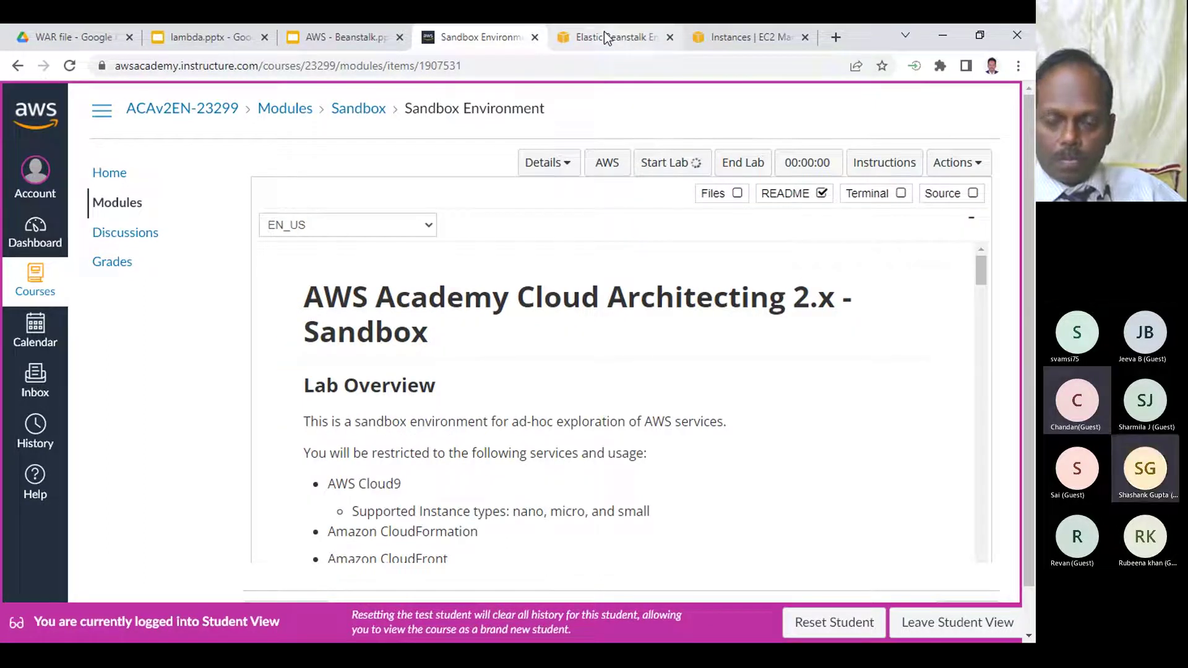
{"action": "mouse_move", "coordinate": [604, 31]}
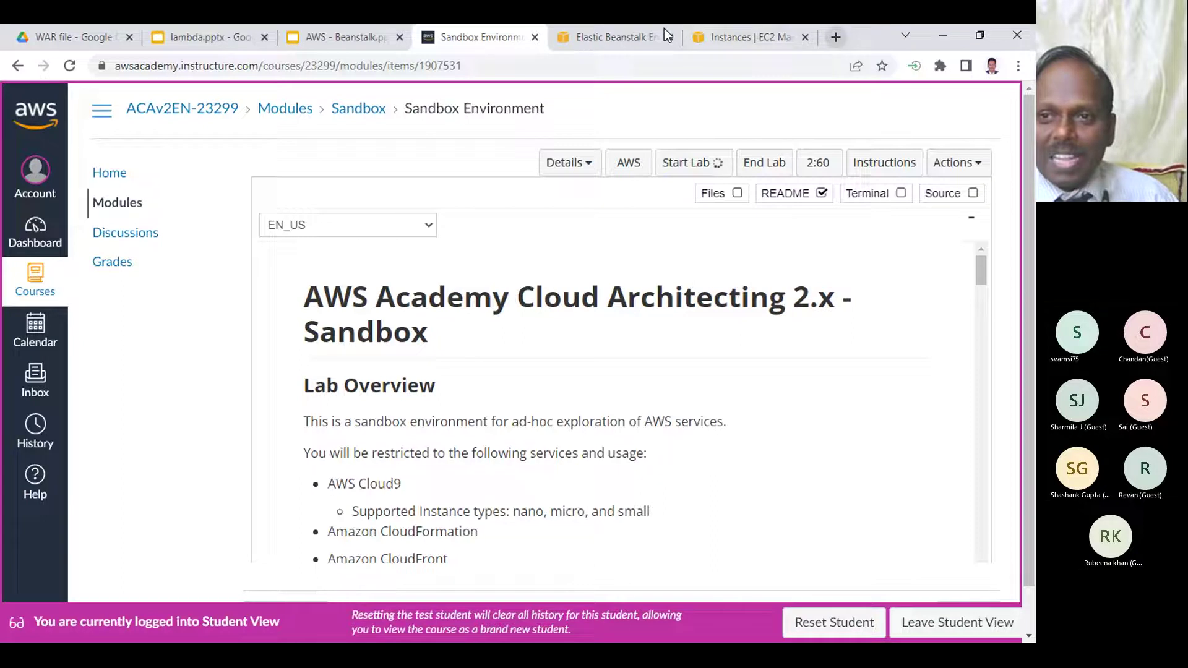
{"action": "left_click", "coordinate": [745, 31]}
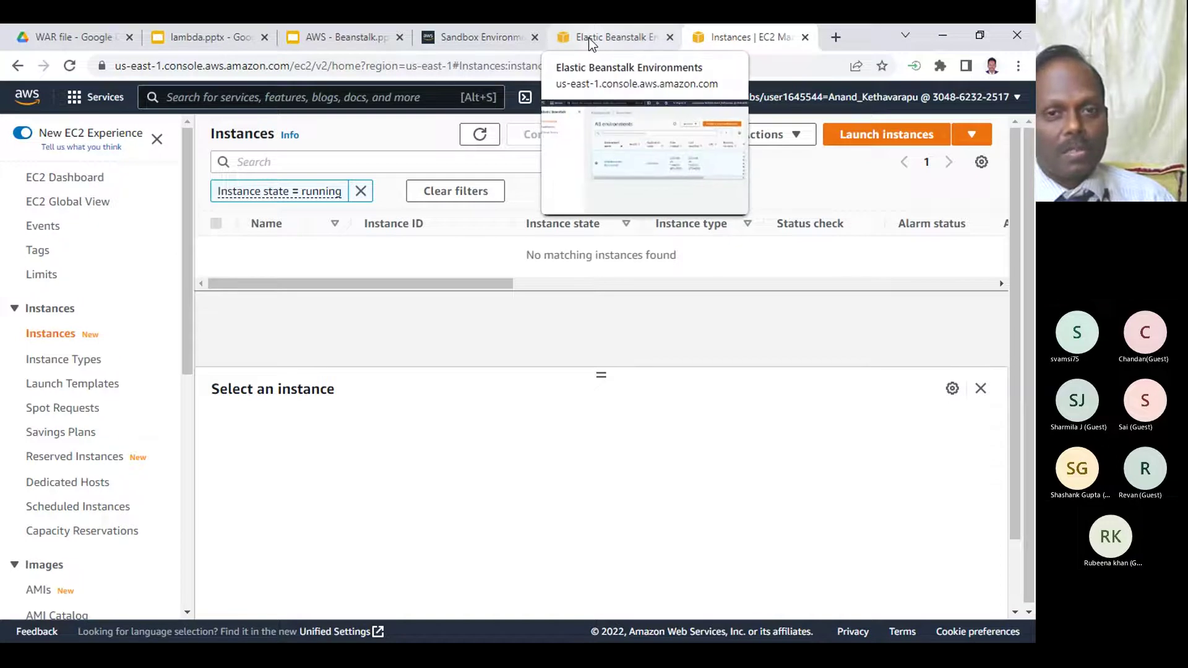
- Minimise the lab browser and bring the Teams meeting and Elastic Beanstalk windows forward
{"action": "left_click", "coordinate": [486, 39]}
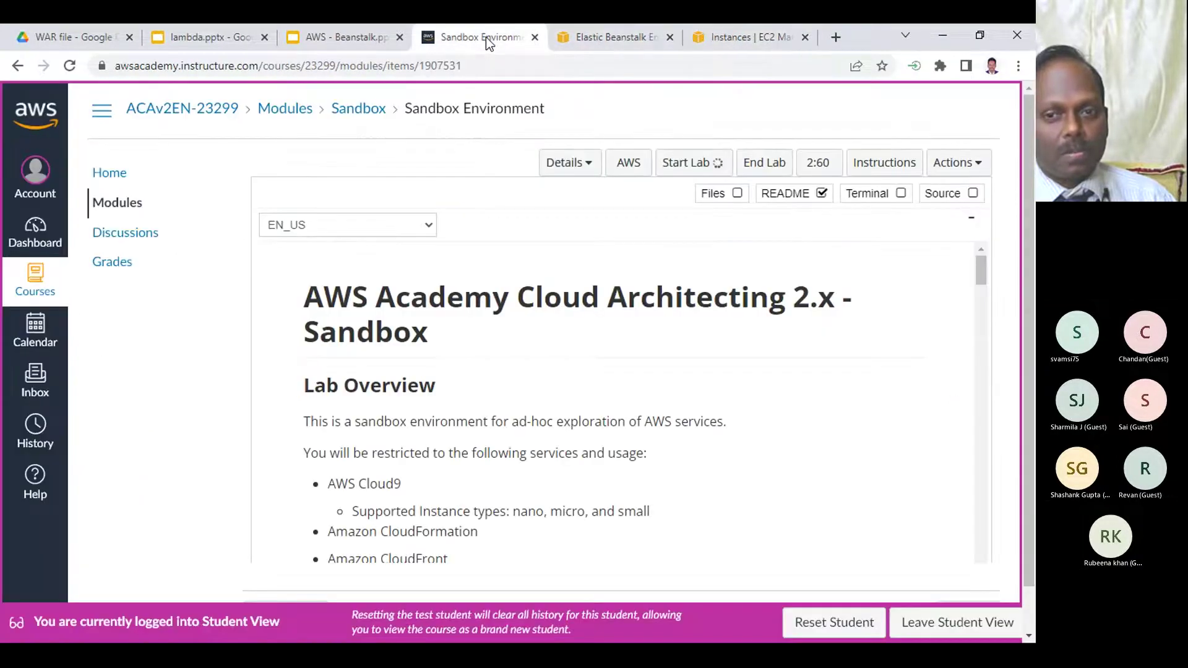
{"action": "left_click", "coordinate": [943, 36]}
{"action": "mouse_move", "coordinate": [498, 628]}
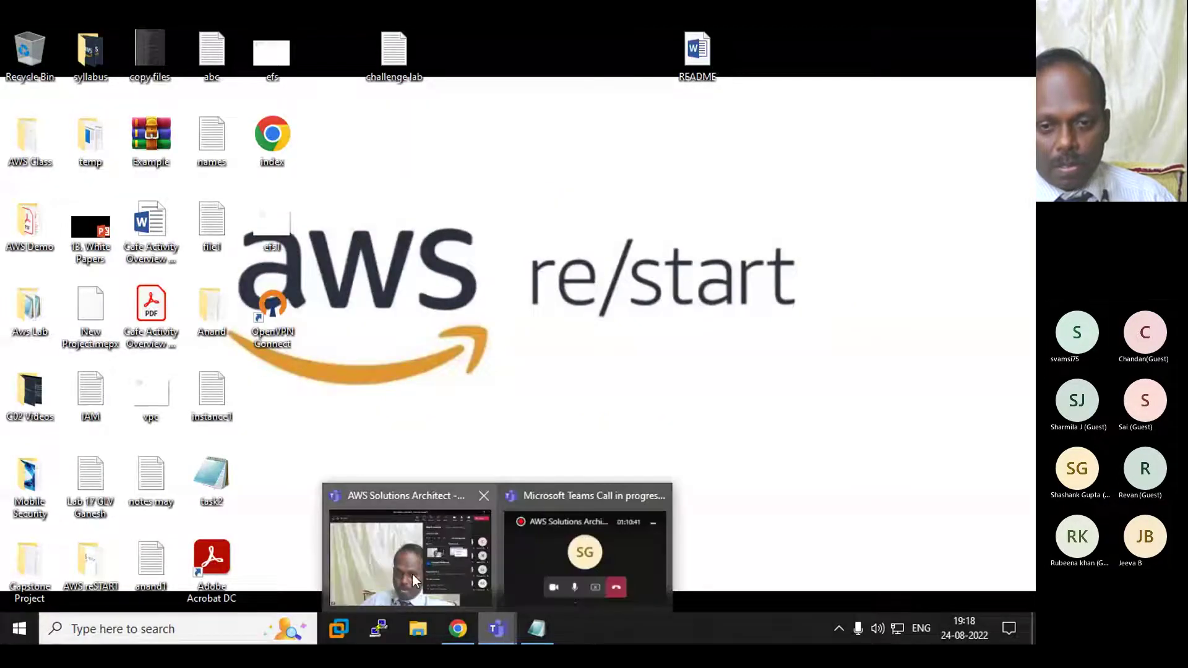
{"action": "left_click", "coordinate": [412, 573]}
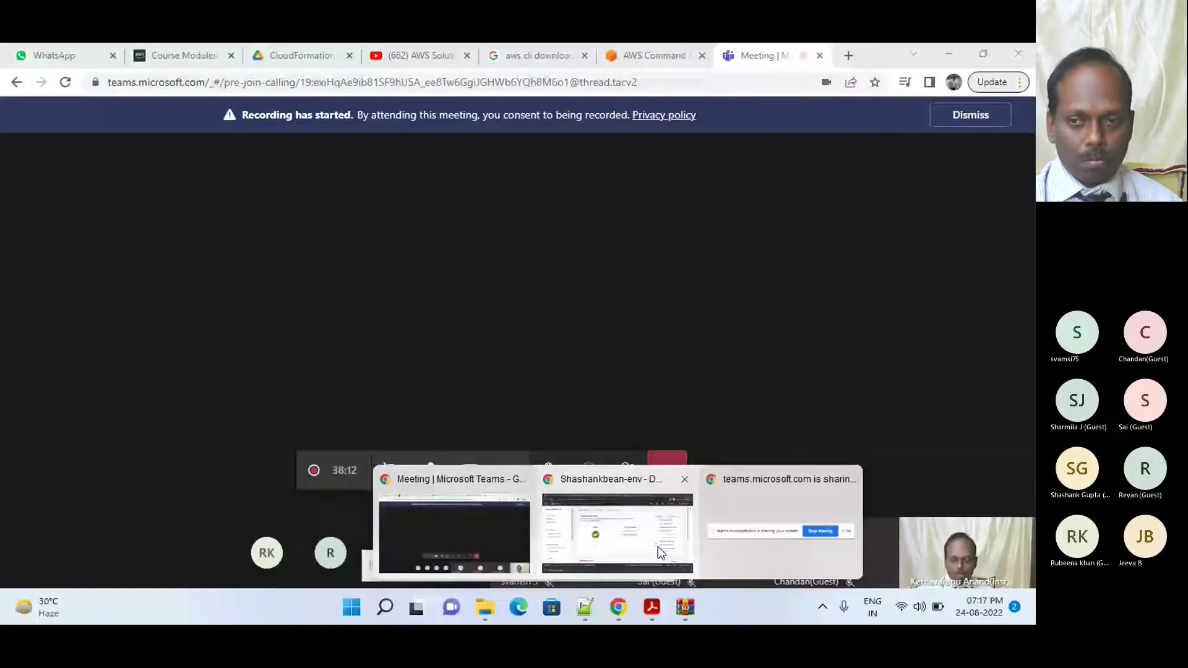
{"action": "left_click", "coordinate": [658, 547]}
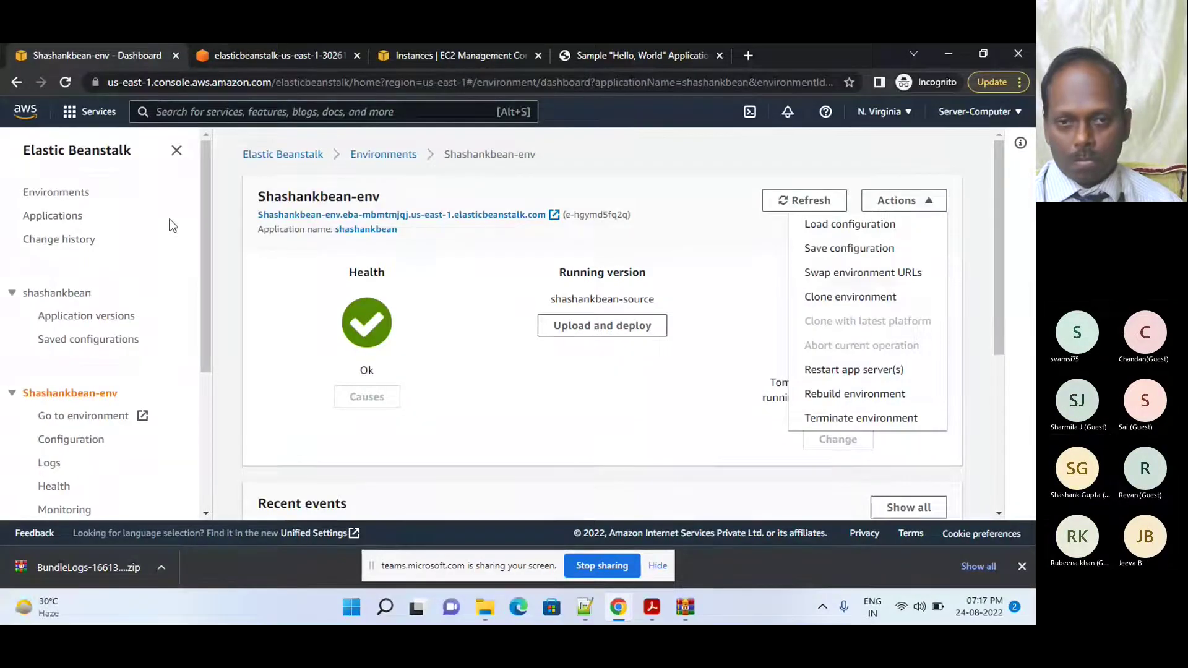
- Look over the running EC2 instance, then go back to the Shashankbean-env dashboard showing health Ok
{"action": "left_click", "coordinate": [410, 53]}
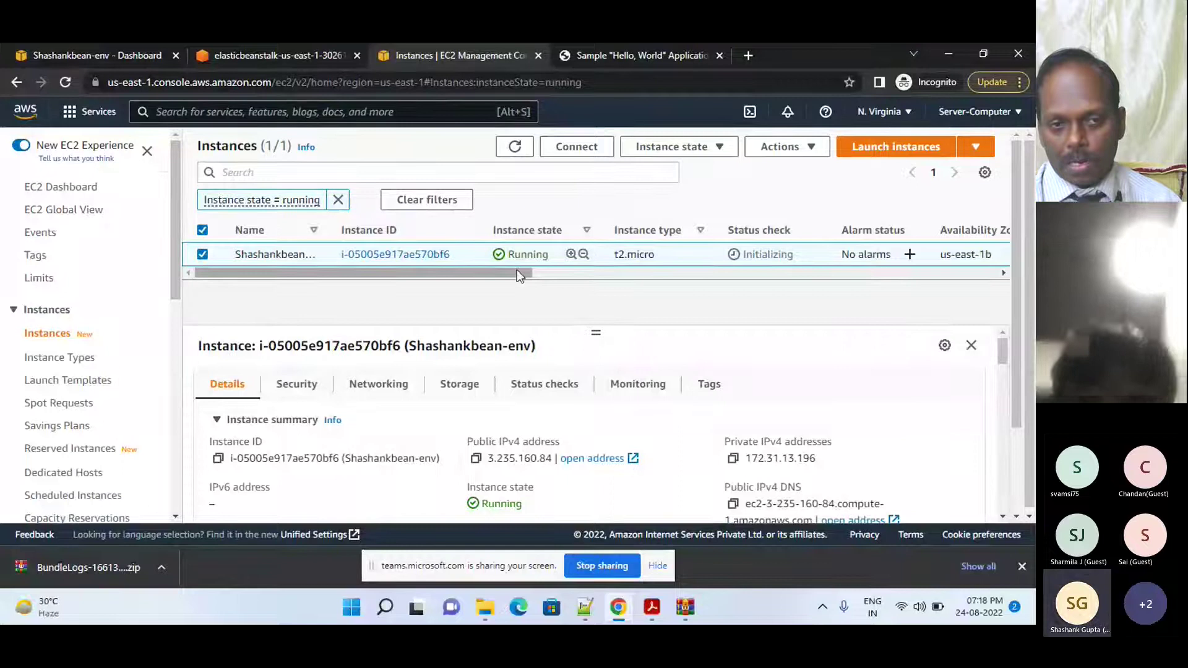
{"action": "left_click_drag", "start_coordinate": [517, 272], "coordinate": [983, 291]}
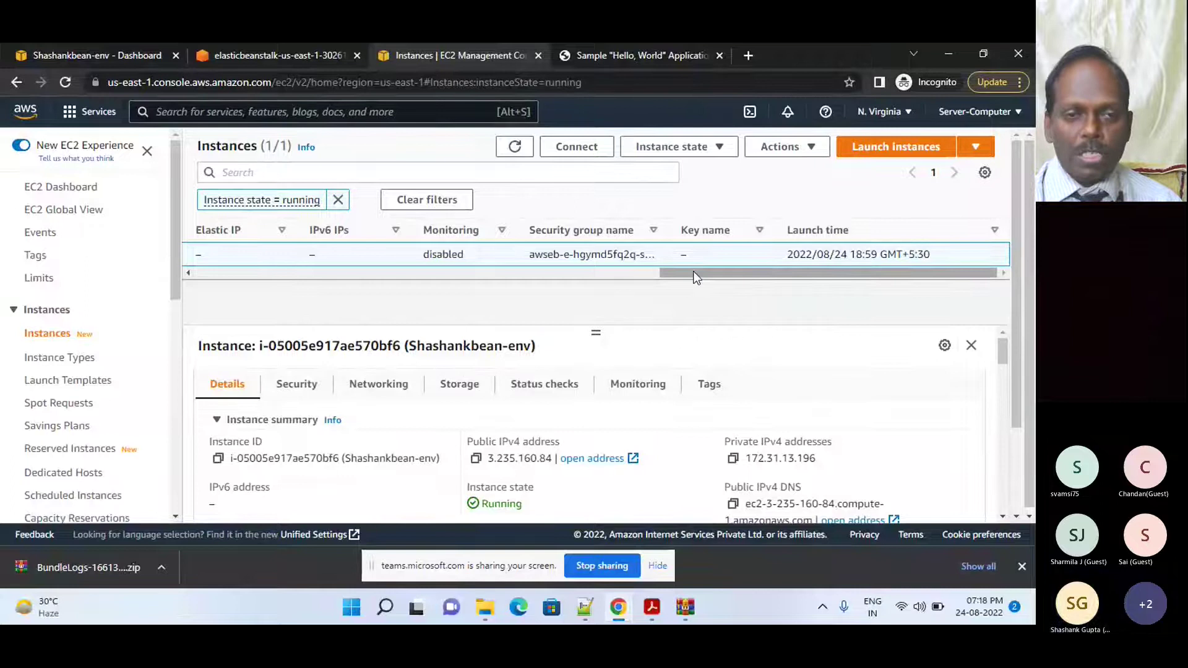
{"action": "left_click", "coordinate": [91, 54]}
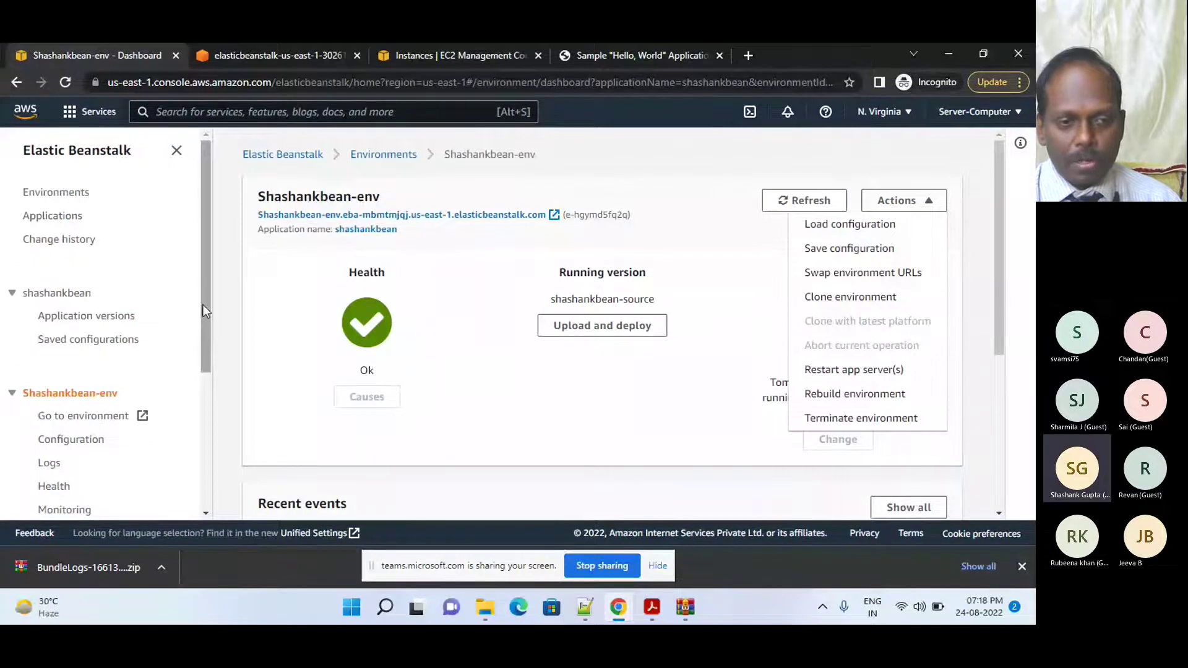
{"action": "left_click_drag", "start_coordinate": [203, 305], "coordinate": [203, 336]}
- Choose the awsclass EC2 key pair in Shashankbean-env's security configuration, then stop screen sharing
{"action": "left_click", "coordinate": [71, 390]}
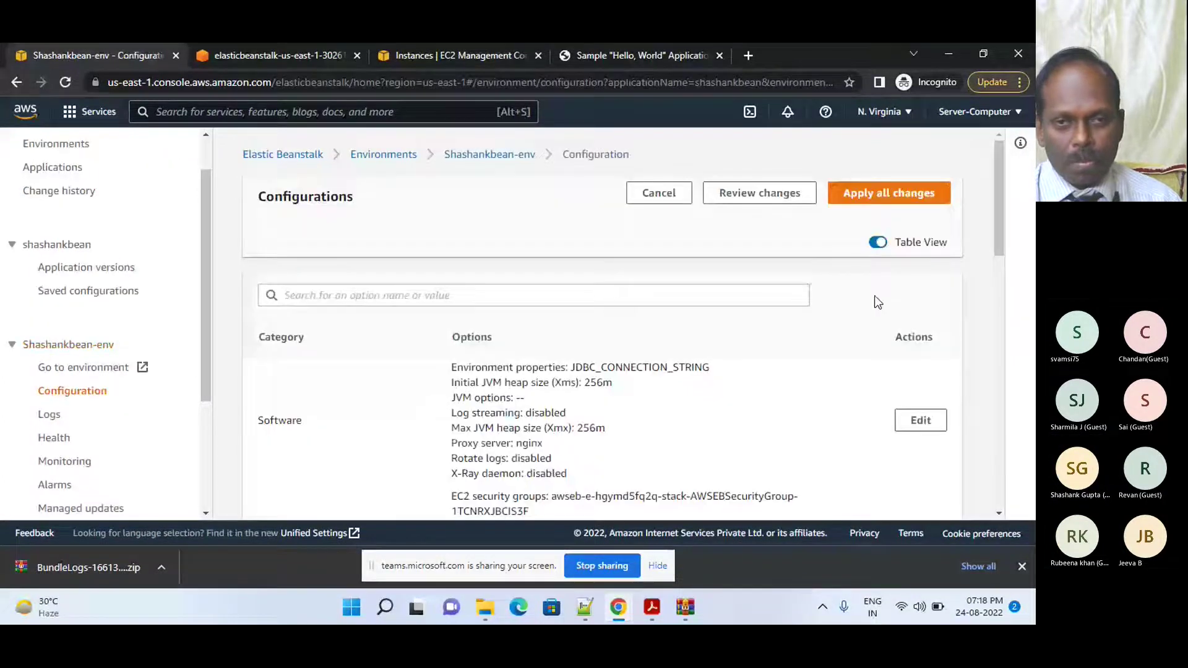
{"action": "left_click_drag", "start_coordinate": [1001, 228], "coordinate": [982, 391]}
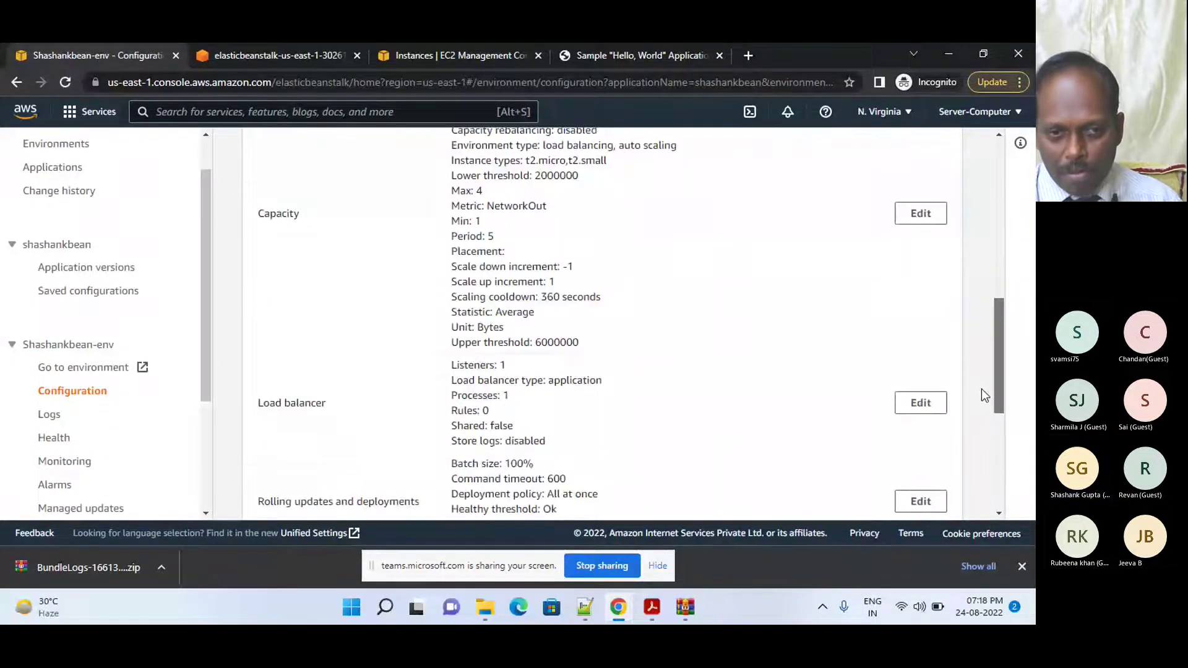
{"action": "left_click_drag", "start_coordinate": [982, 391], "coordinate": [981, 496]}
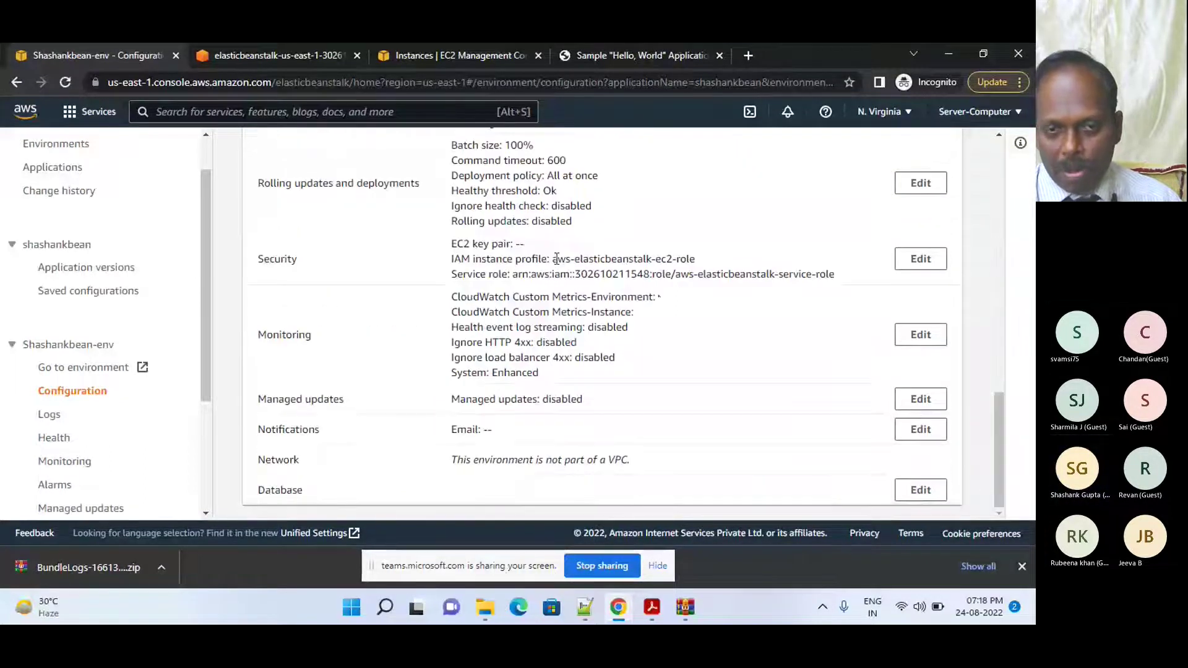
{"action": "left_click", "coordinate": [926, 268]}
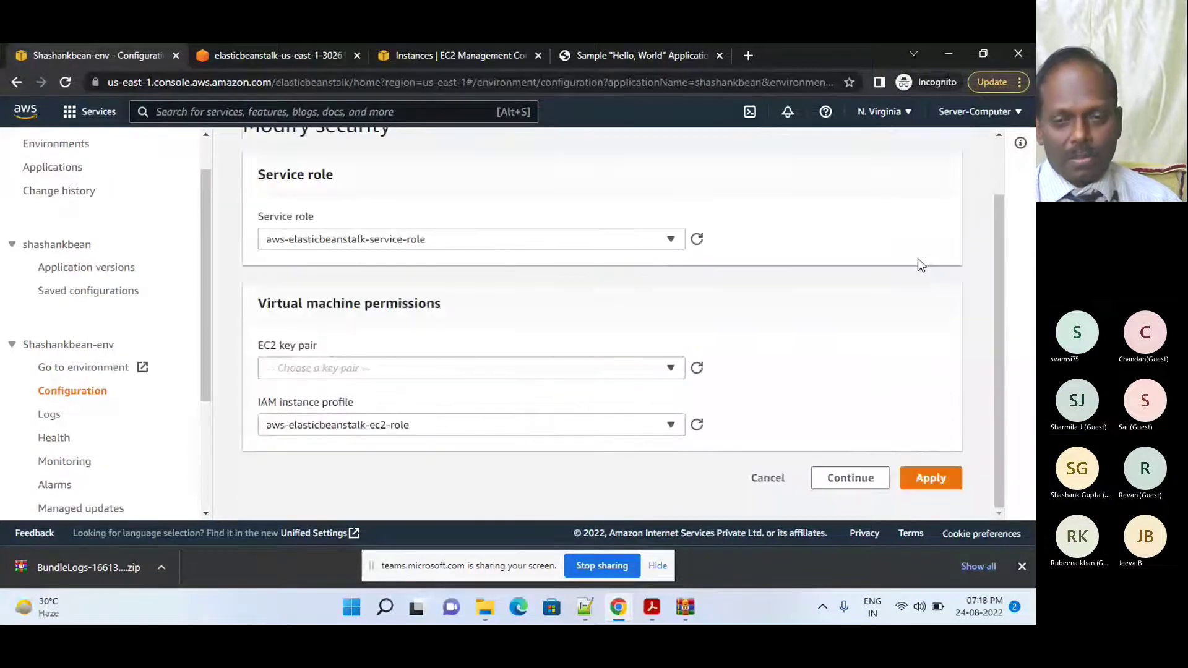
{"action": "left_click", "coordinate": [673, 375]}
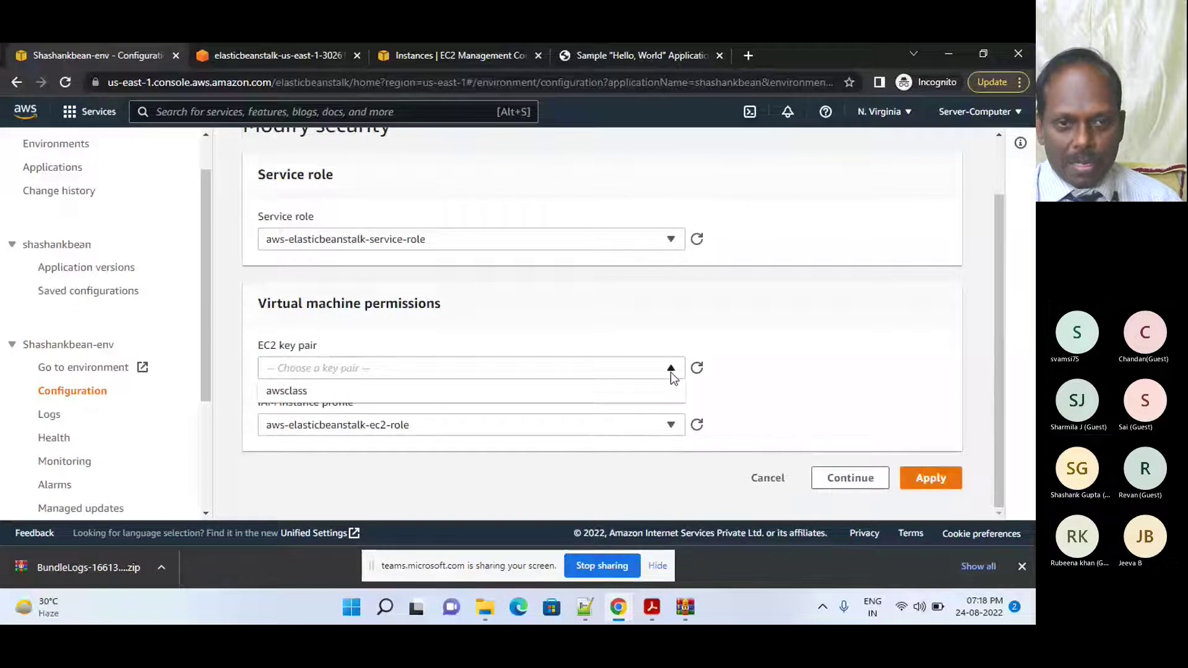
{"action": "left_click", "coordinate": [342, 391]}
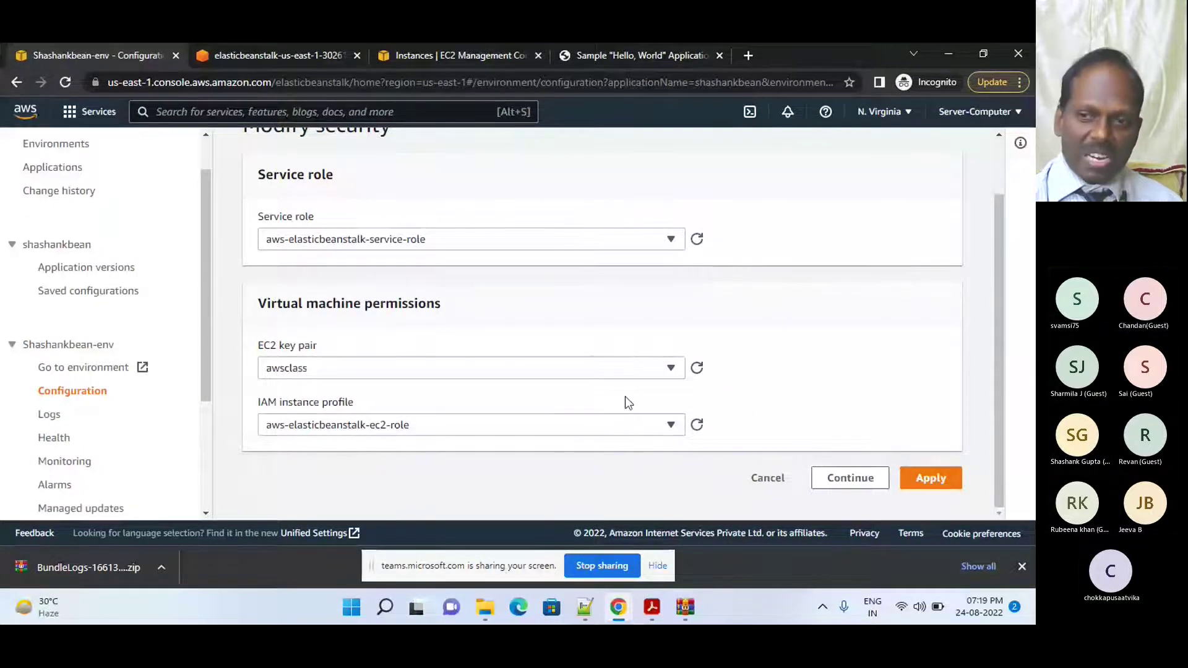
{"action": "left_click", "coordinate": [601, 566]}
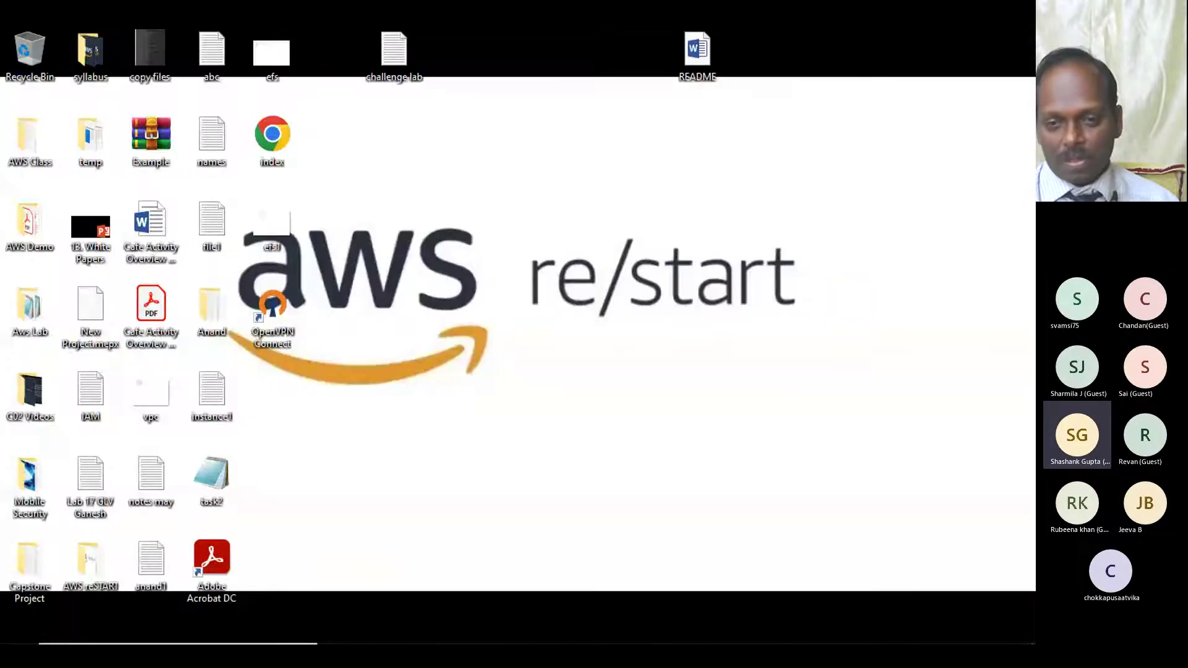
- Bring up the Teams meeting, show its participant list, then minimize the meeting window
{"action": "mouse_move", "coordinate": [520, 631]}
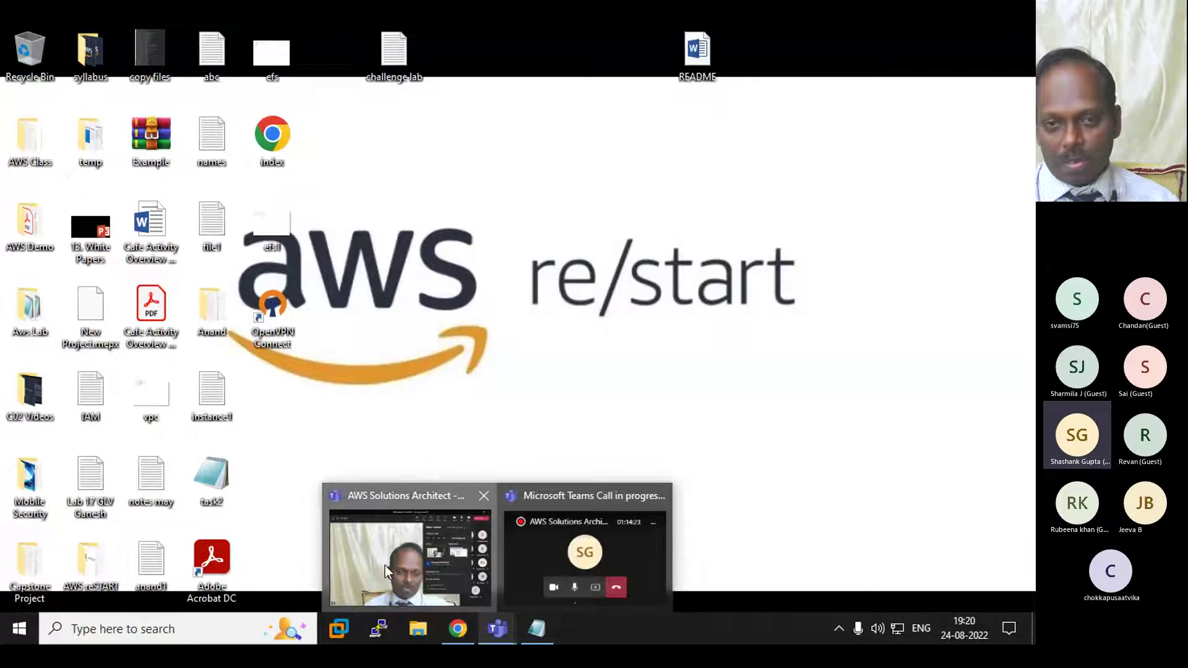
{"action": "left_click", "coordinate": [384, 565]}
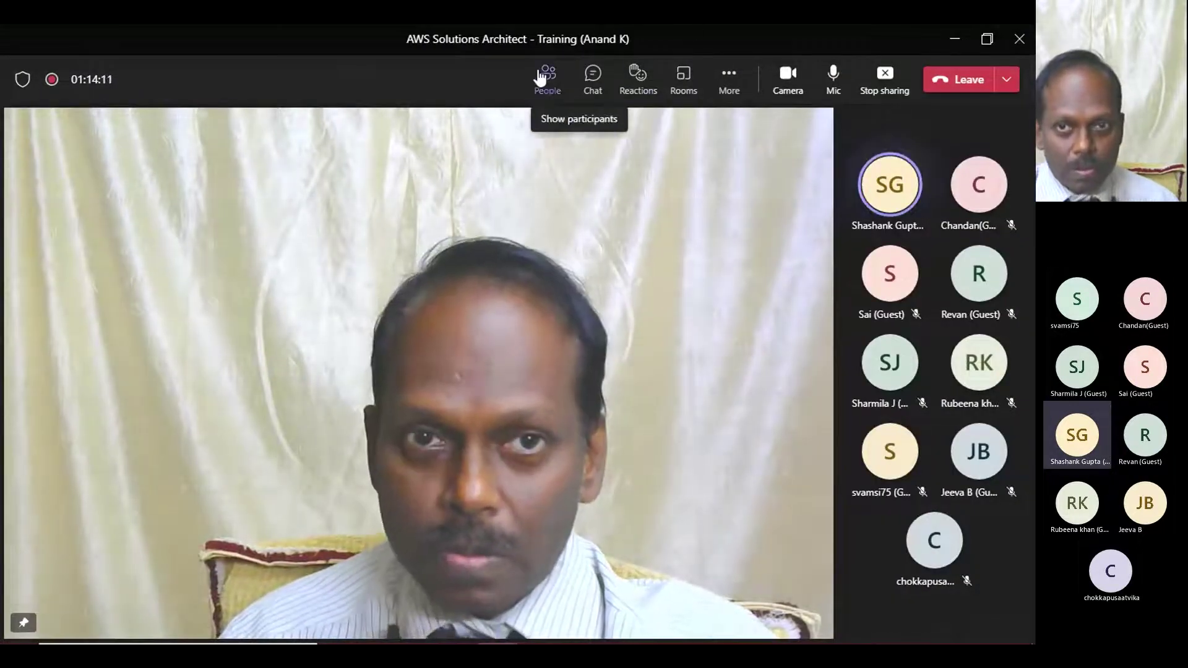
{"action": "left_click", "coordinate": [541, 75]}
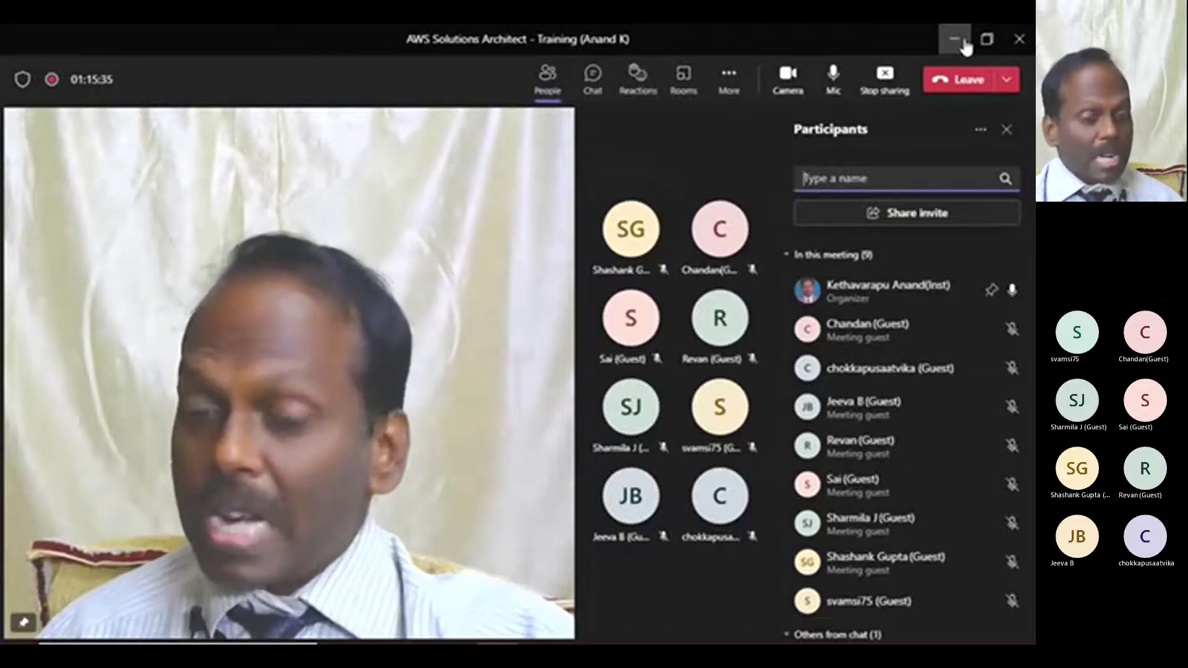
{"action": "left_click", "coordinate": [955, 38]}
- Bring Chrome forward and close the old EC2 Instances and Elastic Beanstalk tabs
{"action": "mouse_move", "coordinate": [457, 629]}
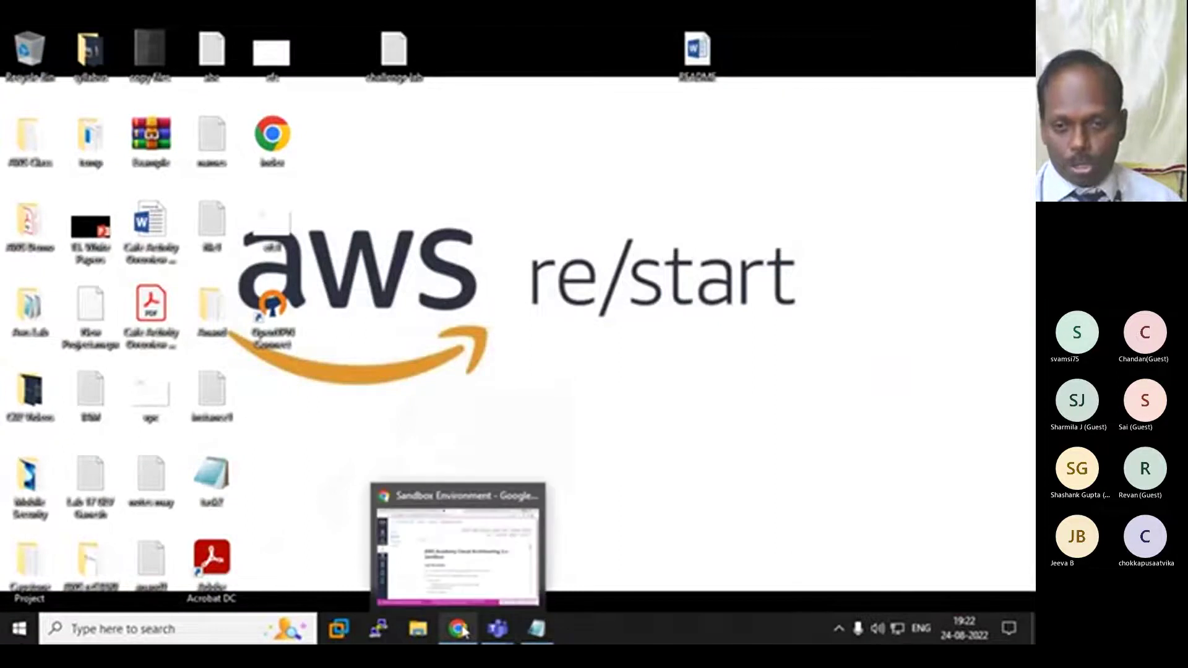
{"action": "left_click", "coordinate": [440, 544]}
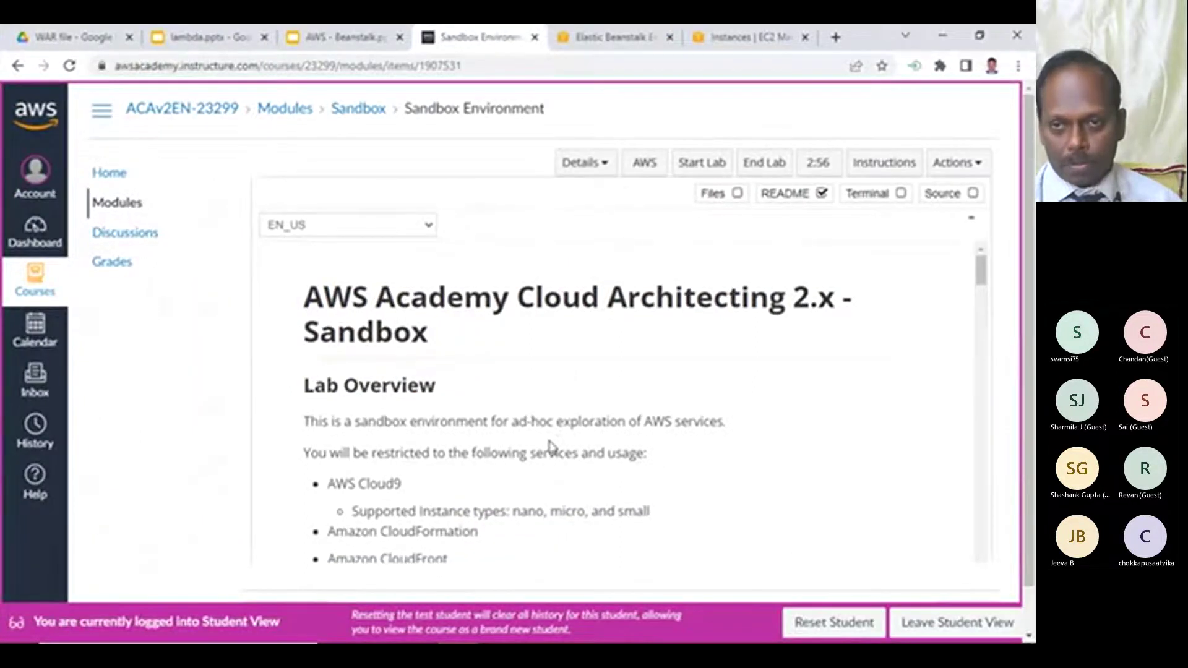
{"action": "left_click", "coordinate": [613, 36]}
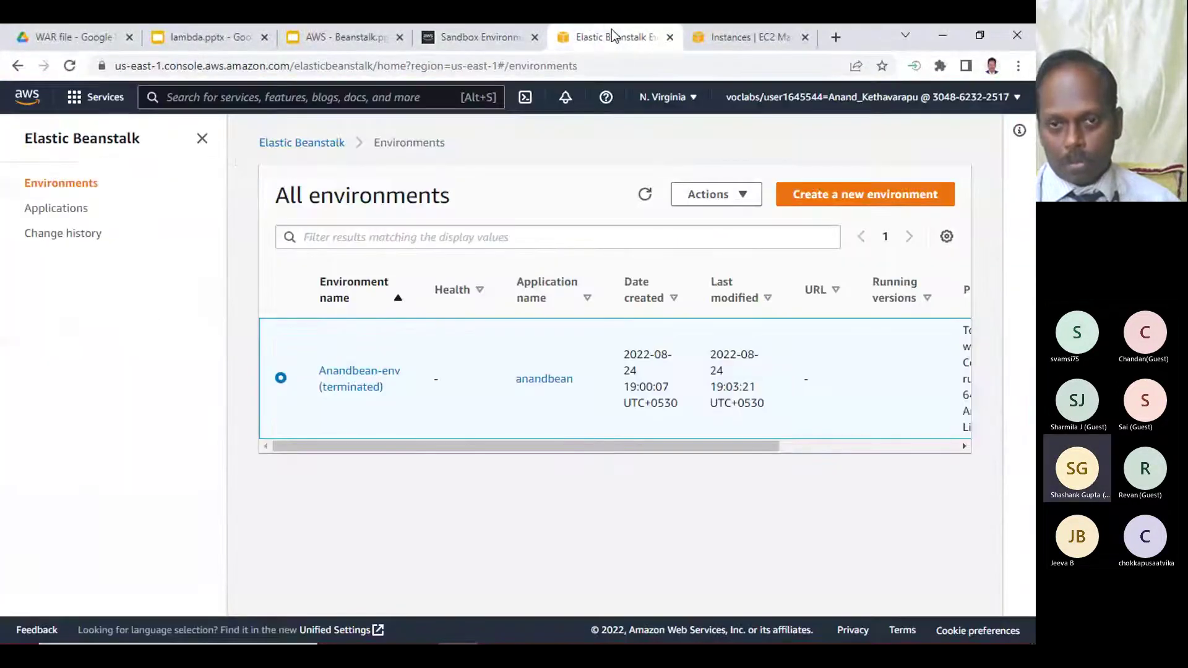
{"action": "left_click", "coordinate": [722, 35]}
{"action": "left_click", "coordinate": [805, 38]}
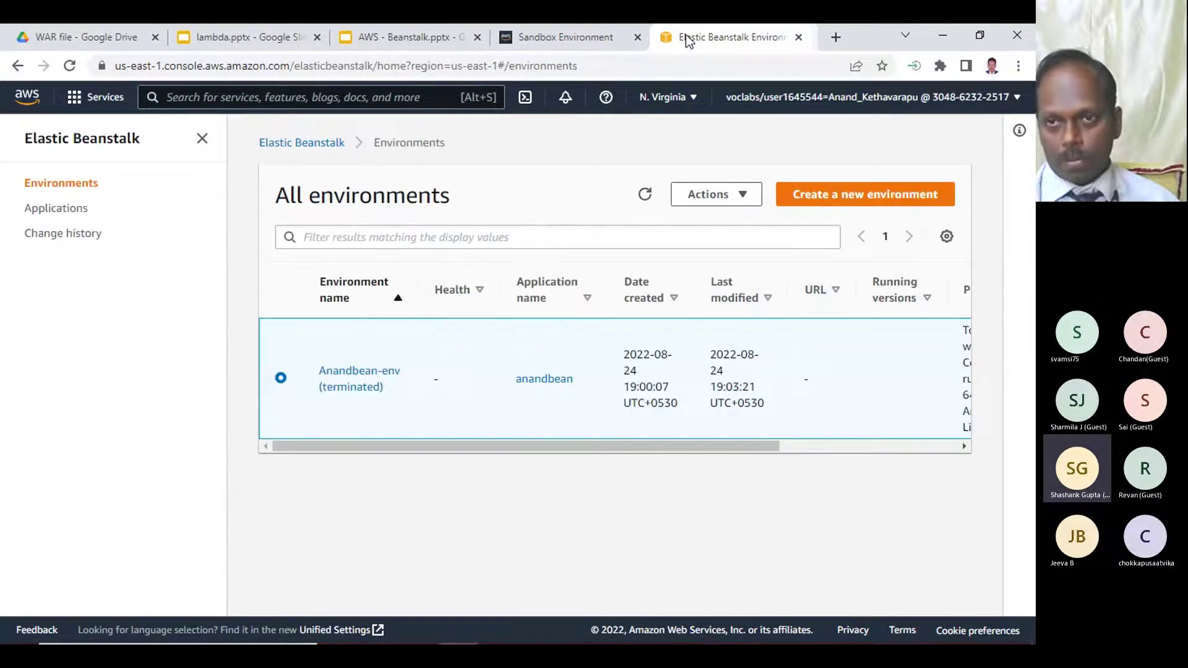
{"action": "left_click", "coordinate": [805, 38]}
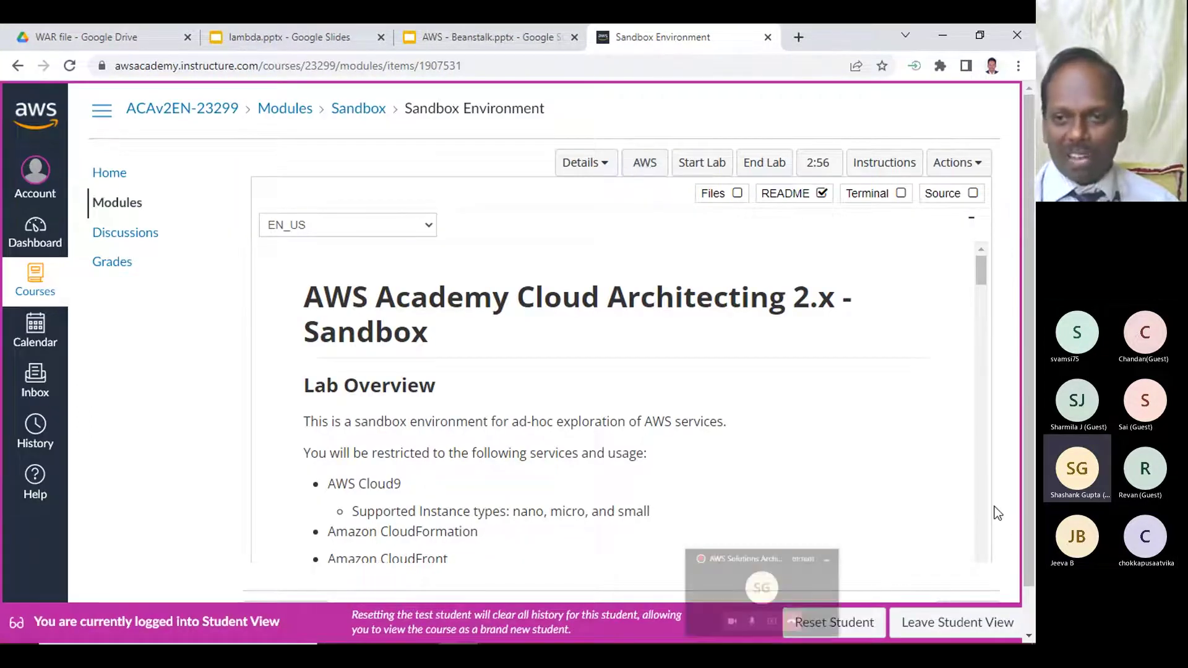
- Log out of the old AWS session, reopen the sandbox's AWS console, then switch to the Beanstalk slides
{"action": "left_click", "coordinate": [653, 163]}
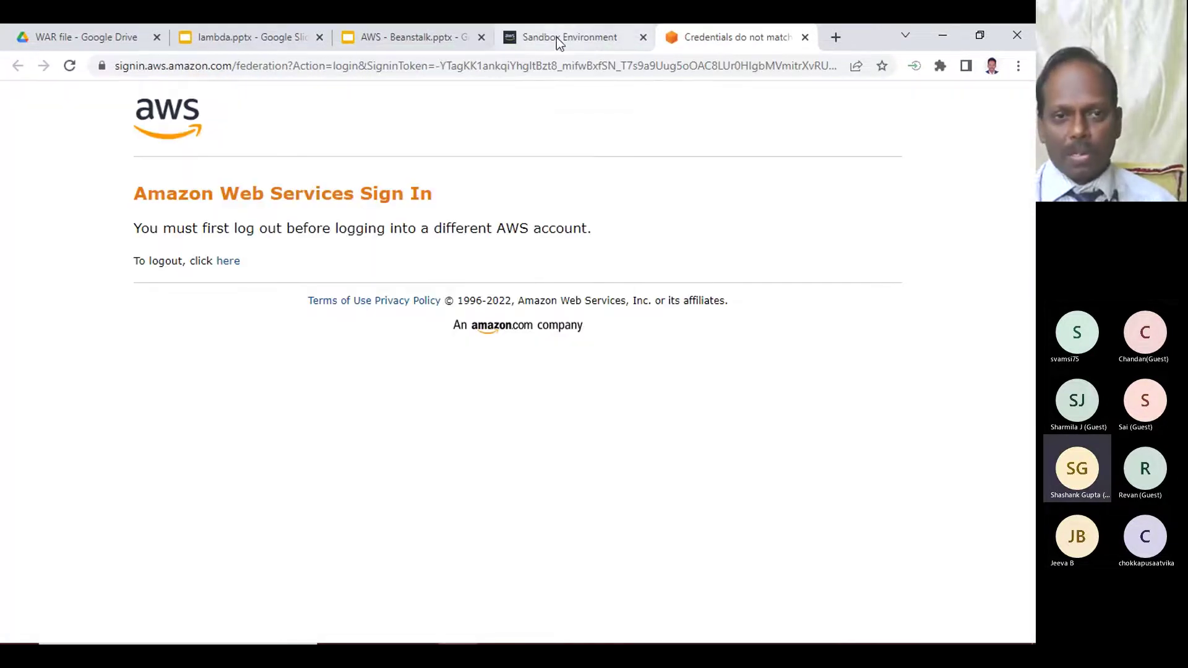
{"action": "left_click", "coordinate": [225, 269]}
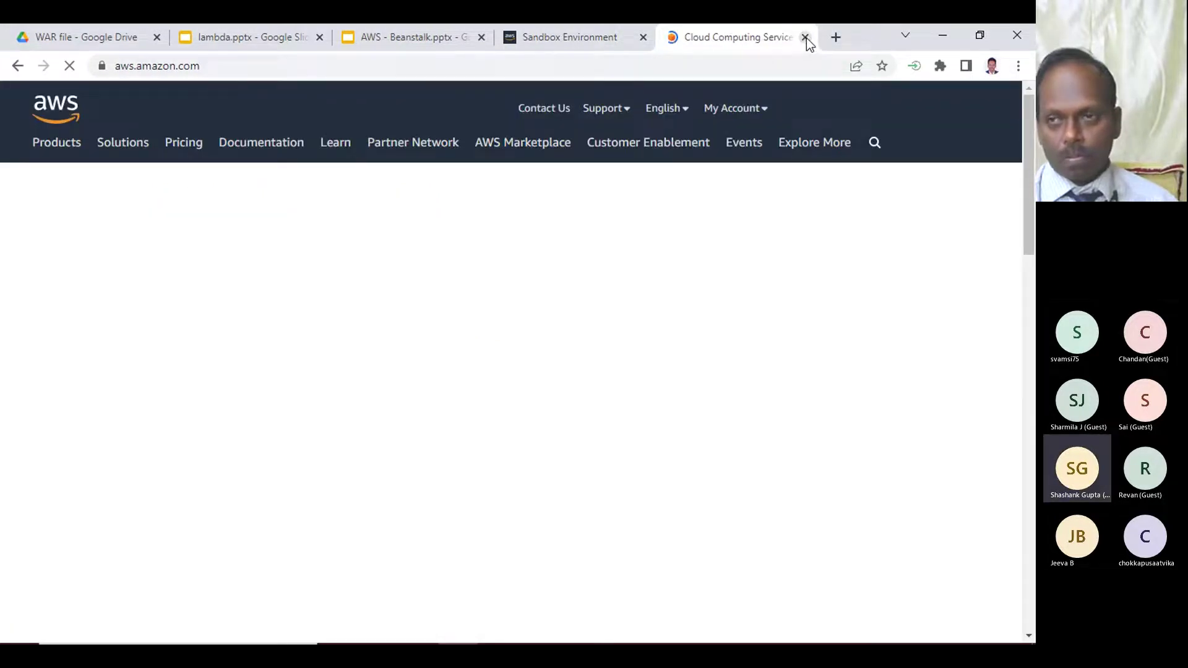
{"action": "left_click", "coordinate": [806, 38]}
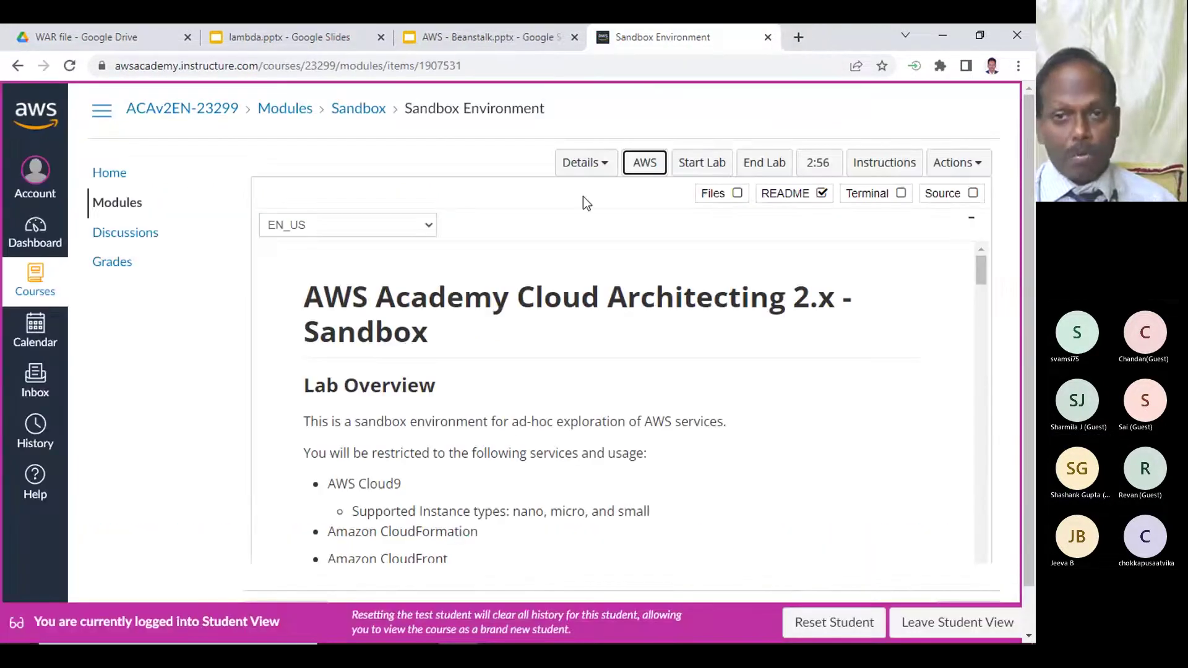
{"action": "left_click", "coordinate": [655, 164]}
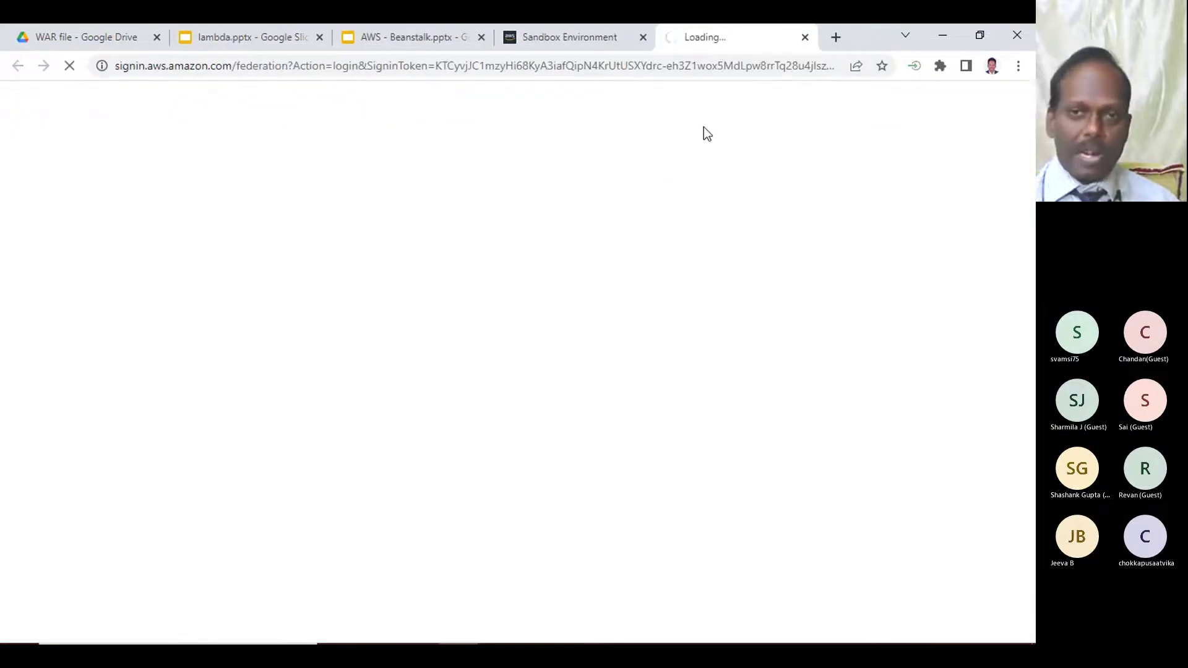
{"action": "left_click", "coordinate": [547, 38]}
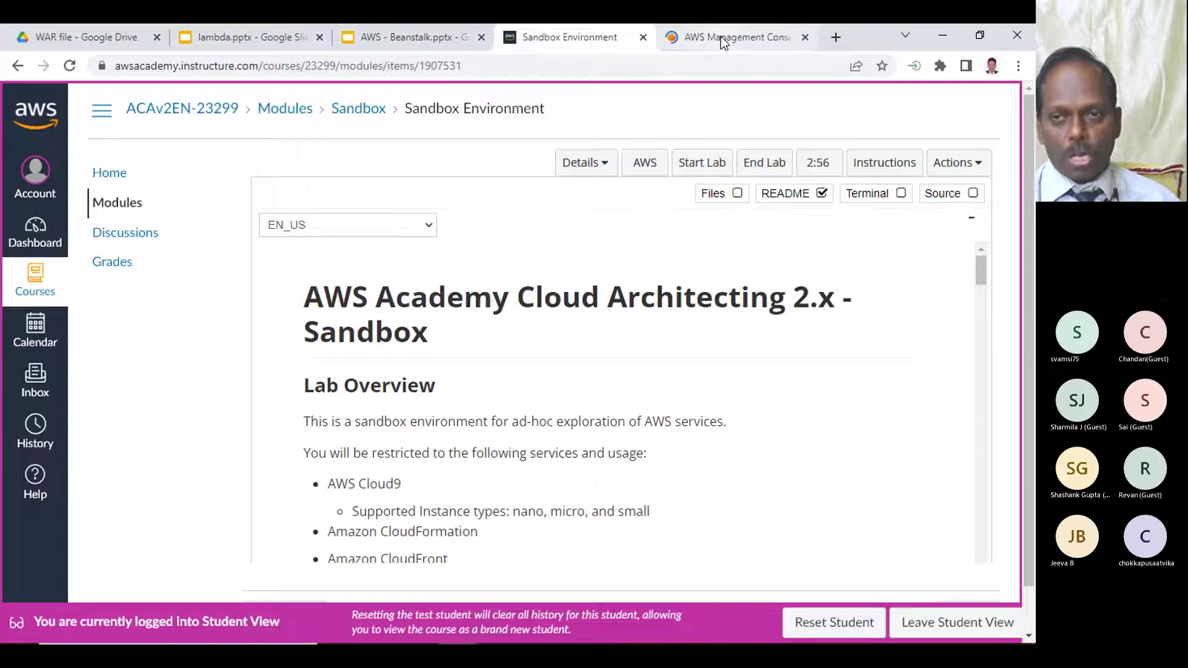
{"action": "left_click", "coordinate": [721, 38]}
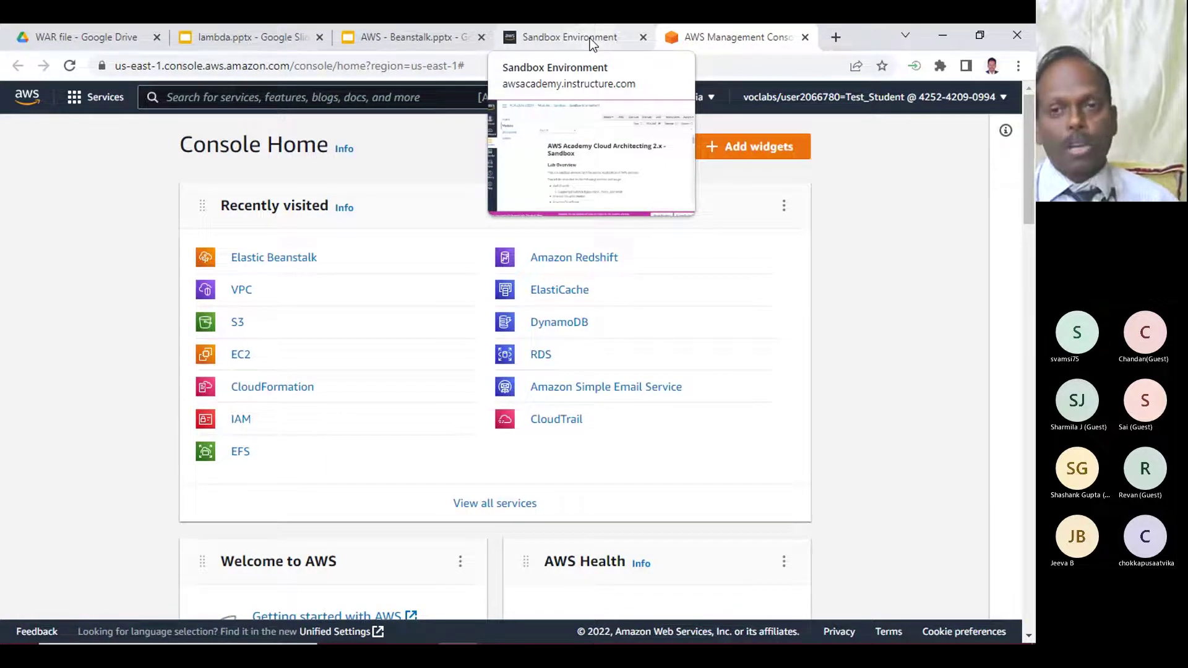
{"action": "left_click", "coordinate": [589, 38]}
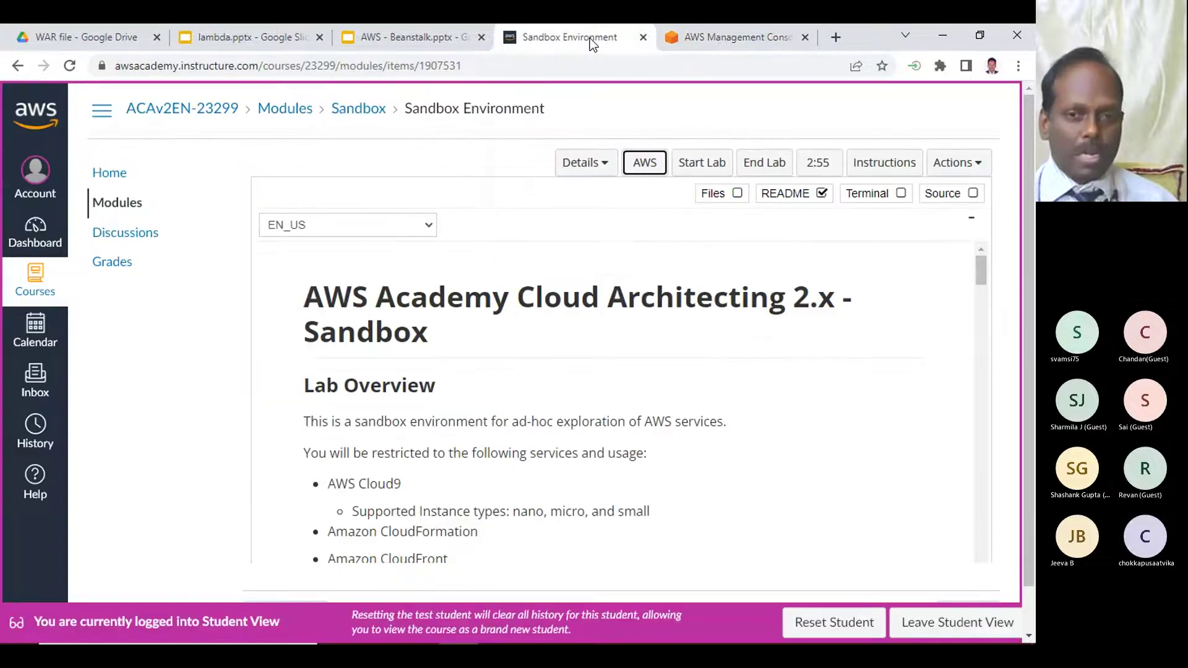
{"action": "left_click", "coordinate": [708, 38]}
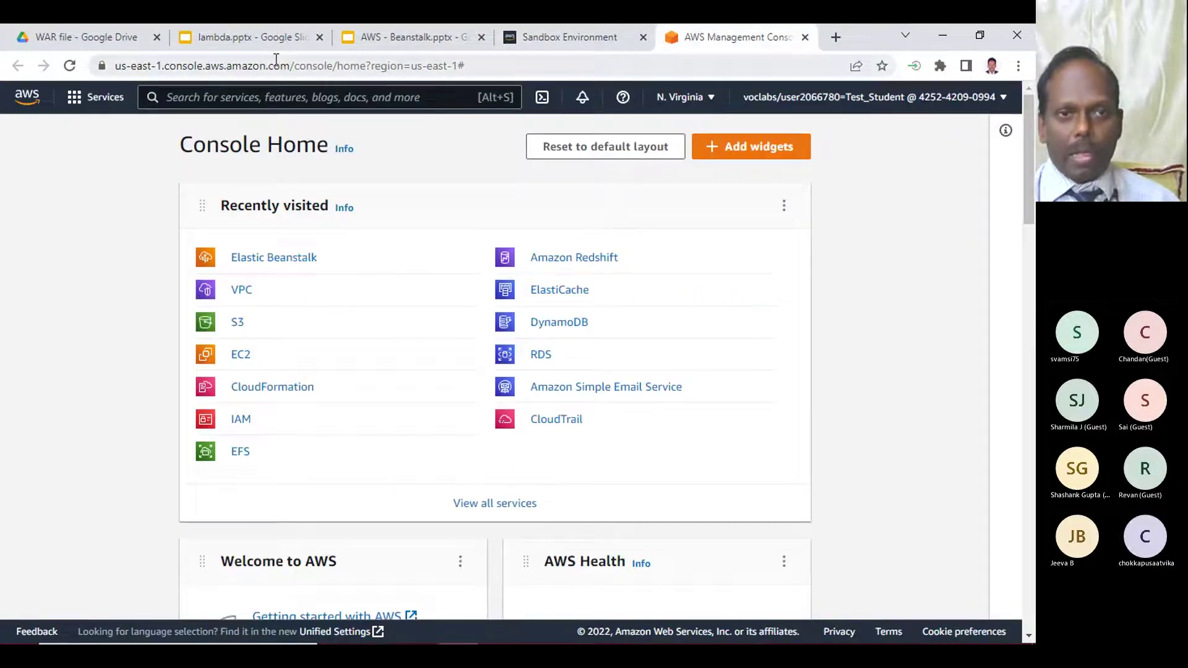
{"action": "left_click", "coordinate": [399, 39]}
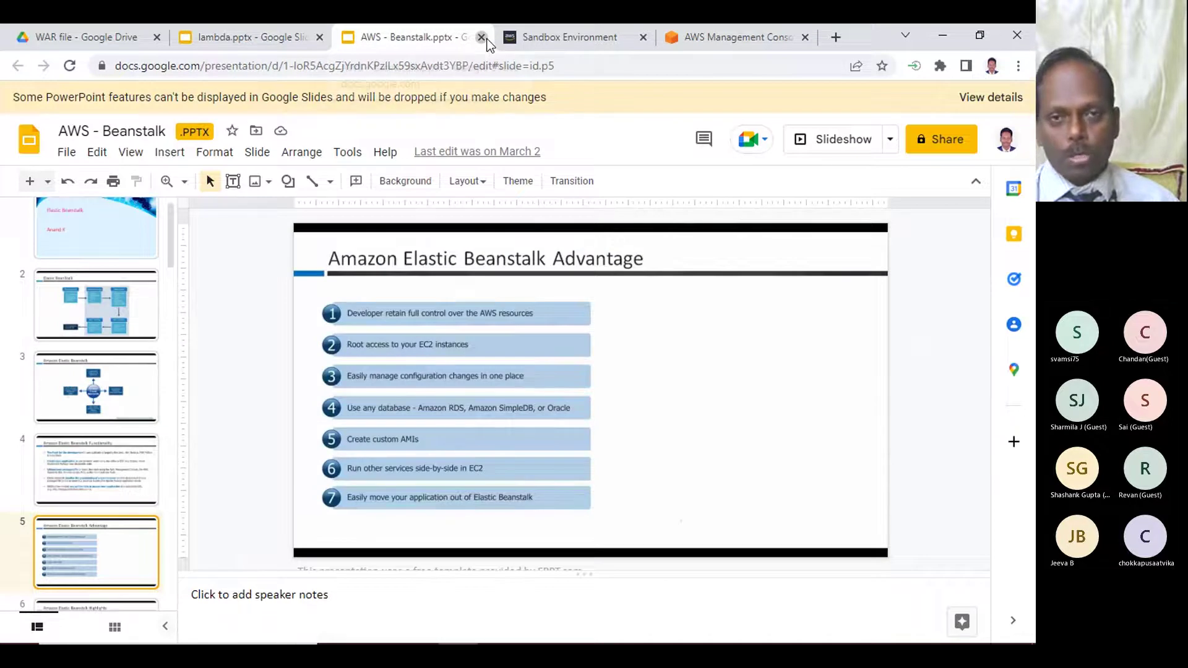
- Close the AWS - Beanstalk.pptx slides, minimize Chrome, and restore the Teams meeting showing 9 participants
{"action": "left_click", "coordinate": [481, 37]}
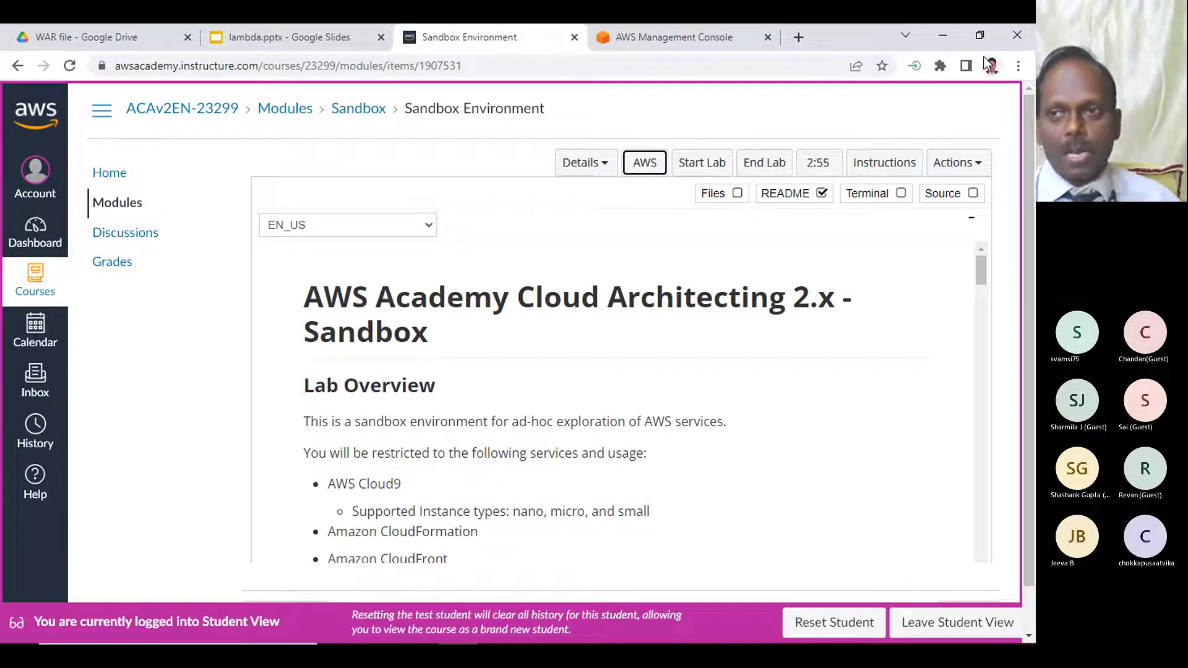
{"action": "left_click", "coordinate": [945, 36]}
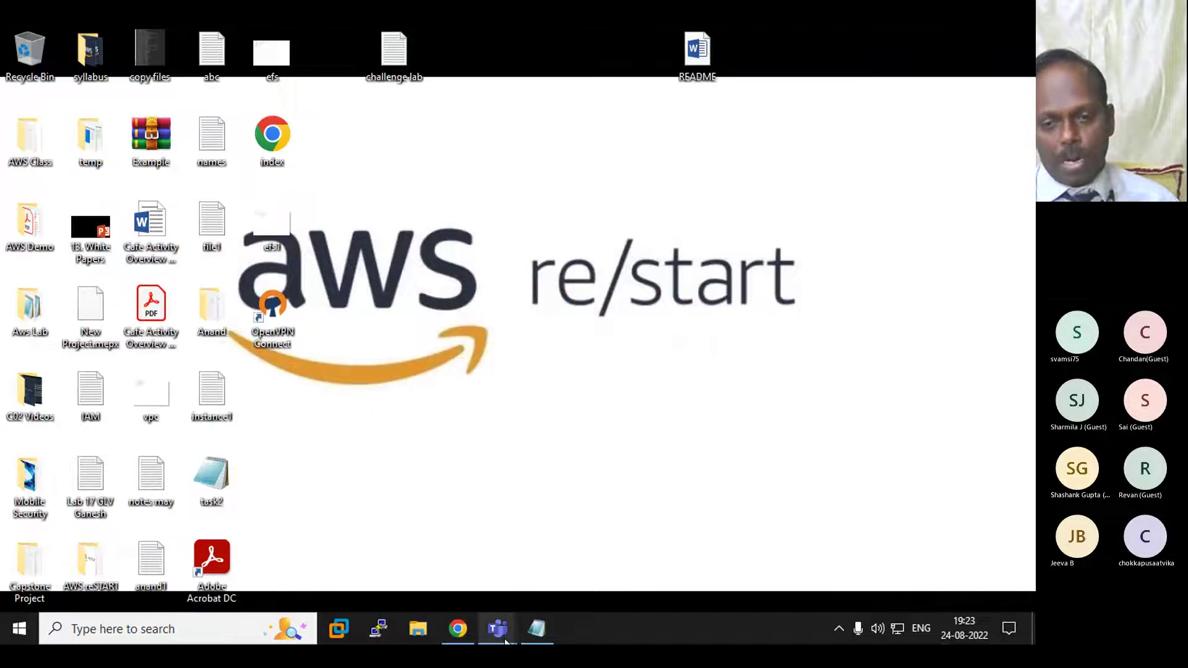
{"action": "mouse_move", "coordinate": [506, 641]}
{"action": "left_click", "coordinate": [403, 565]}
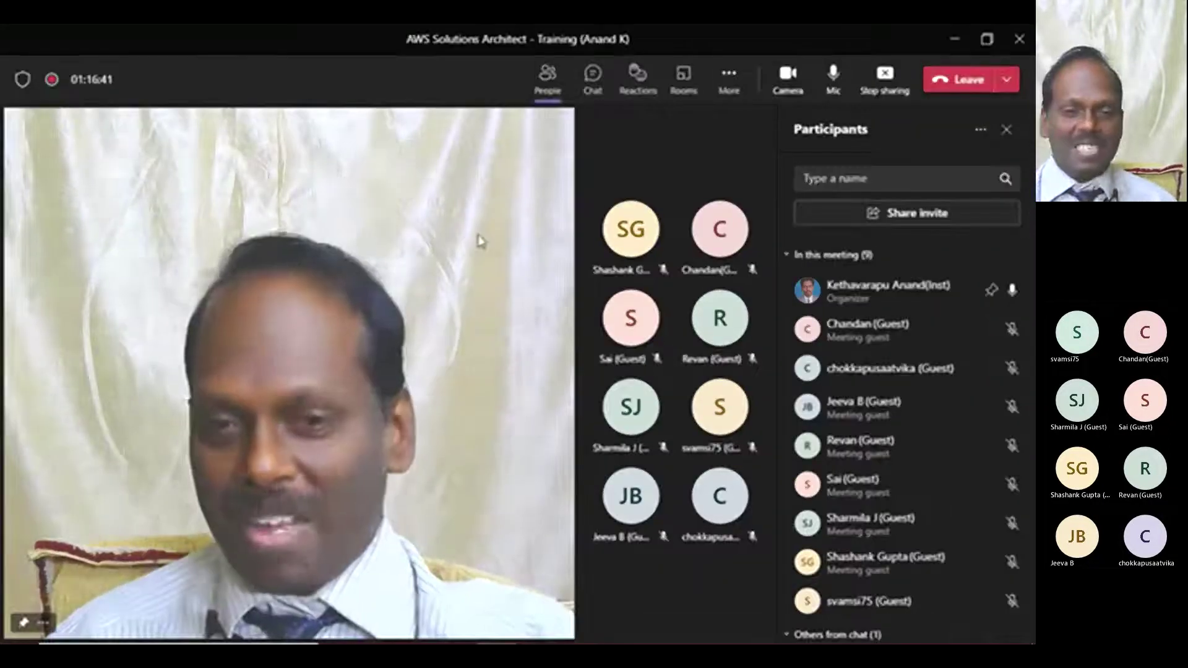
{"action": "mouse_move", "coordinate": [468, 631]}
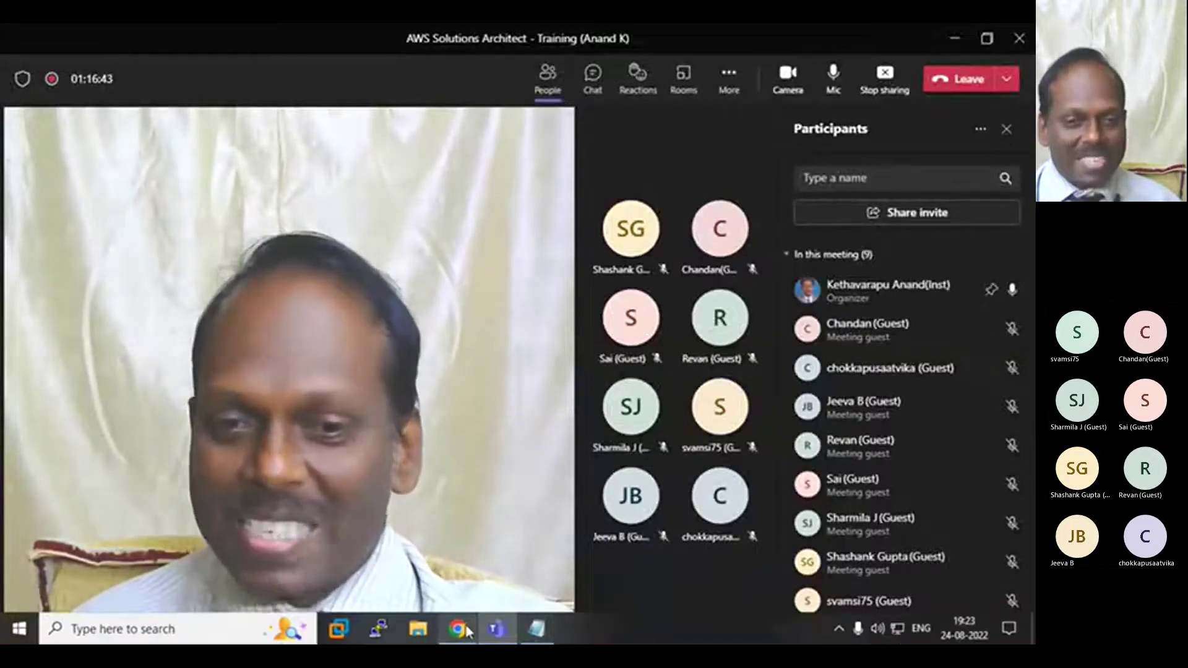
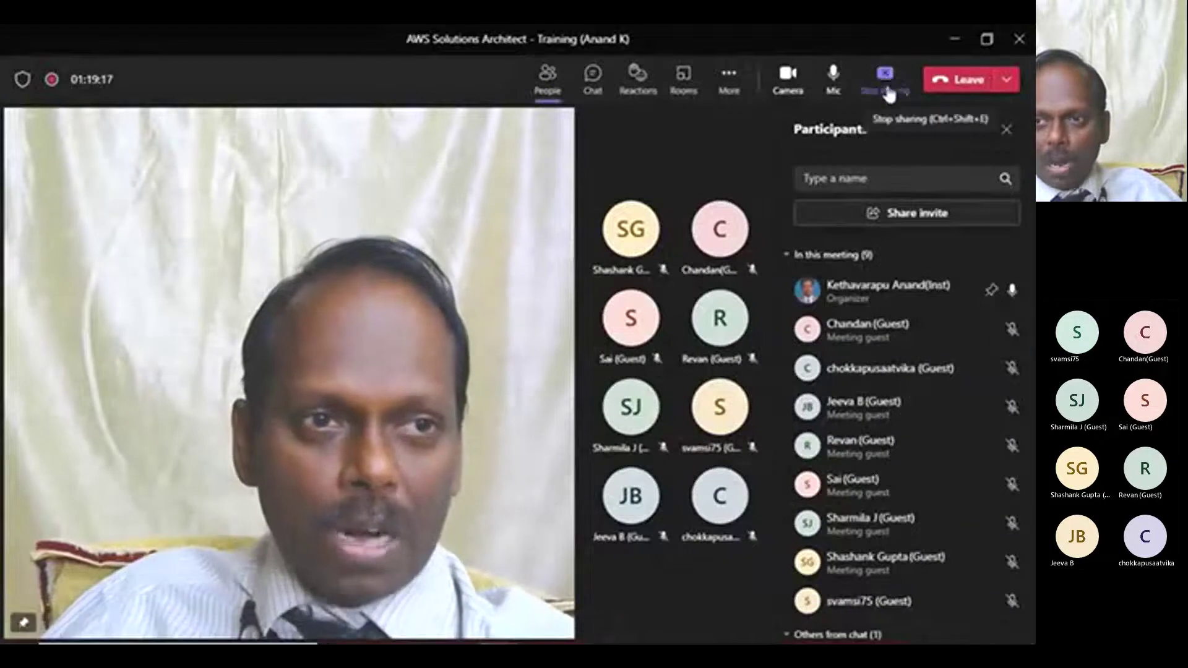
- Minimize the Teams meeting and show the lambda.pptx Google Slides title slide in Chrome
{"action": "left_click", "coordinate": [958, 41]}
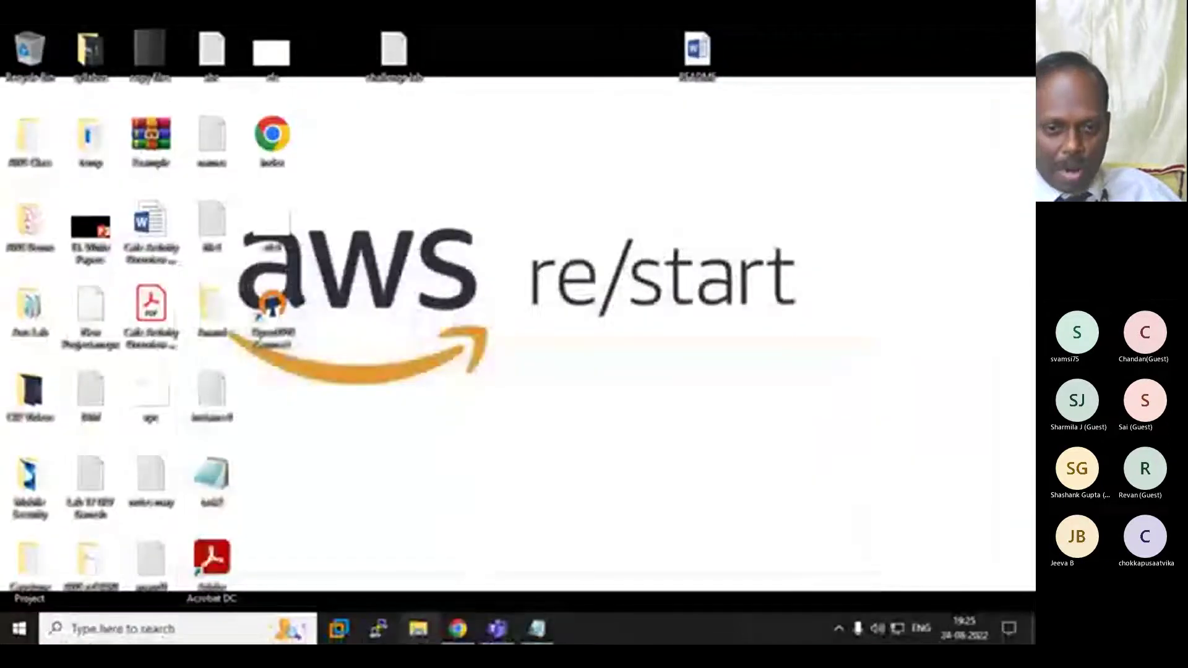
{"action": "mouse_move", "coordinate": [462, 632]}
{"action": "left_click", "coordinate": [464, 588]}
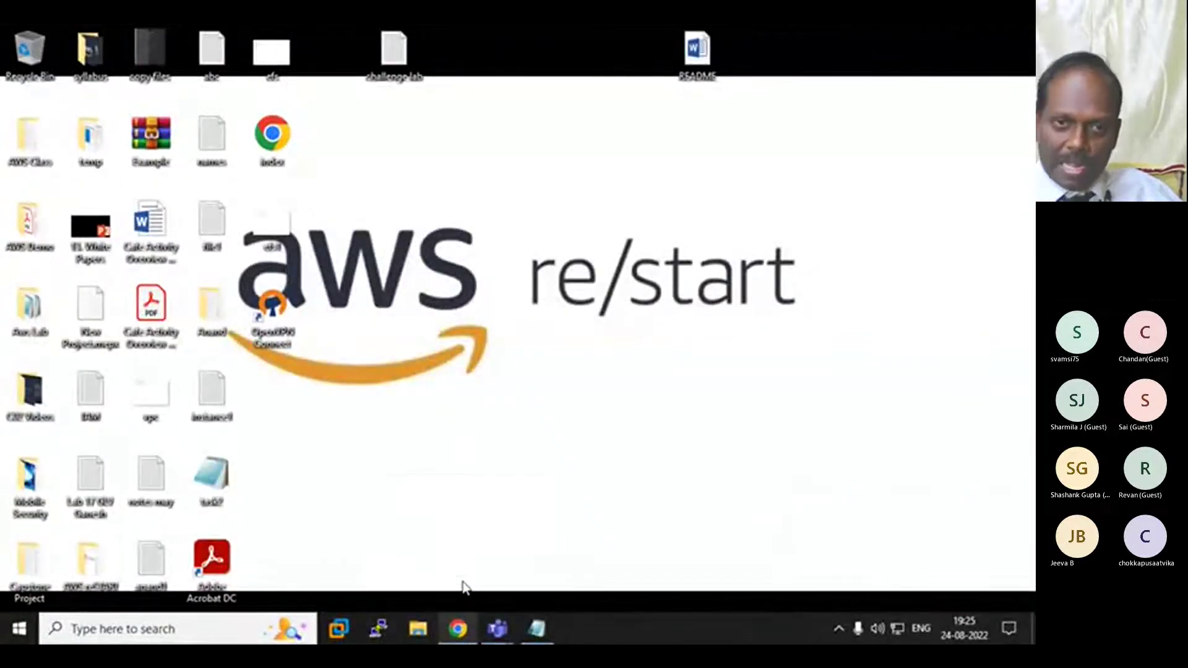
{"action": "left_click", "coordinate": [275, 42]}
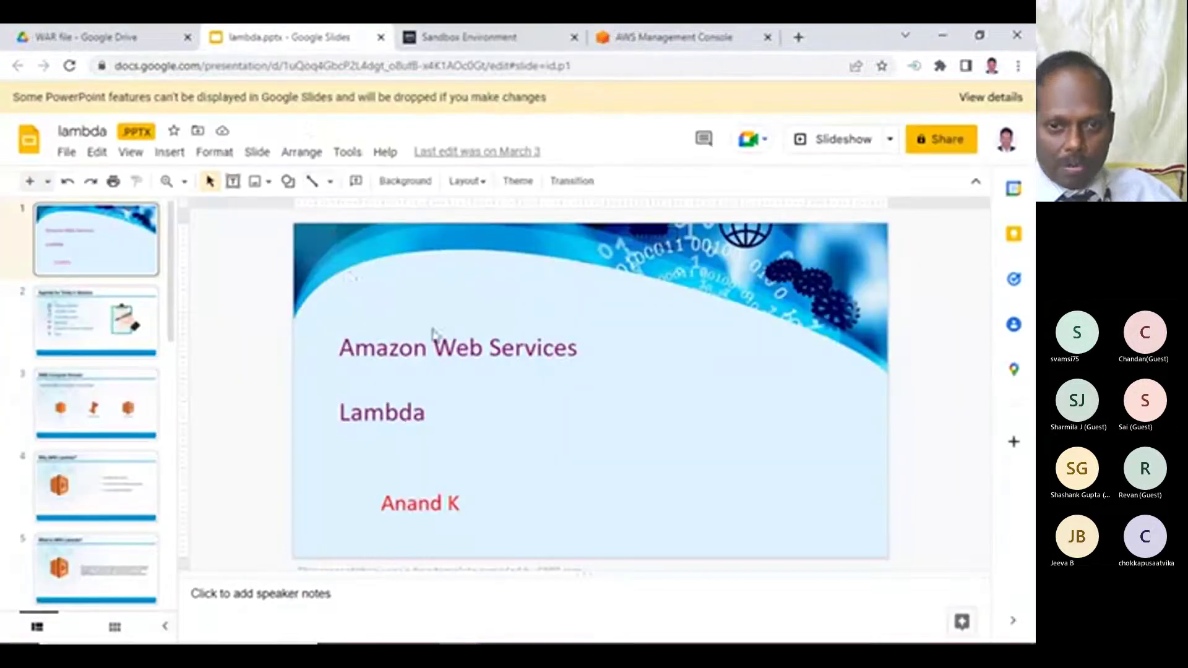
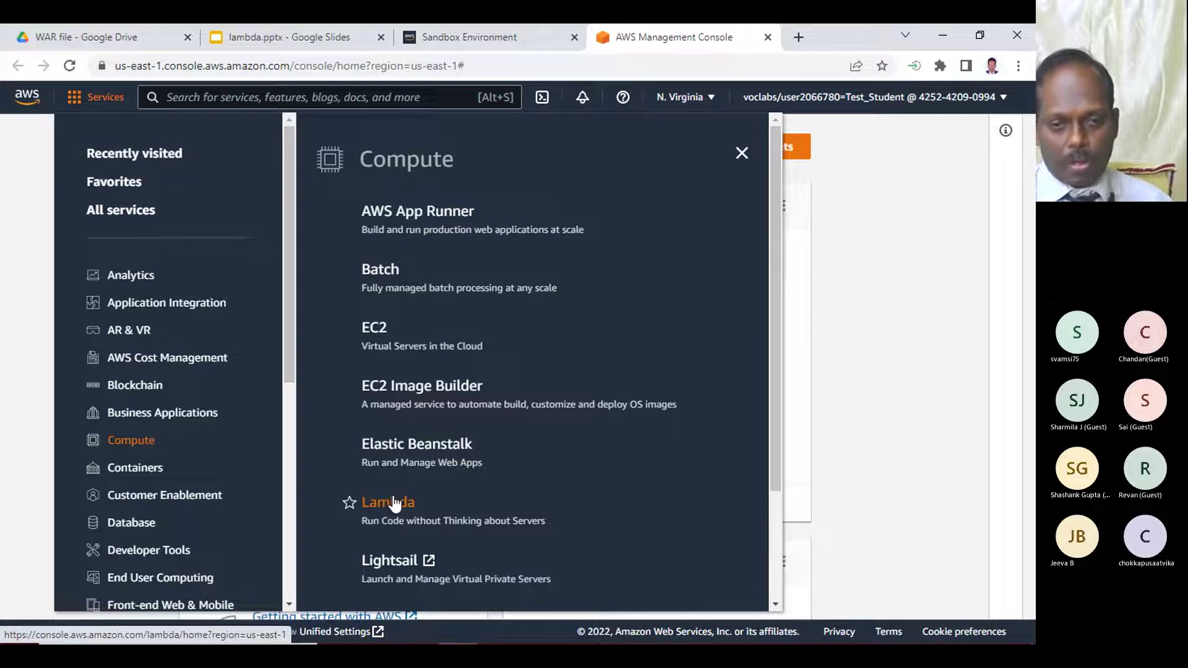
- Open the Lambda functions list, which shows zero functions, then minimize Chrome
{"action": "left_click", "coordinate": [388, 502]}
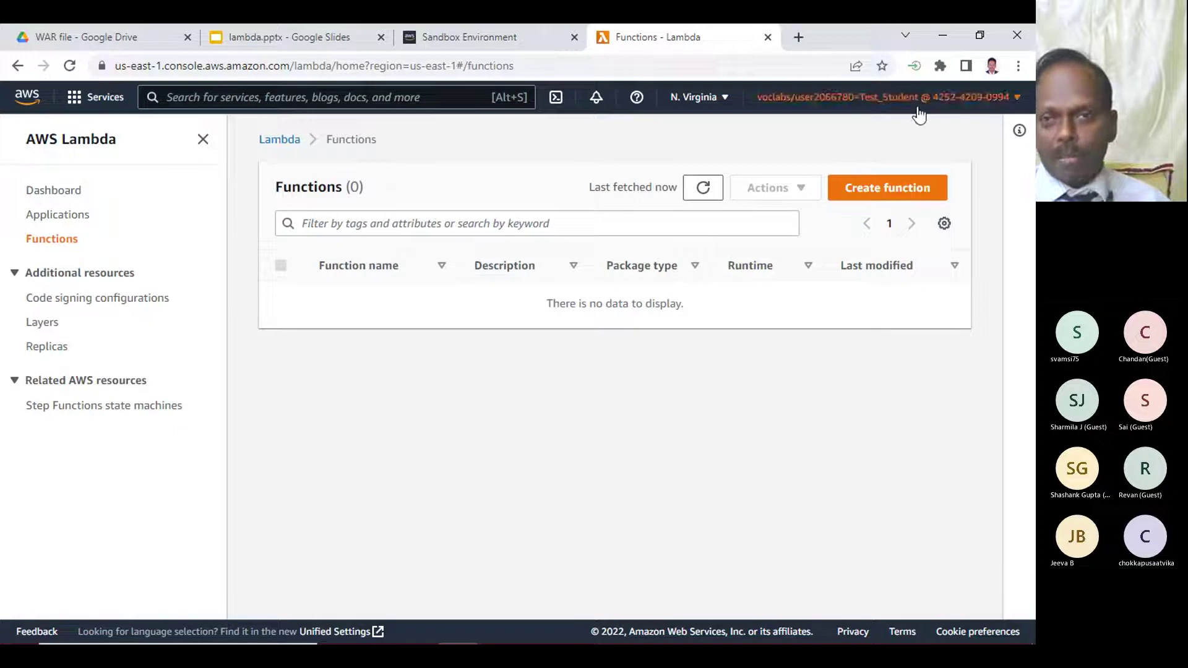
{"action": "left_click", "coordinate": [937, 39]}
- Bring the Teams training meeting forward, then return to the Chrome Lambda functions page
{"action": "mouse_move", "coordinate": [498, 631]}
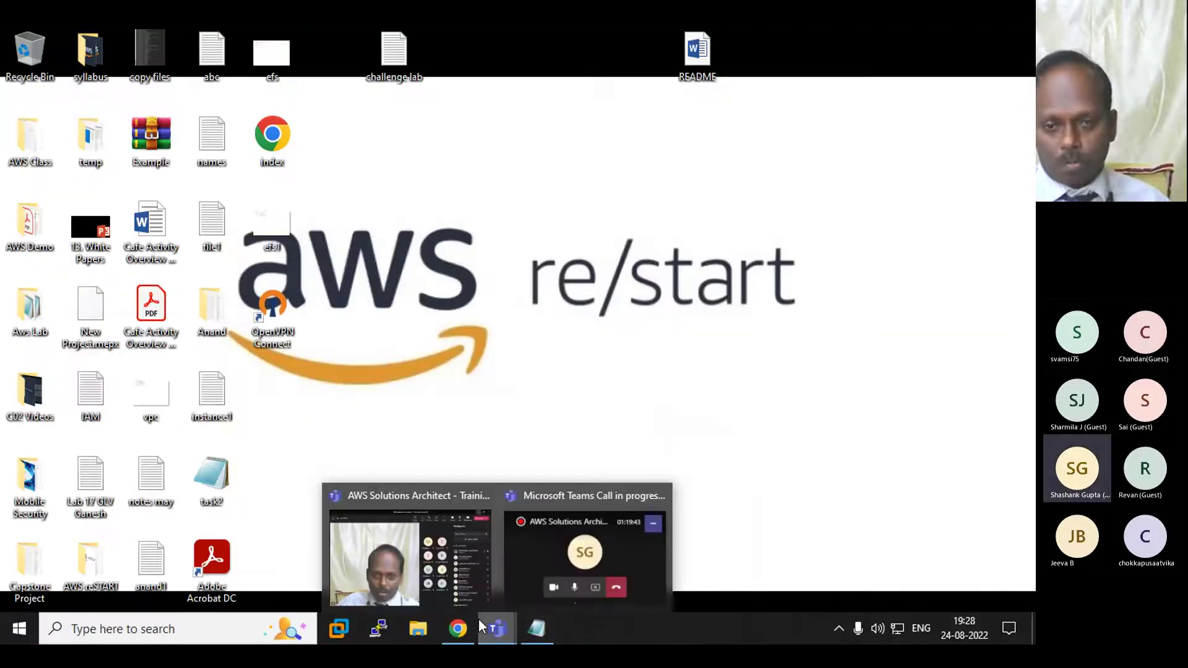
{"action": "left_click", "coordinate": [417, 582]}
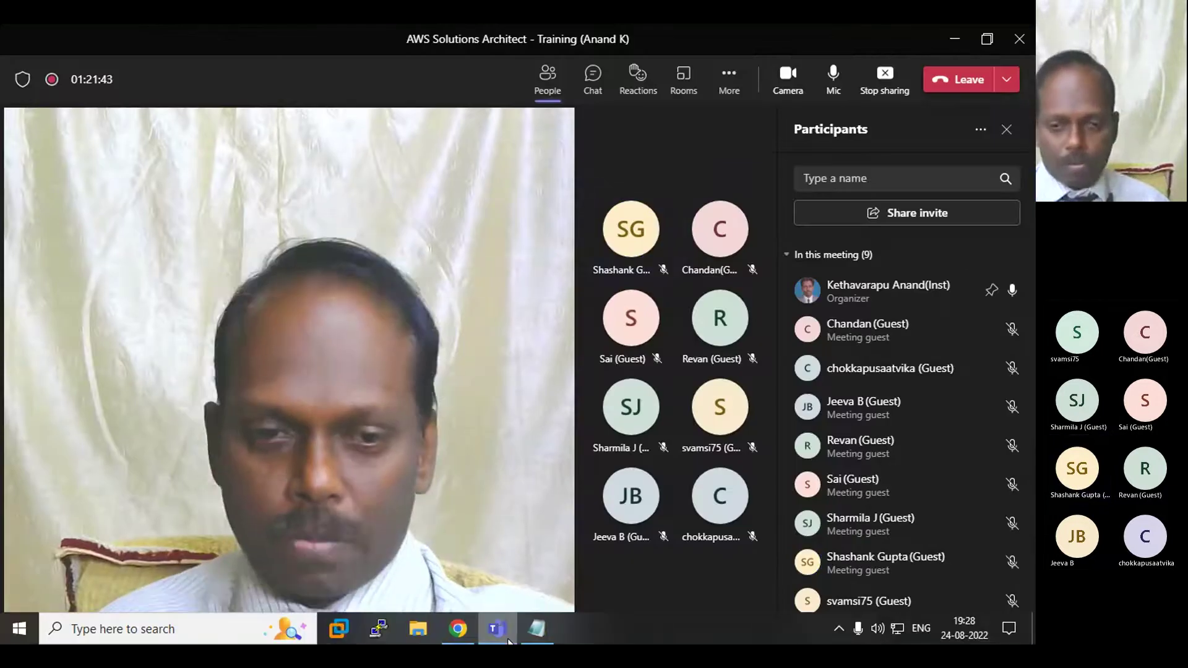
{"action": "mouse_move", "coordinate": [459, 628]}
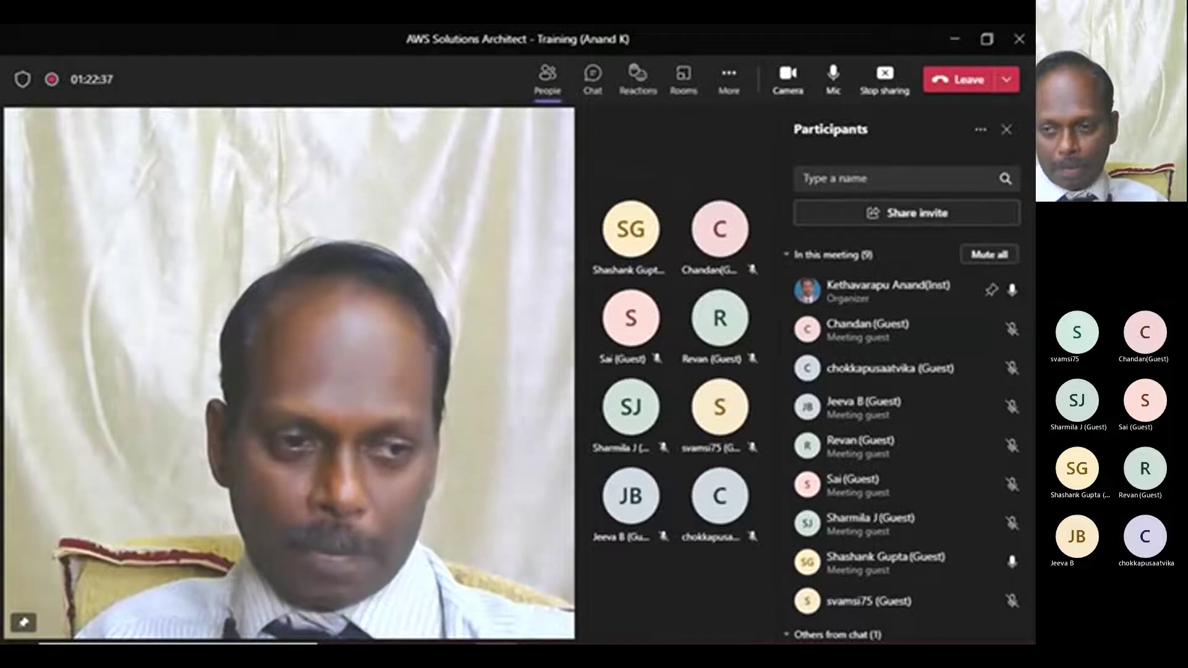
{"action": "left_click", "coordinate": [469, 633]}
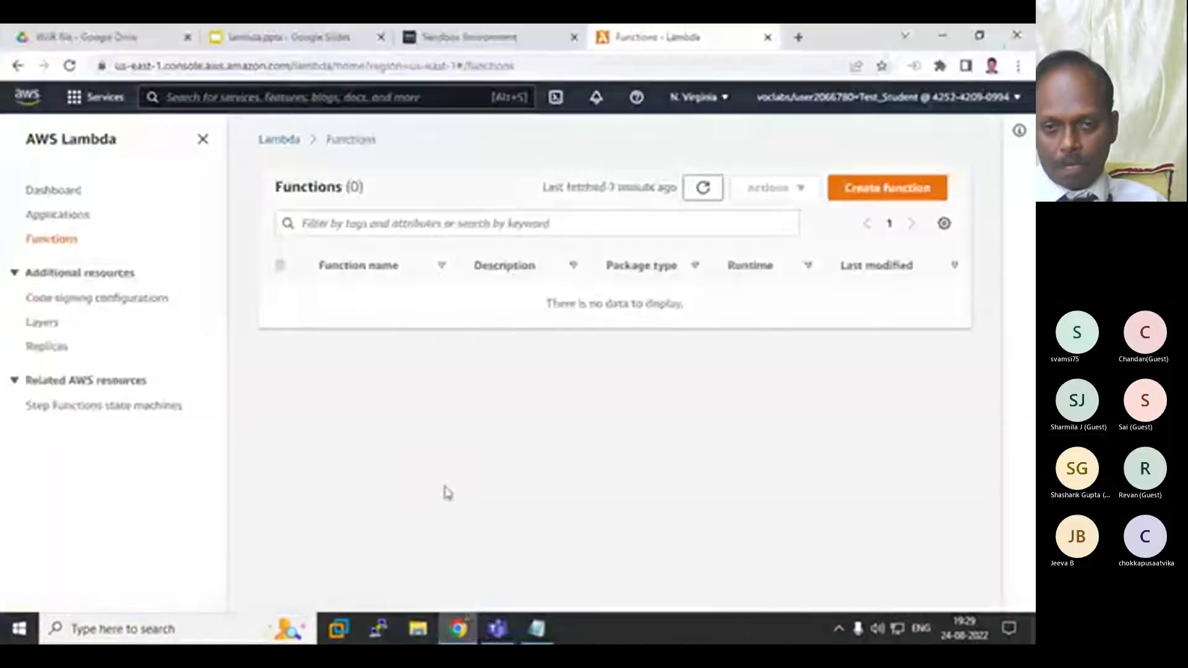
- Review the dashboard's 0 functions, 0 byte code storage and 1000 concurrency, then minimize Chrome
{"action": "left_click", "coordinate": [78, 140]}
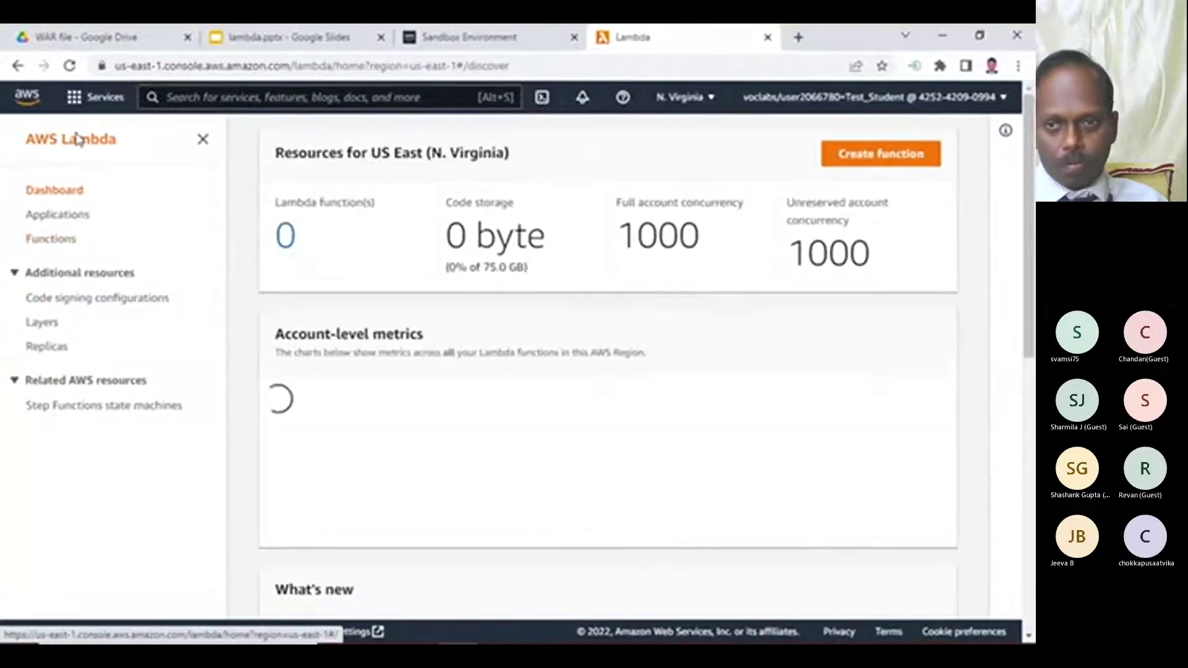
{"action": "left_click", "coordinate": [67, 192]}
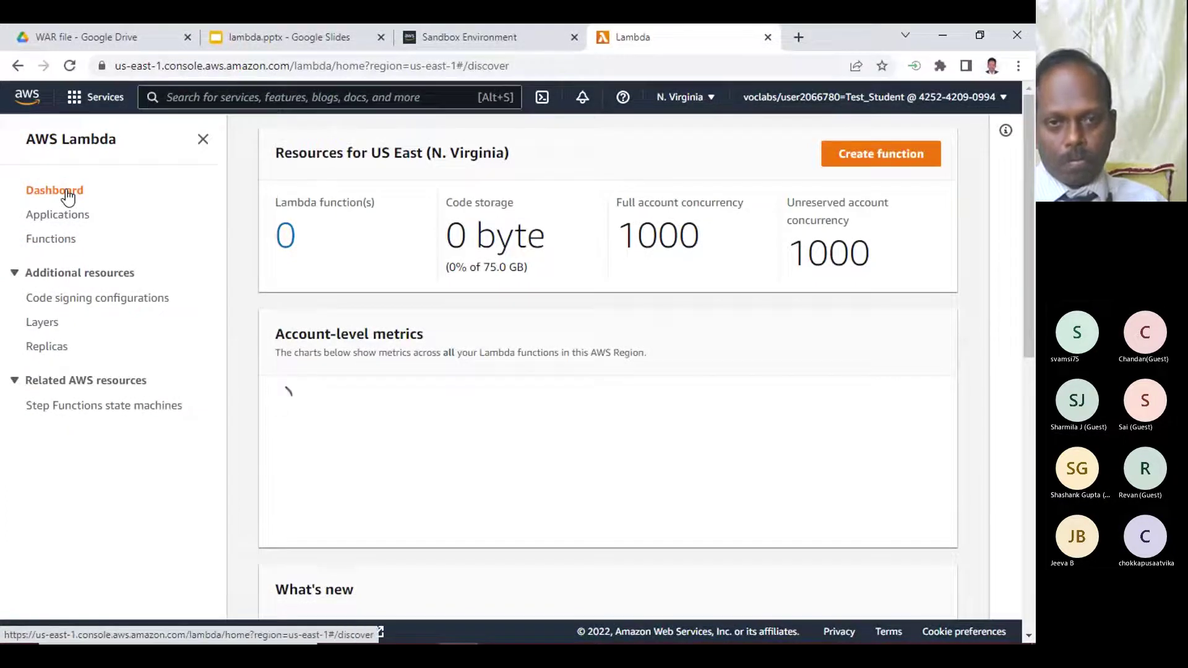
{"action": "scroll", "coordinate": [49, 191], "scroll_direction": "down", "scroll_amount": 5}
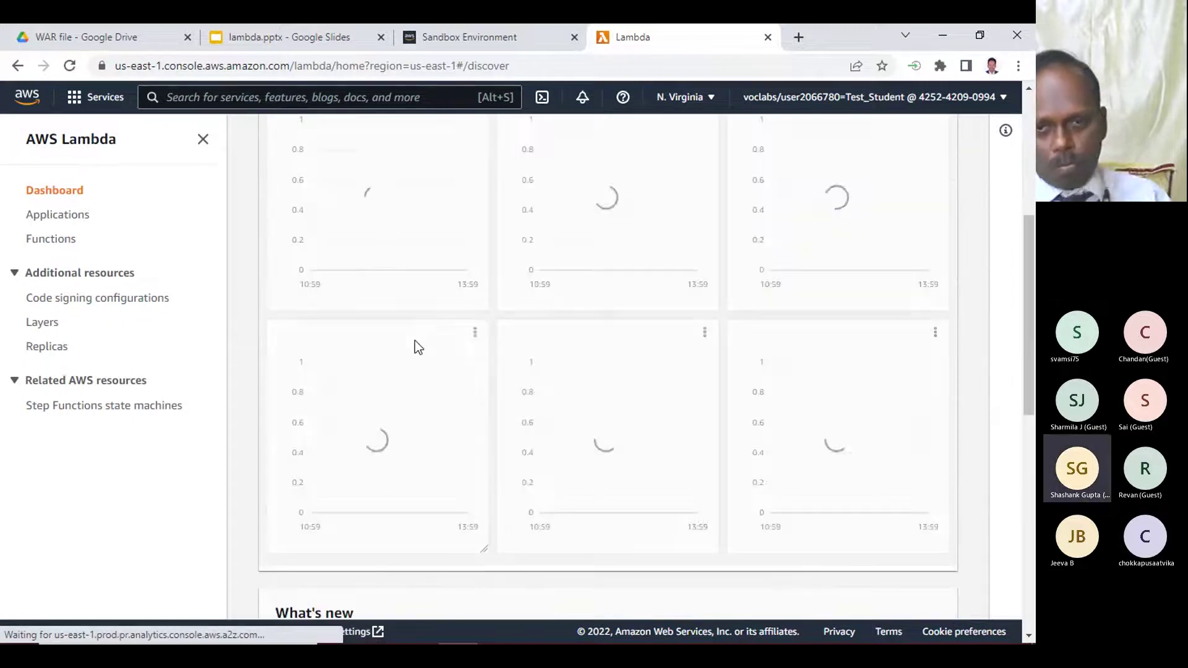
{"action": "scroll", "coordinate": [415, 343], "scroll_direction": "up", "scroll_amount": 5}
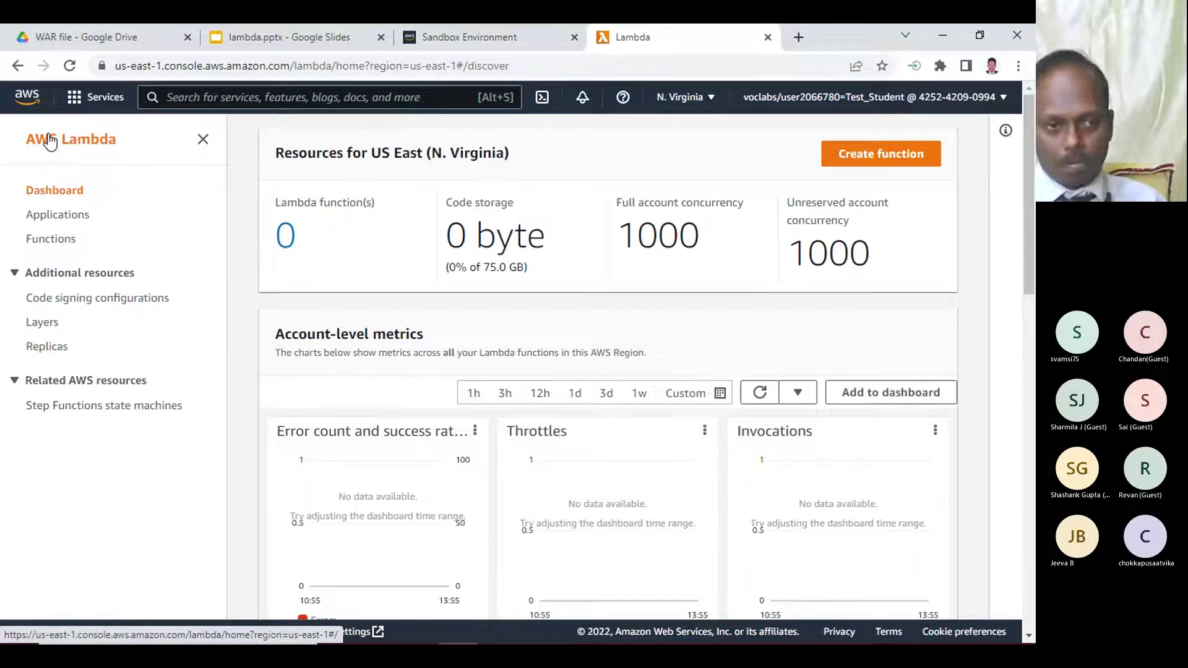
{"action": "left_click", "coordinate": [49, 137]}
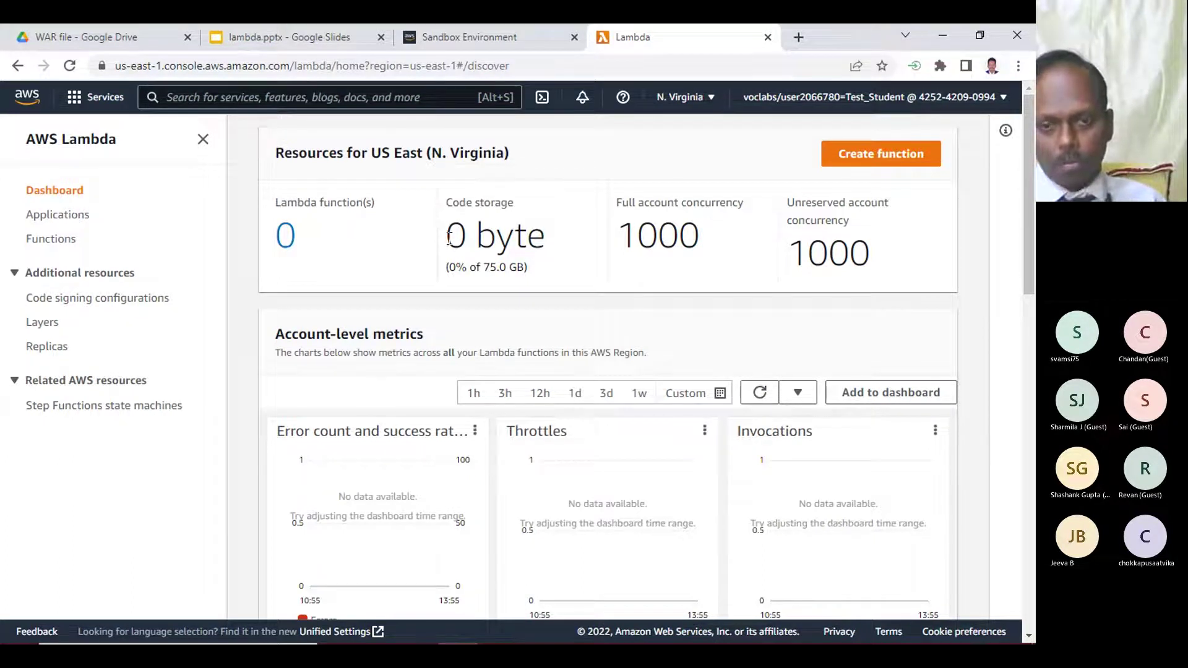
{"action": "scroll", "coordinate": [554, 439], "scroll_direction": "down", "scroll_amount": 10}
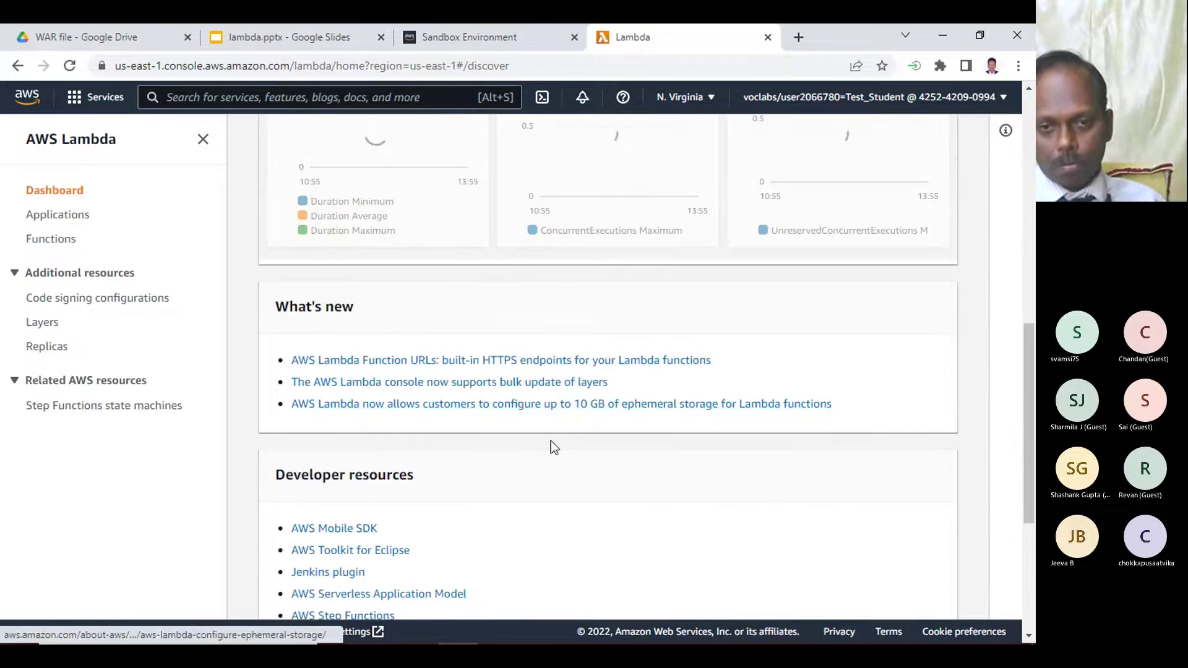
{"action": "scroll", "coordinate": [550, 441], "scroll_direction": "up", "scroll_amount": 10}
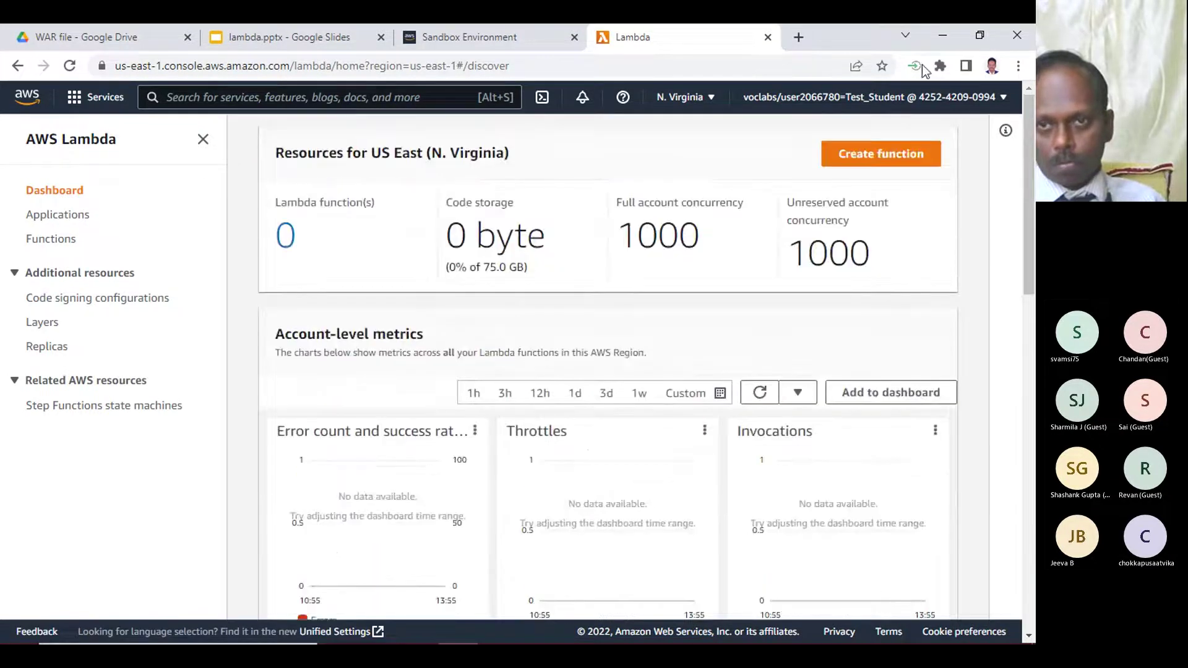
{"action": "left_click", "coordinate": [942, 36]}
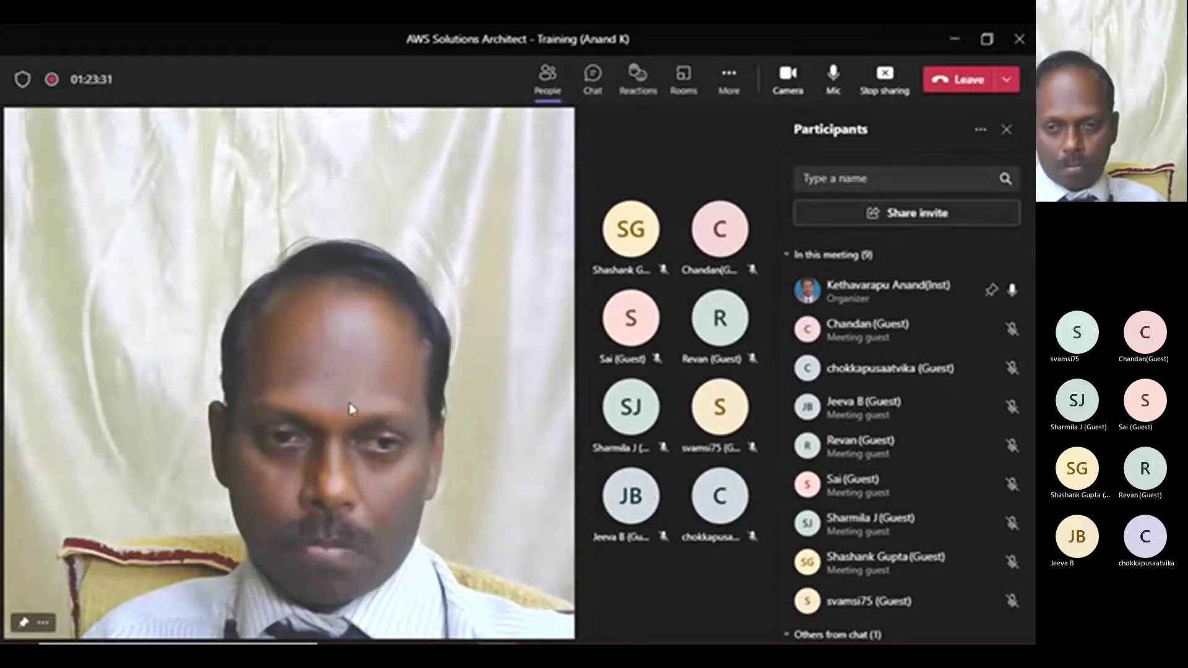
- Bring the 'Lambda - Google Chrome' window with the dashboard back to the front
{"action": "mouse_move", "coordinate": [507, 630]}
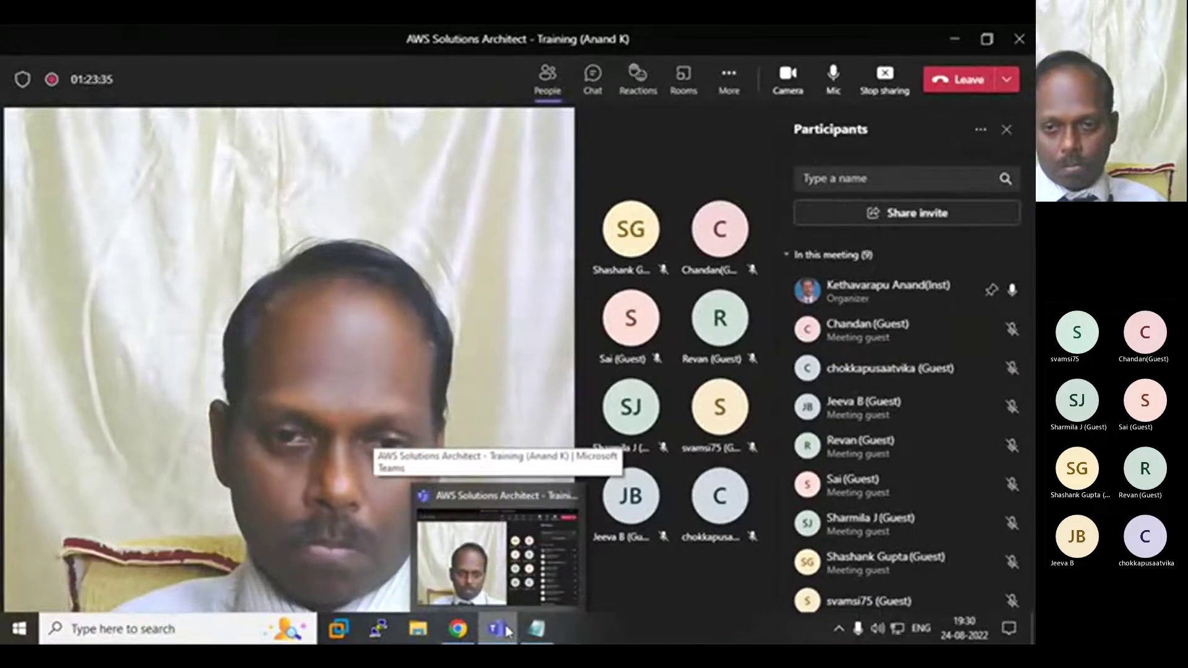
{"action": "mouse_move", "coordinate": [470, 631]}
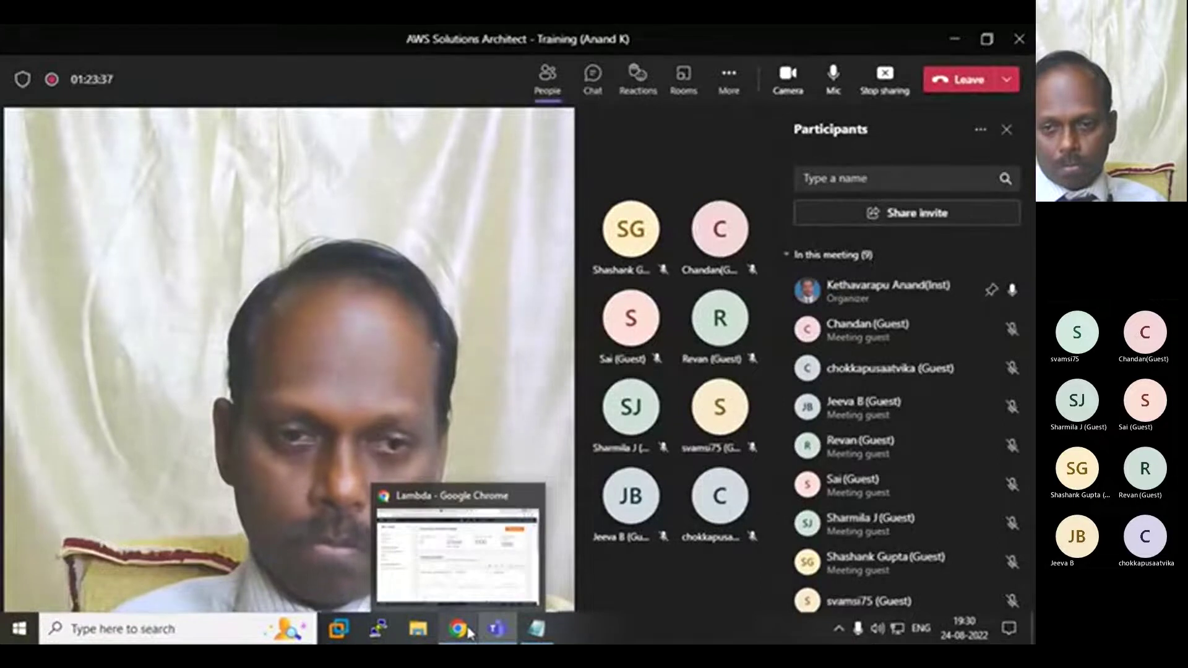
{"action": "mouse_move", "coordinate": [461, 583]}
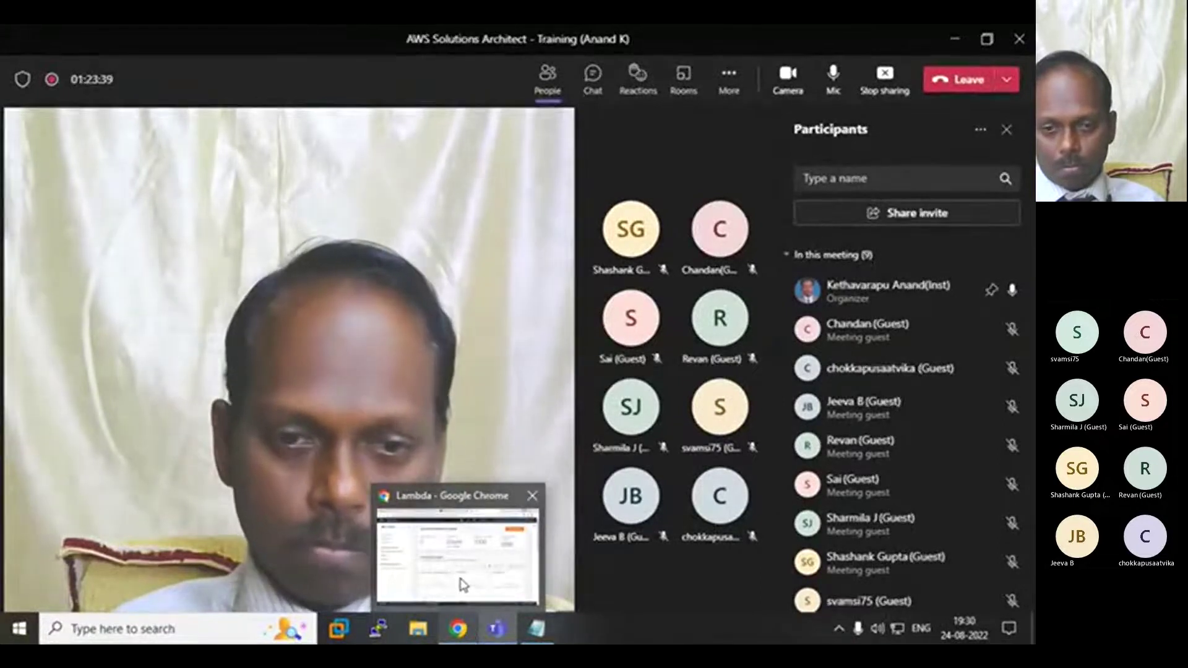
{"action": "left_click", "coordinate": [461, 583]}
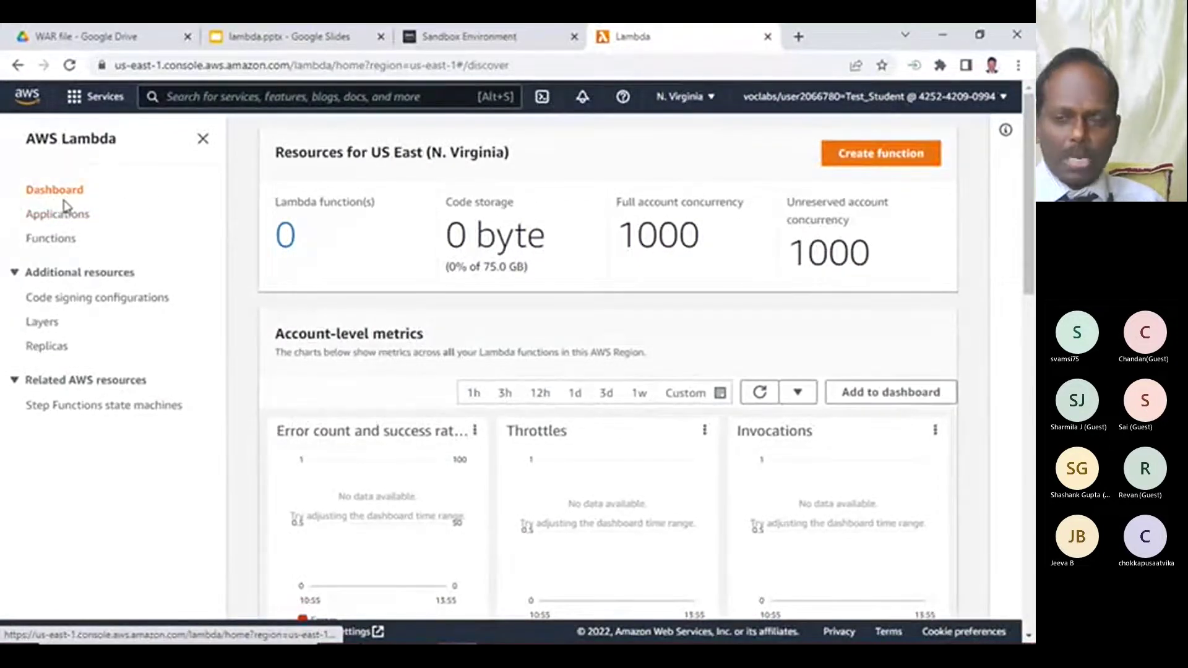
- Open the Create function form with Author from scratch selected
{"action": "left_click", "coordinate": [897, 159]}
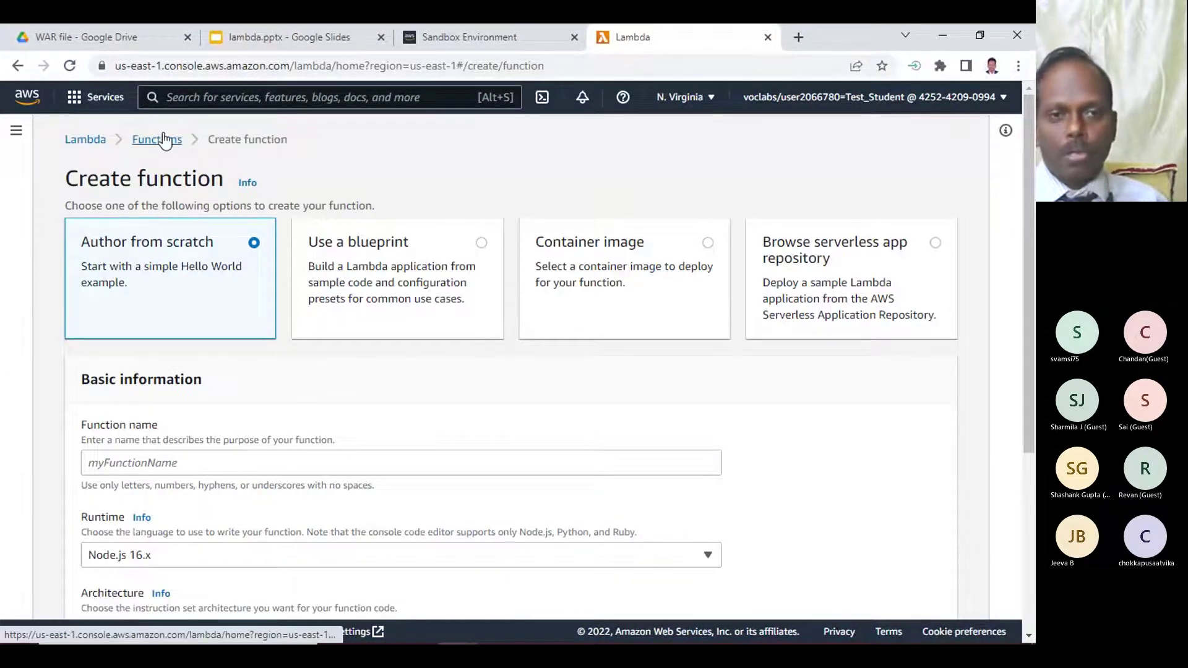
{"action": "left_click", "coordinate": [74, 141]}
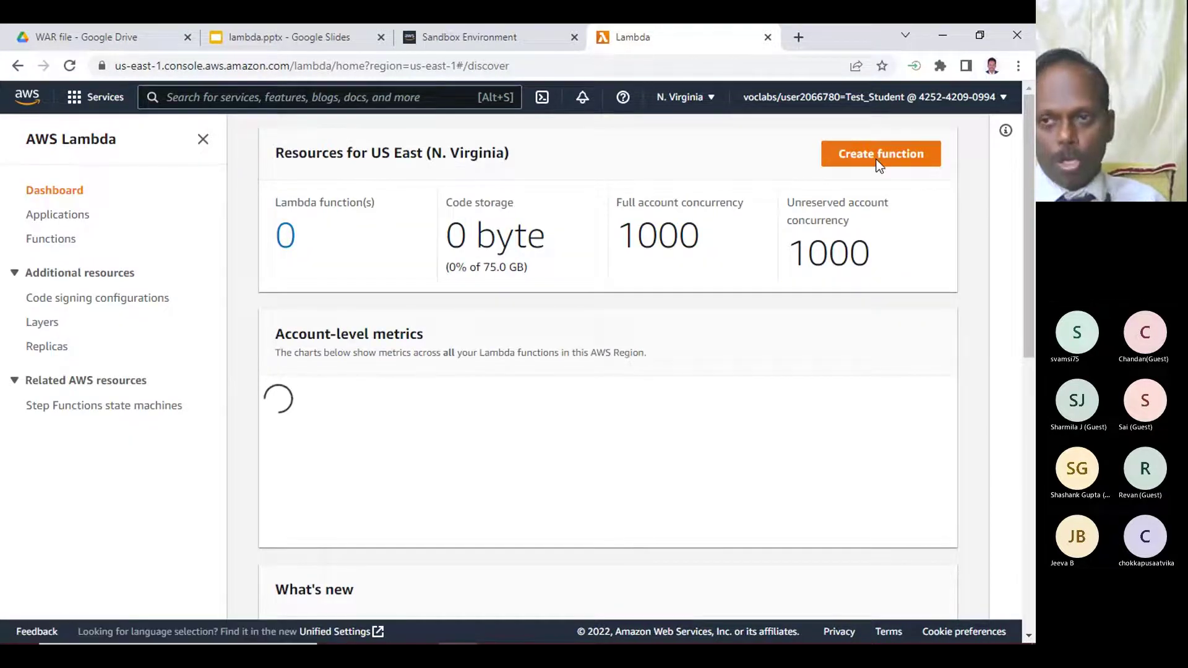
{"action": "left_click", "coordinate": [863, 153]}
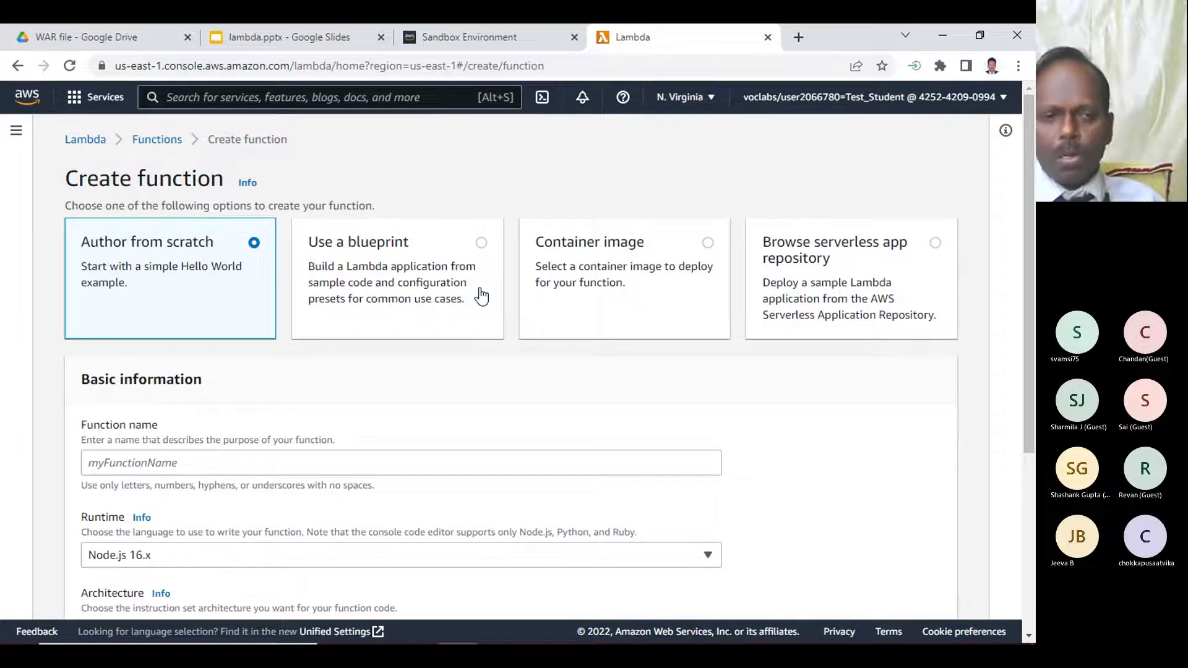
{"action": "scroll", "coordinate": [415, 411], "scroll_direction": "down", "scroll_amount": 4}
{"action": "scroll", "coordinate": [415, 411], "scroll_direction": "up", "scroll_amount": 4}
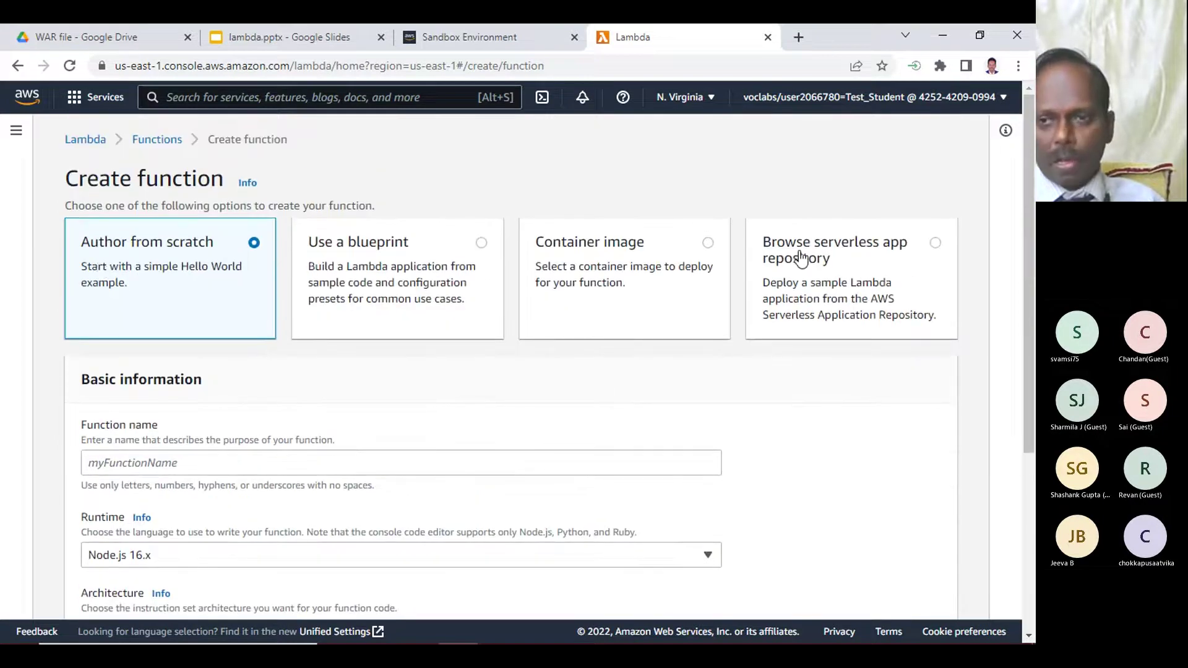
{"action": "scroll", "coordinate": [323, 451], "scroll_direction": "down", "scroll_amount": 4}
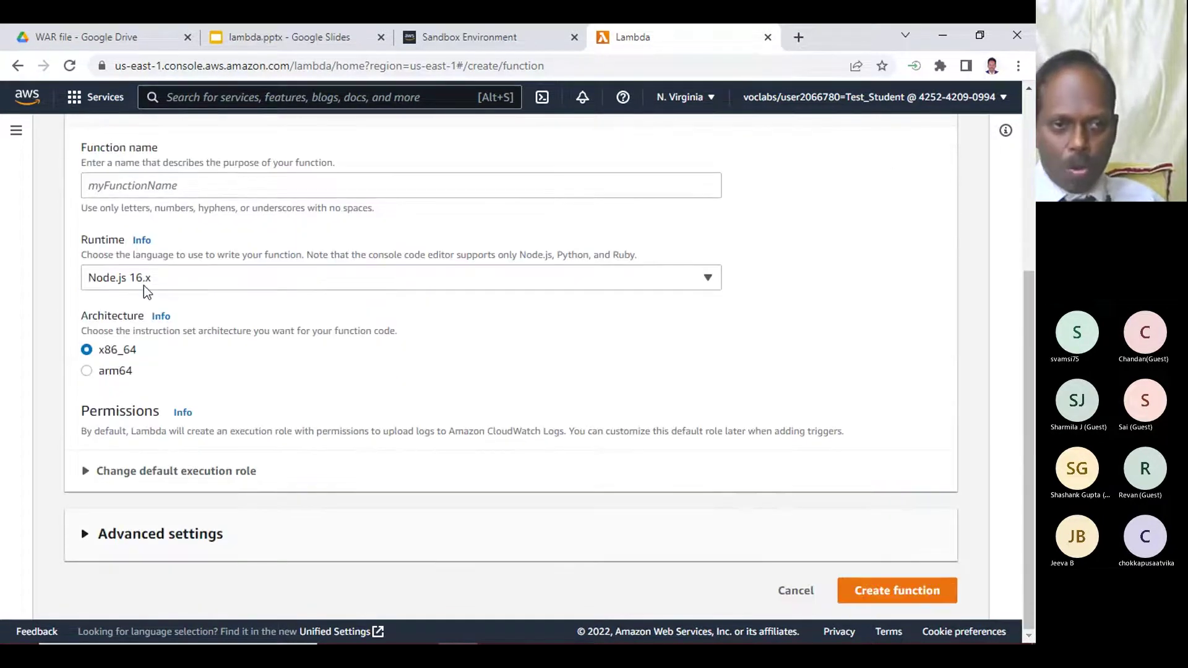
{"action": "scroll", "coordinate": [598, 244], "scroll_direction": "up", "scroll_amount": 4}
{"action": "scroll", "coordinate": [126, 408], "scroll_direction": "down", "scroll_amount": 4}
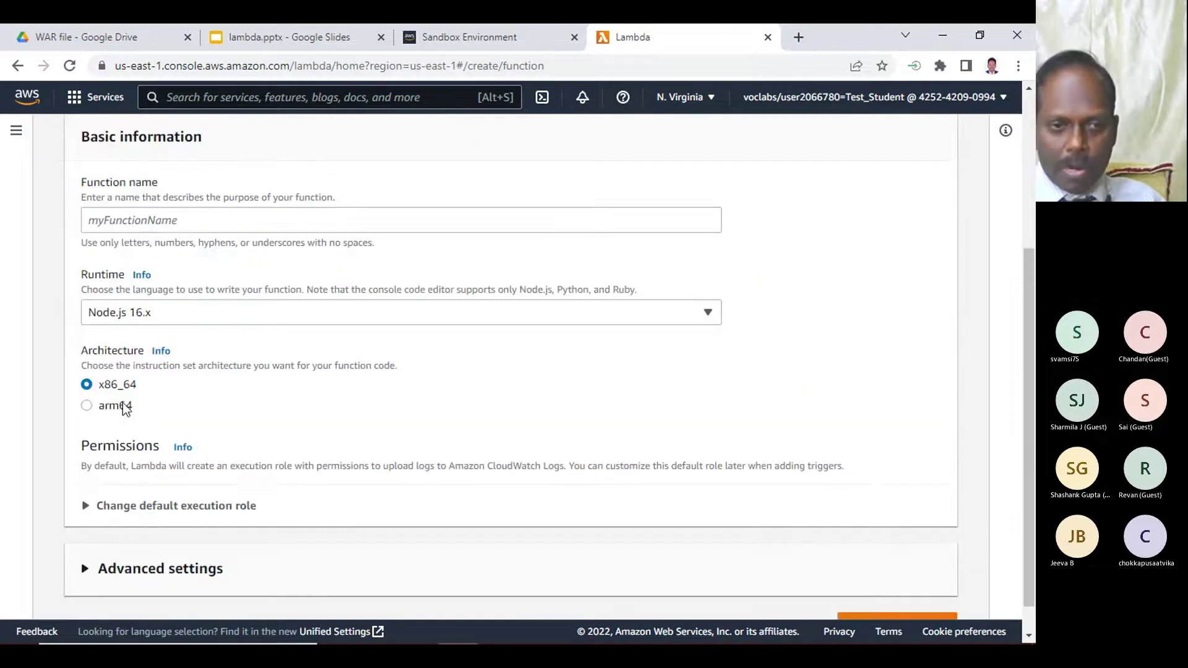
- Browse the Runtime list without changing it, keeping Node.js 16.x
{"action": "left_click", "coordinate": [135, 315]}
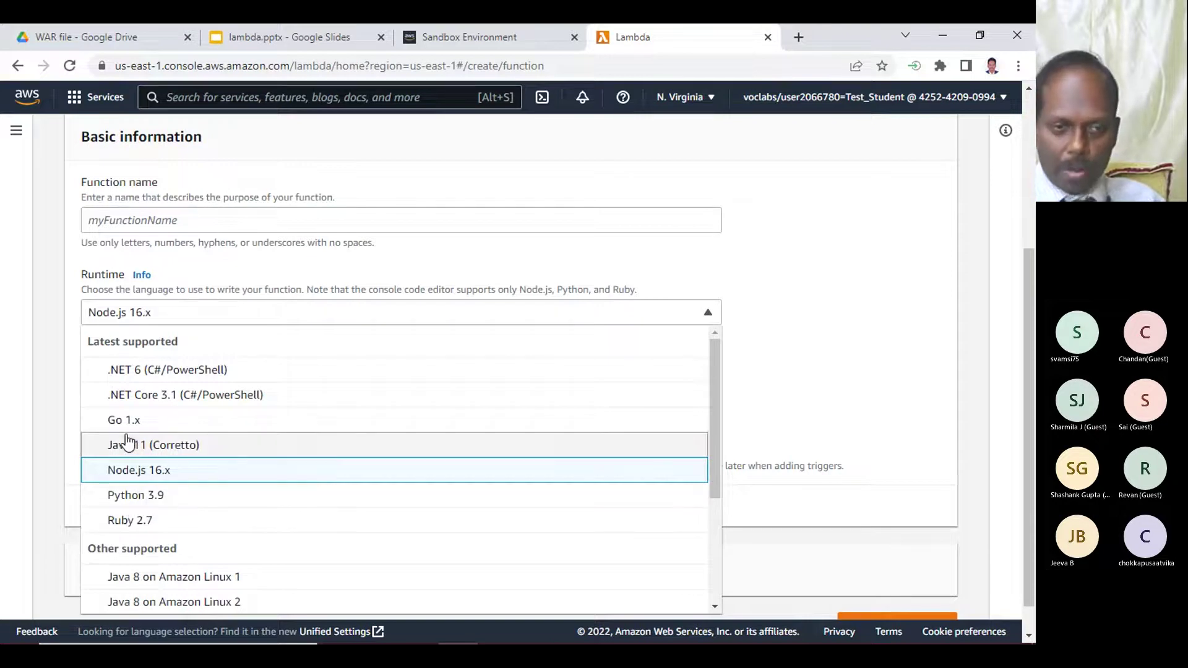
{"action": "scroll", "coordinate": [163, 461], "scroll_direction": "down", "scroll_amount": 3}
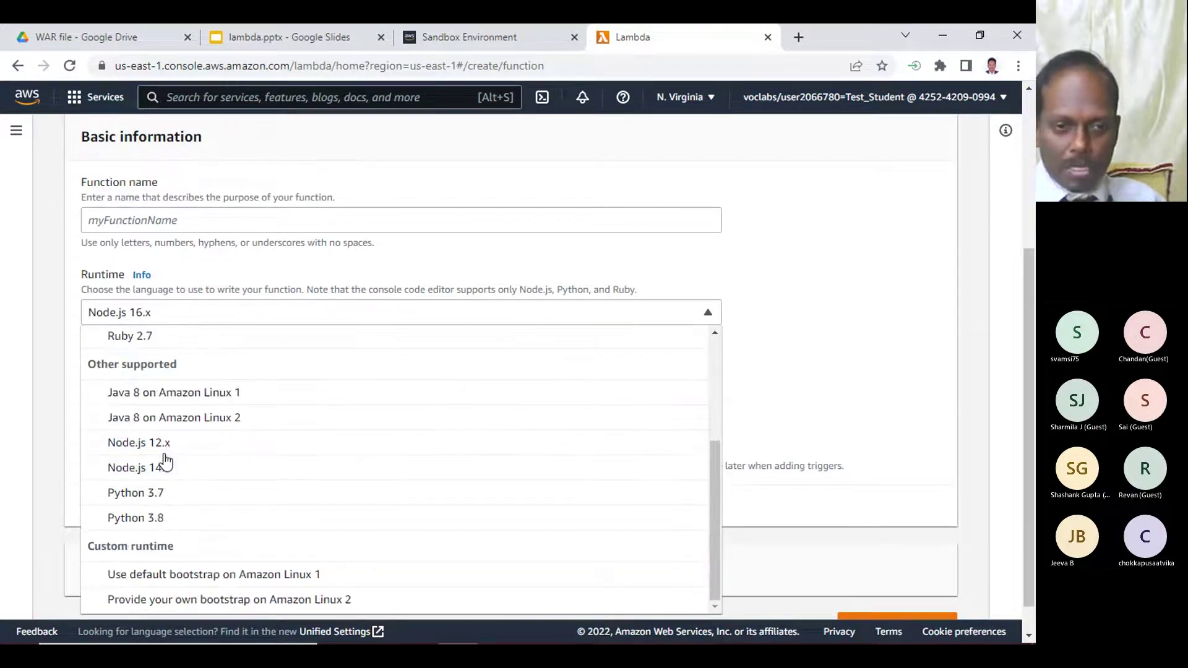
{"action": "scroll", "coordinate": [260, 485], "scroll_direction": "up", "scroll_amount": 3}
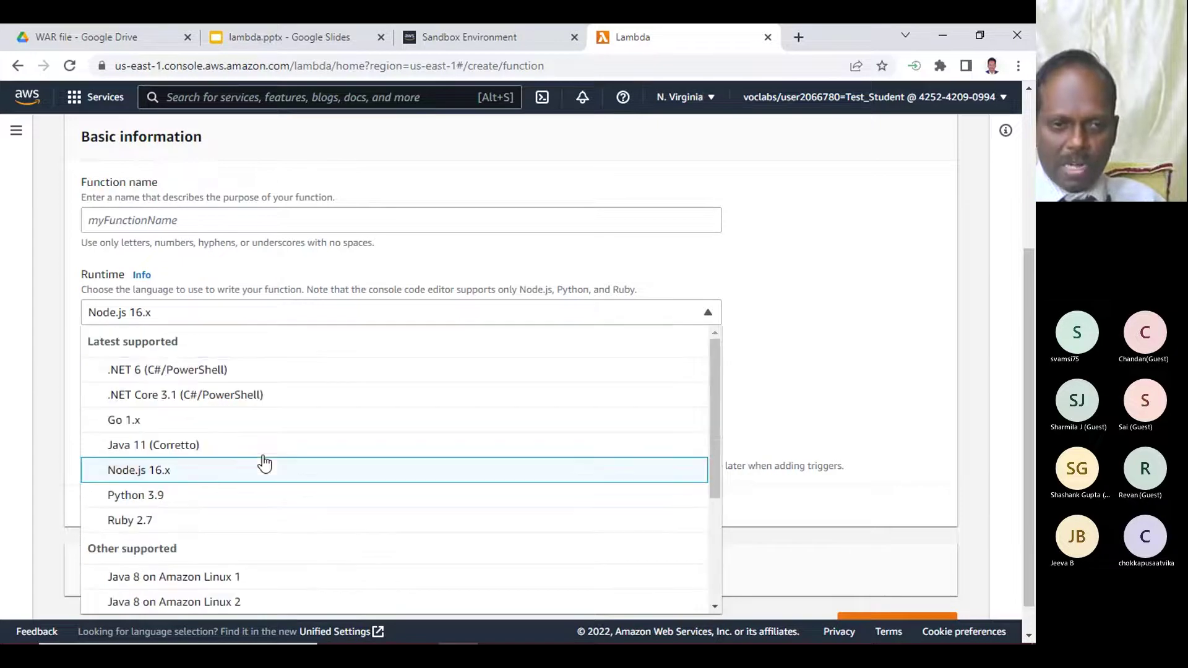
{"action": "left_click", "coordinate": [843, 328]}
{"action": "scroll", "coordinate": [841, 322], "scroll_direction": "up", "scroll_amount": 4}
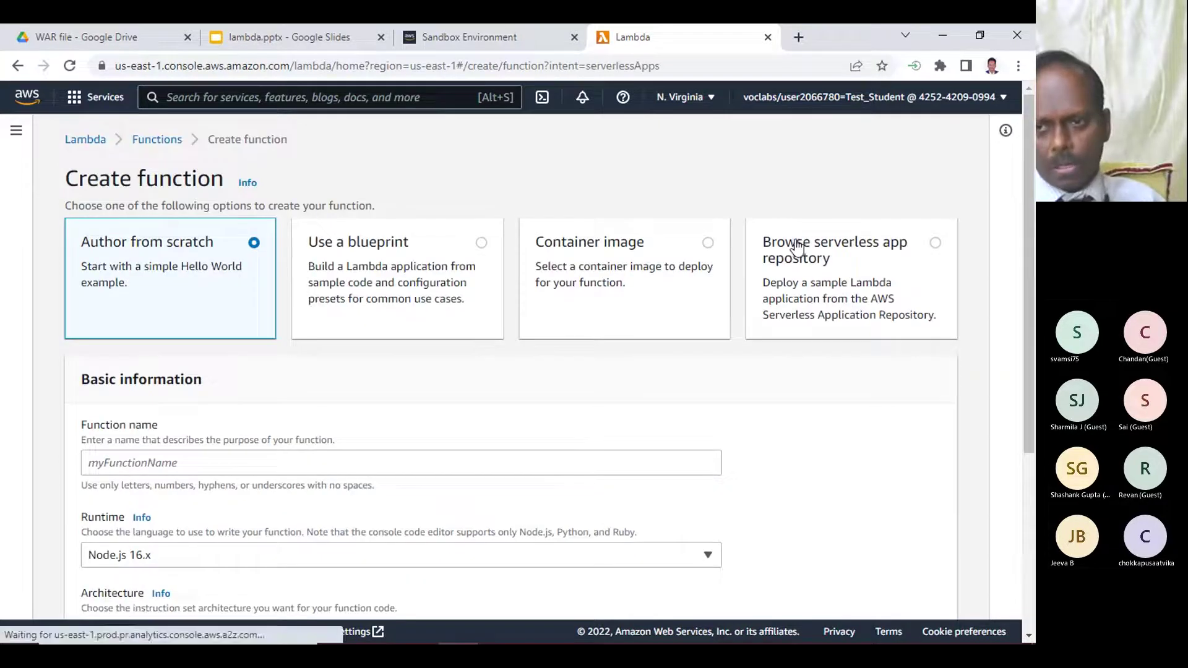
- Try the serverless app repository option, note the not-authorized error, and revert to Author from scratch
{"action": "left_click", "coordinate": [798, 246]}
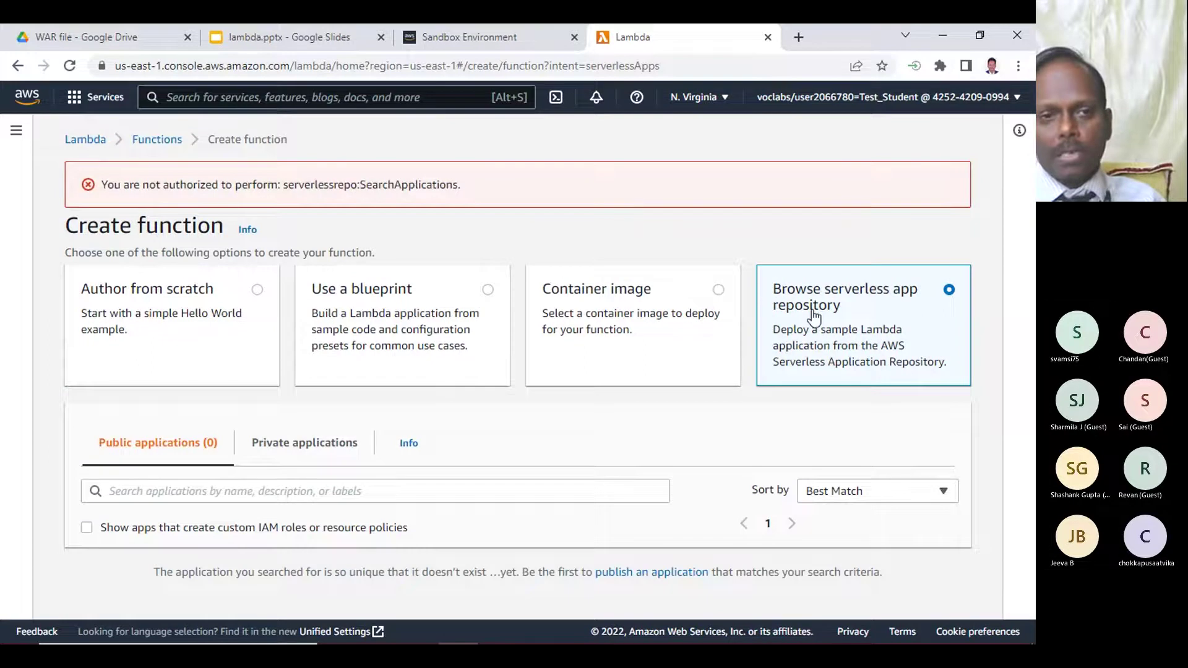
{"action": "triple_click", "coordinate": [334, 180]}
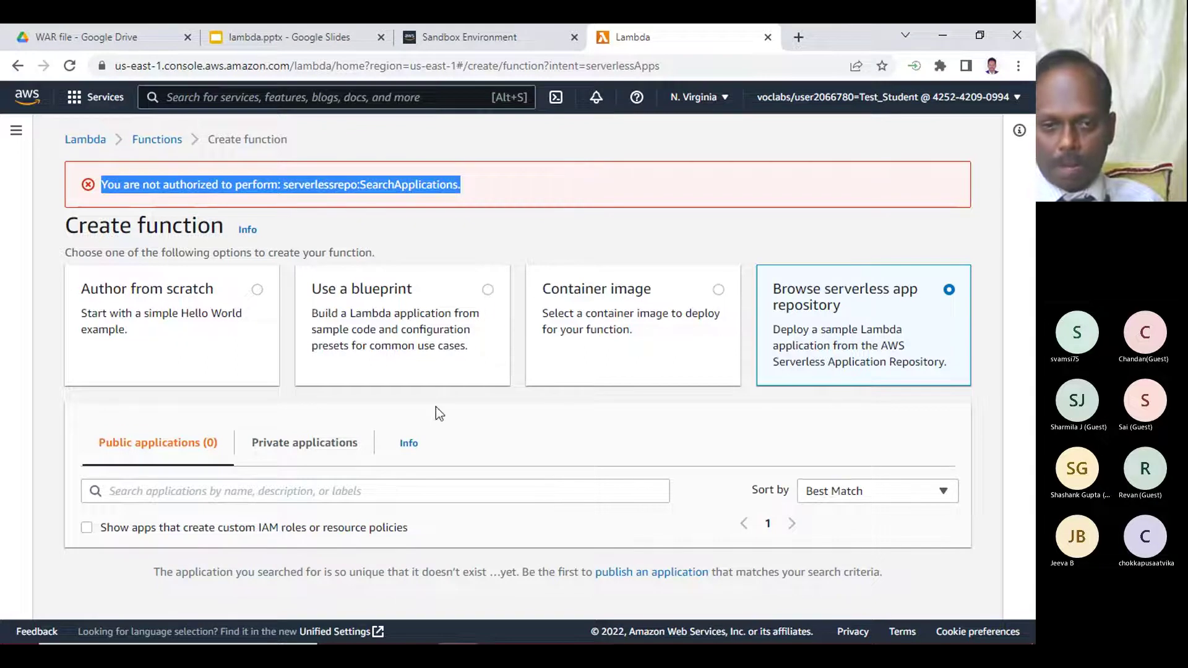
{"action": "left_click", "coordinate": [162, 295]}
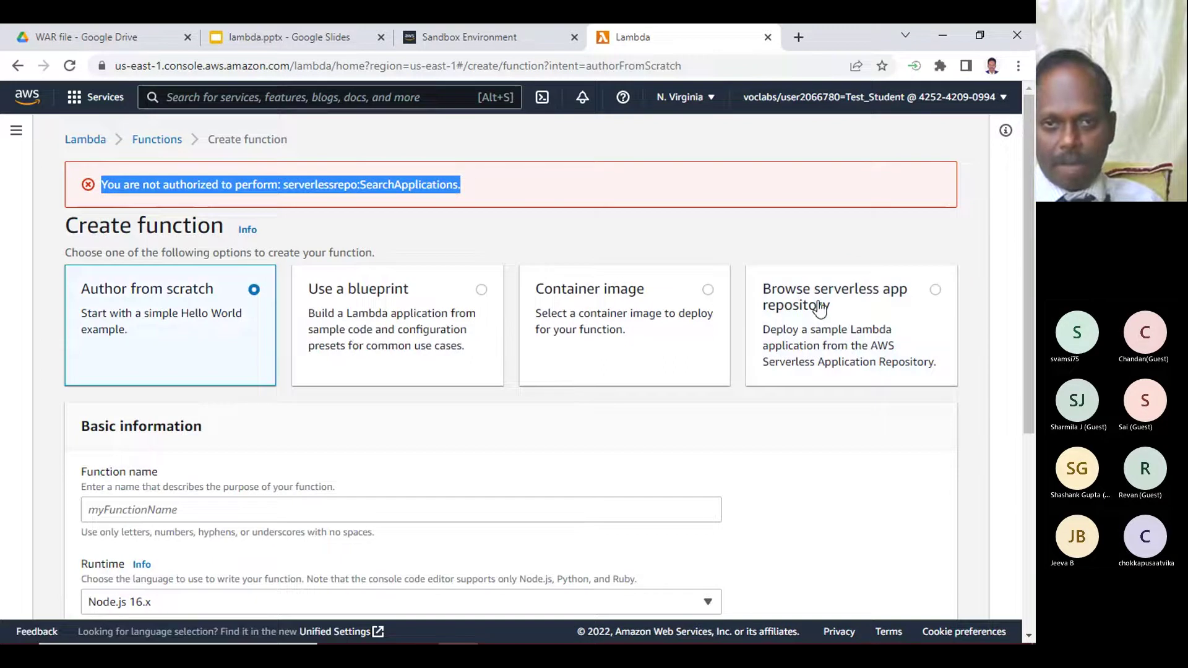
- Check the repository's Public and Private applications tabs, then return to the Functions list
{"action": "left_click", "coordinate": [820, 308]}
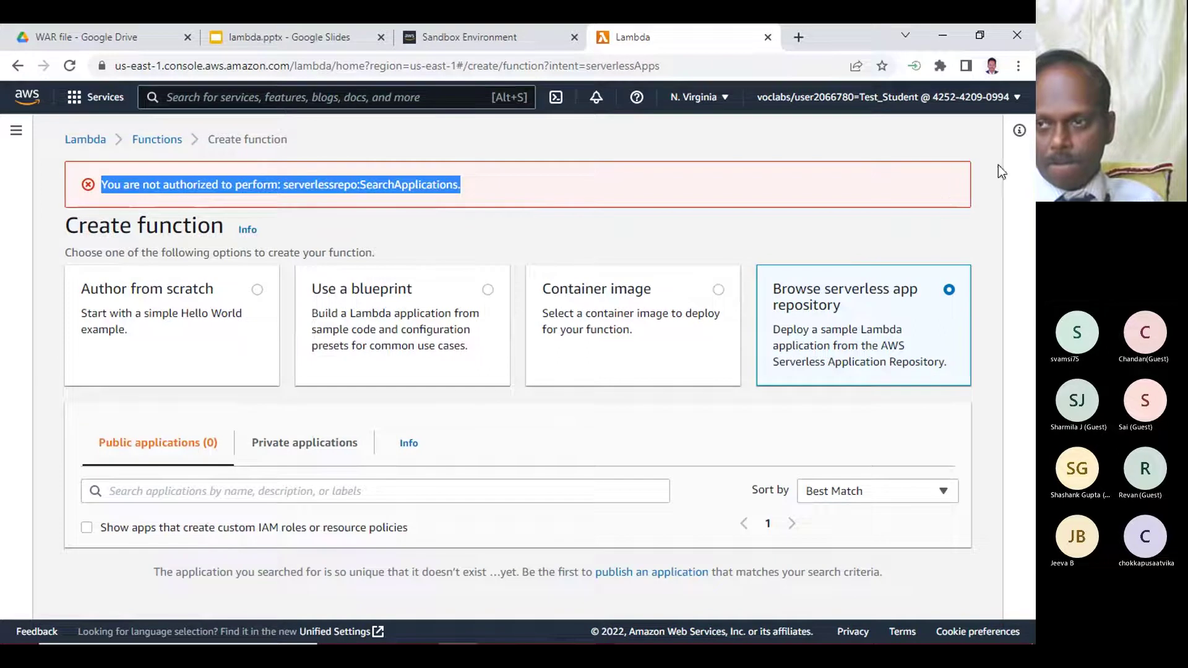
{"action": "left_click", "coordinate": [217, 378]}
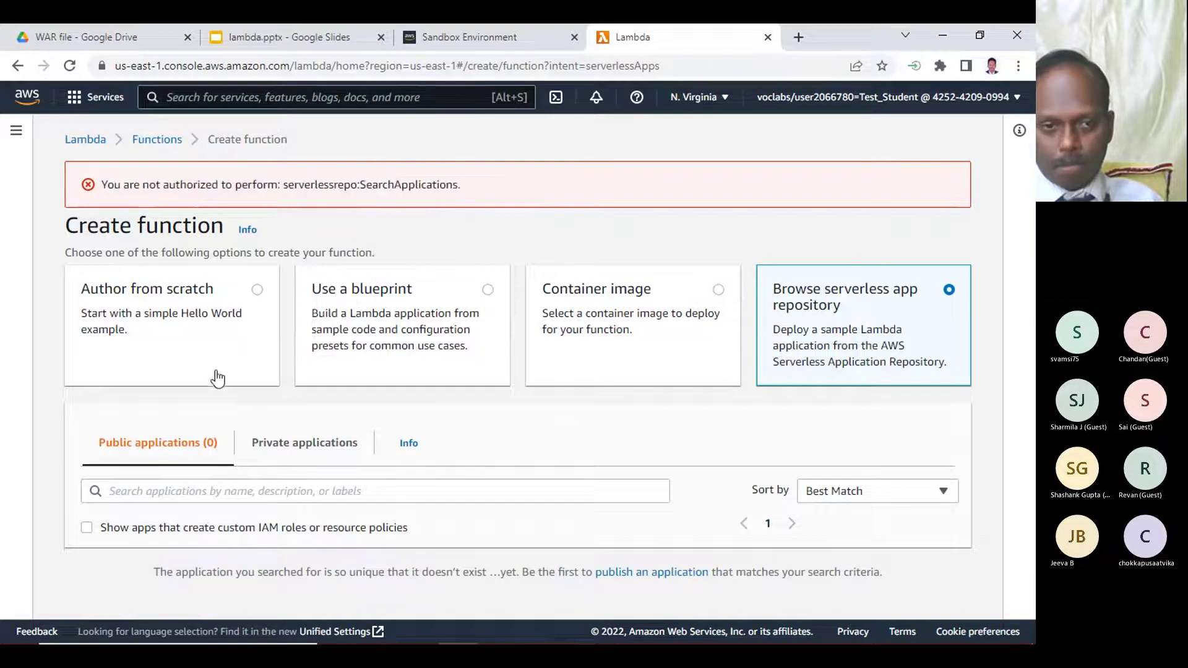
{"action": "left_click", "coordinate": [285, 445]}
{"action": "left_click", "coordinate": [143, 445]}
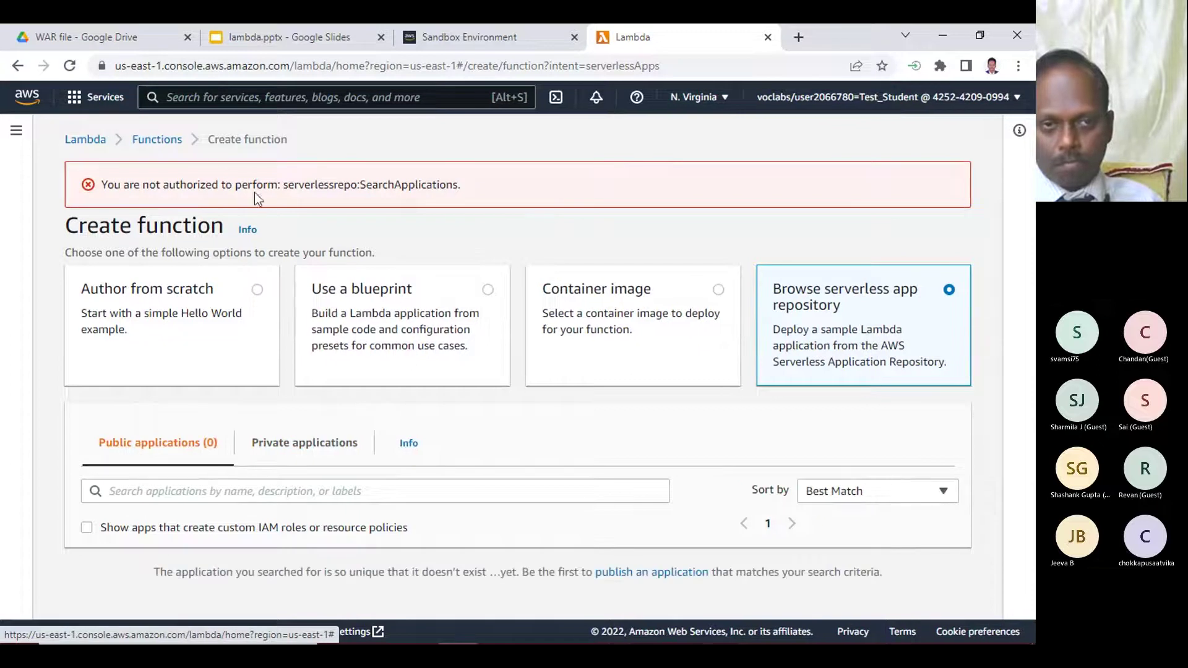
{"action": "left_click", "coordinate": [157, 140]}
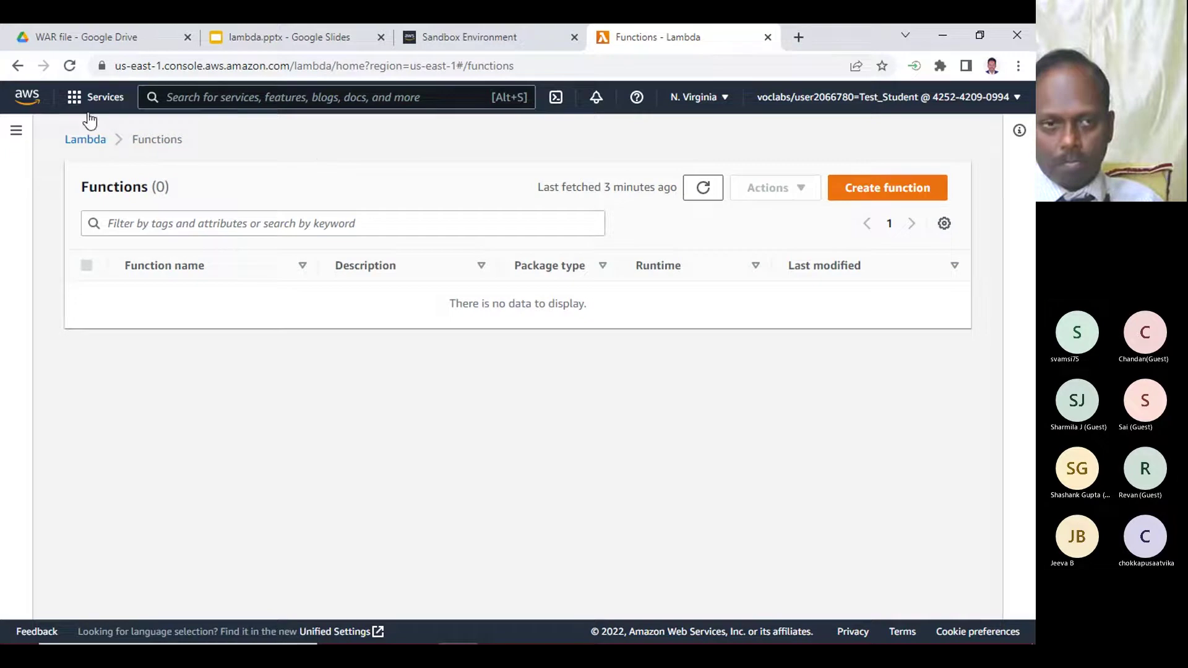
- Start a new Lambda application and open the Serverless Application Repository link in a new tab
{"action": "left_click", "coordinate": [83, 137]}
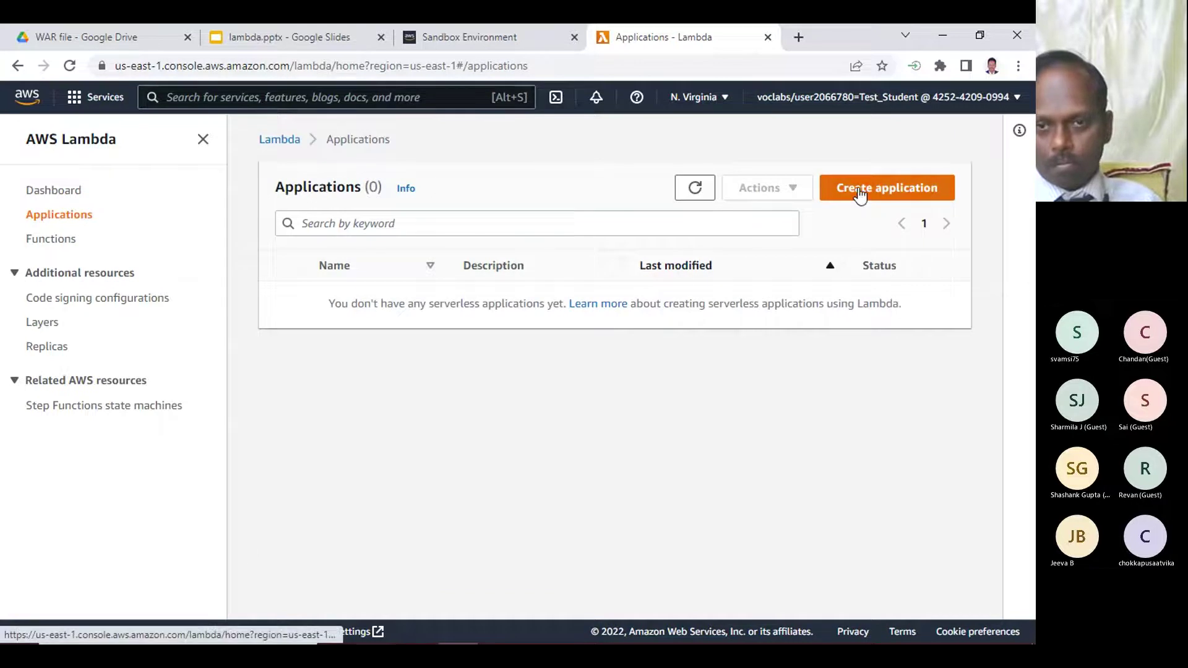
{"action": "left_click", "coordinate": [909, 189]}
{"action": "scroll", "coordinate": [405, 421], "scroll_direction": "down", "scroll_amount": 5}
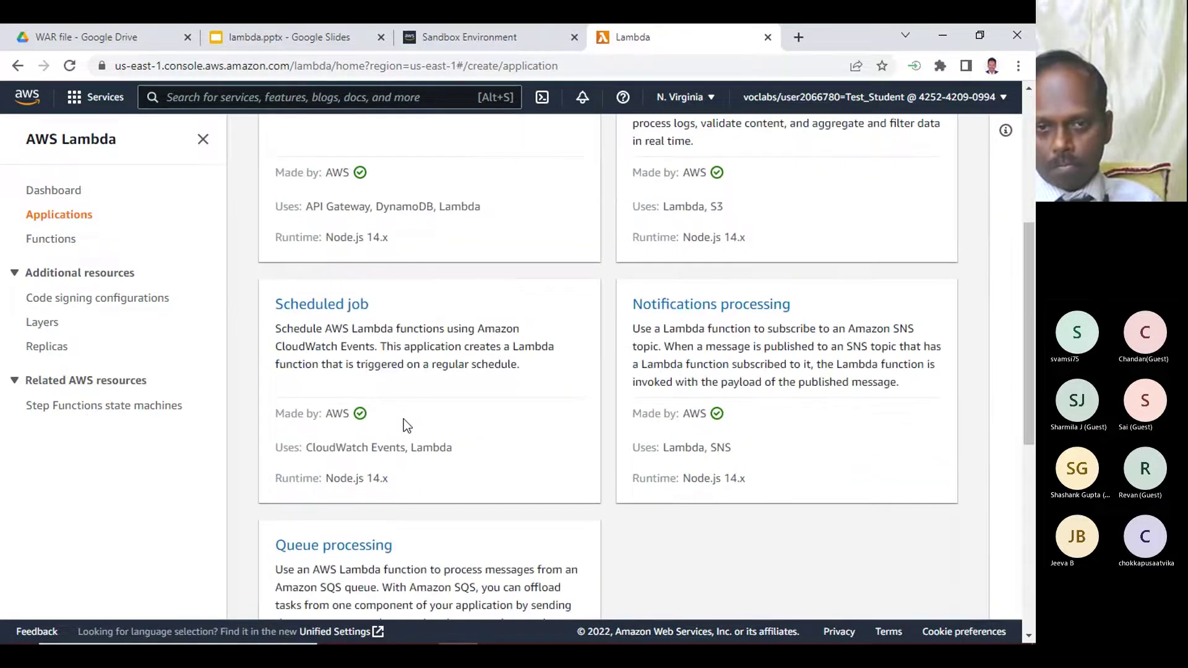
{"action": "scroll", "coordinate": [404, 419], "scroll_direction": "down", "scroll_amount": 7}
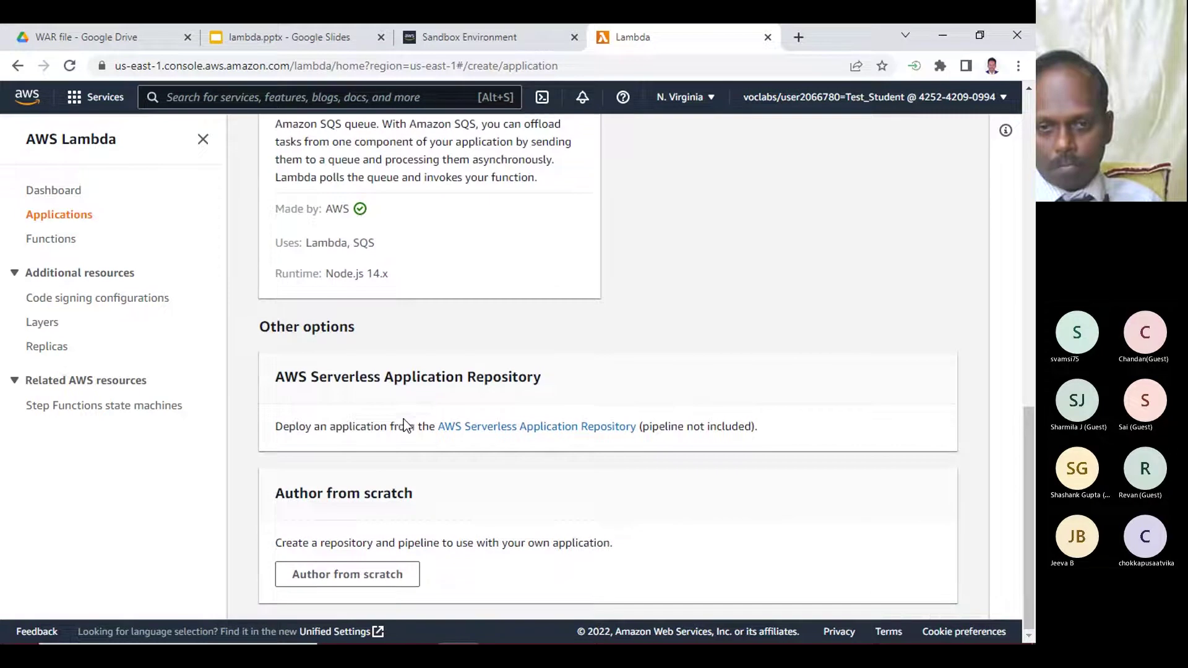
{"action": "left_click", "coordinate": [495, 426]}
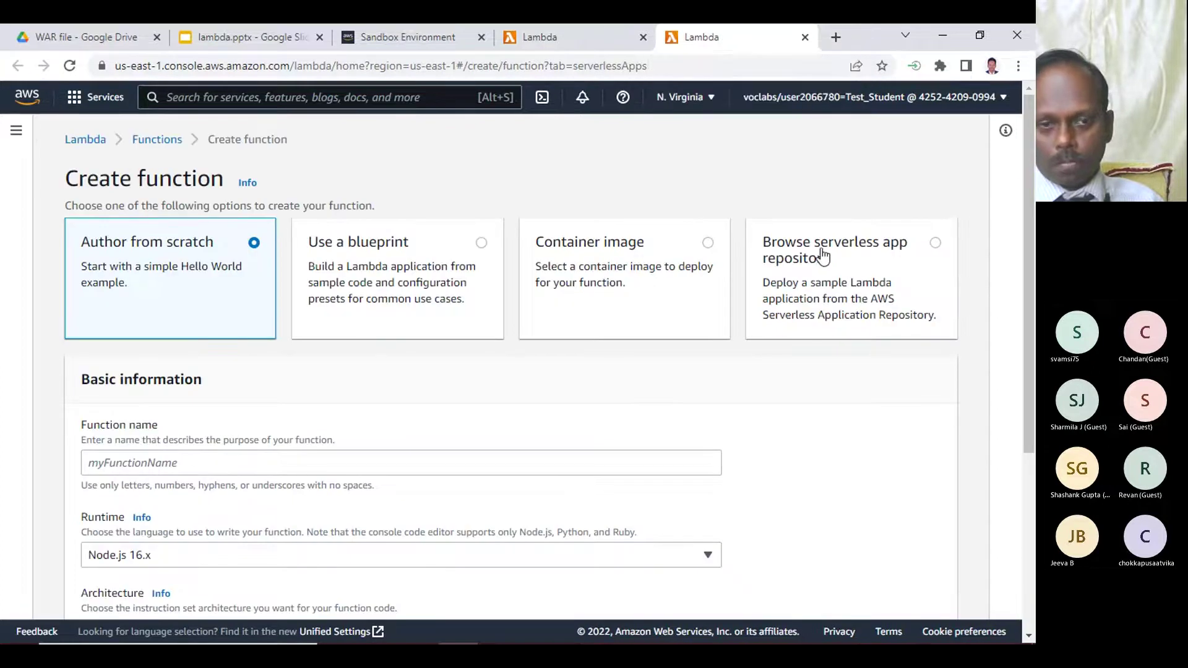
- Close the extra Lambda tab and return to the Dashboard showing 0 functions
{"action": "left_click", "coordinate": [823, 255]}
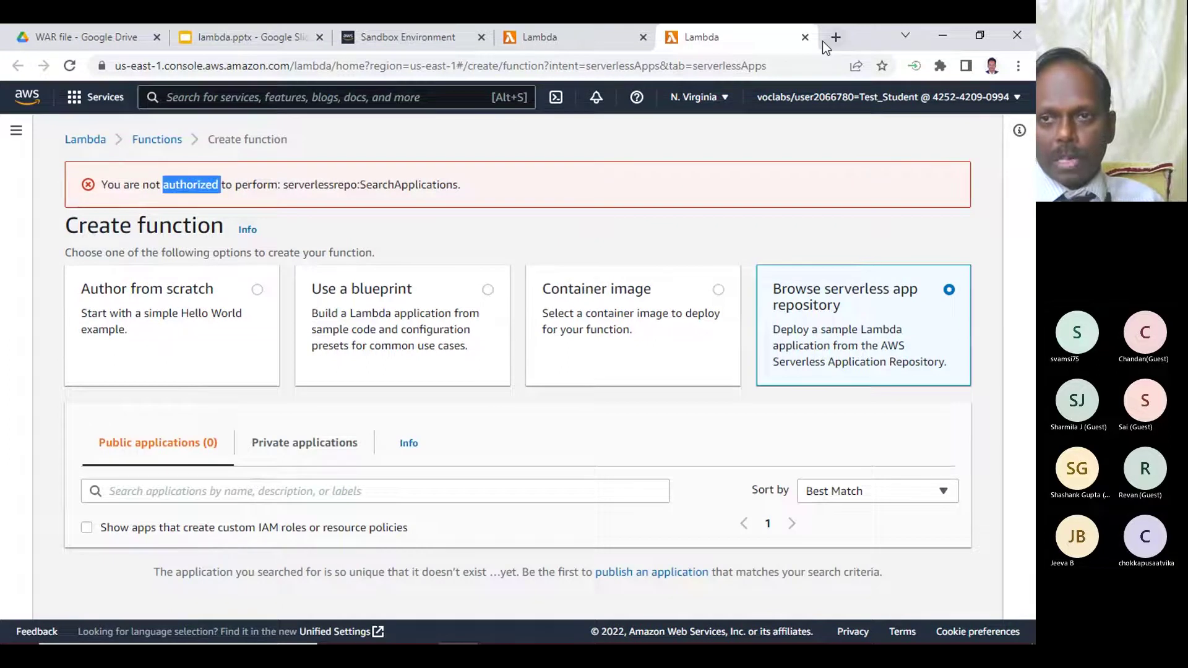
{"action": "left_click", "coordinate": [805, 37]}
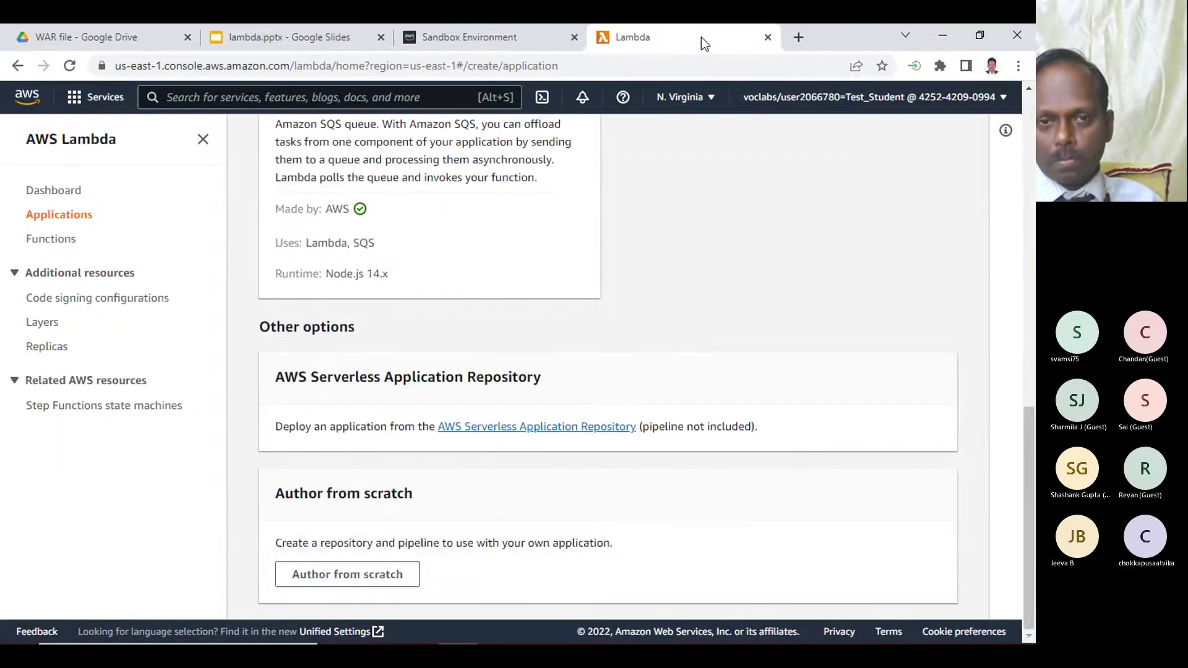
{"action": "scroll", "coordinate": [483, 289], "scroll_direction": "up", "scroll_amount": 5}
{"action": "left_click", "coordinate": [48, 191]}
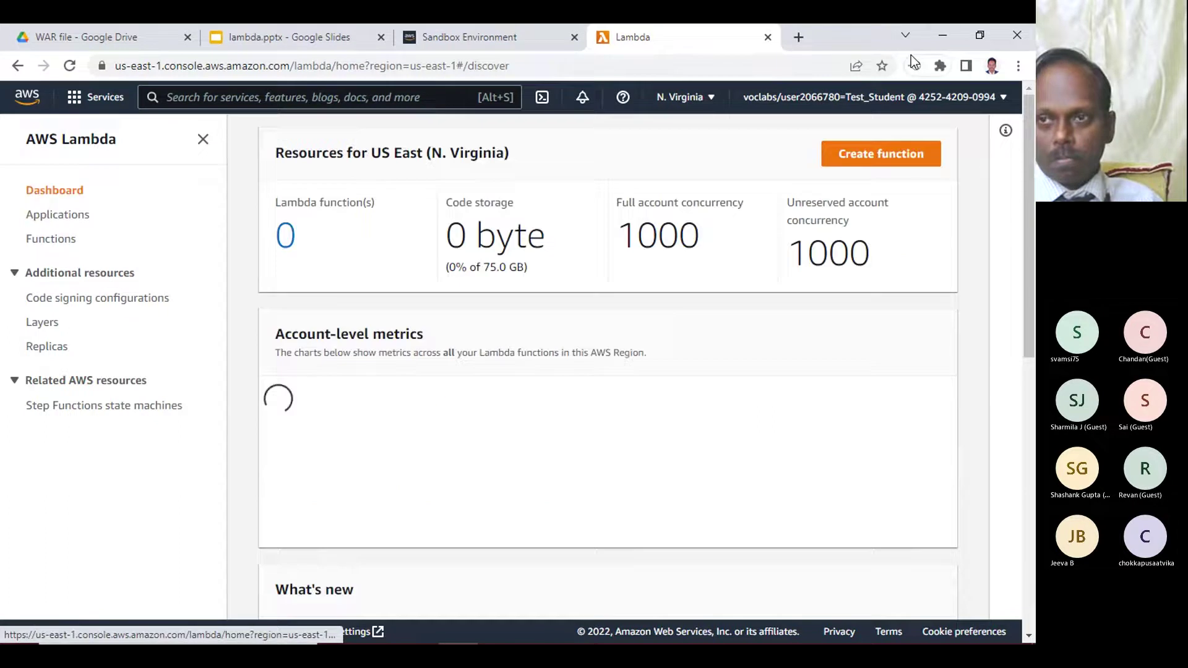
- Minimize Chrome and bring forward the Lambda window listing 766 public applications
{"action": "left_click", "coordinate": [947, 37]}
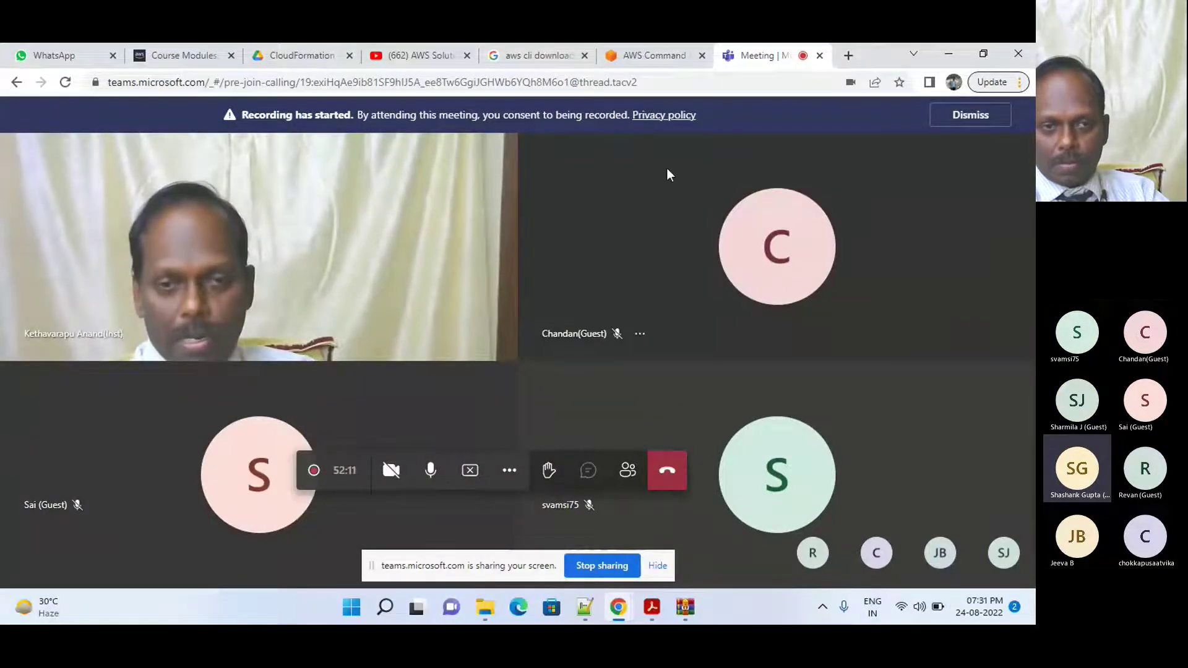
{"action": "mouse_move", "coordinate": [618, 607]}
{"action": "left_click", "coordinate": [628, 536]}
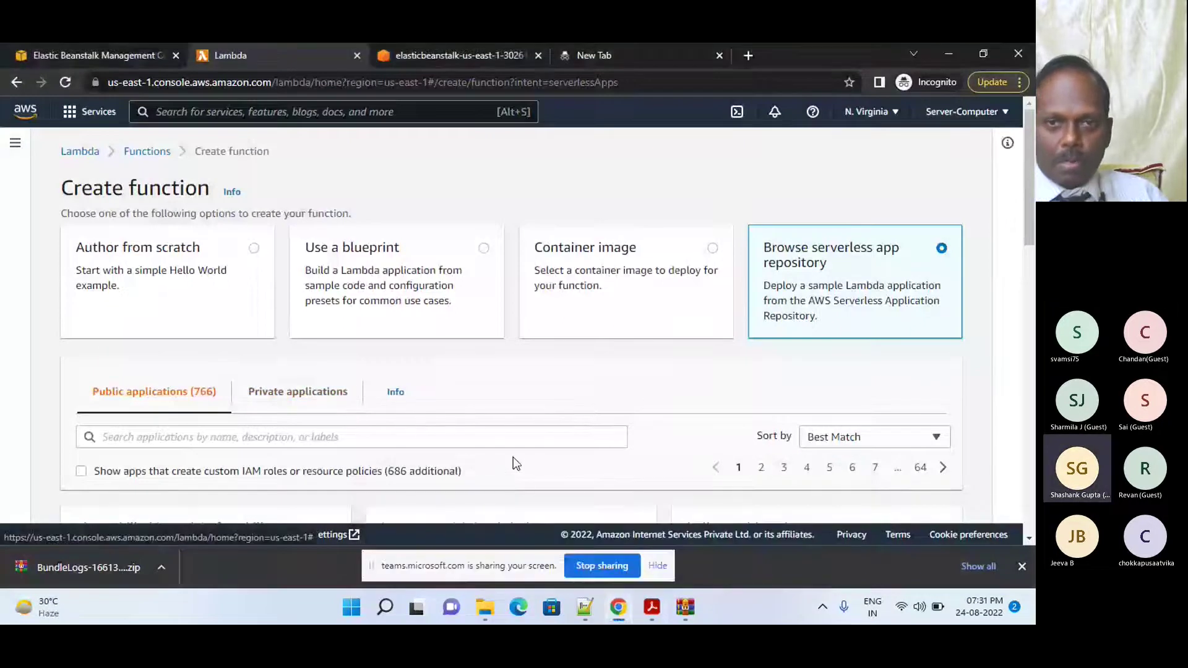
- Open the hello-world-python3 application's review, configure and deploy page
{"action": "left_click_drag", "start_coordinate": [1027, 217], "coordinate": [1027, 242]}
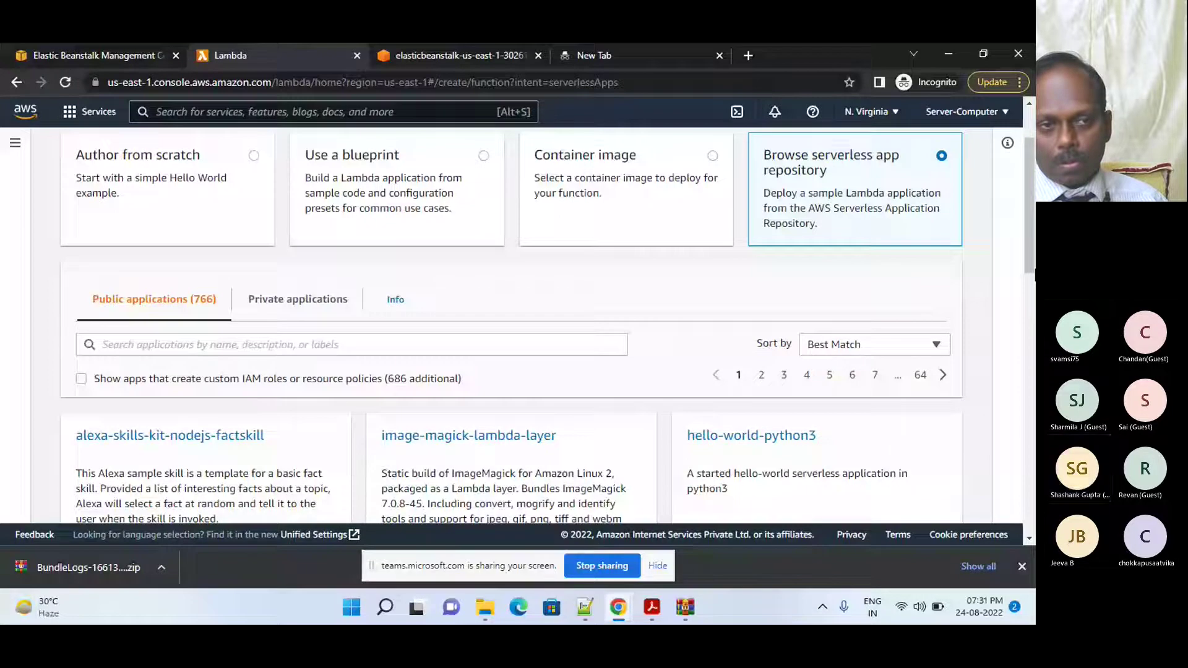
{"action": "scroll", "coordinate": [1032, 162], "scroll_direction": "up", "scroll_amount": 2}
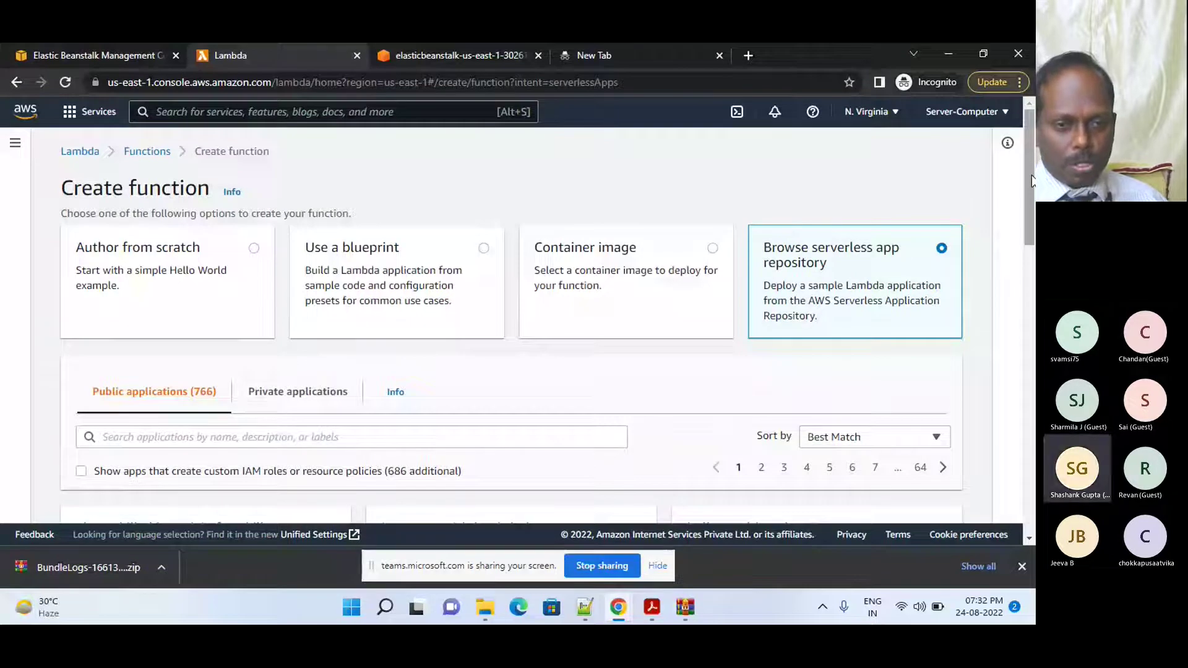
{"action": "left_click_drag", "start_coordinate": [1032, 180], "coordinate": [1029, 229]}
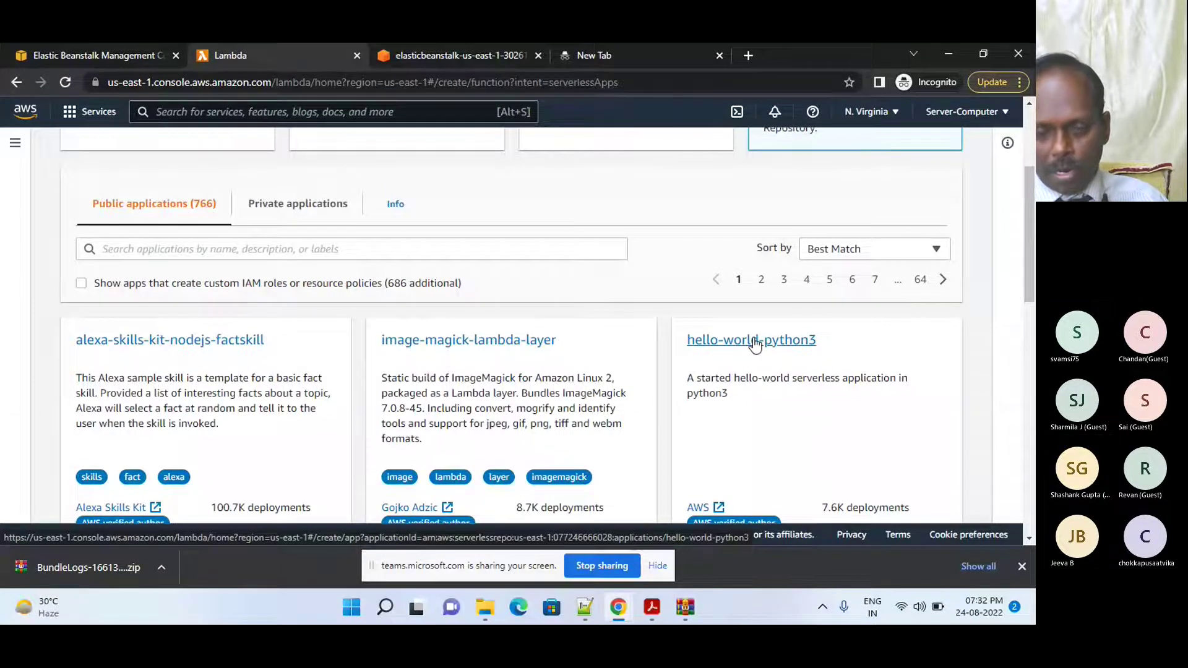
{"action": "left_click_drag", "start_coordinate": [1030, 271], "coordinate": [769, 232]}
{"action": "left_click", "coordinate": [768, 227]}
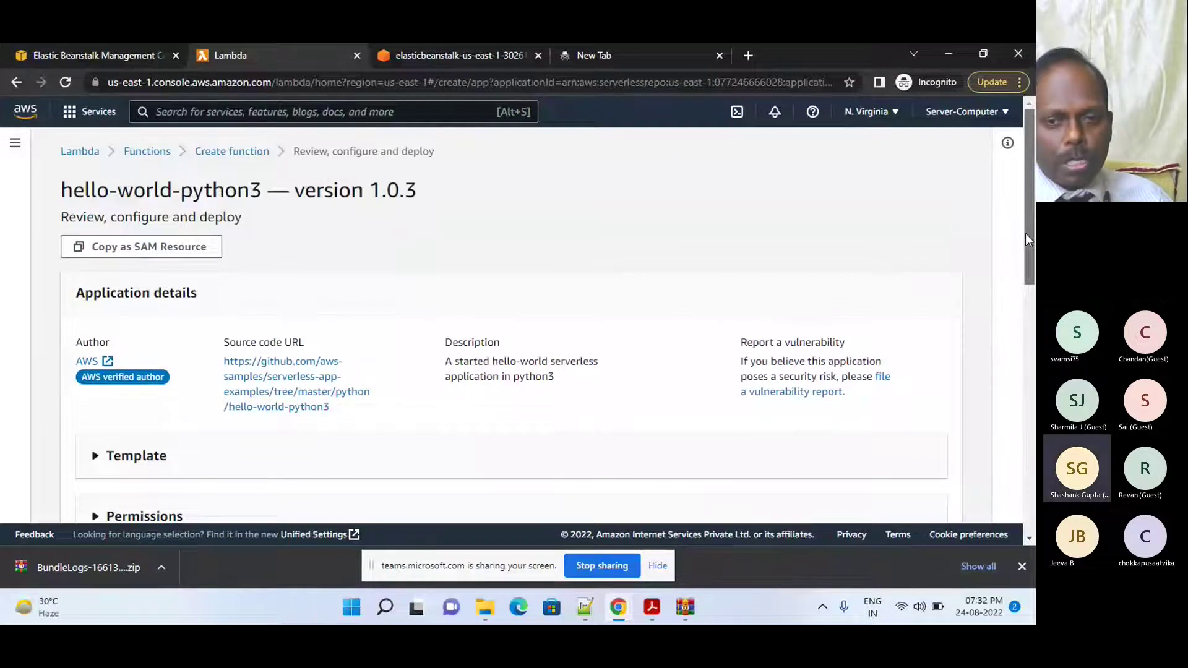
- Open the application's source code URL in a new tab
{"action": "left_click_drag", "start_coordinate": [1026, 233], "coordinate": [1026, 235]}
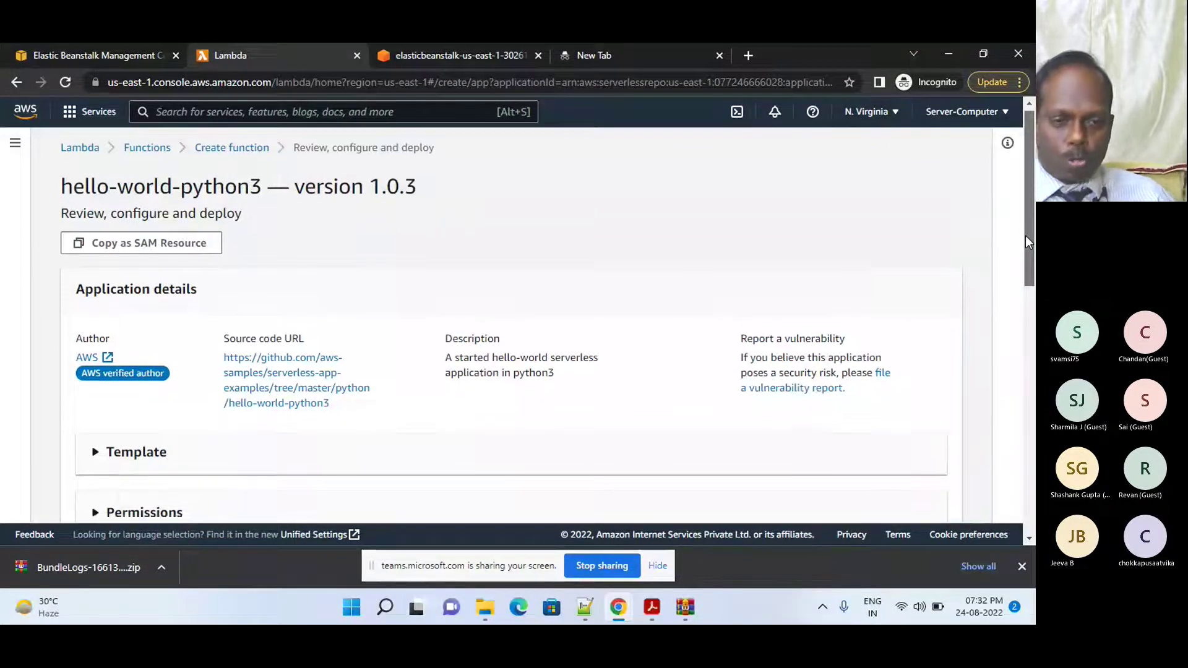
{"action": "right_click", "coordinate": [309, 401]}
{"action": "left_click", "coordinate": [351, 411]}
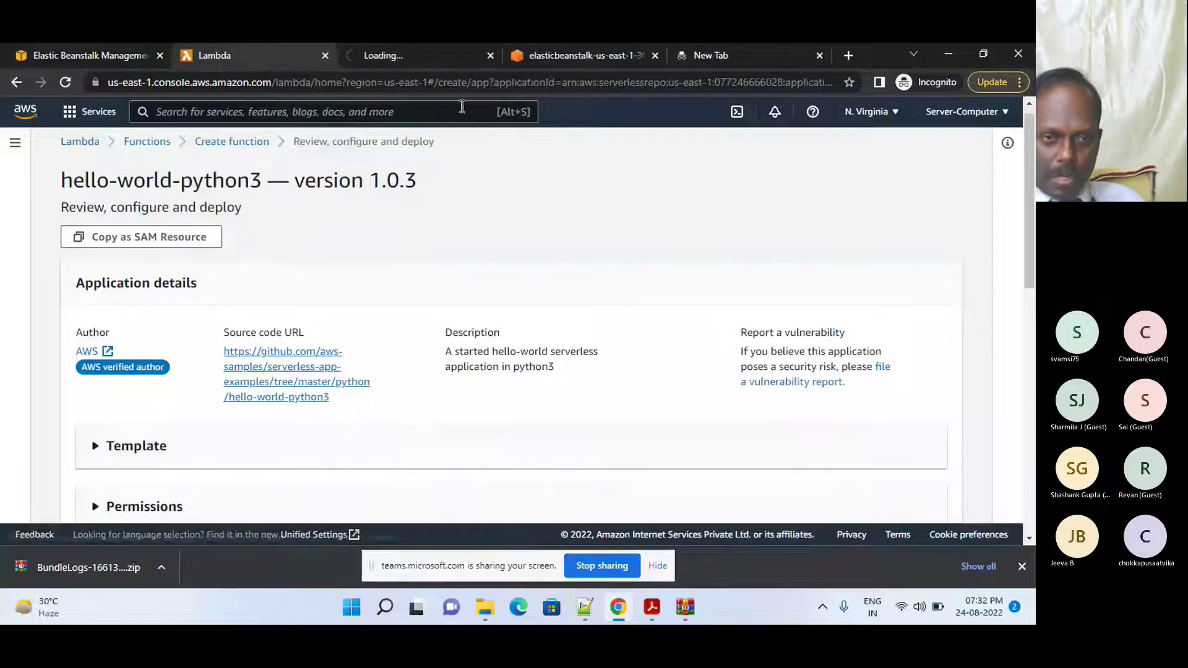
- Read lambda_function.py of hello-world-python3 on GitHub, then close that tab
{"action": "left_click", "coordinate": [429, 57]}
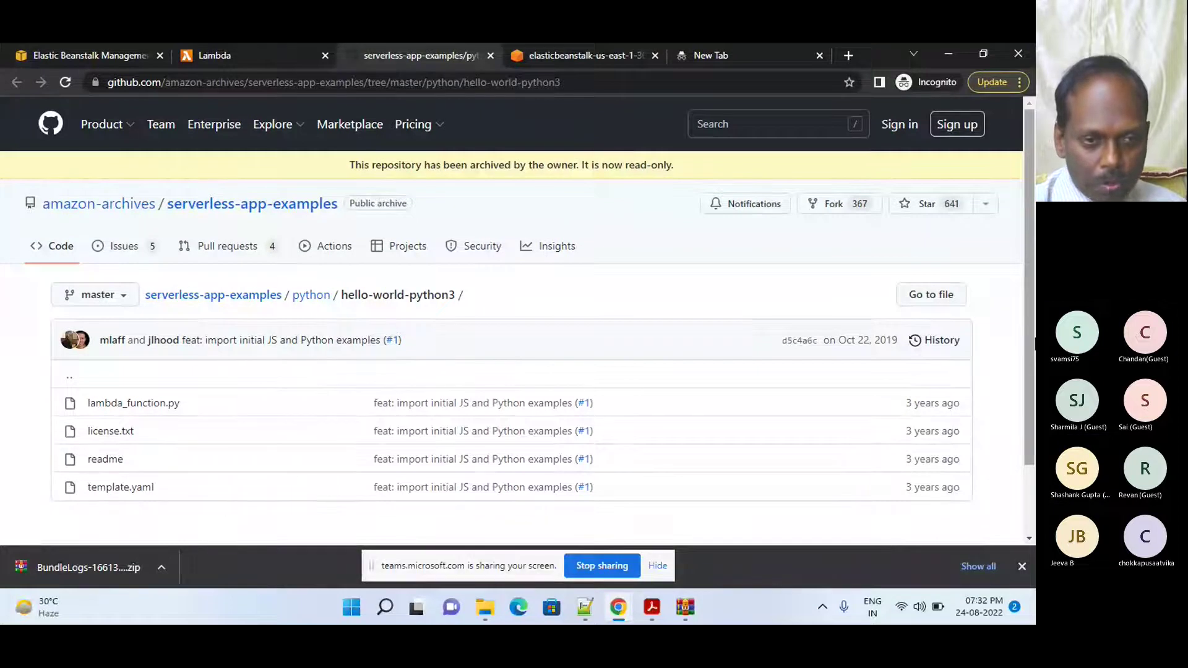
{"action": "left_click_drag", "start_coordinate": [1028, 303], "coordinate": [1030, 370]}
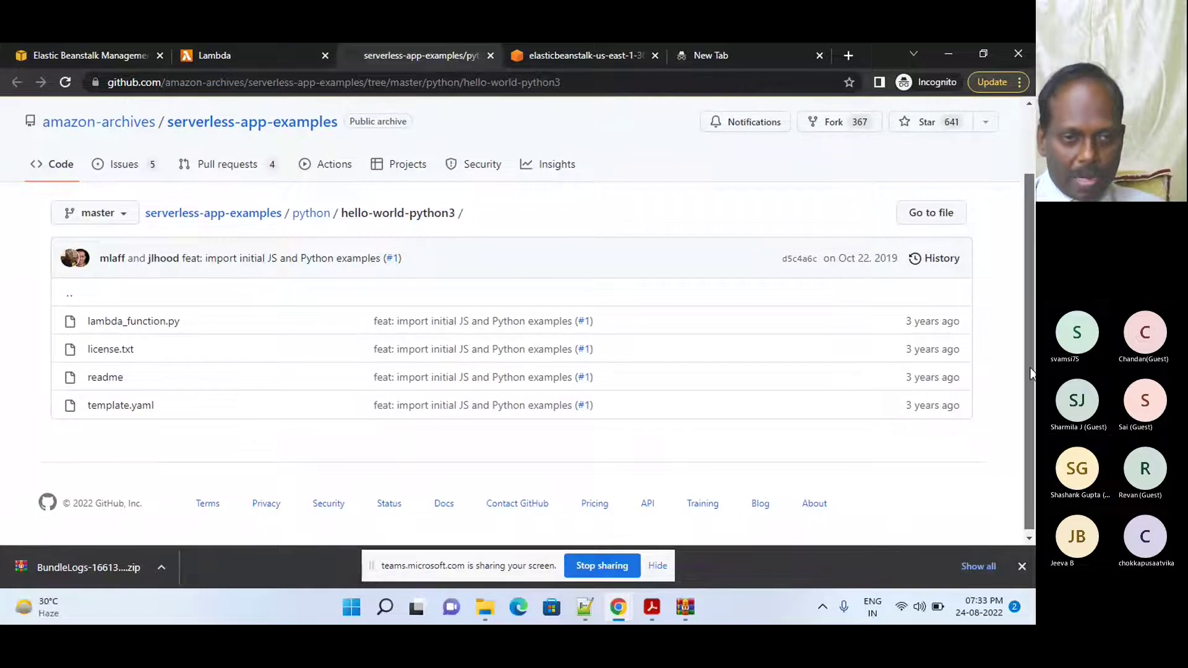
{"action": "left_click", "coordinate": [142, 324]}
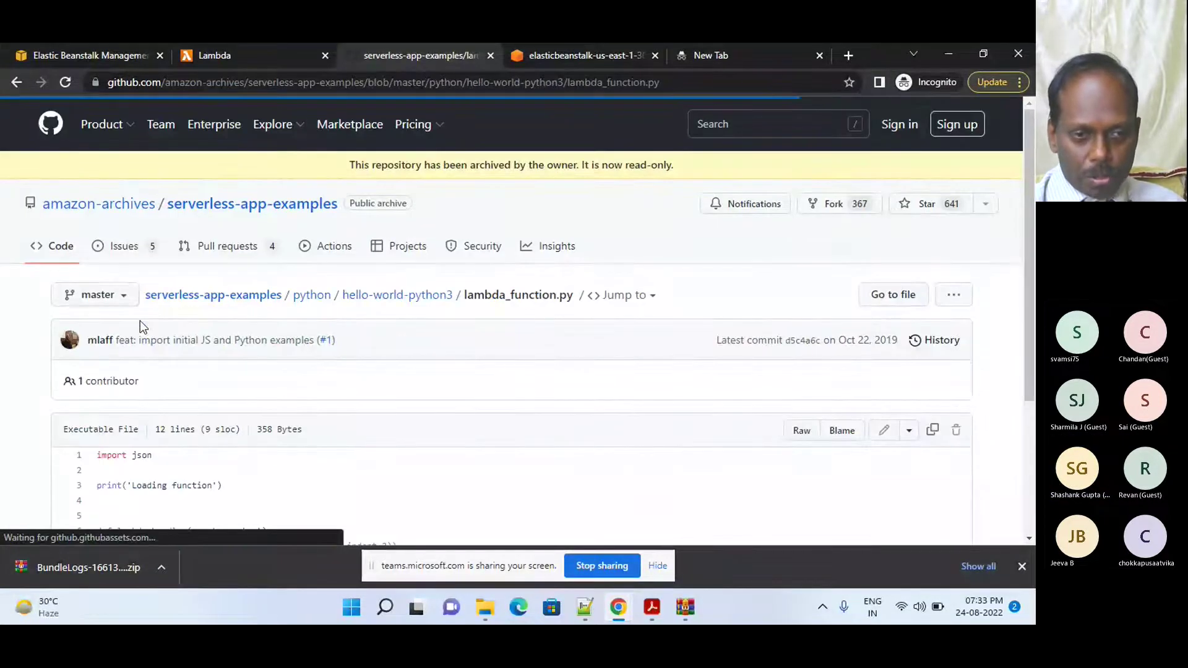
{"action": "left_click_drag", "start_coordinate": [1028, 221], "coordinate": [1027, 358]}
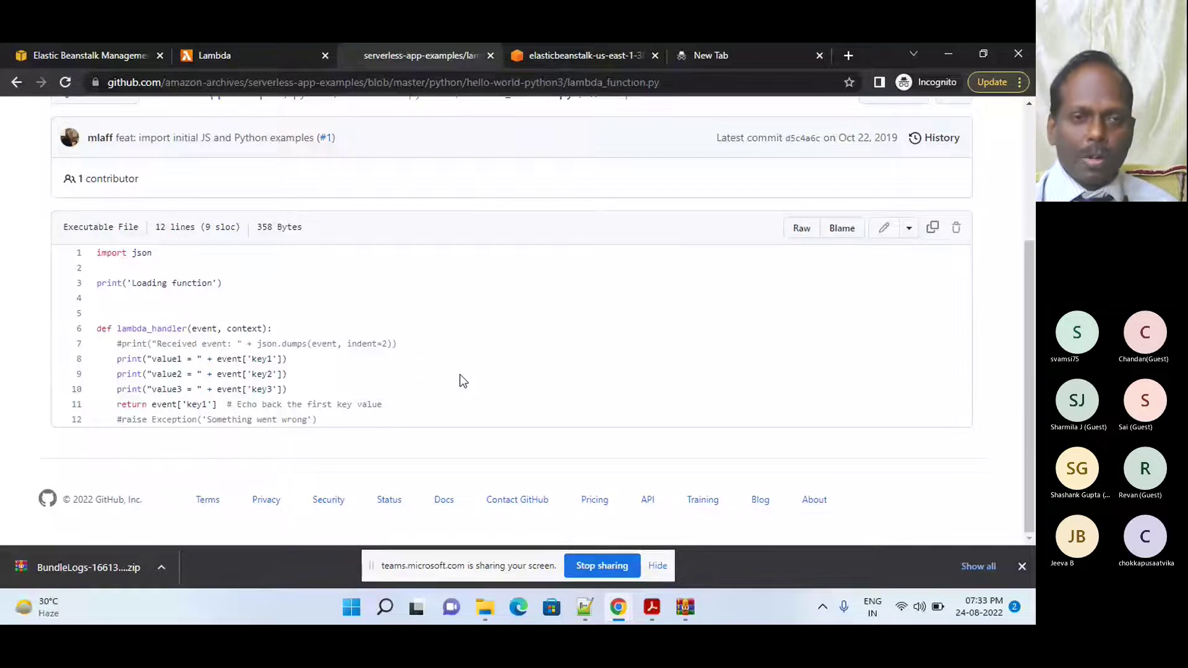
{"action": "left_click", "coordinate": [490, 56]}
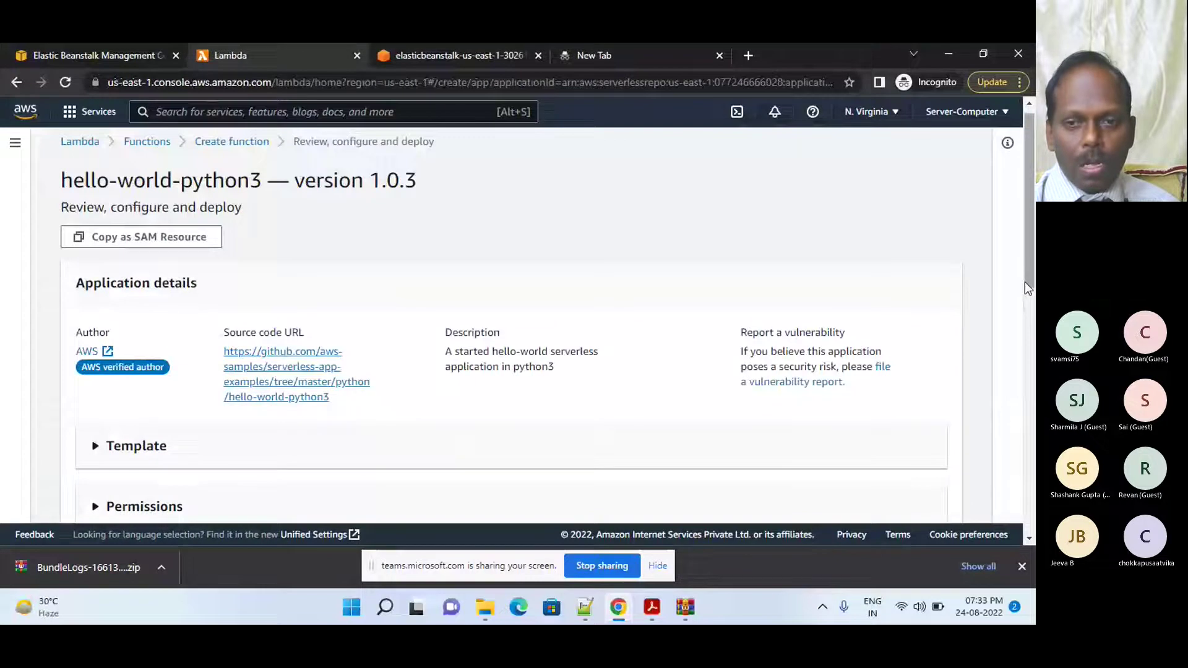
- Enter a value for IdentityNameParameter in Application settings and deploy hello-world-python3
{"action": "left_click_drag", "start_coordinate": [1026, 278], "coordinate": [1029, 465]}
{"action": "left_click", "coordinate": [594, 328]}
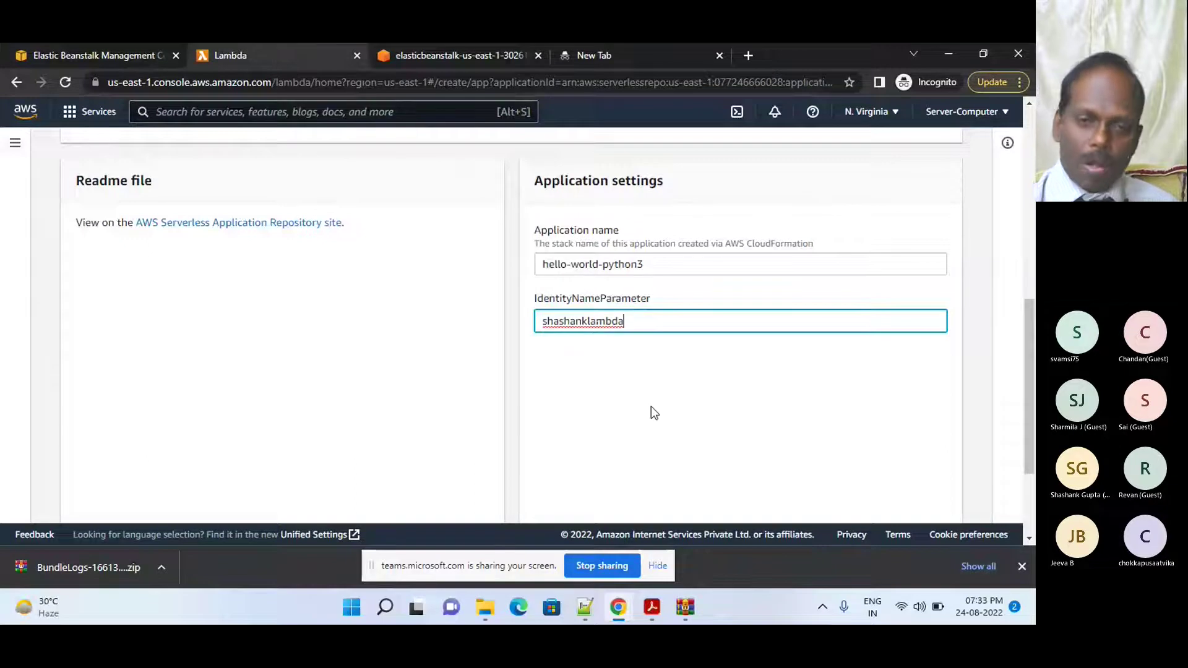
{"action": "left_click_drag", "start_coordinate": [1030, 406], "coordinate": [1030, 464]}
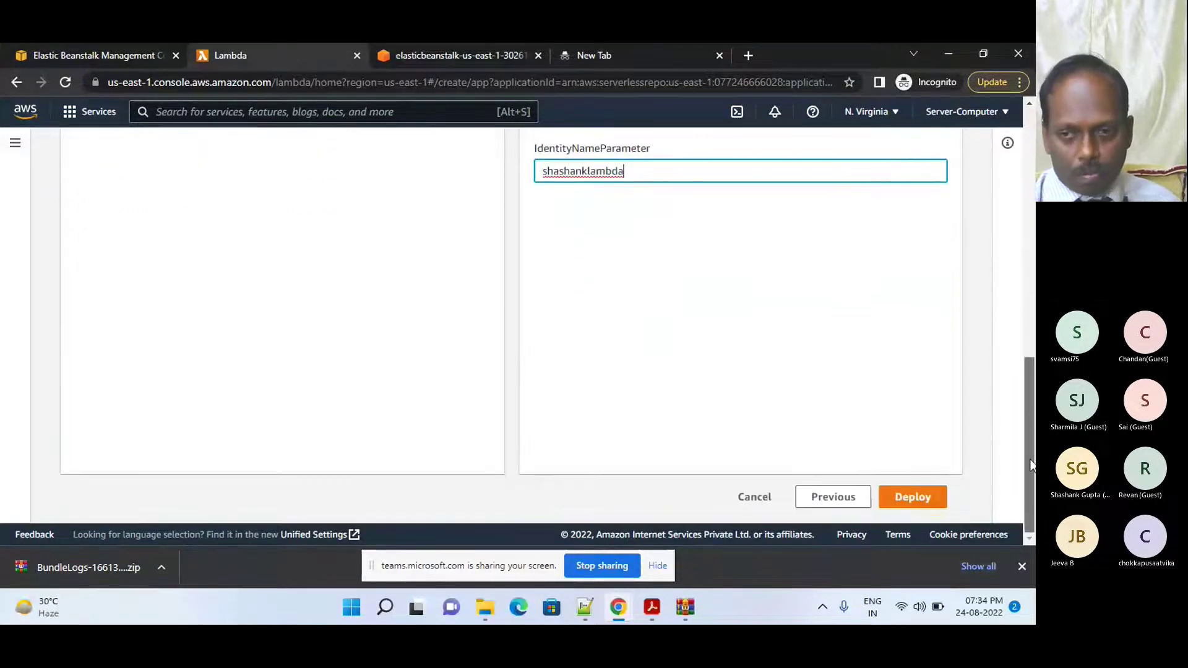
{"action": "left_click", "coordinate": [915, 498]}
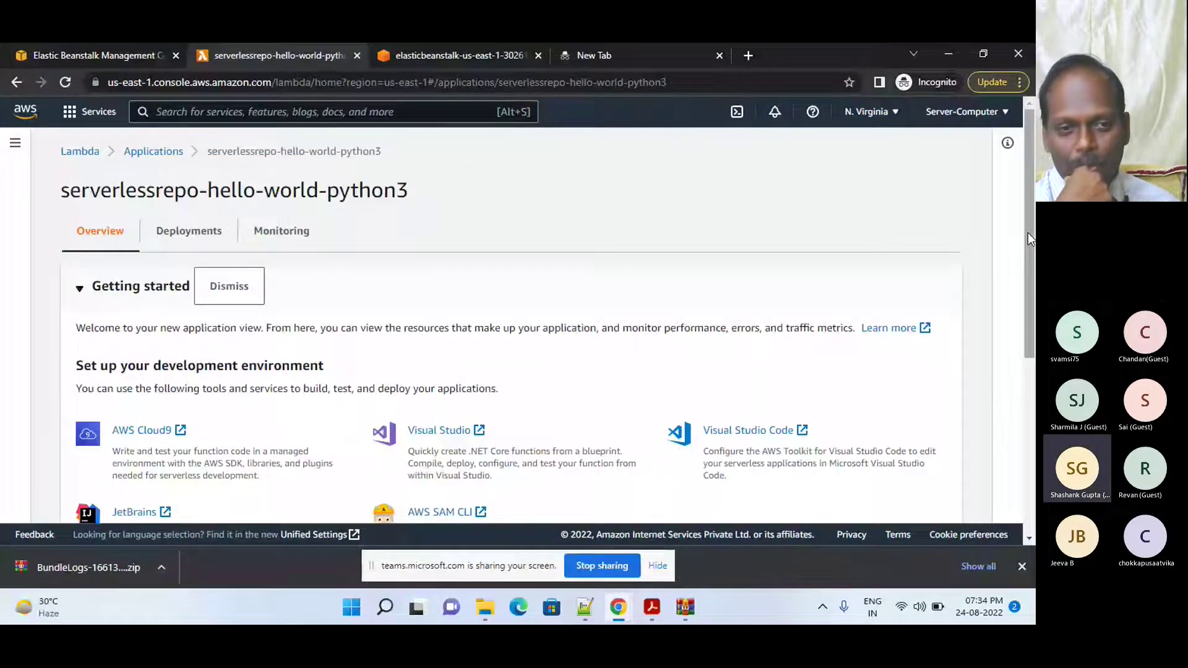
{"action": "left_click_drag", "start_coordinate": [1027, 233], "coordinate": [1027, 284]}
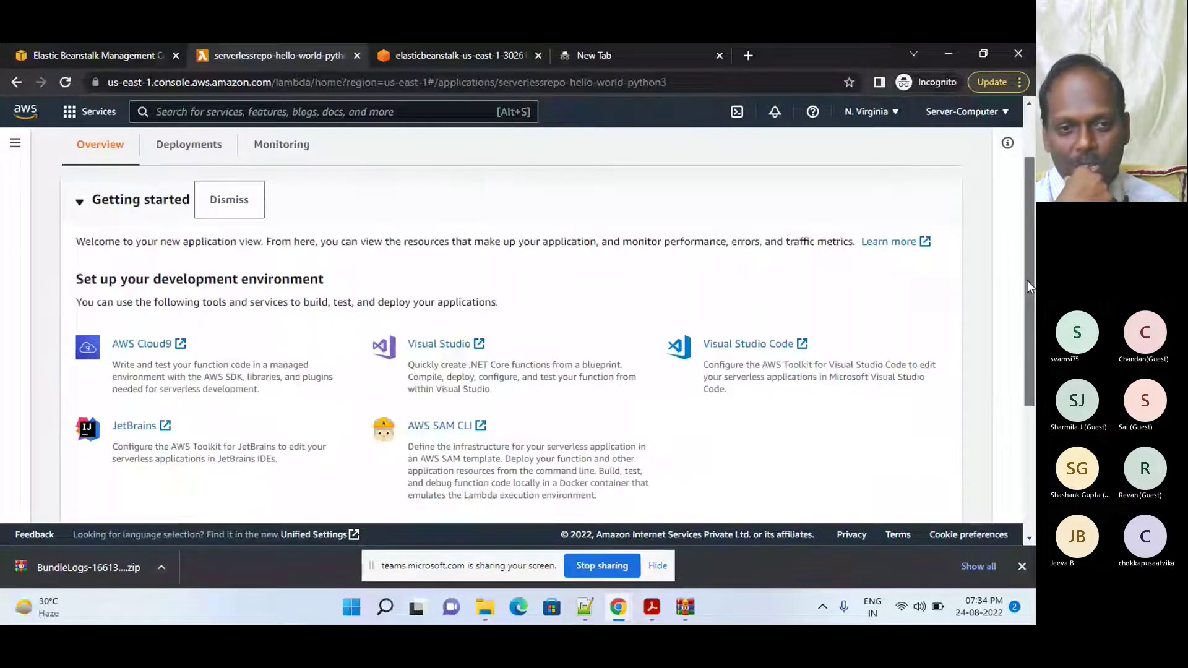
{"action": "left_click", "coordinate": [188, 146]}
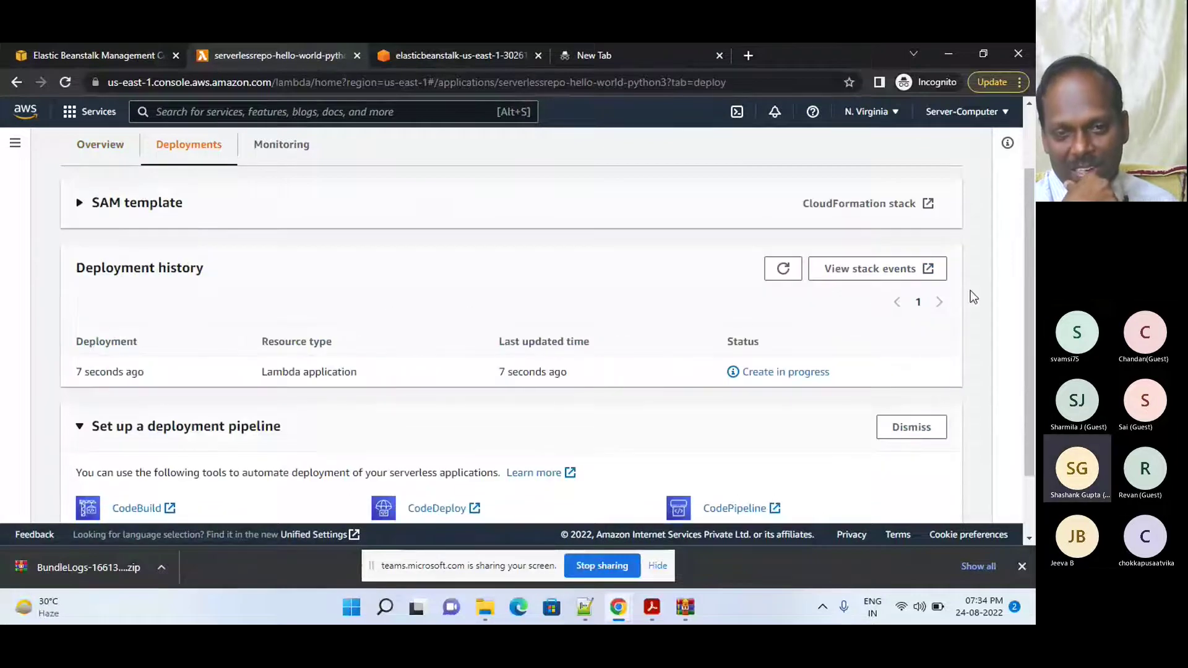
{"action": "left_click_drag", "start_coordinate": [1027, 250], "coordinate": [1027, 286]}
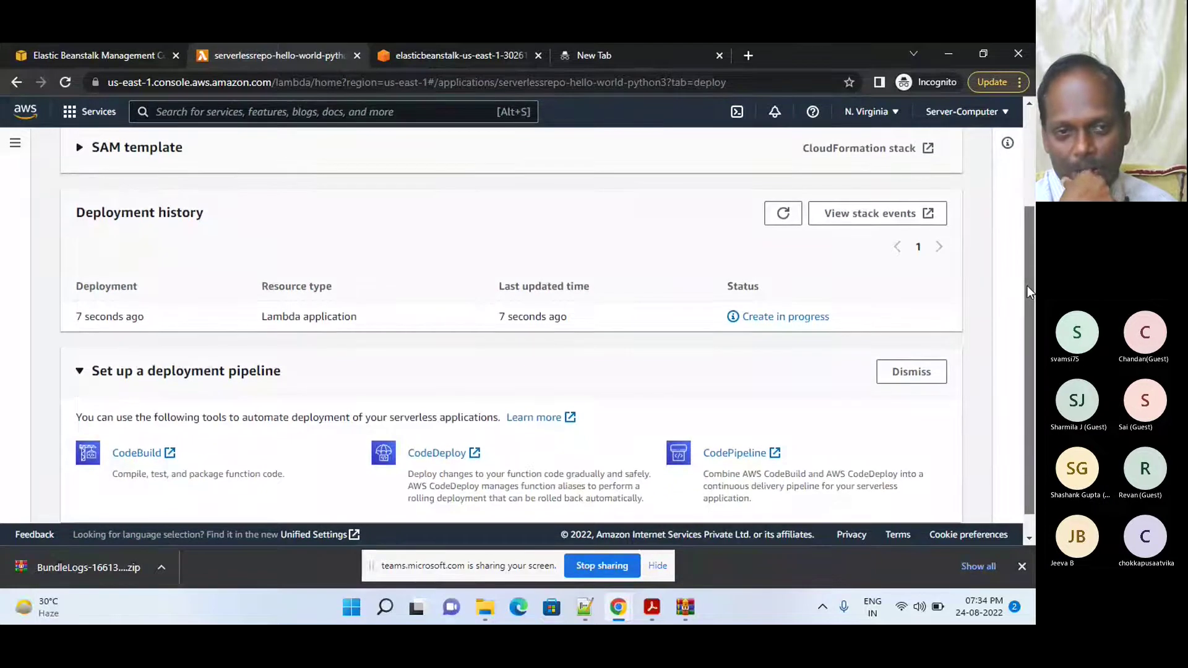
{"action": "left_click", "coordinate": [788, 215]}
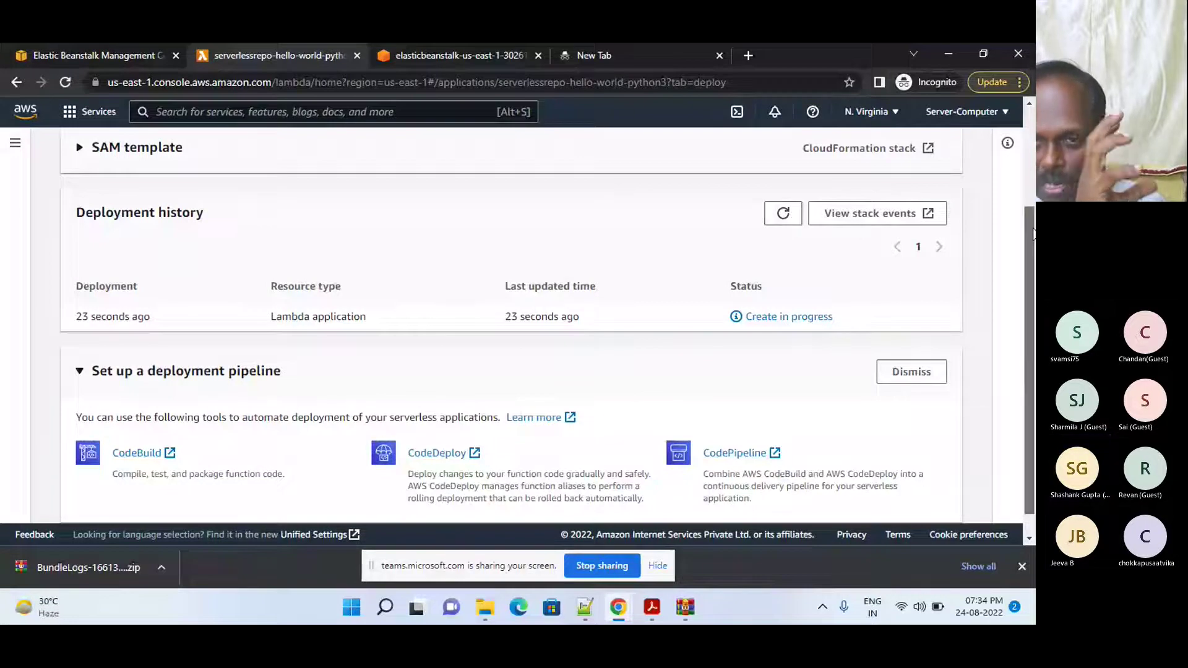
{"action": "scroll", "coordinate": [1033, 234], "scroll_direction": "up", "scroll_amount": 1}
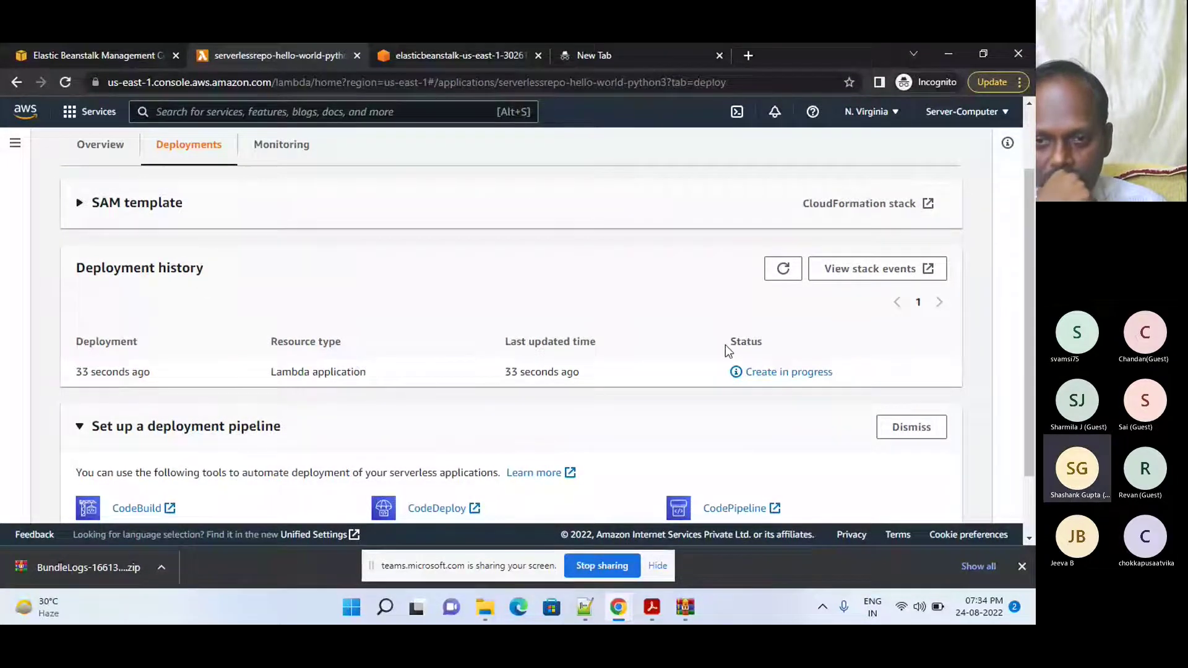
- Check the Monitoring tab, then refresh the deployment history on the Deployments tab
{"action": "left_click", "coordinate": [291, 157]}
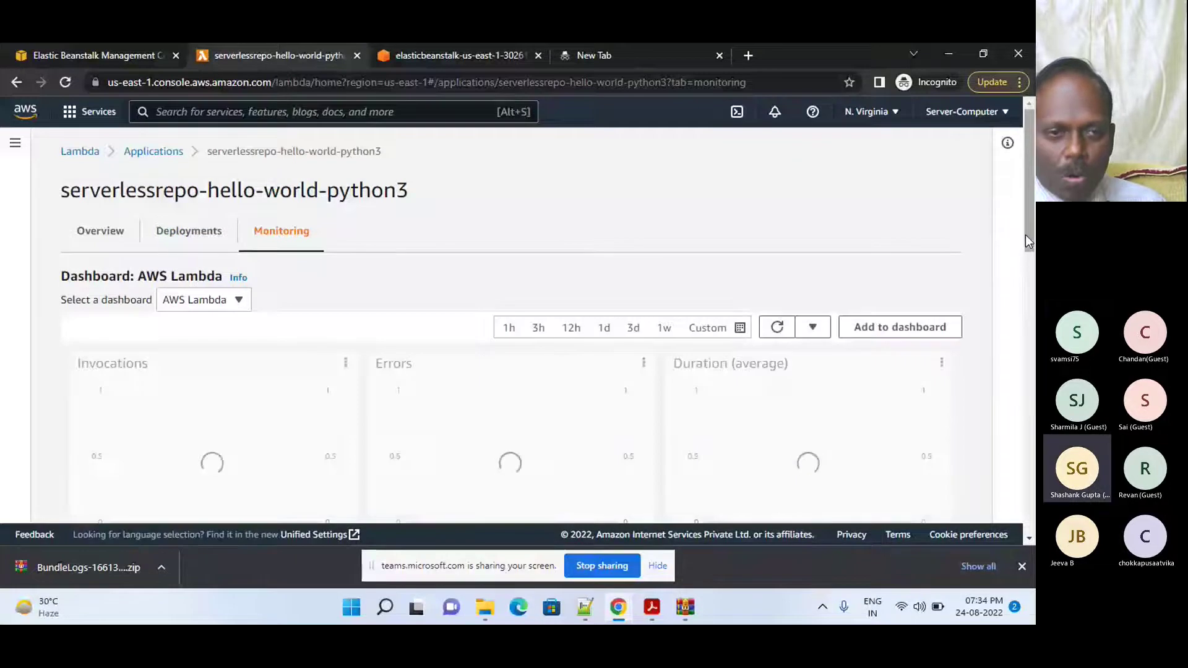
{"action": "left_click_drag", "start_coordinate": [1026, 232], "coordinate": [1027, 155]}
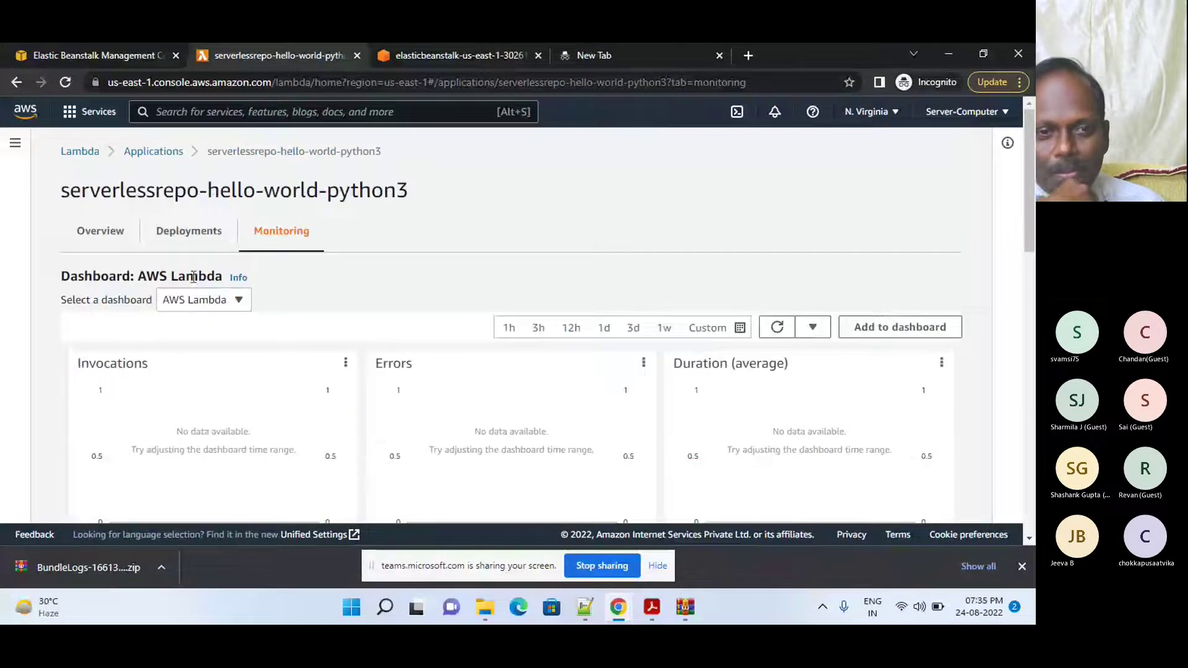
{"action": "left_click", "coordinate": [187, 231]}
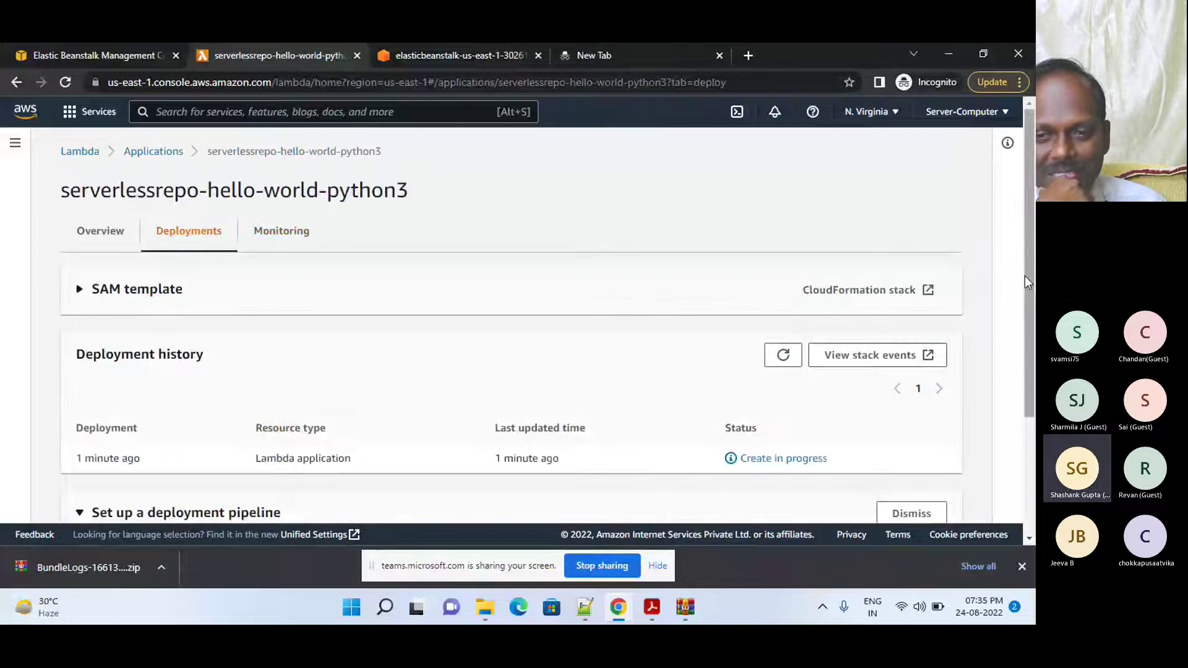
{"action": "scroll", "coordinate": [948, 331], "scroll_direction": "down", "scroll_amount": 1}
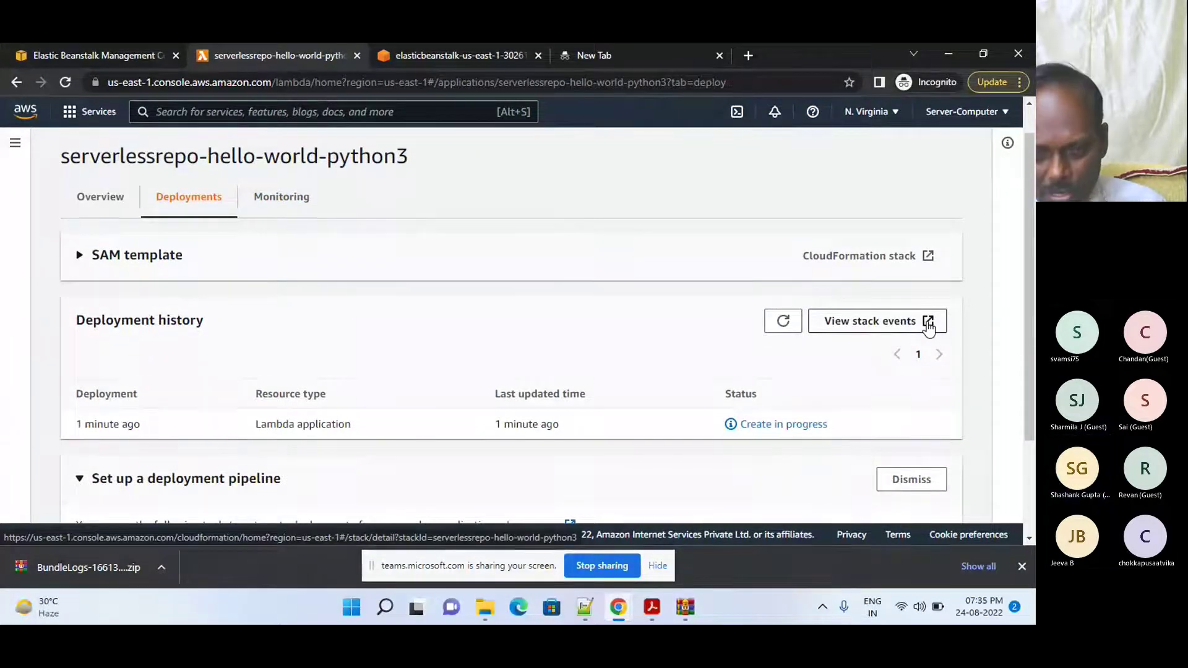
{"action": "left_click", "coordinate": [782, 322]}
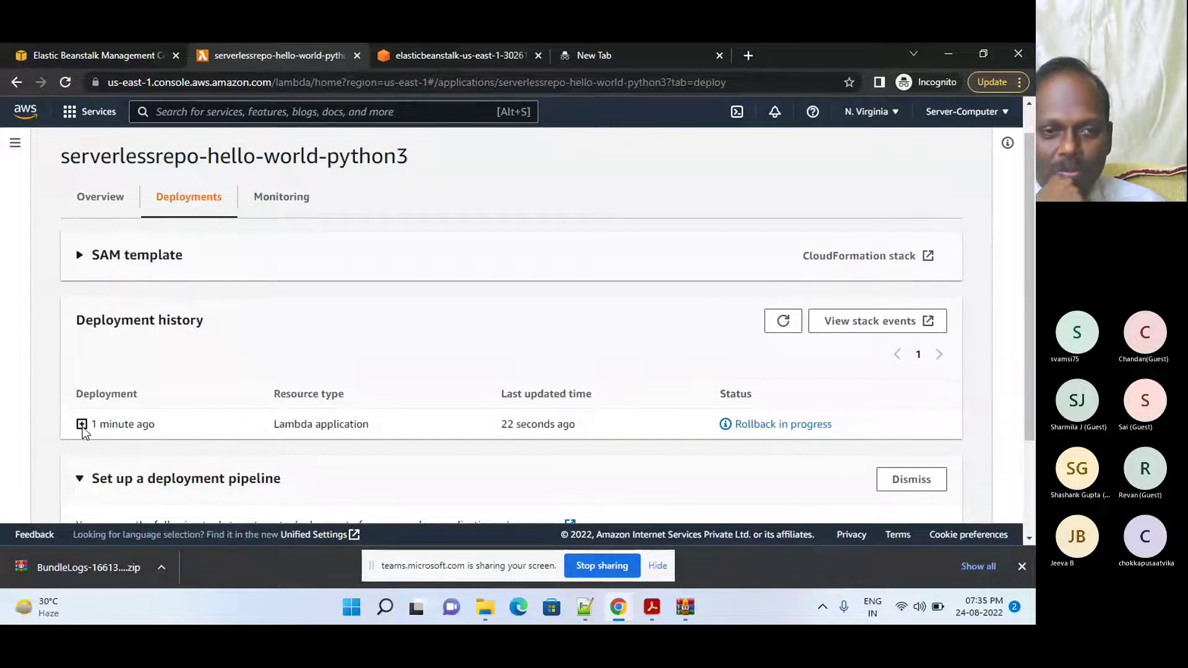
- Glance at the Overview tab and return to the deployment history, now showing Rollback in progress
{"action": "left_click", "coordinate": [116, 210]}
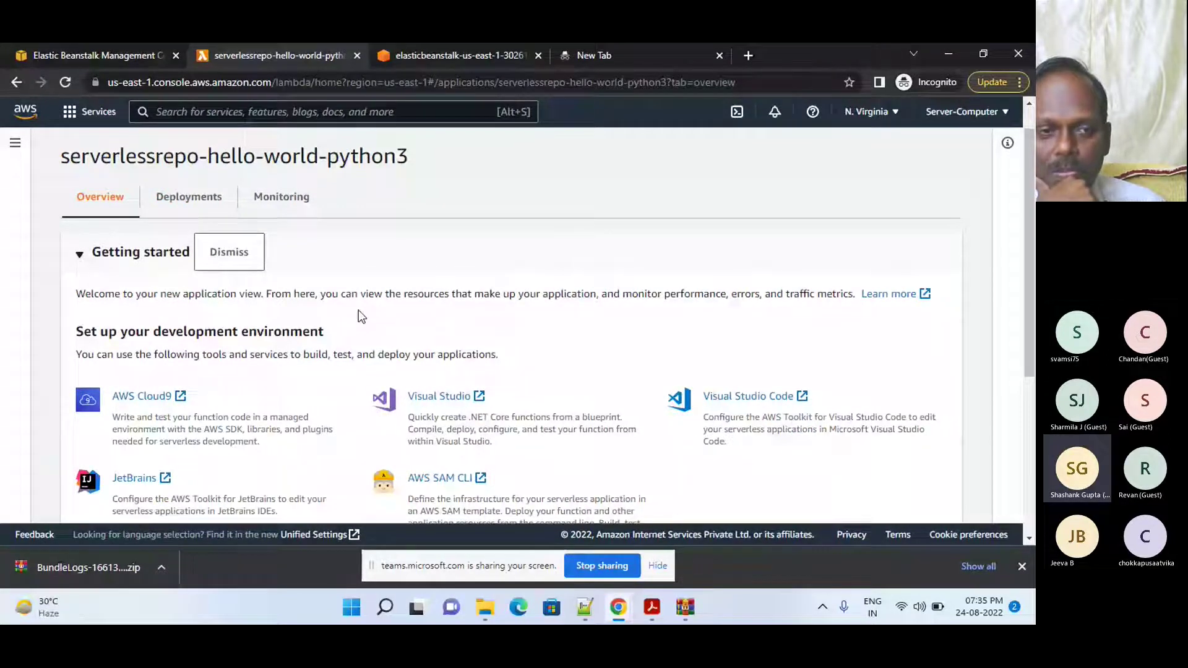
{"action": "left_click", "coordinate": [189, 196]}
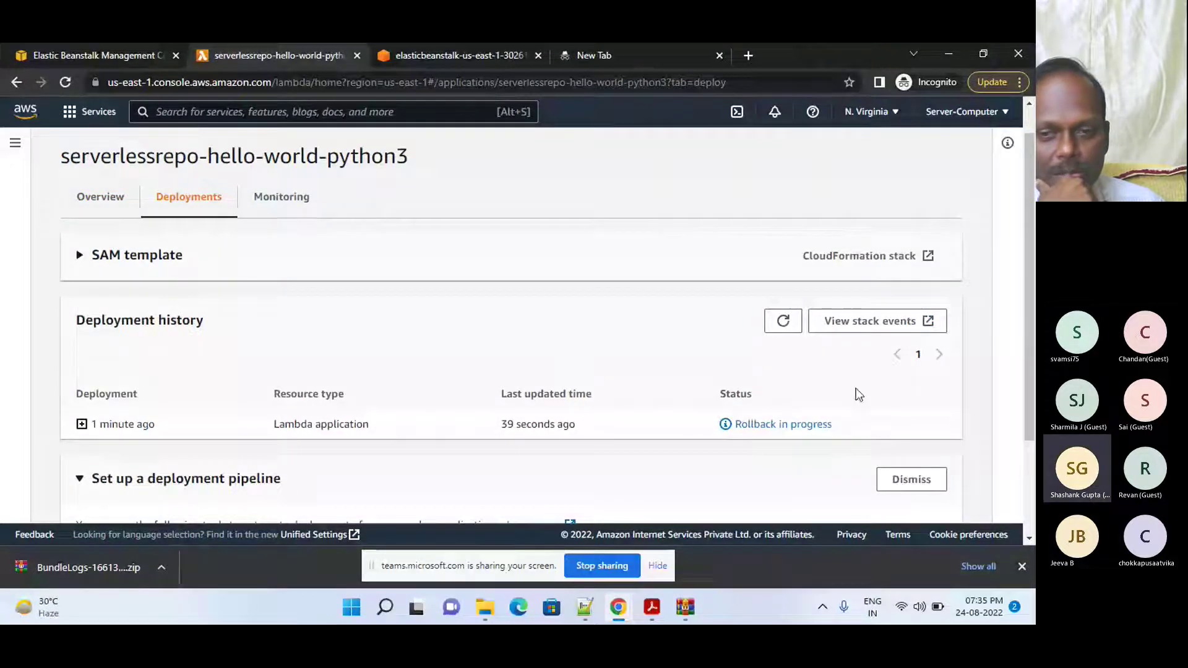
{"action": "left_click_drag", "start_coordinate": [1035, 340], "coordinate": [1034, 365]}
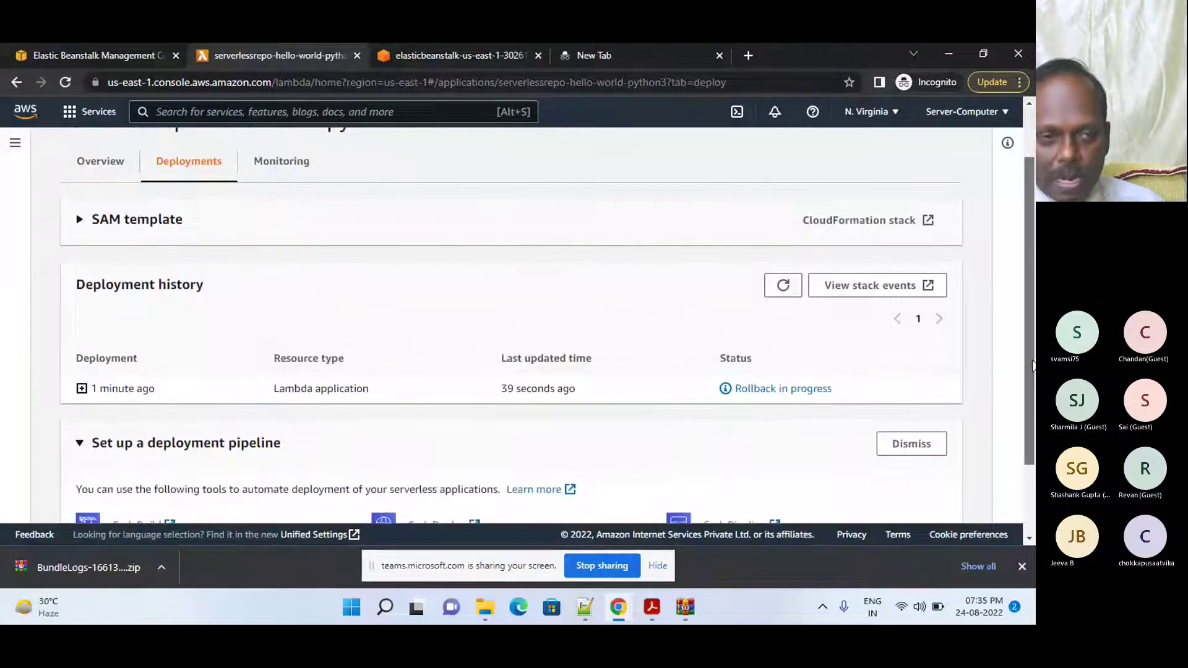
{"action": "scroll", "coordinate": [1025, 378], "scroll_direction": "down", "scroll_amount": 1}
{"action": "scroll", "coordinate": [1015, 368], "scroll_direction": "up", "scroll_amount": 3}
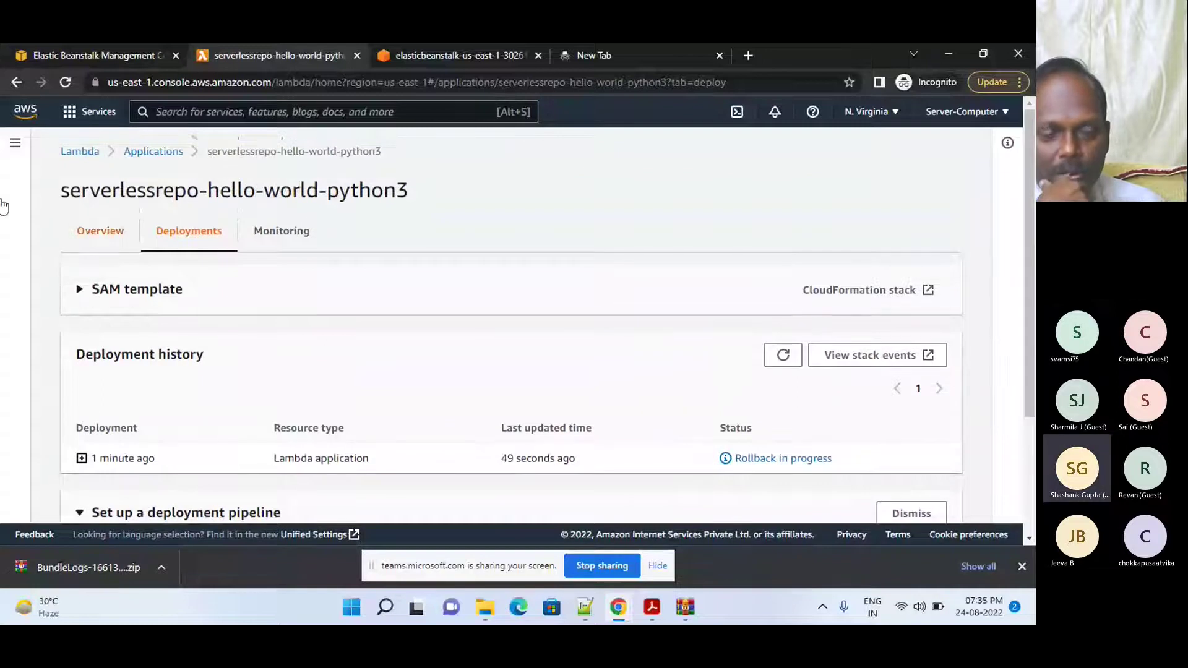
- Open the Lambda Functions list from the navigation panel and reload it, still empty
{"action": "left_click", "coordinate": [15, 143]}
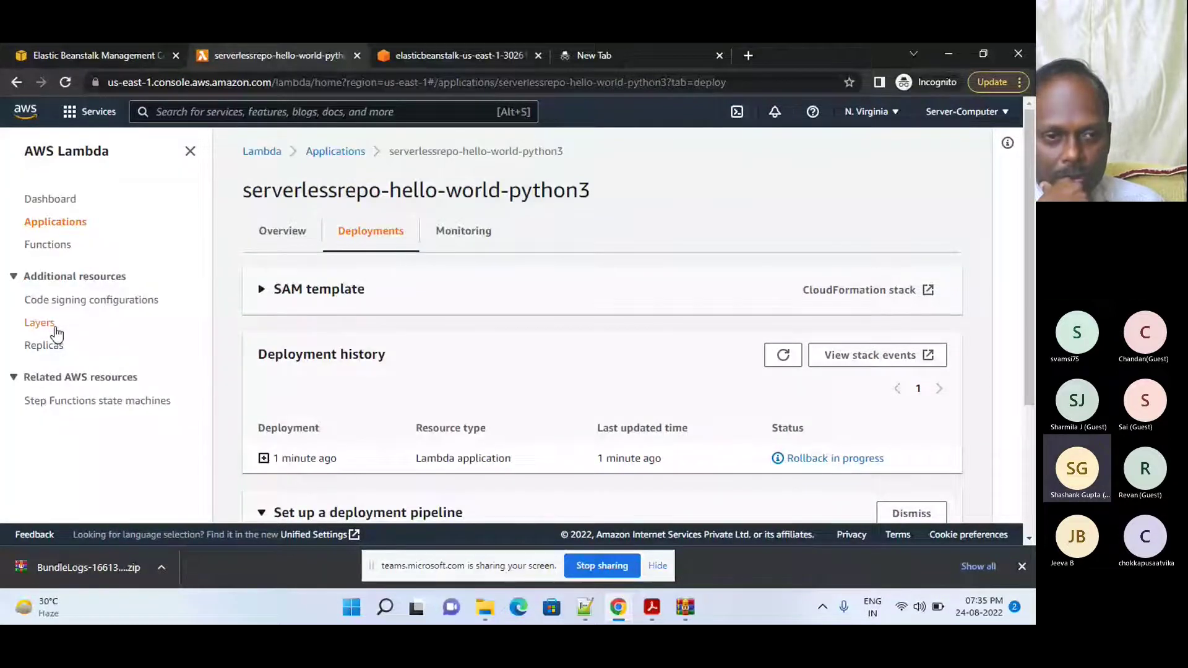
{"action": "left_click", "coordinate": [45, 245]}
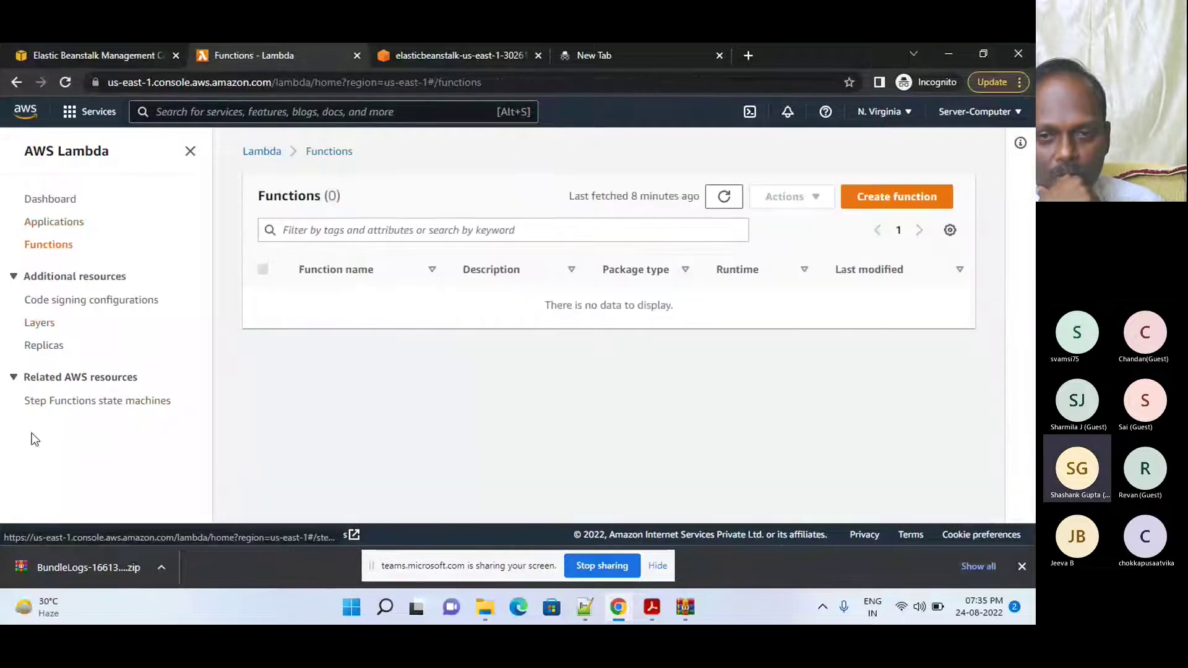
{"action": "left_click", "coordinate": [724, 196]}
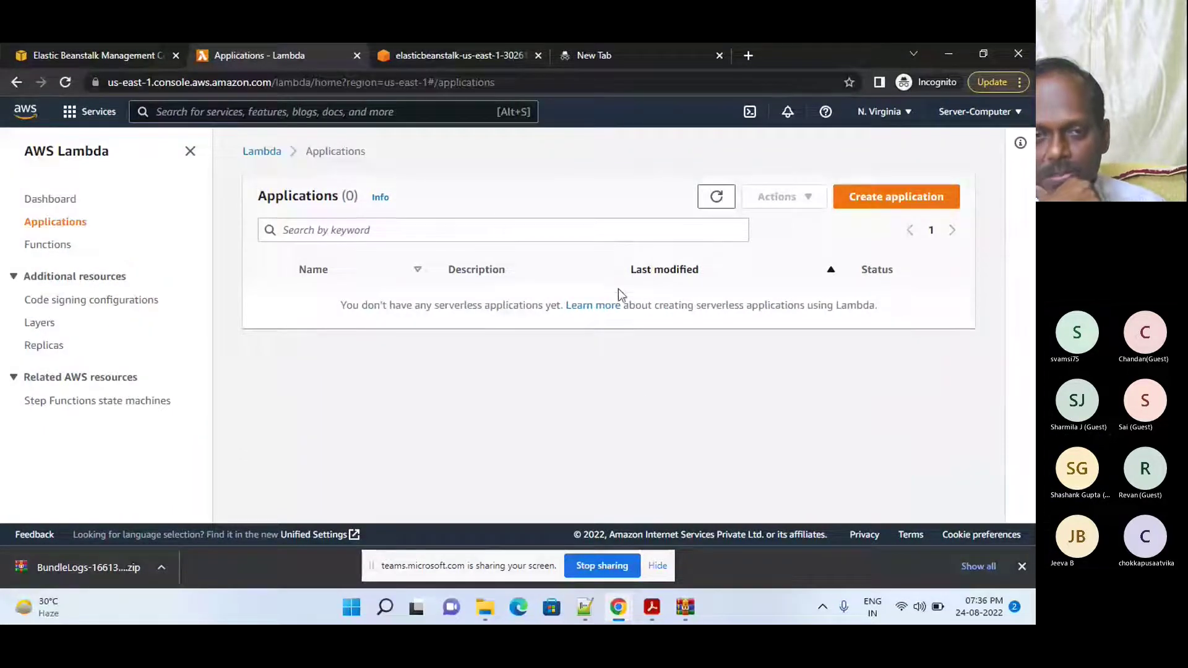
- Look over the Create application templates page, then return to the Functions list
{"action": "left_click", "coordinate": [875, 198]}
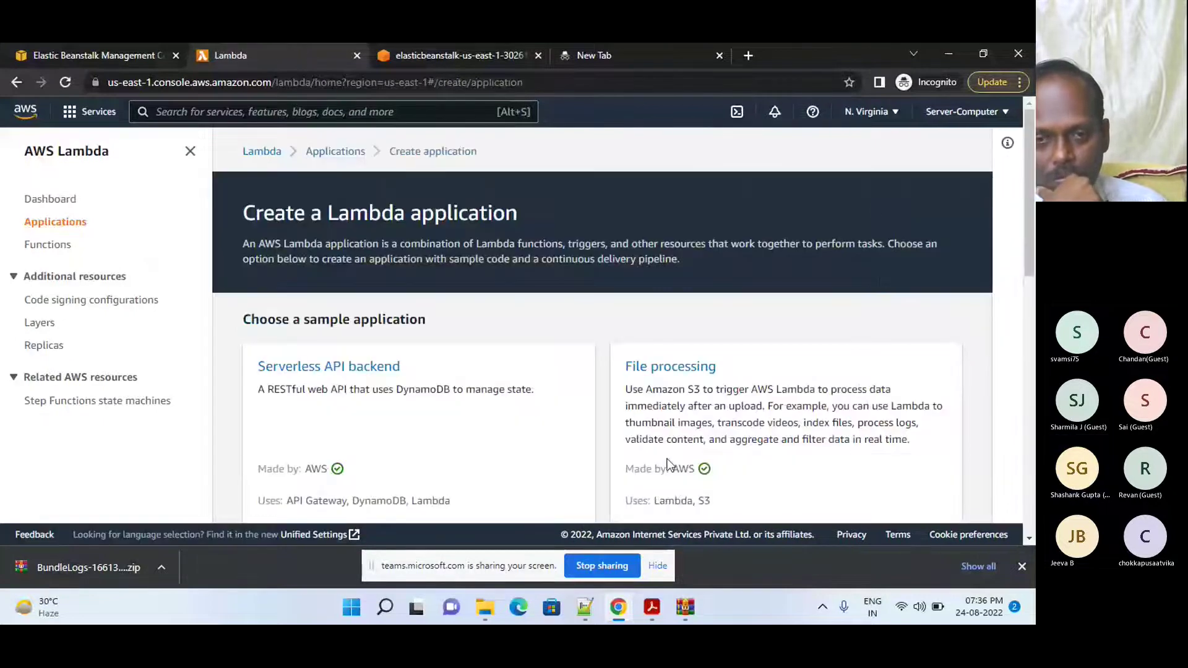
{"action": "left_click_drag", "start_coordinate": [1025, 234], "coordinate": [1004, 507]}
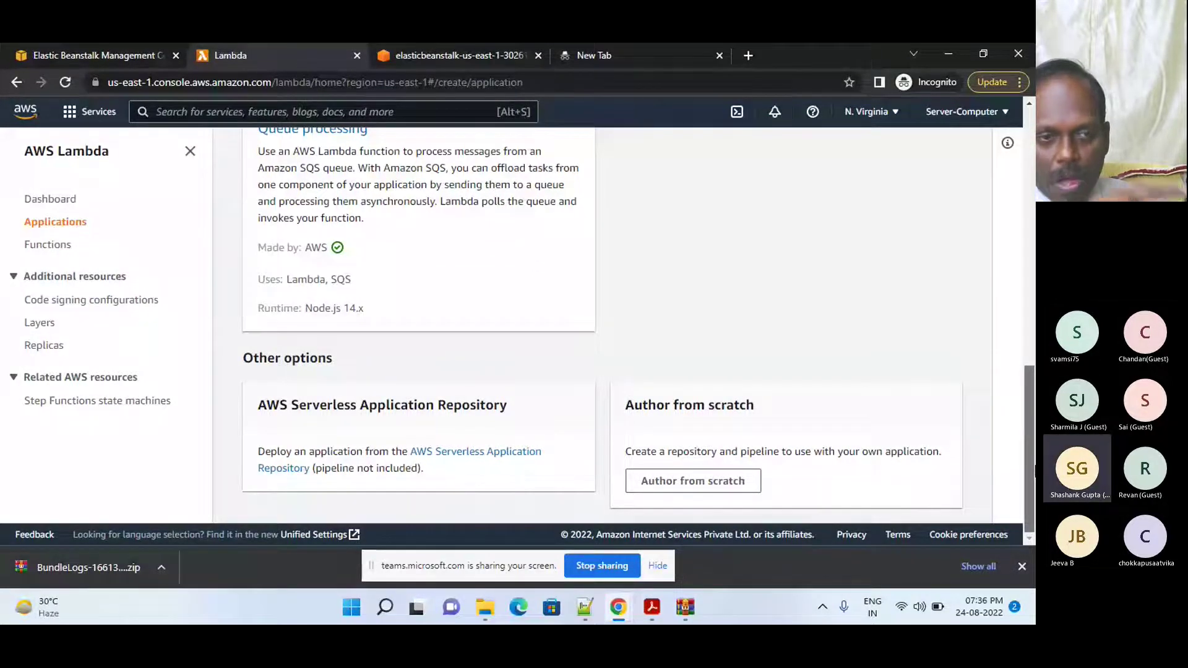
{"action": "scroll", "coordinate": [1034, 471], "scroll_direction": "up", "scroll_amount": 2}
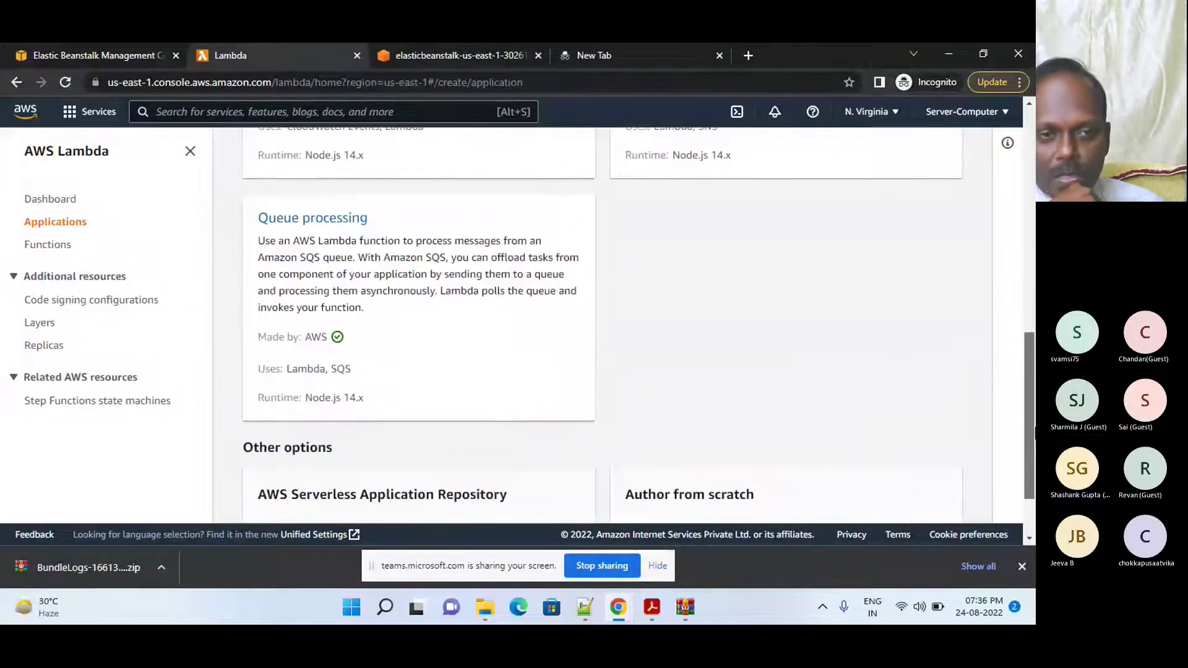
{"action": "left_click", "coordinate": [54, 245]}
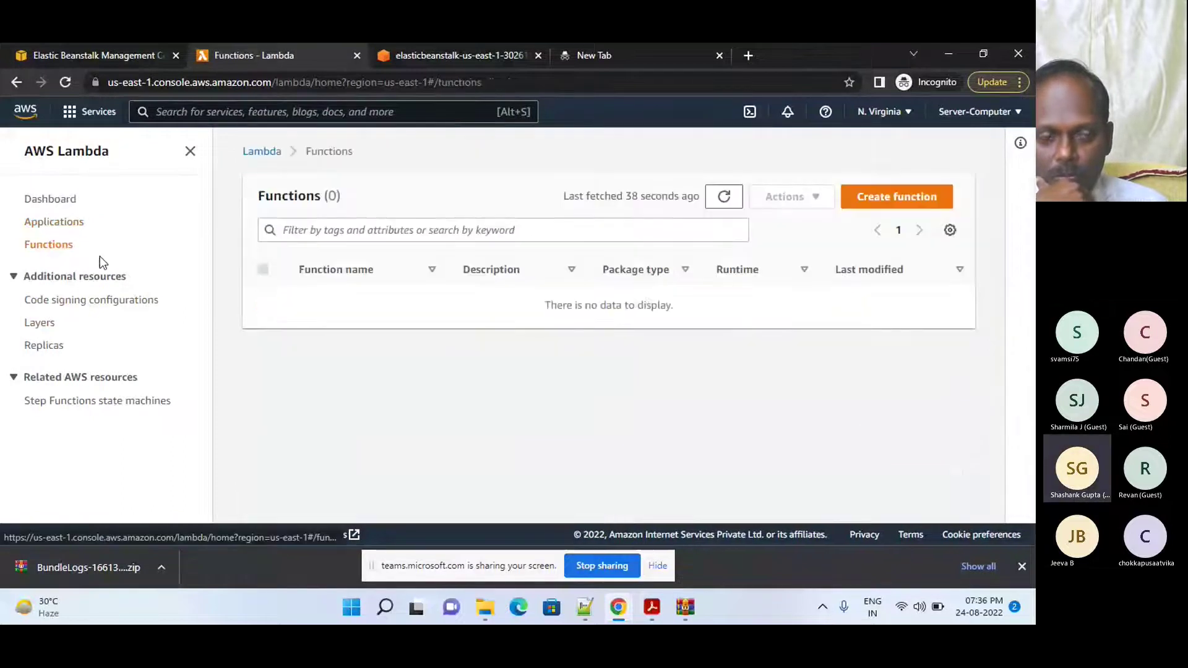
- Start a new function from the serverless app repository and open the hello-world-python3 app
{"action": "left_click", "coordinate": [894, 204]}
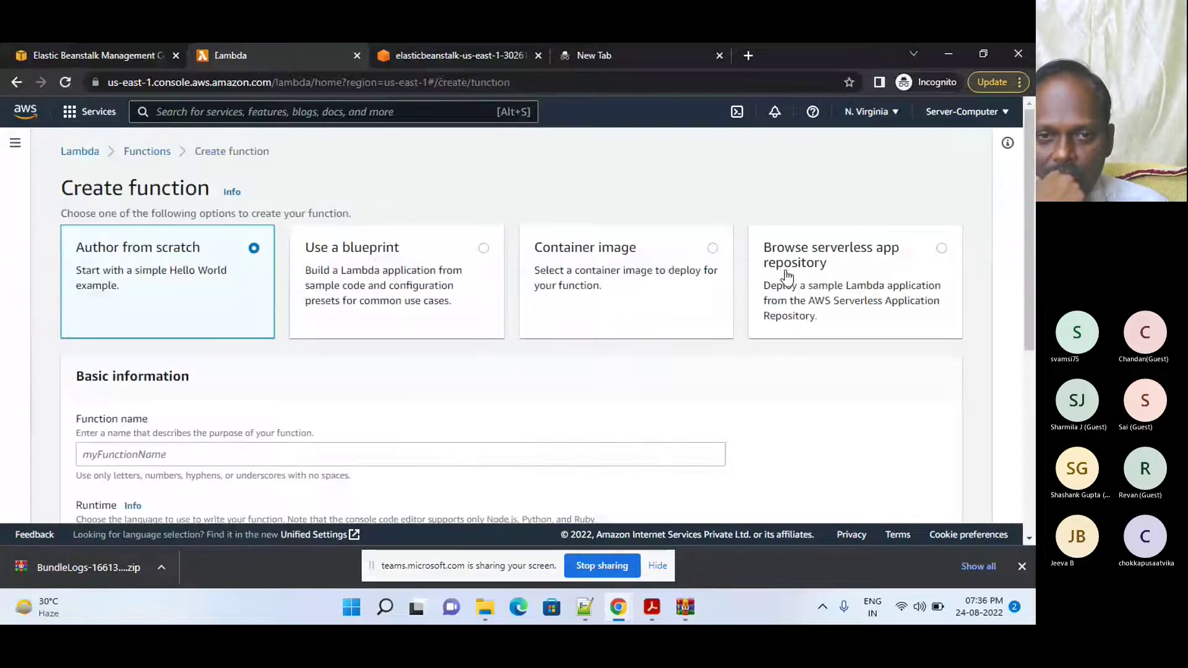
{"action": "left_click", "coordinate": [784, 278]}
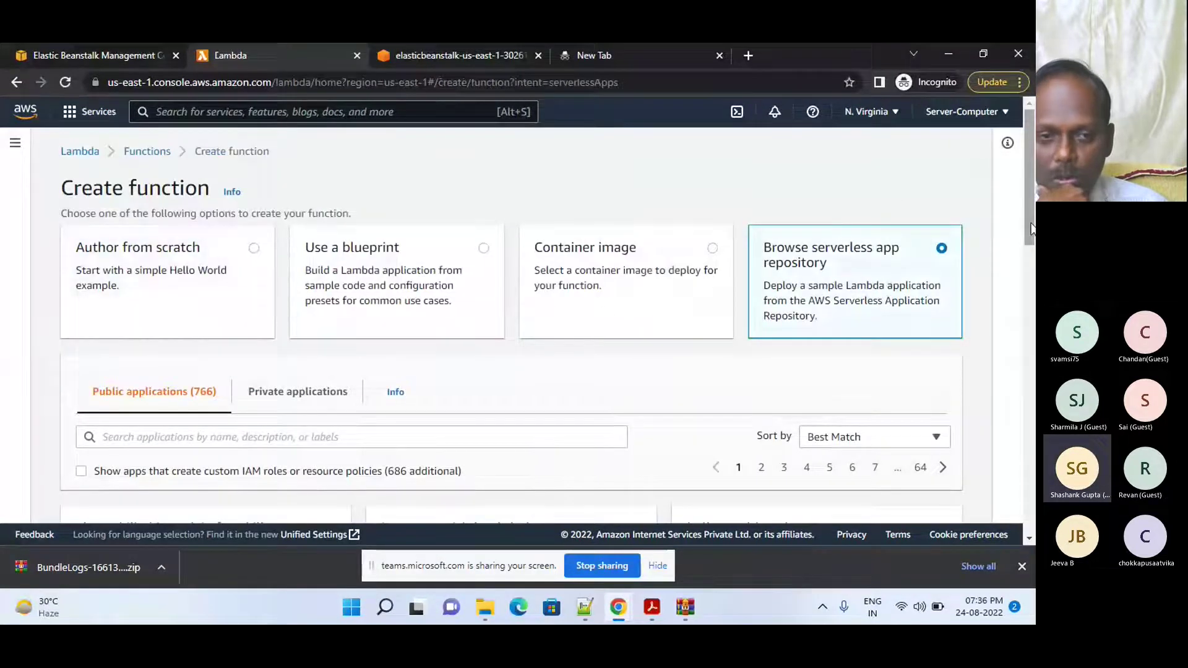
{"action": "left_click_drag", "start_coordinate": [1031, 229], "coordinate": [1011, 320]}
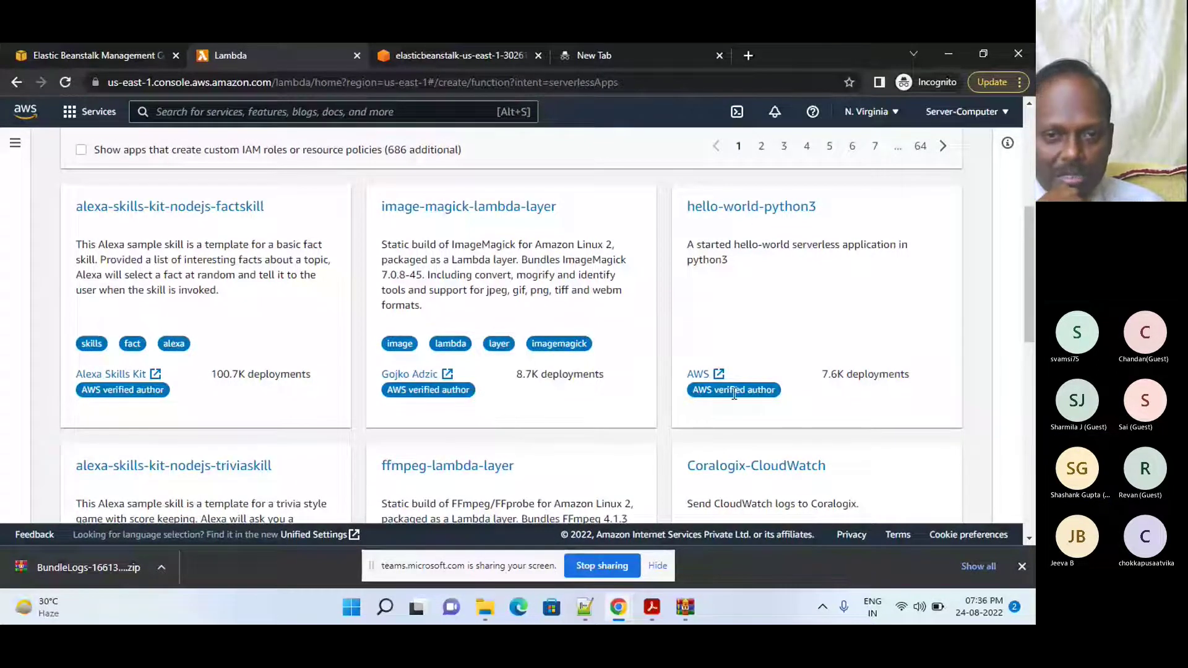
{"action": "left_click", "coordinate": [753, 229]}
- Type the user's name into the IdentityNameParameter field on the review page
{"action": "left_click_drag", "start_coordinate": [1026, 274], "coordinate": [1004, 435]}
{"action": "scroll", "coordinate": [729, 376], "scroll_direction": "down", "scroll_amount": 2}
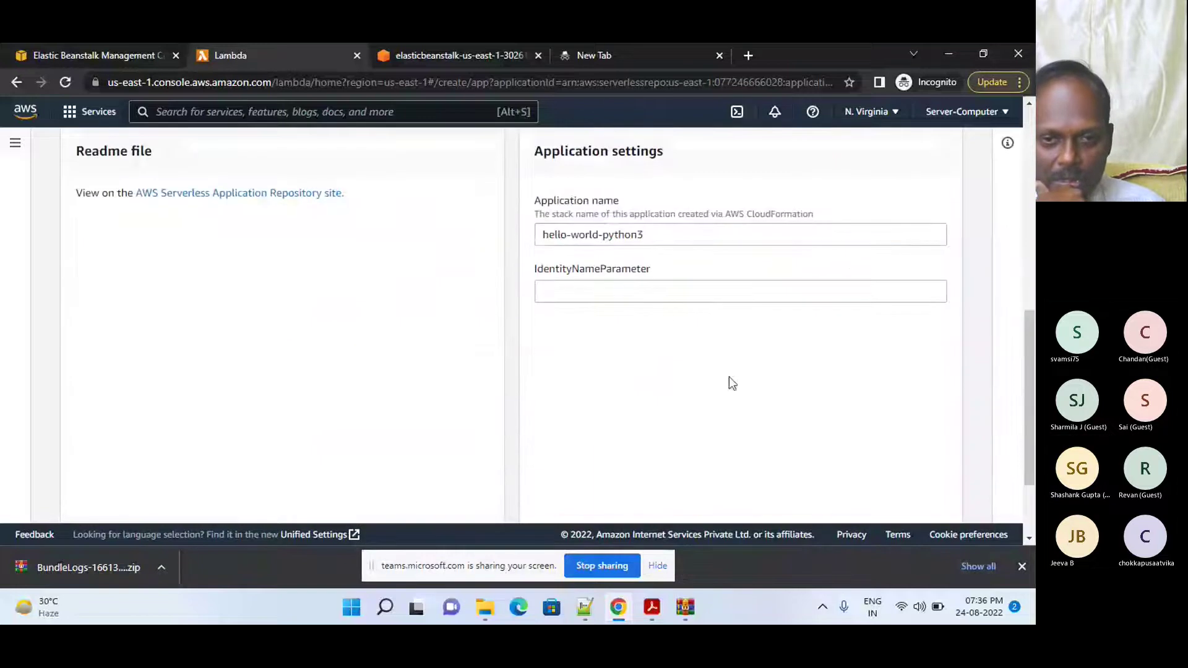
{"action": "left_click", "coordinate": [642, 295]}
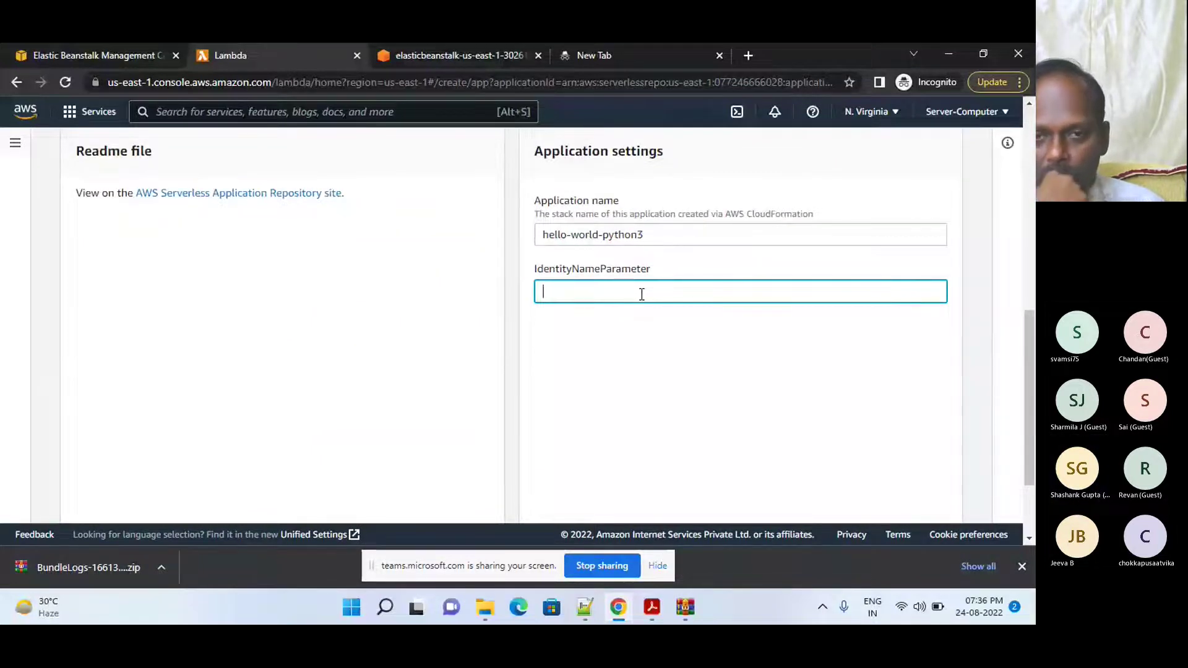
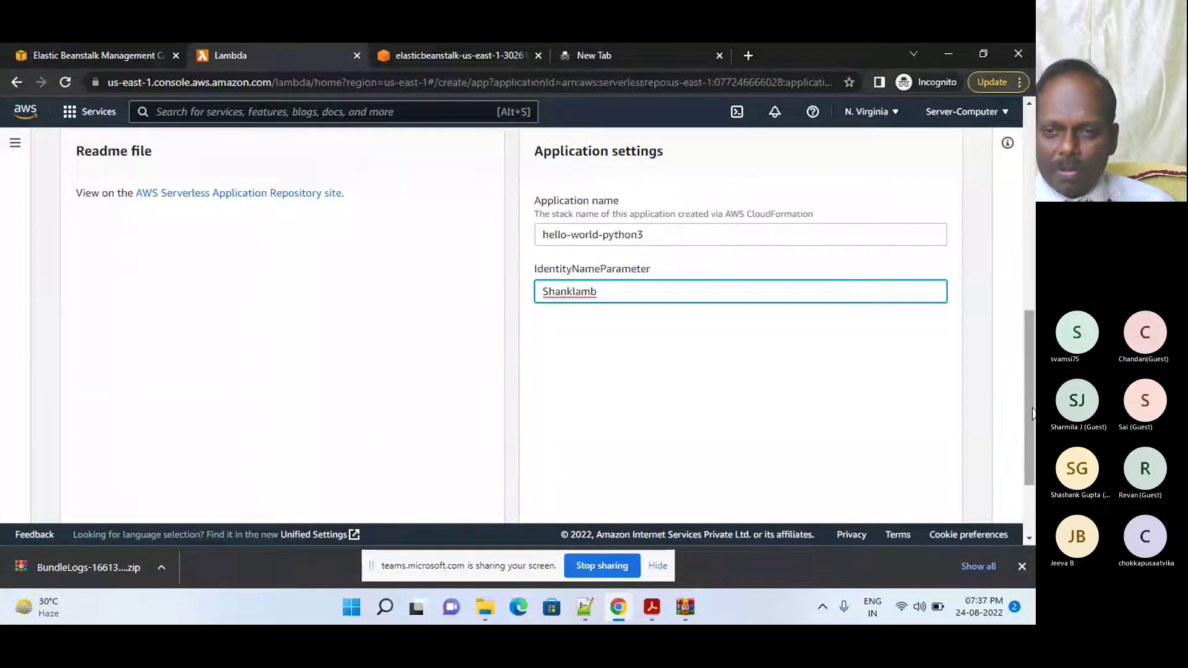
- Redeploy hello-world-python3, which fails because its stack is in ROLLBACK_COMPLETE state
{"action": "scroll", "coordinate": [908, 504], "scroll_direction": "down", "scroll_amount": 3}
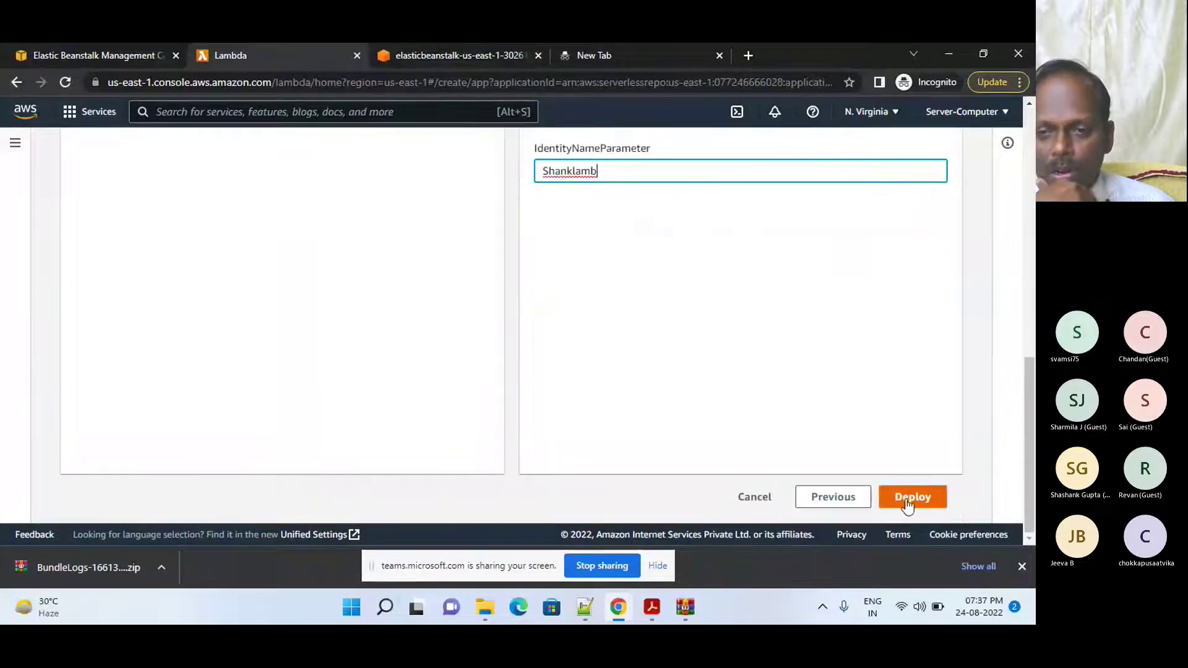
{"action": "left_click", "coordinate": [908, 501]}
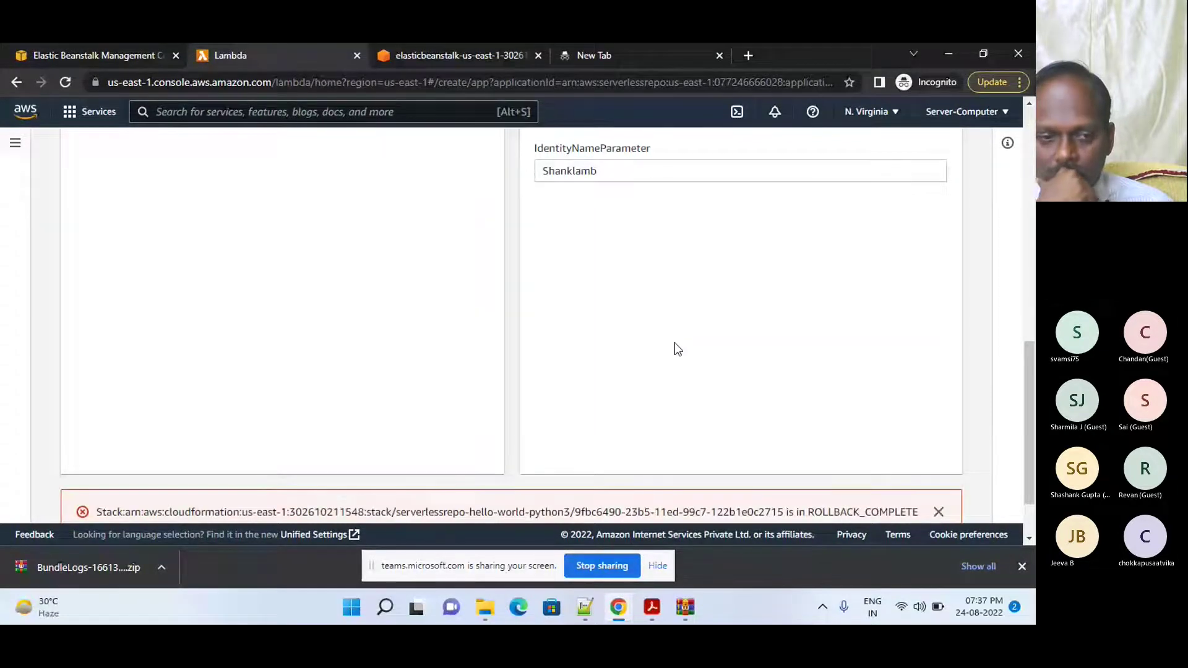
{"action": "scroll", "coordinate": [1021, 489], "scroll_direction": "down", "scroll_amount": 2}
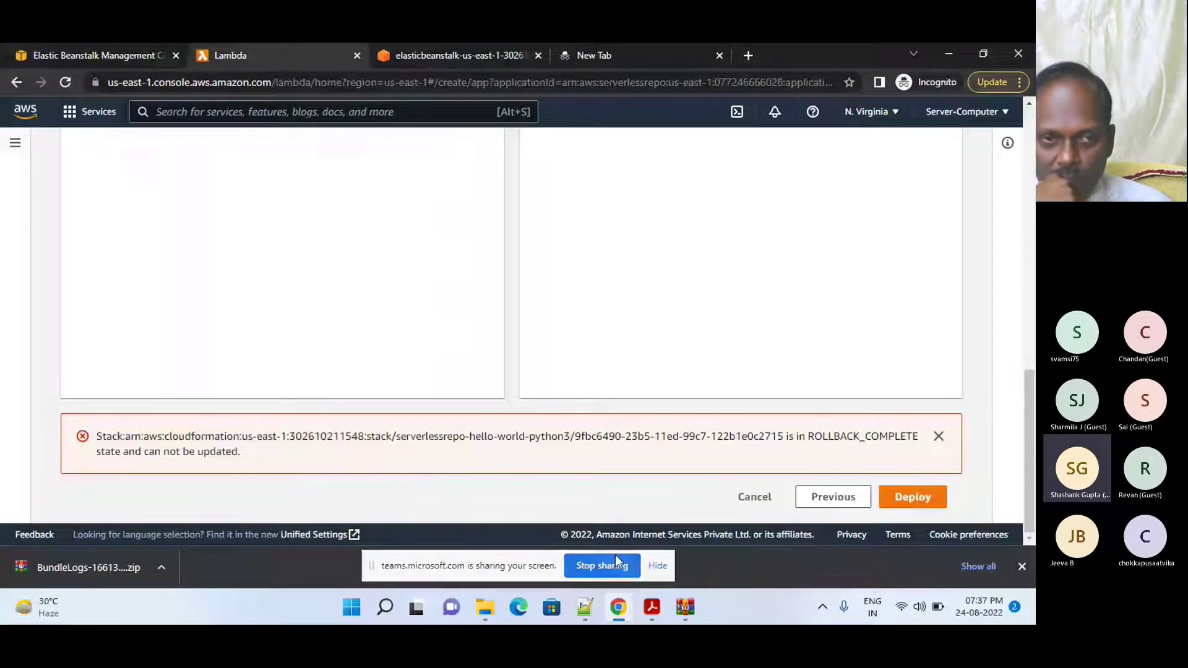
- Dismiss the downloads bar and return to the Create function page via the breadcrumb
{"action": "left_click", "coordinate": [1022, 567]}
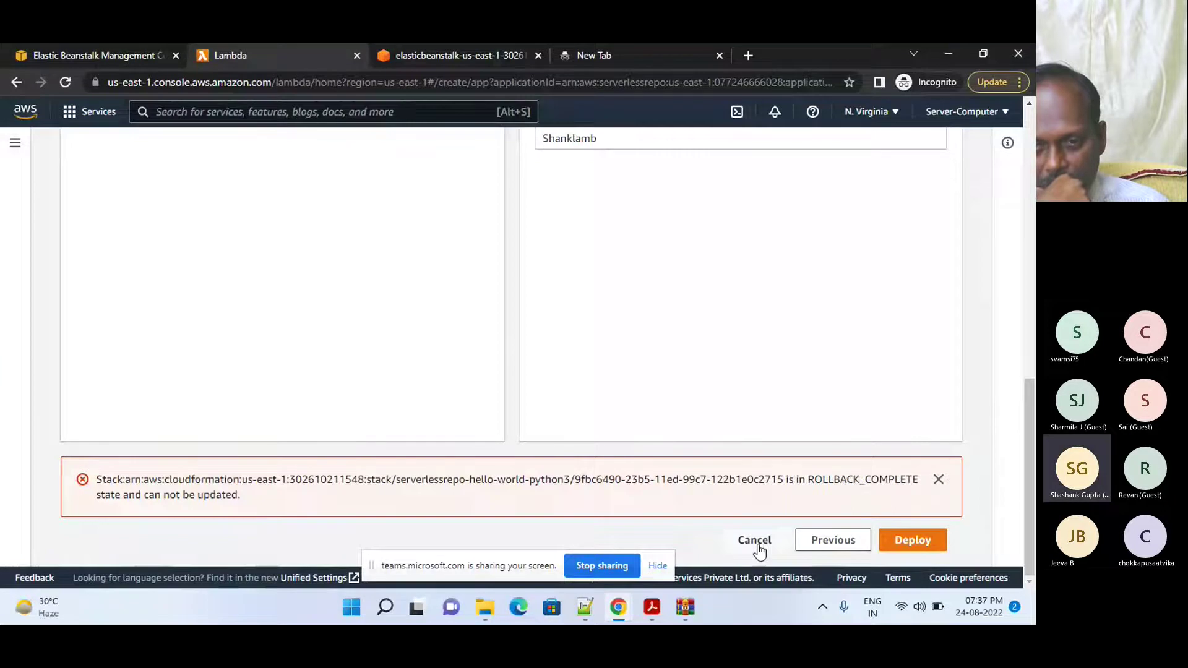
{"action": "scroll", "coordinate": [1004, 314], "scroll_direction": "up", "scroll_amount": 3}
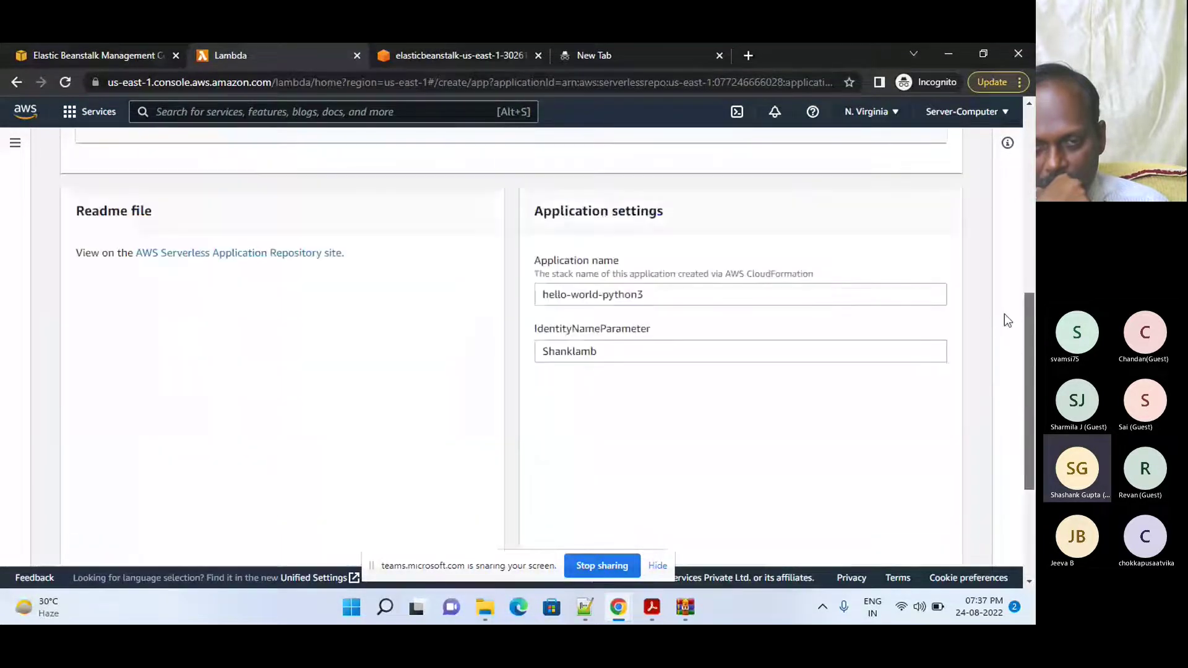
{"action": "scroll", "coordinate": [1004, 314], "scroll_direction": "up", "scroll_amount": 6}
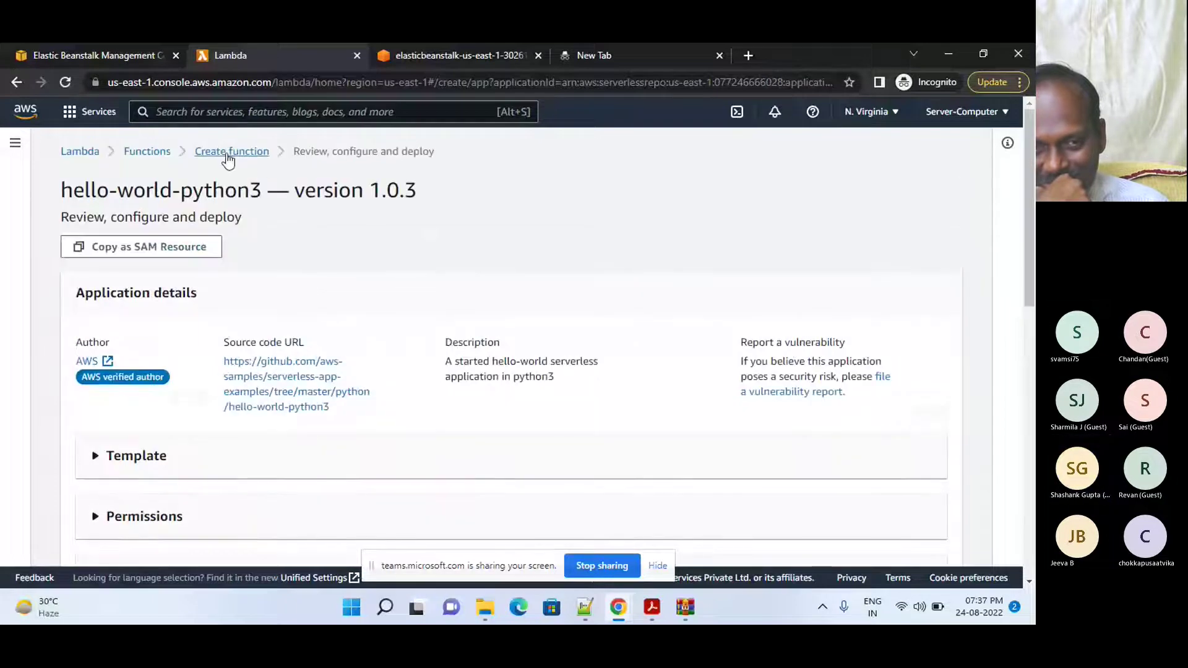
{"action": "left_click", "coordinate": [228, 155]}
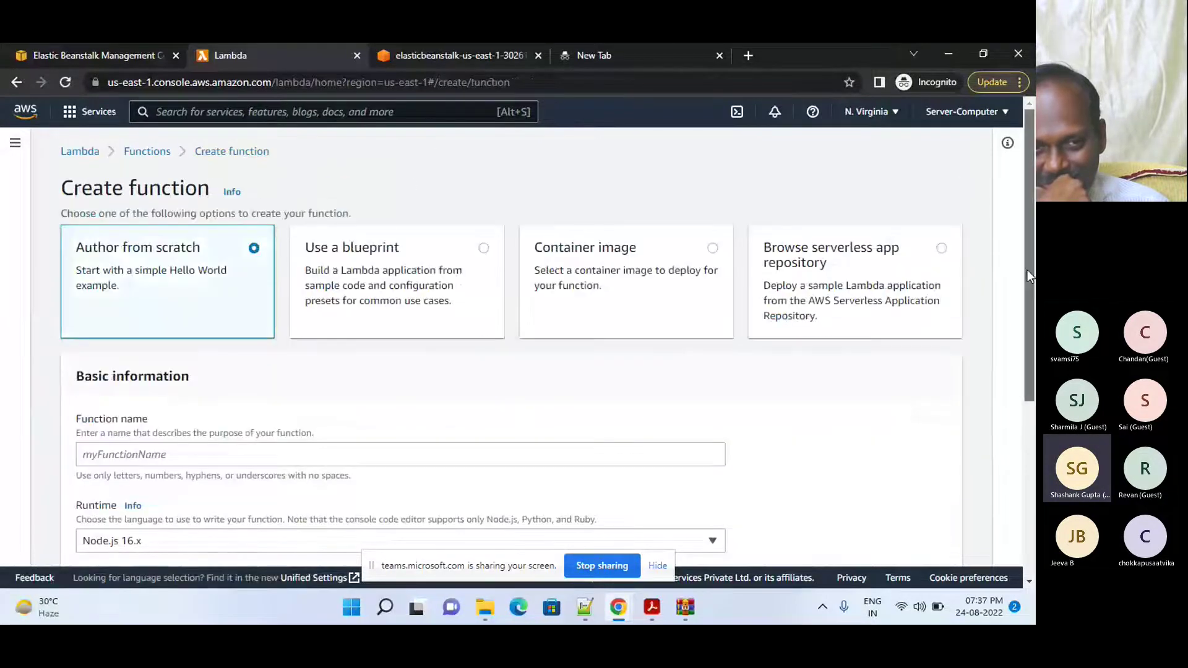
{"action": "left_click_drag", "start_coordinate": [1025, 261], "coordinate": [1027, 350]}
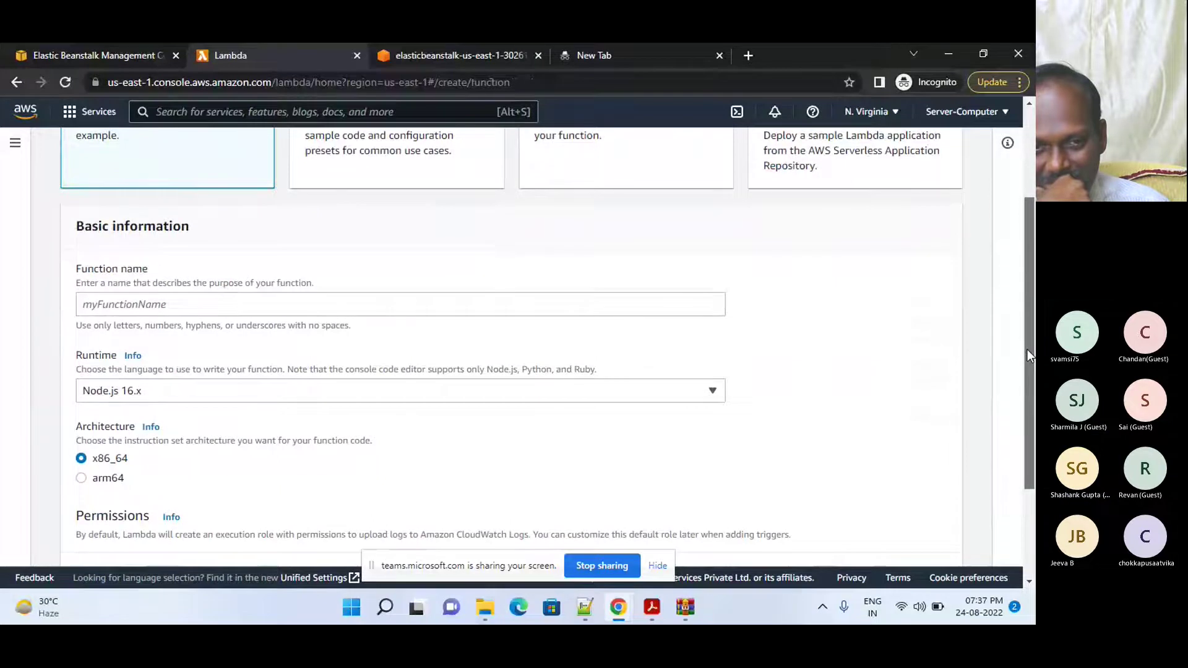
{"action": "left_click_drag", "start_coordinate": [1027, 350], "coordinate": [1030, 297]}
{"action": "scroll", "coordinate": [838, 305], "scroll_direction": "up", "scroll_amount": 2}
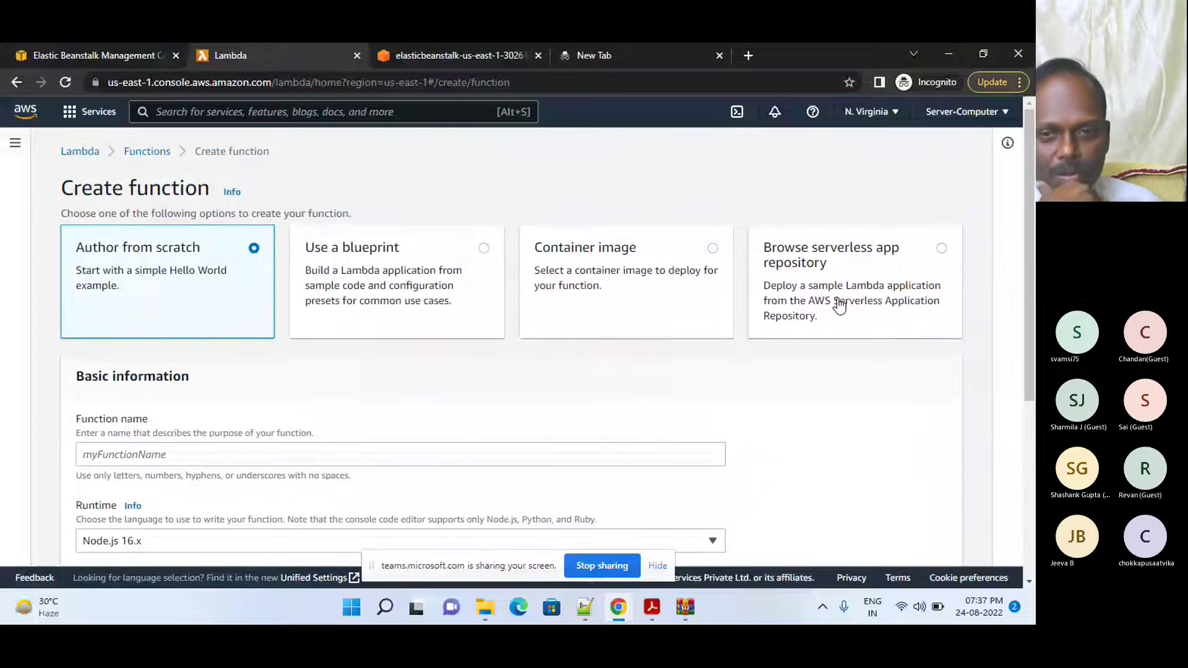
- Switch to the serverless app repository and scroll through the public applications
{"action": "left_click", "coordinate": [838, 304]}
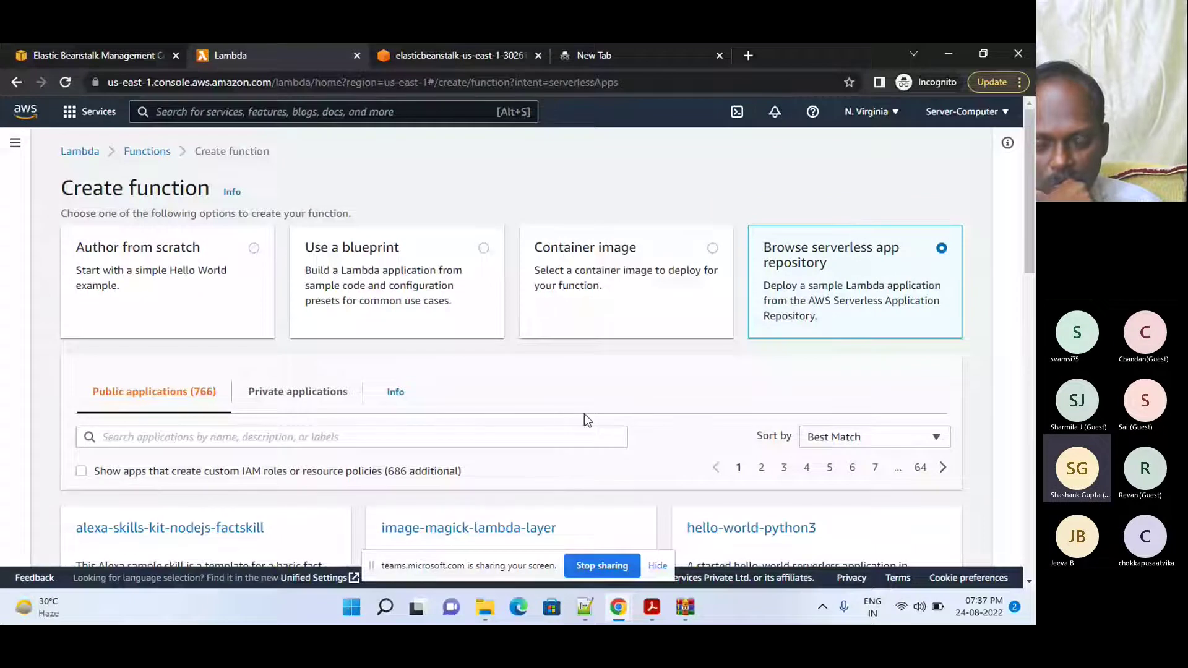
{"action": "left_click_drag", "start_coordinate": [1032, 170], "coordinate": [1019, 261]}
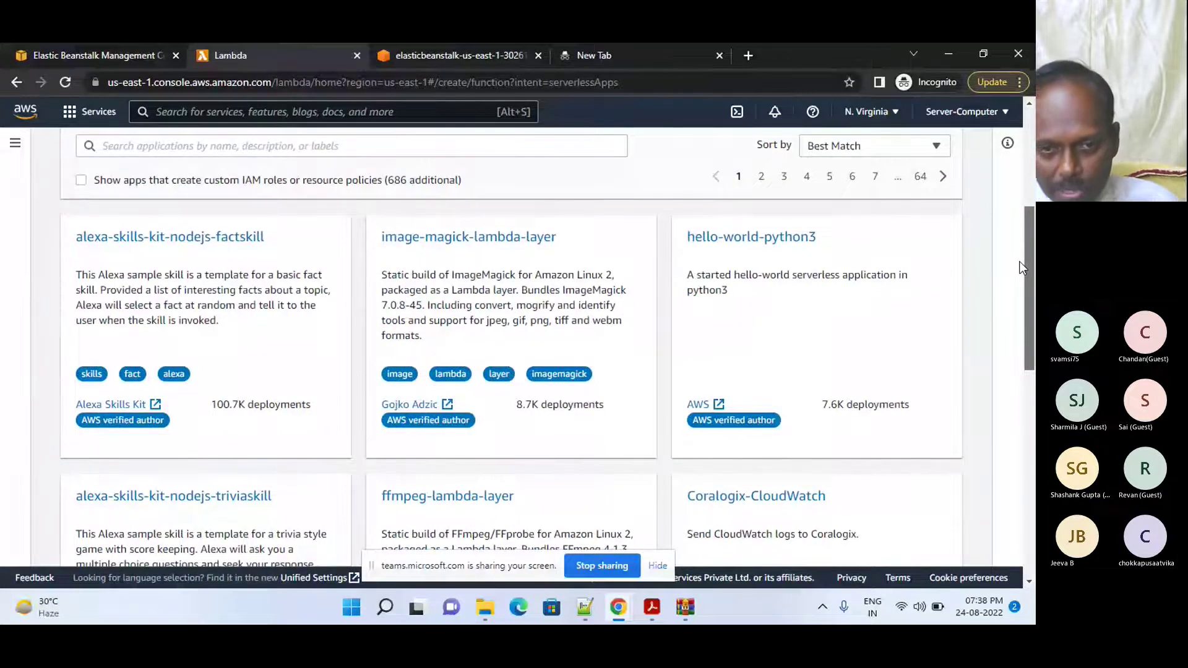
{"action": "left_click_drag", "start_coordinate": [1019, 261], "coordinate": [982, 476]}
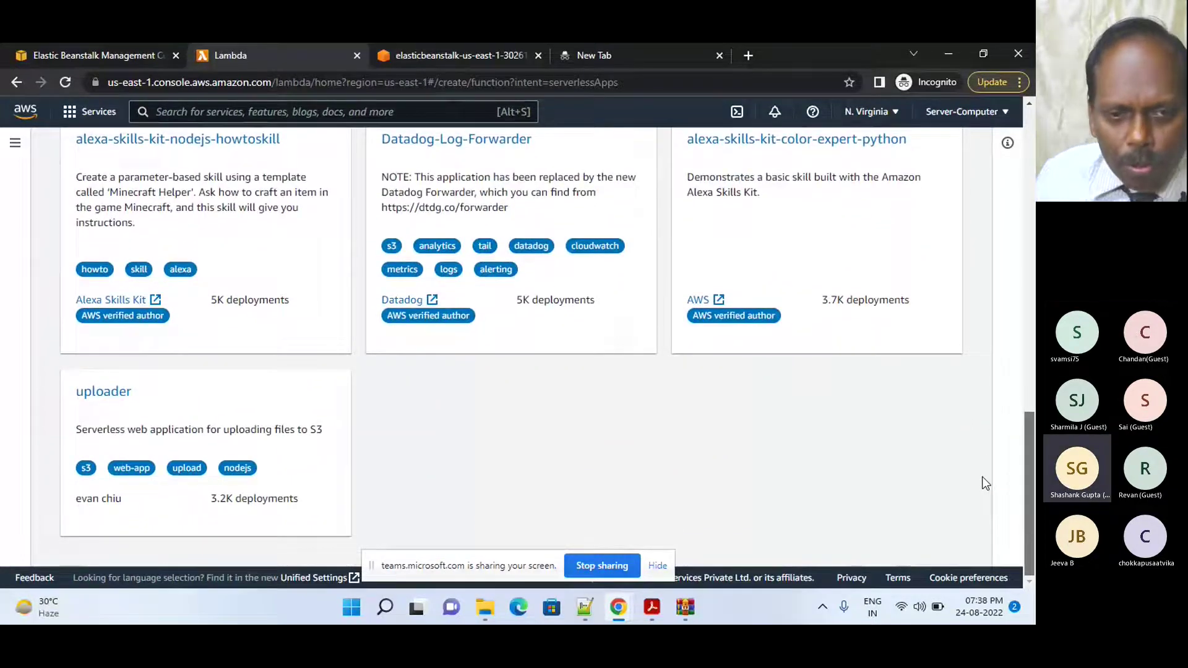
{"action": "left_click_drag", "start_coordinate": [982, 476], "coordinate": [993, 236]}
- Search the public applications for 'hello', then clear the search box
{"action": "left_click", "coordinate": [189, 224]}
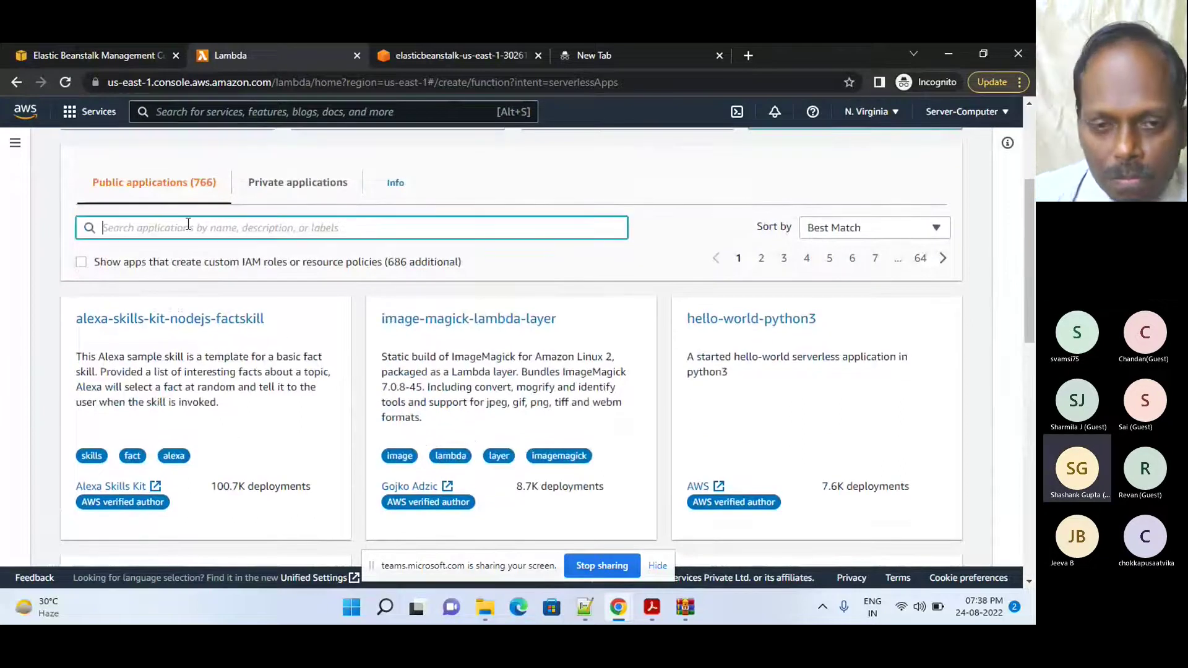
{"action": "type", "text": "hello"}
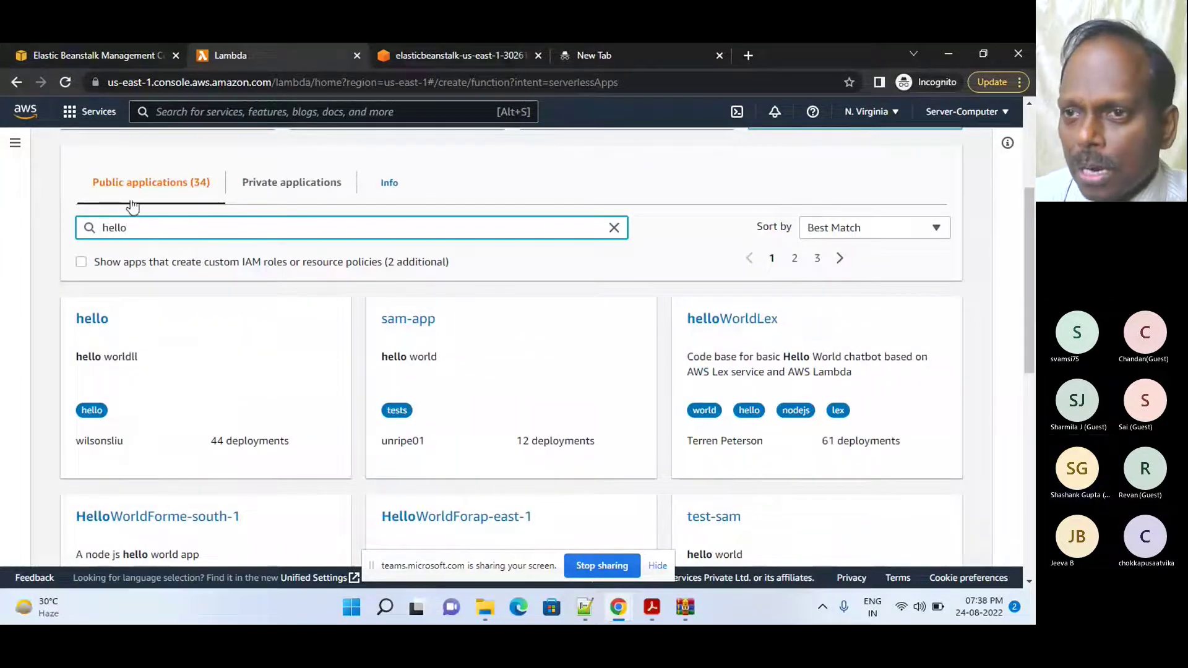
{"action": "left_click", "coordinate": [614, 229]}
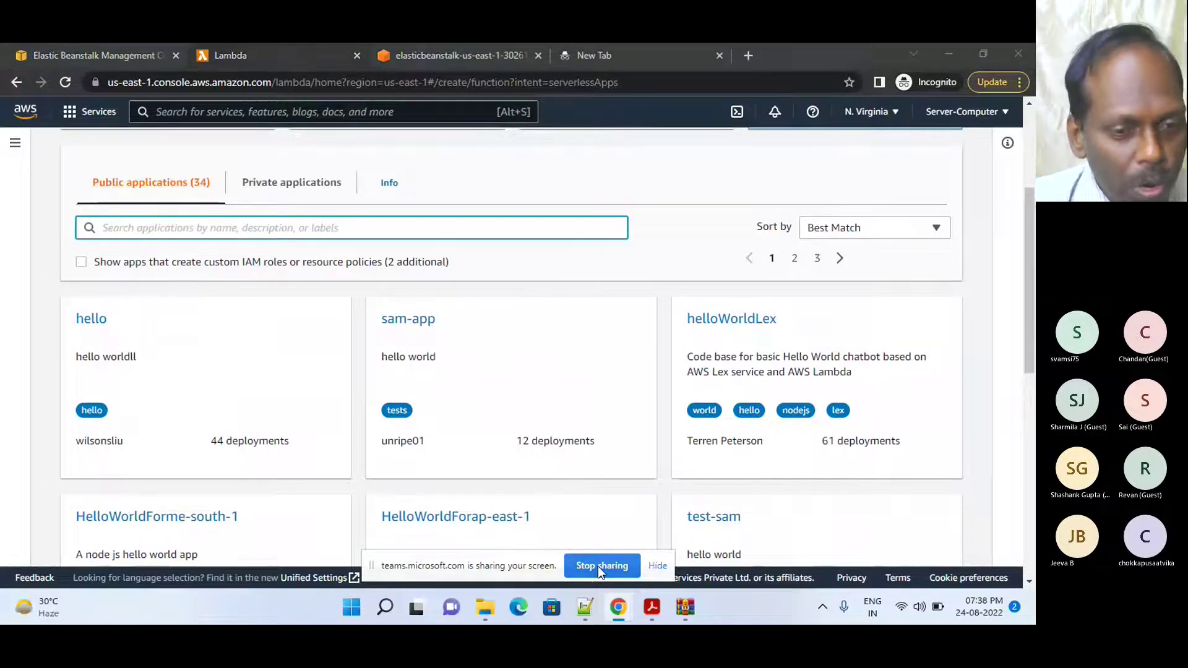
- Stop screen sharing and end the lab from the Sandbox Environment page
{"action": "left_click", "coordinate": [597, 565]}
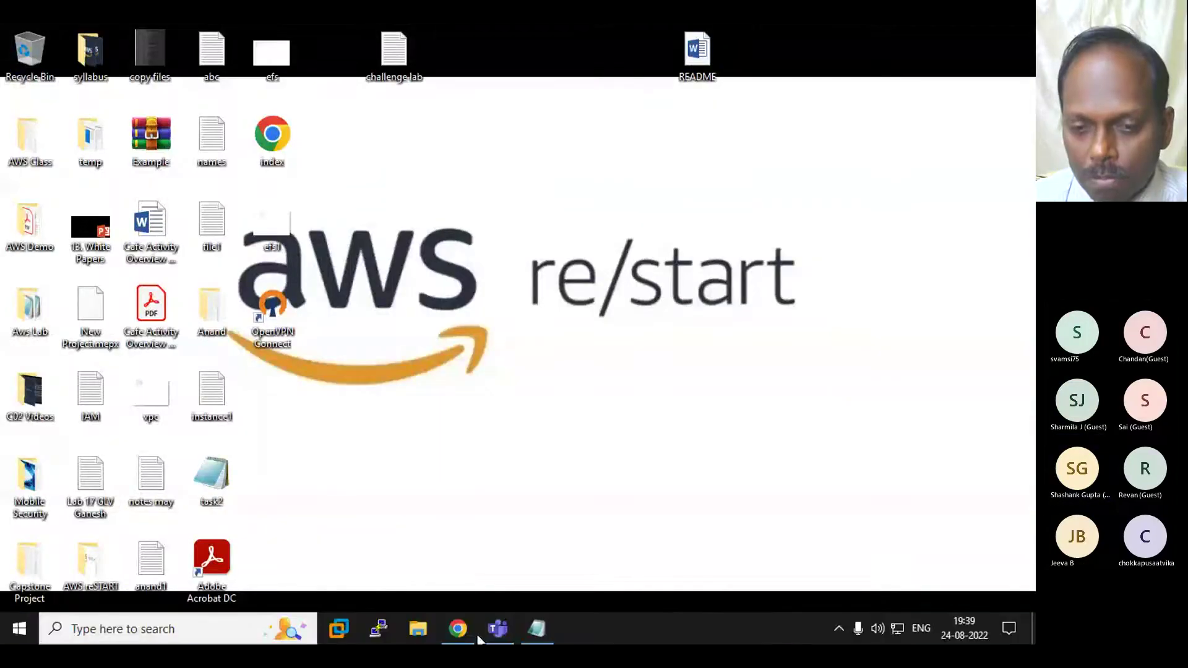
{"action": "left_click", "coordinate": [456, 629]}
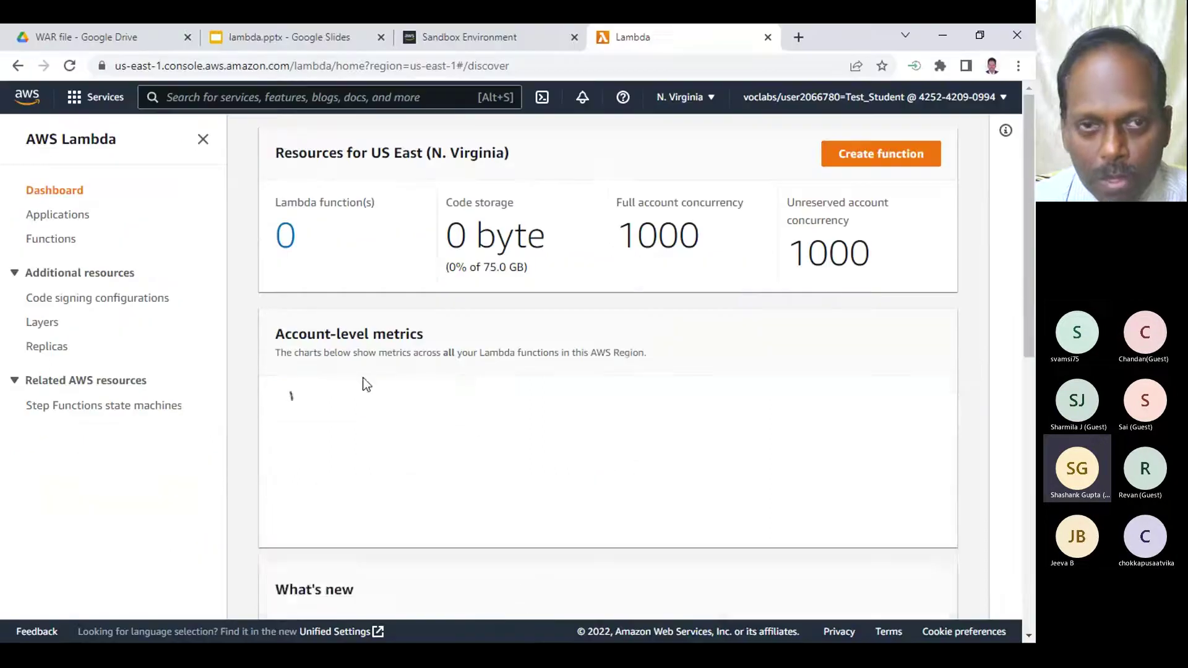
{"action": "left_click", "coordinate": [451, 35]}
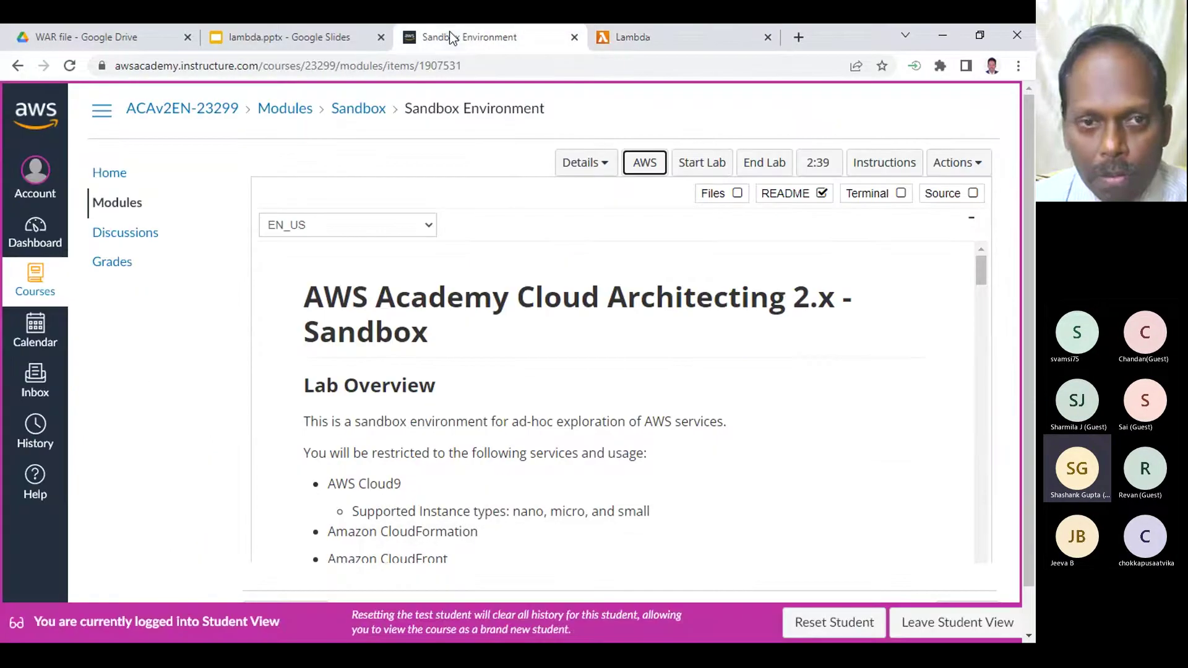
{"action": "left_click", "coordinate": [758, 163]}
{"action": "left_click", "coordinate": [795, 254]}
- Browse the serverless app repository once more in the Lambda tab, then close that tab
{"action": "left_click", "coordinate": [694, 37]}
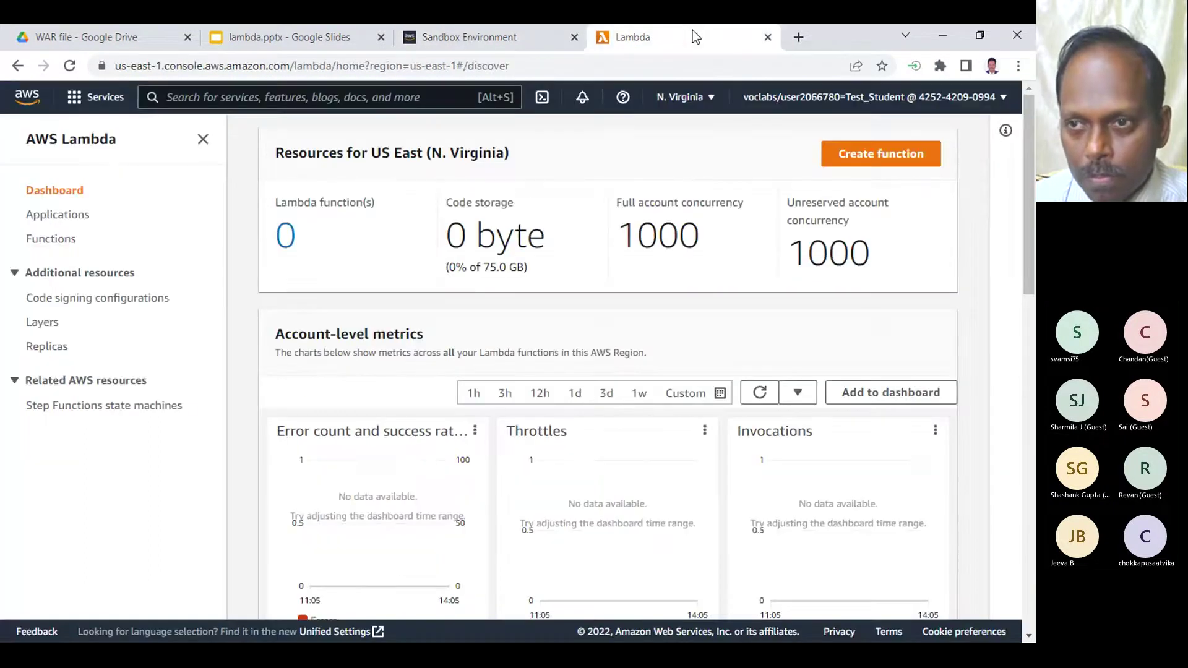
{"action": "left_click", "coordinate": [872, 157]}
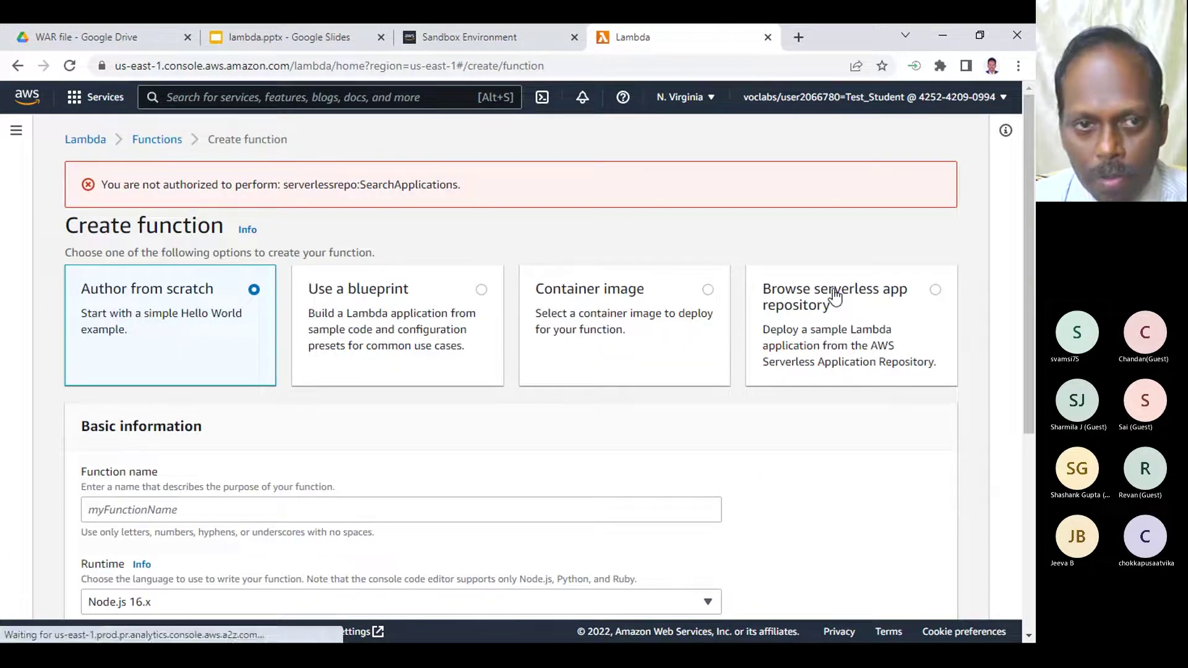
{"action": "left_click", "coordinate": [835, 297]}
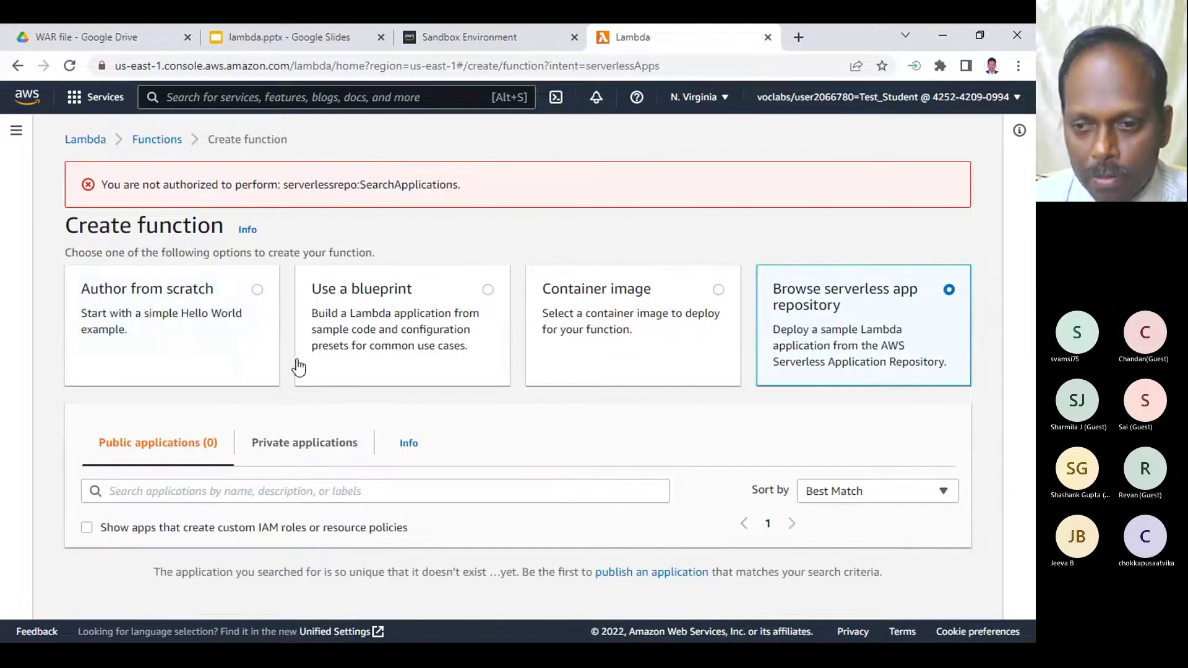
{"action": "left_click", "coordinate": [770, 38]}
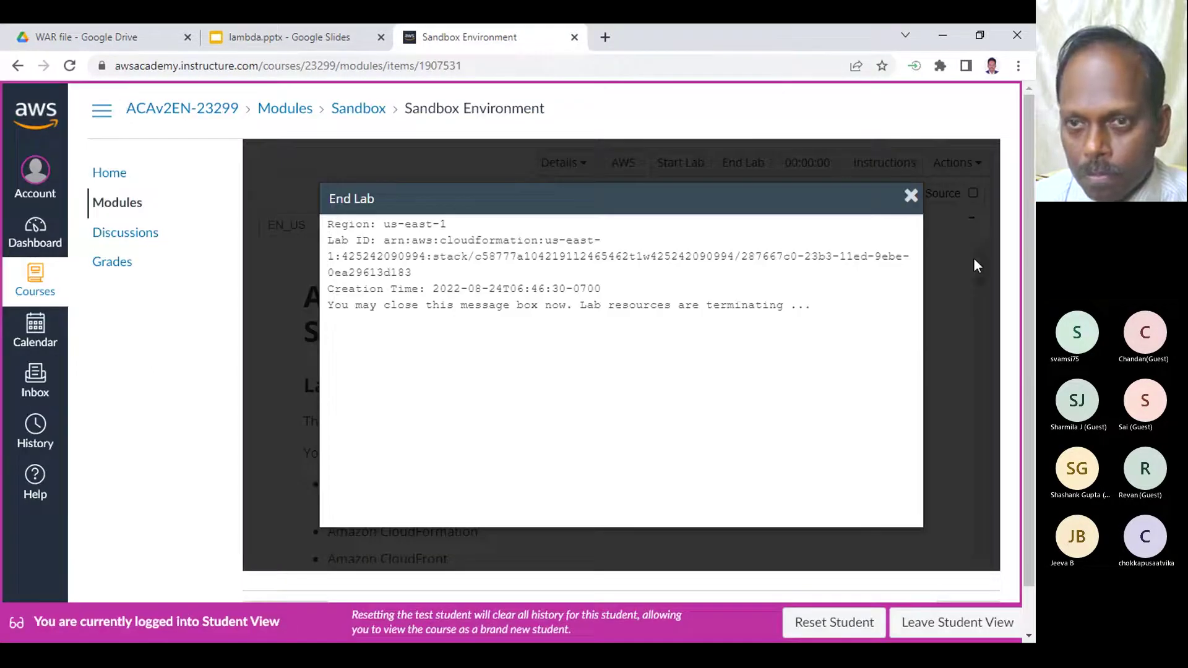
- Close the End Lab message, leave student view and return to the Dashboard
{"action": "left_click", "coordinate": [974, 257]}
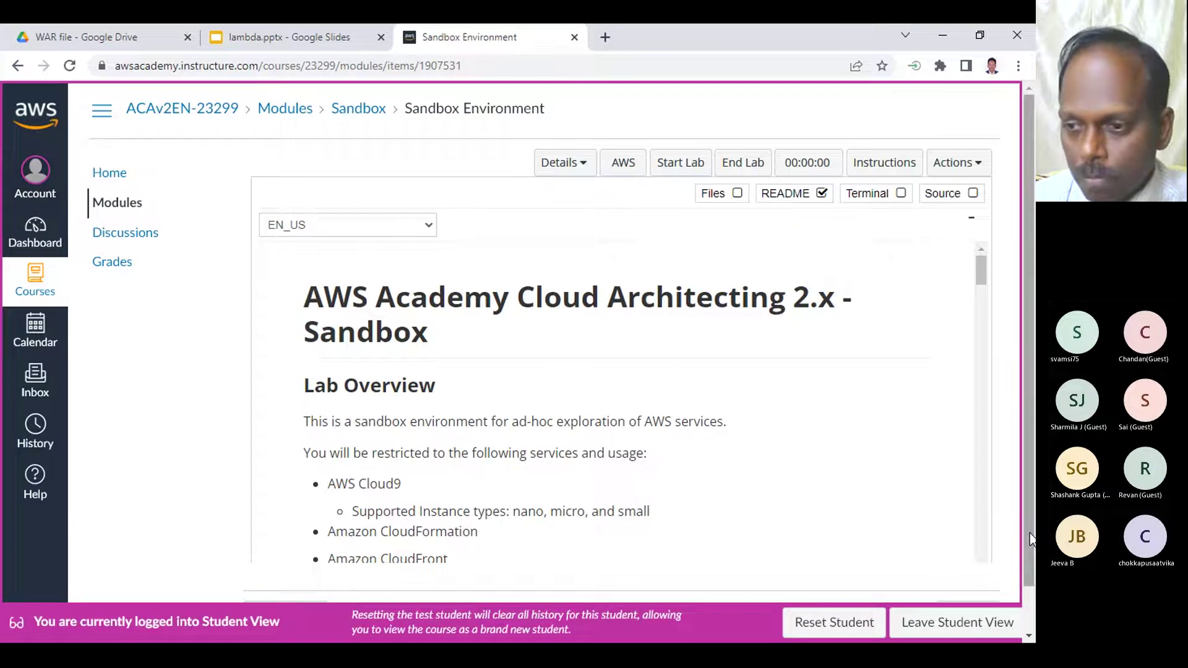
{"action": "left_click", "coordinate": [946, 618]}
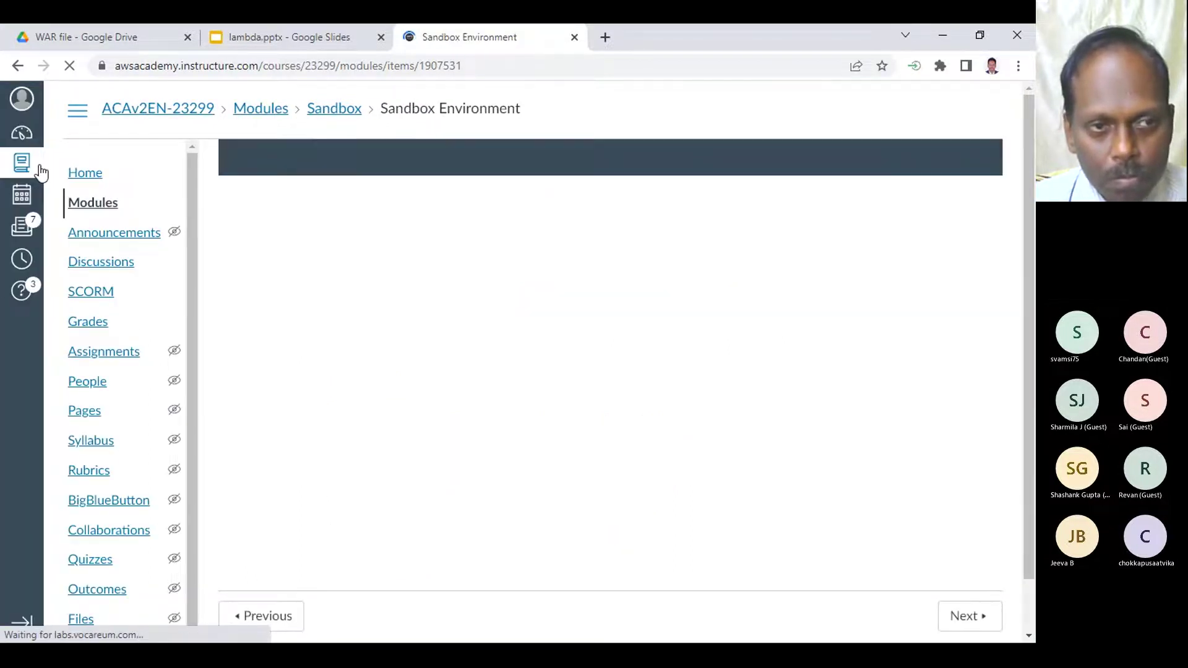
{"action": "left_click", "coordinate": [21, 134]}
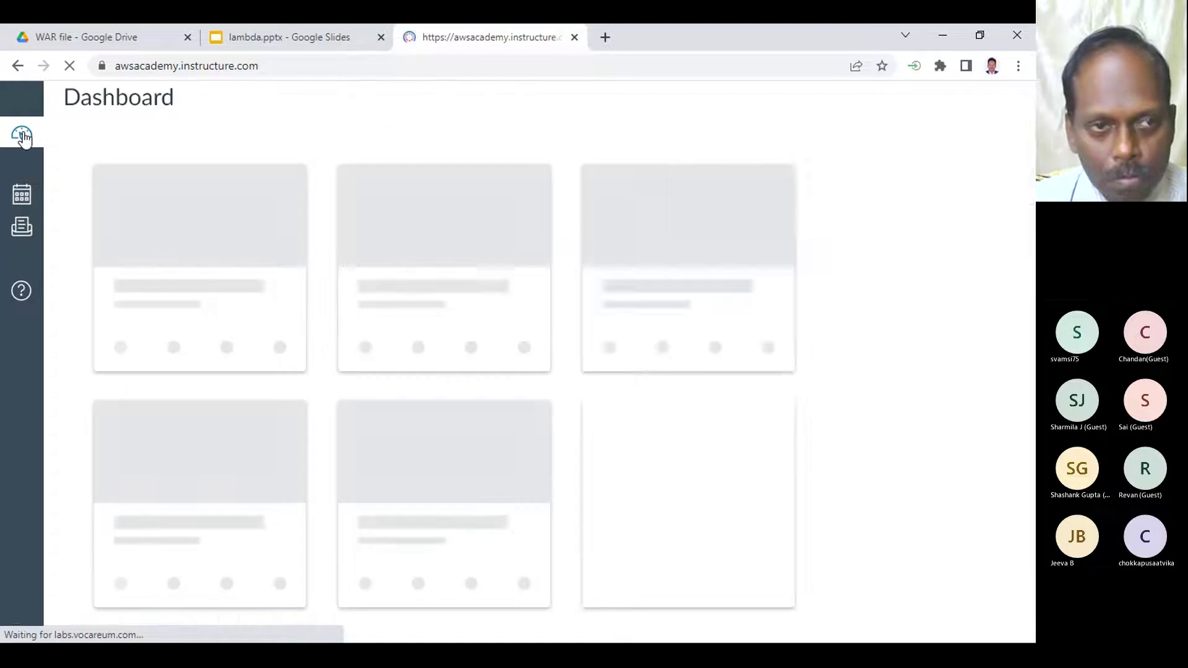
- Open the AWS Academy Learner Lab course and its Learner Lab module item
{"action": "scroll", "coordinate": [273, 432], "scroll_direction": "down", "scroll_amount": 5}
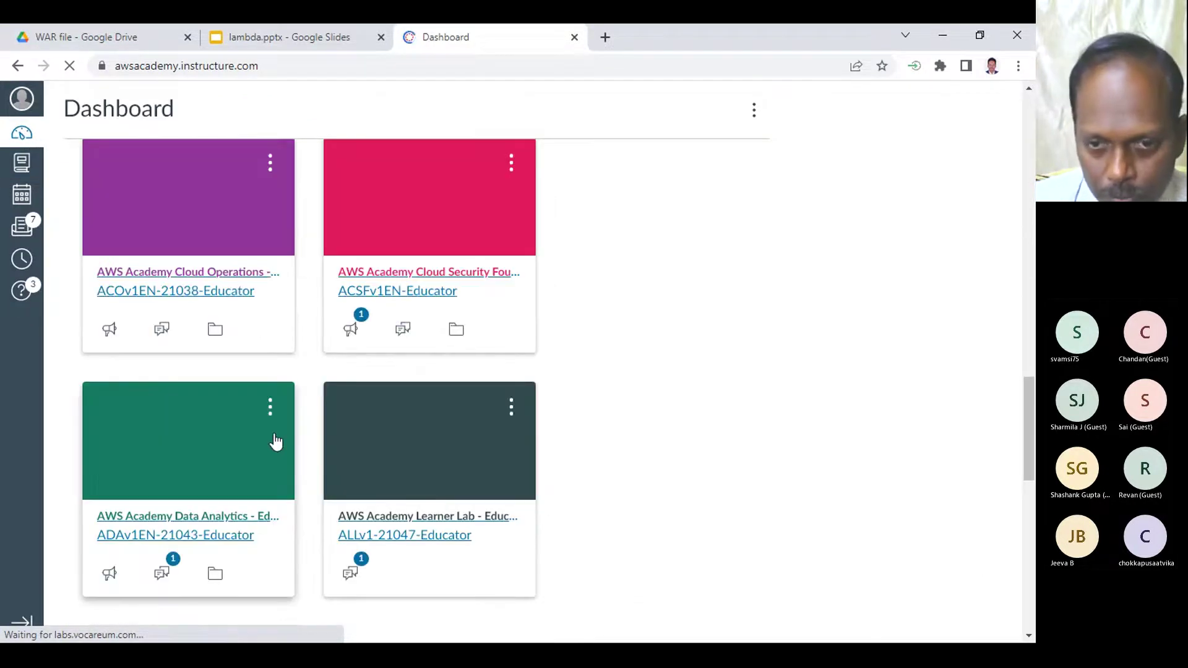
{"action": "left_click", "coordinate": [436, 517]}
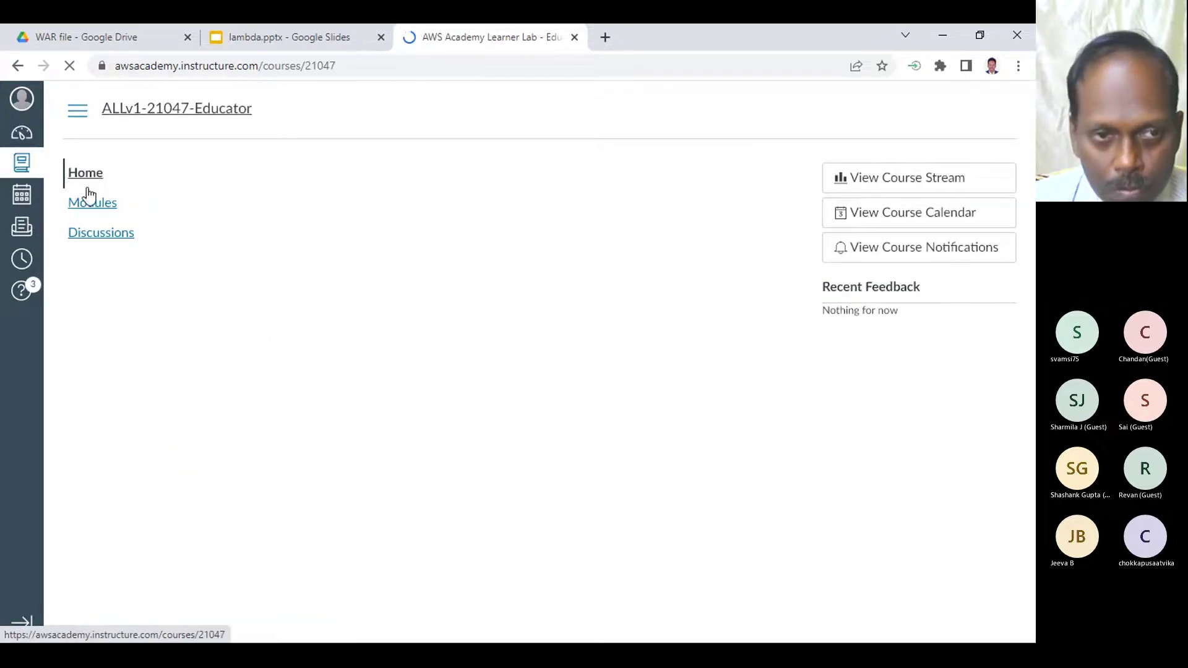
{"action": "left_click", "coordinate": [92, 202]}
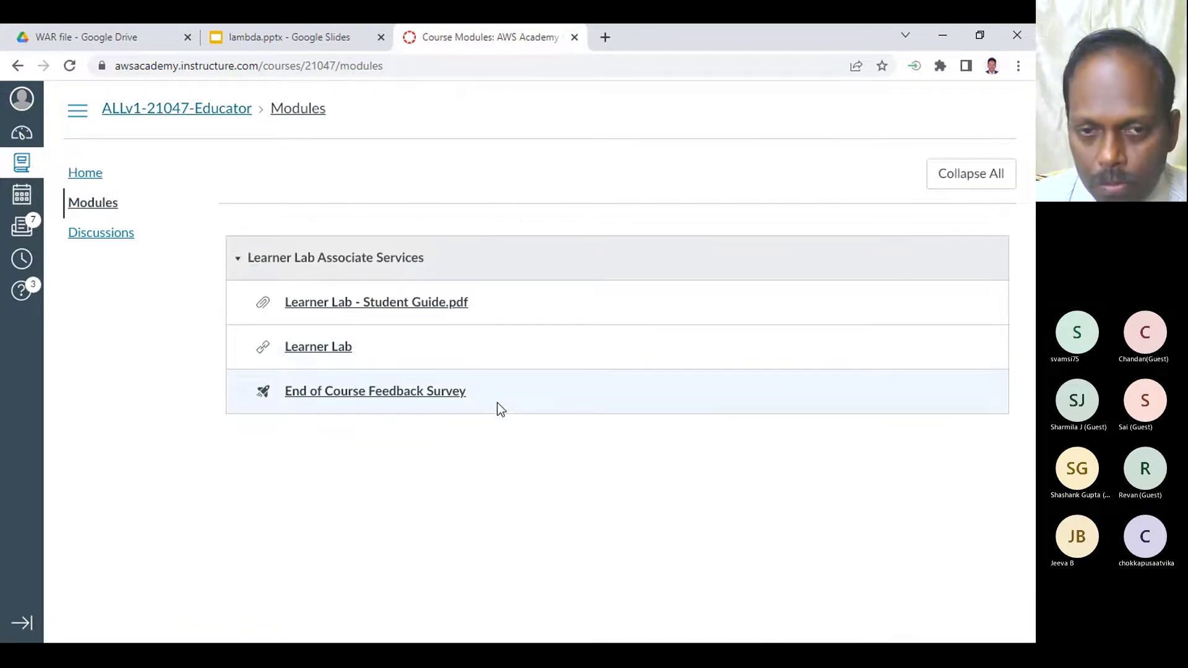
{"action": "left_click", "coordinate": [301, 345]}
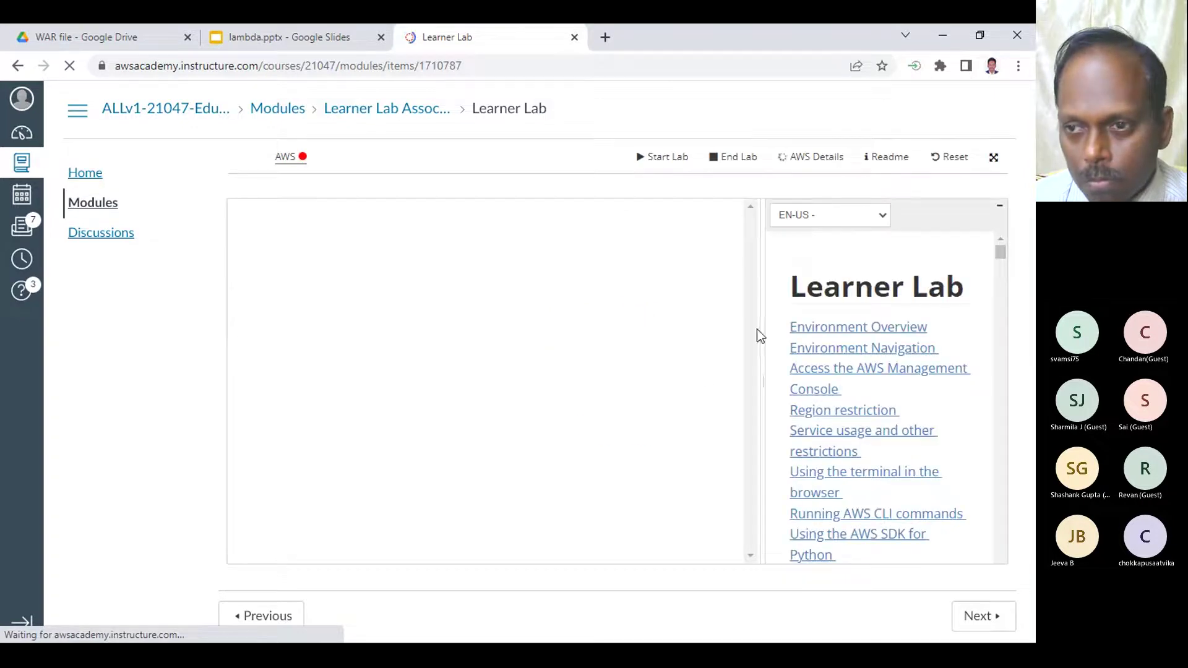
- Start a Learner Lab session from the Learner Lab page
{"action": "scroll", "coordinate": [871, 371], "scroll_direction": "down", "scroll_amount": 6}
{"action": "scroll", "coordinate": [871, 371], "scroll_direction": "down", "scroll_amount": 12}
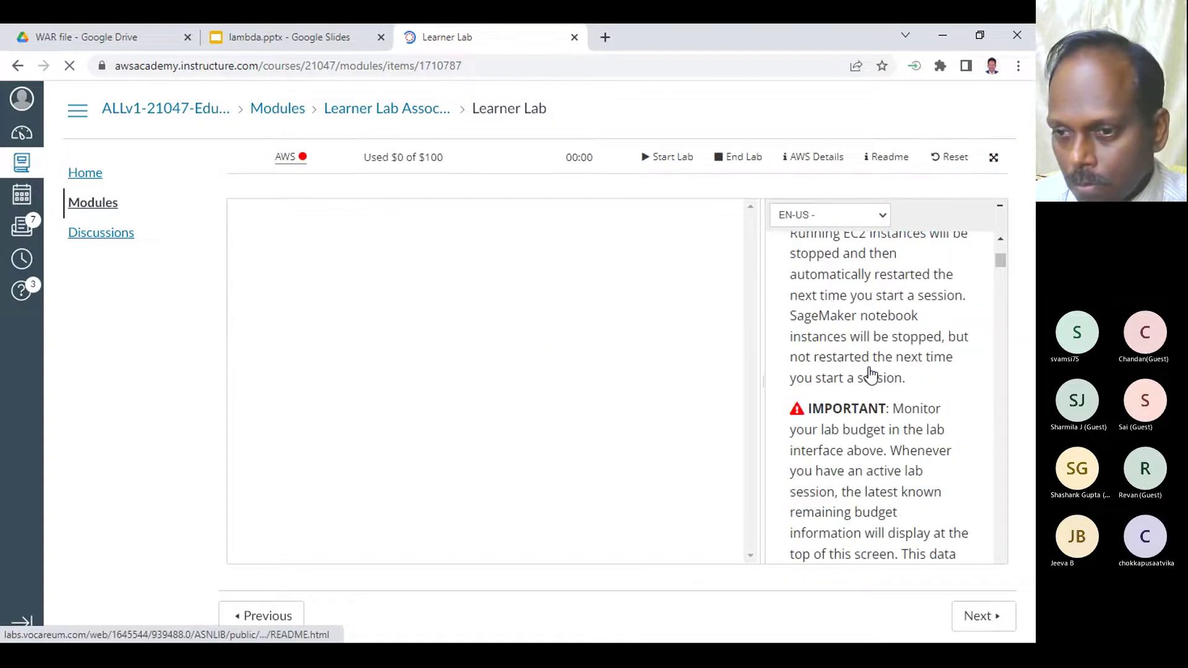
{"action": "scroll", "coordinate": [870, 374], "scroll_direction": "down", "scroll_amount": 6}
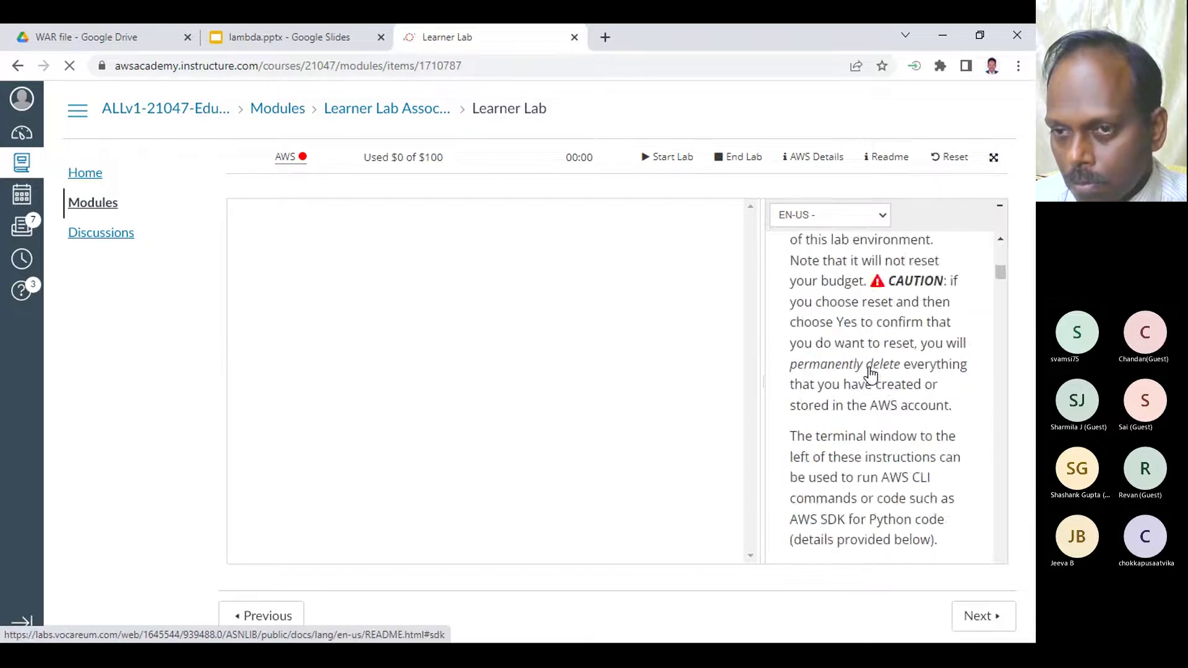
{"action": "left_click", "coordinate": [671, 157]}
- Read through the Readme's restrictions while the lab session starts
{"action": "scroll", "coordinate": [873, 411], "scroll_direction": "down", "scroll_amount": 8}
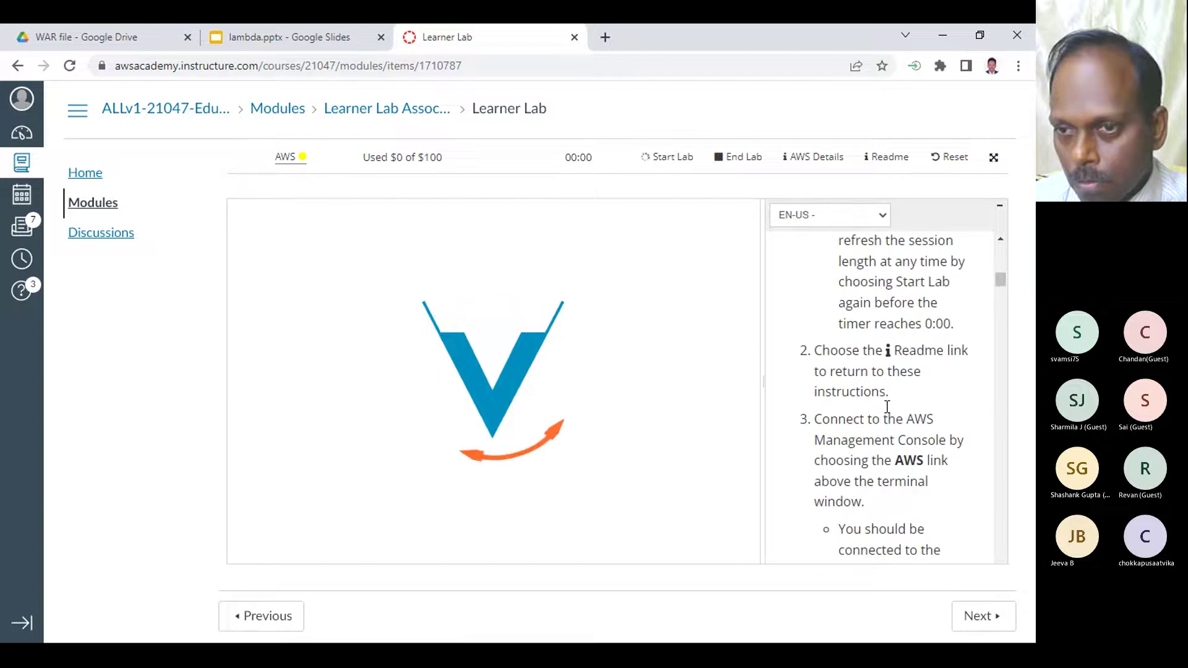
{"action": "scroll", "coordinate": [887, 406], "scroll_direction": "up", "scroll_amount": 1}
{"action": "scroll", "coordinate": [891, 377], "scroll_direction": "down", "scroll_amount": 10}
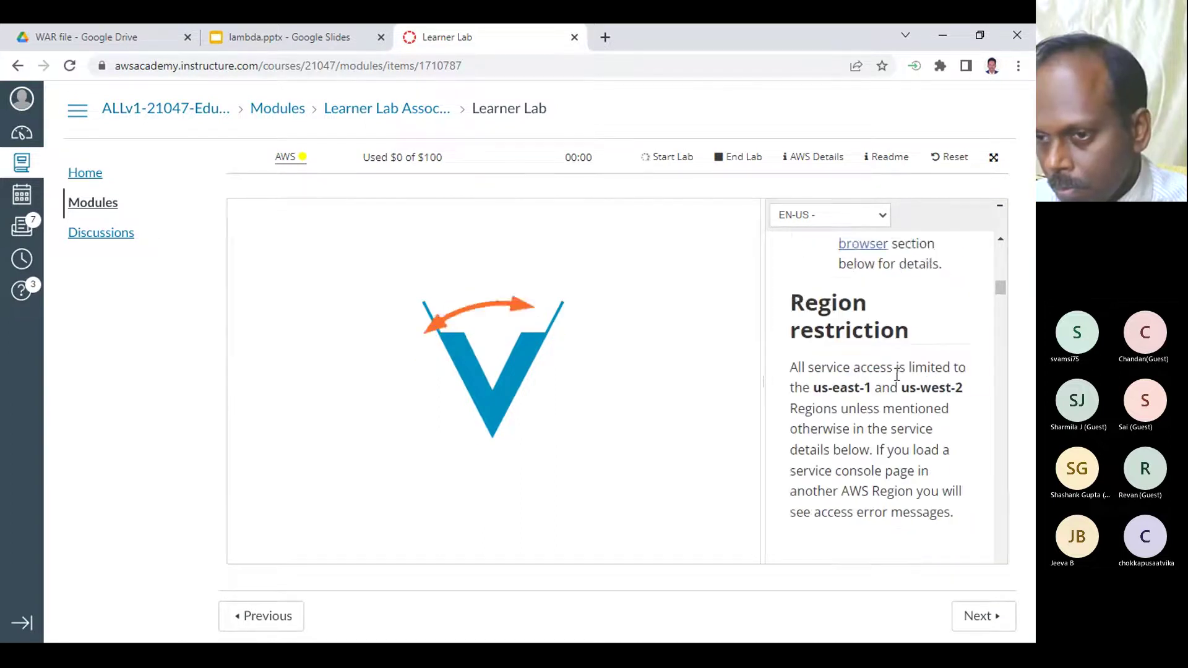
{"action": "scroll", "coordinate": [897, 375], "scroll_direction": "down", "scroll_amount": 5}
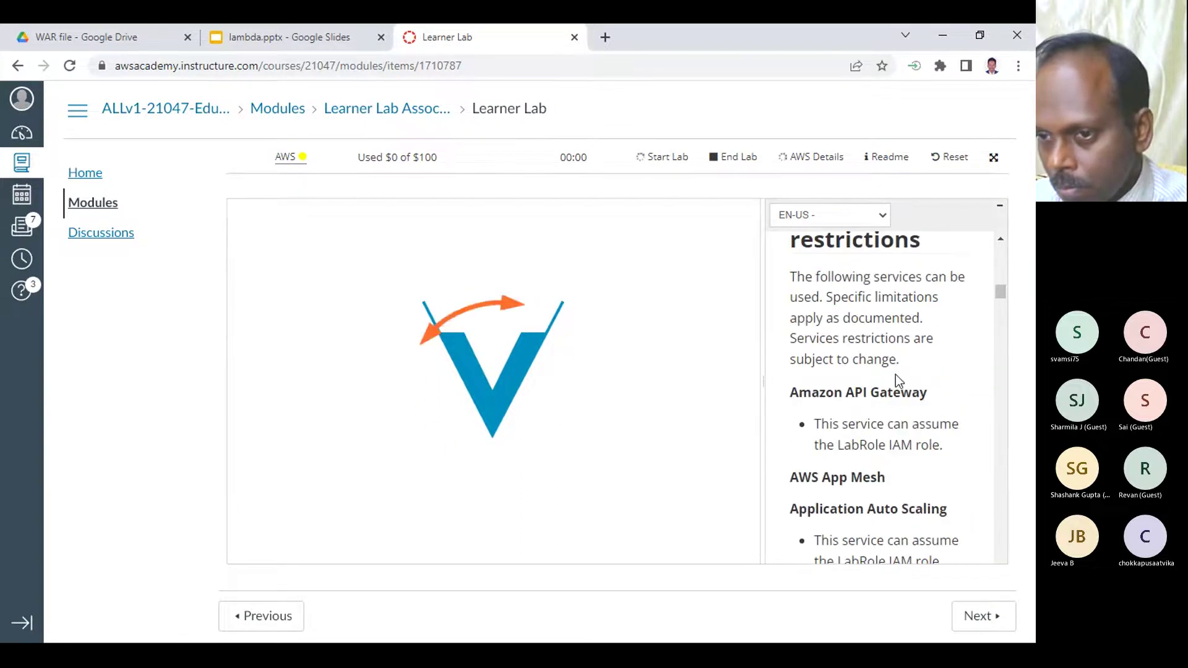
{"action": "scroll", "coordinate": [898, 380], "scroll_direction": "down", "scroll_amount": 3}
{"action": "scroll", "coordinate": [897, 378], "scroll_direction": "down", "scroll_amount": 15}
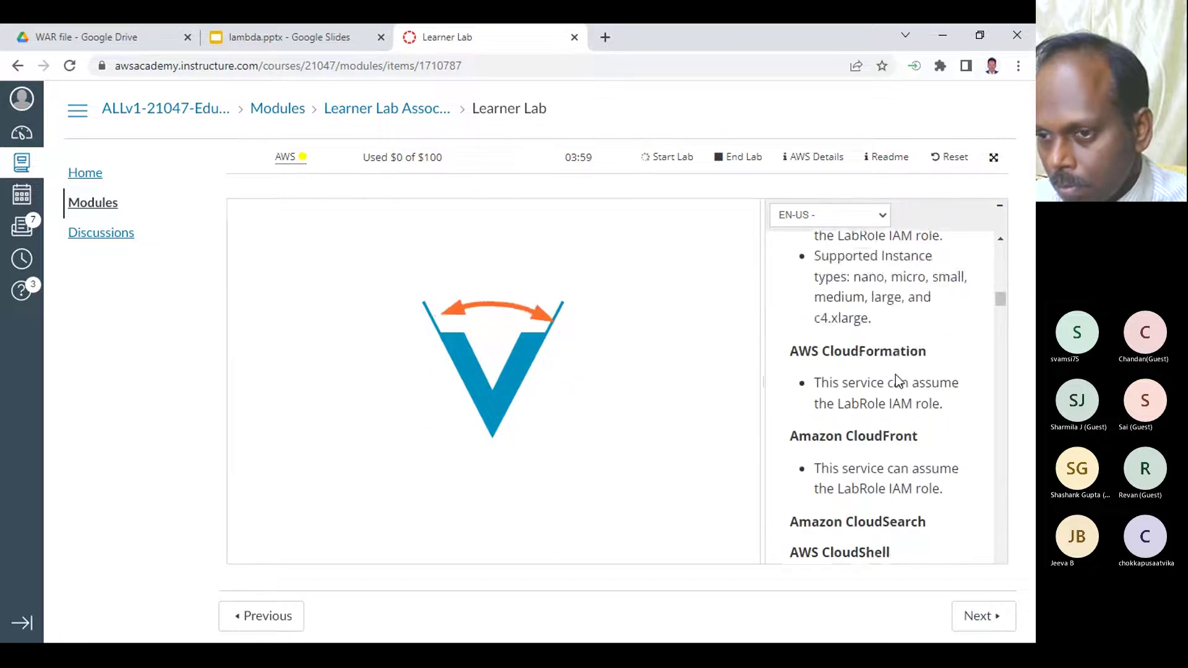
{"action": "scroll", "coordinate": [897, 378], "scroll_direction": "down", "scroll_amount": 10}
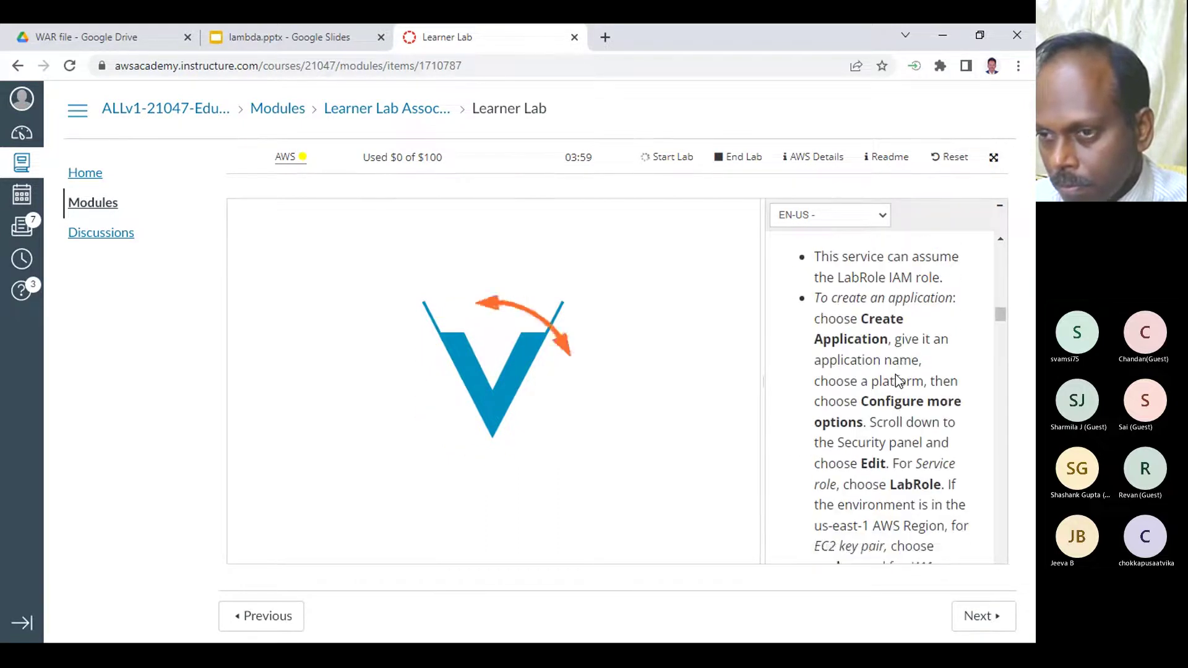
{"action": "scroll", "coordinate": [896, 377], "scroll_direction": "up", "scroll_amount": 8}
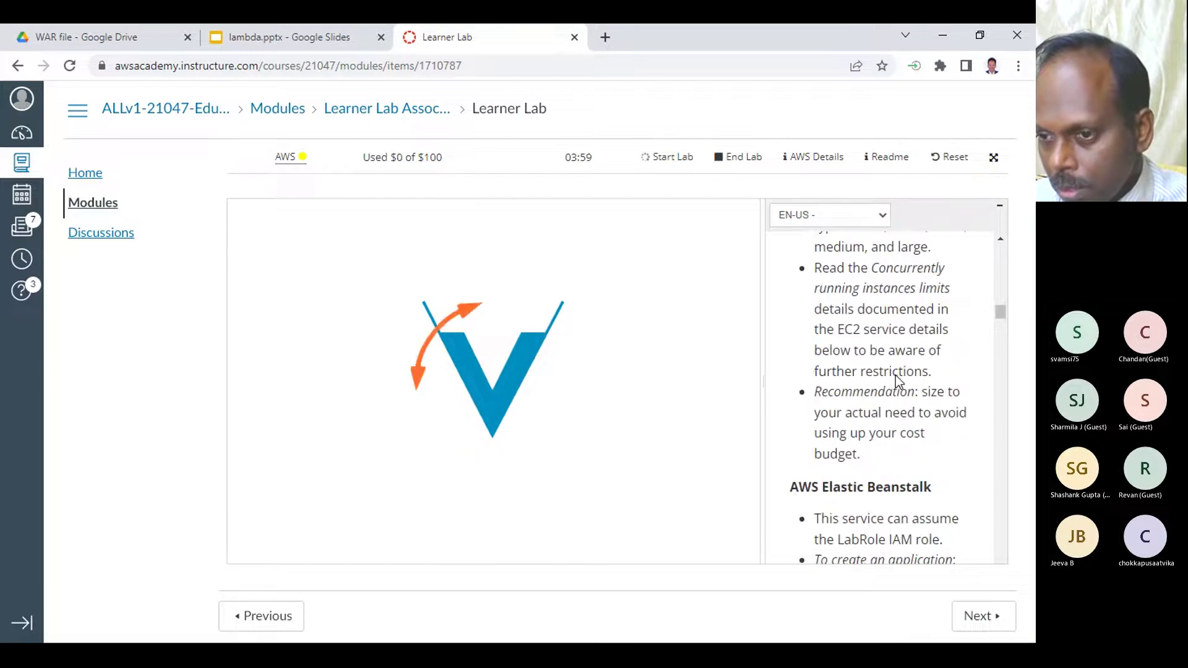
{"action": "left_click_drag", "start_coordinate": [846, 481], "coordinate": [989, 481]}
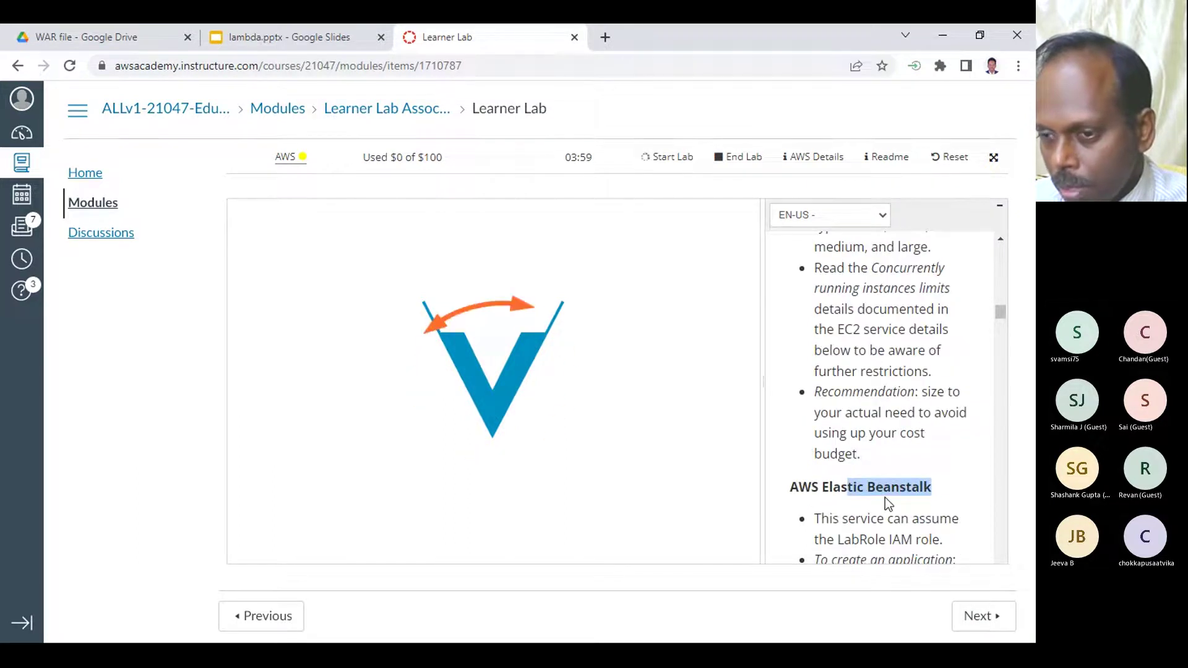
{"action": "scroll", "coordinate": [885, 497], "scroll_direction": "down", "scroll_amount": 6}
{"action": "scroll", "coordinate": [885, 497], "scroll_direction": "down", "scroll_amount": 2}
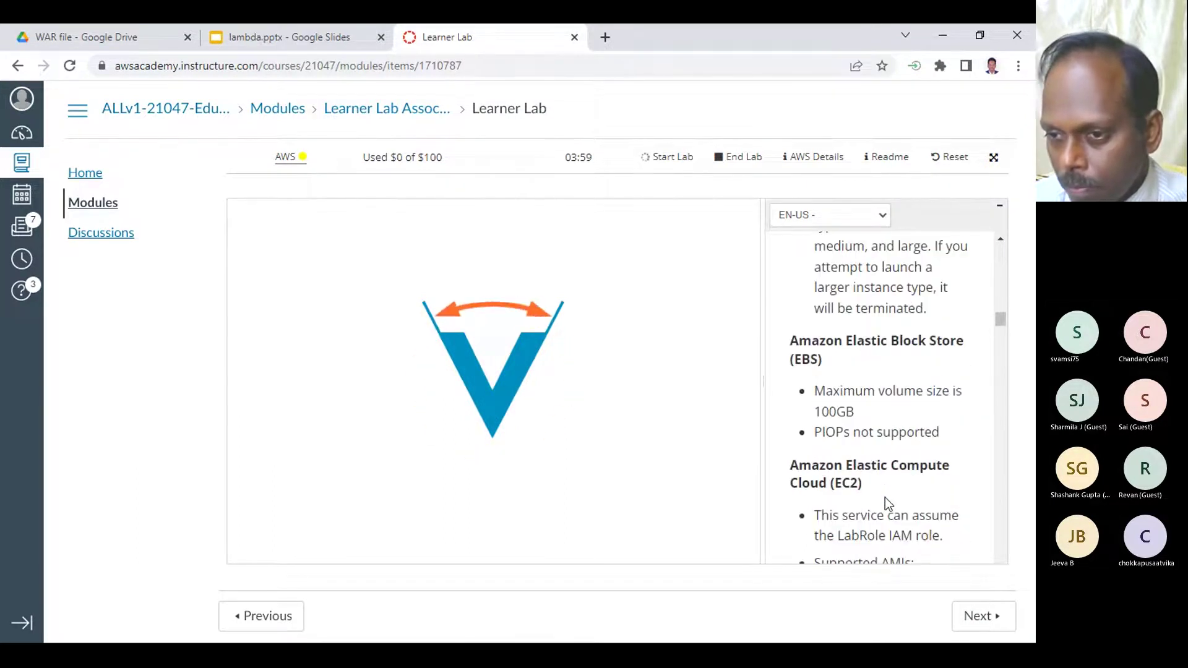
{"action": "scroll", "coordinate": [885, 498], "scroll_direction": "down", "scroll_amount": 5}
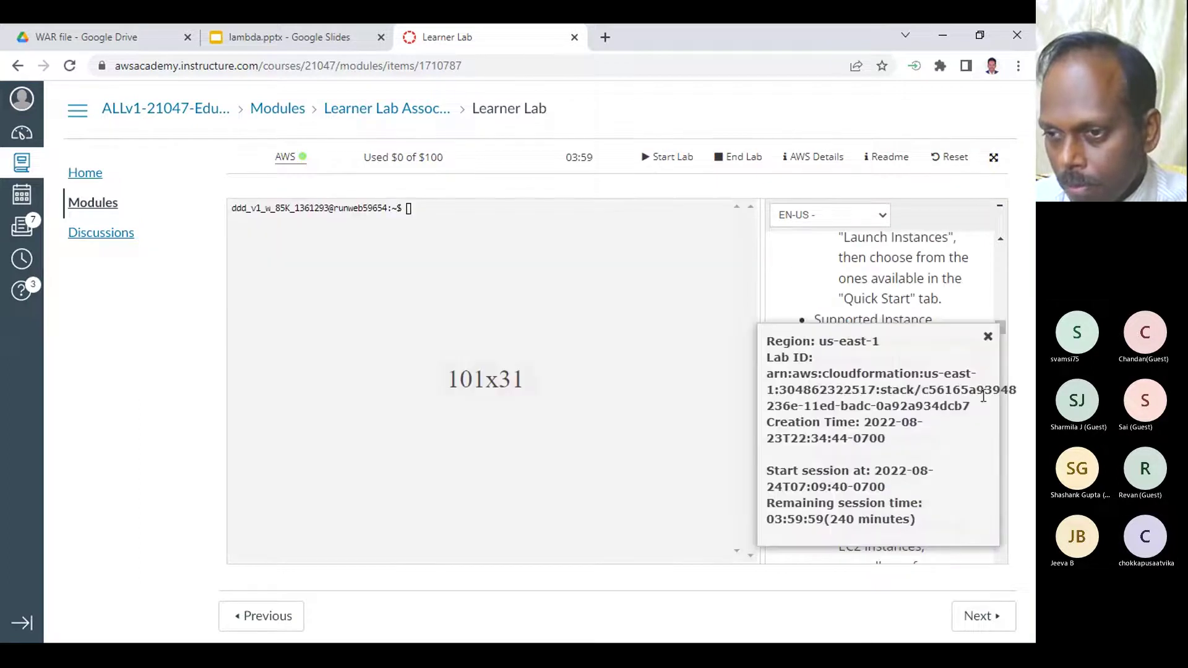
- Open the AWS console link, sign out of the mismatched session, and close that tab
{"action": "left_click", "coordinate": [286, 157]}
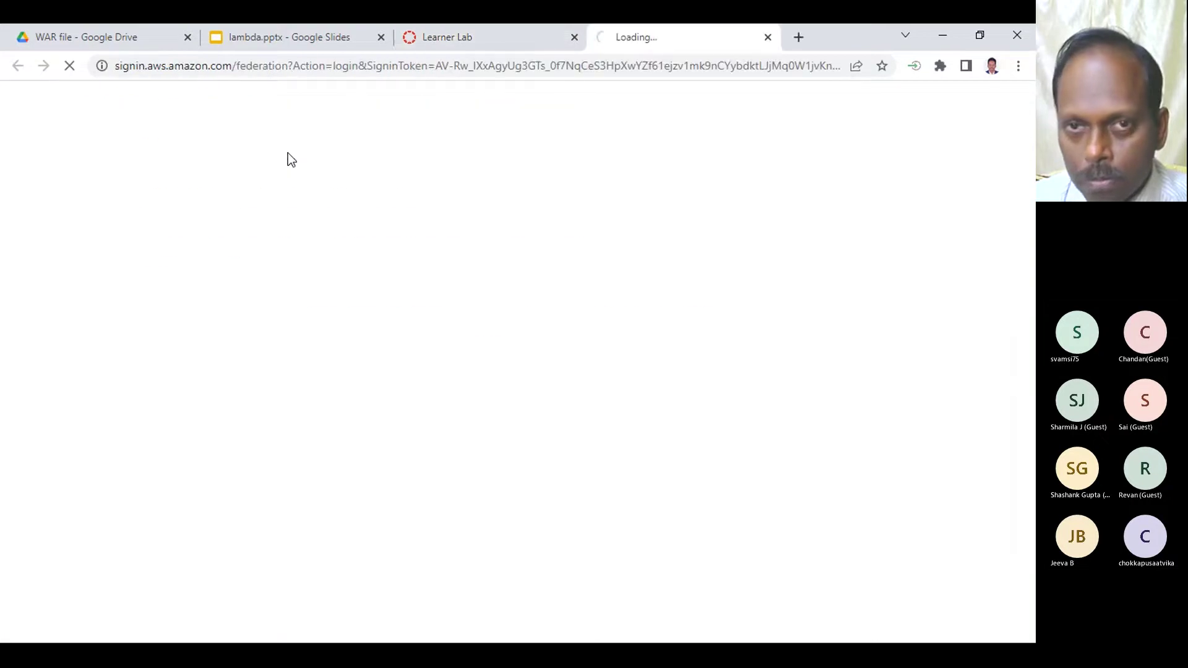
{"action": "left_click", "coordinate": [238, 270]}
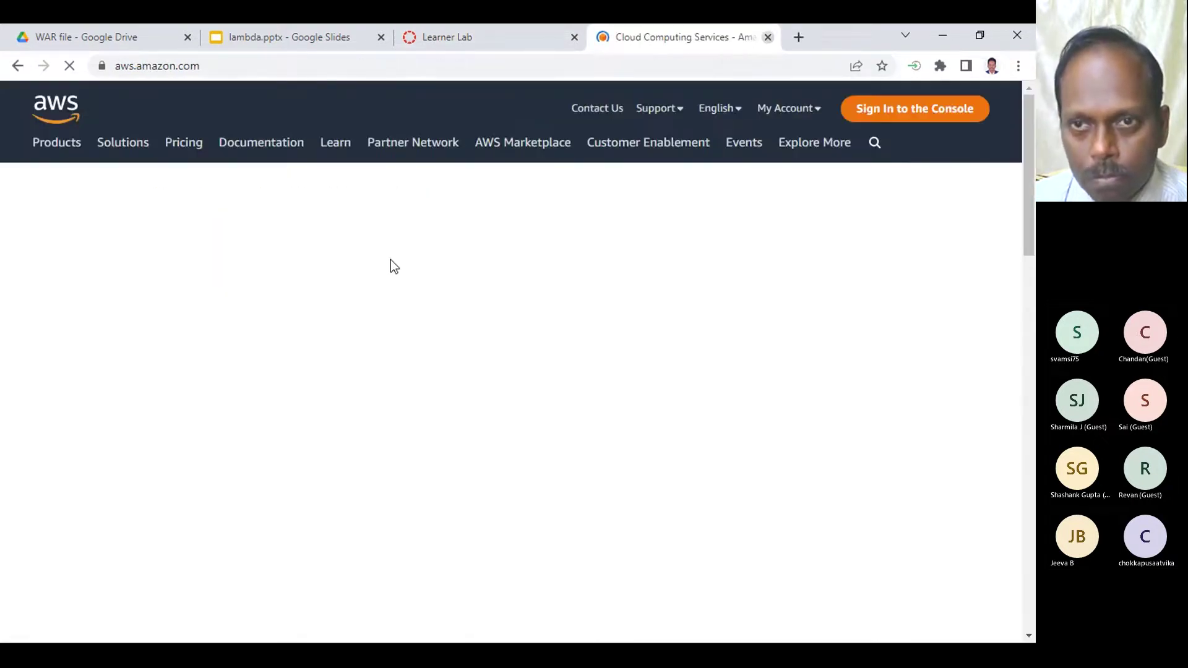
{"action": "key", "text": "ctrl+w"}
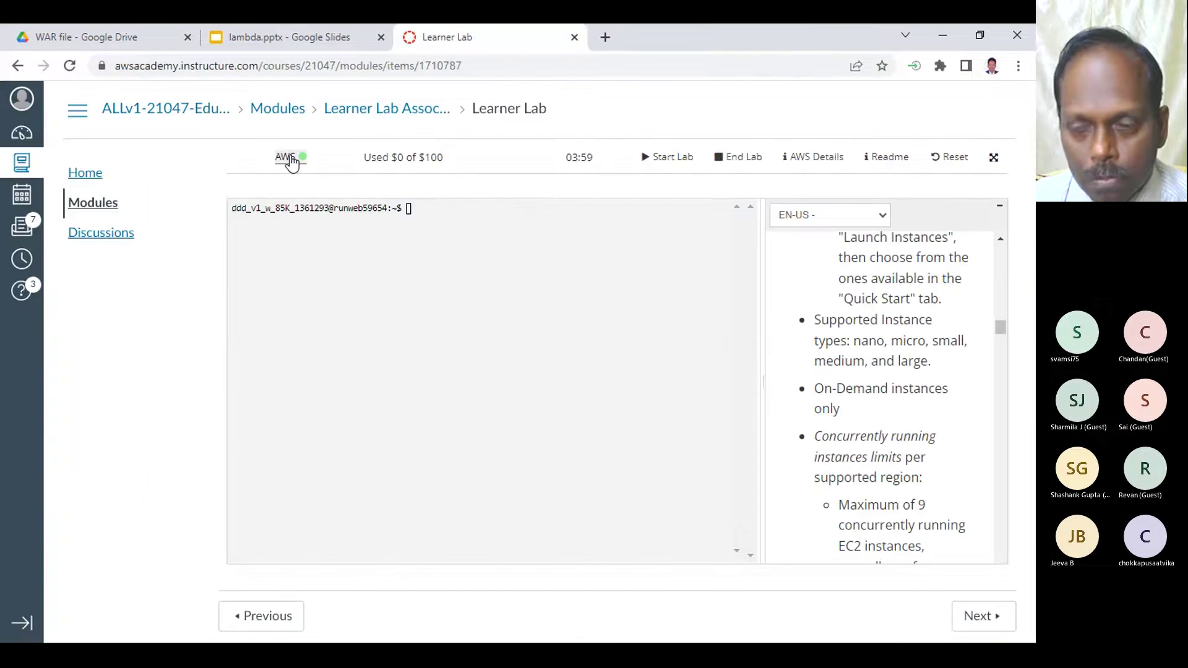
- Open the lab's AWS console and go to the Lambda Functions page via Services > Compute
{"action": "left_click", "coordinate": [286, 157]}
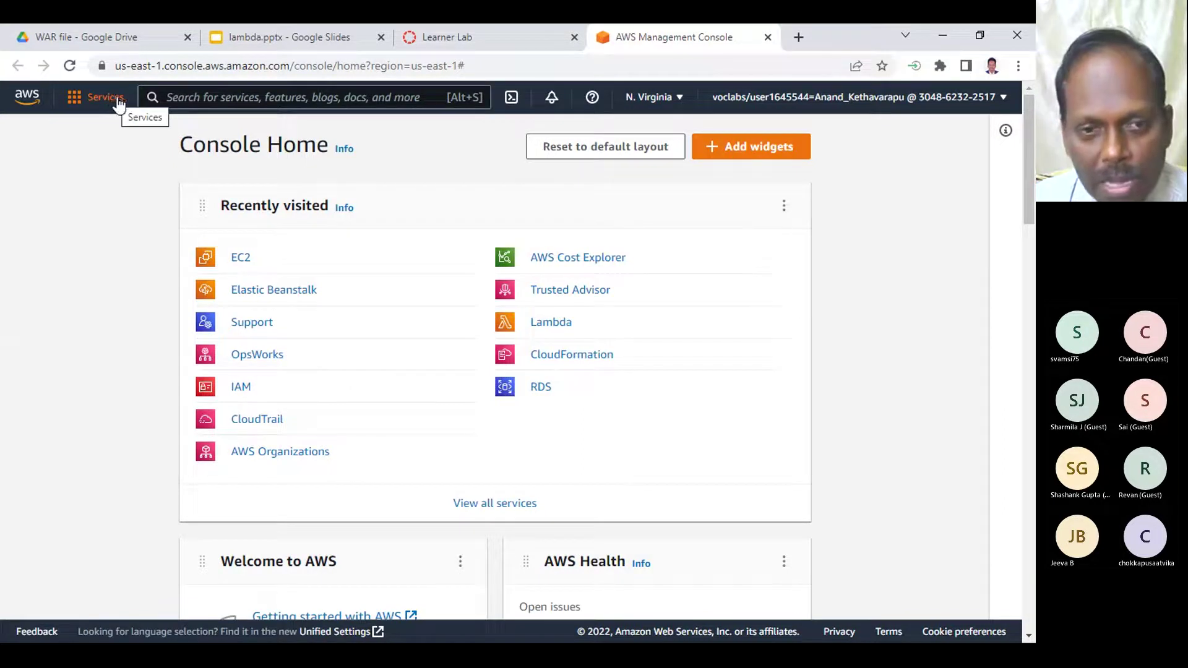
{"action": "left_click", "coordinate": [92, 103]}
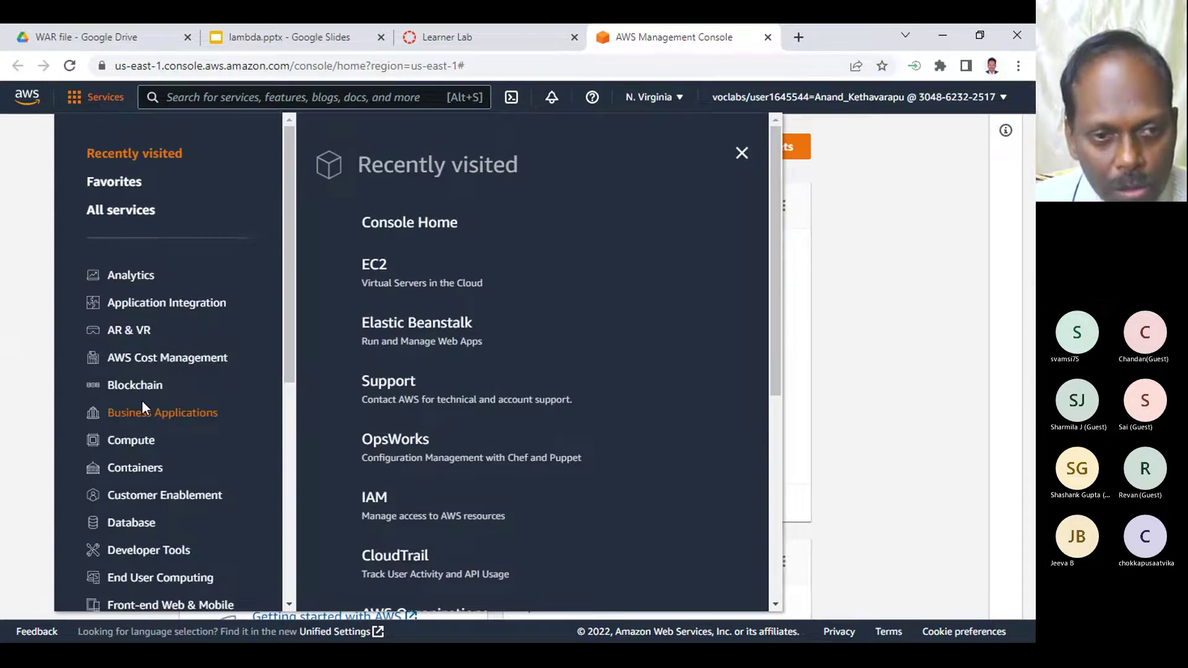
{"action": "left_click", "coordinate": [170, 441]}
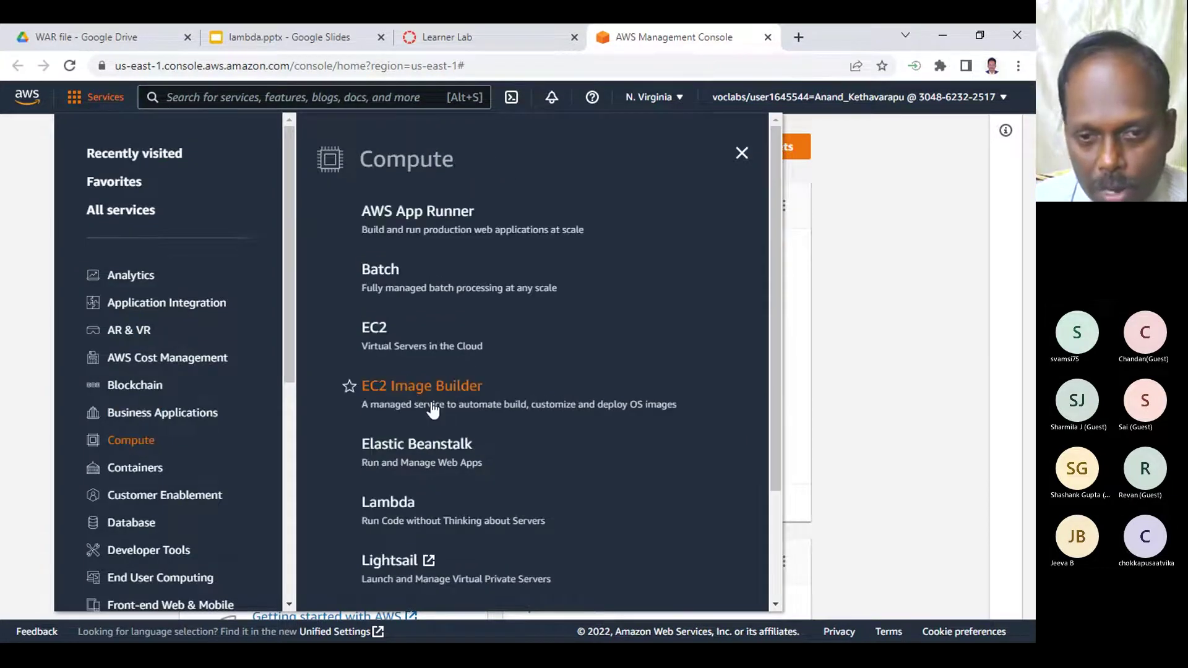
{"action": "left_click", "coordinate": [387, 502]}
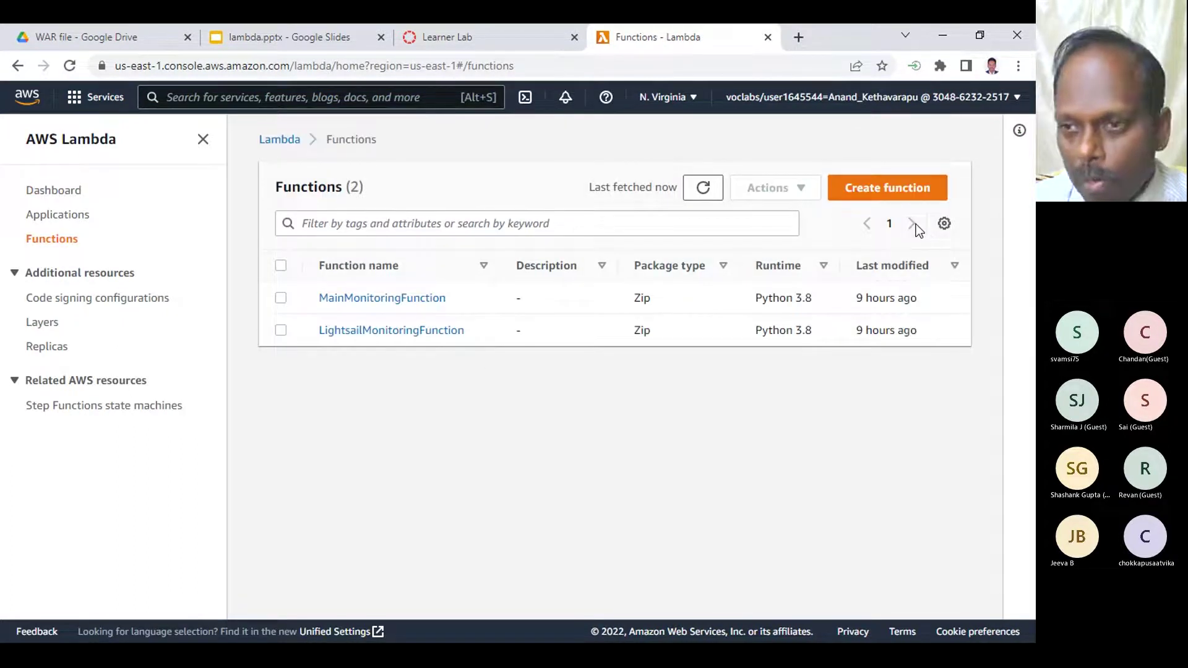
- Create a function from the serverless app repository, picking the hello-world-python3 app
{"action": "left_click", "coordinate": [904, 191]}
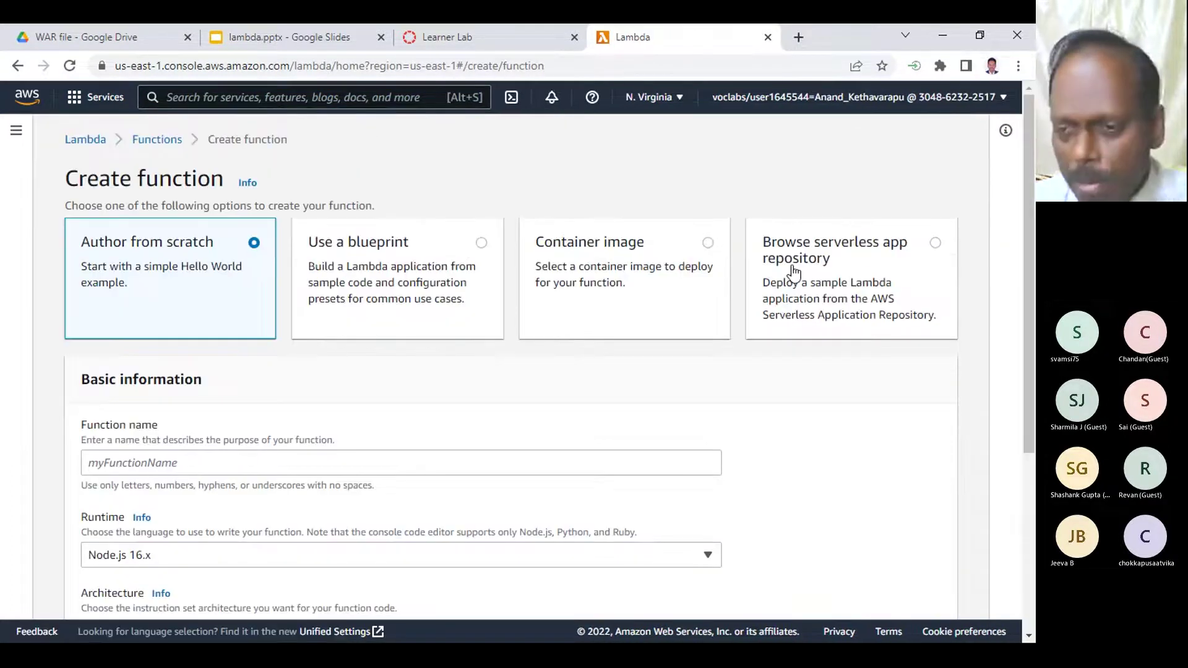
{"action": "left_click", "coordinate": [812, 246]}
{"action": "scroll", "coordinate": [456, 364], "scroll_direction": "down", "scroll_amount": 4}
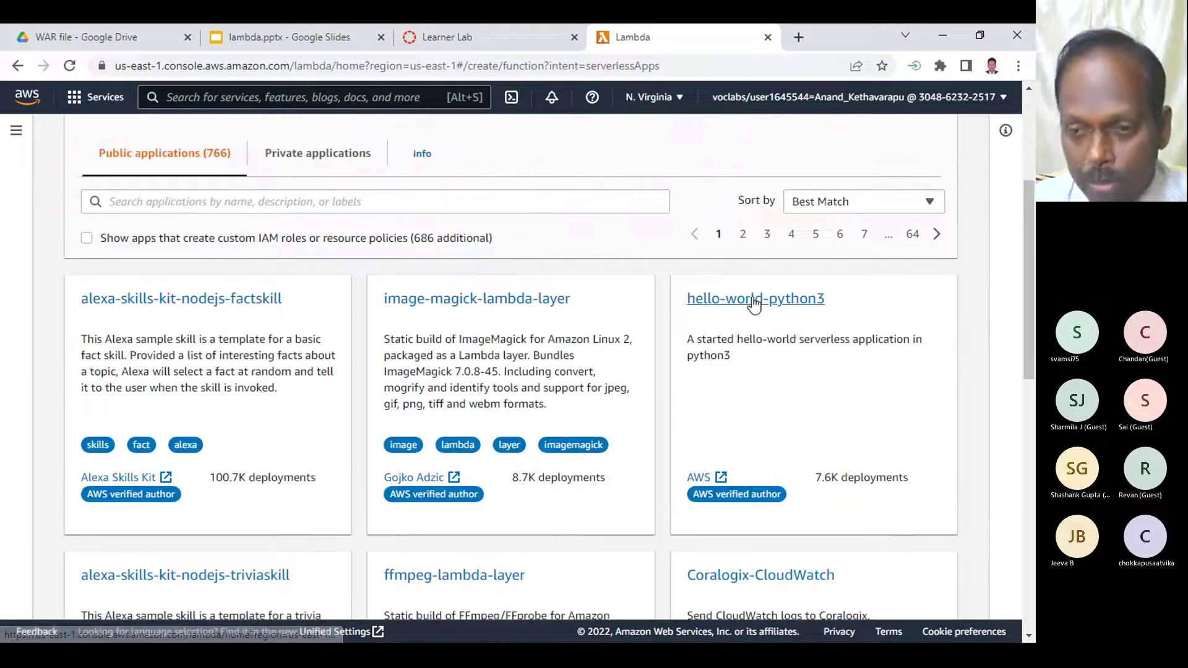
{"action": "left_click", "coordinate": [755, 299]}
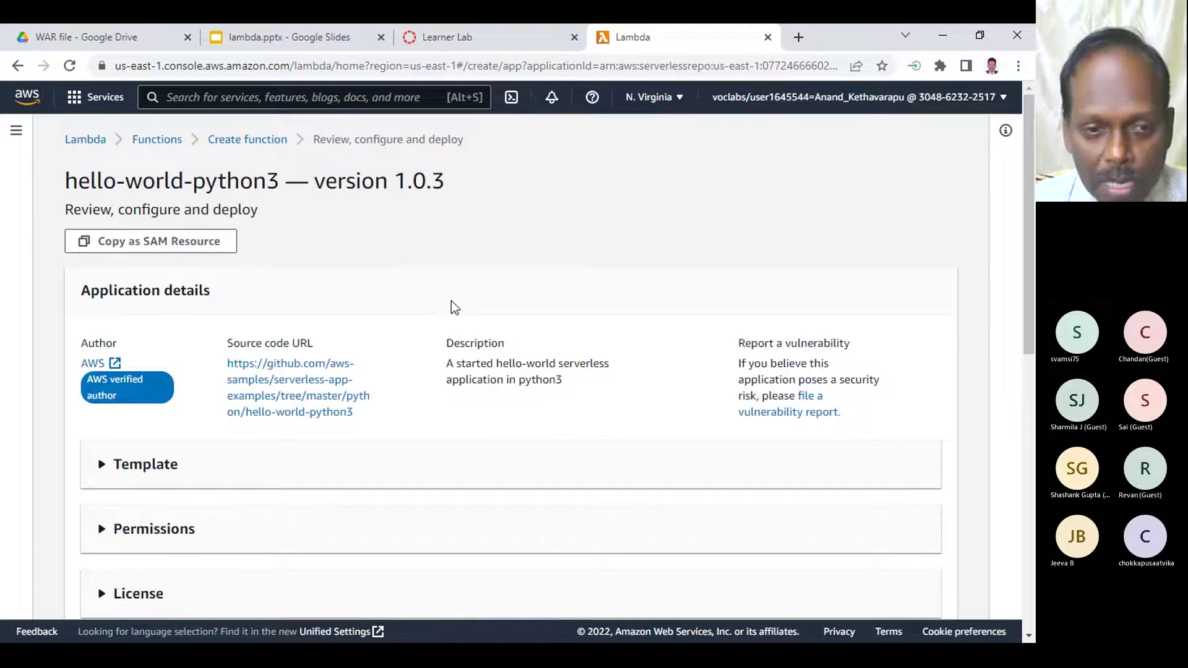
- Enter a name for IdentityNameParameter and deploy hello-world-python3
{"action": "scroll", "coordinate": [451, 304], "scroll_direction": "down", "scroll_amount": 6}
{"action": "left_click", "coordinate": [557, 439]}
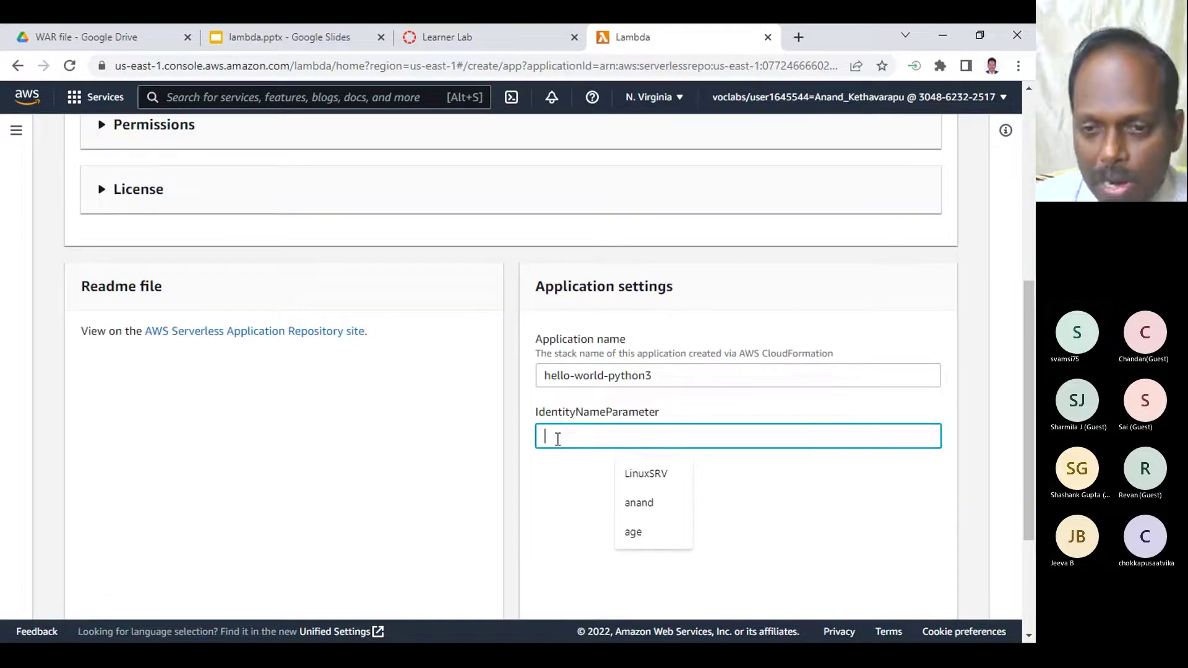
{"action": "type", "text": "anand"}
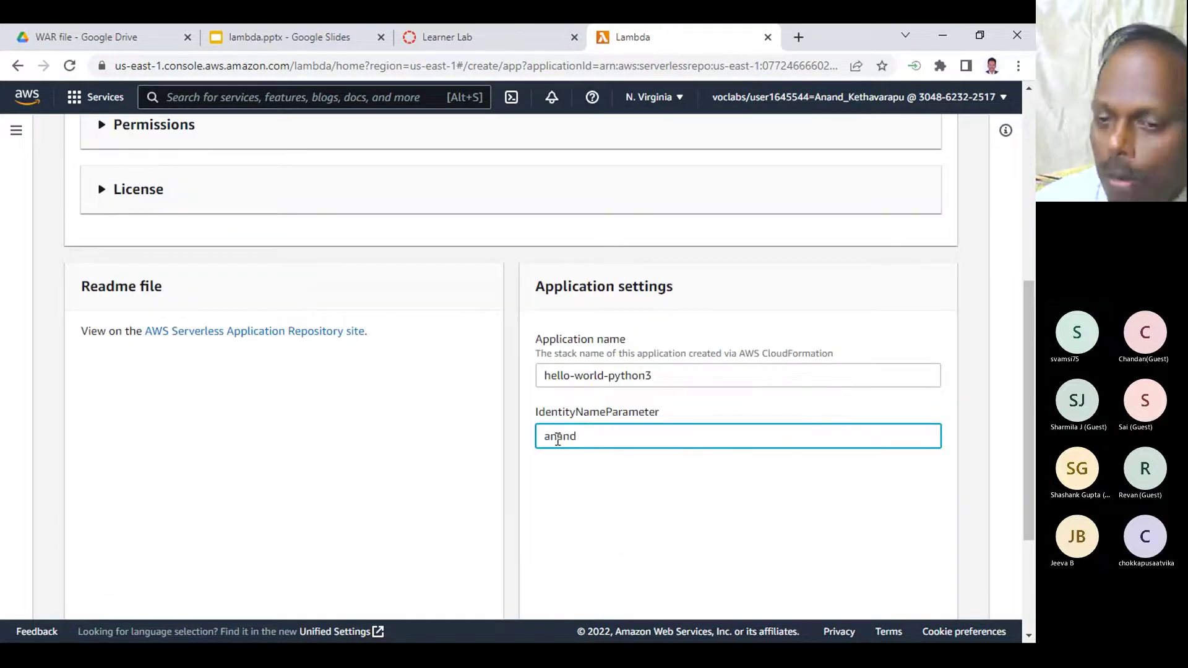
{"action": "type", "text": "hello"}
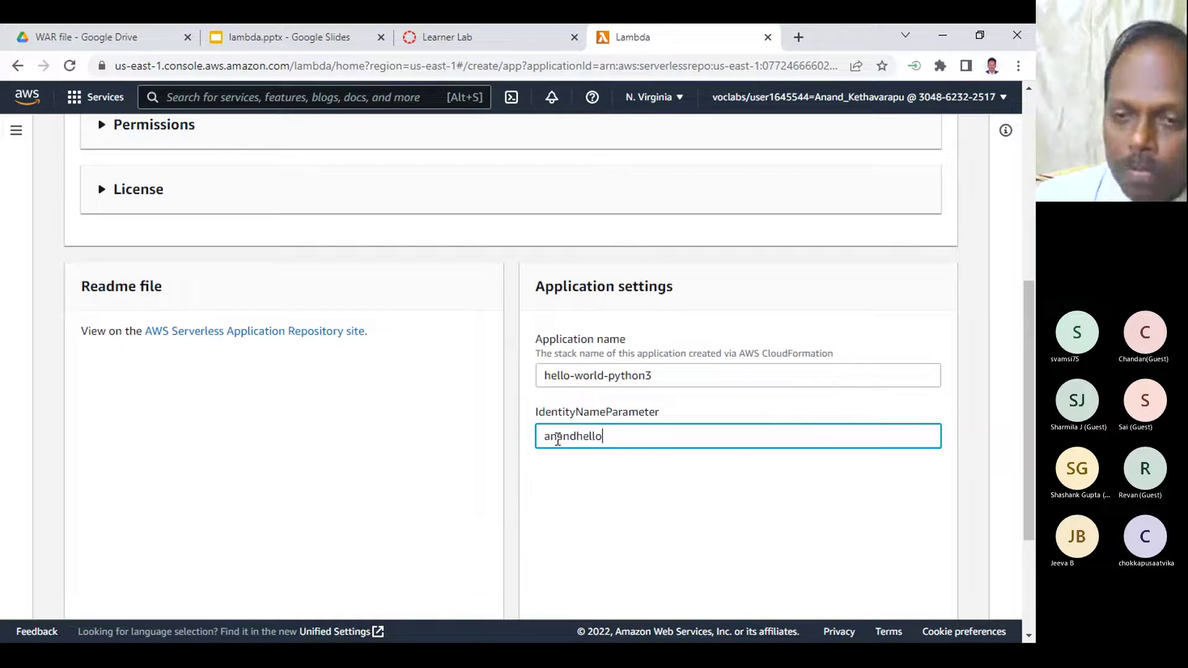
{"action": "scroll", "coordinate": [804, 495], "scroll_direction": "down", "scroll_amount": 3}
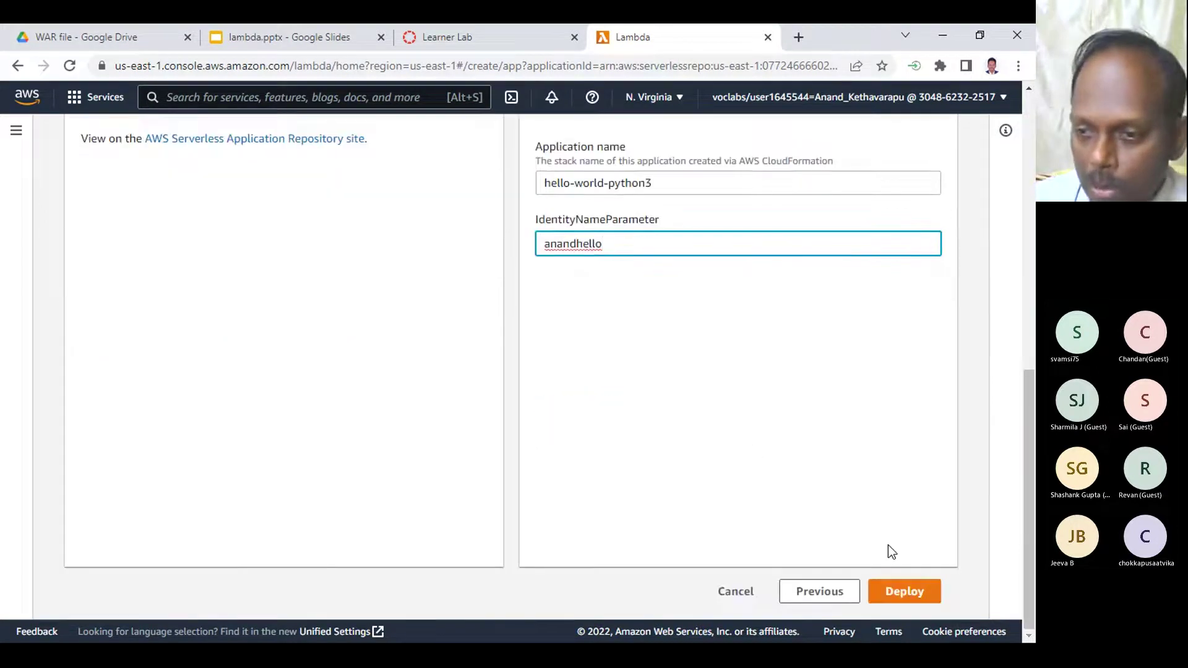
{"action": "left_click", "coordinate": [916, 591]}
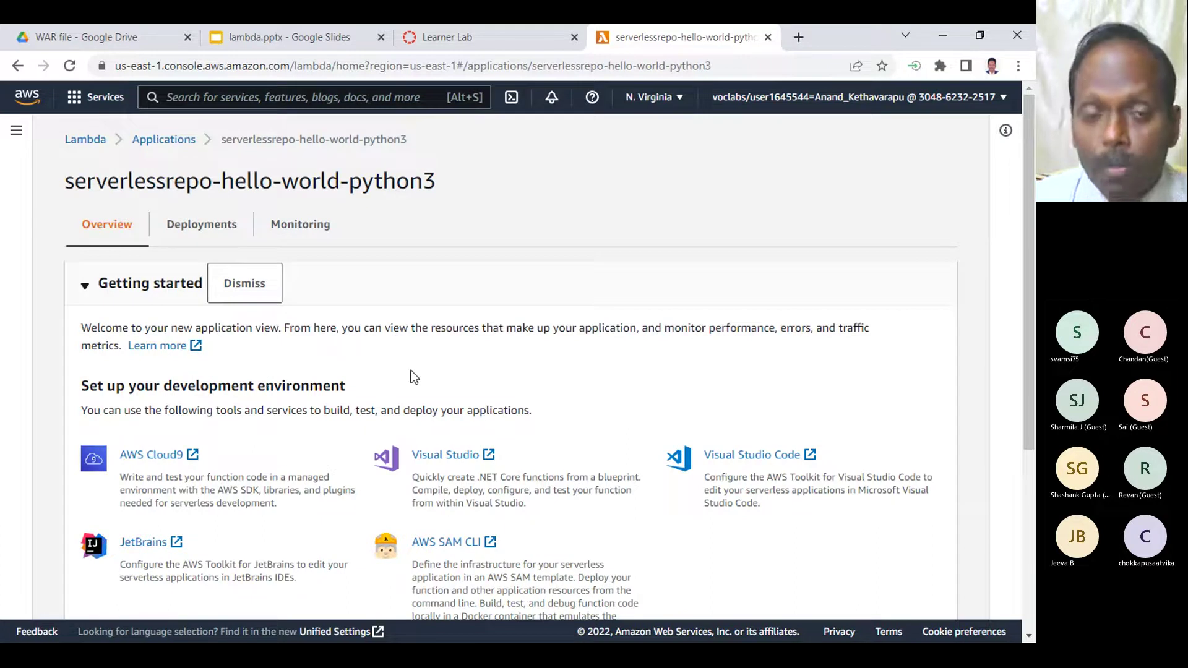
- Open the deployment history of serverlessrepo-hello-world-python3
{"action": "scroll", "coordinate": [380, 331], "scroll_direction": "down", "scroll_amount": 4}
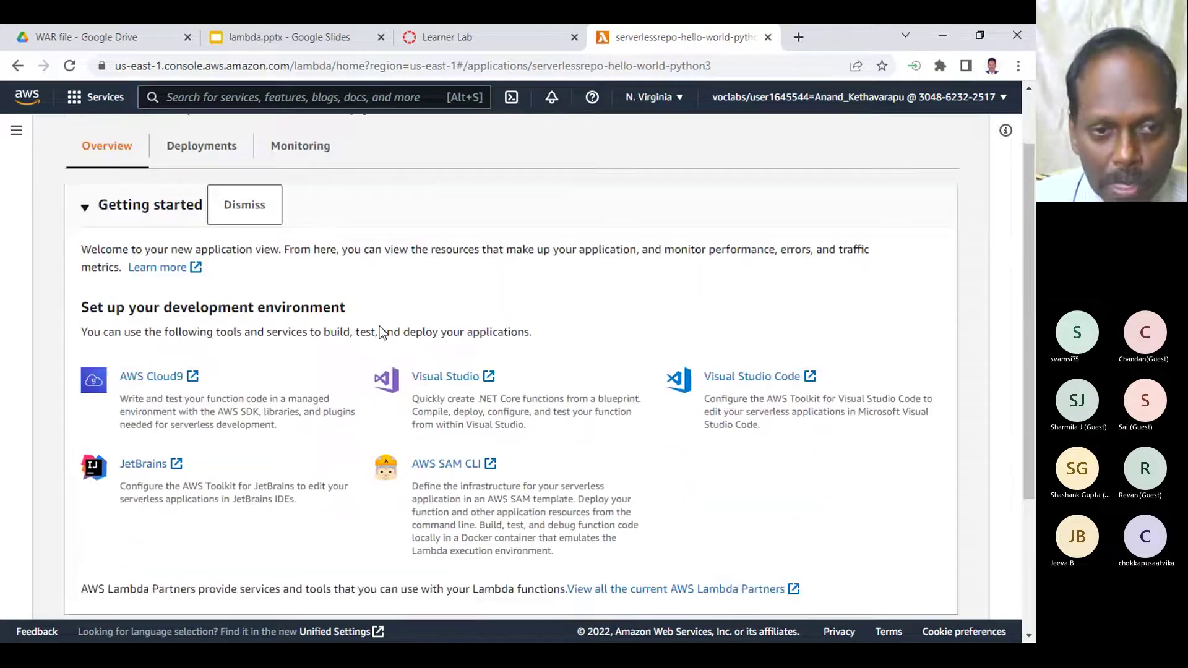
{"action": "scroll", "coordinate": [380, 325], "scroll_direction": "down", "scroll_amount": 1}
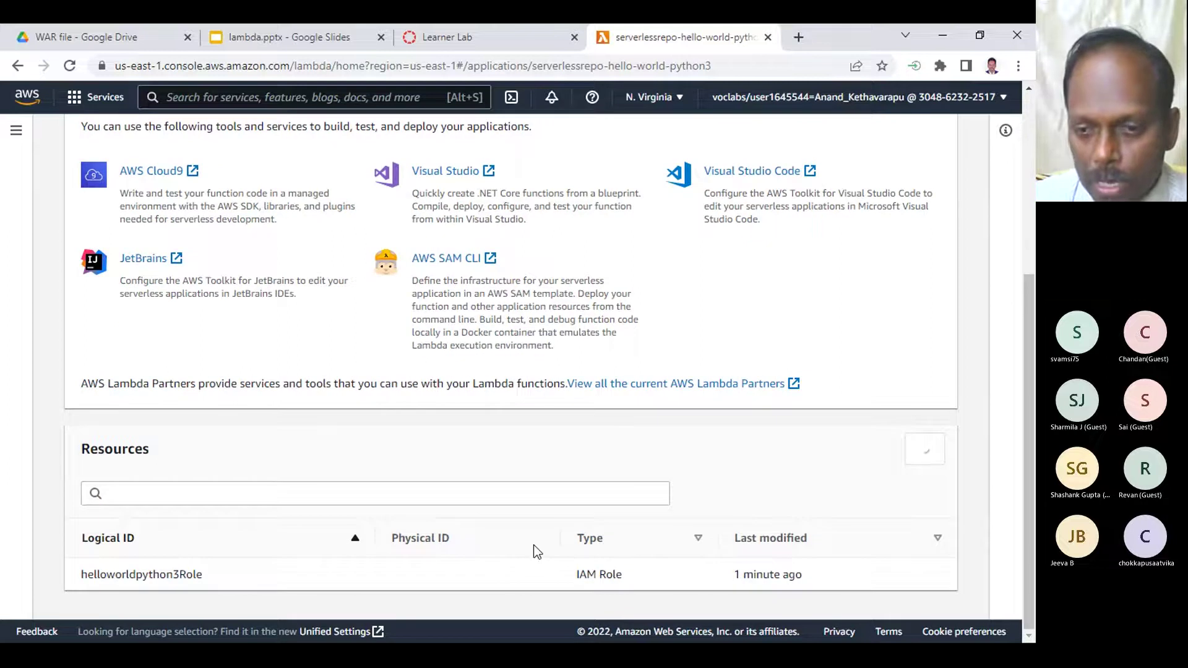
{"action": "scroll", "coordinate": [639, 580], "scroll_direction": "up", "scroll_amount": 5}
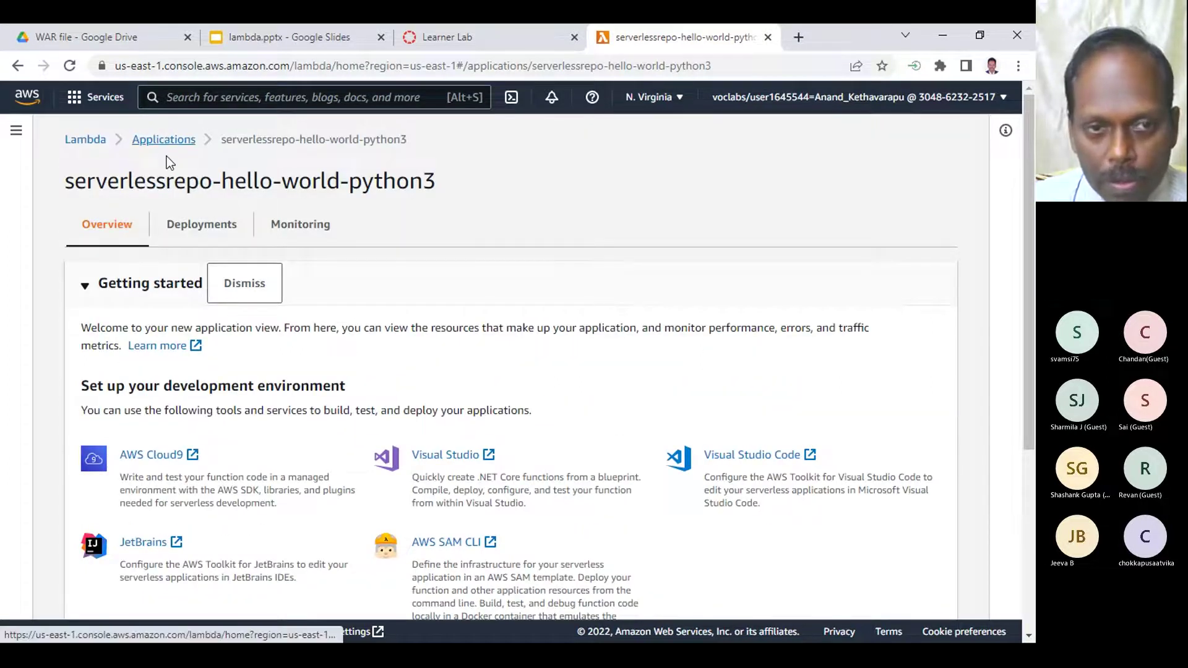
{"action": "left_click", "coordinate": [183, 224]}
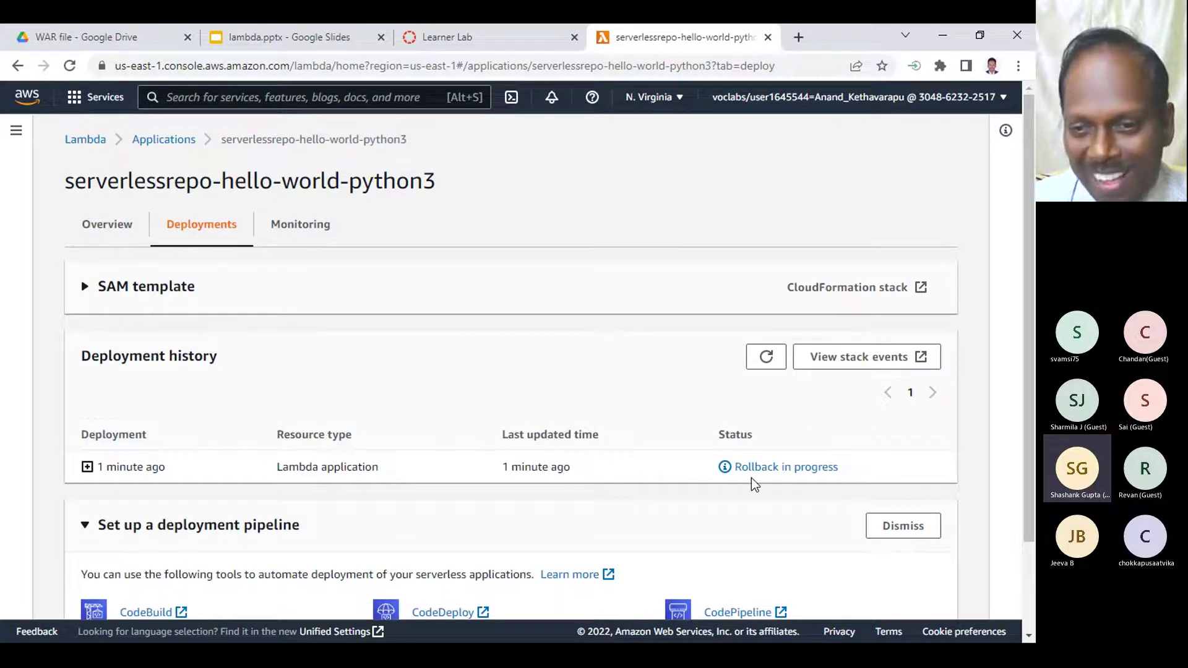
- Refresh the deployment status, now Rollback complete, and return to the Applications list
{"action": "scroll", "coordinate": [715, 477], "scroll_direction": "down", "scroll_amount": 2}
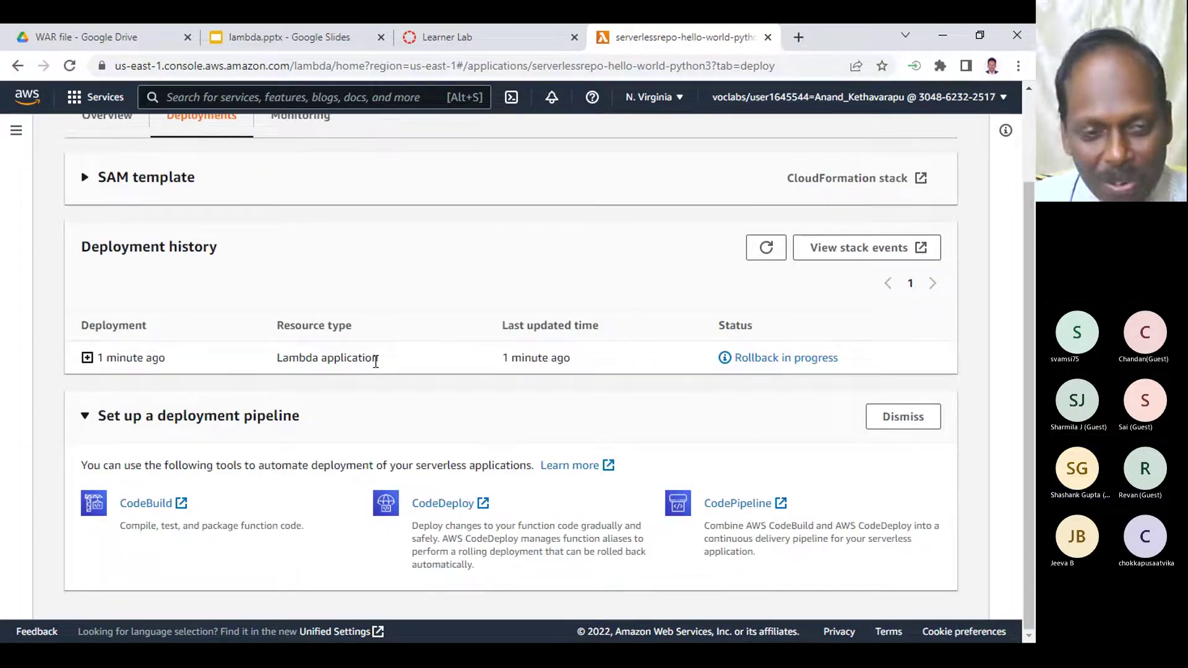
{"action": "scroll", "coordinate": [375, 361], "scroll_direction": "up", "scroll_amount": 2}
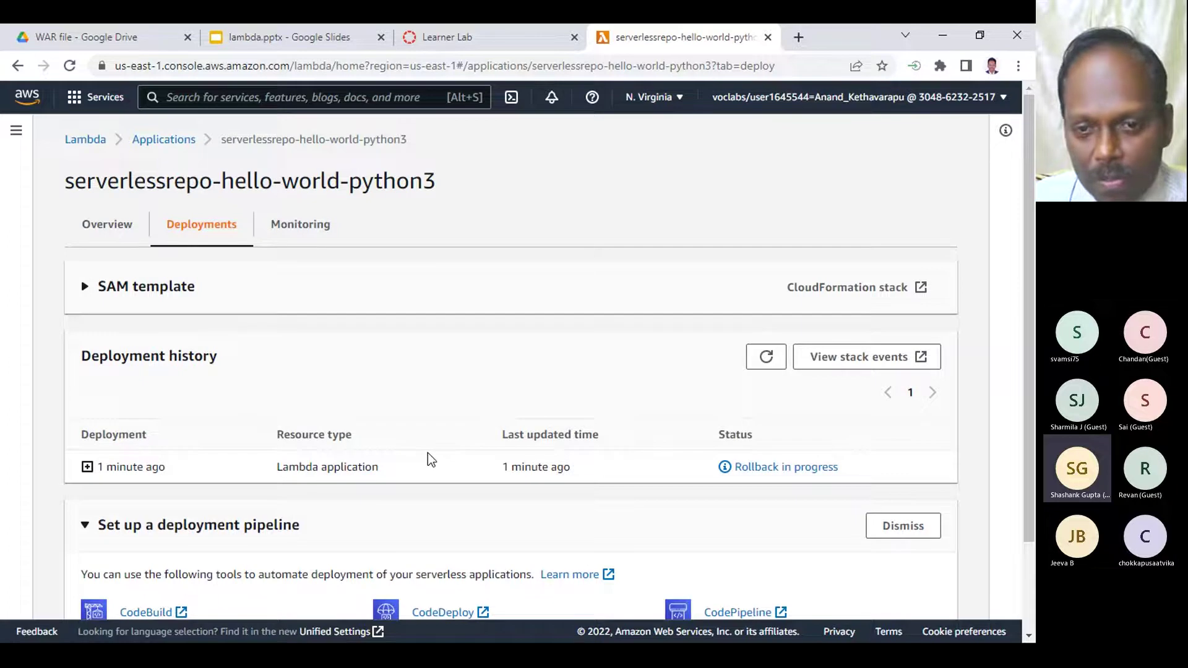
{"action": "scroll", "coordinate": [428, 454], "scroll_direction": "down", "scroll_amount": 2}
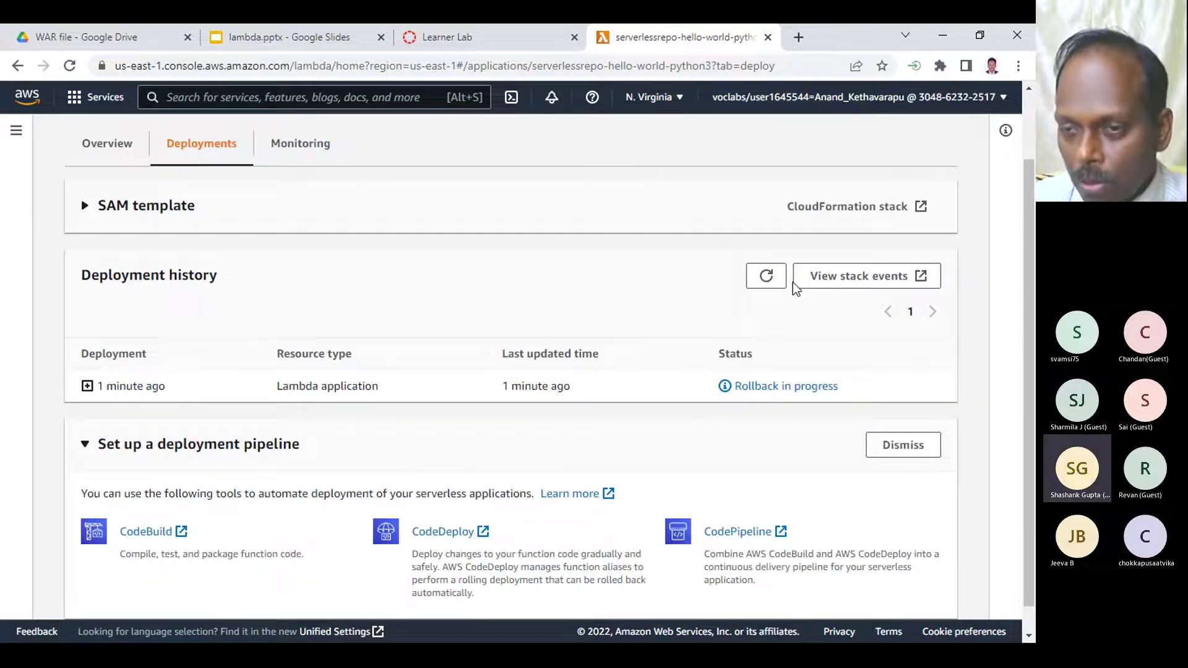
{"action": "left_click", "coordinate": [767, 274]}
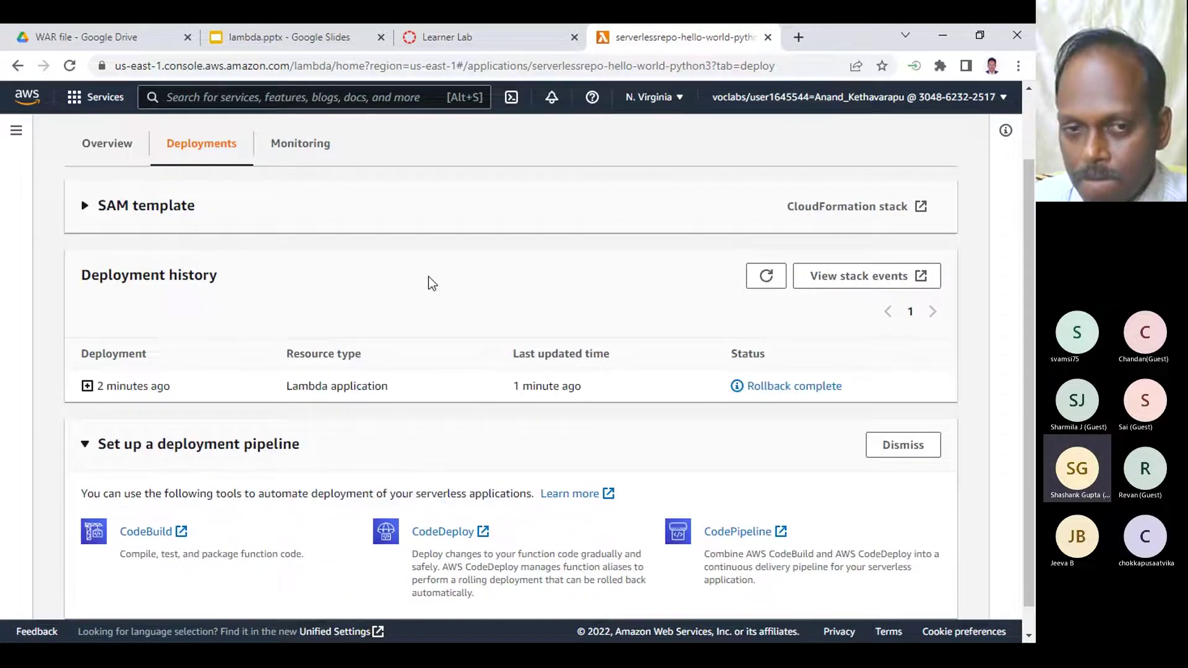
{"action": "scroll", "coordinate": [382, 277], "scroll_direction": "up", "scroll_amount": 2}
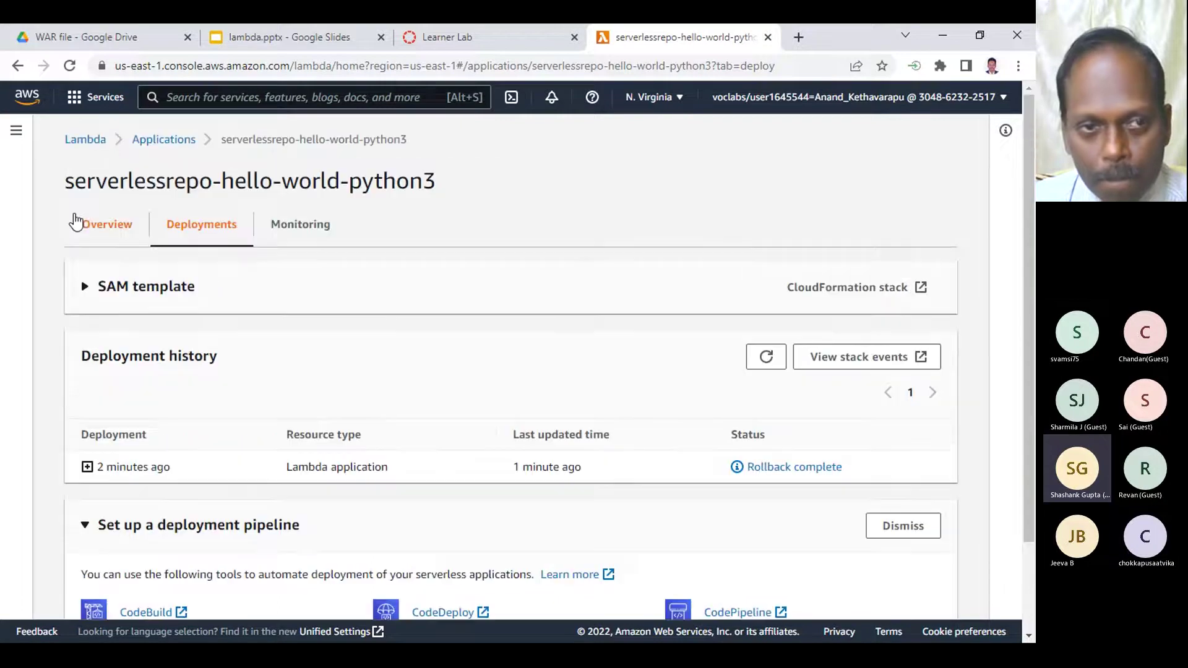
{"action": "left_click", "coordinate": [165, 139]}
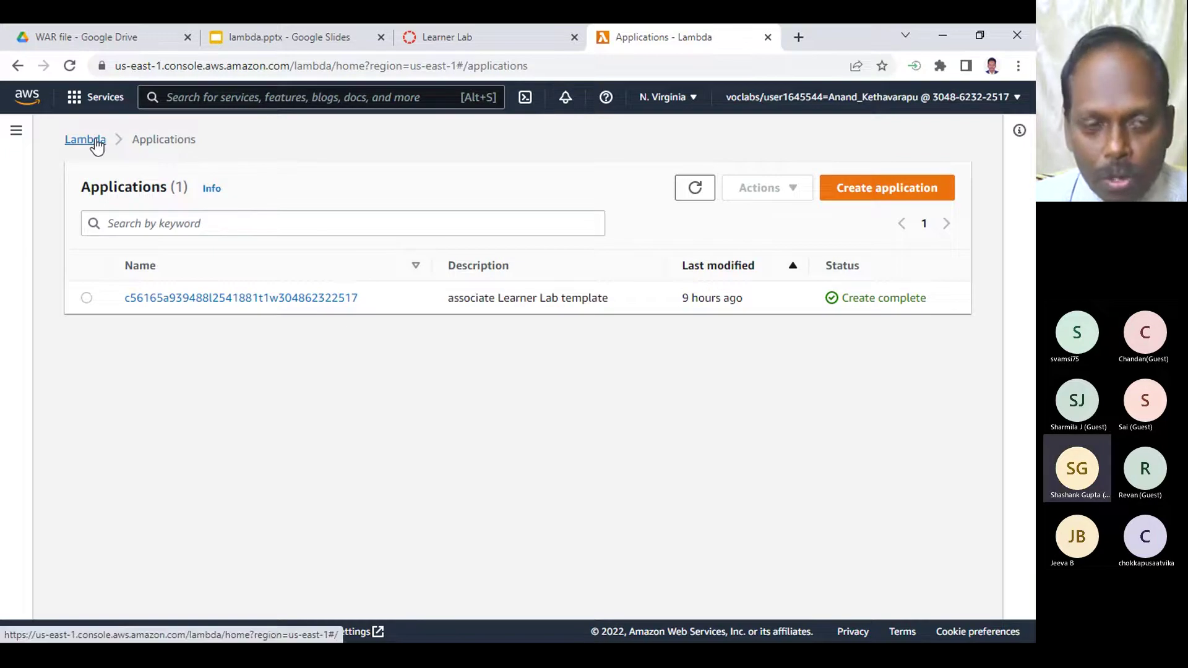
- Refresh the Lambda applications list and open Create application
{"action": "left_click", "coordinate": [694, 188]}
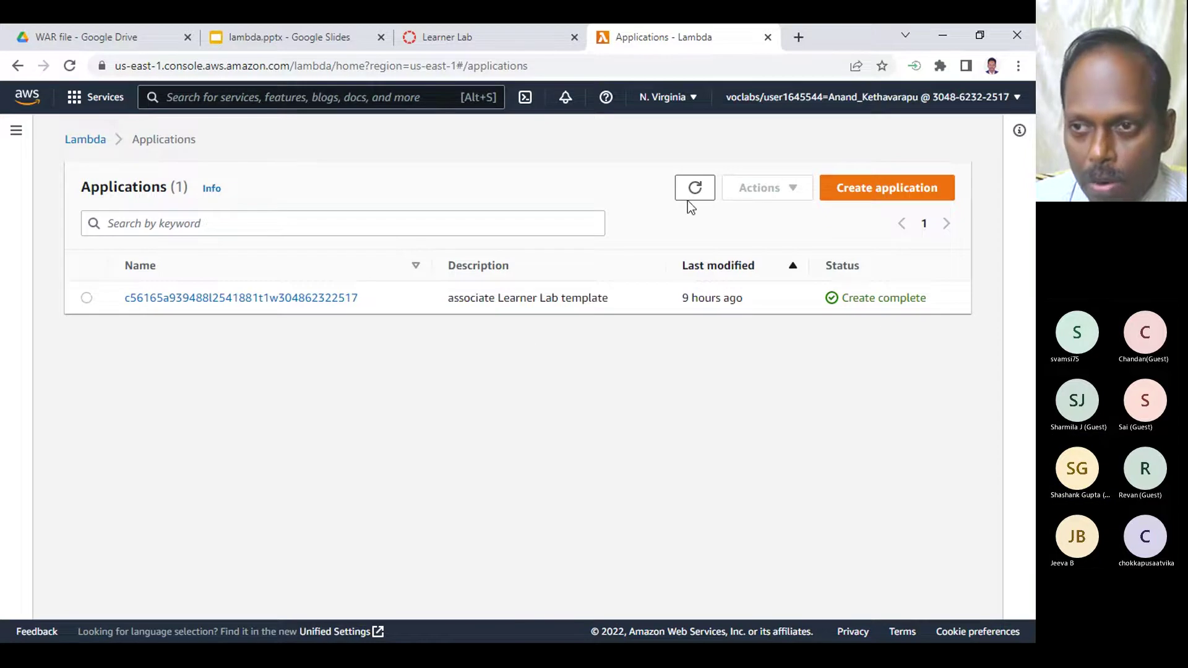
{"action": "left_click", "coordinate": [883, 188]}
{"action": "scroll", "coordinate": [506, 433], "scroll_direction": "down", "scroll_amount": 5}
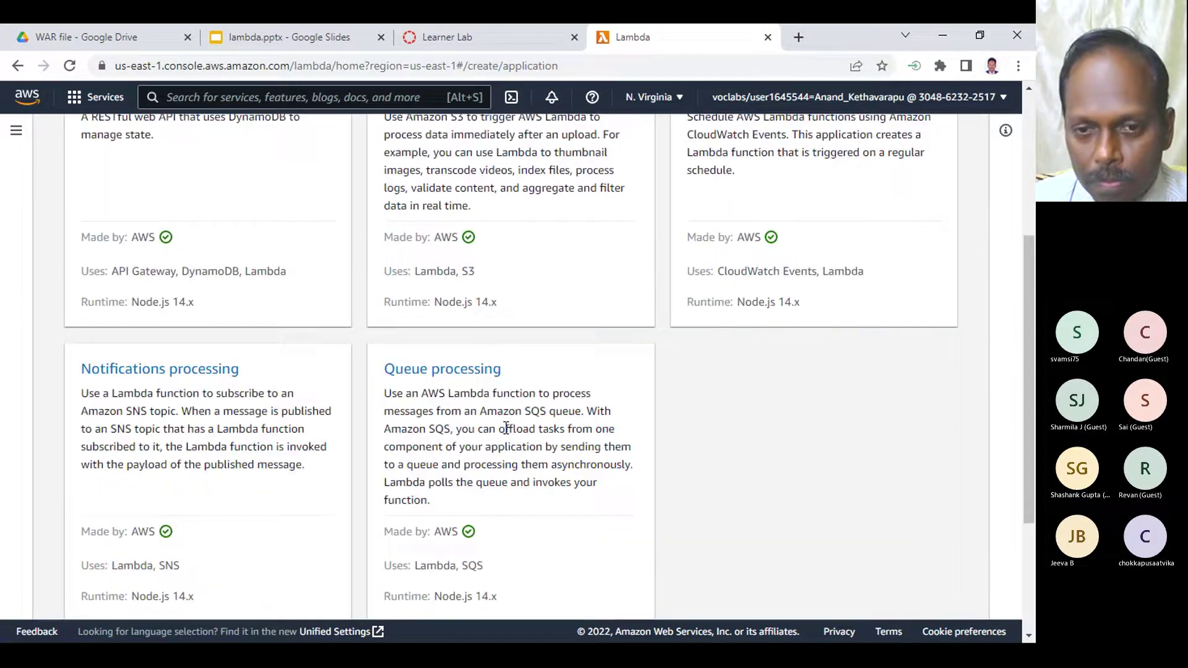
{"action": "scroll", "coordinate": [506, 433], "scroll_direction": "up", "scroll_amount": 5}
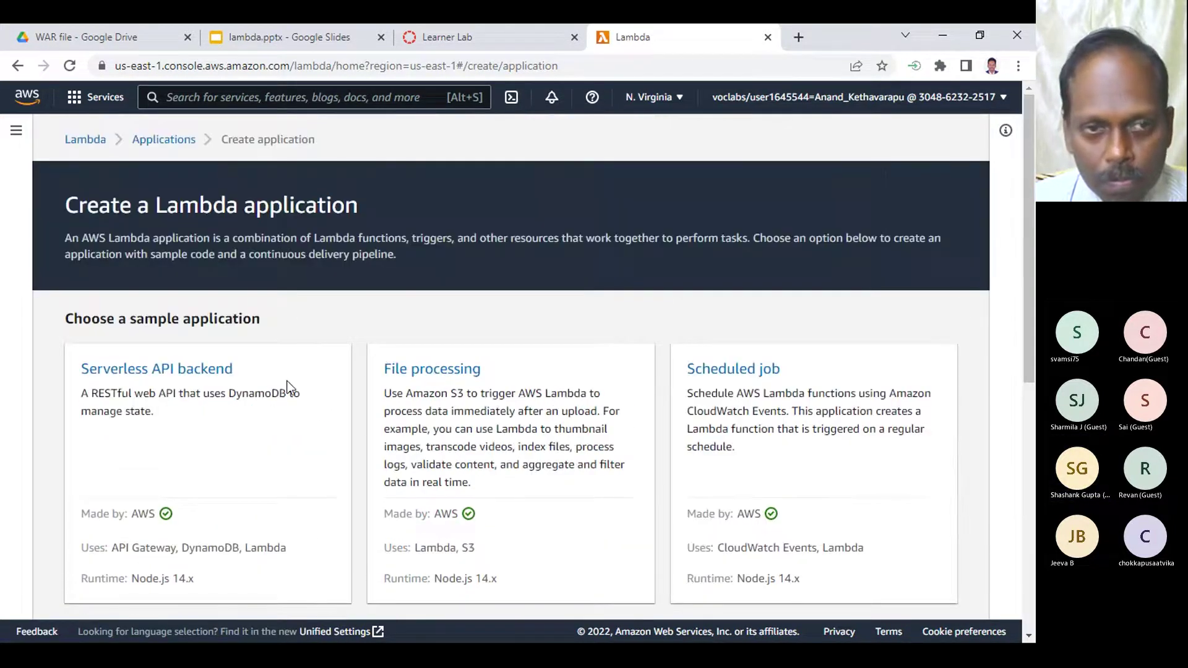
- From the Lambda dashboard's Functions list, create a function from the serverless app repository
{"action": "left_click", "coordinate": [87, 140]}
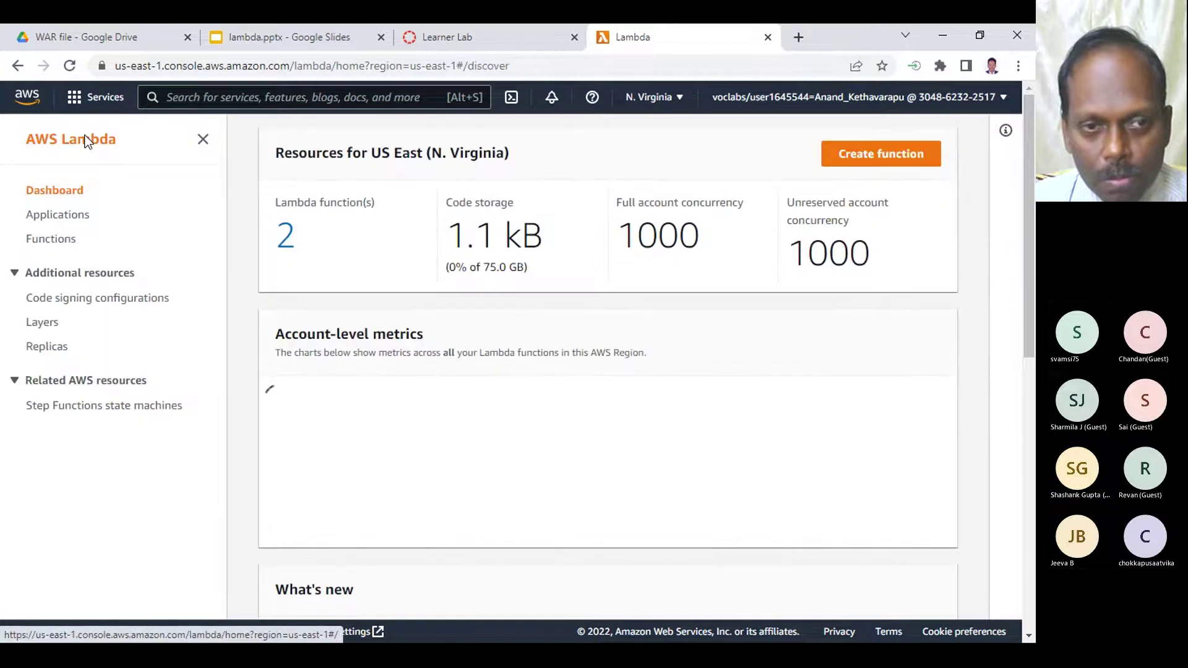
{"action": "left_click", "coordinate": [63, 238]}
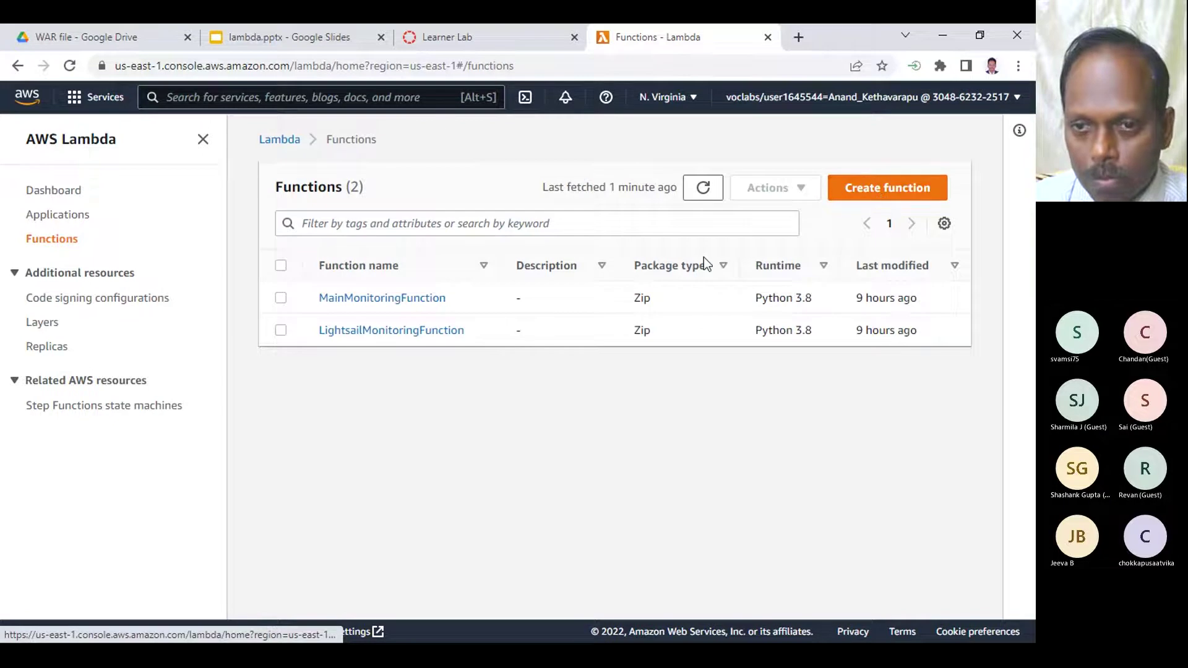
{"action": "left_click", "coordinate": [902, 194]}
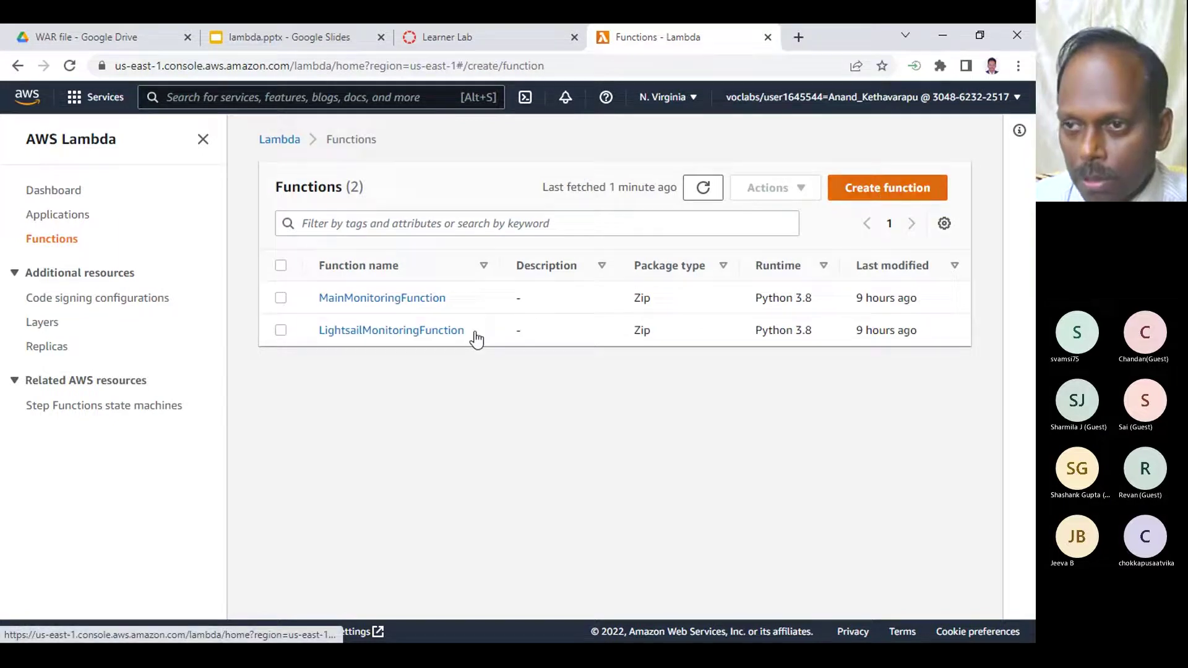
{"action": "left_click", "coordinate": [813, 251]}
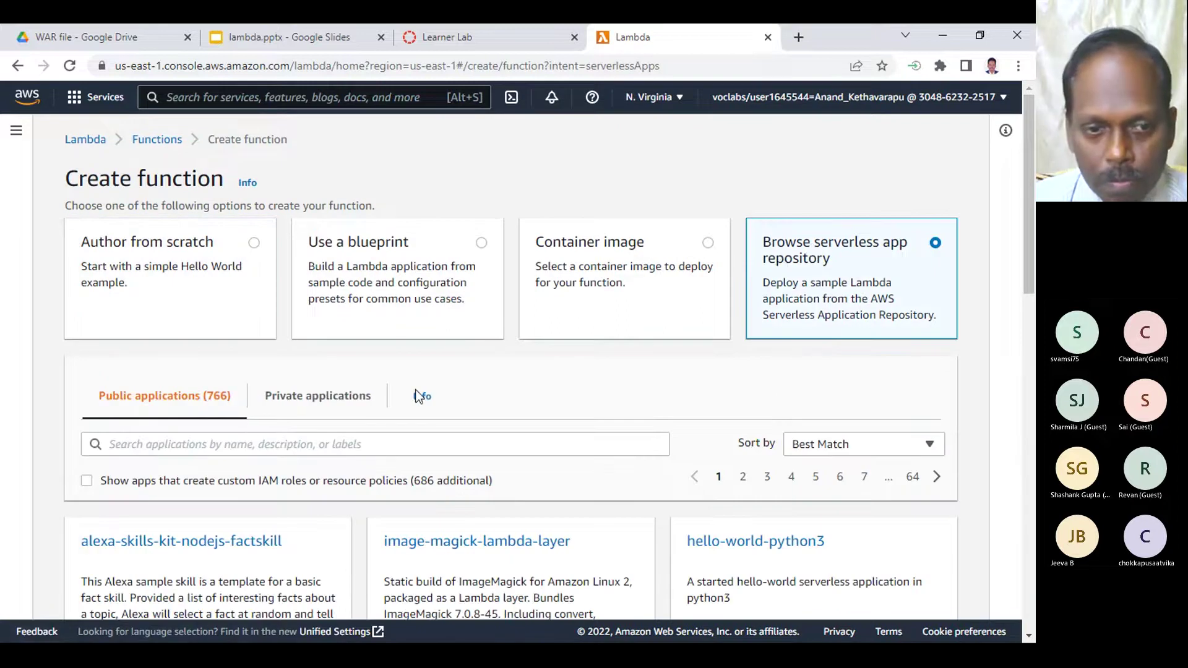
{"action": "scroll", "coordinate": [417, 390], "scroll_direction": "down", "scroll_amount": 3}
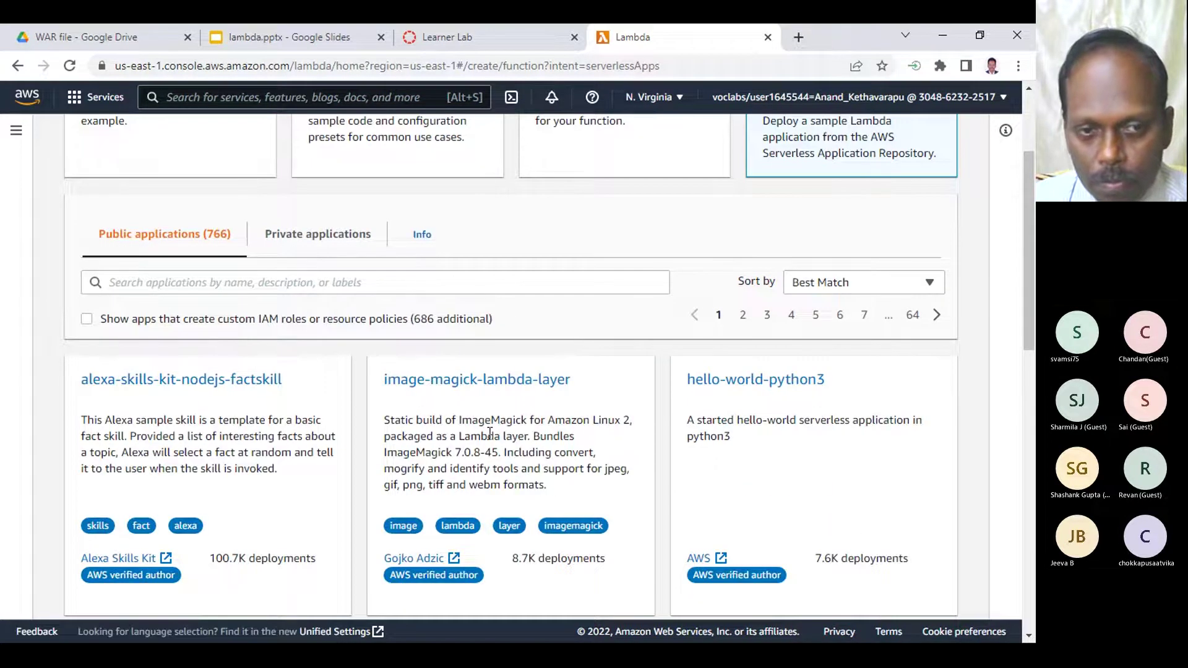
{"action": "scroll", "coordinate": [288, 389], "scroll_direction": "down", "scroll_amount": 3}
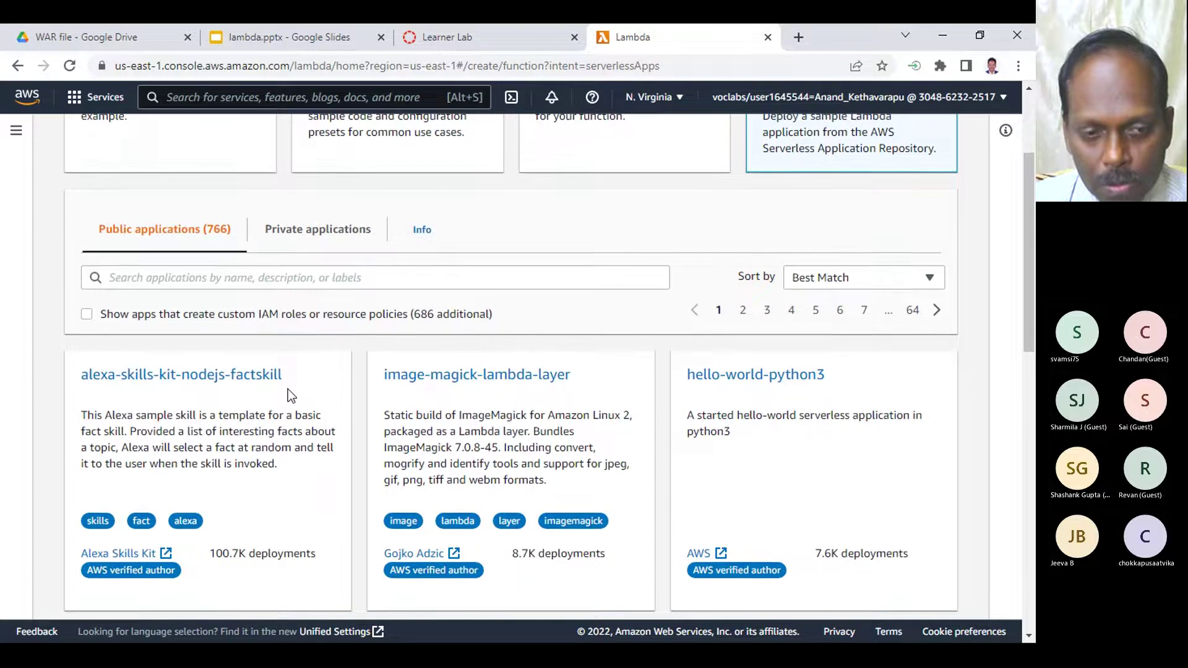
{"action": "scroll", "coordinate": [288, 389], "scroll_direction": "down", "scroll_amount": 2}
{"action": "scroll", "coordinate": [288, 388], "scroll_direction": "down", "scroll_amount": 3}
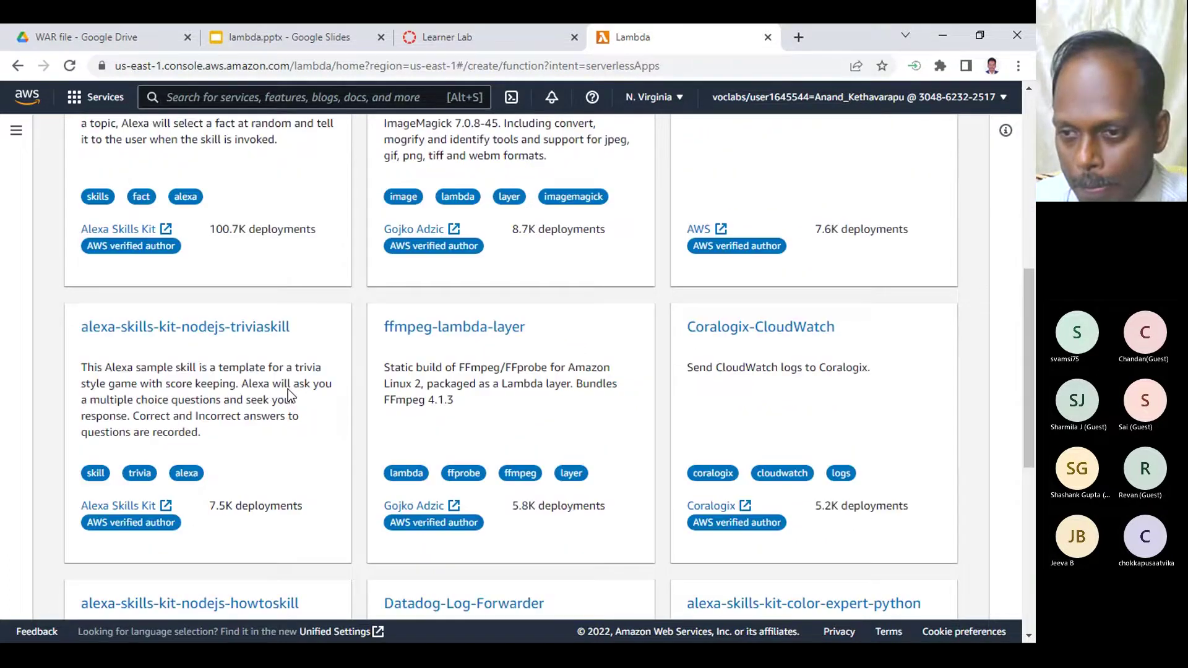
{"action": "scroll", "coordinate": [288, 389], "scroll_direction": "down", "scroll_amount": 4}
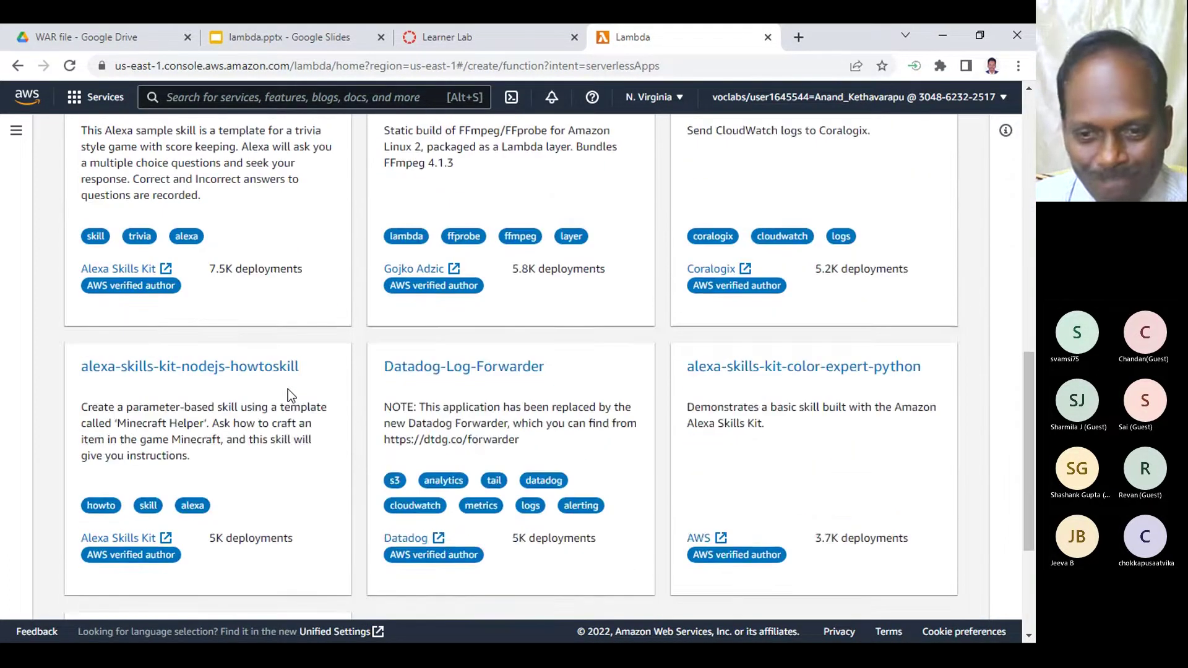
{"action": "scroll", "coordinate": [288, 395], "scroll_direction": "down", "scroll_amount": 2}
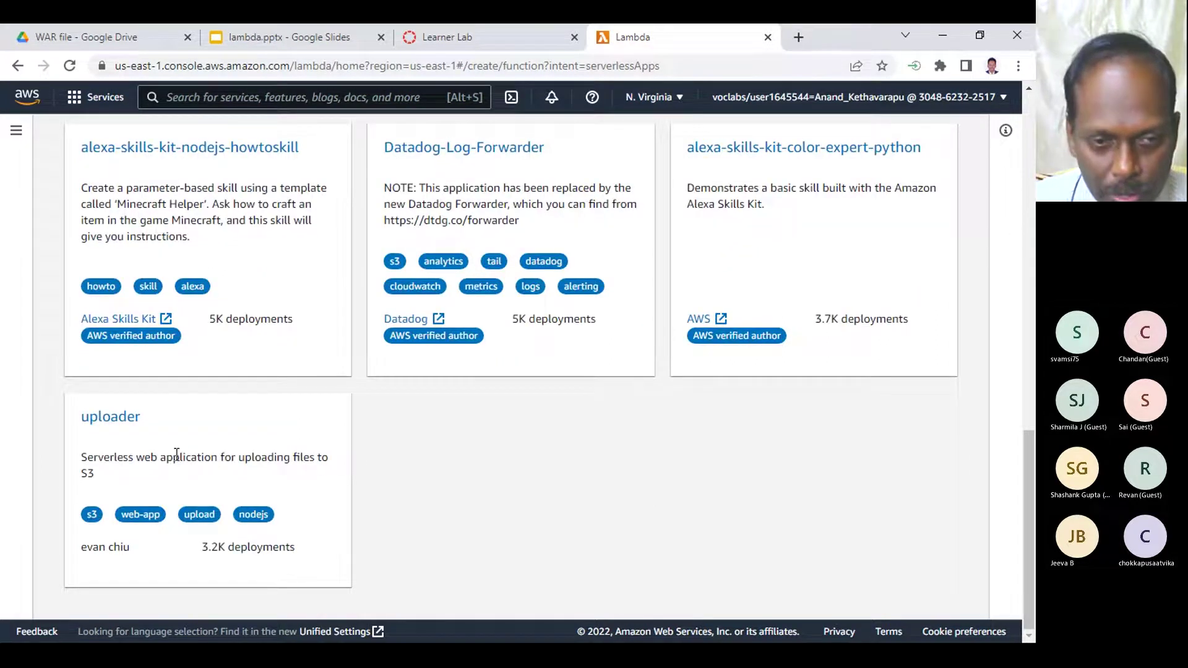
{"action": "scroll", "coordinate": [249, 443], "scroll_direction": "up", "scroll_amount": 14}
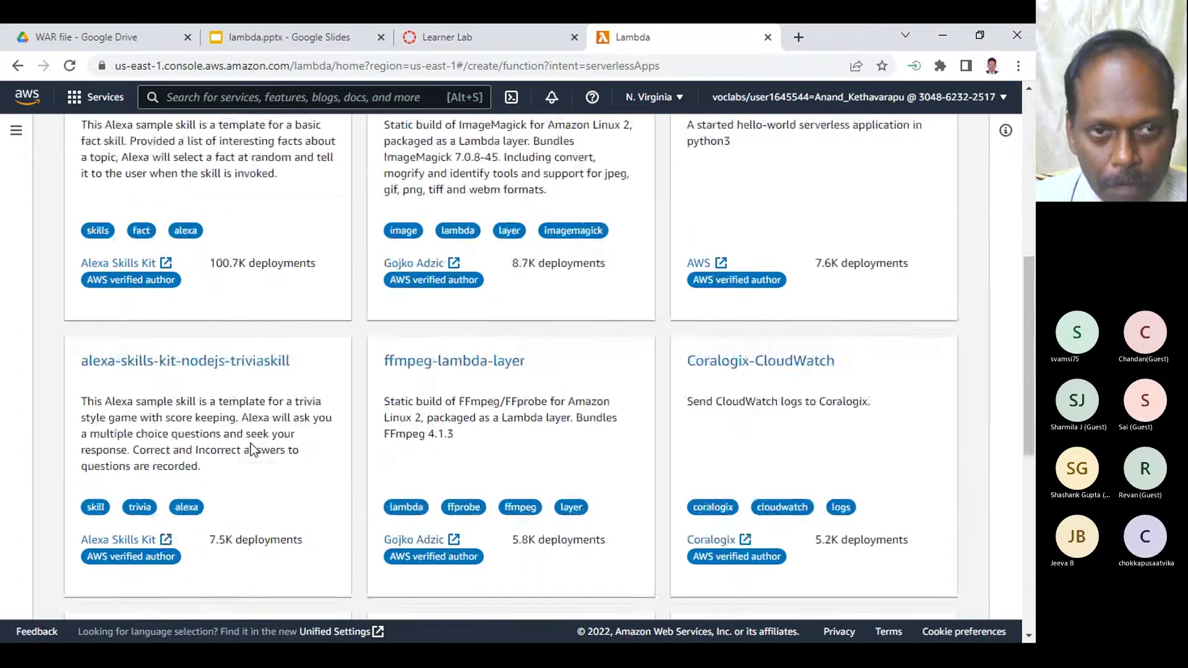
- Search repository apps for 'hello' and open the test-sam review page
{"action": "left_click", "coordinate": [170, 443]}
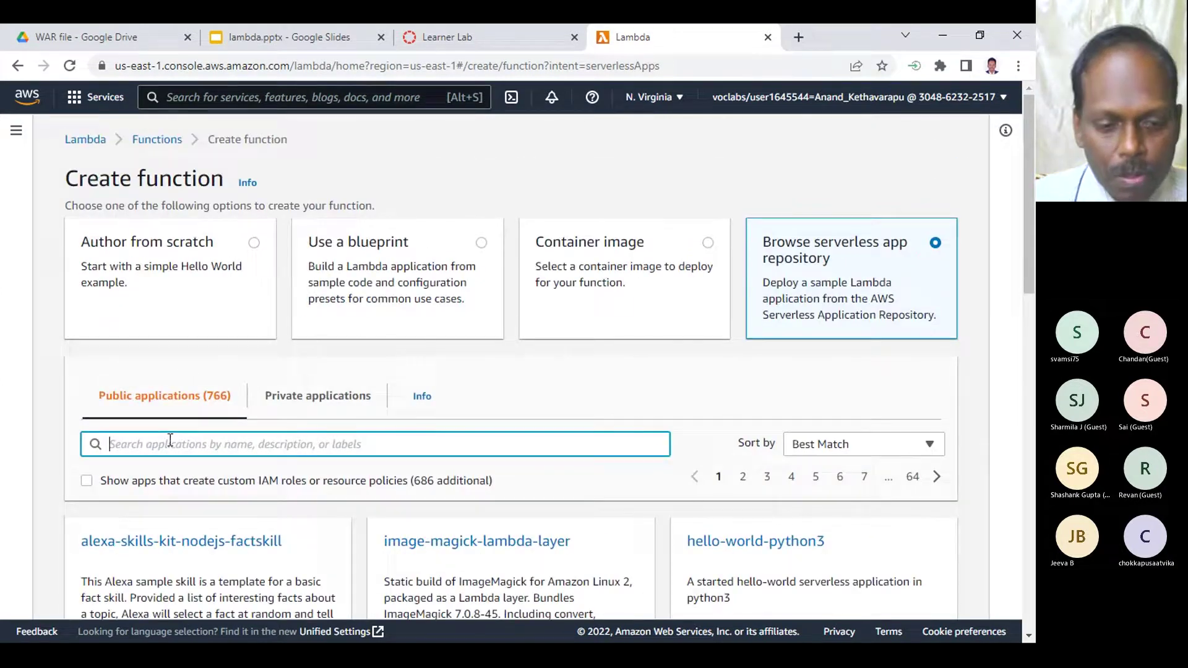
{"action": "type", "text": "hello"}
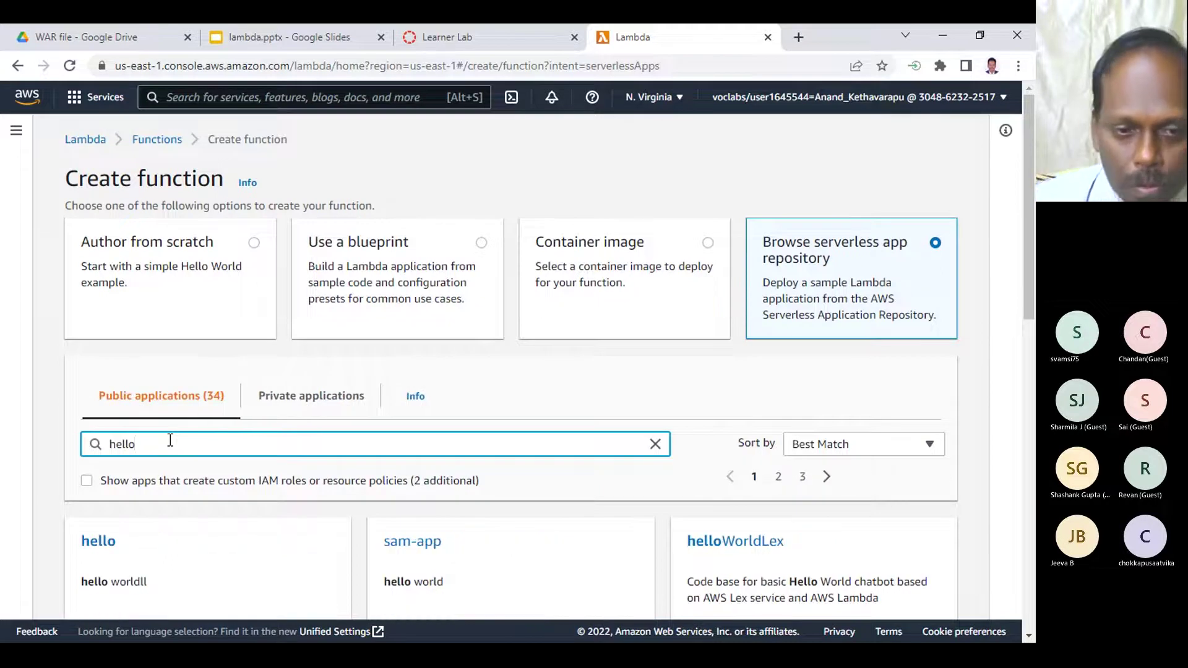
{"action": "scroll", "coordinate": [322, 554], "scroll_direction": "down", "scroll_amount": 3}
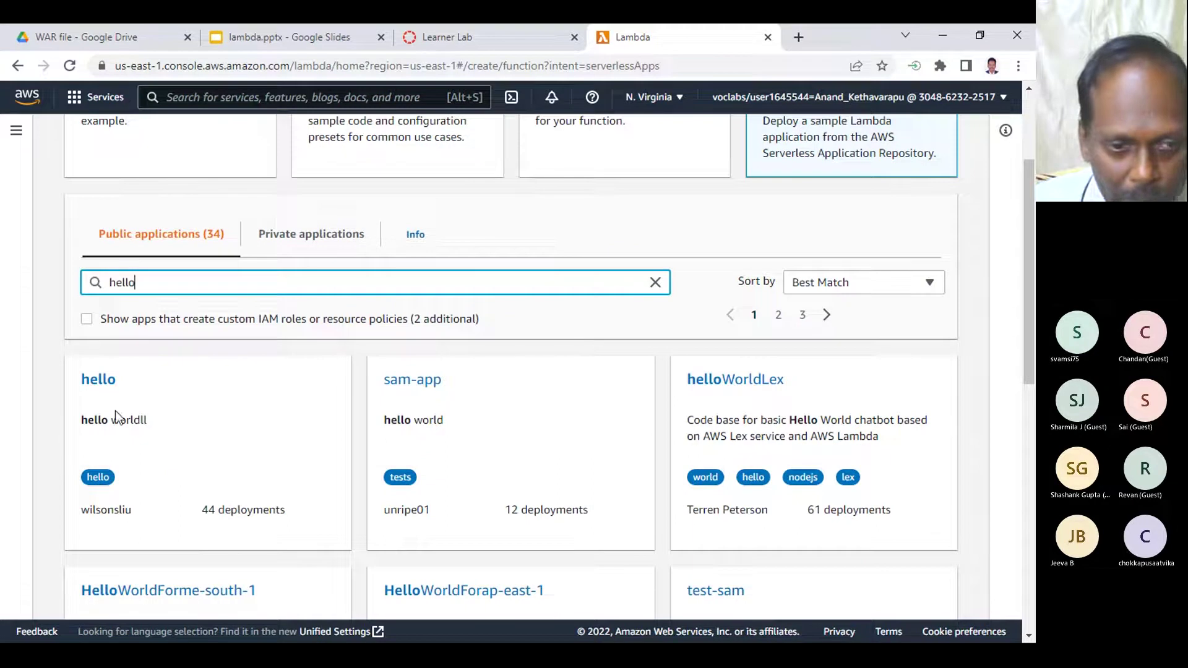
{"action": "scroll", "coordinate": [195, 428], "scroll_direction": "down", "scroll_amount": 1}
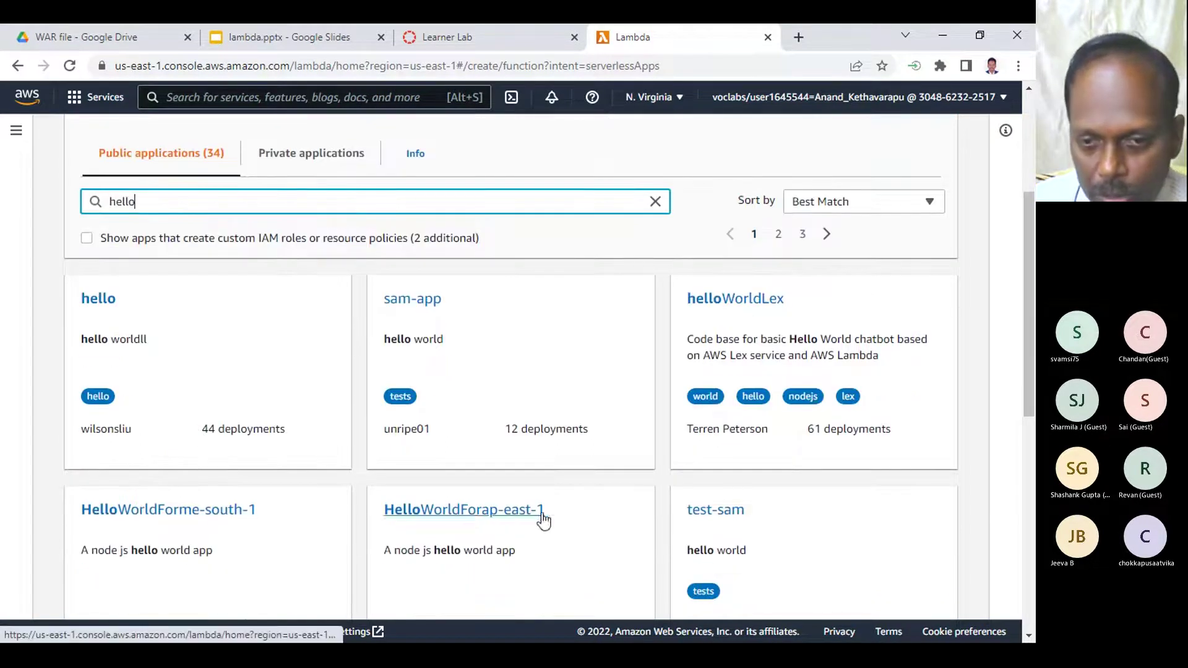
{"action": "scroll", "coordinate": [556, 519], "scroll_direction": "down", "scroll_amount": 1}
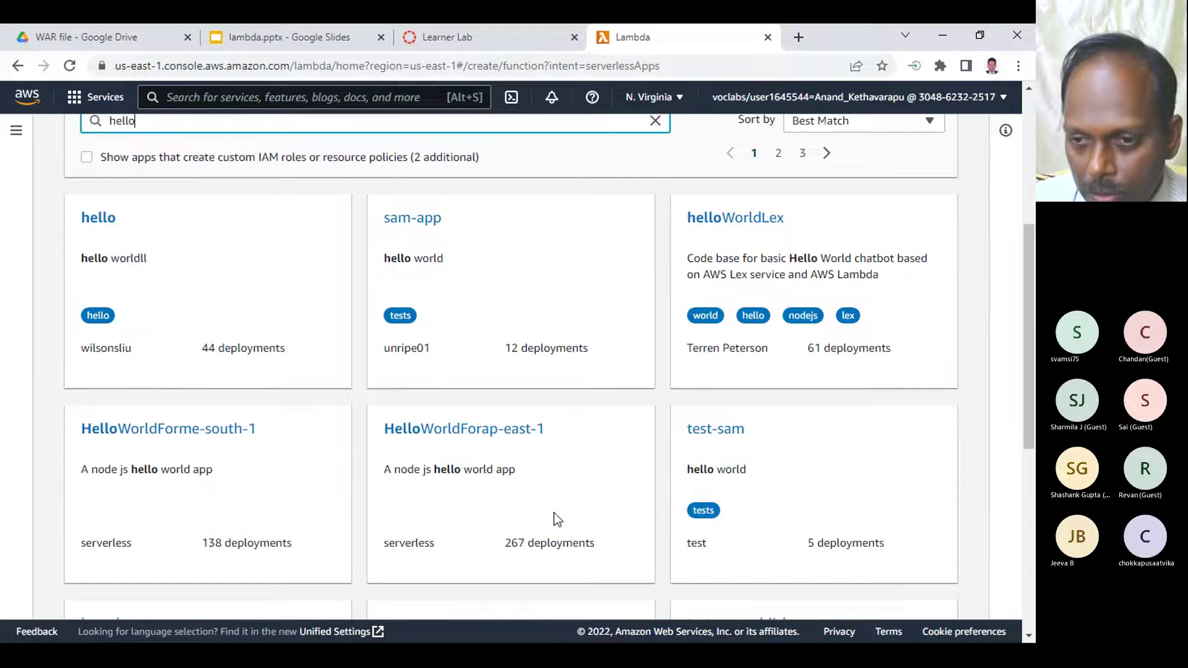
{"action": "left_click", "coordinate": [717, 433]}
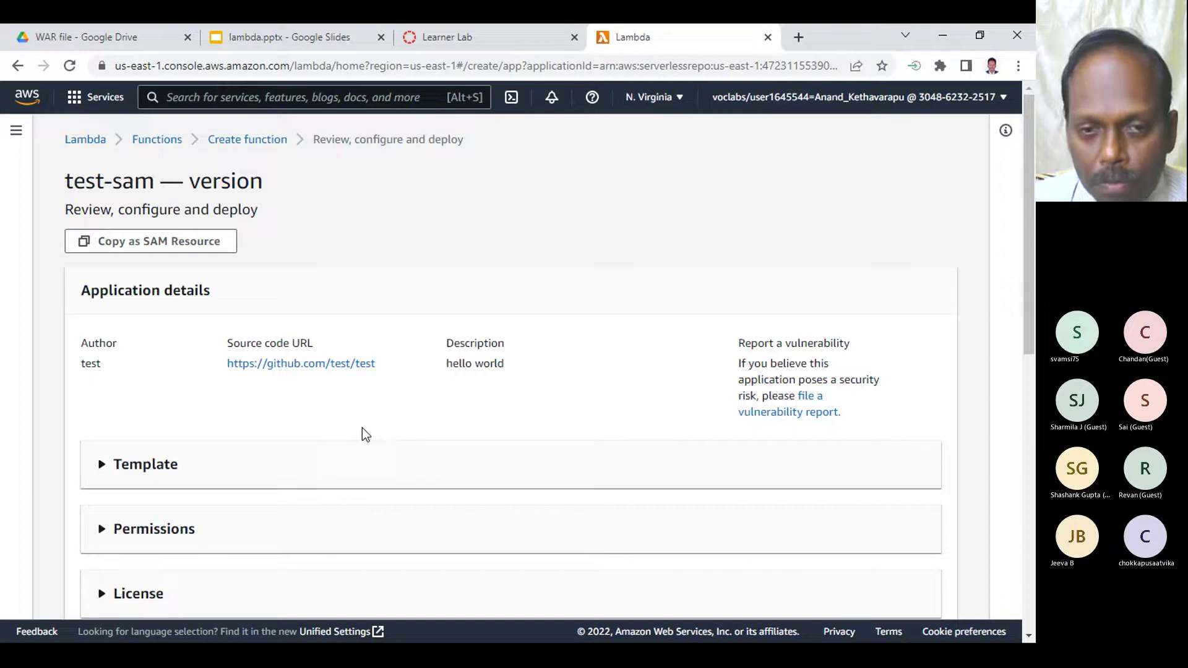
- Open test-sam's Source code URL in a new tab and view it
{"action": "right_click", "coordinate": [336, 365]}
{"action": "left_click", "coordinate": [364, 377]}
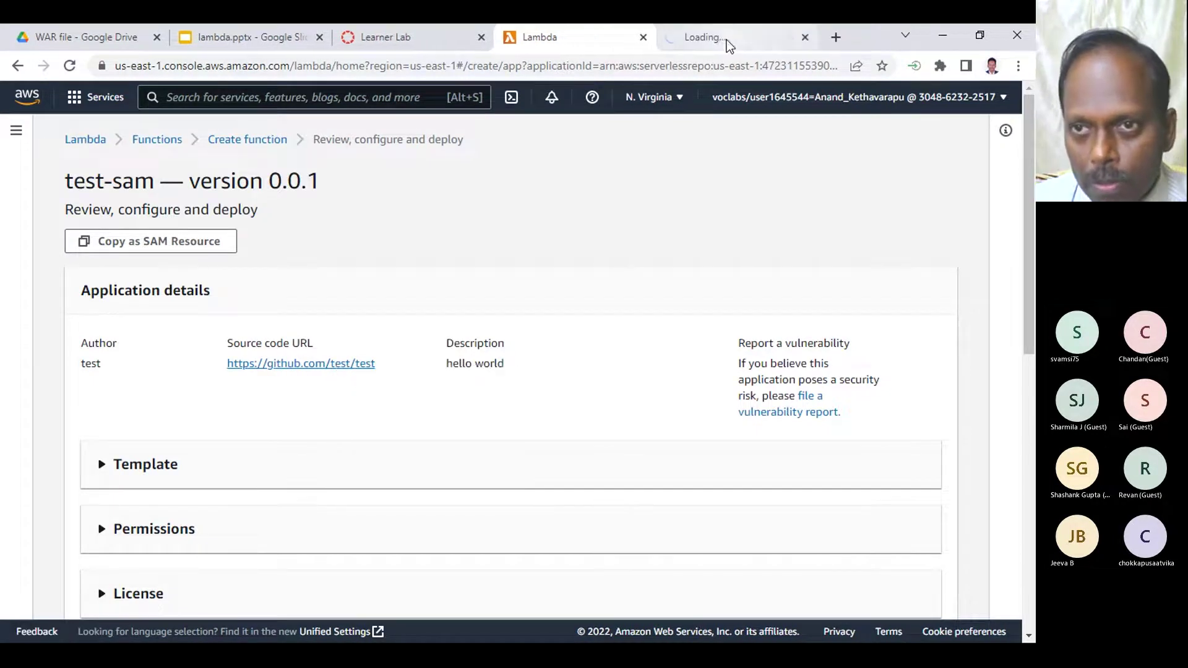
{"action": "left_click", "coordinate": [726, 40]}
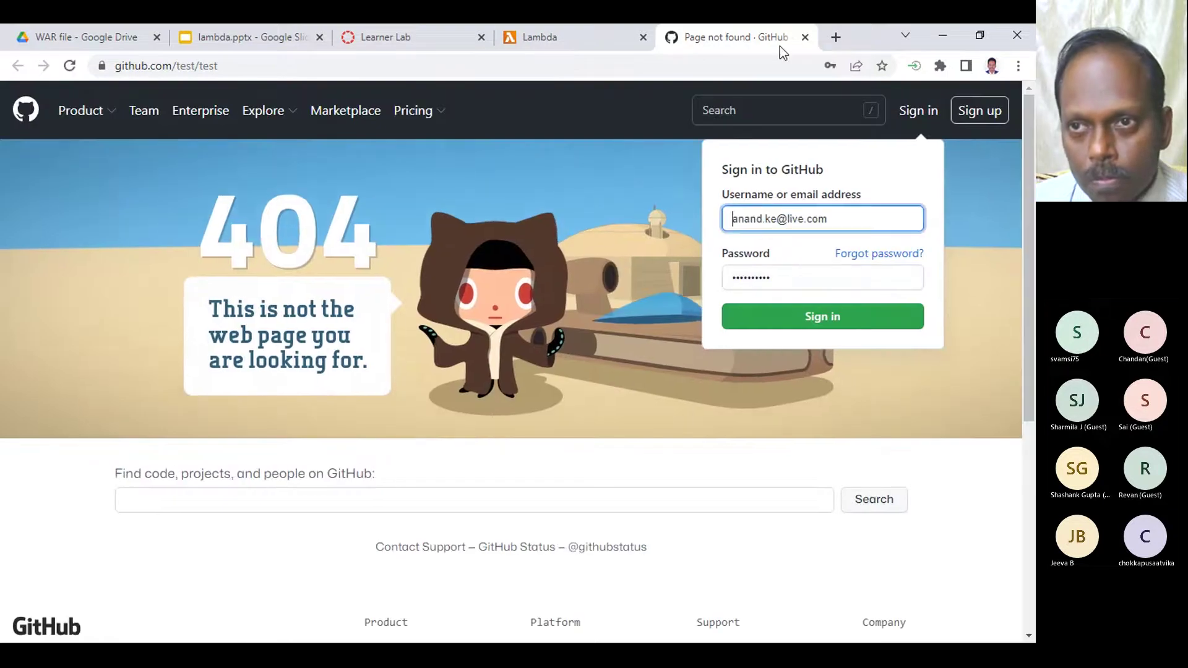
- Close the GitHub 404 source page twice and go back to the function creation page
{"action": "left_click", "coordinate": [804, 37]}
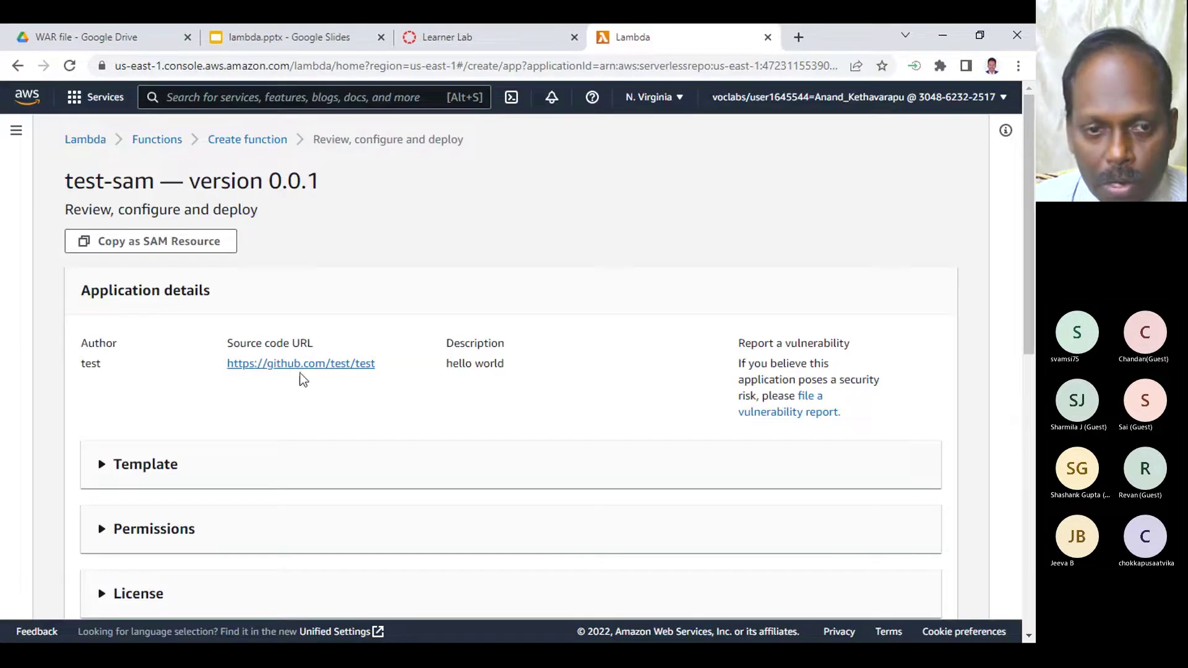
{"action": "left_click", "coordinate": [308, 367]}
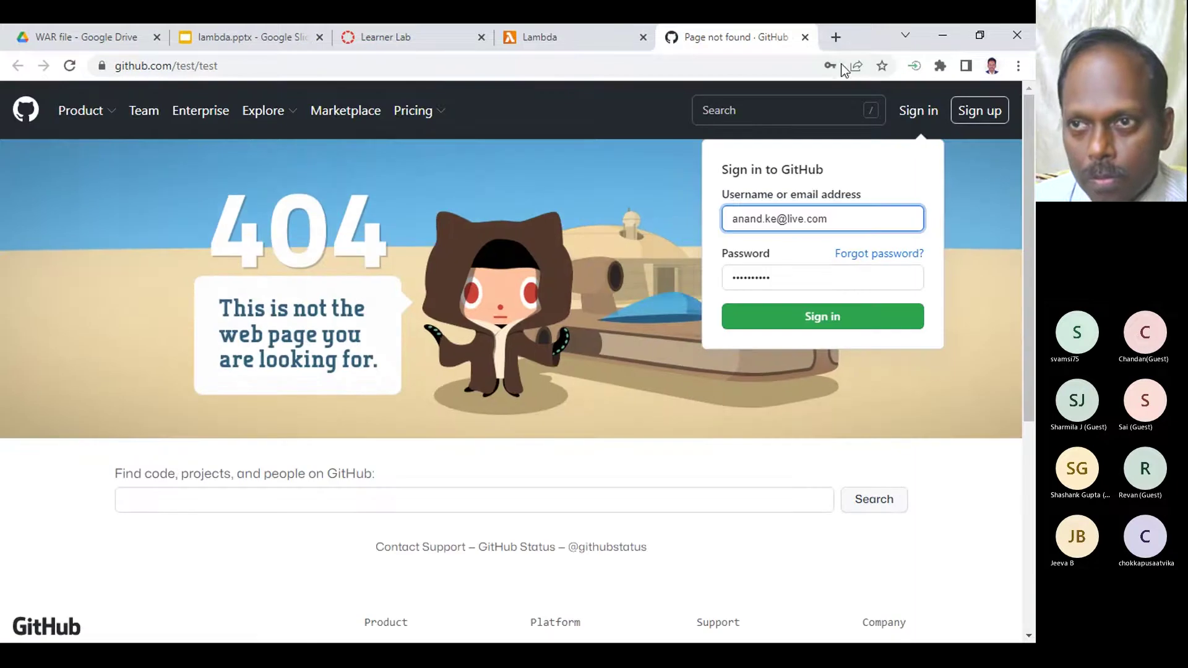
{"action": "left_click", "coordinate": [805, 37]}
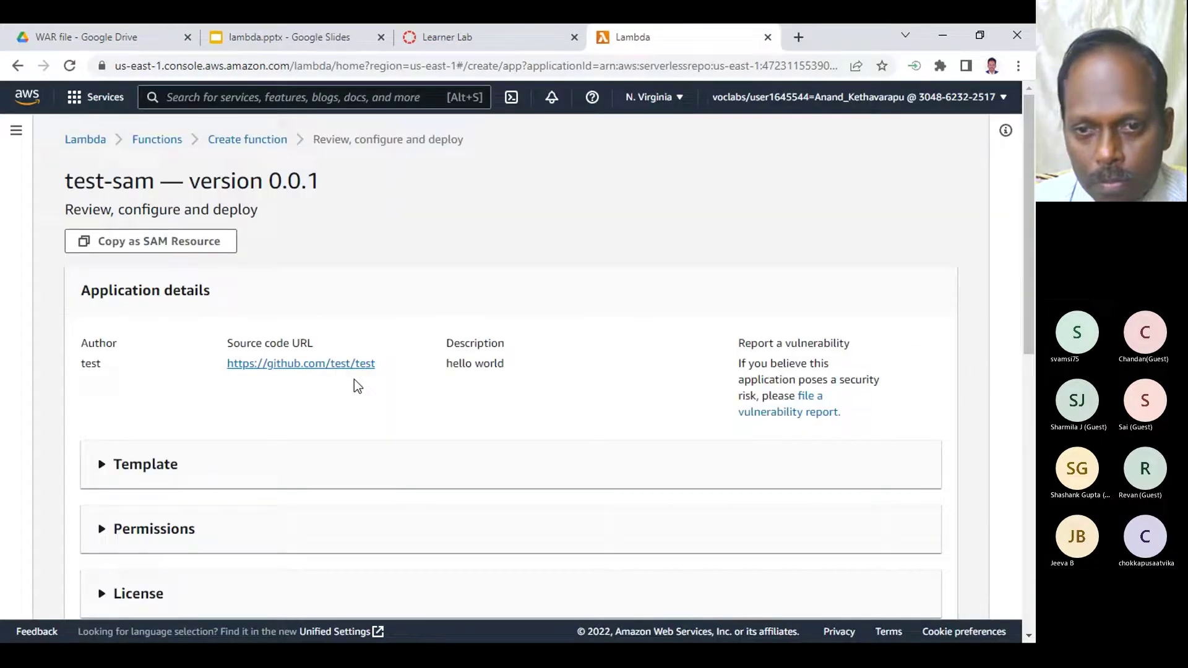
{"action": "left_click", "coordinate": [17, 66]}
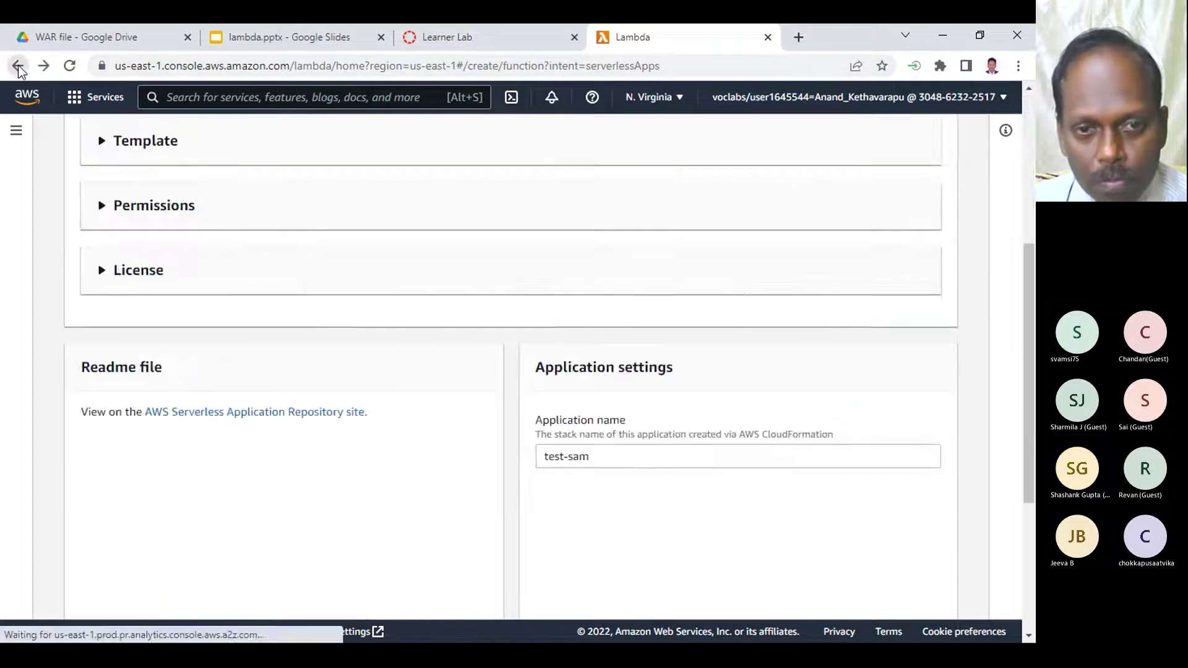
{"action": "left_click", "coordinate": [18, 65]}
- Search repository apps for 'hello' again and open the hello app's review page
{"action": "scroll", "coordinate": [410, 492], "scroll_direction": "down", "scroll_amount": 5}
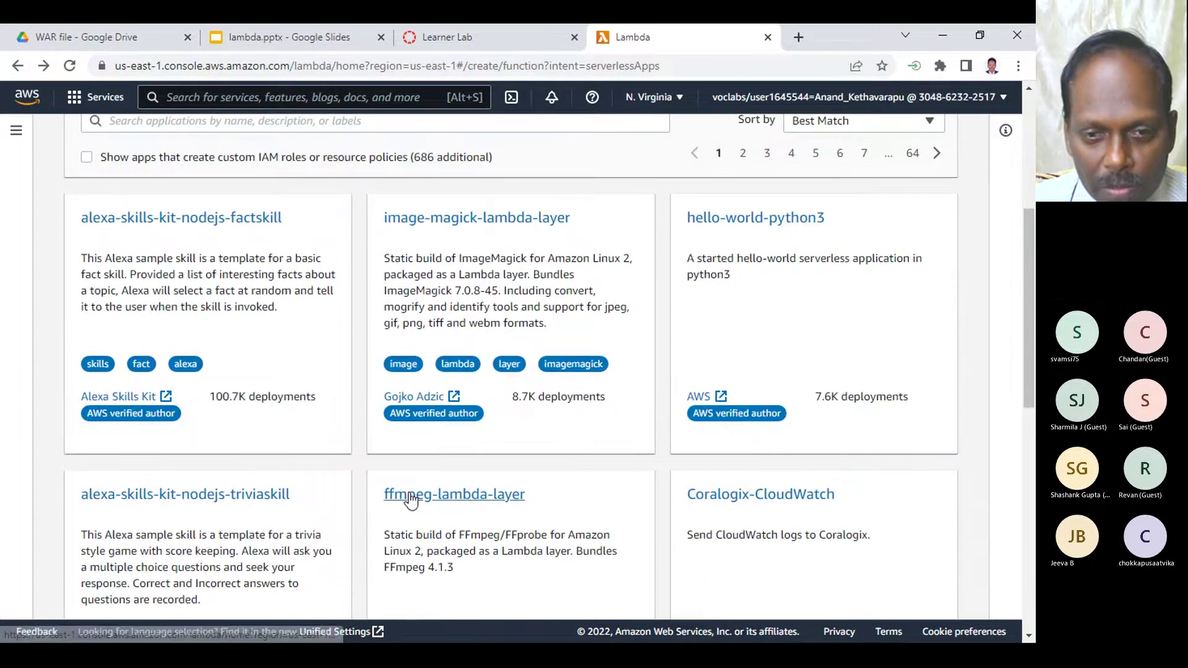
{"action": "scroll", "coordinate": [217, 366], "scroll_direction": "up", "scroll_amount": 5}
{"action": "left_click", "coordinate": [203, 444]}
{"action": "type", "text": "hello"}
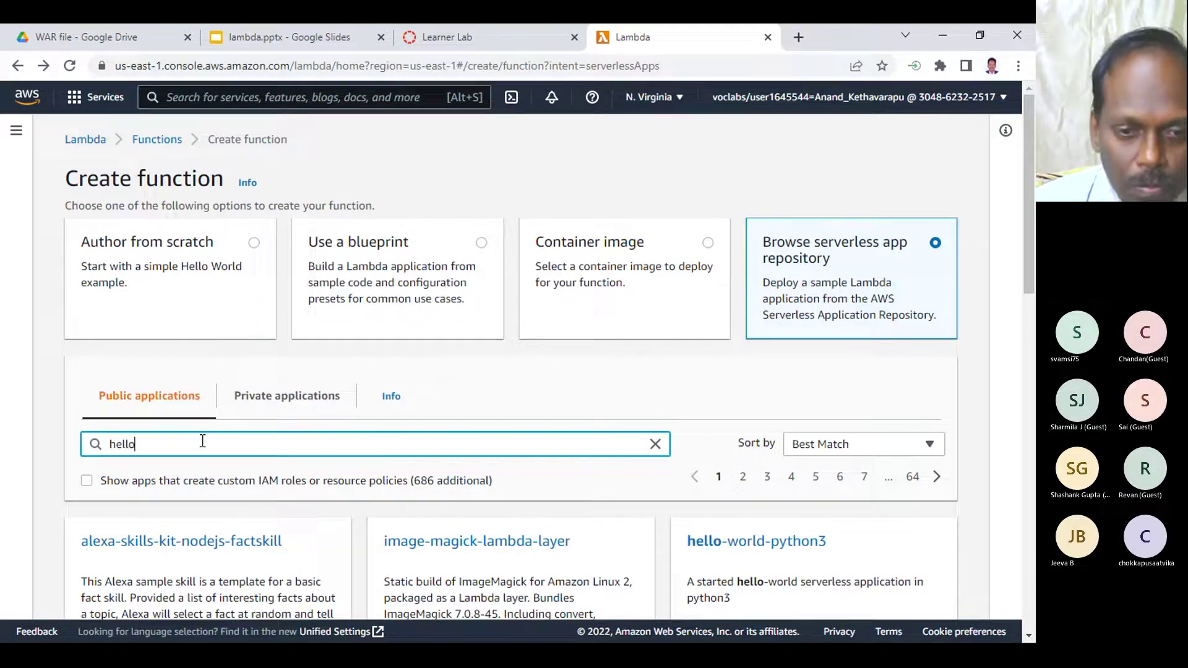
{"action": "scroll", "coordinate": [309, 501], "scroll_direction": "down", "scroll_amount": 3}
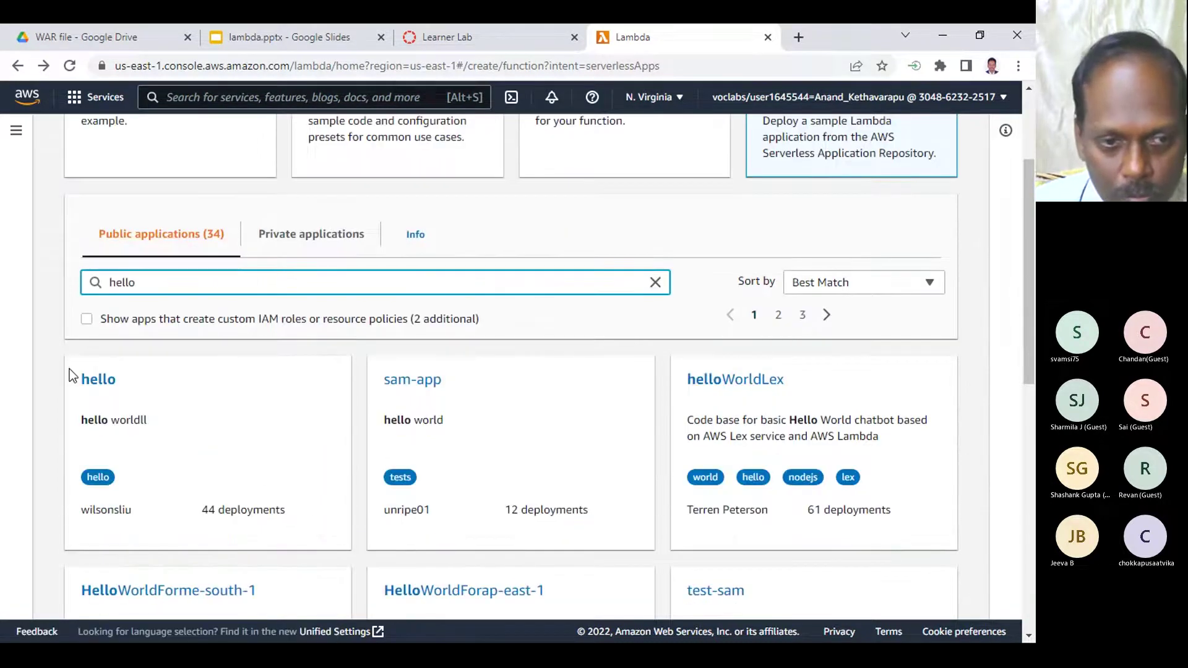
{"action": "left_click", "coordinate": [95, 377]}
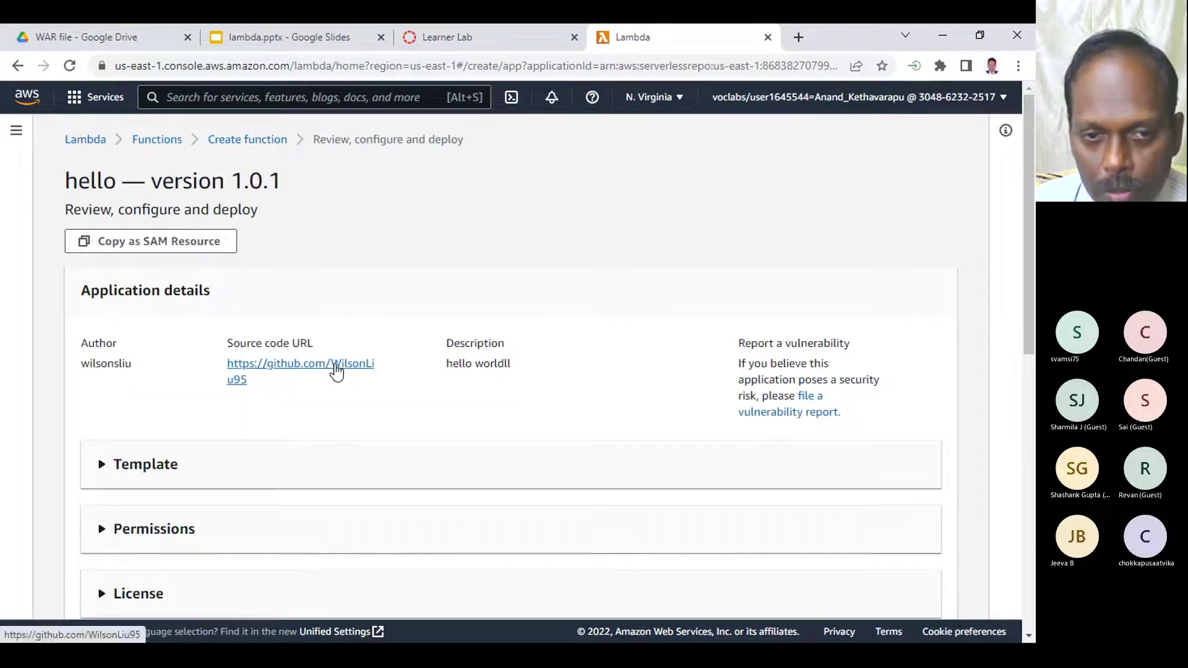
{"action": "left_click", "coordinate": [335, 366]}
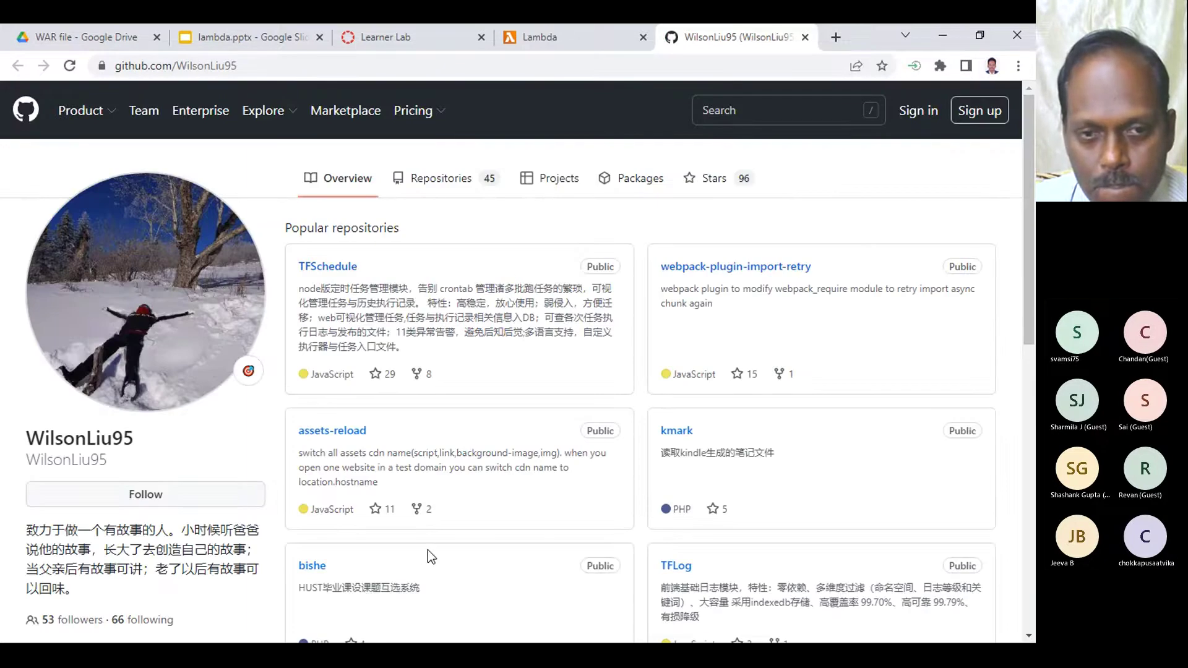
{"action": "scroll", "coordinate": [428, 550], "scroll_direction": "down", "scroll_amount": 3}
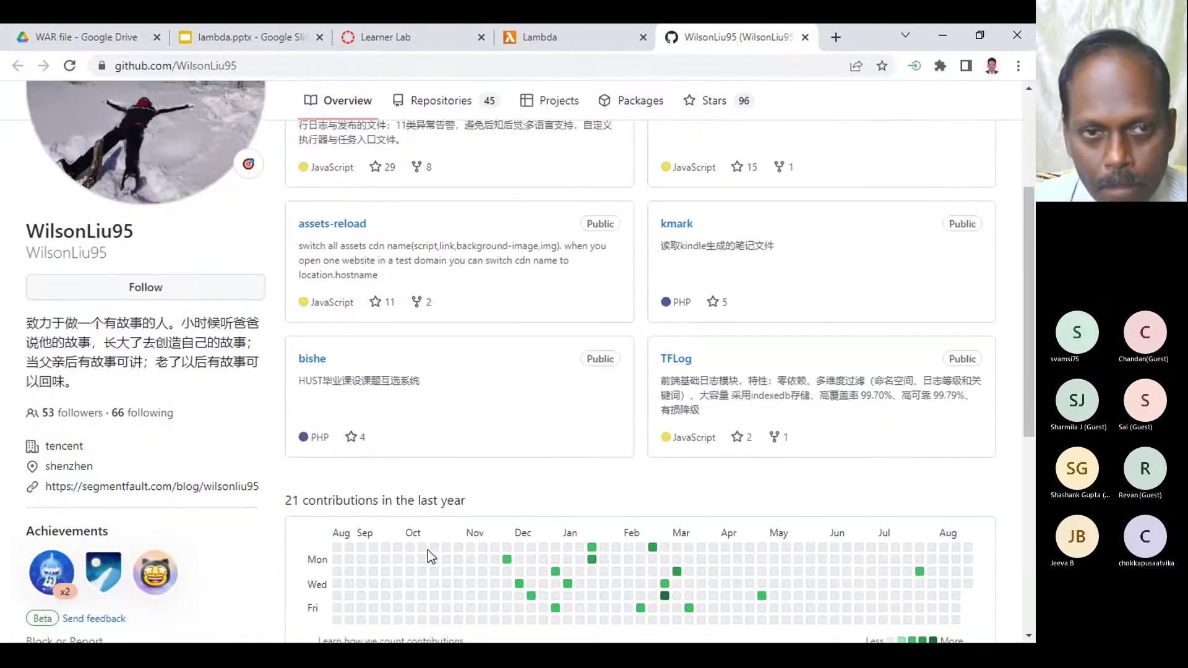
{"action": "scroll", "coordinate": [428, 550], "scroll_direction": "up", "scroll_amount": 3}
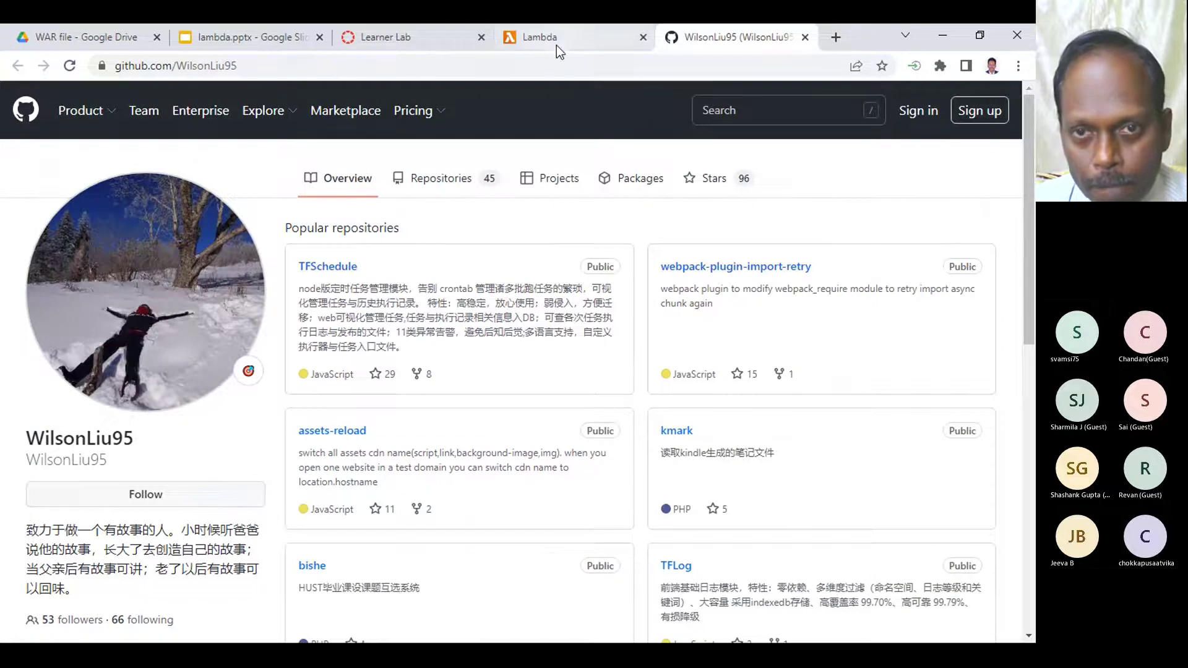
{"action": "left_click", "coordinate": [555, 42]}
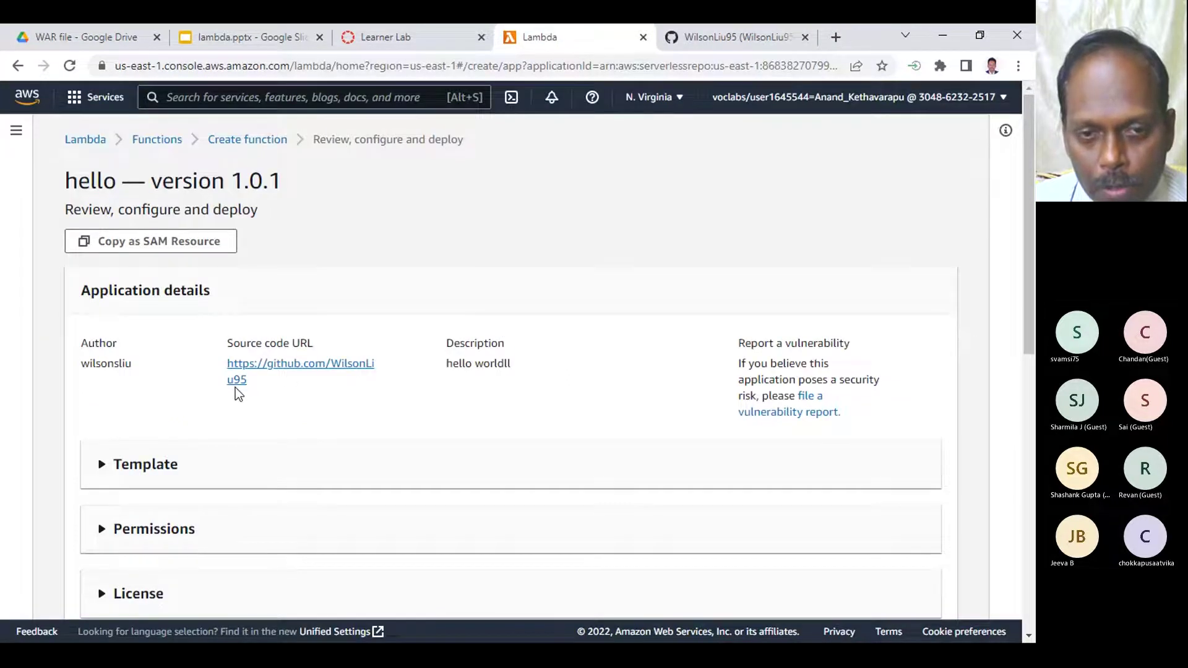
{"action": "left_click", "coordinate": [659, 45]}
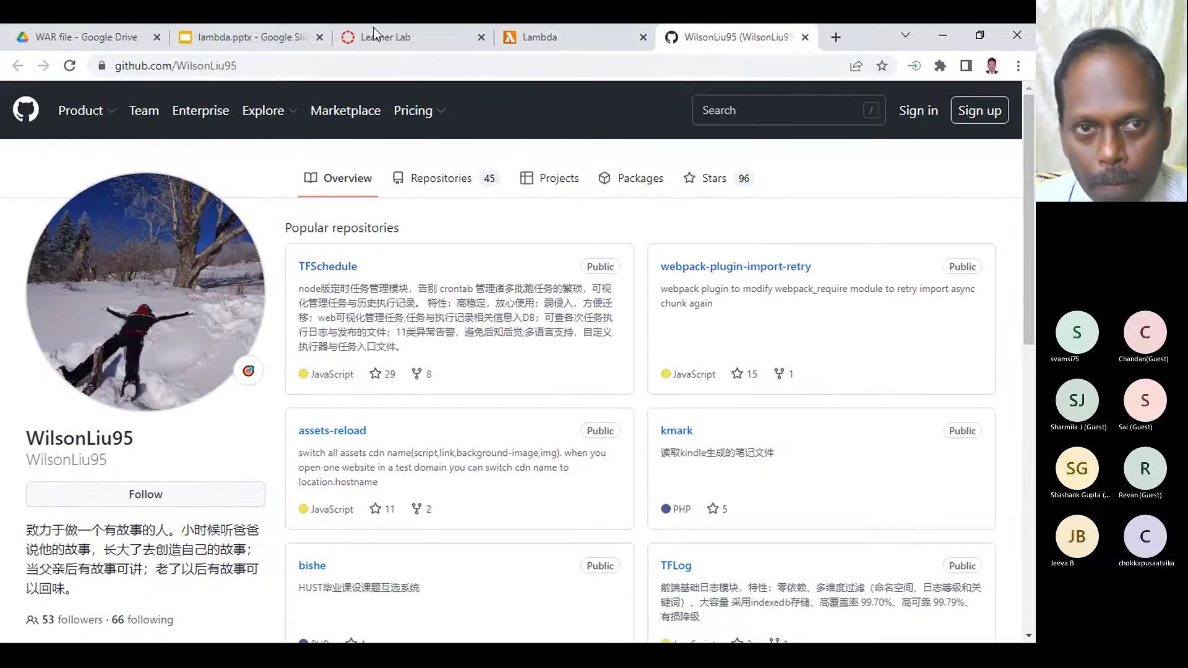
{"action": "left_click", "coordinate": [555, 33]}
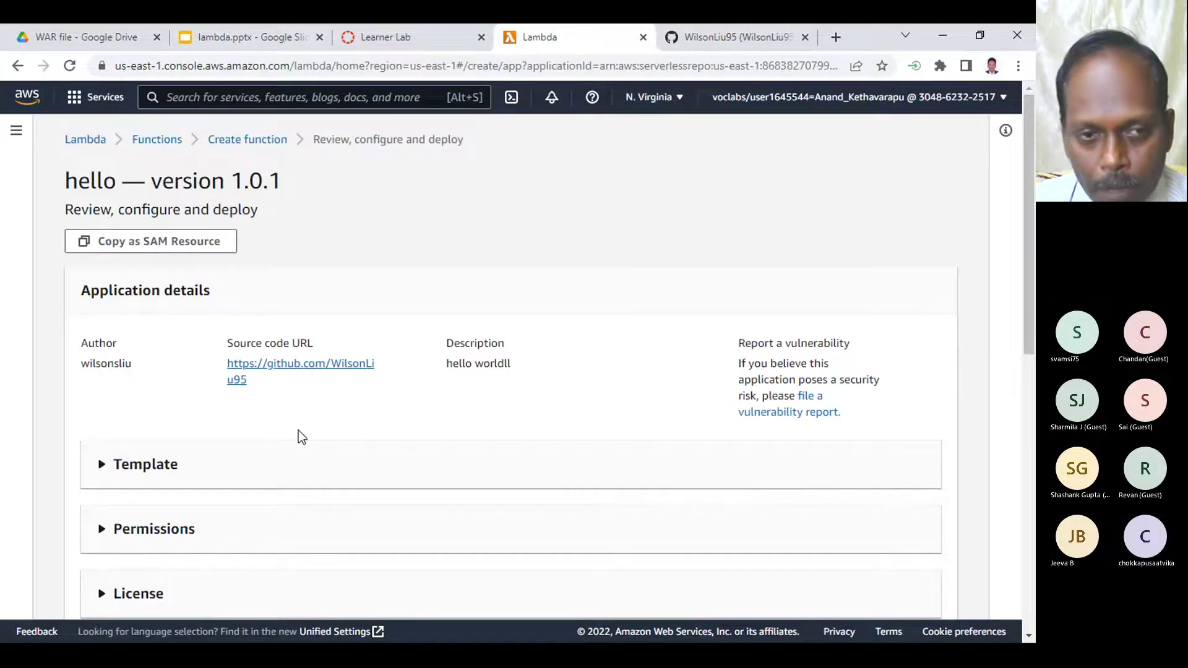
{"action": "scroll", "coordinate": [298, 433], "scroll_direction": "down", "scroll_amount": 3}
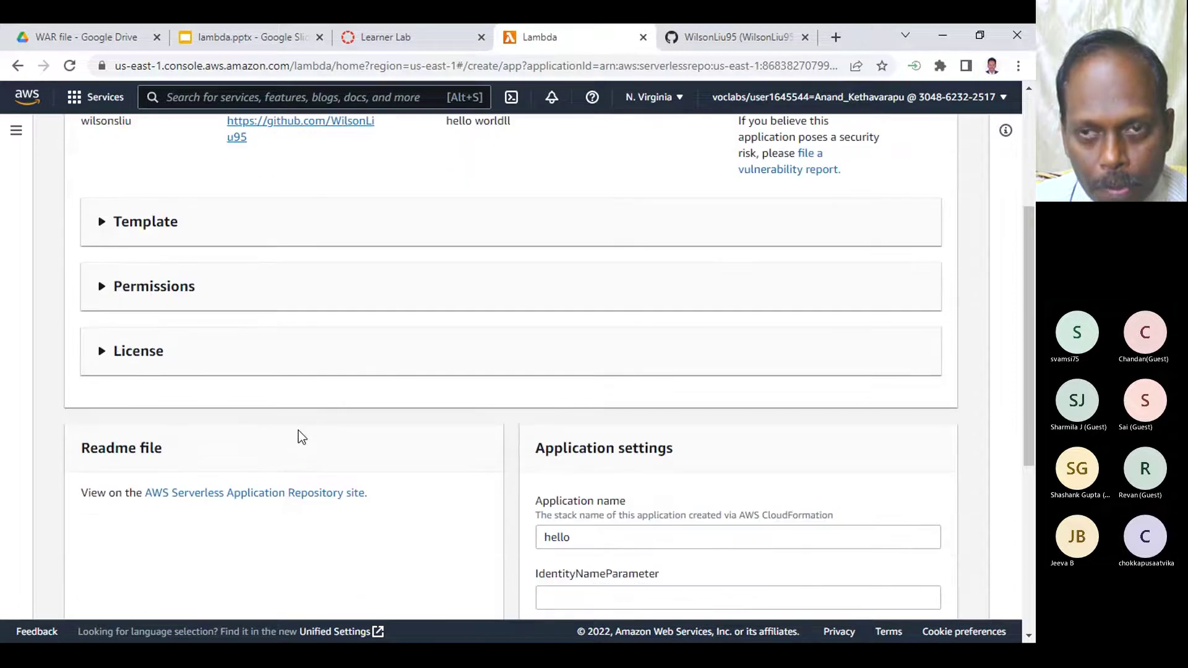
{"action": "scroll", "coordinate": [298, 430], "scroll_direction": "up", "scroll_amount": 5}
{"action": "left_click", "coordinate": [711, 26]}
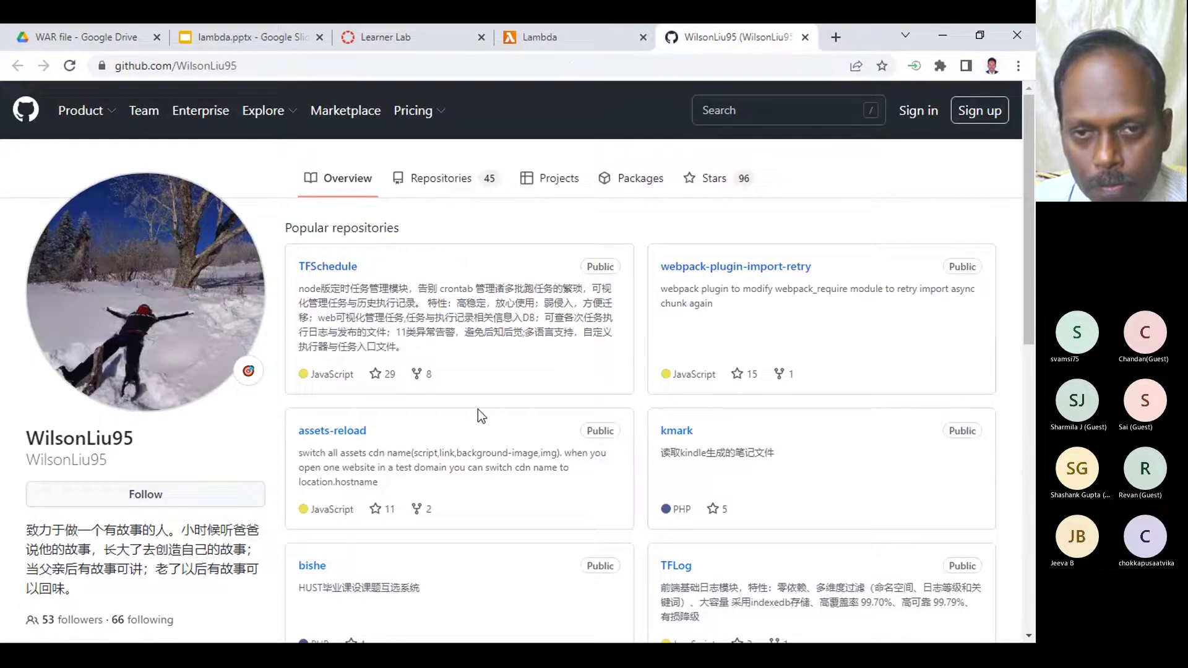
{"action": "left_click", "coordinate": [444, 179]}
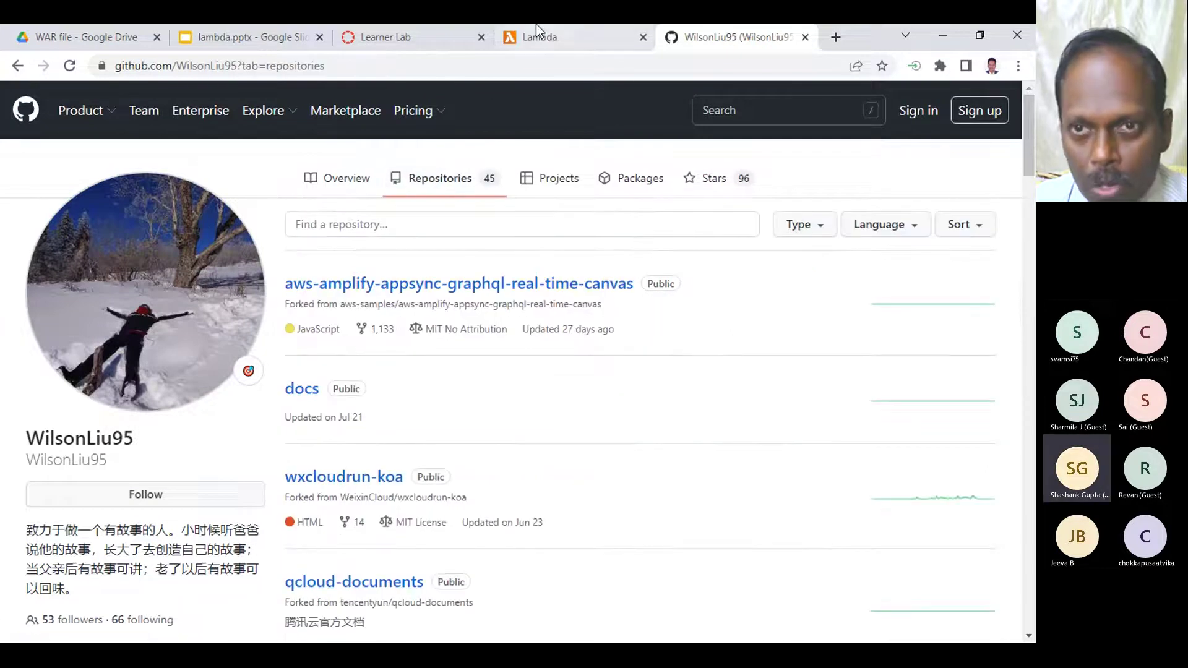
{"action": "left_click", "coordinate": [536, 26]}
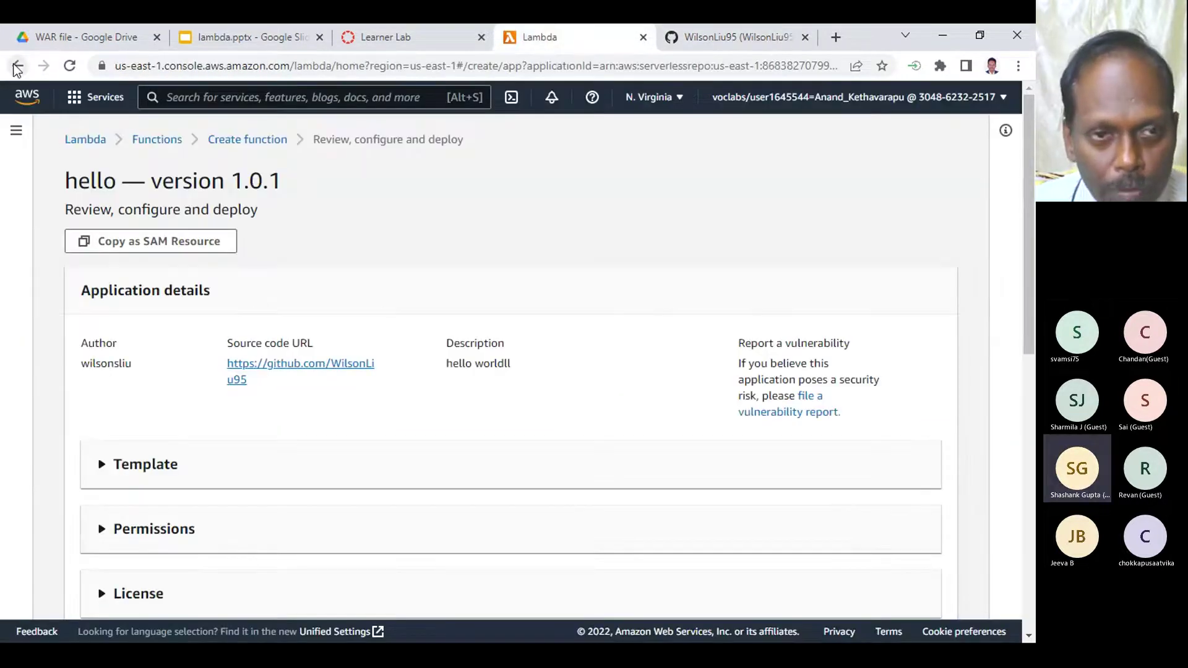
{"action": "left_click", "coordinate": [774, 38]}
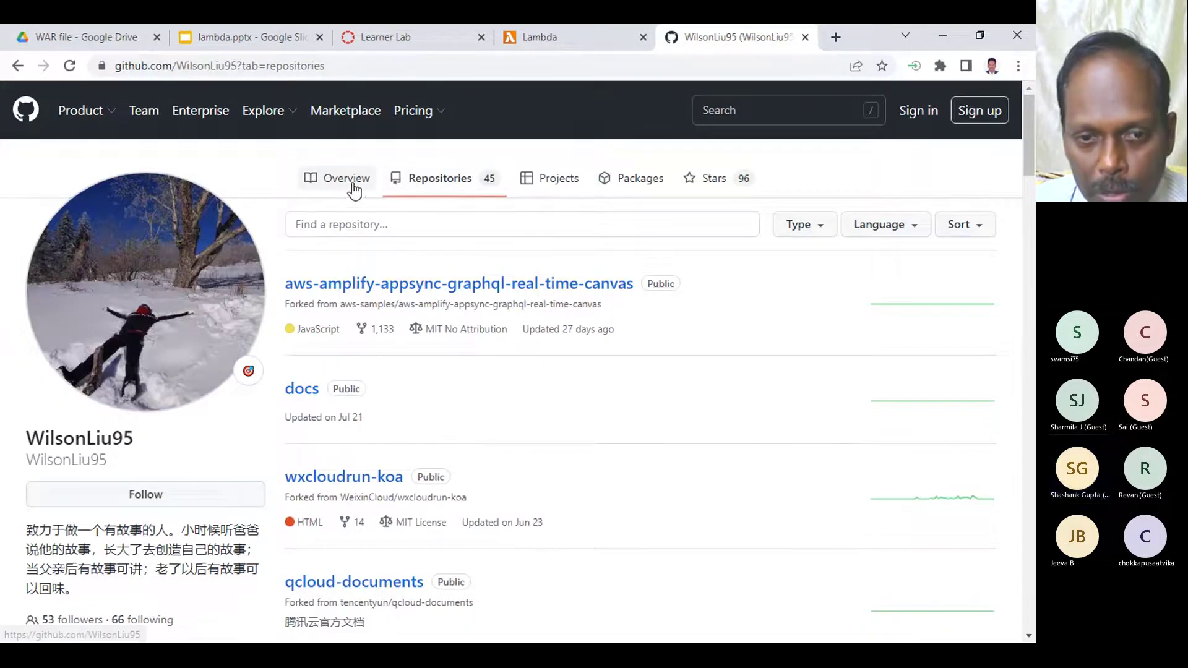
{"action": "scroll", "coordinate": [416, 419], "scroll_direction": "down", "scroll_amount": 6}
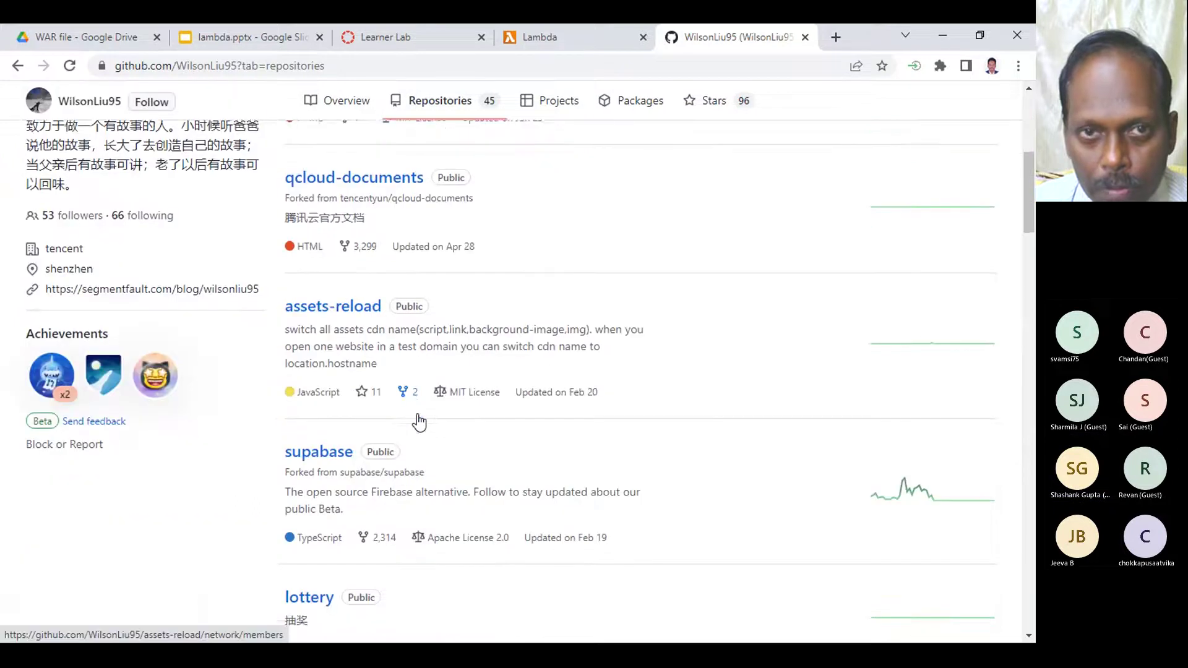
{"action": "scroll", "coordinate": [414, 418], "scroll_direction": "up", "scroll_amount": 6}
{"action": "left_click", "coordinate": [544, 34]}
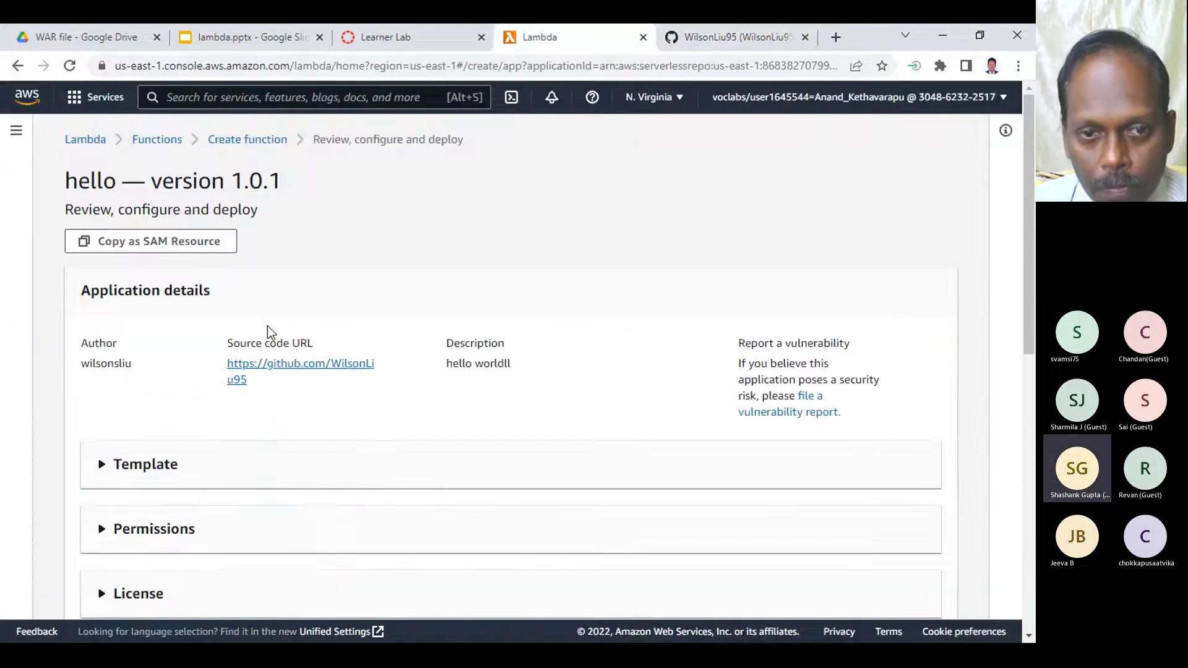
{"action": "left_click", "coordinate": [323, 361]}
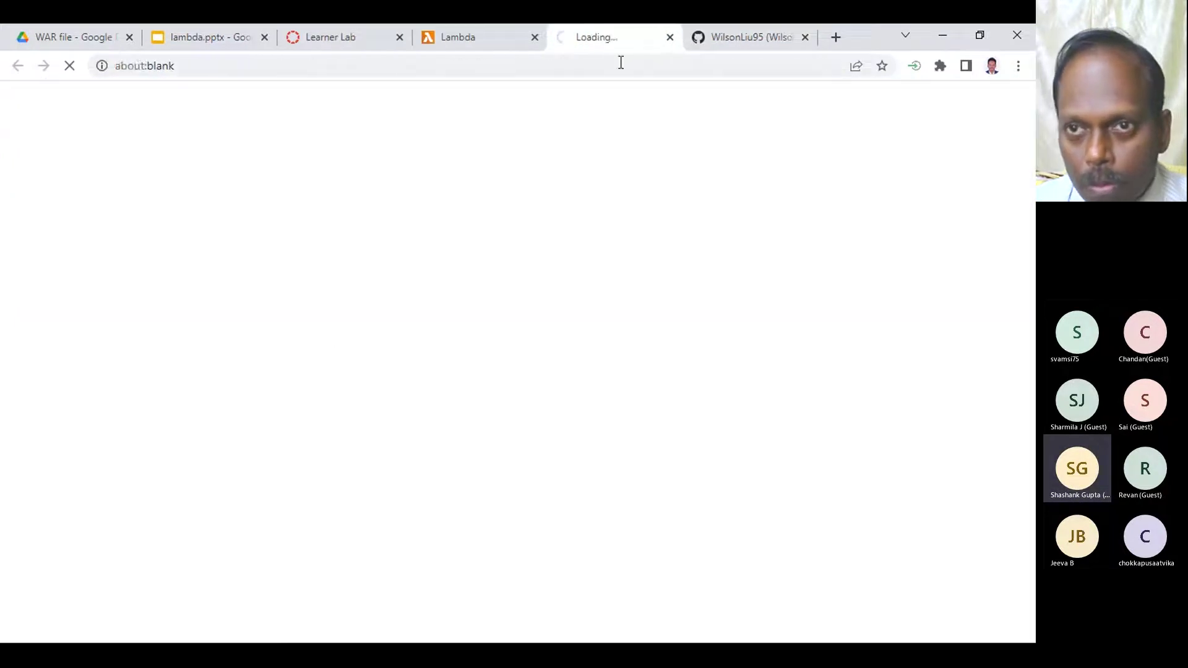
{"action": "left_click", "coordinate": [786, 36]}
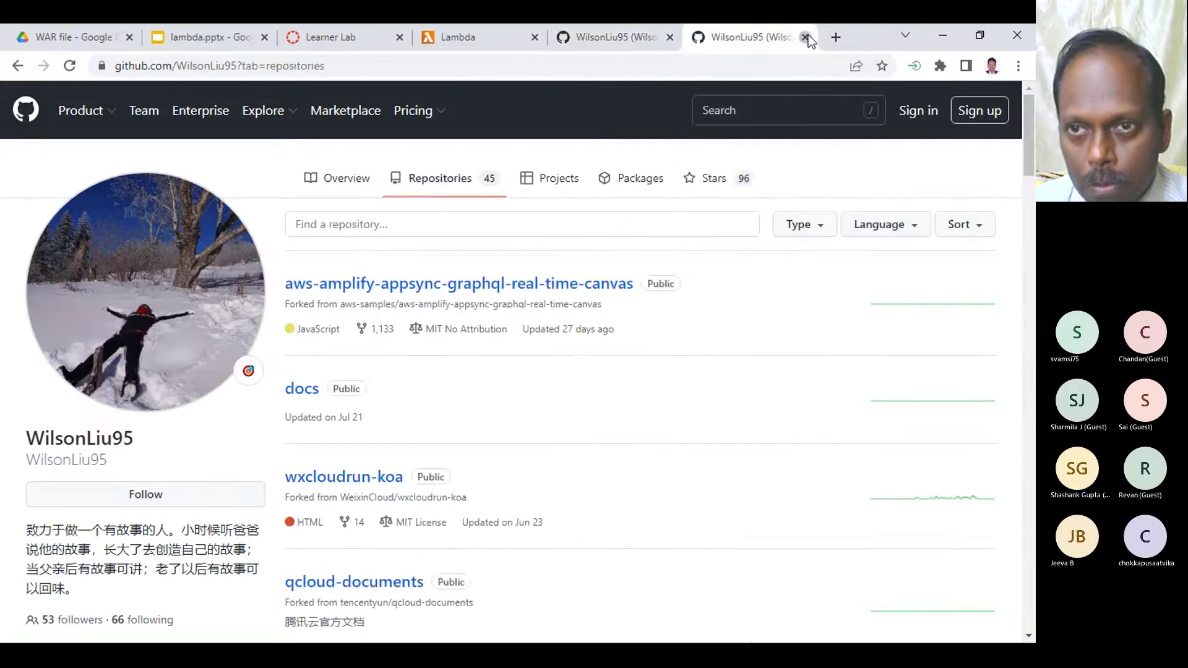
{"action": "left_click", "coordinate": [805, 37]}
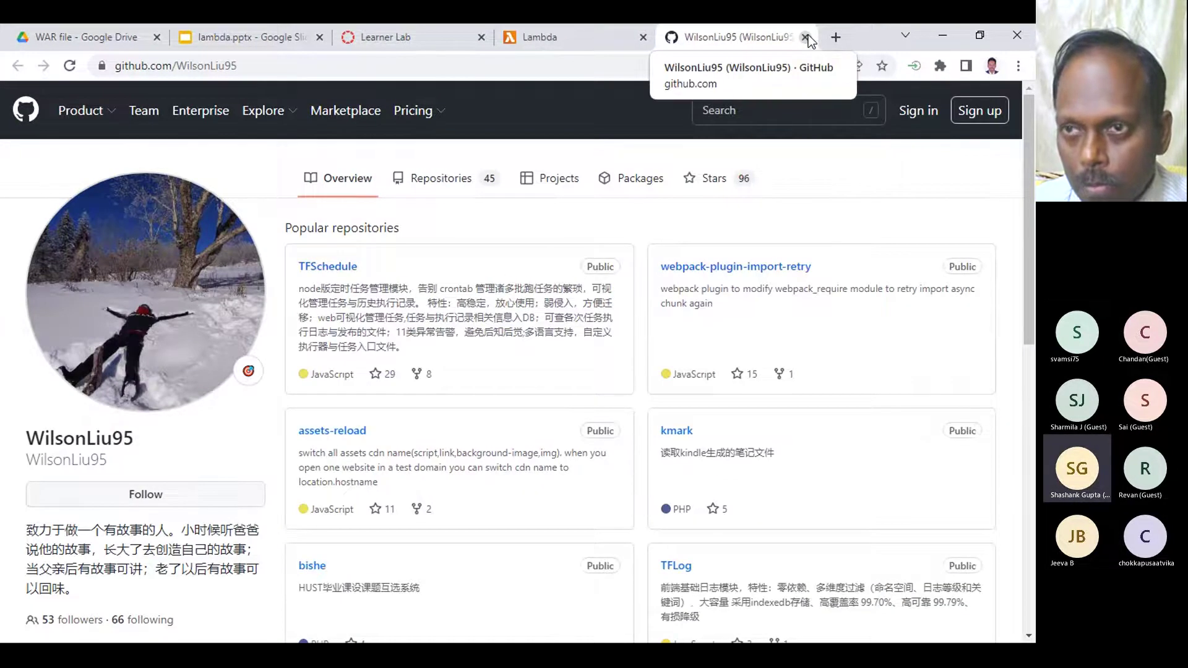
{"action": "left_click", "coordinate": [805, 38]}
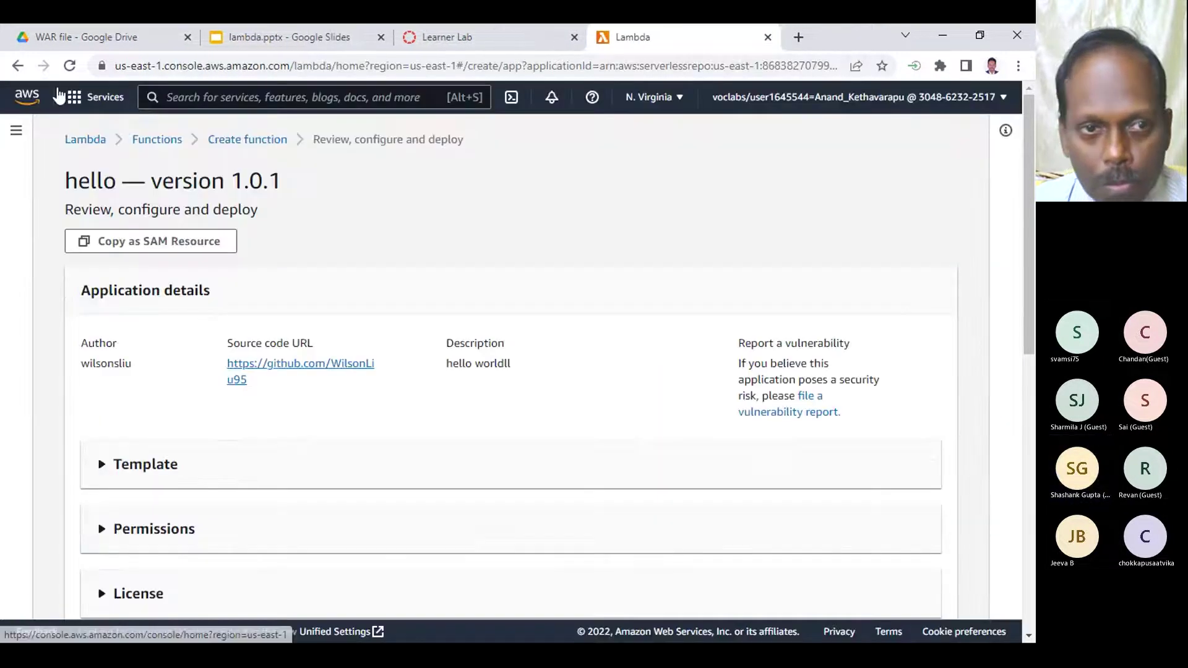
- Go back, search repository apps for 'hello', and open HelloWorldForme-south-1's details
{"action": "left_click", "coordinate": [16, 65]}
{"action": "scroll", "coordinate": [384, 496], "scroll_direction": "down", "scroll_amount": 4}
{"action": "scroll", "coordinate": [232, 353], "scroll_direction": "up", "scroll_amount": 4}
{"action": "left_click", "coordinate": [149, 444]}
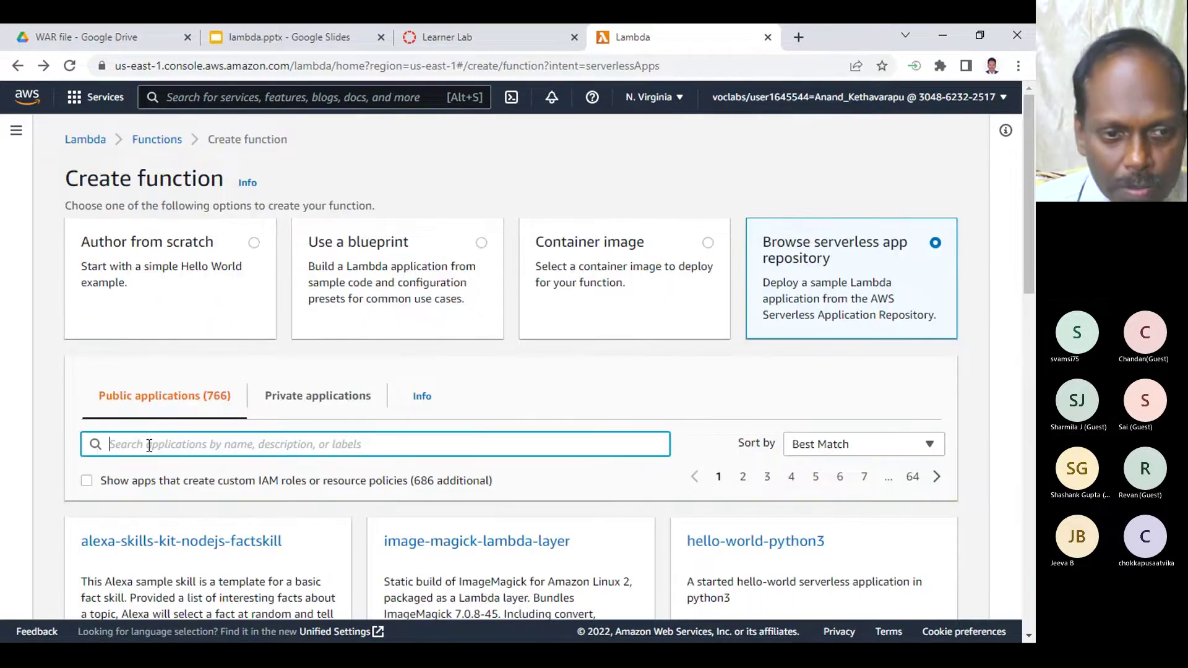
{"action": "type", "text": "hello"}
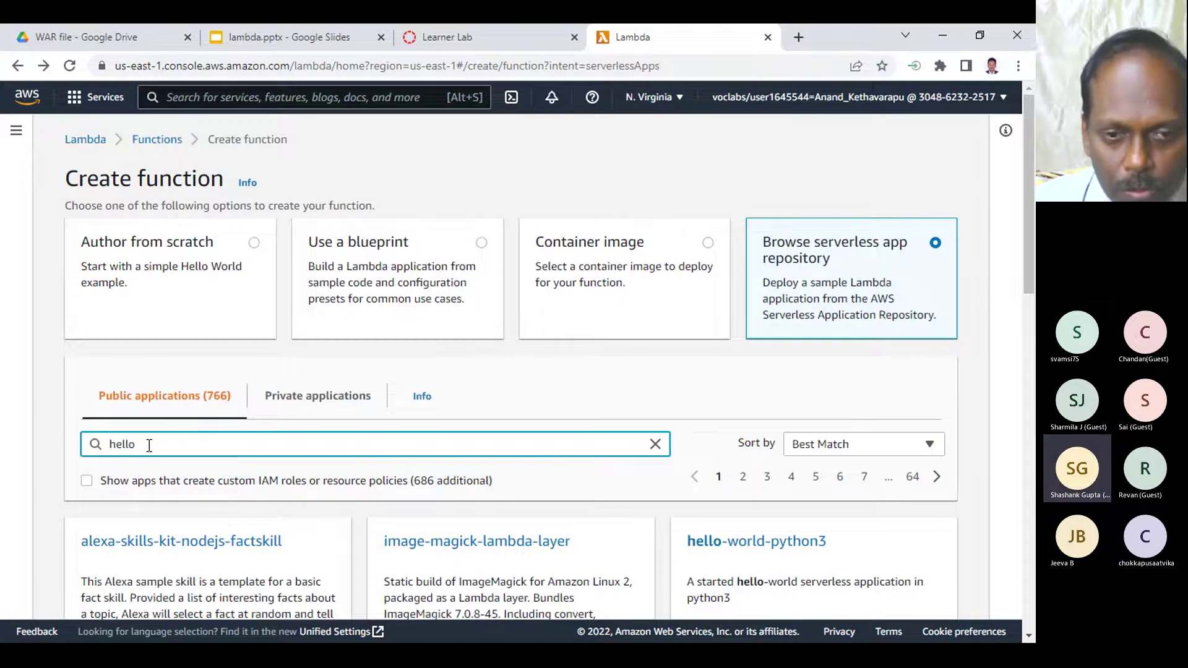
{"action": "scroll", "coordinate": [480, 460], "scroll_direction": "down", "scroll_amount": 3}
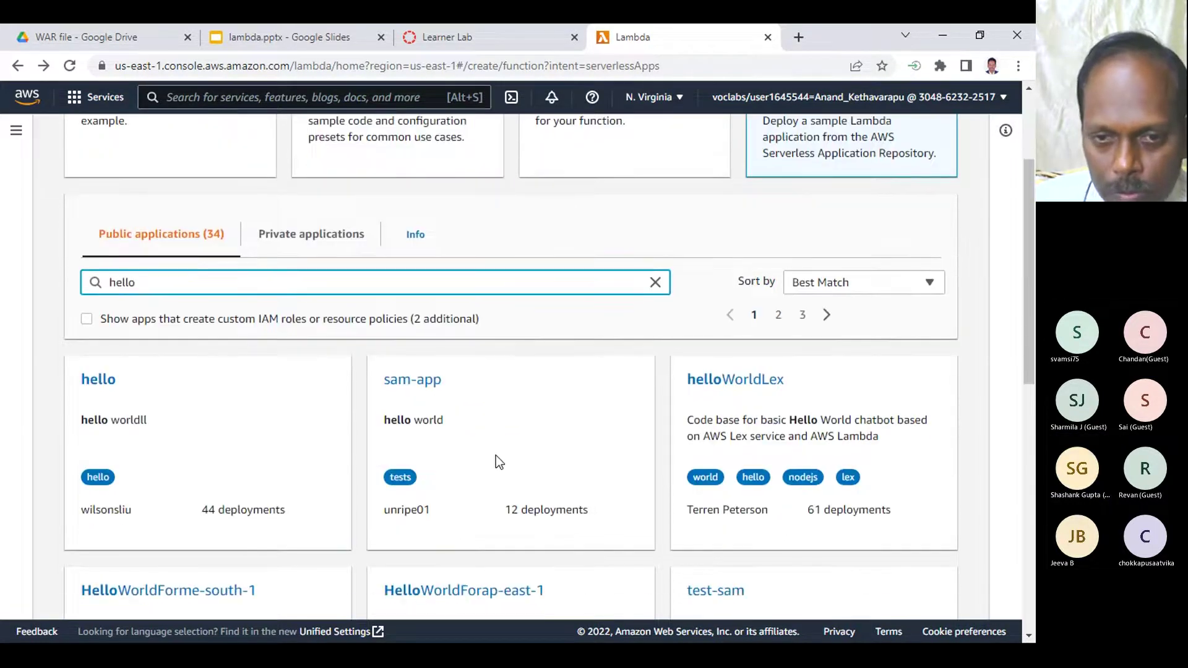
{"action": "scroll", "coordinate": [518, 434], "scroll_direction": "down", "scroll_amount": 3}
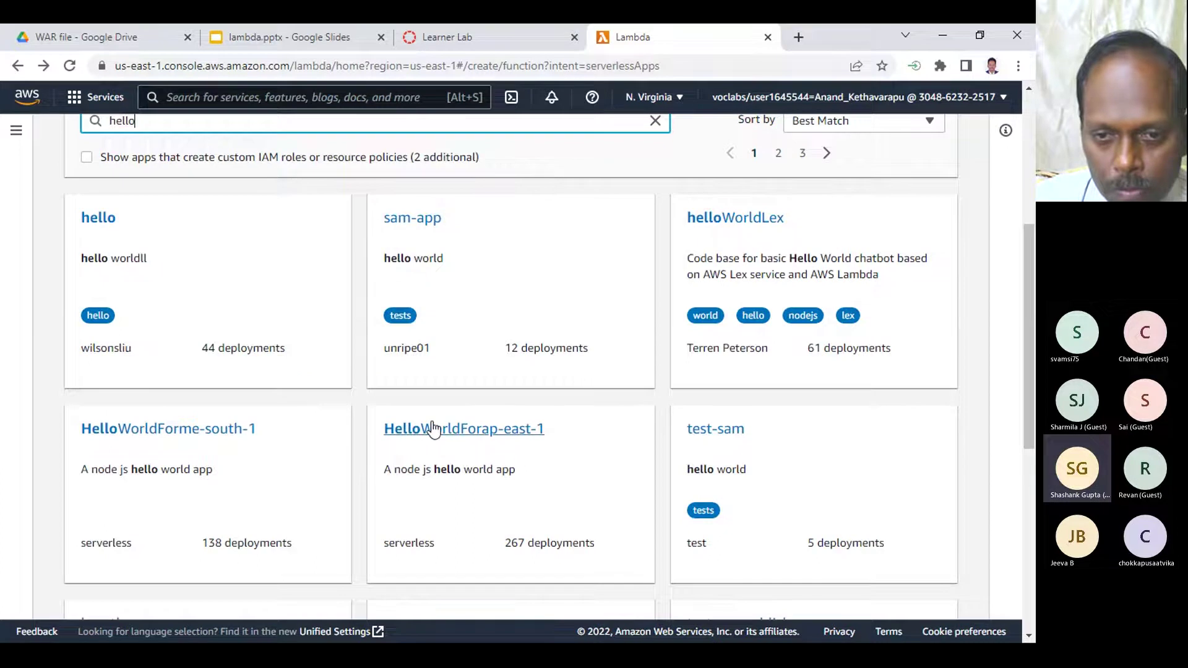
{"action": "left_click", "coordinate": [234, 434]}
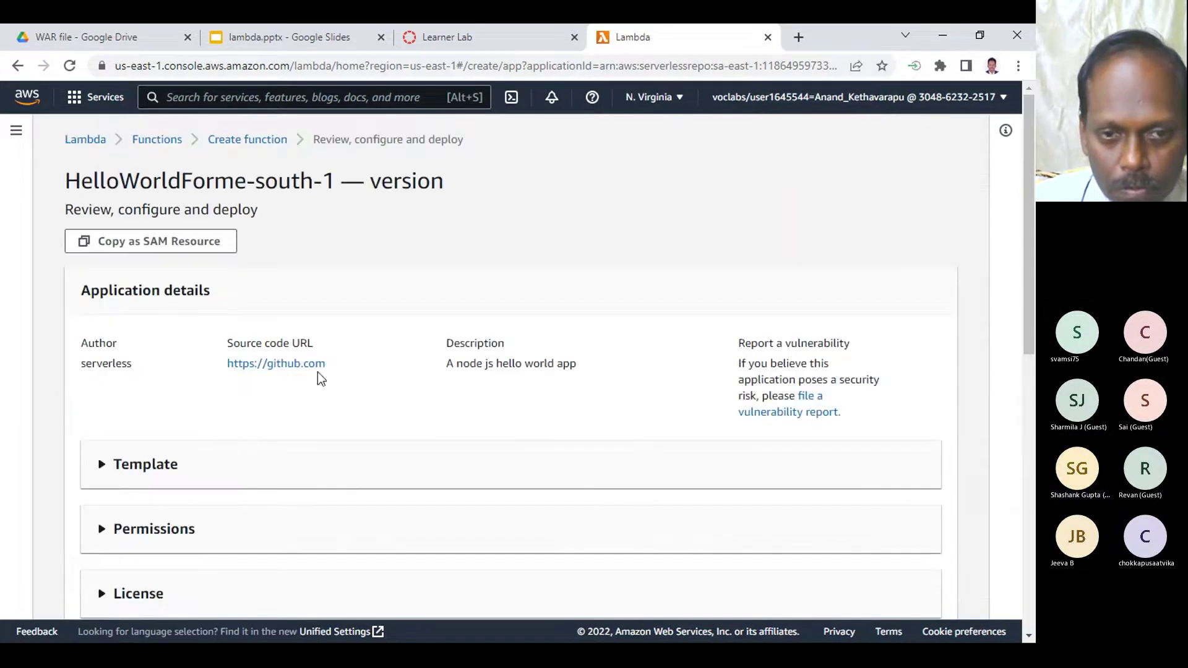
- Go back, search 'hello' once more, and open the my-app review page
{"action": "left_click", "coordinate": [17, 60]}
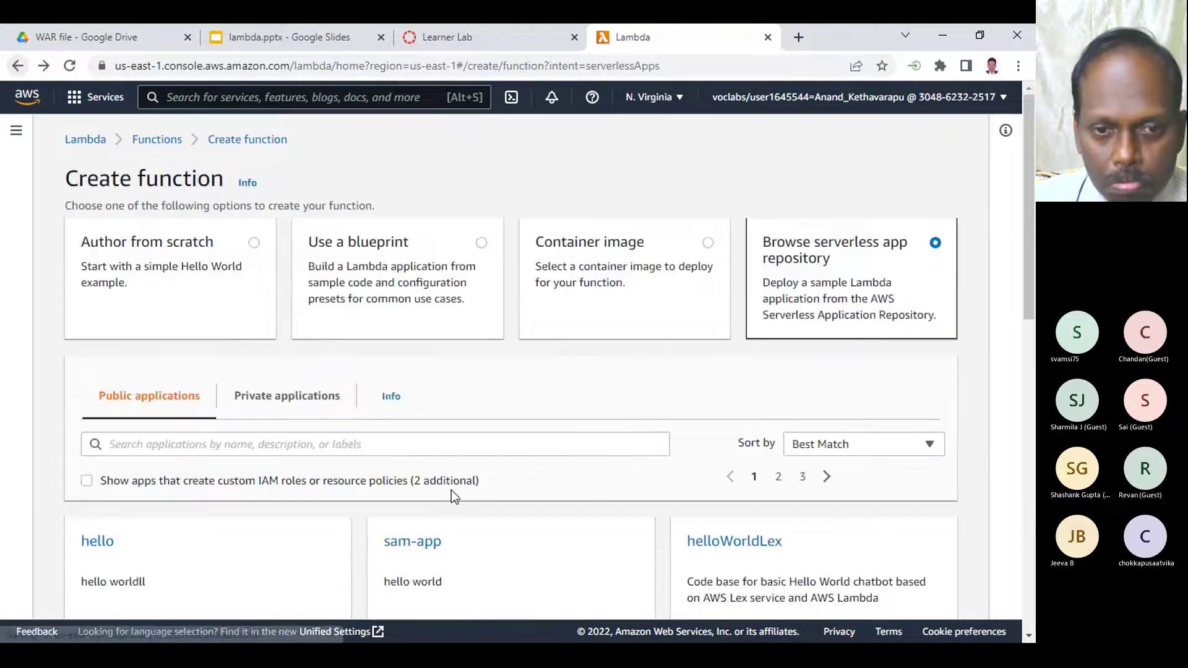
{"action": "left_click", "coordinate": [175, 447]}
{"action": "type", "text": "hello"}
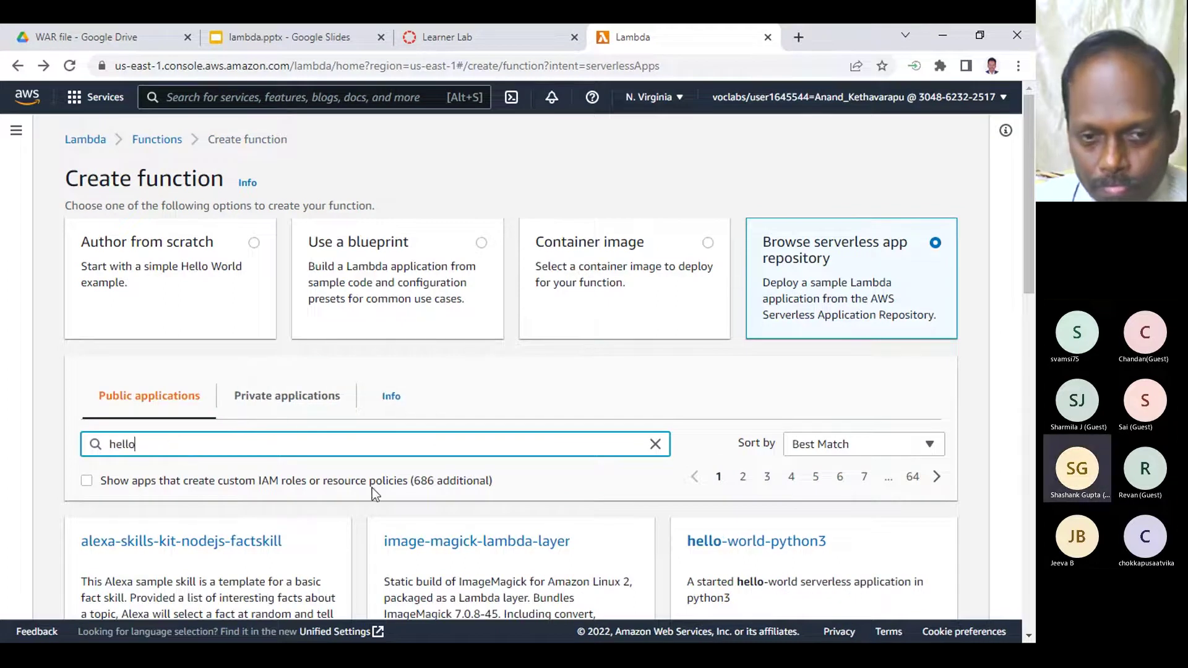
{"action": "scroll", "coordinate": [375, 490], "scroll_direction": "down", "scroll_amount": 9}
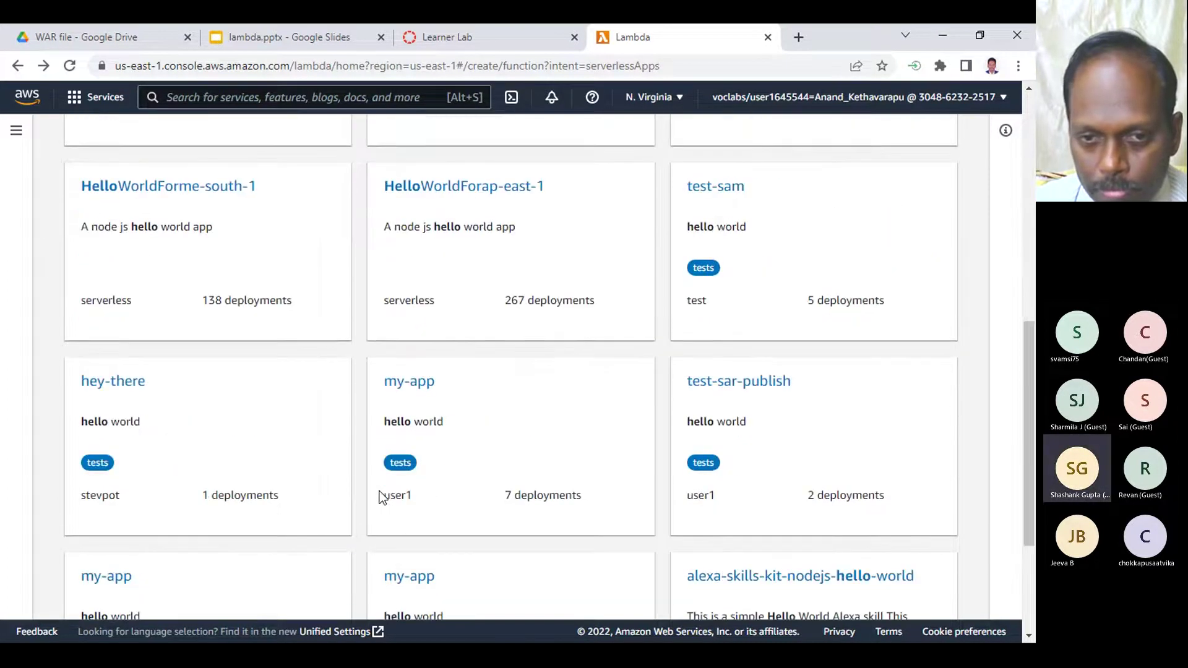
{"action": "left_click", "coordinate": [407, 384]}
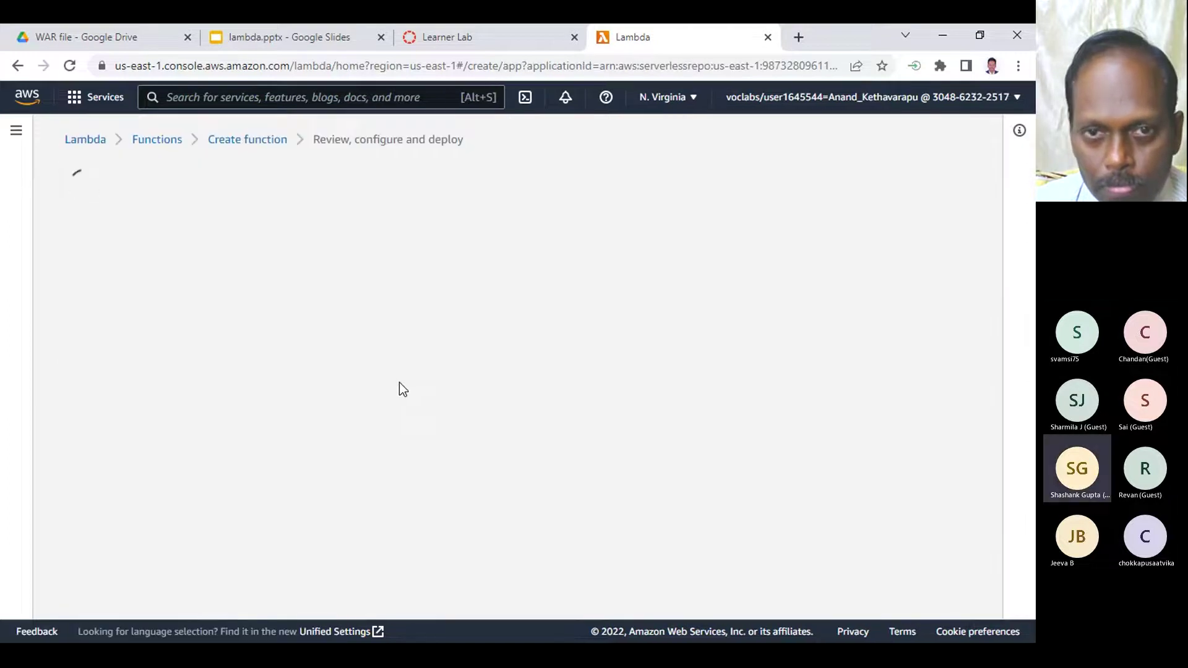
- Open the app's GitHub repository and view python/hello-world-python3/lambda_function.py
{"action": "left_click", "coordinate": [287, 402]}
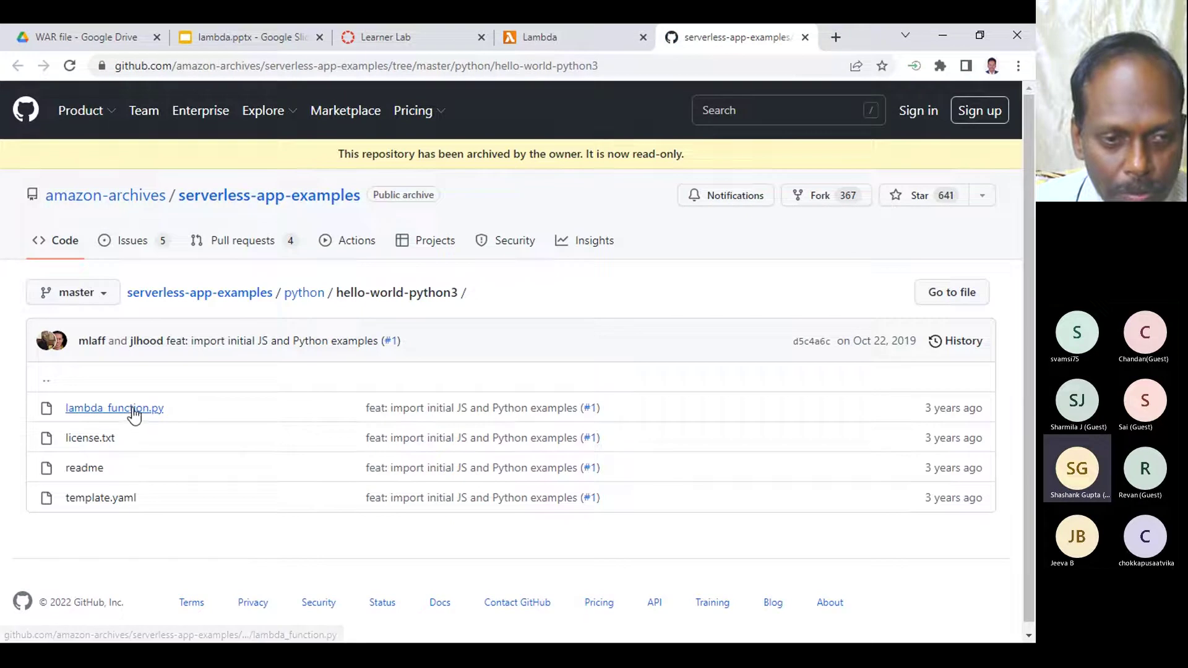
{"action": "left_click", "coordinate": [132, 411]}
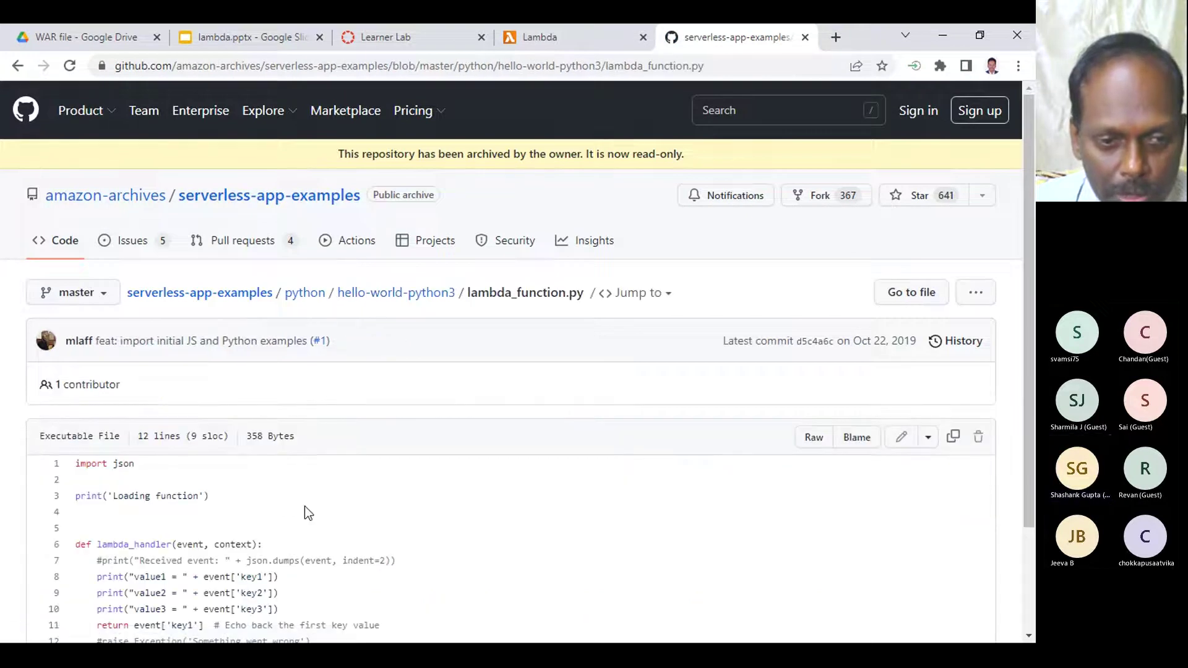
{"action": "scroll", "coordinate": [285, 495], "scroll_direction": "down", "scroll_amount": 2}
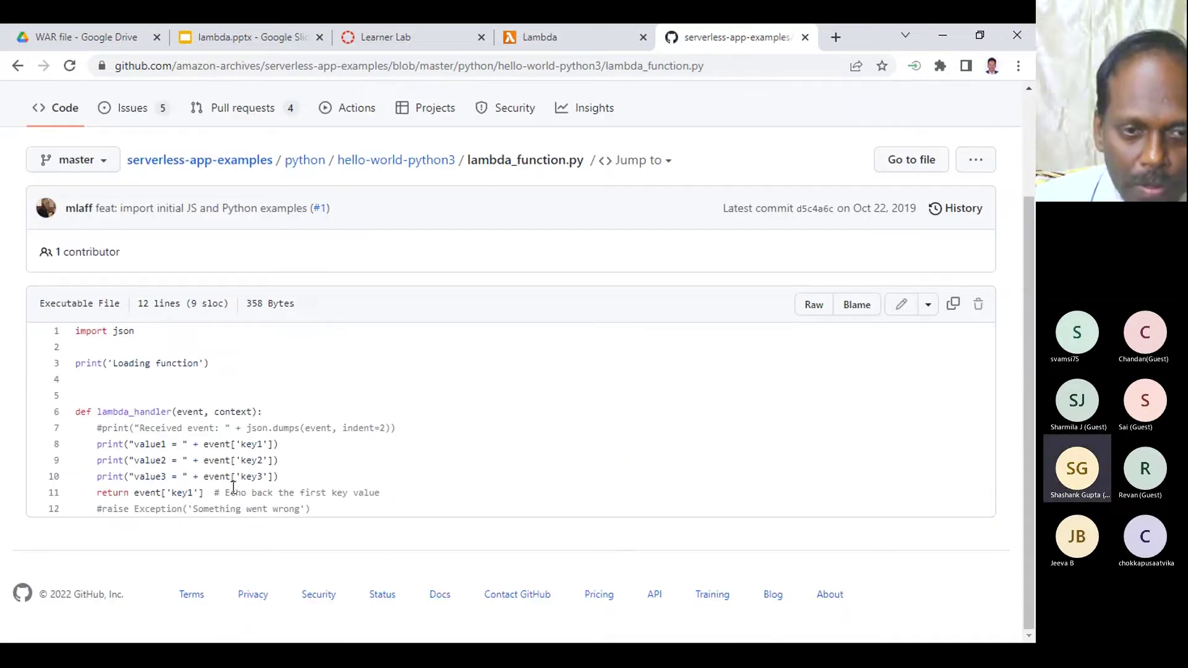
{"action": "scroll", "coordinate": [241, 458], "scroll_direction": "up", "scroll_amount": 2}
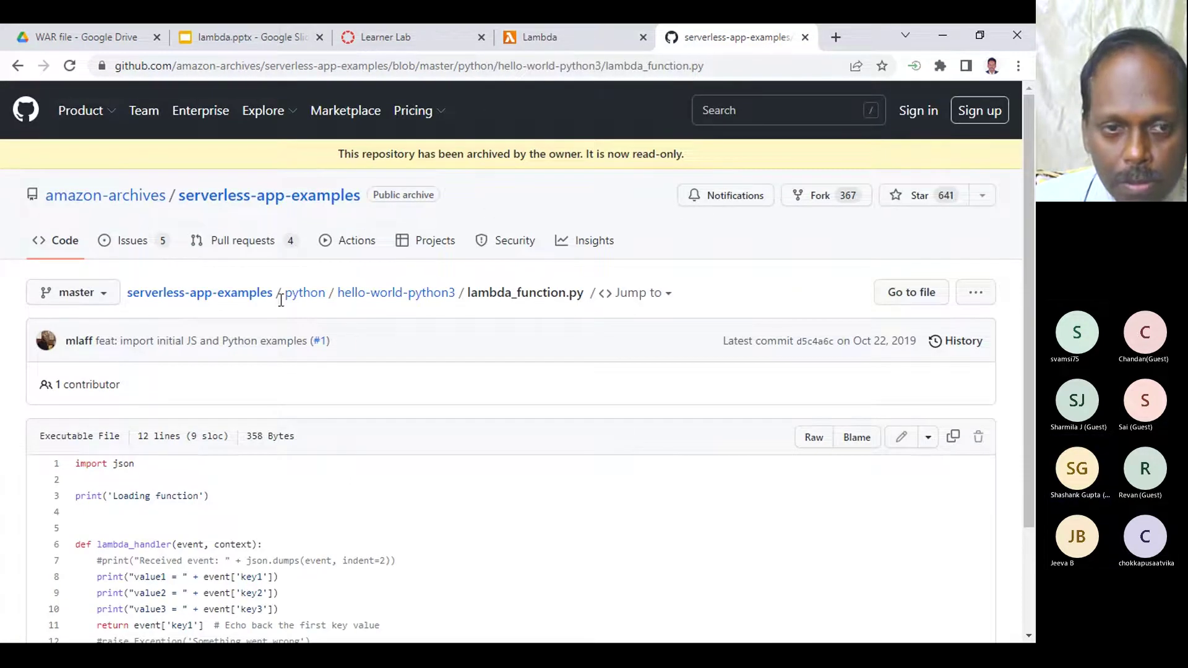
- Back on the Lambda tab, keep application name my-app and deploy my-app version 0.0.1
{"action": "left_click", "coordinate": [570, 31]}
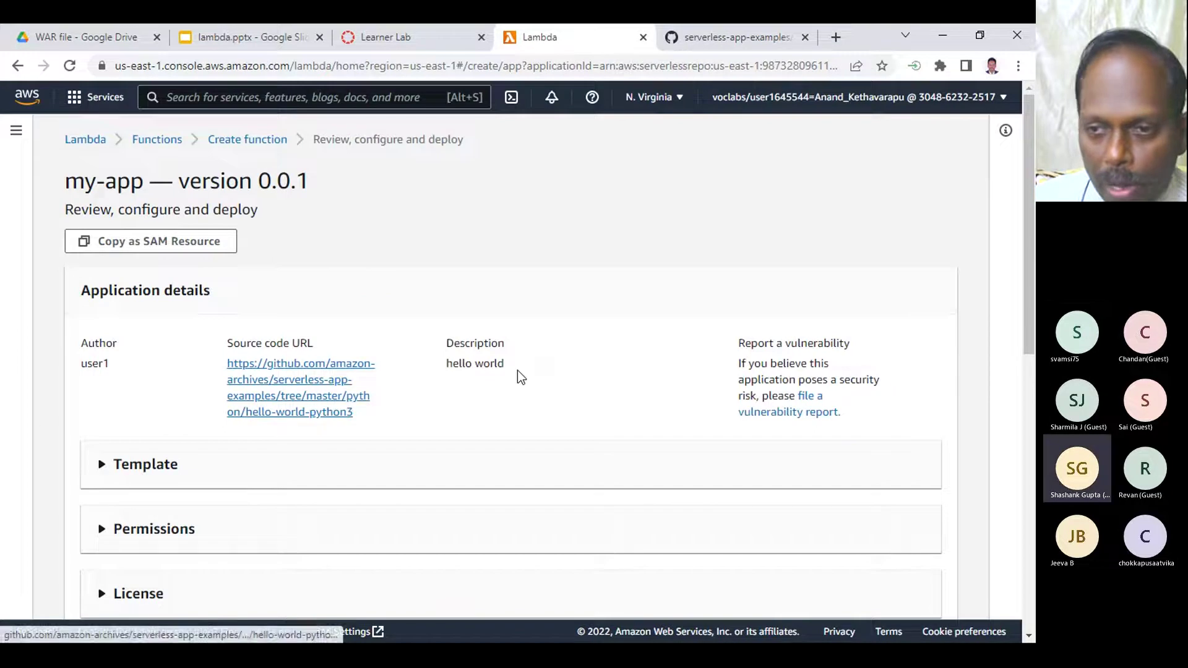
{"action": "scroll", "coordinate": [517, 371], "scroll_direction": "down", "scroll_amount": 10}
{"action": "scroll", "coordinate": [548, 311], "scroll_direction": "up", "scroll_amount": 3}
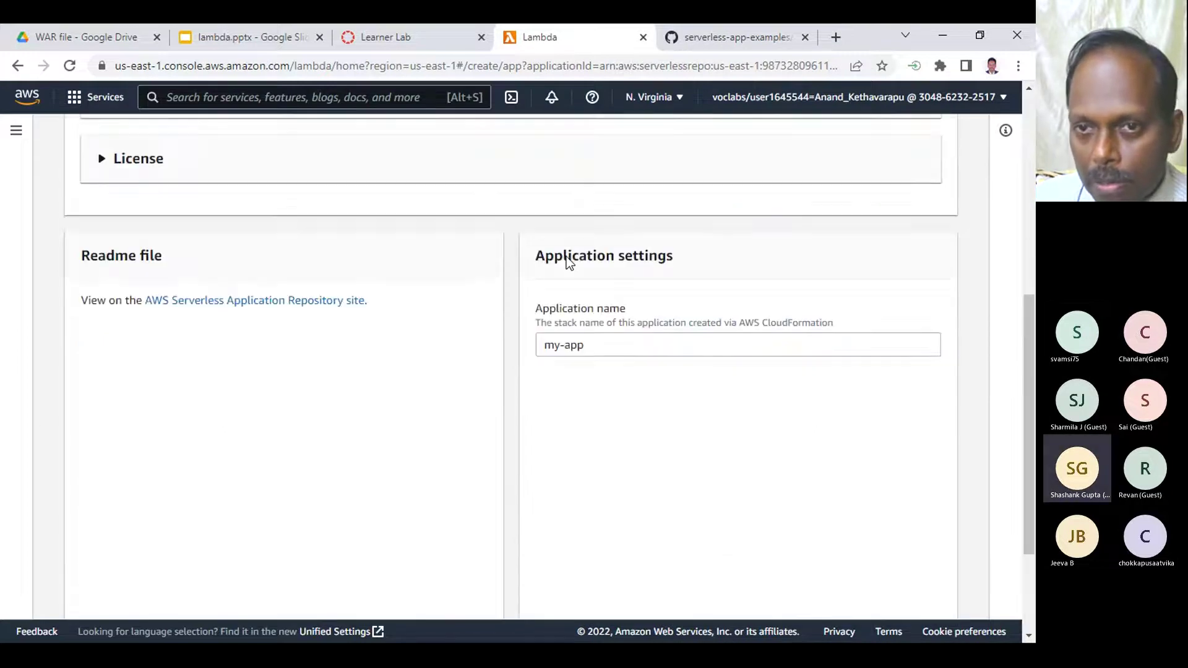
{"action": "scroll", "coordinate": [585, 390], "scroll_direction": "down", "scroll_amount": 3}
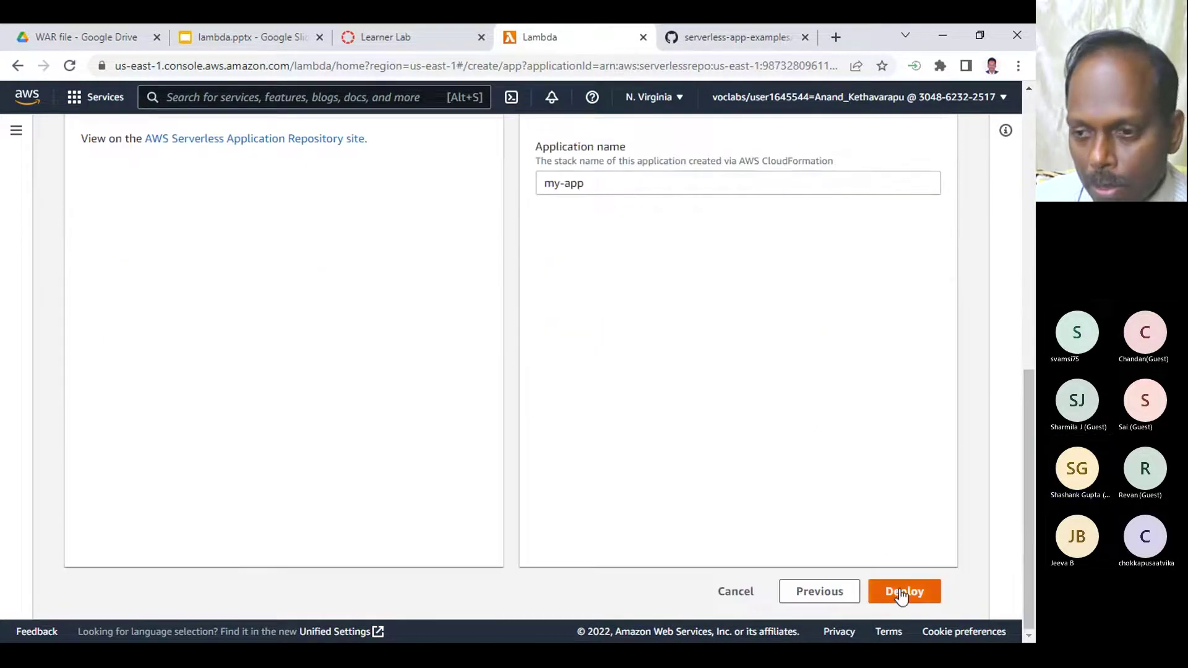
{"action": "left_click", "coordinate": [902, 592]}
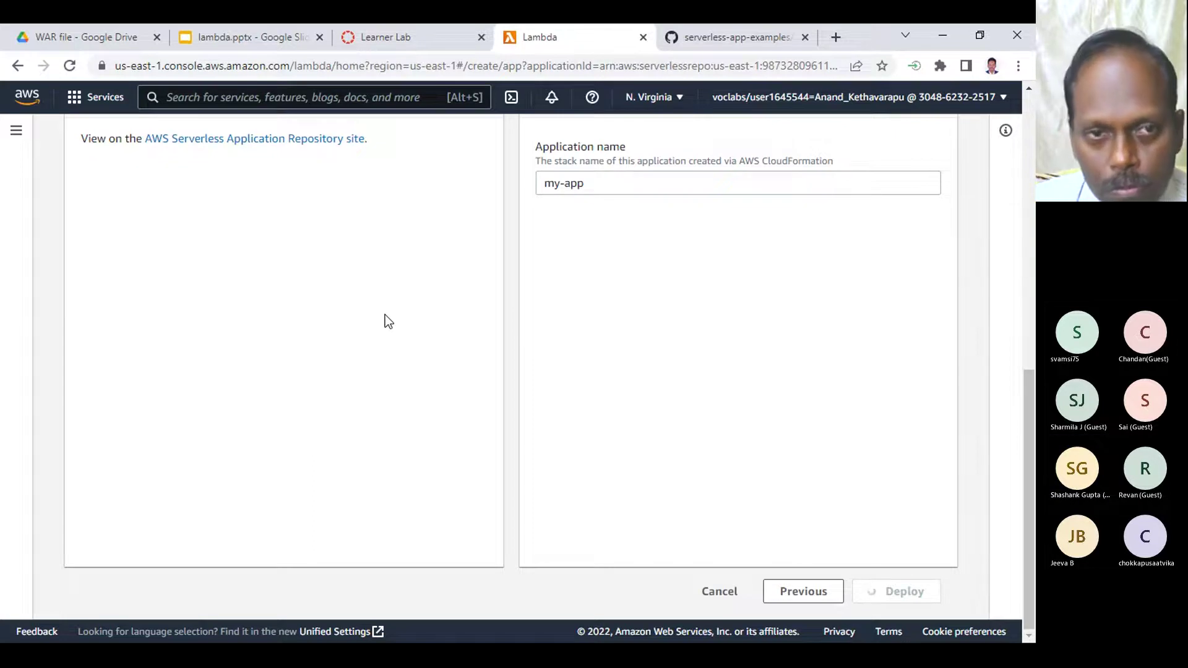
- Glance at the lambda_function.py source tab, then return to the Lambda application page
{"action": "left_click", "coordinate": [722, 37]}
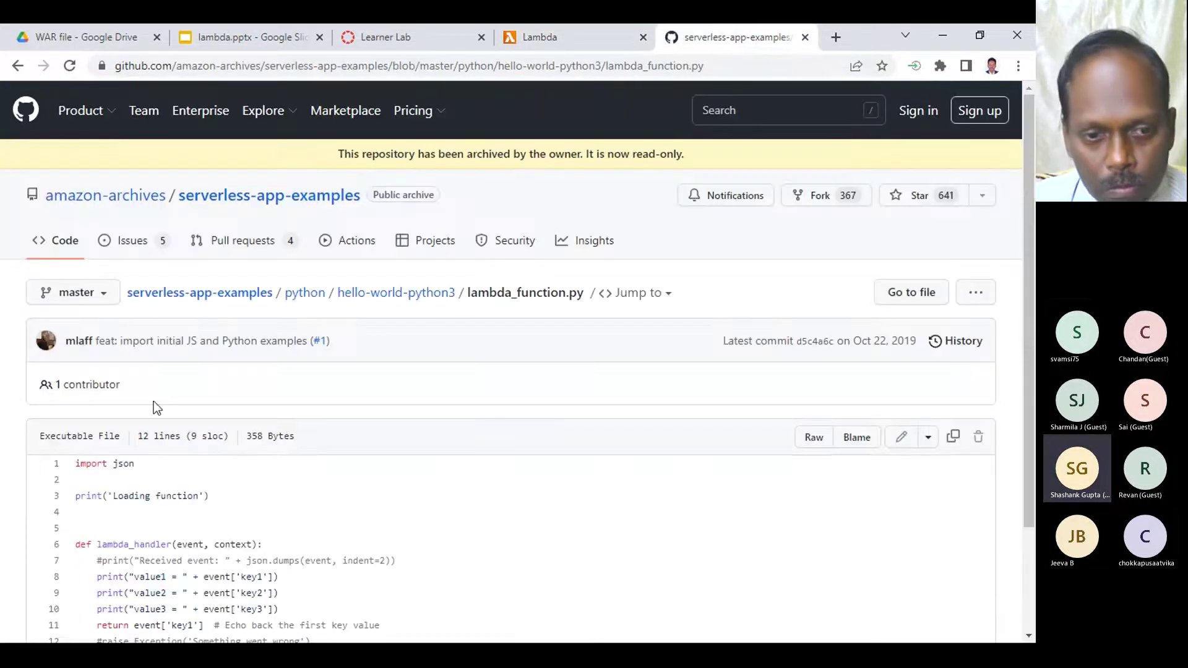
{"action": "scroll", "coordinate": [260, 504], "scroll_direction": "down", "scroll_amount": 1}
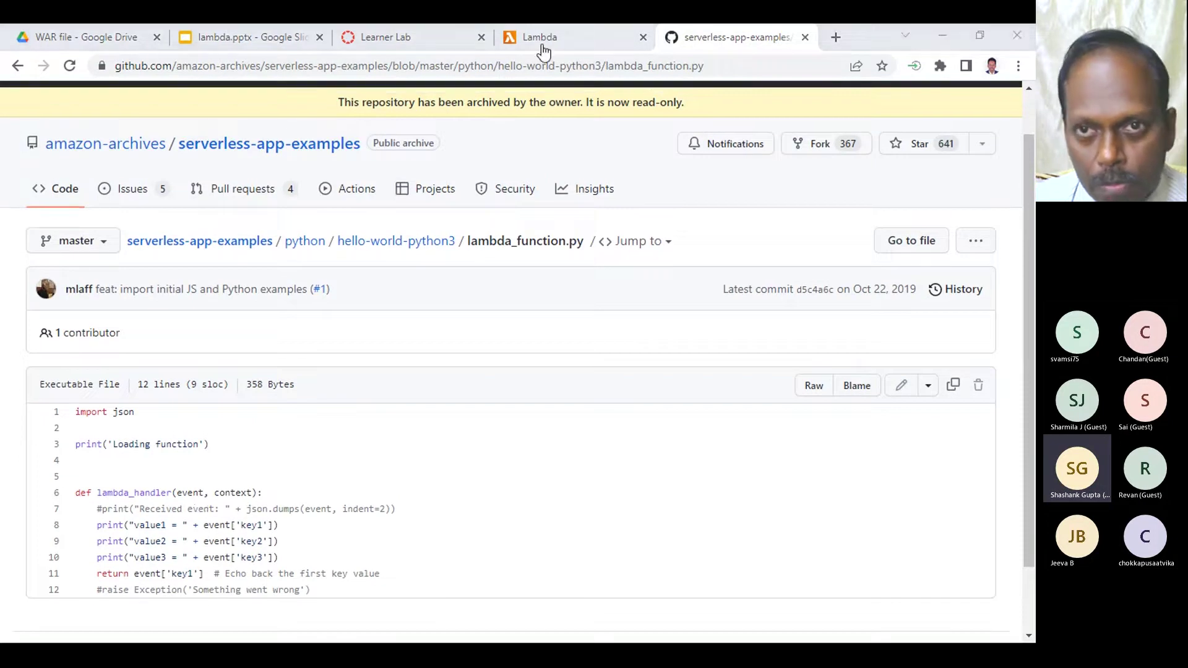
{"action": "left_click", "coordinate": [545, 31]}
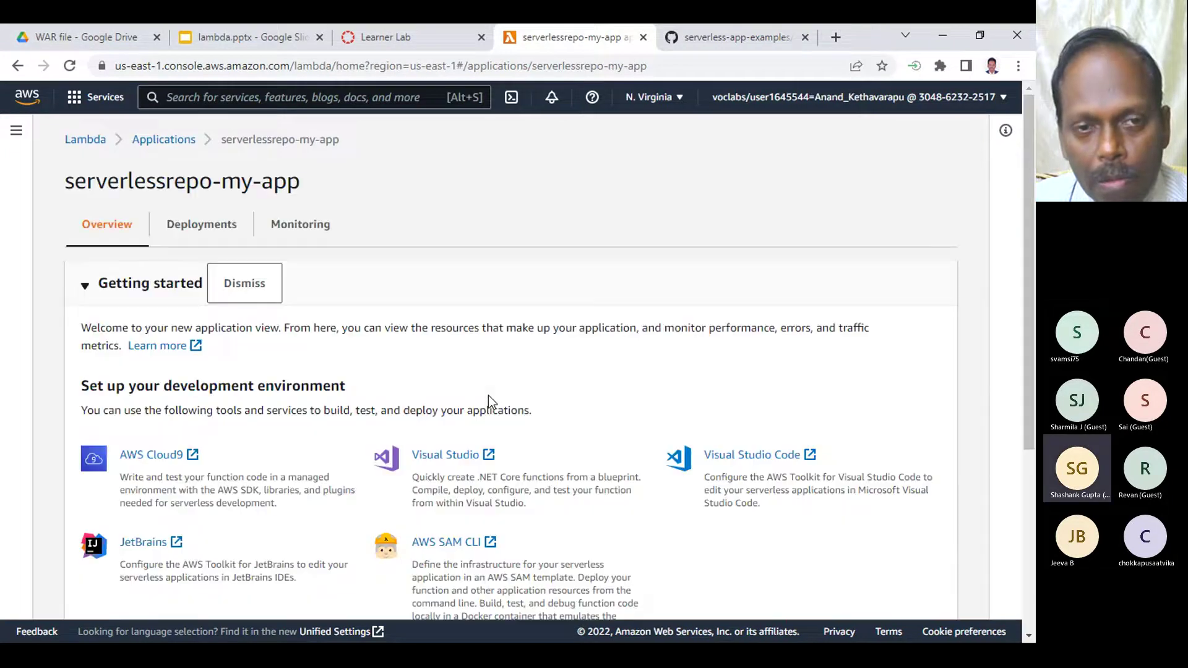
- Open serverlessrepo-my-app's Deployments tab and refresh it, showing Rollback in progress
{"action": "scroll", "coordinate": [346, 319], "scroll_direction": "down", "scroll_amount": 5}
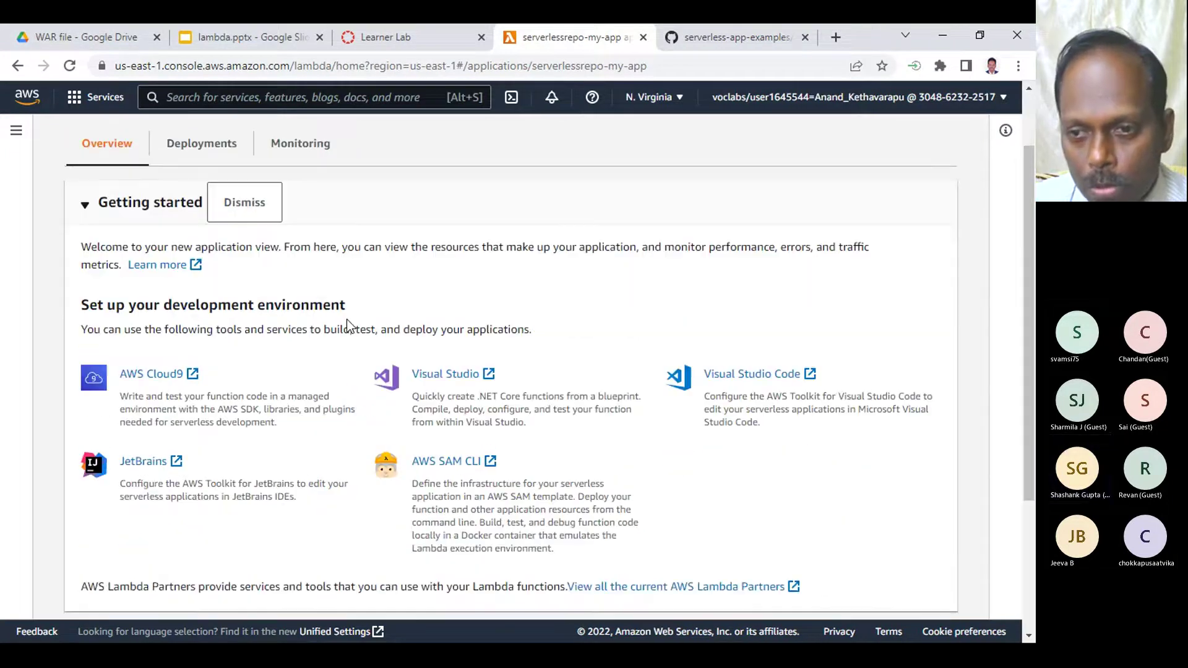
{"action": "scroll", "coordinate": [347, 319], "scroll_direction": "up", "scroll_amount": 5}
{"action": "left_click", "coordinate": [181, 225]}
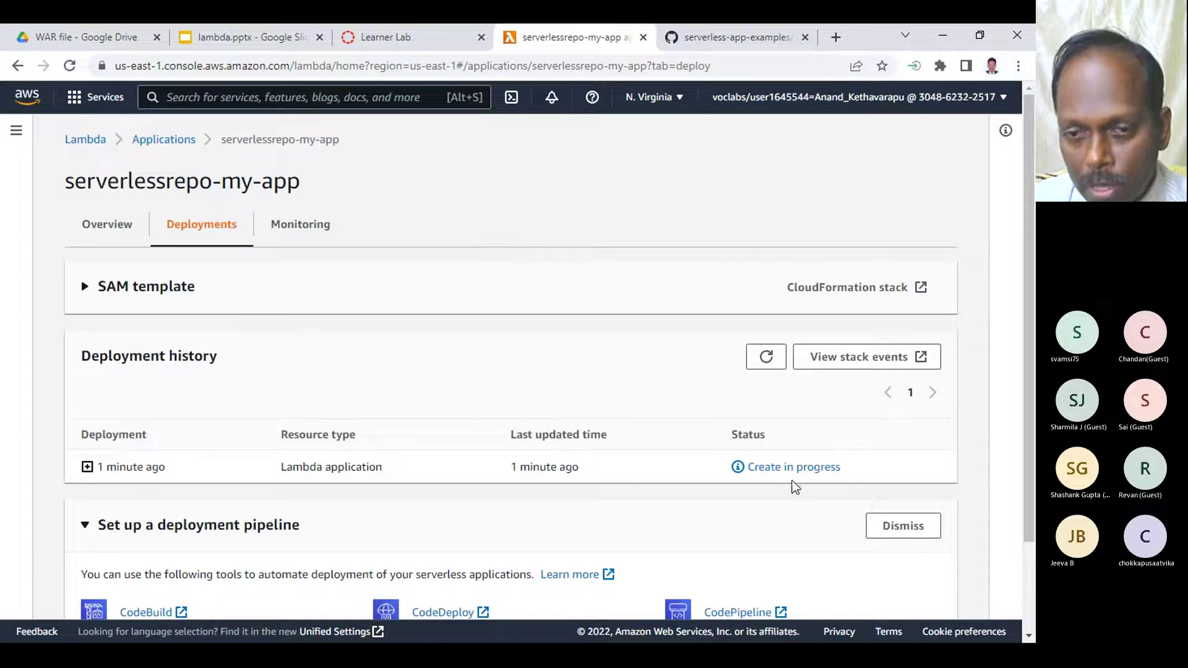
{"action": "left_click", "coordinate": [767, 358]}
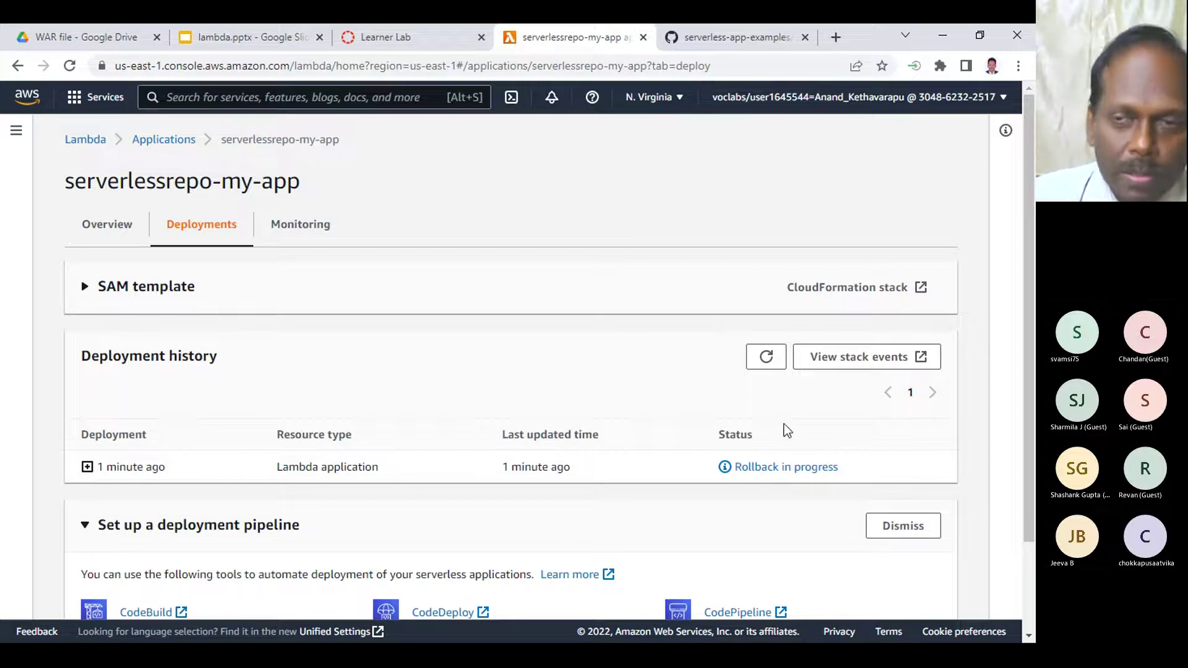
- Check the example source and Learner Lab tabs, then return to the Lambda deployment page
{"action": "left_click", "coordinate": [704, 38]}
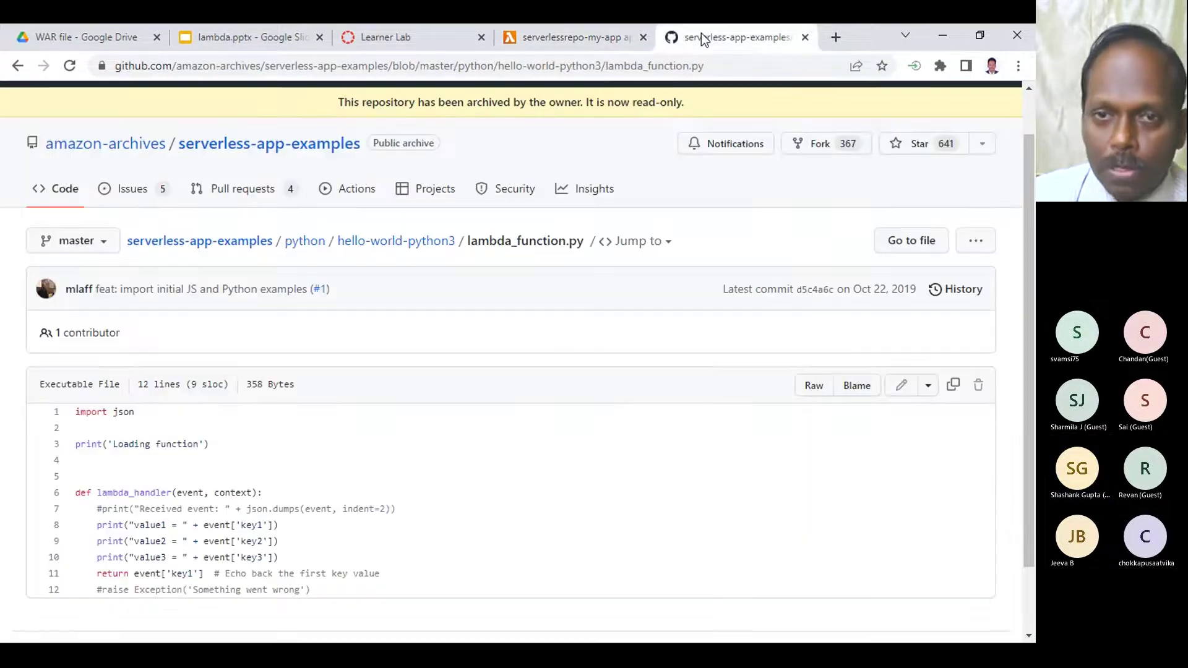
{"action": "left_click", "coordinate": [585, 39]}
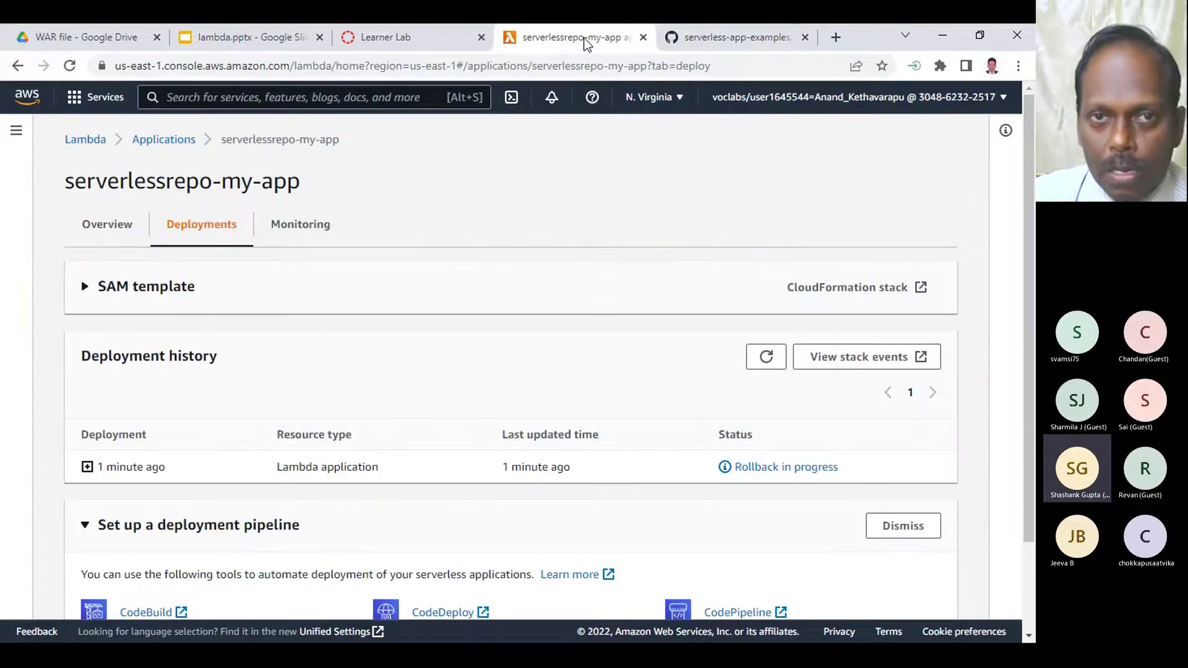
{"action": "left_click", "coordinate": [391, 39]}
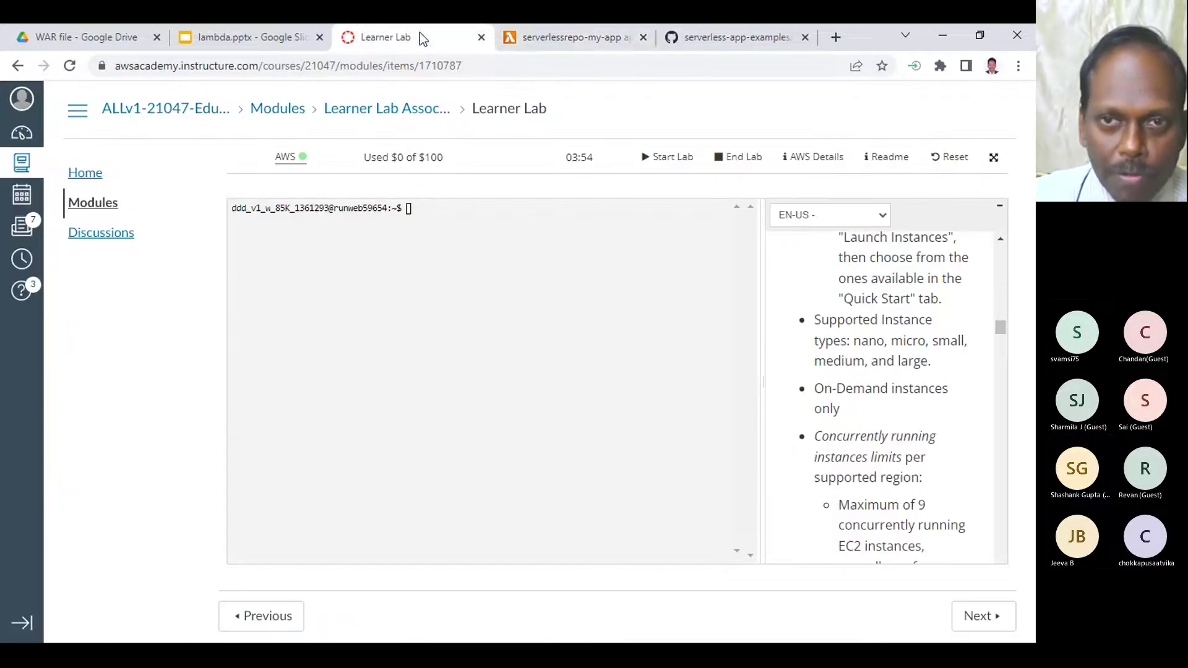
{"action": "left_click", "coordinate": [563, 40]}
- Load the aws.amazon.com website in a new browser tab
{"action": "left_click", "coordinate": [836, 38]}
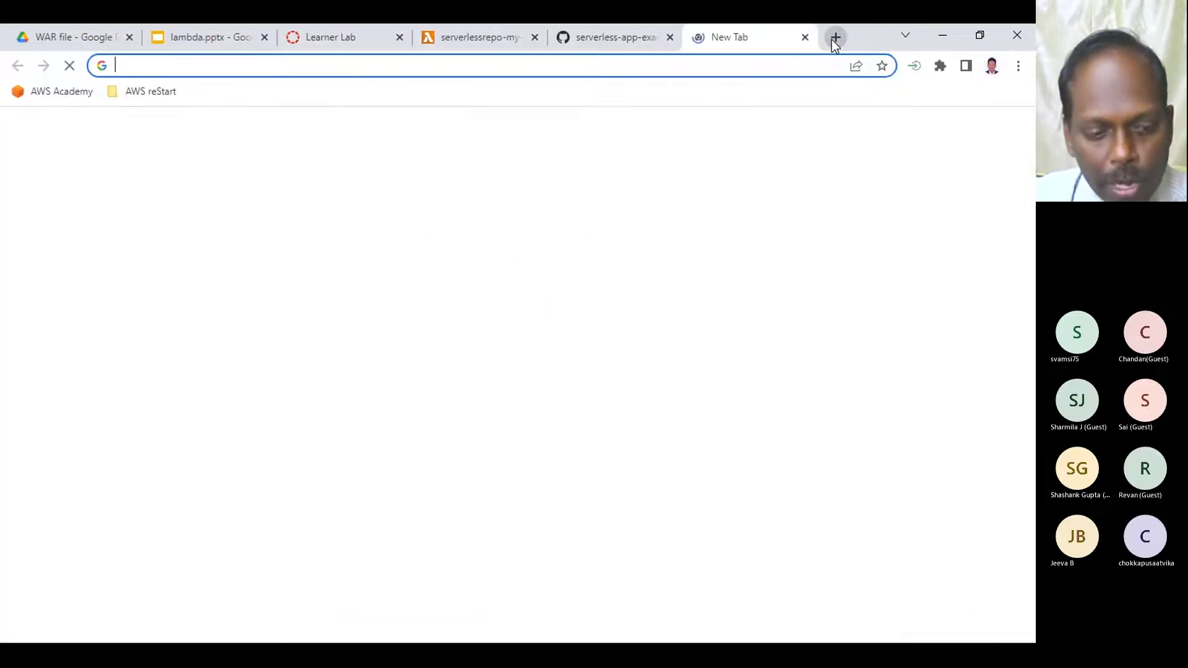
{"action": "type", "text": "aws"}
{"action": "key", "text": "Return"}
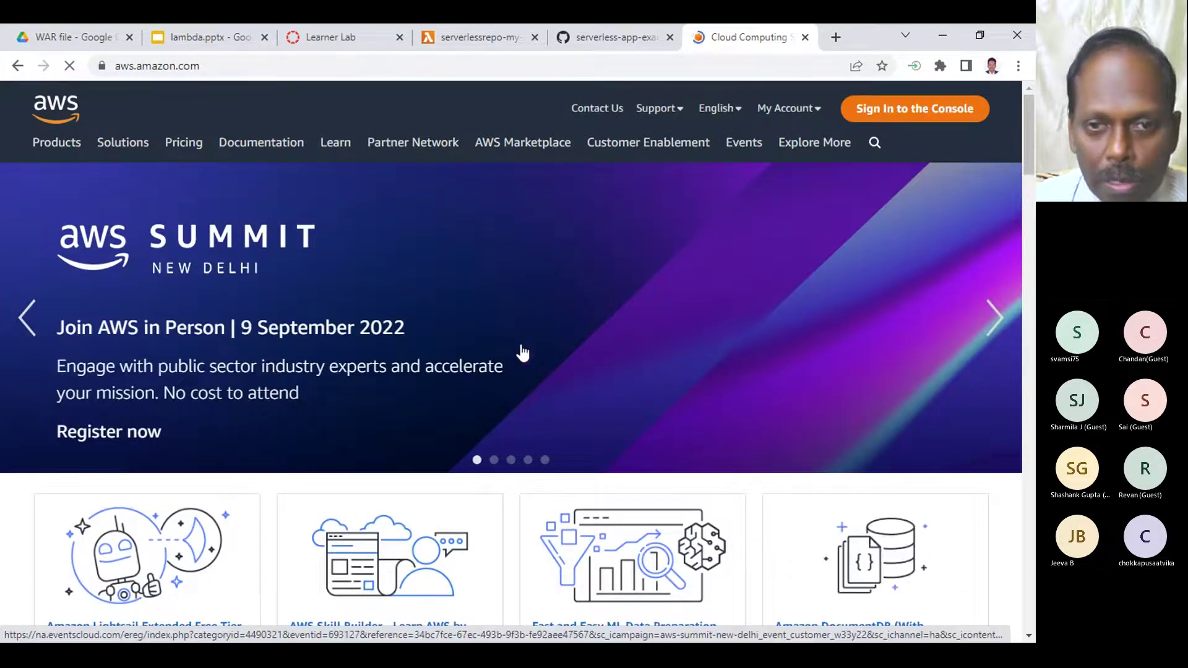
{"action": "scroll", "coordinate": [570, 346], "scroll_direction": "down", "scroll_amount": 7}
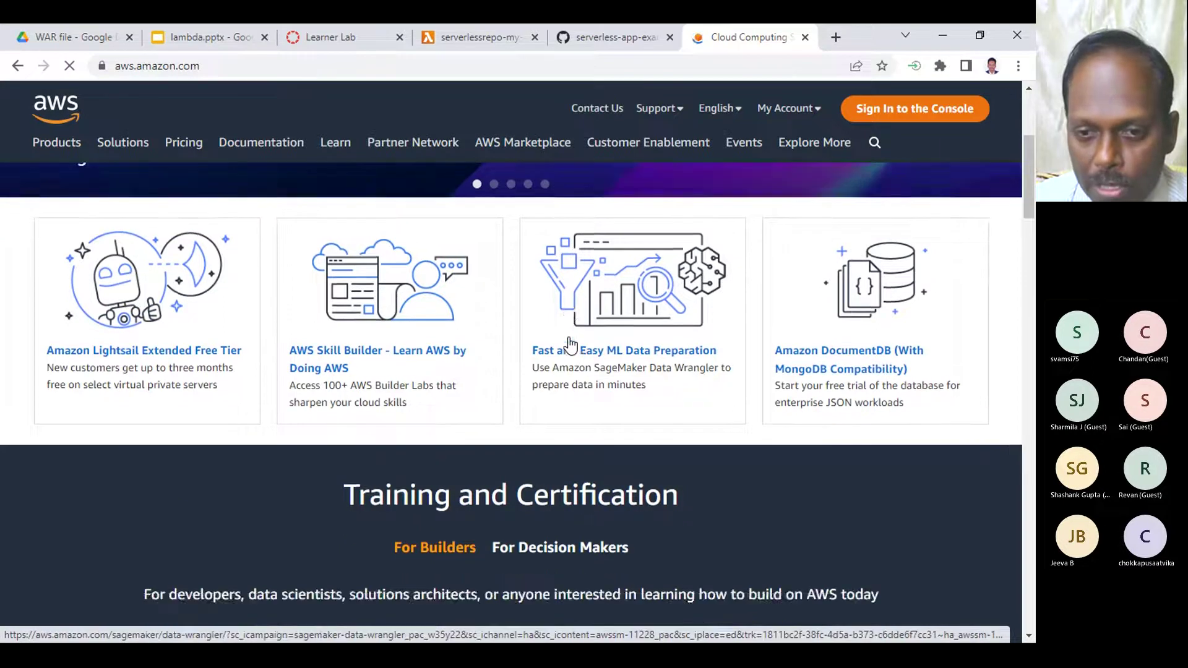
{"action": "scroll", "coordinate": [569, 345], "scroll_direction": "up", "scroll_amount": 7}
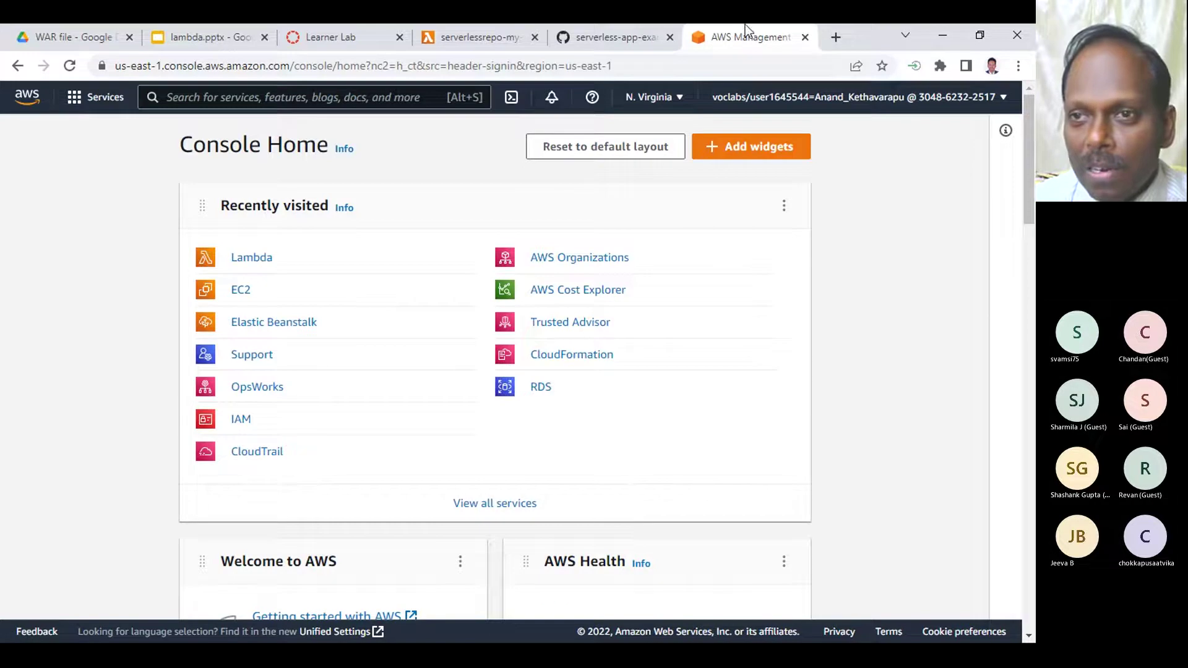
- Glance at the GitHub example source, then return to the serverlessrepo-my-app deployment history
{"action": "left_click", "coordinate": [613, 40]}
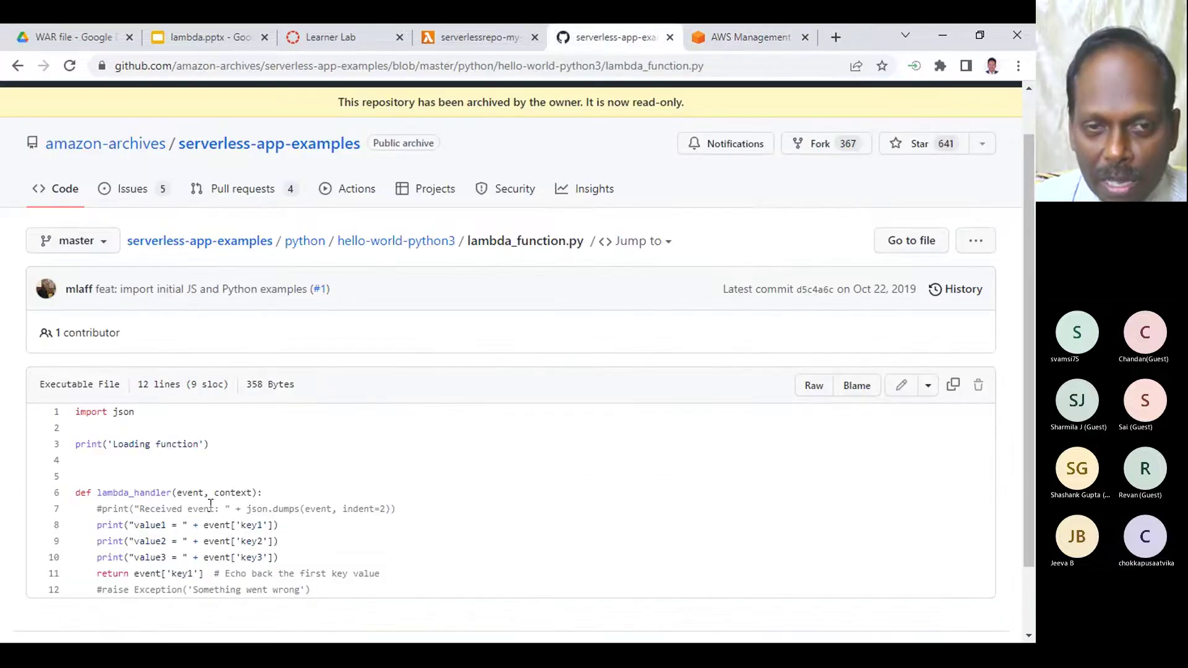
{"action": "left_click", "coordinate": [467, 36]}
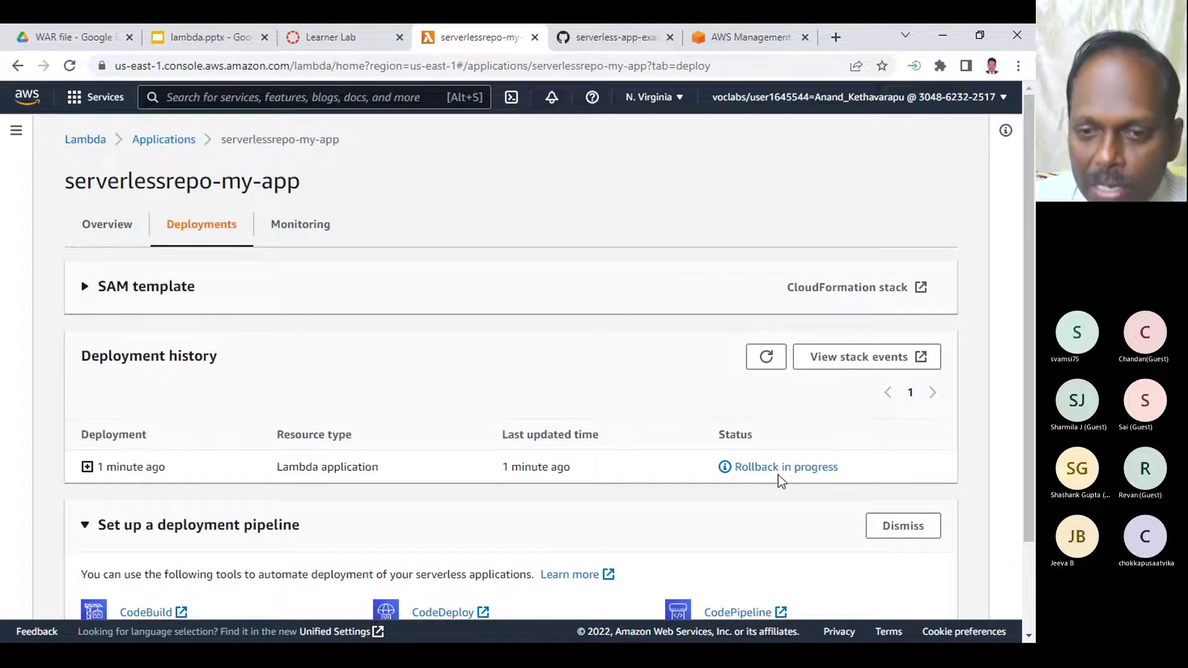
{"action": "scroll", "coordinate": [778, 474], "scroll_direction": "down", "scroll_amount": 3}
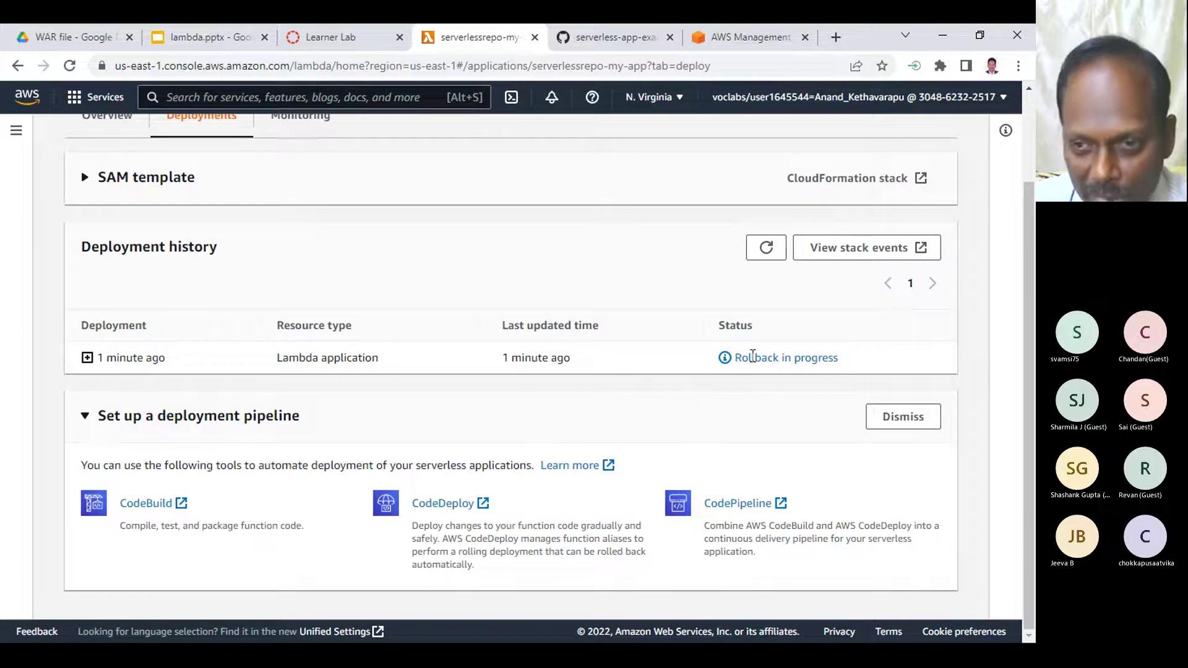
- Load youtube.com in a new browser tab
{"action": "left_click", "coordinate": [835, 39]}
{"action": "type", "text": "you"}
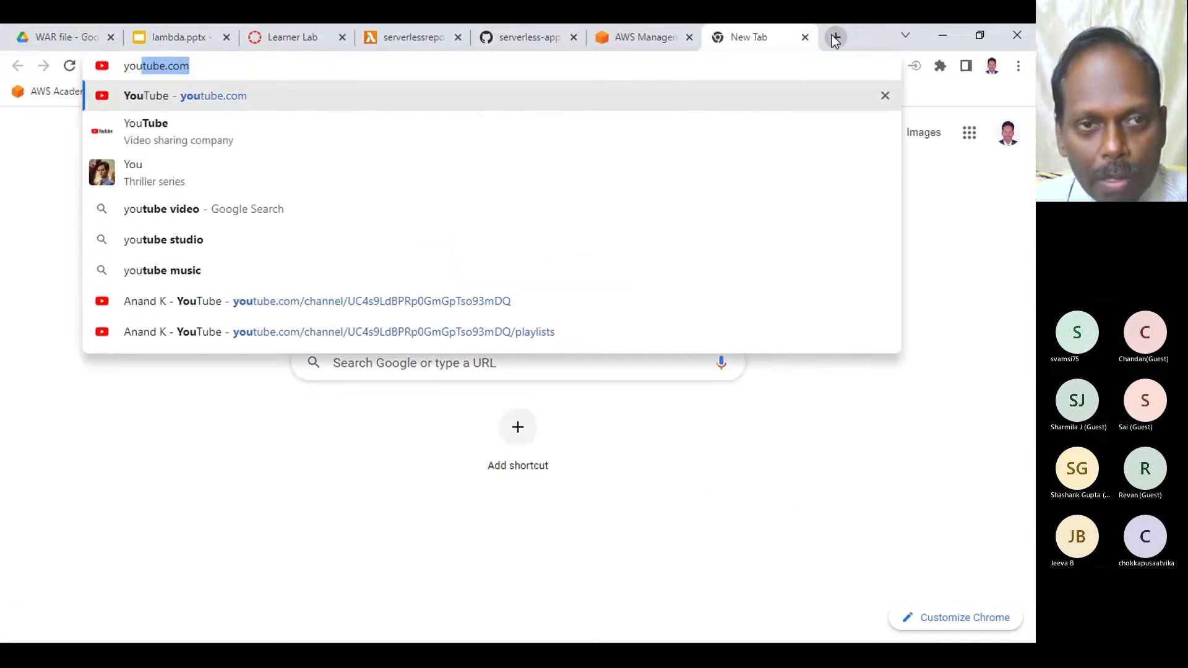
{"action": "key", "text": "Return"}
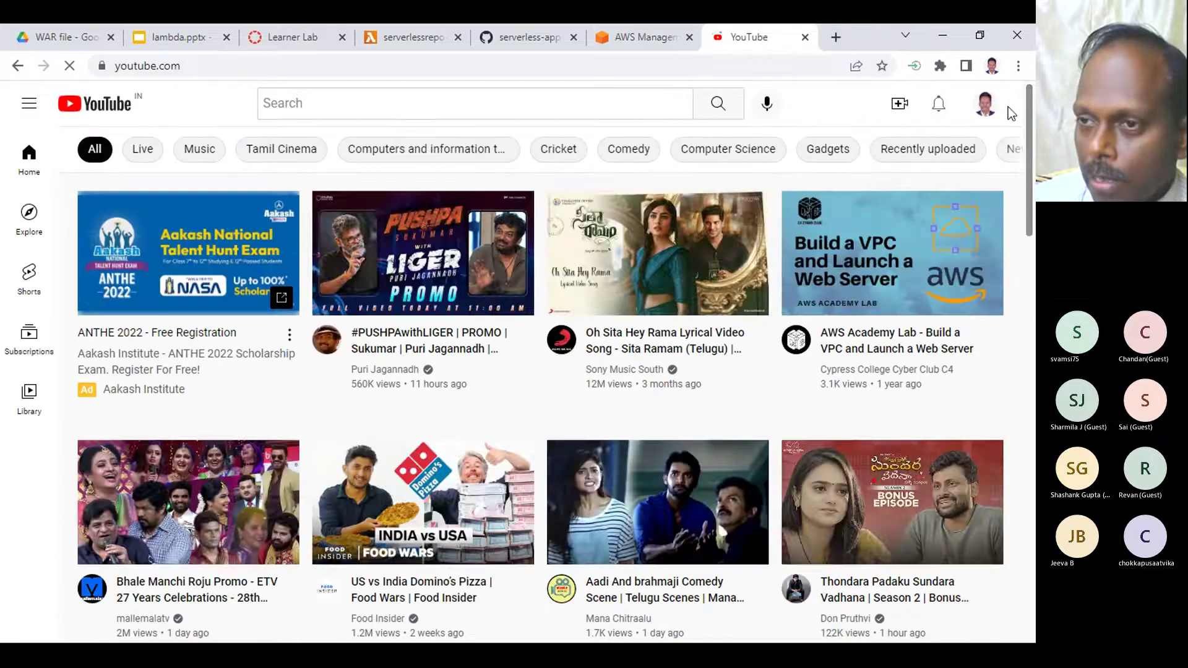
- From your channel's Playlists, open Amazon Web Services and its item 11, Lambda Service
{"action": "left_click", "coordinate": [983, 104]}
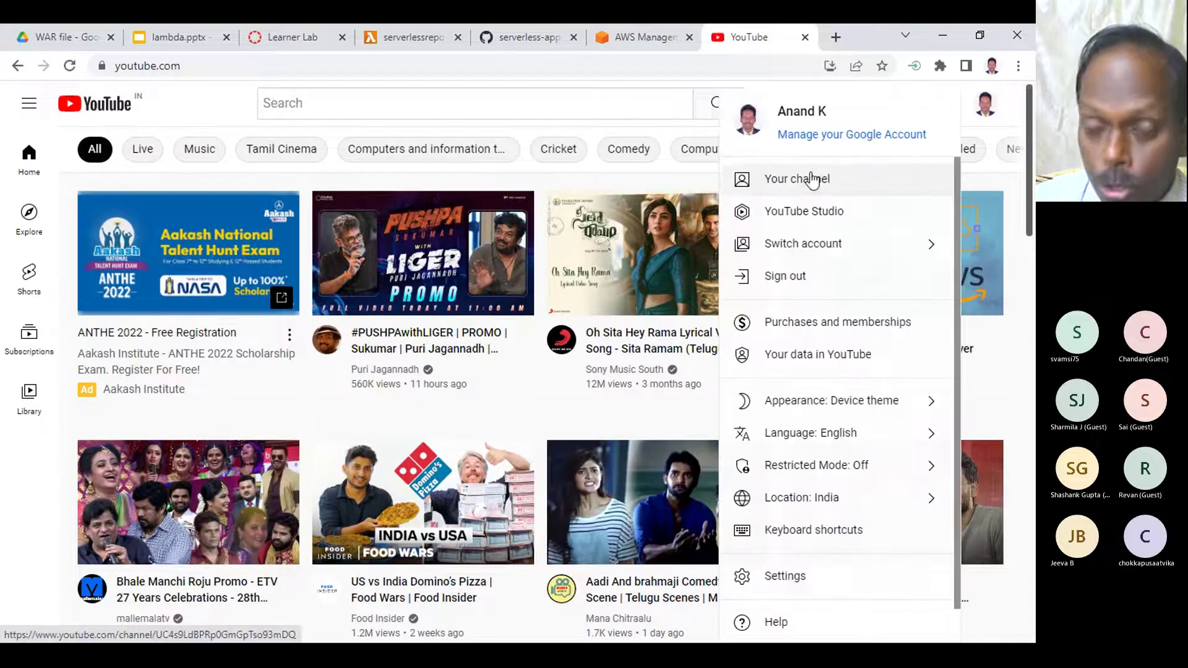
{"action": "left_click", "coordinate": [811, 180]}
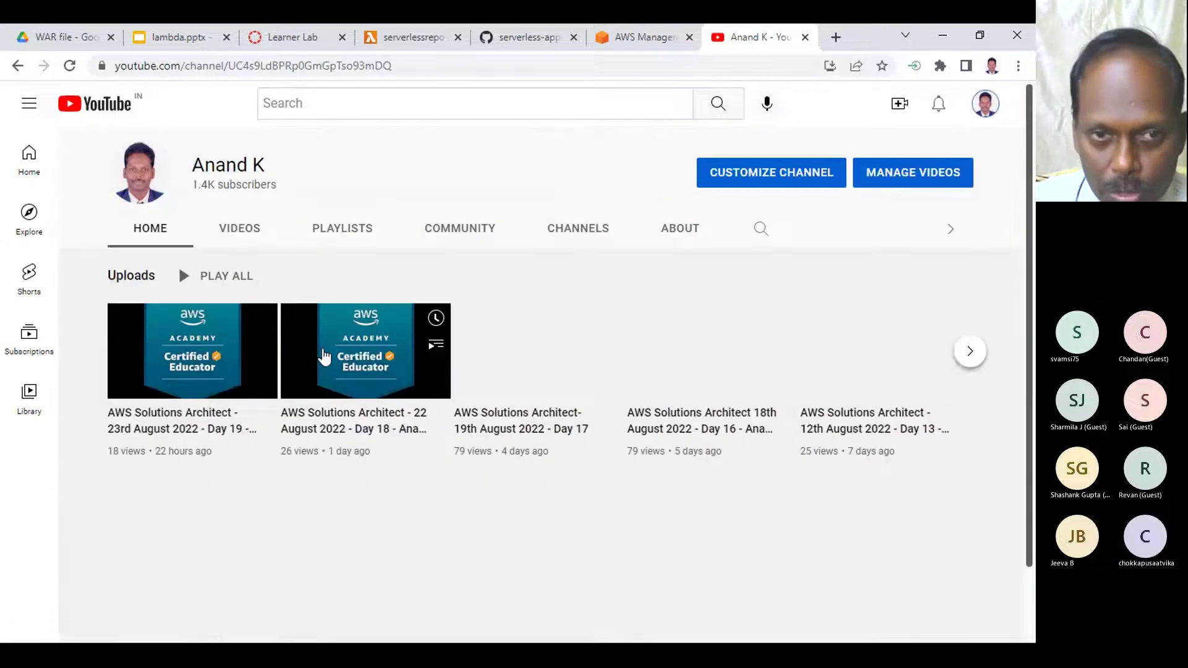
{"action": "left_click", "coordinate": [322, 233]}
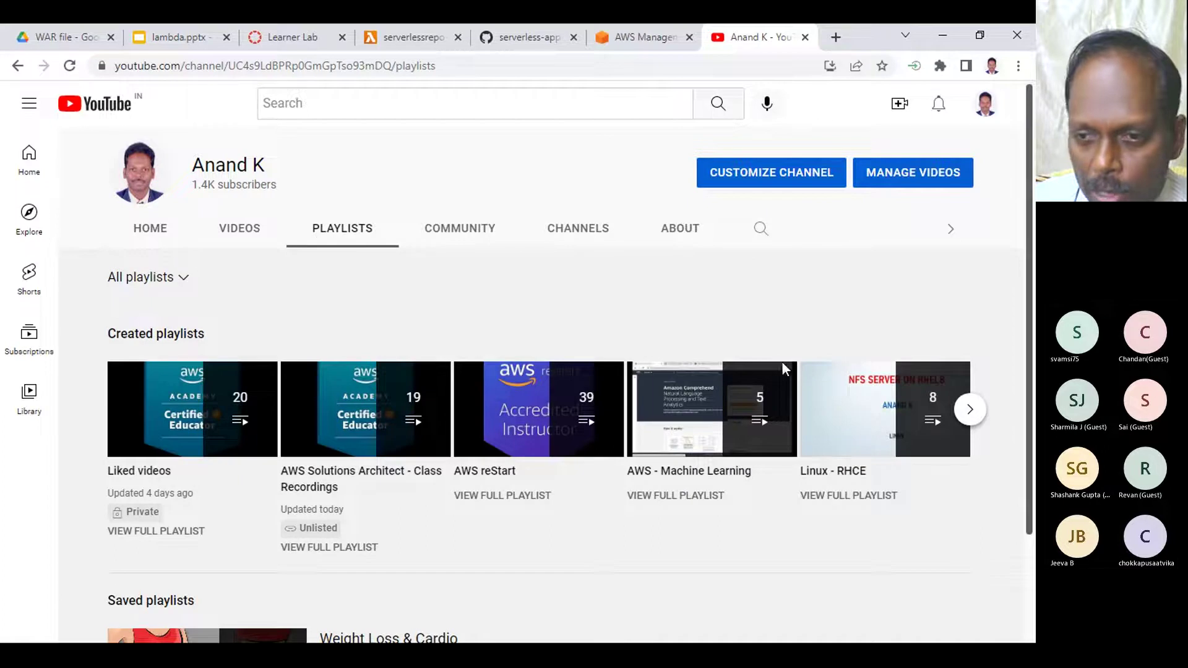
{"action": "left_click", "coordinate": [980, 410]}
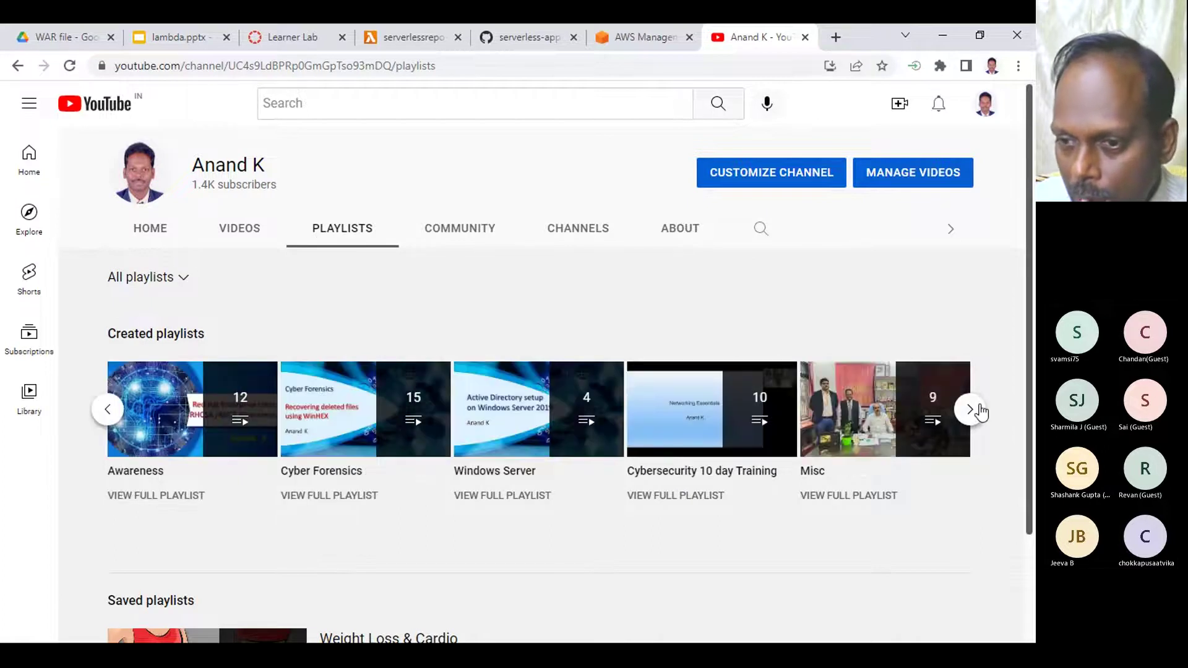
{"action": "left_click", "coordinate": [698, 513]}
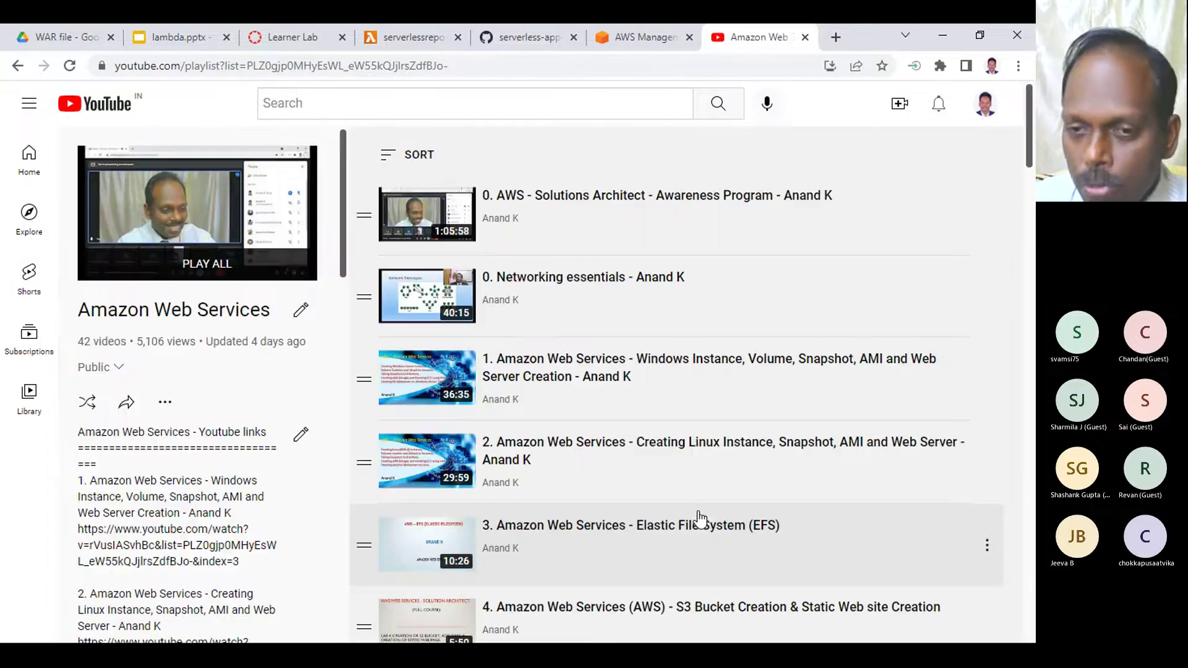
{"action": "scroll", "coordinate": [758, 487], "scroll_direction": "down", "scroll_amount": 5}
{"action": "scroll", "coordinate": [757, 487], "scroll_direction": "down", "scroll_amount": 6}
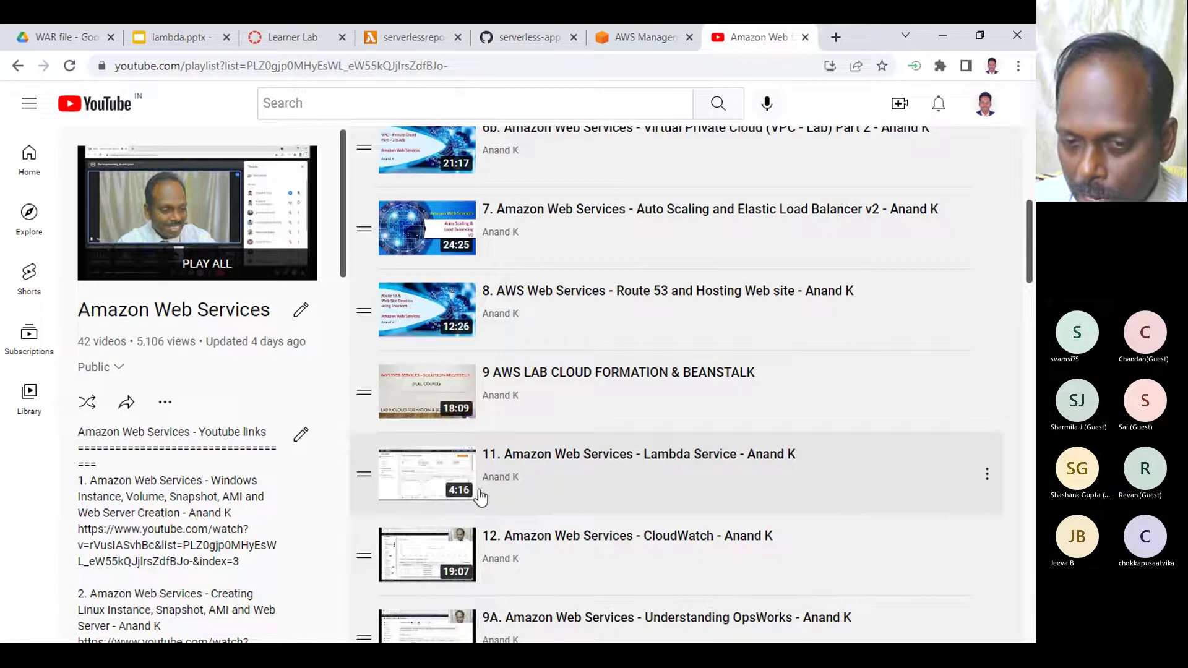
{"action": "left_click", "coordinate": [582, 454]}
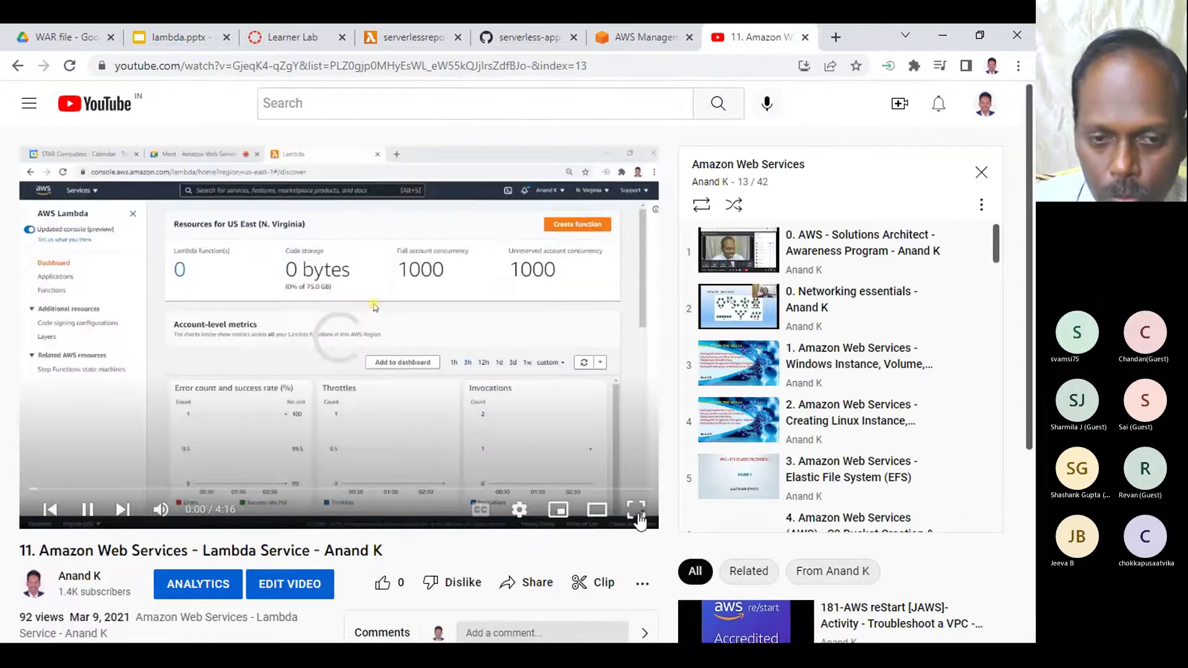
- Play the Lambda Service video full screen up to the hello-world deploy page at 0:53
{"action": "key", "text": "f"}
{"action": "double_click", "coordinate": [180, 422]}
{"action": "left_click", "coordinate": [169, 419]}
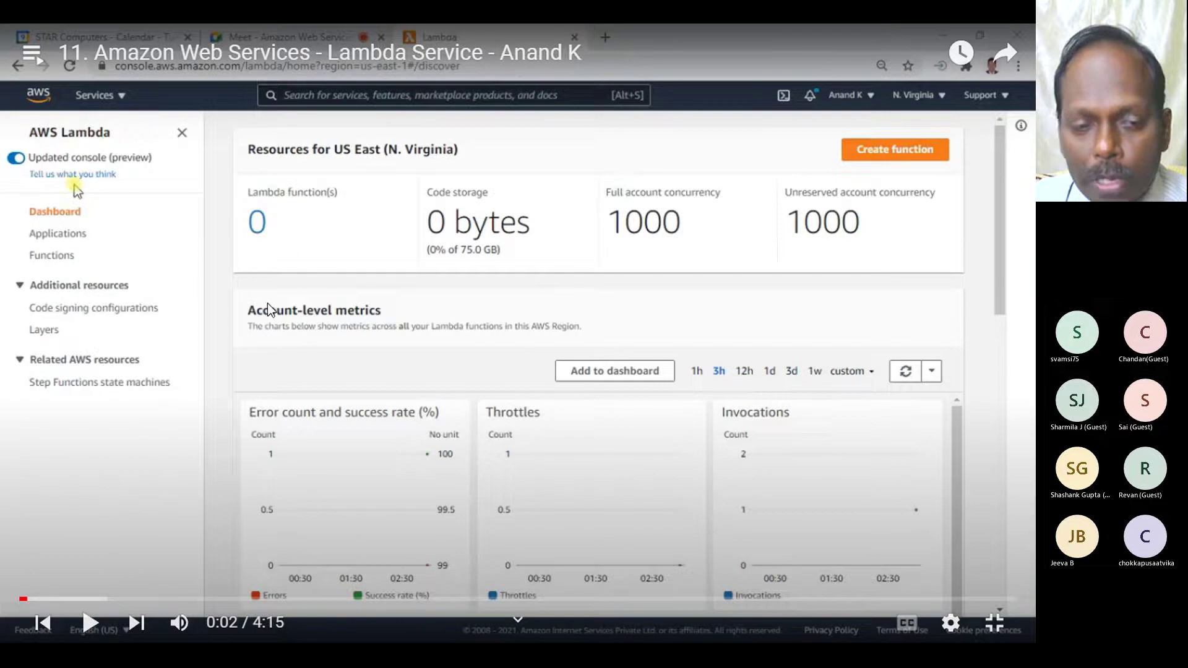
{"action": "left_click", "coordinate": [81, 505]}
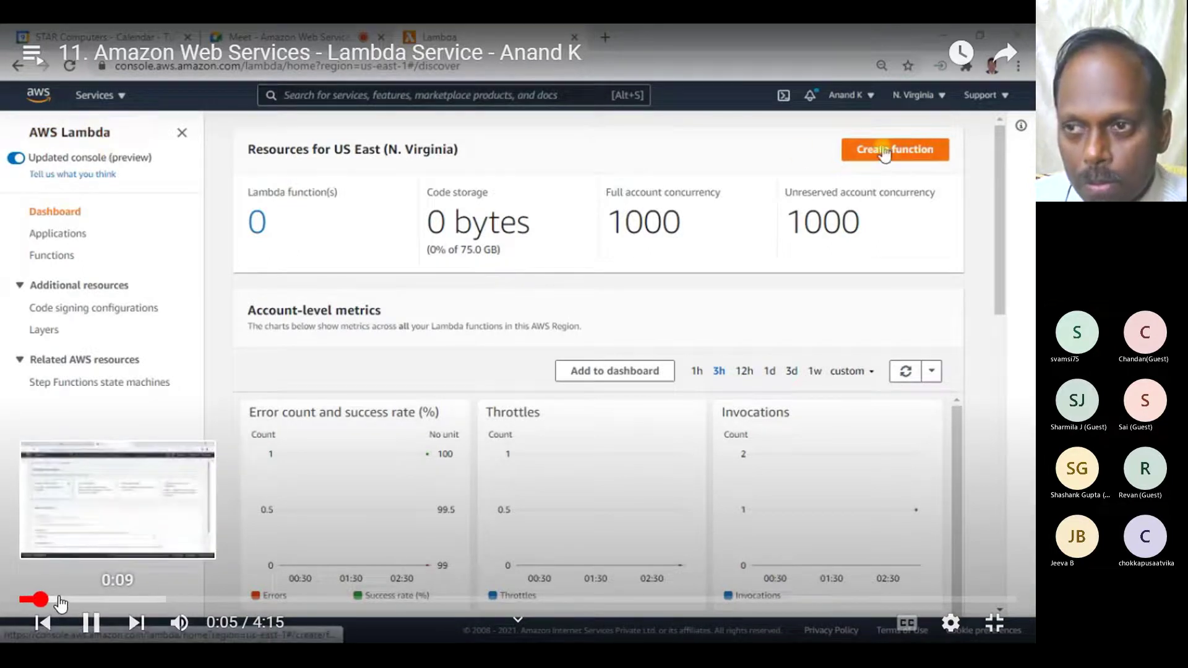
{"action": "key", "text": "space"}
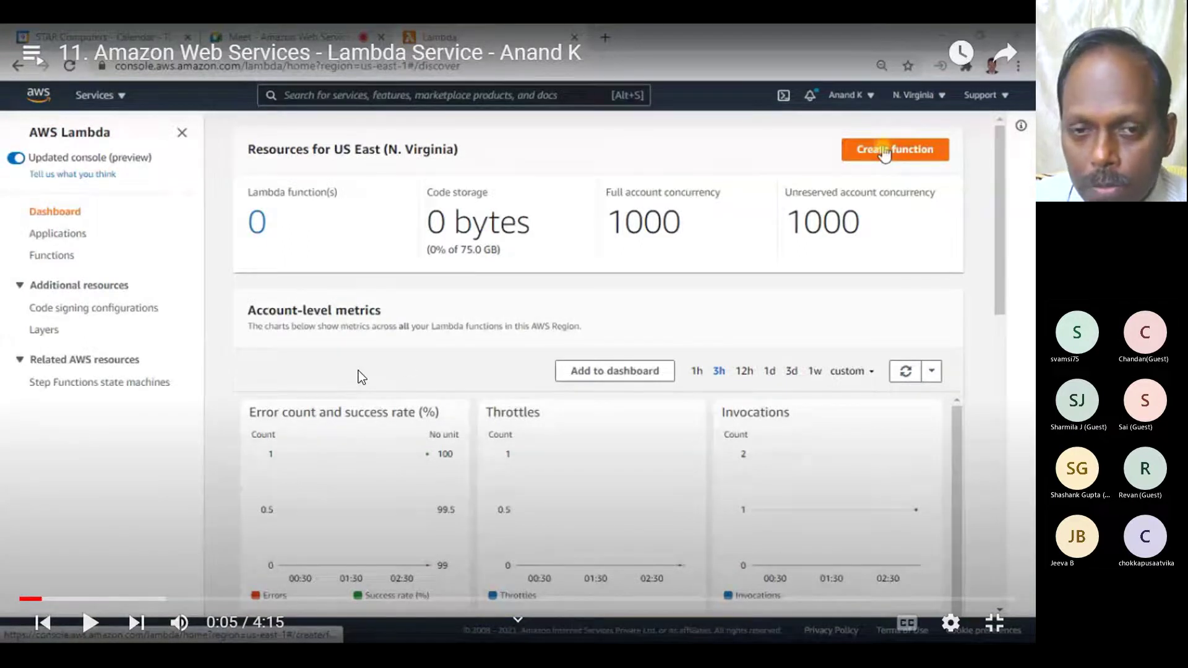
{"action": "left_click", "coordinate": [594, 277]}
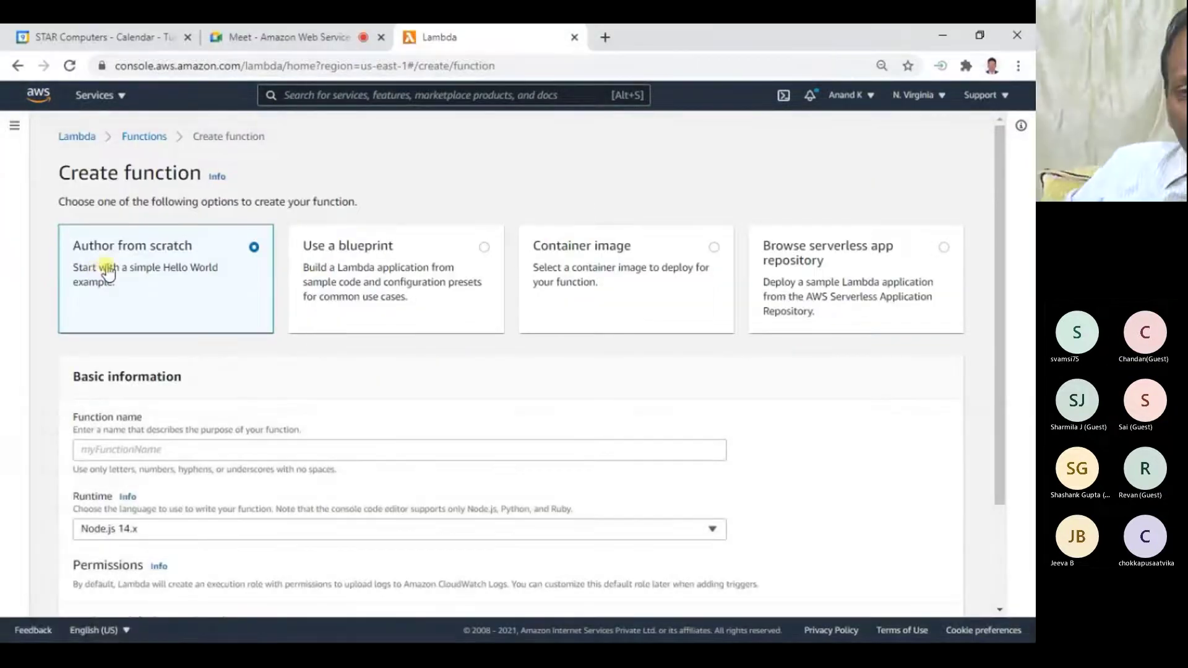
{"action": "mouse_move", "coordinate": [604, 310]}
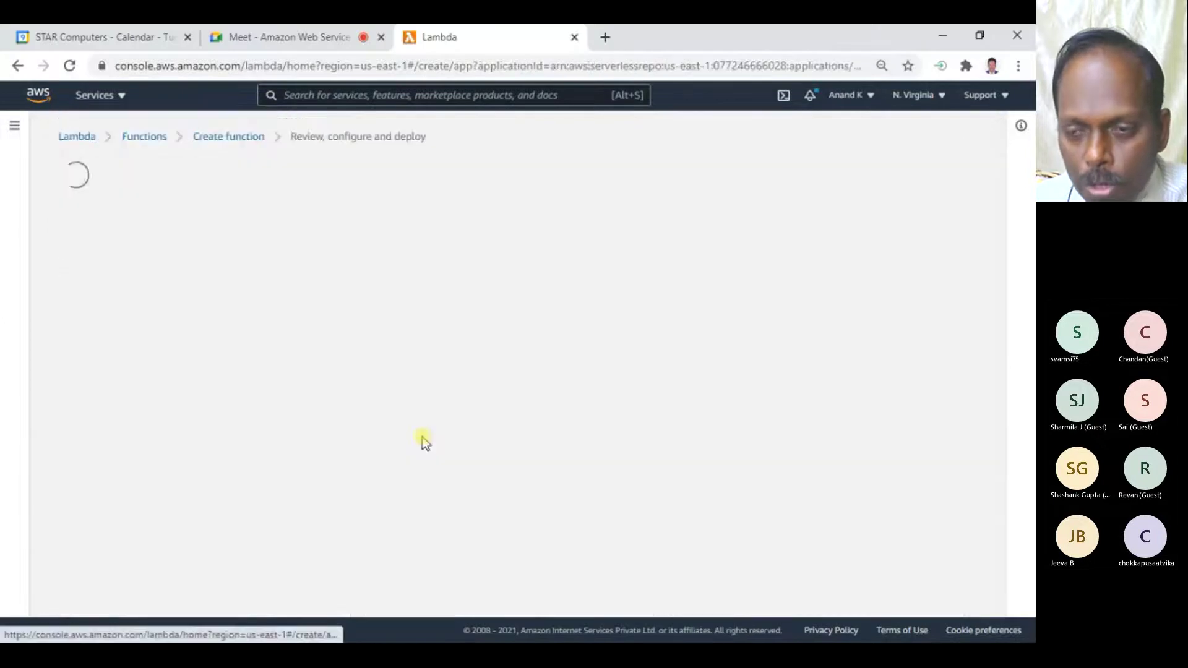
{"action": "mouse_move", "coordinate": [240, 332]}
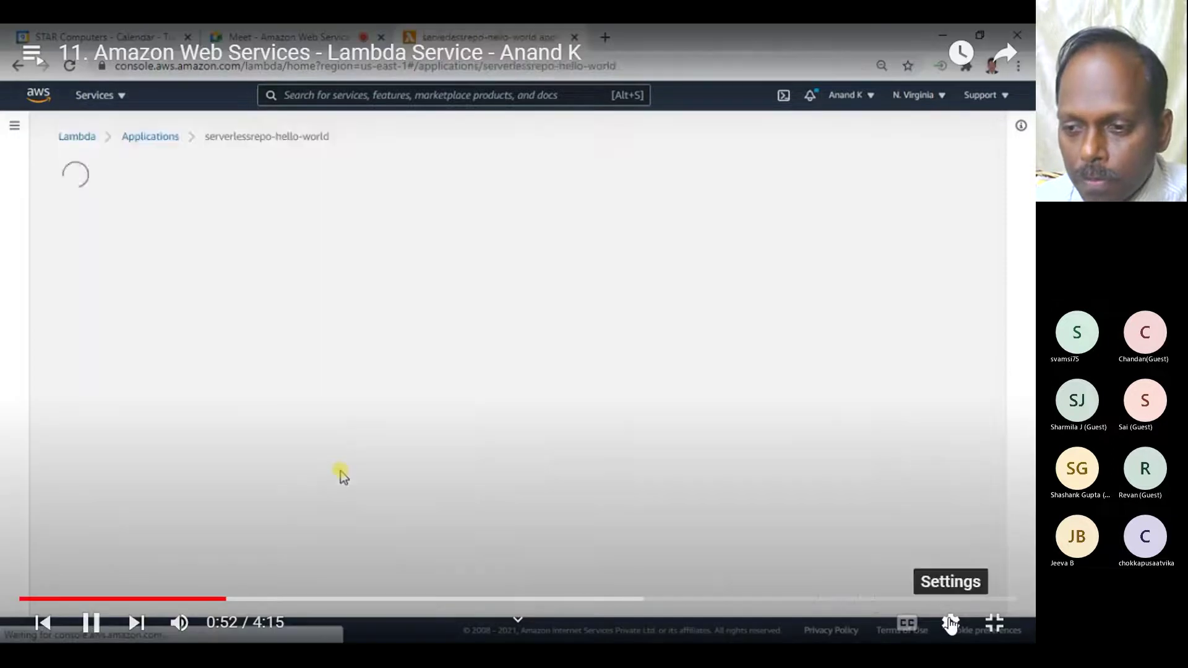
{"action": "left_click", "coordinate": [951, 623]}
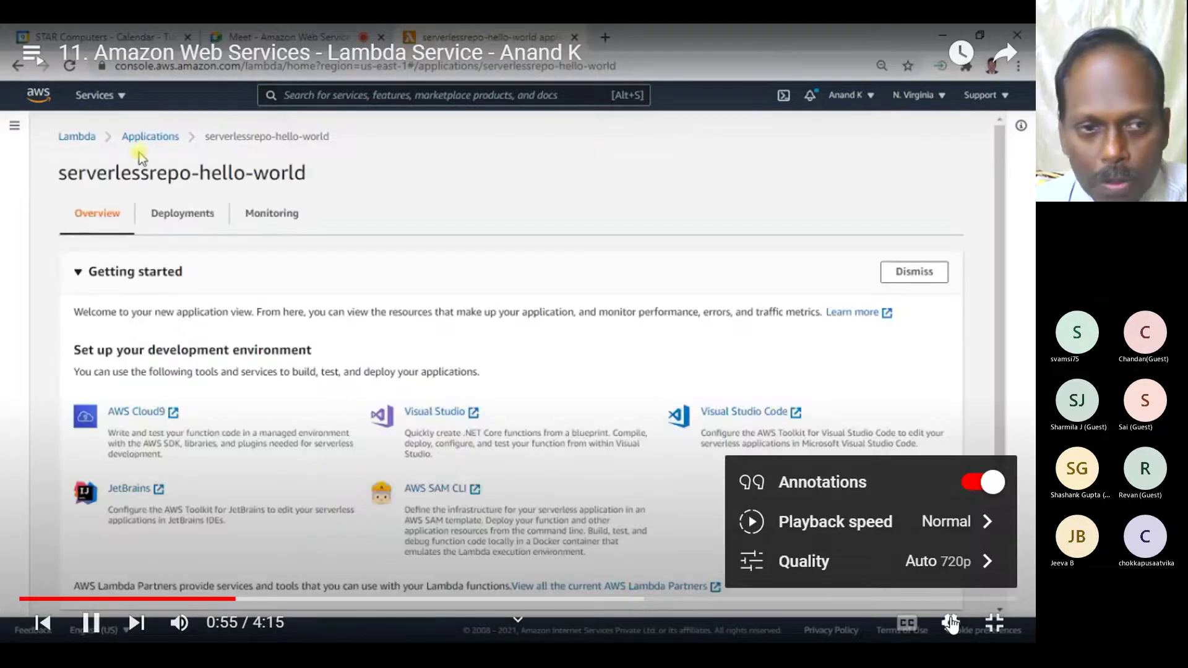
- Pause at 1:16 where serverlessrepo-hello-world shows Create complete, then resume playback
{"action": "left_click", "coordinate": [950, 624]}
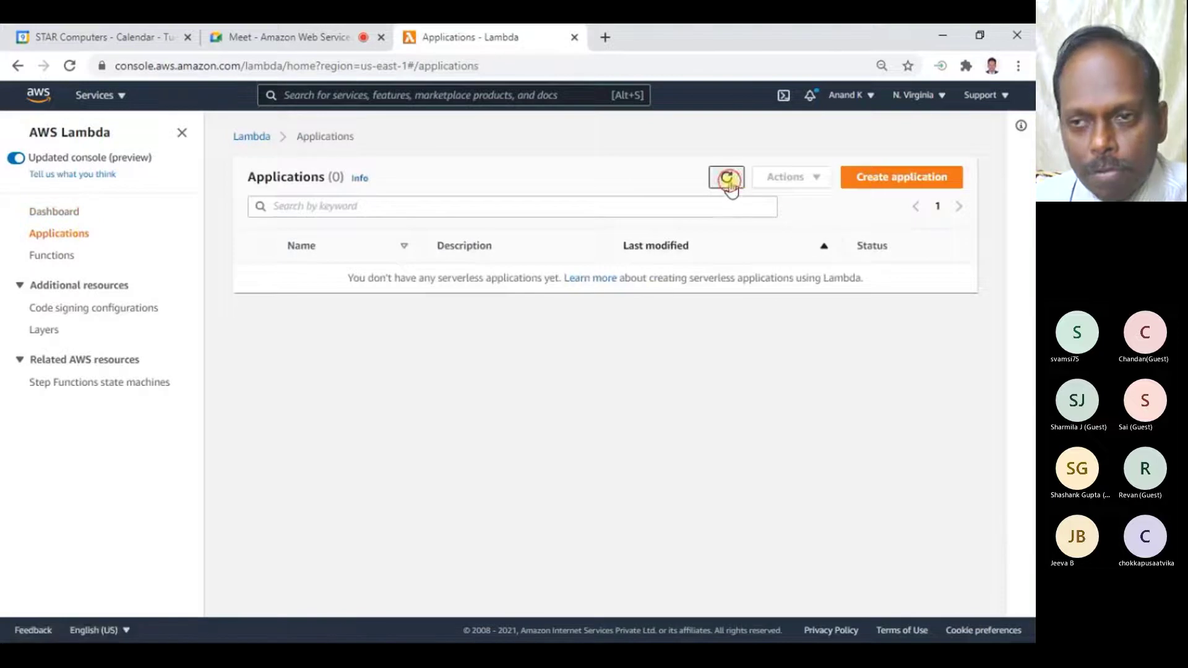
{"action": "mouse_move", "coordinate": [863, 293]}
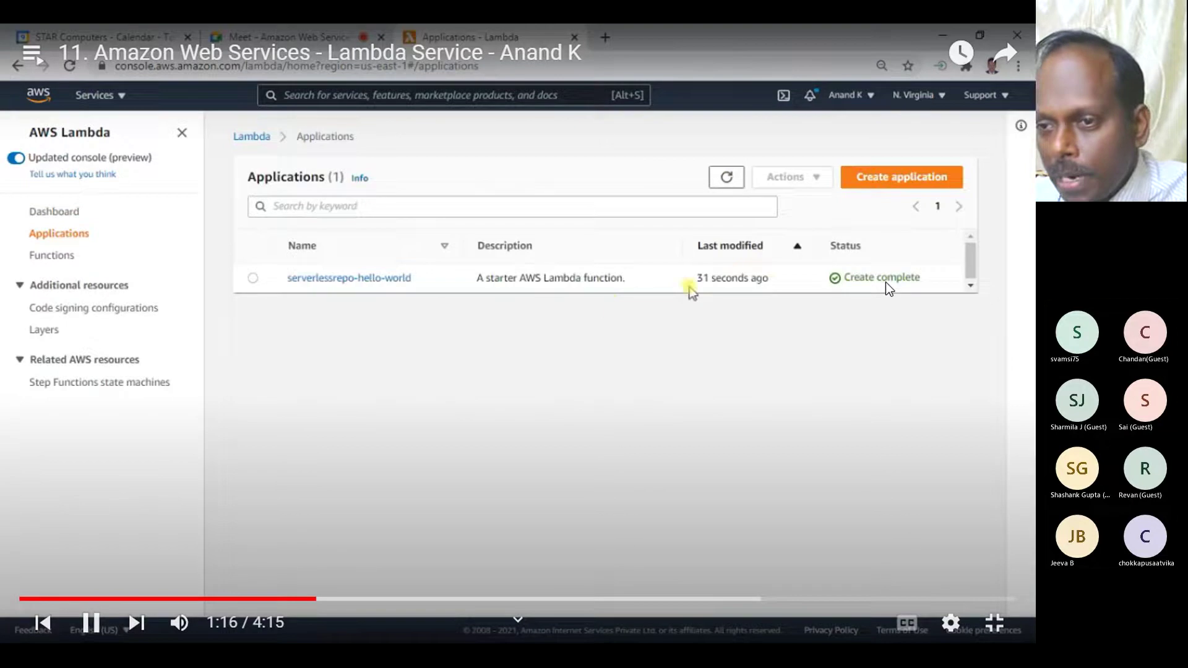
{"action": "left_click", "coordinate": [855, 282]}
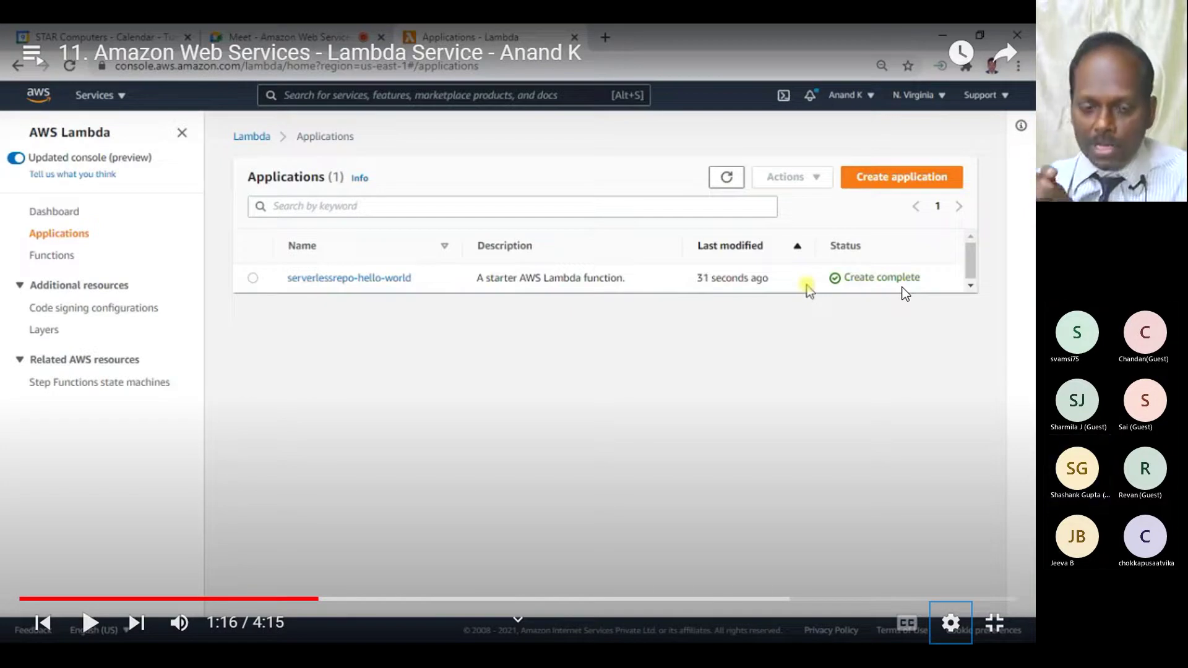
{"action": "key", "text": "k"}
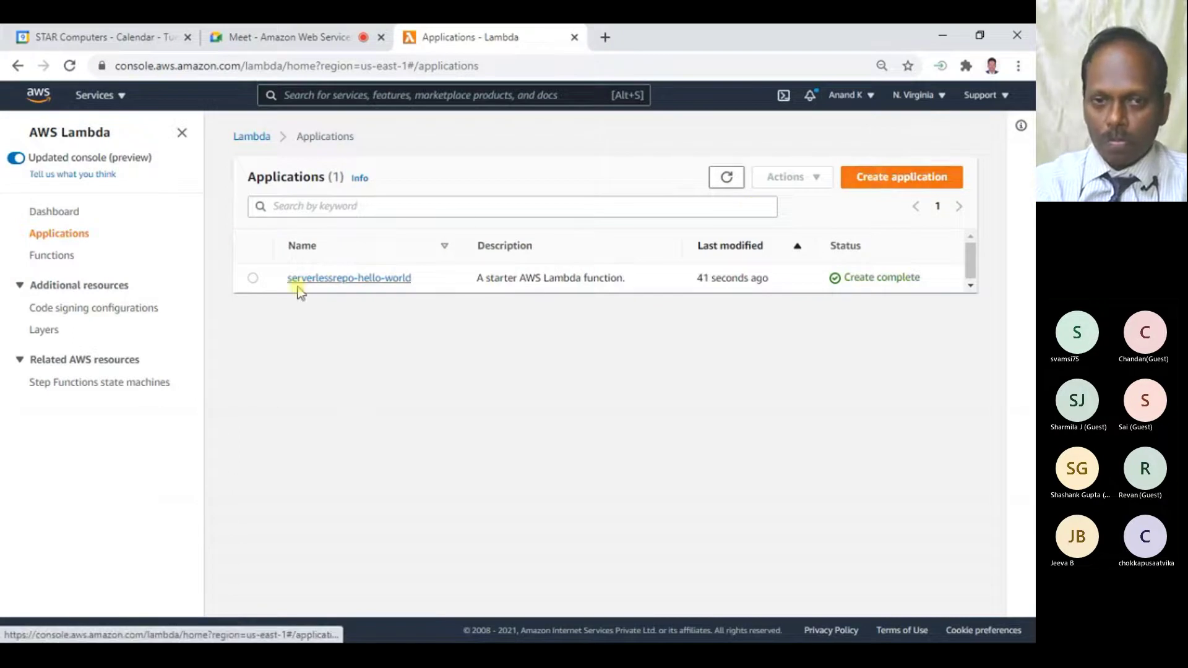
- Open the serverlessrepo-hello-world application and follow its helloworld resource link
{"action": "left_click", "coordinate": [373, 284]}
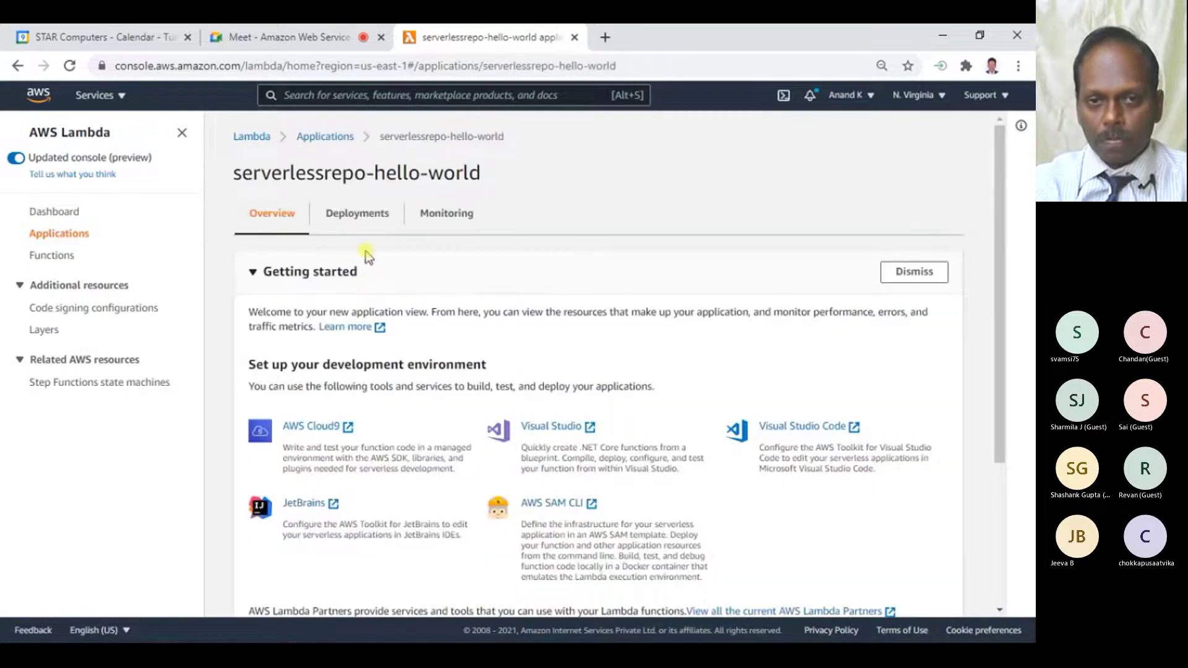
{"action": "scroll", "coordinate": [555, 272], "scroll_direction": "down", "scroll_amount": 2}
{"action": "scroll", "coordinate": [555, 273], "scroll_direction": "down", "scroll_amount": 2}
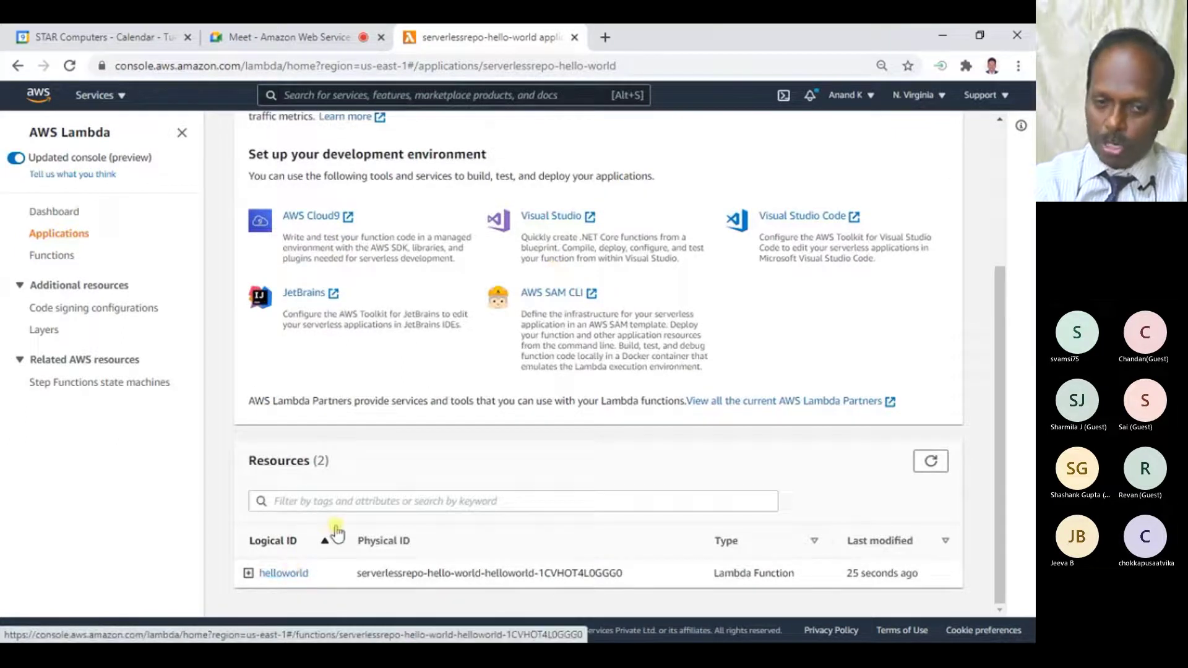
{"action": "left_click", "coordinate": [283, 573]}
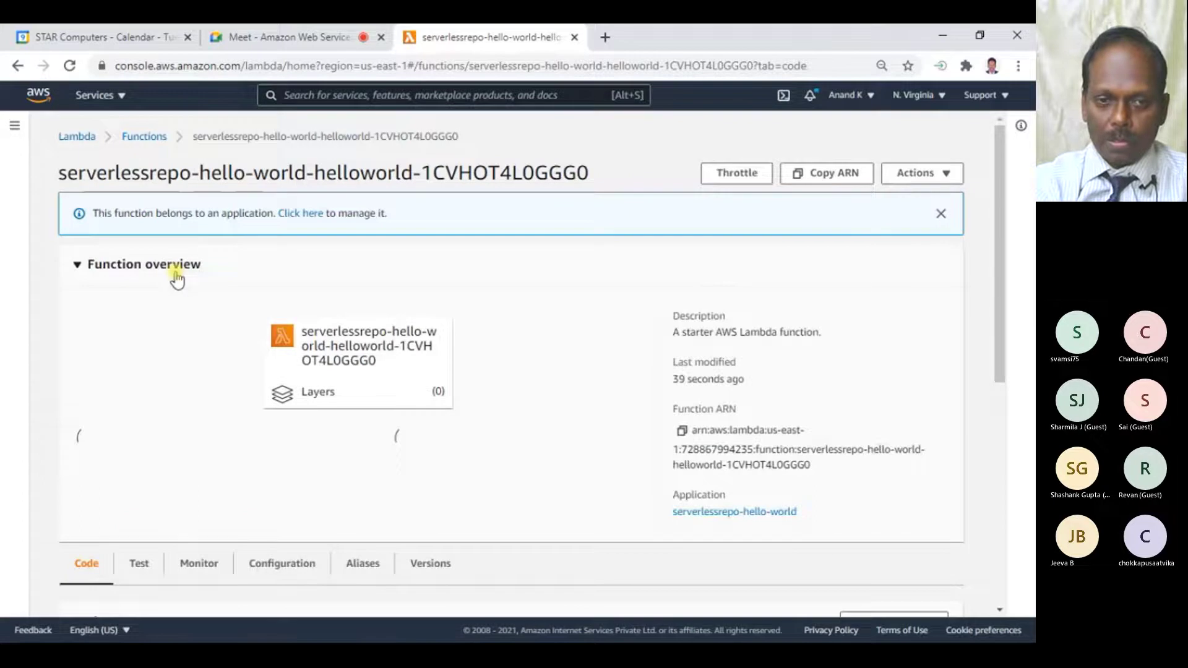
- Browse the helloworld function's code source and check its Actions dropdown
{"action": "scroll", "coordinate": [176, 278], "scroll_direction": "down", "scroll_amount": 4}
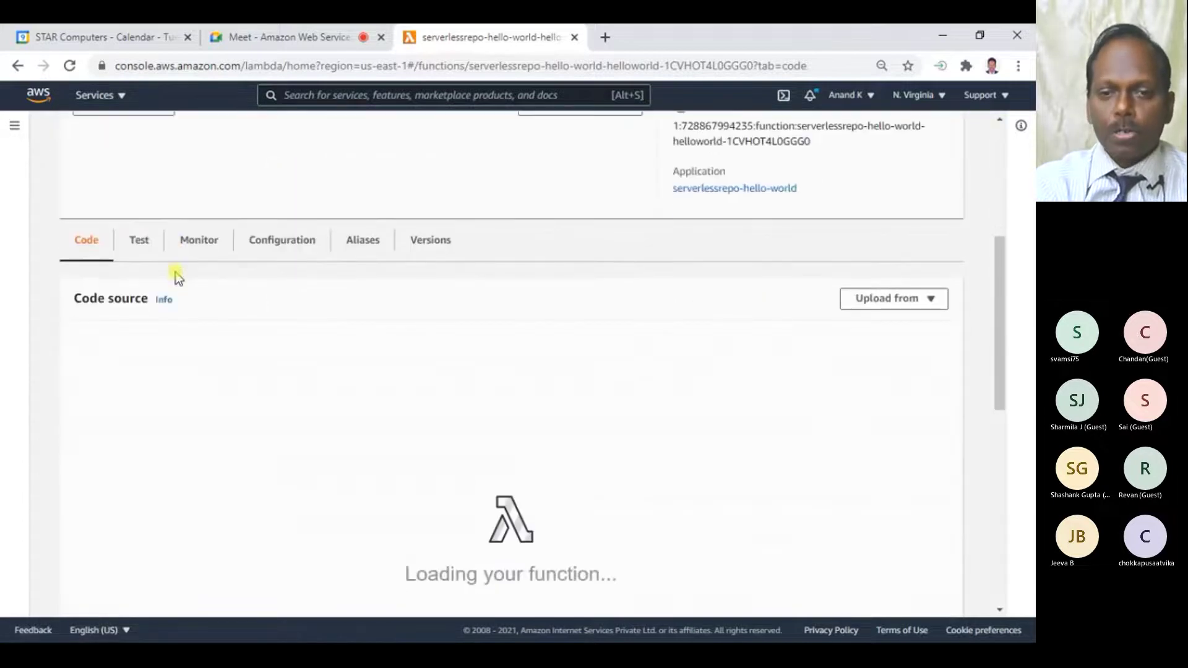
{"action": "scroll", "coordinate": [177, 278], "scroll_direction": "up", "scroll_amount": 1}
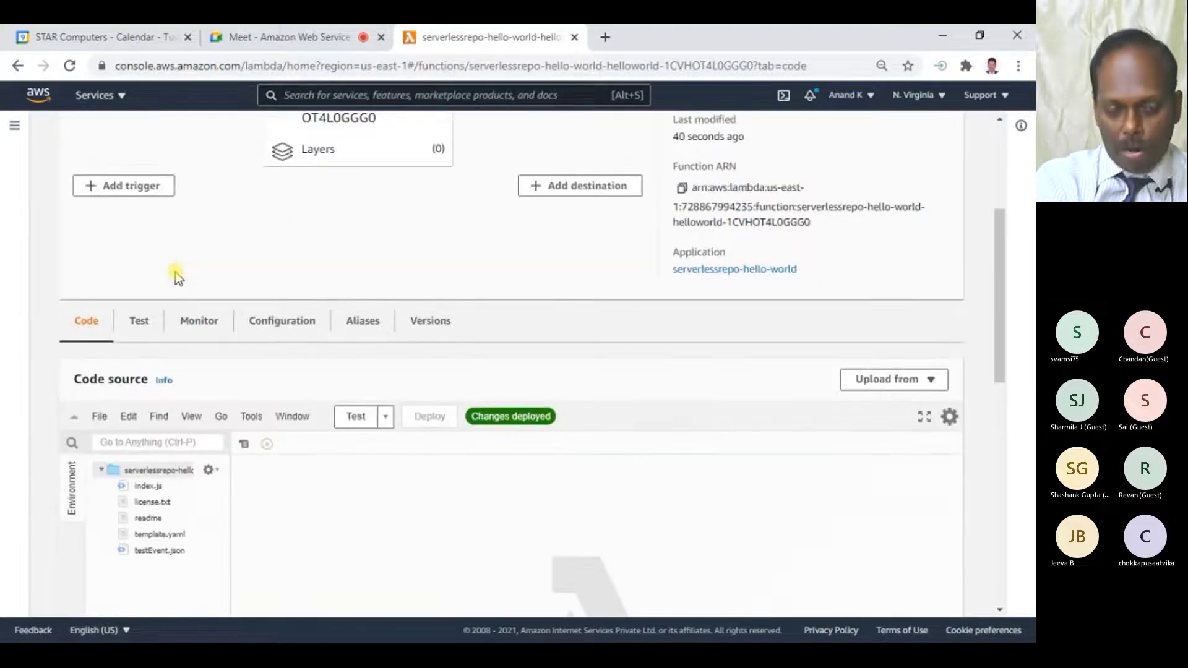
{"action": "scroll", "coordinate": [176, 276], "scroll_direction": "up", "scroll_amount": 3}
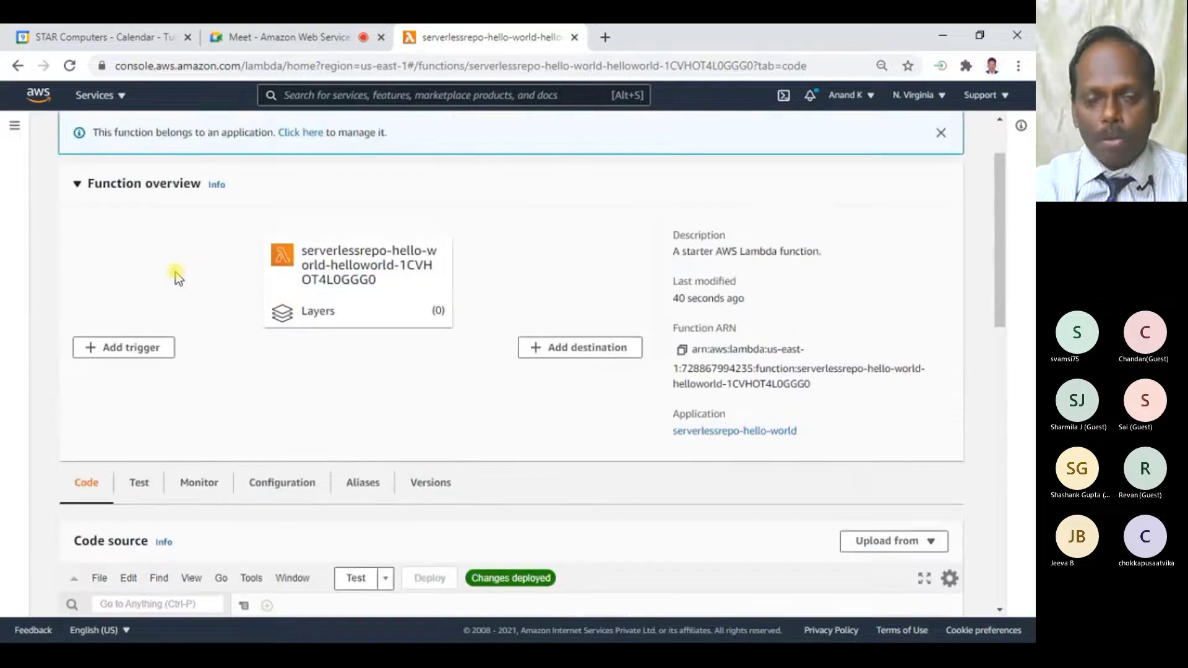
{"action": "scroll", "coordinate": [176, 277], "scroll_direction": "down", "scroll_amount": 4}
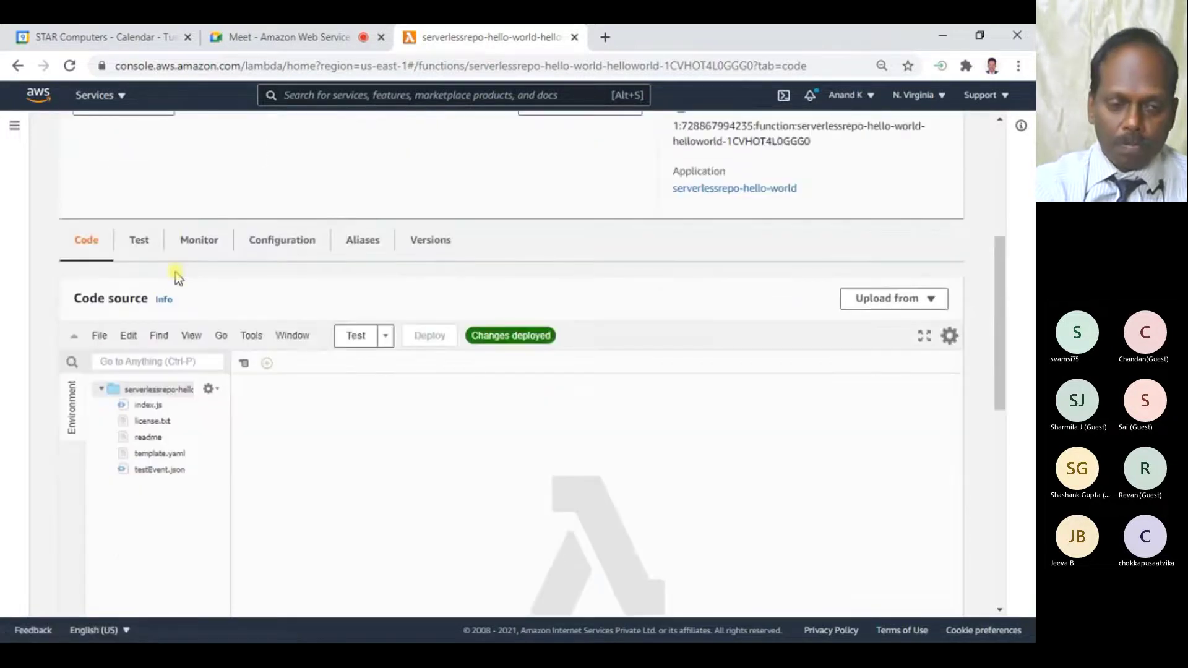
{"action": "scroll", "coordinate": [177, 278], "scroll_direction": "up", "scroll_amount": 5}
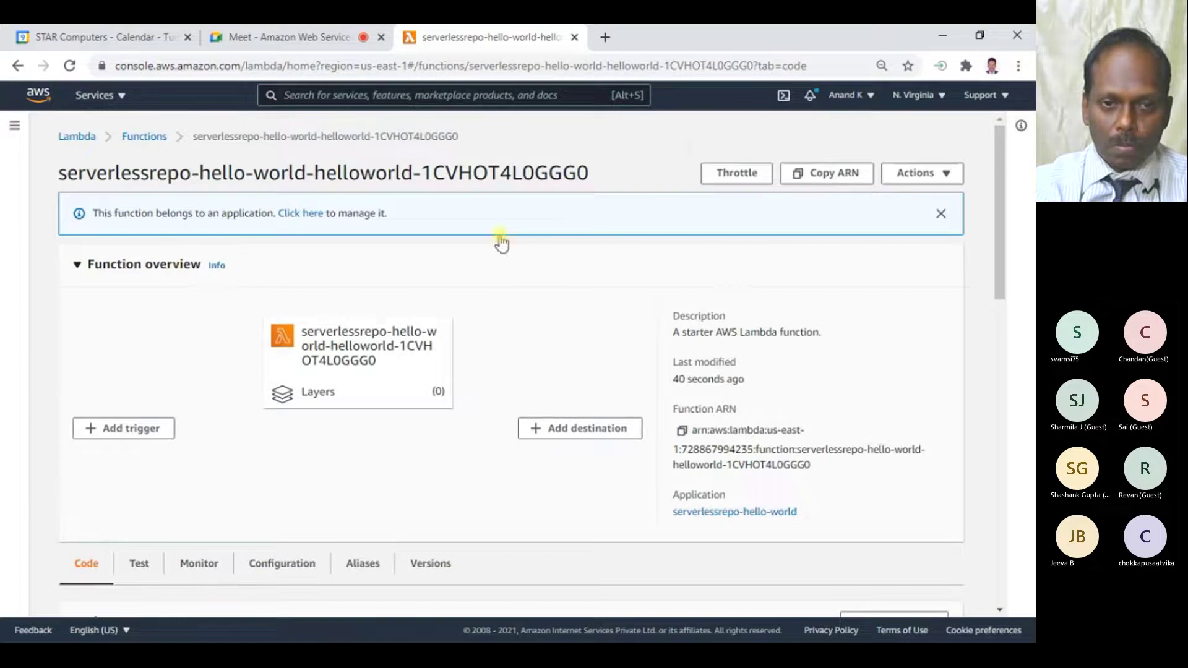
{"action": "left_click", "coordinate": [919, 177]}
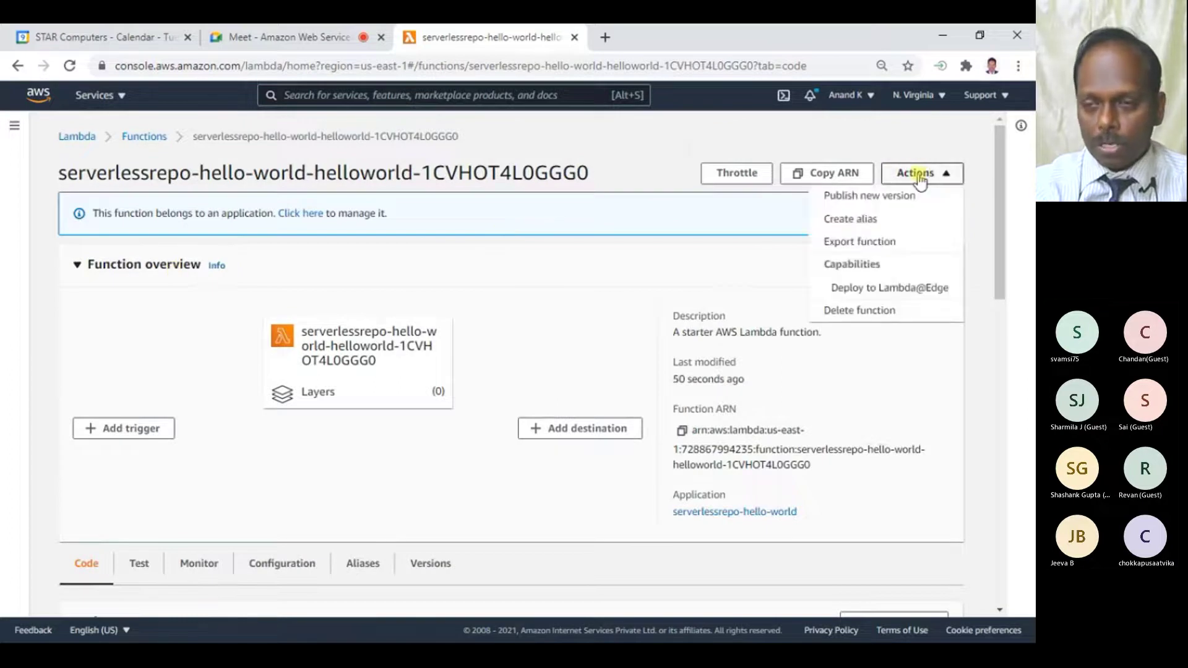
{"action": "left_click", "coordinate": [920, 178]}
{"action": "scroll", "coordinate": [393, 384], "scroll_direction": "down", "scroll_amount": 5}
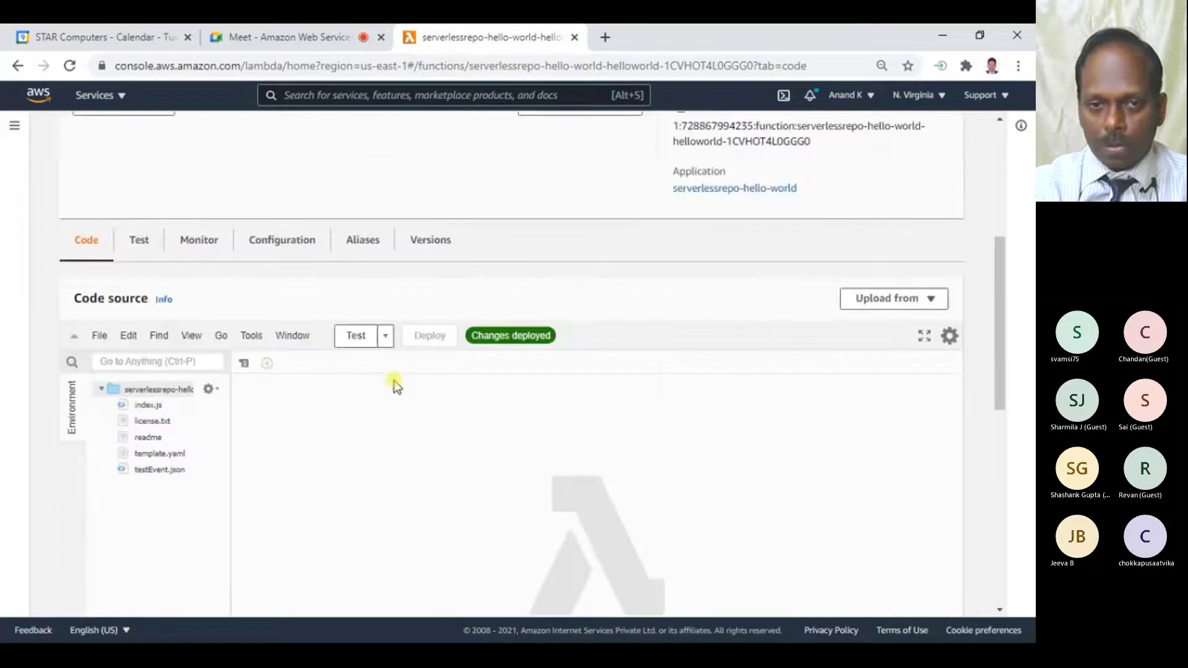
- On the function's Test tab, enter a name for a new hello-world test event
{"action": "left_click", "coordinate": [139, 245]}
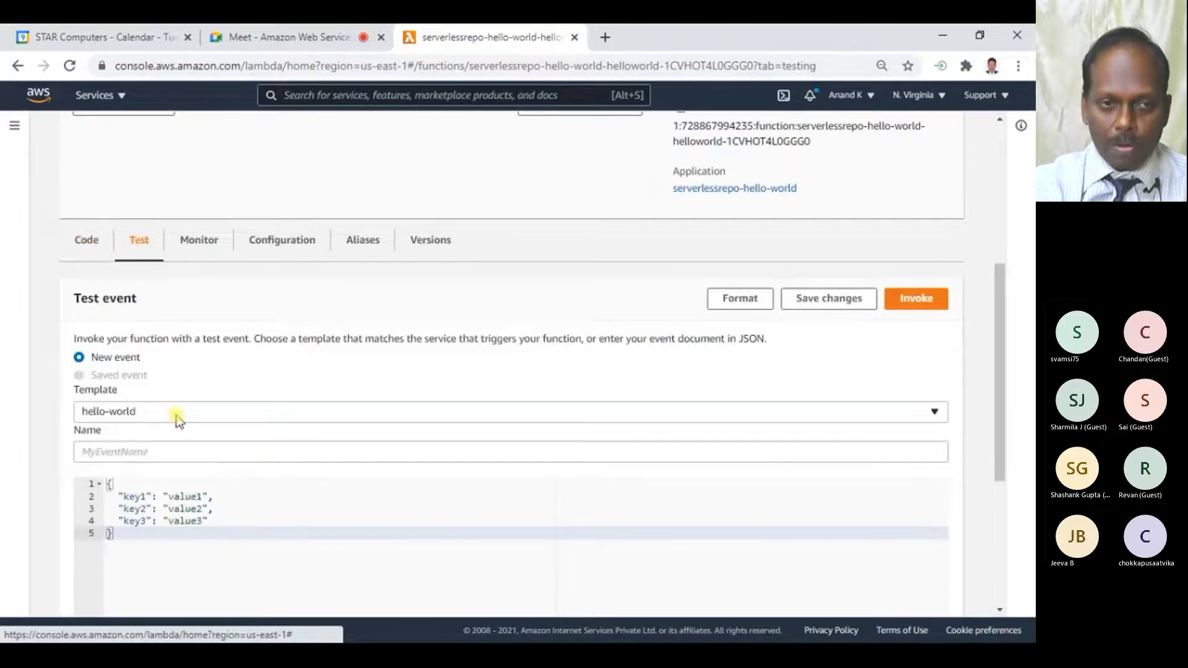
{"action": "scroll", "coordinate": [248, 416], "scroll_direction": "down", "scroll_amount": 1}
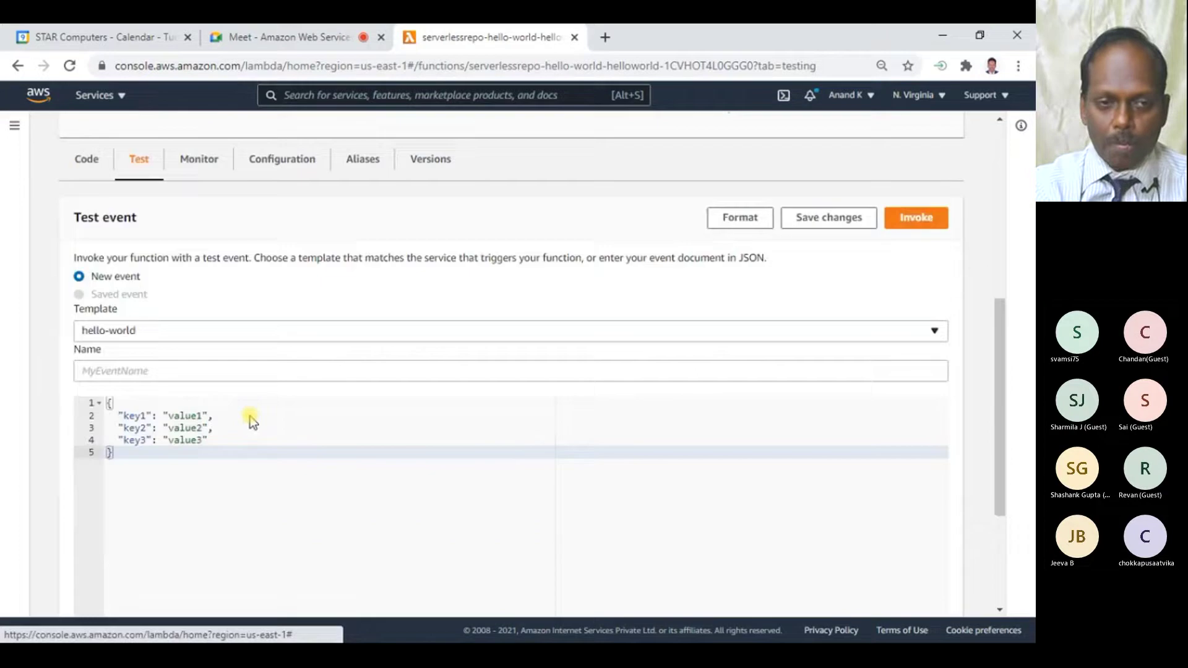
{"action": "left_click", "coordinate": [162, 369]}
{"action": "type", "text": "anand"}
{"action": "scroll", "coordinate": [305, 350], "scroll_direction": "down", "scroll_amount": 3}
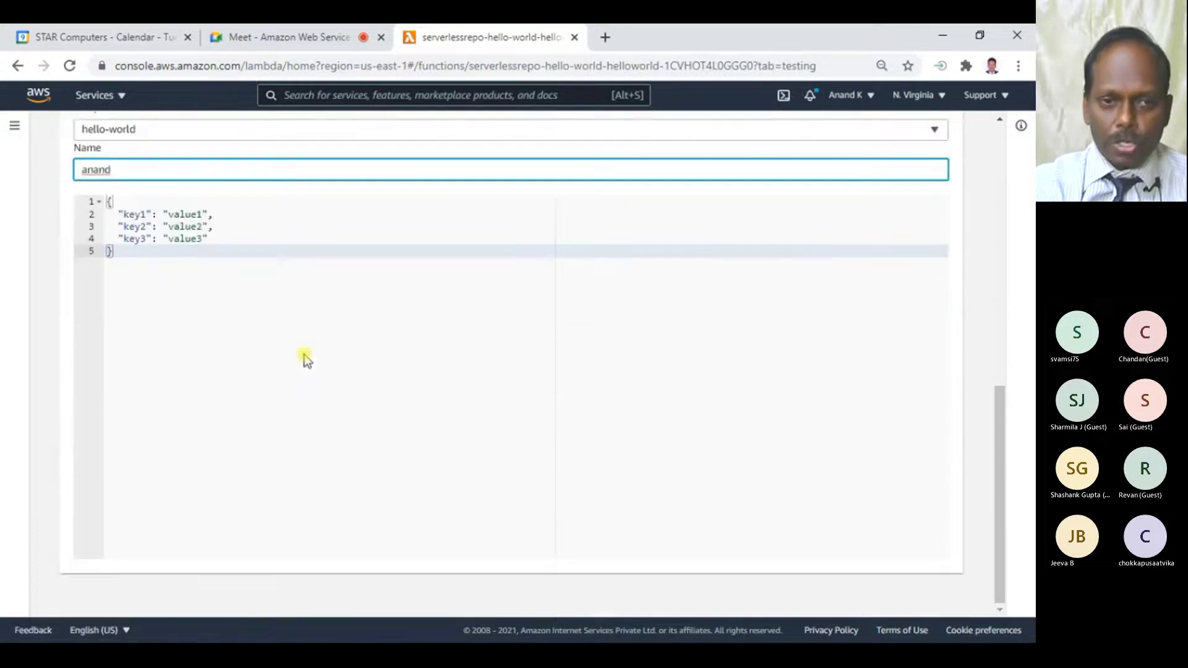
{"action": "scroll", "coordinate": [306, 369], "scroll_direction": "up", "scroll_amount": 6}
{"action": "scroll", "coordinate": [307, 369], "scroll_direction": "down", "scroll_amount": 2}
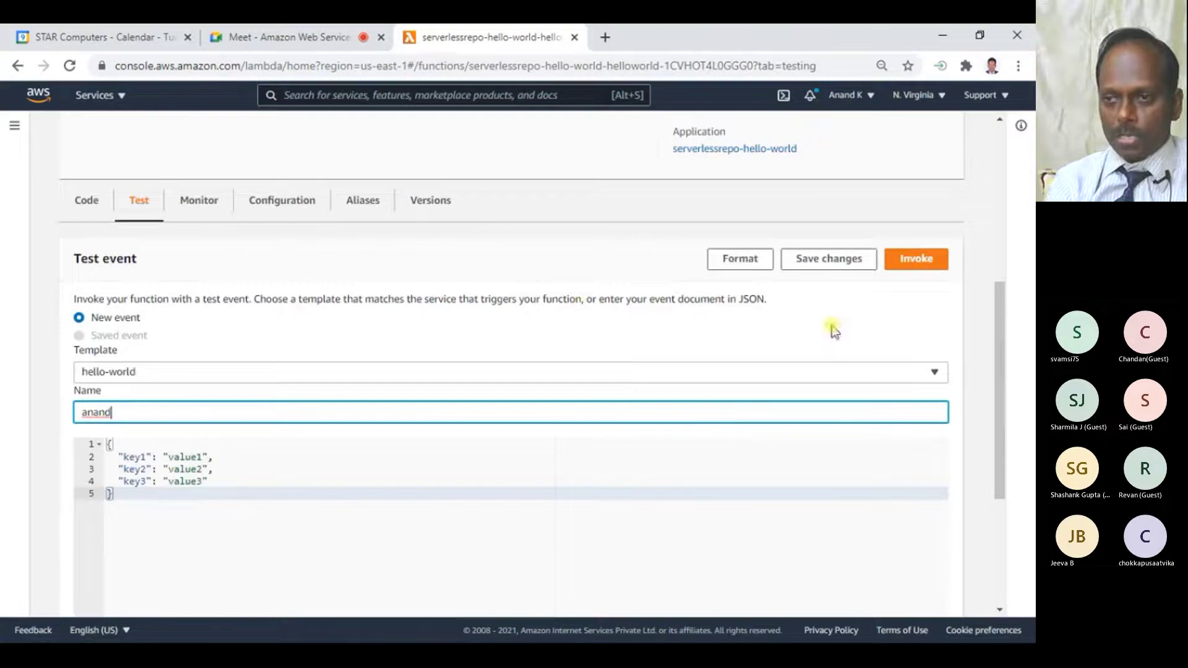
- Invoke the test, view its logs, and expand the succeeded result returning "value1"
{"action": "left_click", "coordinate": [918, 260]}
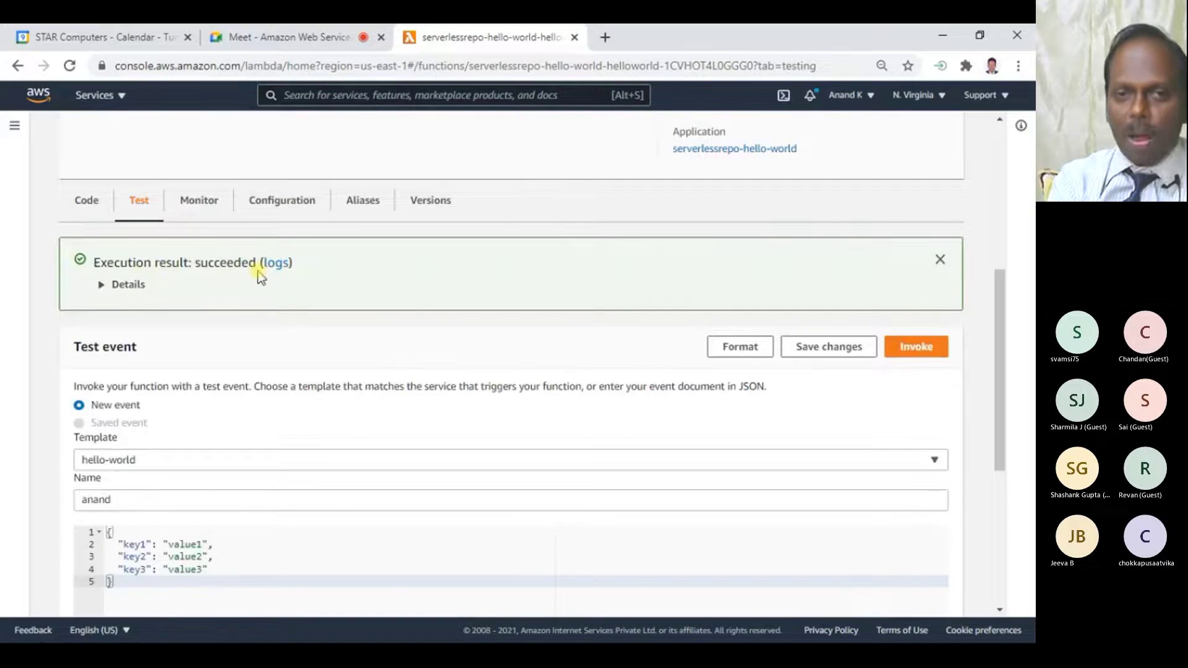
{"action": "left_click", "coordinate": [276, 263]}
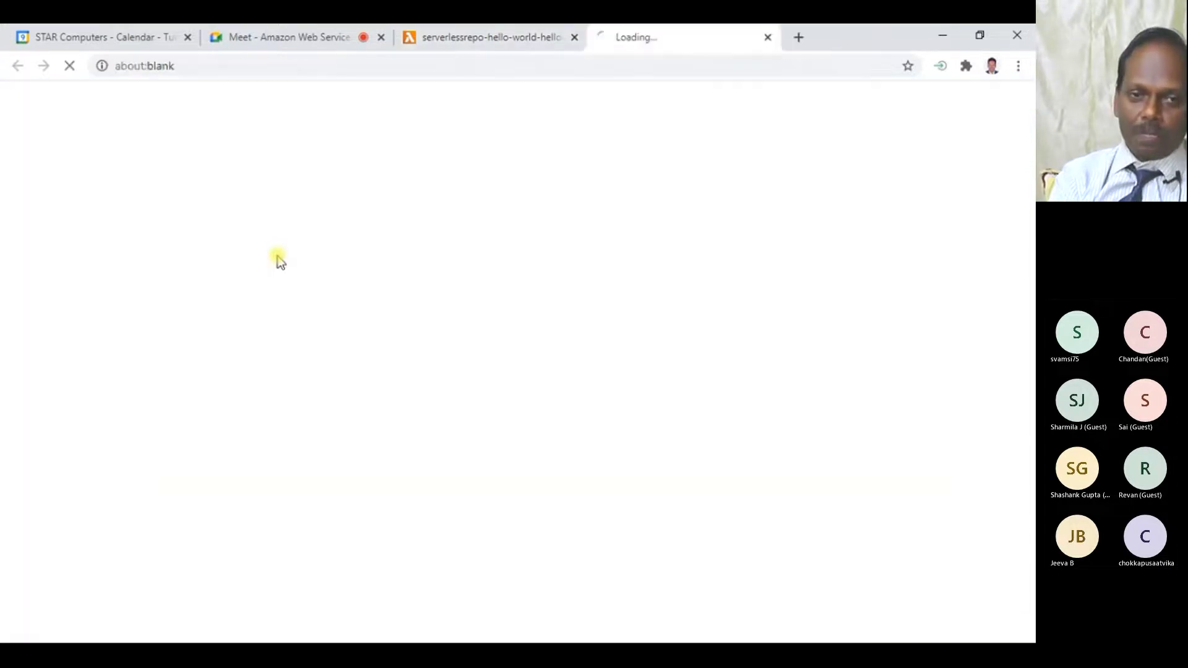
{"action": "left_click", "coordinate": [512, 37]}
{"action": "left_click", "coordinate": [142, 288]}
- Pause the demo on the execution details and exit full screen in Chrome
{"action": "scroll", "coordinate": [323, 374], "scroll_direction": "down", "scroll_amount": 1}
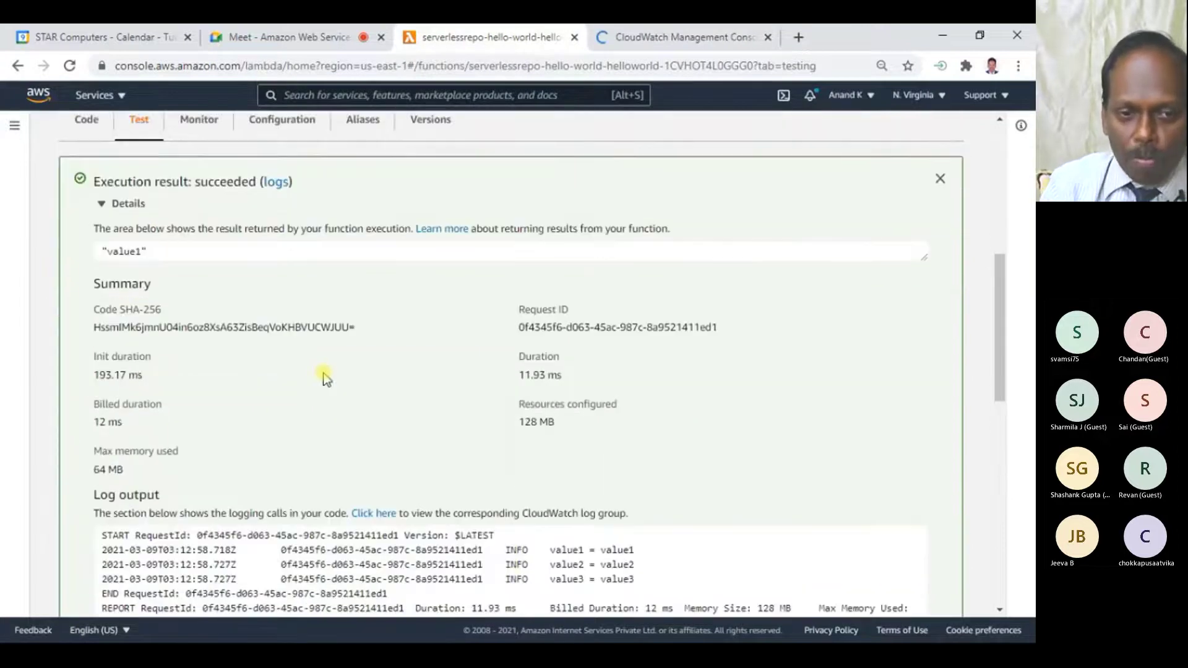
{"action": "left_click", "coordinate": [903, 294]}
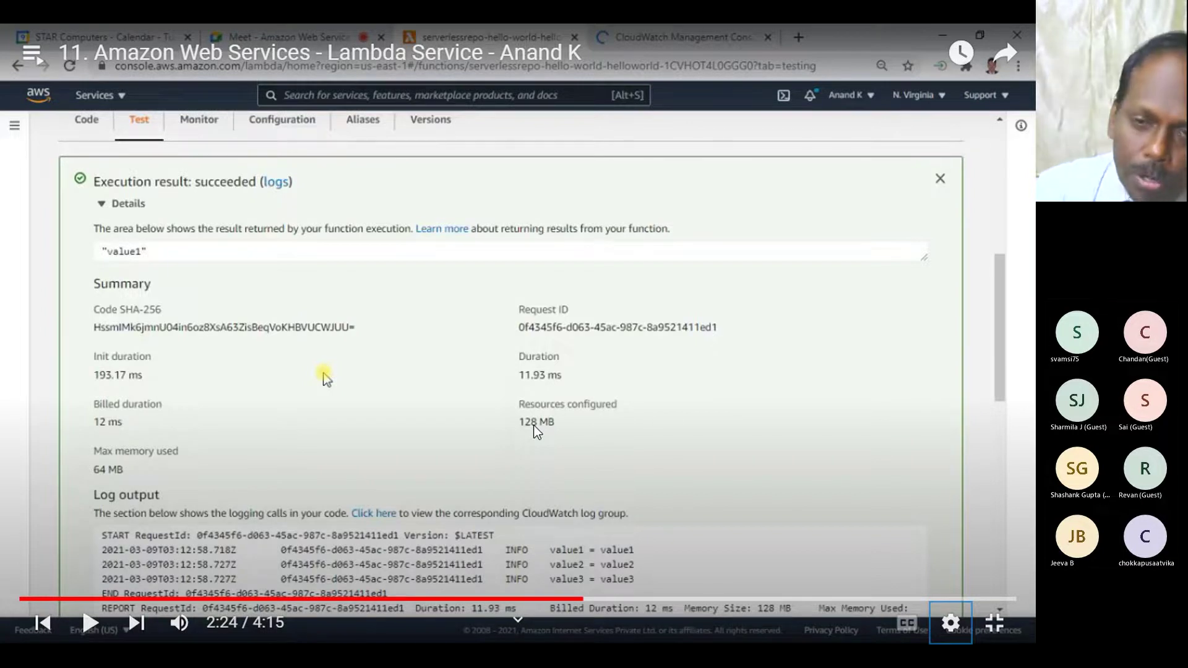
{"action": "key", "text": "alt+Tab"}
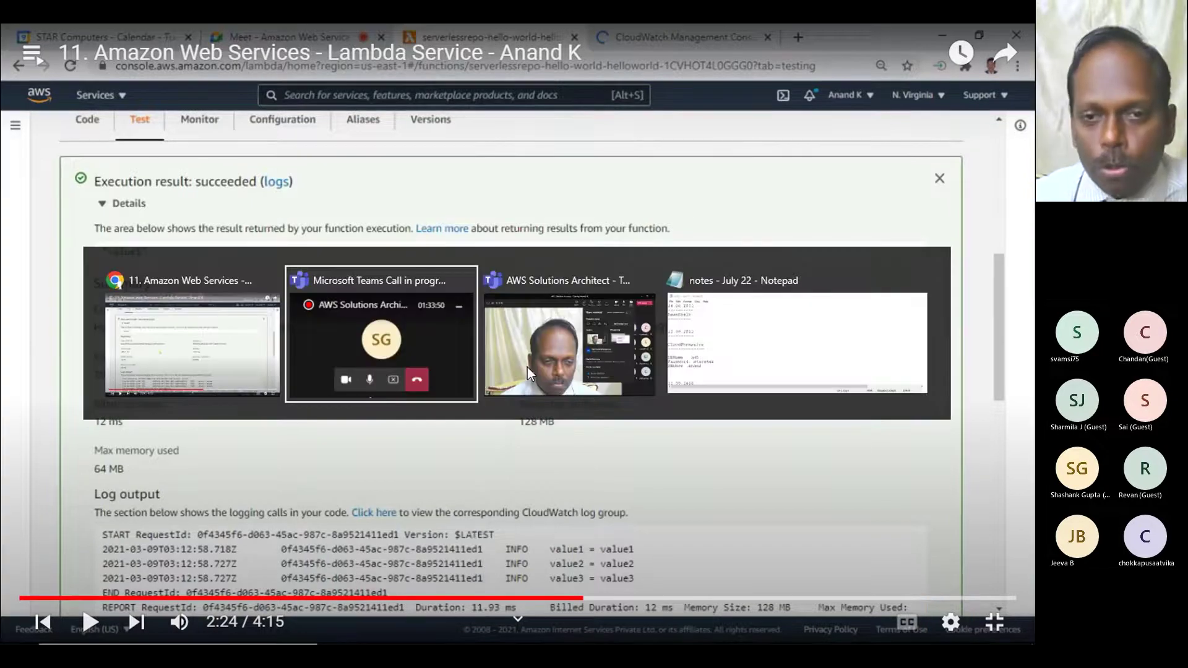
{"action": "key", "text": "alt+Tab"}
{"action": "key", "text": "alt+Tab"}
{"action": "key", "text": "alt+Tab"}
{"action": "key", "text": "alt+Tab"}
{"action": "key", "text": "alt+Tab"}
{"action": "key", "text": "alt+Tab"}
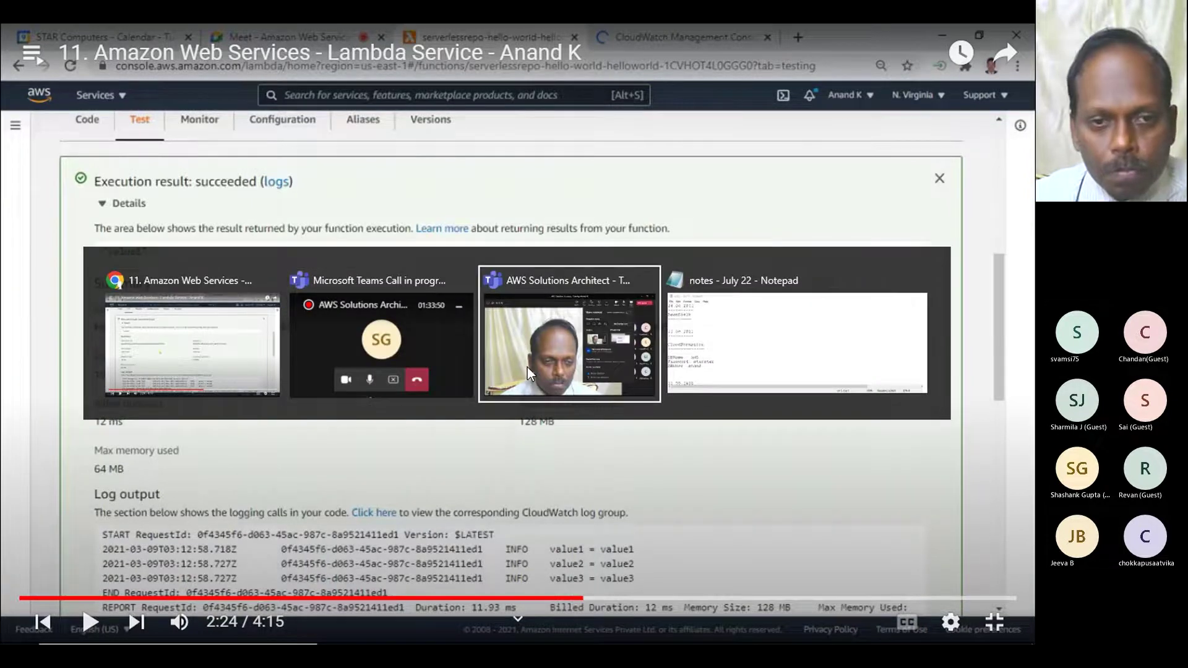
{"action": "key", "text": "Escape"}
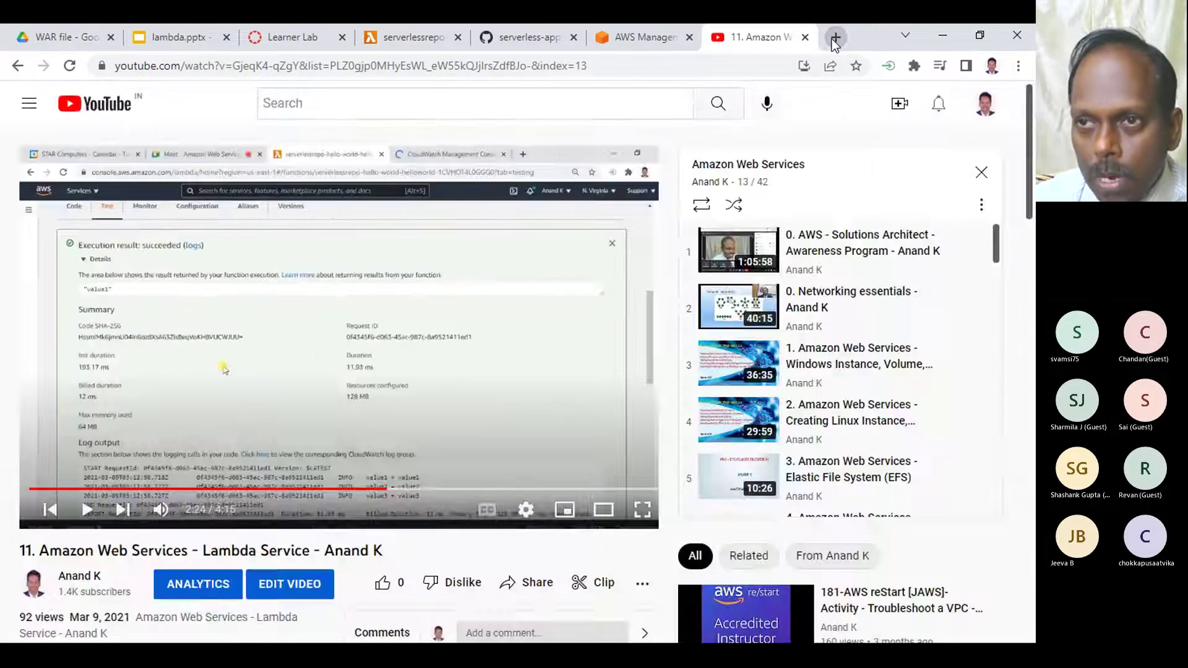
- Search Google for 'aws lambda billing' in a new tab
{"action": "left_click", "coordinate": [832, 39]}
{"action": "type", "text": "aws "}
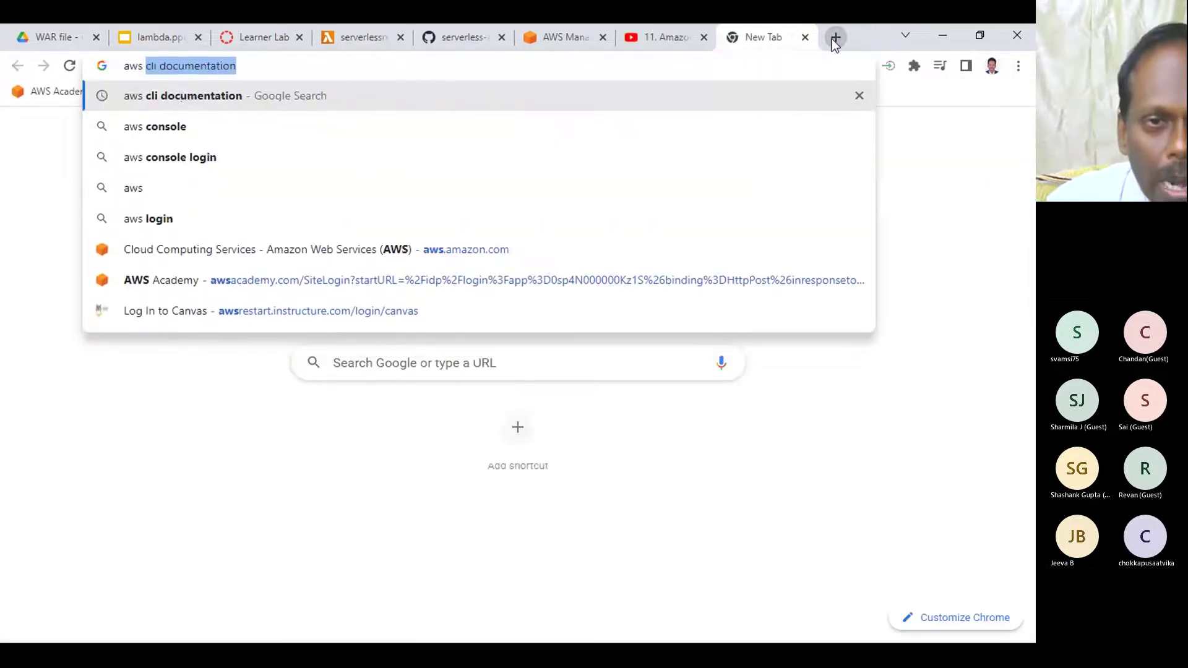
{"action": "type", "text": "lambd"}
{"action": "type", "text": "a billing"}
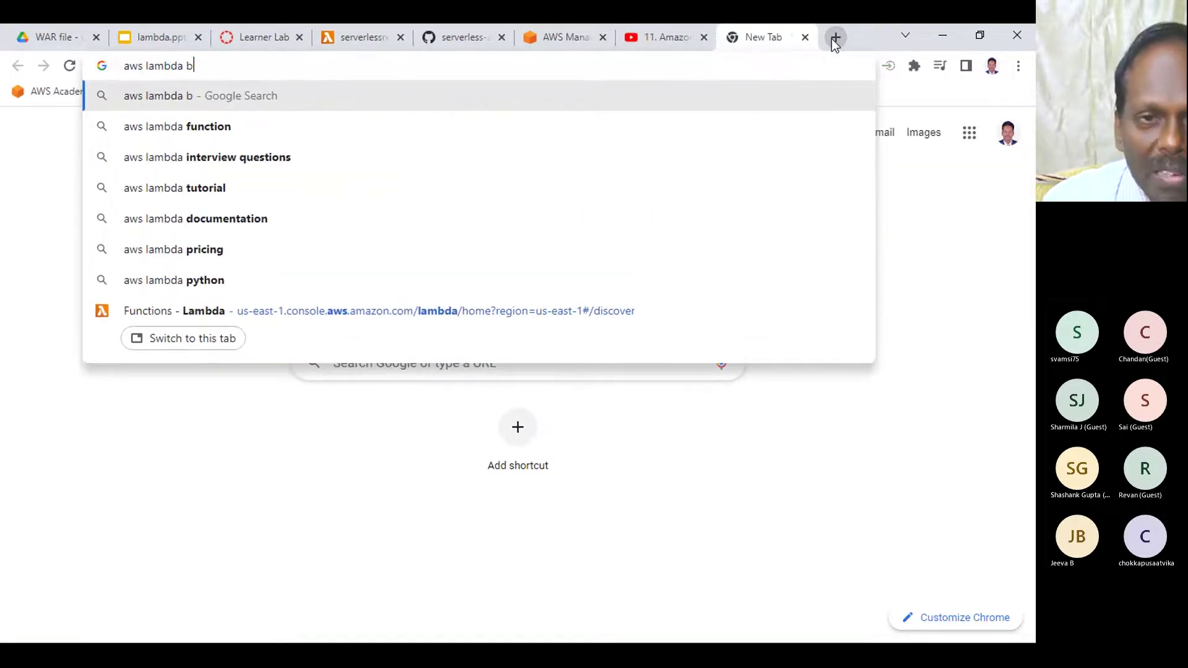
{"action": "key", "text": "Return"}
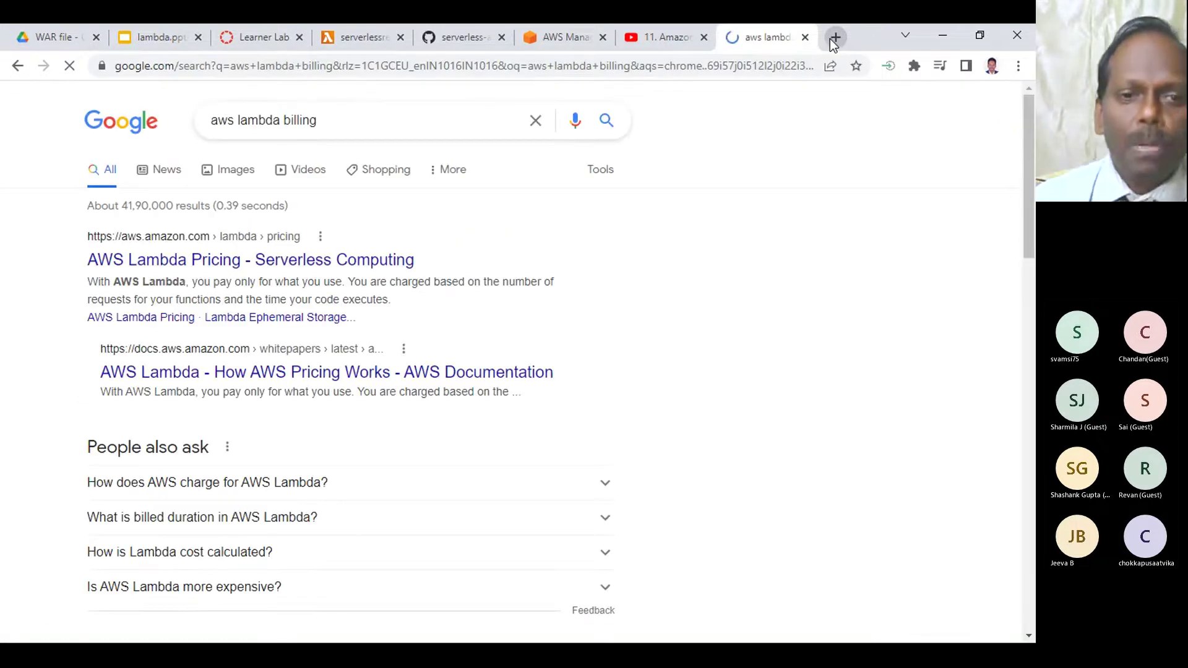
- Open the AWS Lambda Pricing page from the search results
{"action": "left_click", "coordinate": [275, 258]}
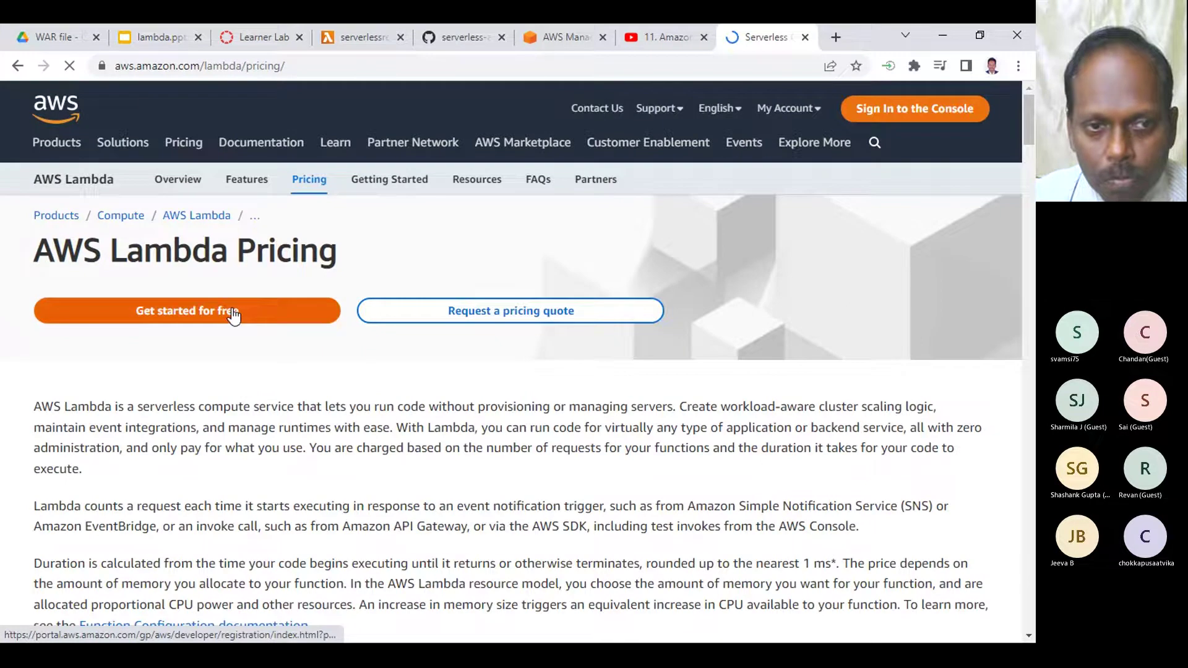
{"action": "left_click", "coordinate": [226, 310]}
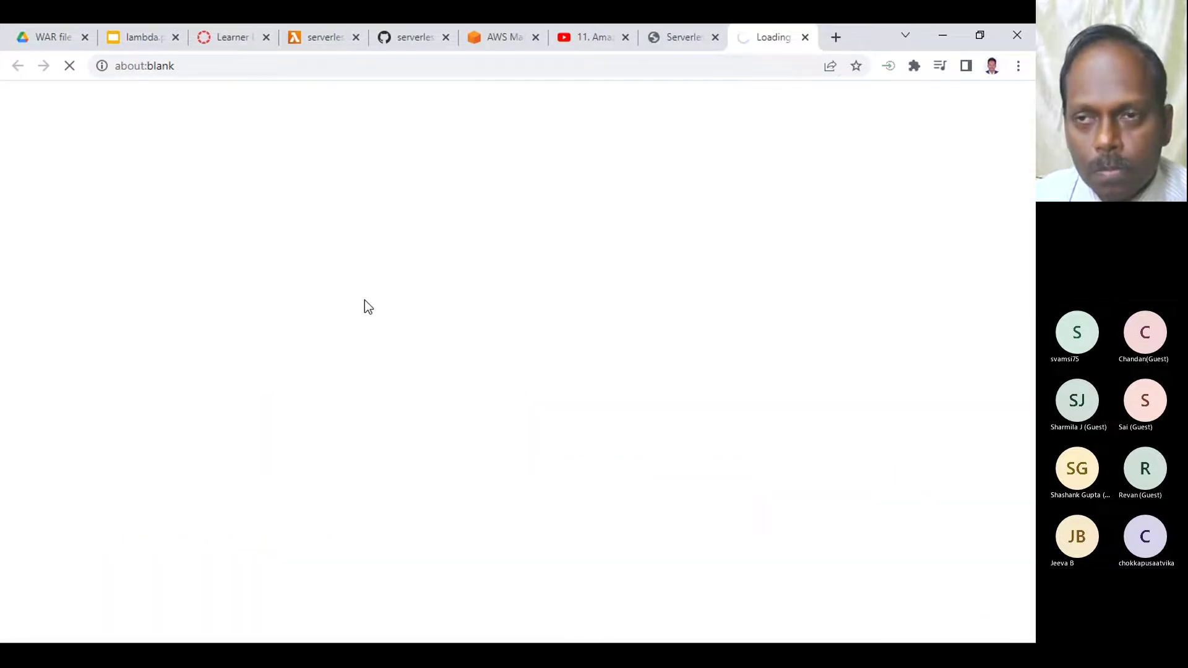
{"action": "left_click", "coordinate": [683, 39]}
- Highlight the 128 MB row and its $0.0000000021 per-1ms price in the memory table
{"action": "scroll", "coordinate": [473, 399], "scroll_direction": "down", "scroll_amount": 10}
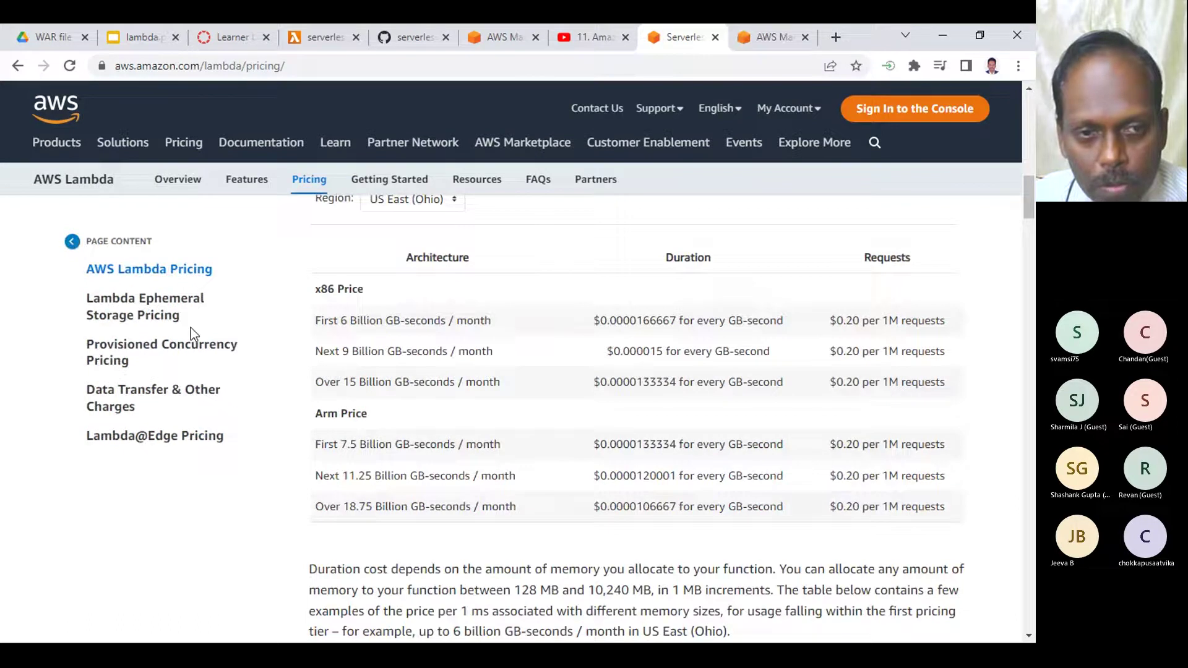
{"action": "scroll", "coordinate": [356, 306], "scroll_direction": "down", "scroll_amount": 8}
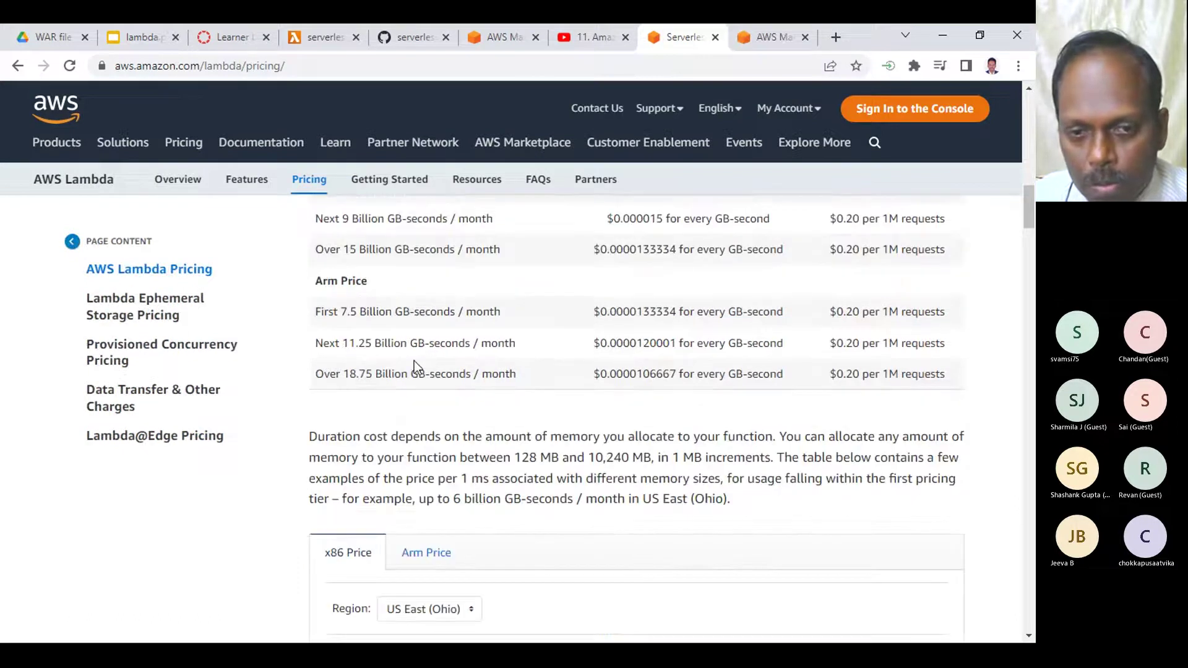
{"action": "double_click", "coordinate": [340, 347]}
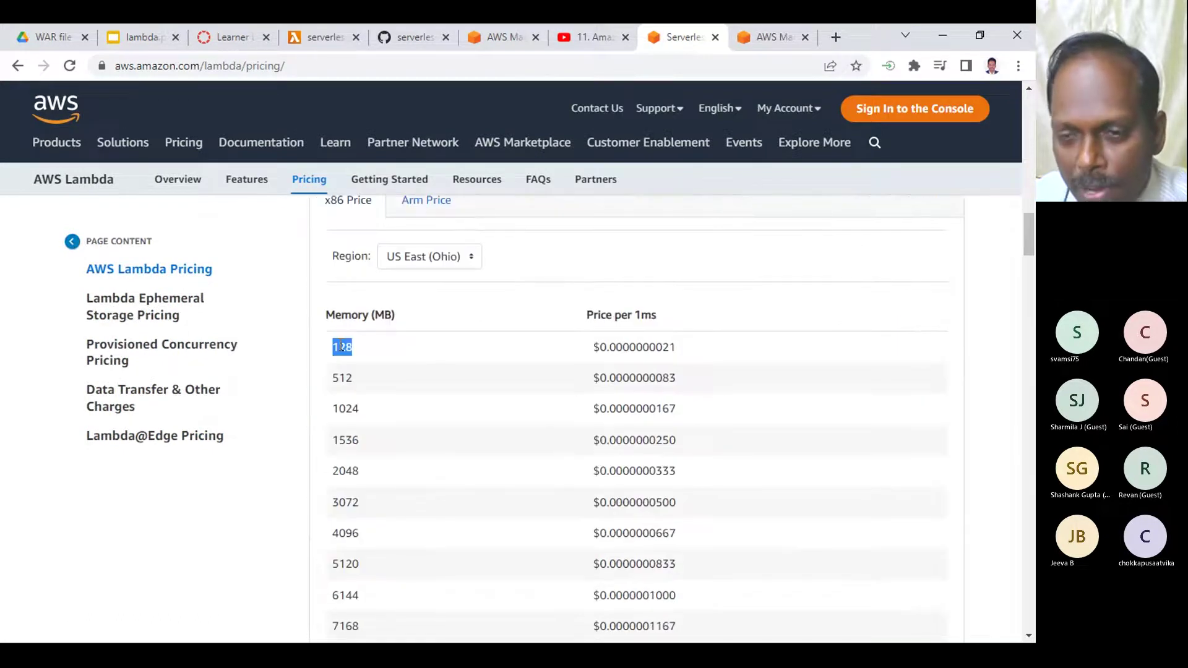
{"action": "triple_click", "coordinate": [627, 344]}
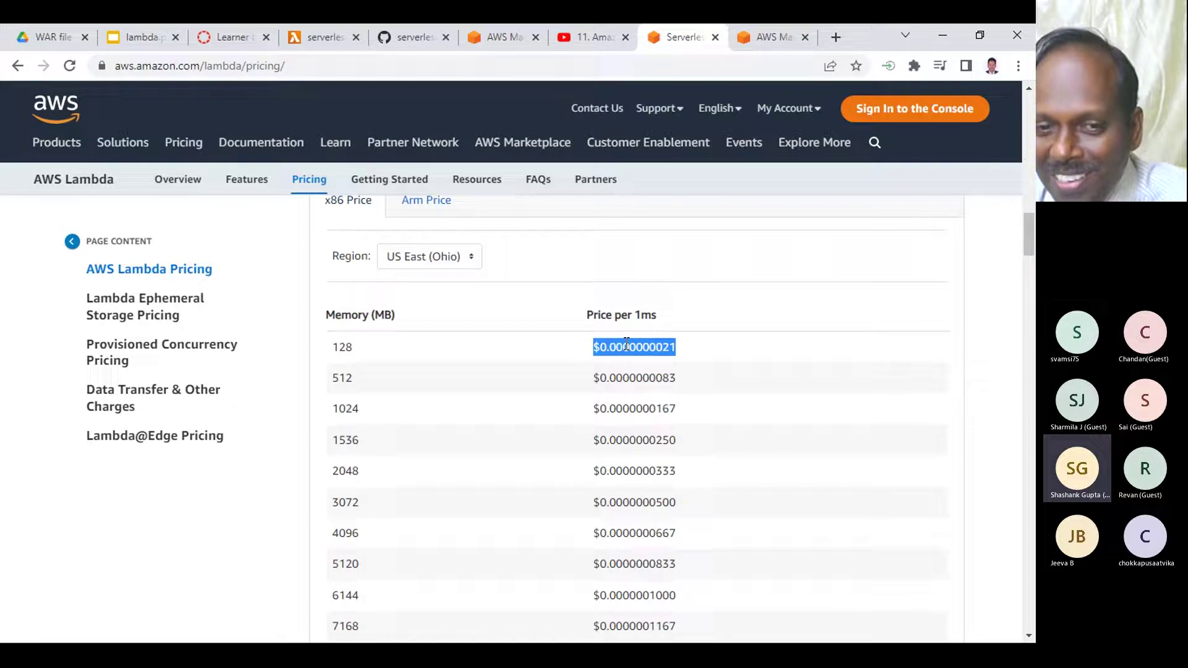
{"action": "left_click", "coordinate": [349, 345]}
{"action": "double_click", "coordinate": [348, 345]}
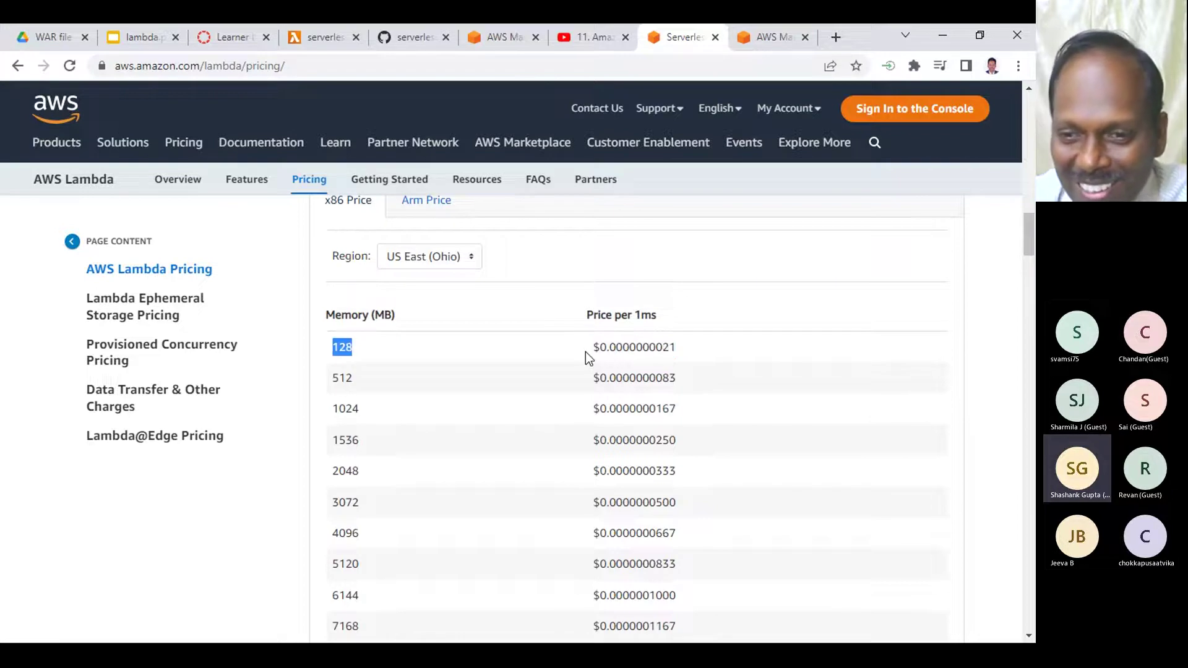
{"action": "left_click_drag", "start_coordinate": [601, 347], "coordinate": [675, 348]}
{"action": "left_click", "coordinate": [609, 347]}
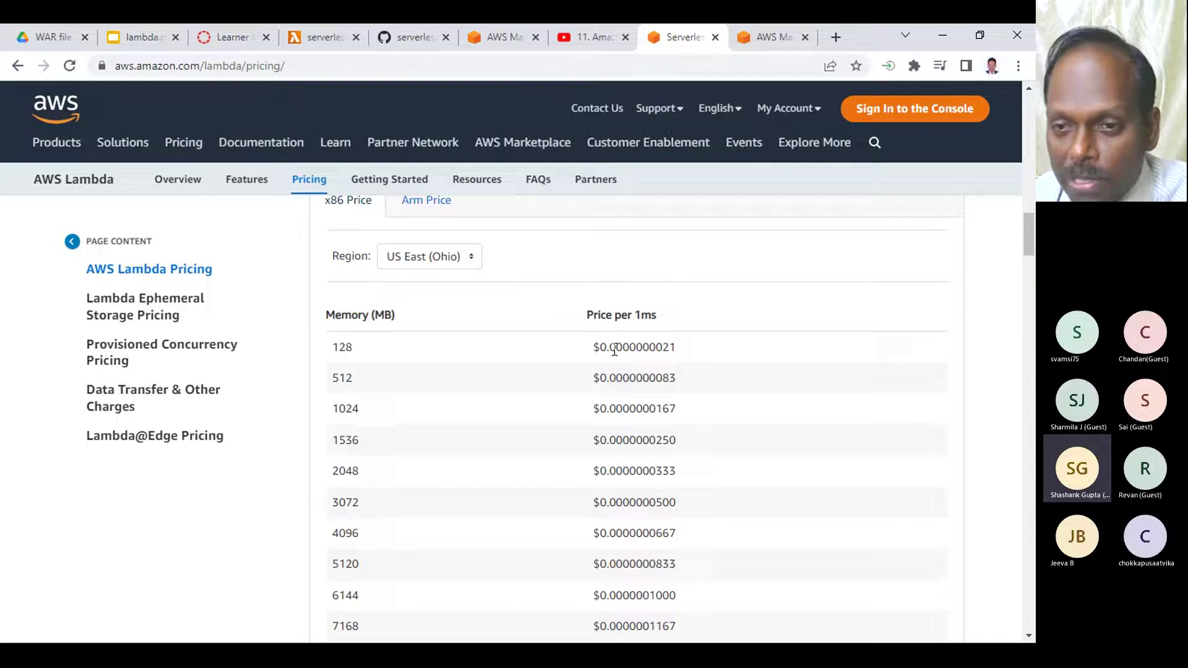
- Cycle through the Console Home and video tabs back to the Lambda pricing page
{"action": "left_click", "coordinate": [501, 38]}
{"action": "left_click", "coordinate": [589, 37]}
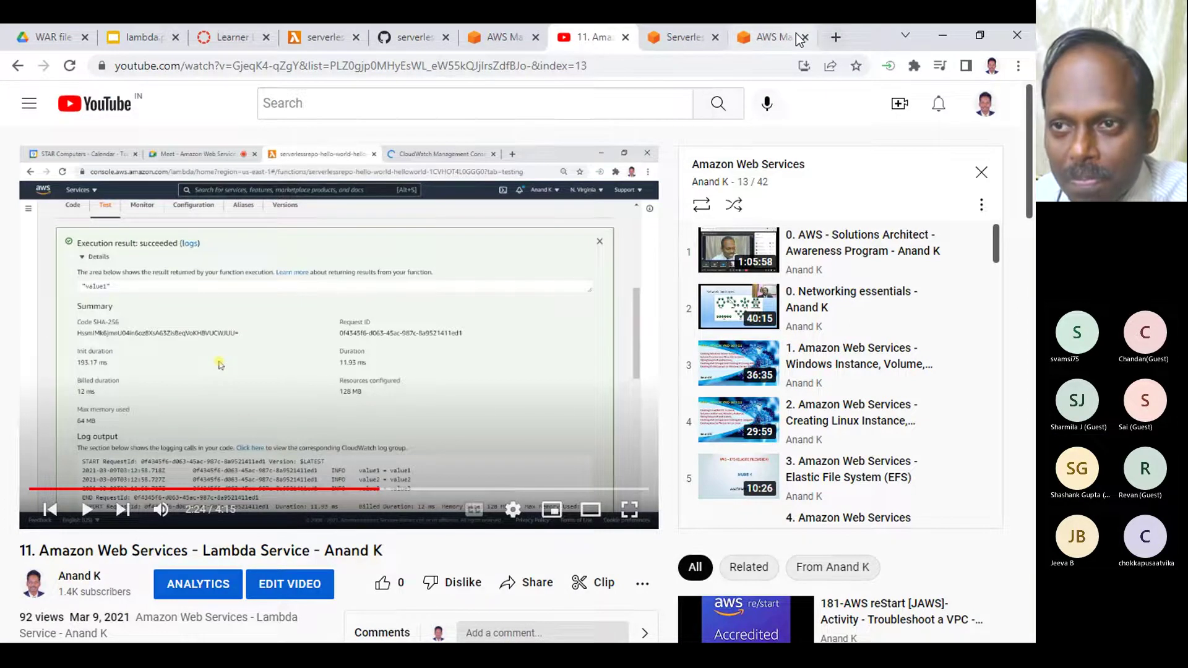
{"action": "left_click", "coordinate": [773, 37]}
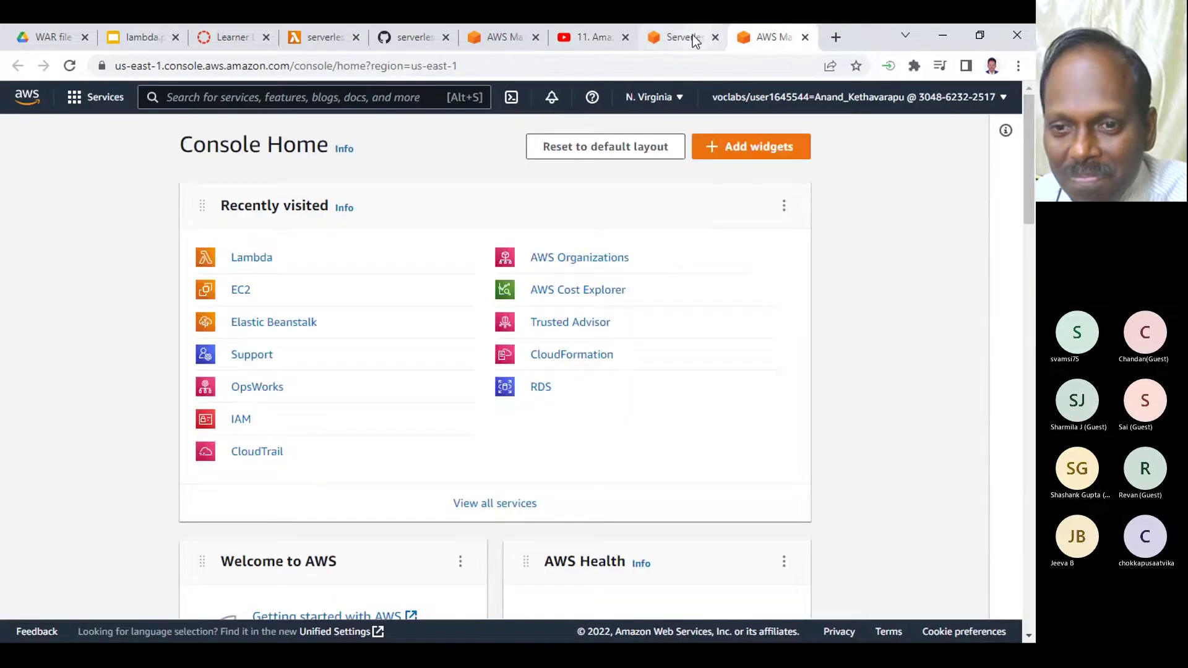
{"action": "left_click", "coordinate": [681, 37]}
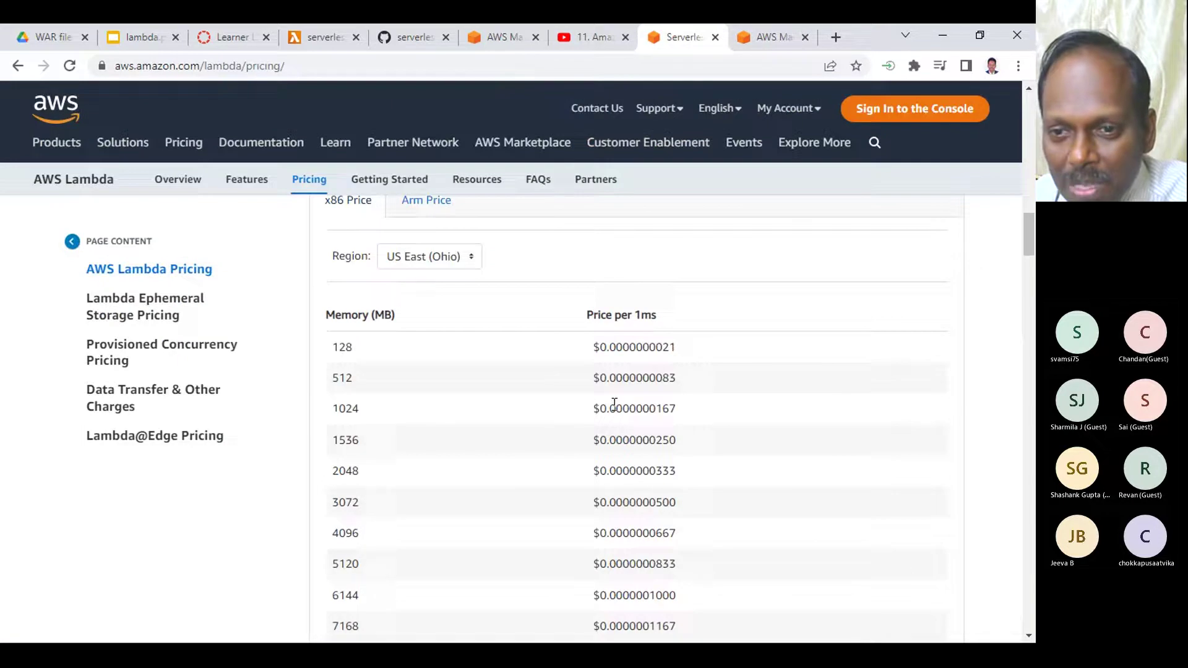
- Compare memory rows from 128 MB to 10240 MB ($0.0000001667 per 1ms), then go to Console Home
{"action": "double_click", "coordinate": [347, 350]}
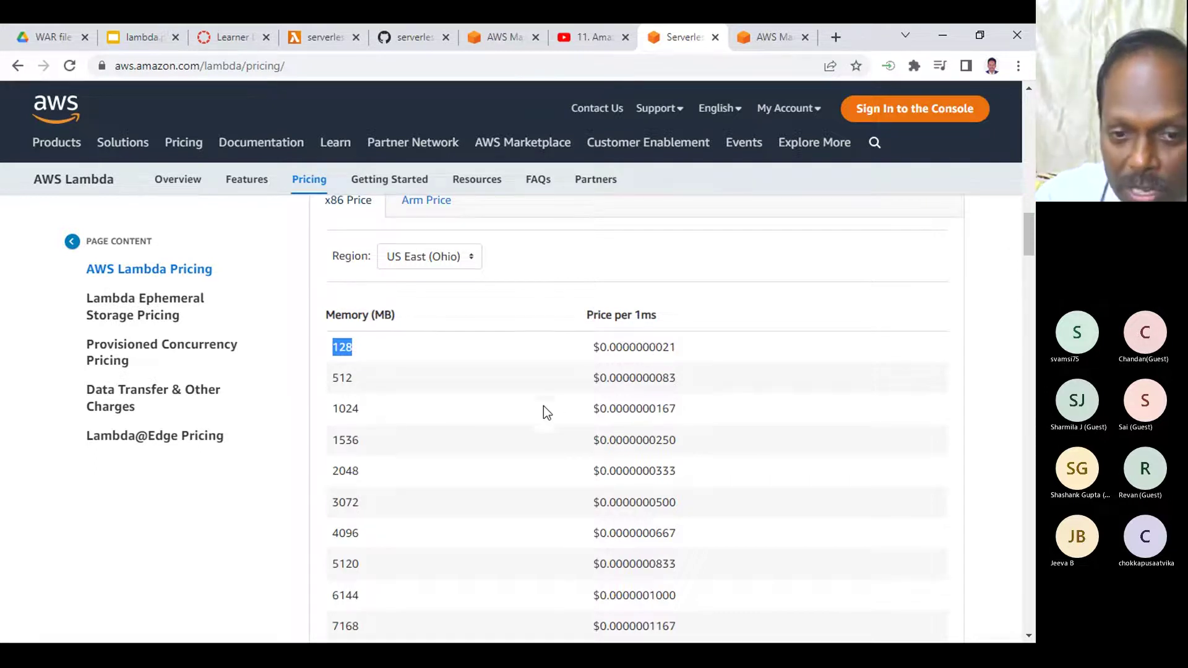
{"action": "scroll", "coordinate": [521, 424], "scroll_direction": "down", "scroll_amount": 5}
{"action": "scroll", "coordinate": [520, 427], "scroll_direction": "up", "scroll_amount": 4}
{"action": "scroll", "coordinate": [519, 427], "scroll_direction": "down", "scroll_amount": 5}
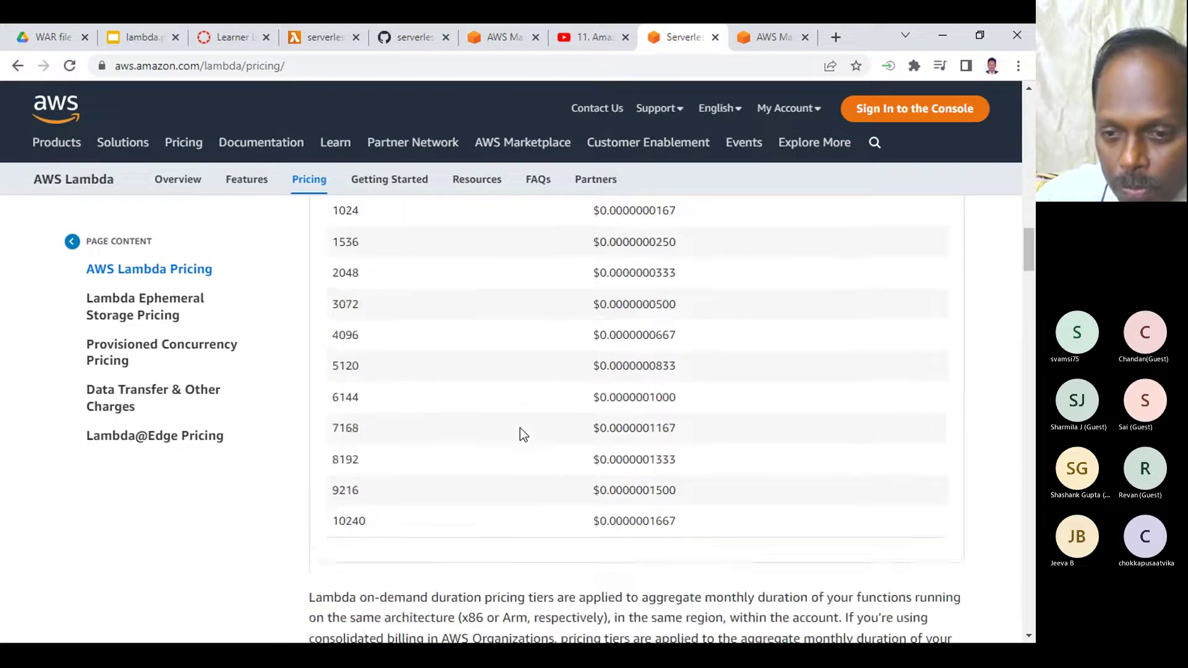
{"action": "double_click", "coordinate": [347, 398]}
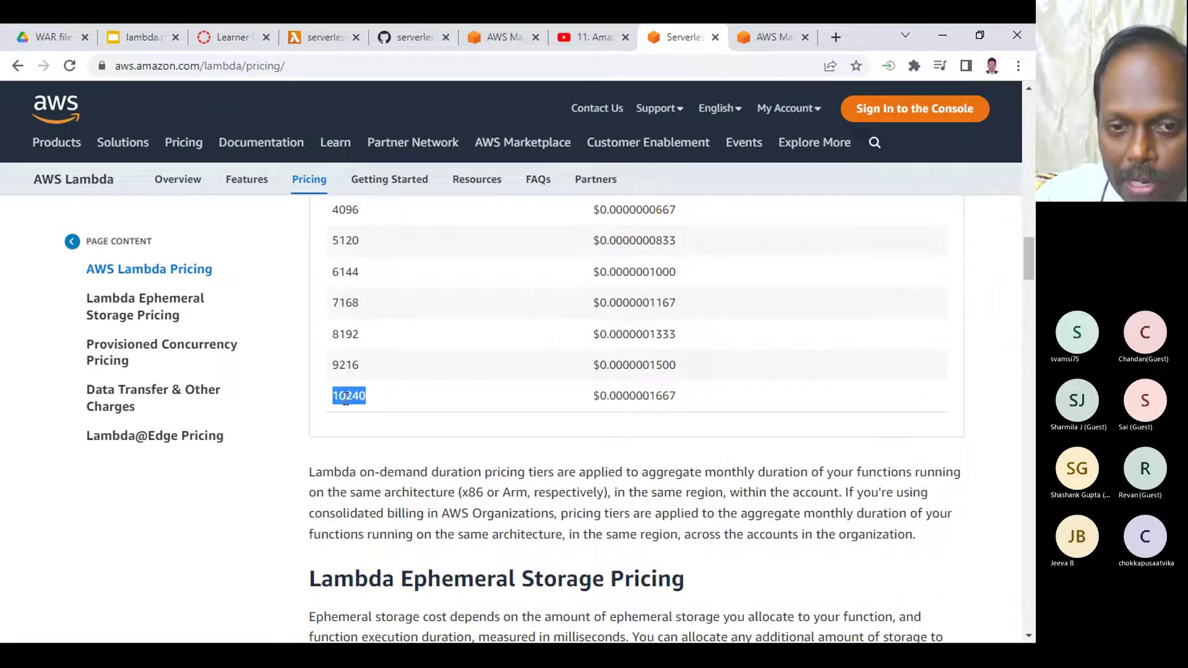
{"action": "scroll", "coordinate": [386, 393], "scroll_direction": "up", "scroll_amount": 4}
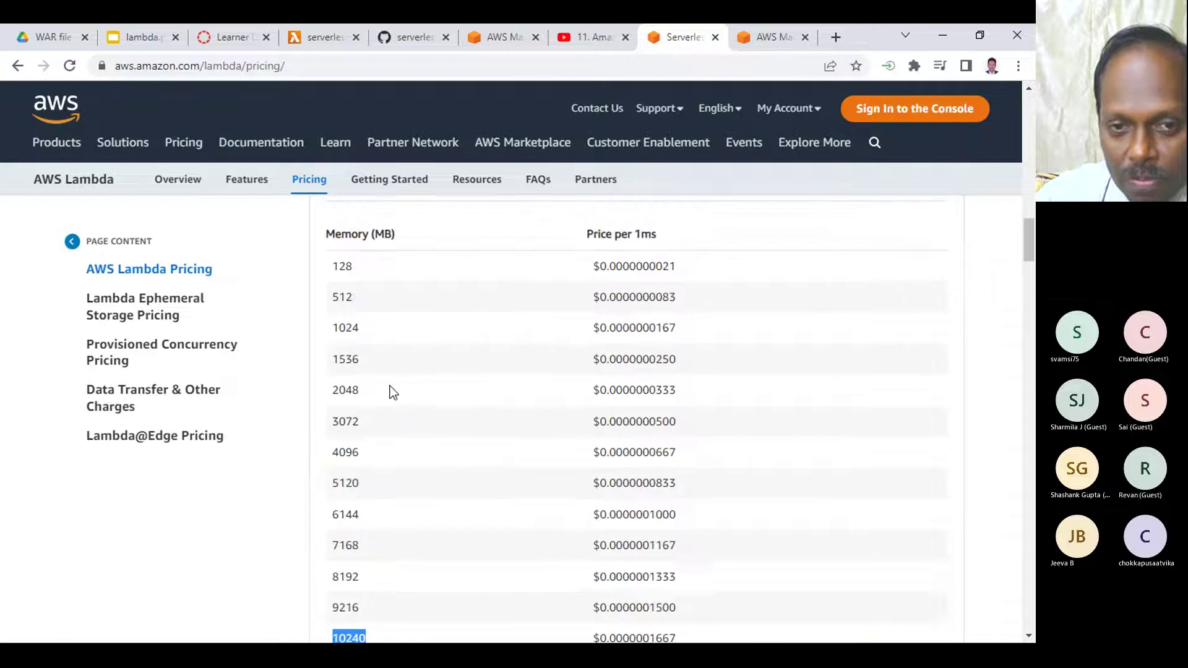
{"action": "scroll", "coordinate": [356, 347], "scroll_direction": "down", "scroll_amount": 4}
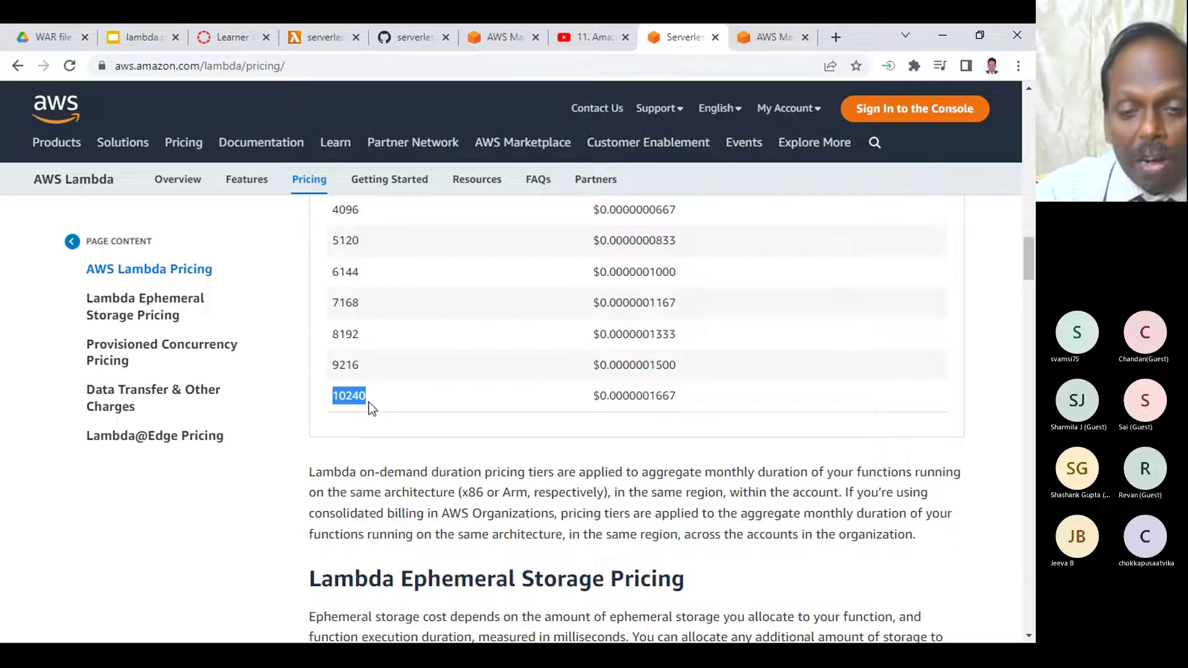
{"action": "scroll", "coordinate": [363, 336], "scroll_direction": "up", "scroll_amount": 6}
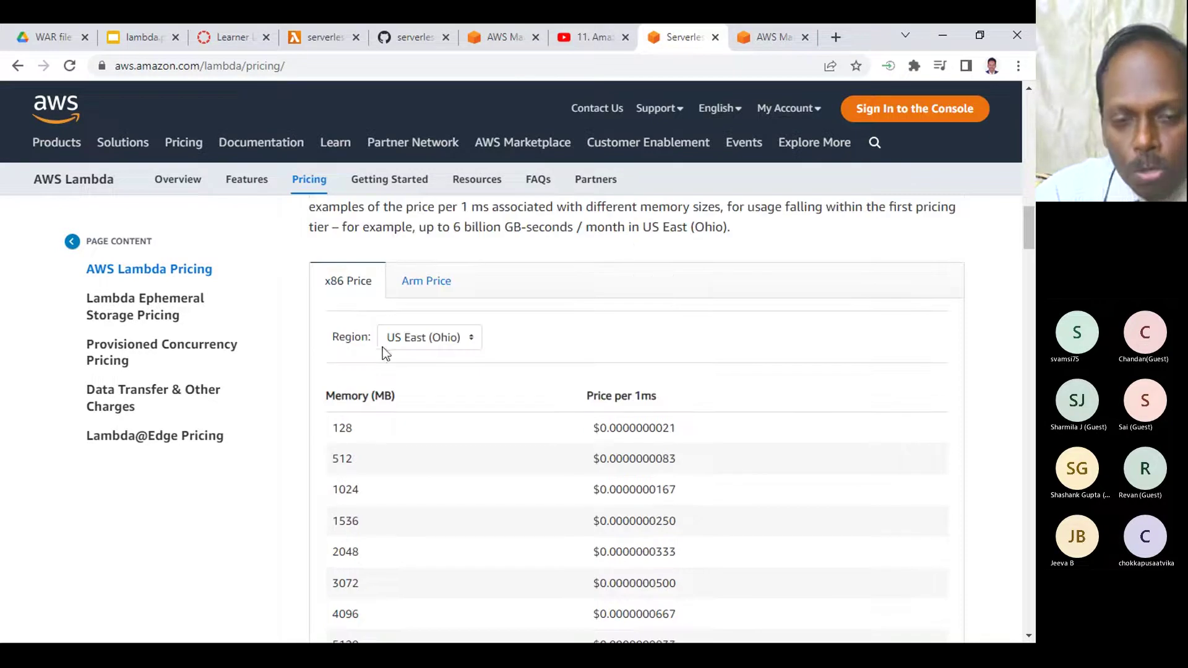
{"action": "scroll", "coordinate": [441, 376], "scroll_direction": "down", "scroll_amount": 5}
{"action": "scroll", "coordinate": [413, 459], "scroll_direction": "up", "scroll_amount": 7}
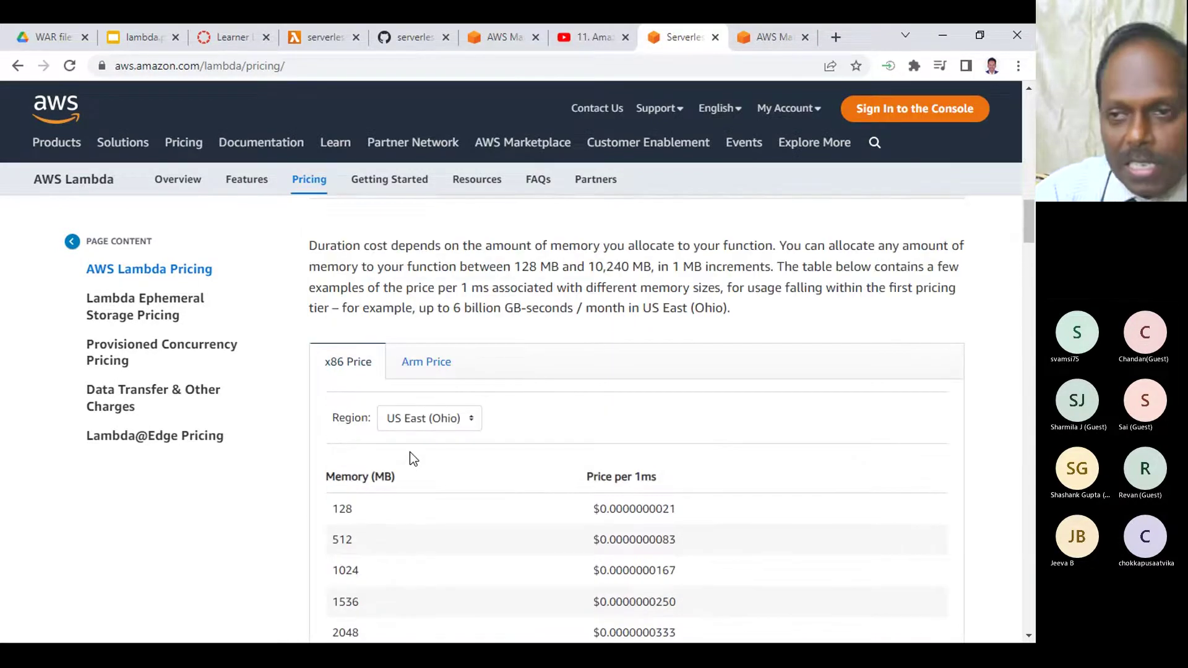
{"action": "left_click", "coordinate": [774, 36]}
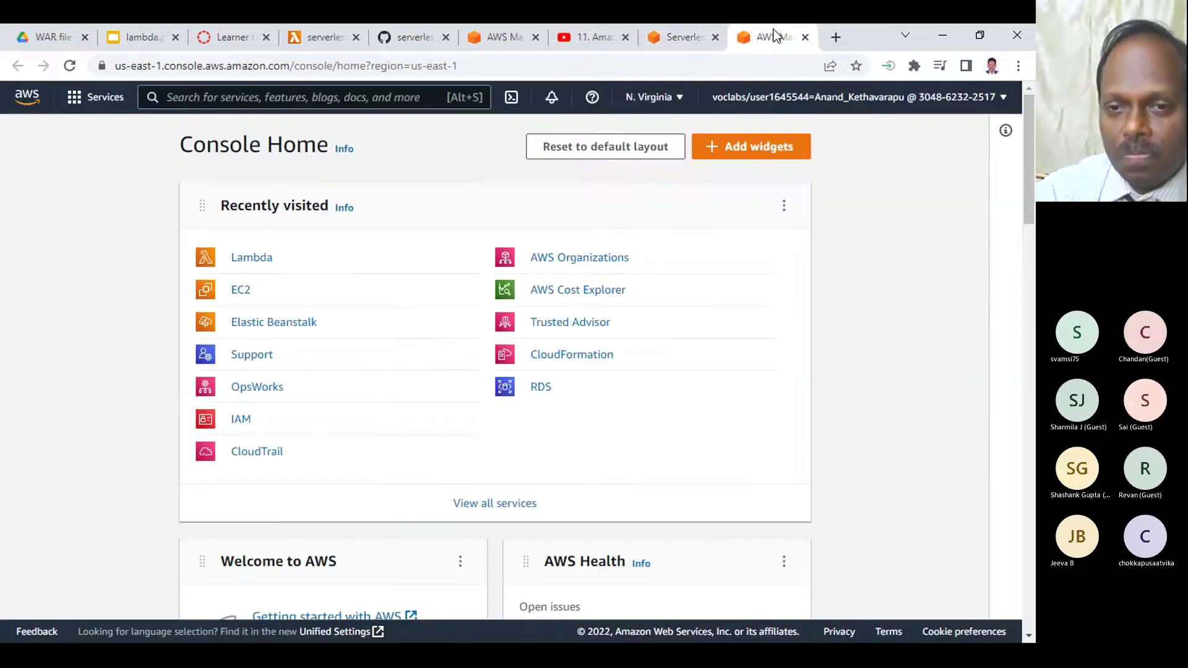
- Resume the Lambda Service video full screen at the 12 ms billed-duration execution summary
{"action": "left_click", "coordinate": [590, 38]}
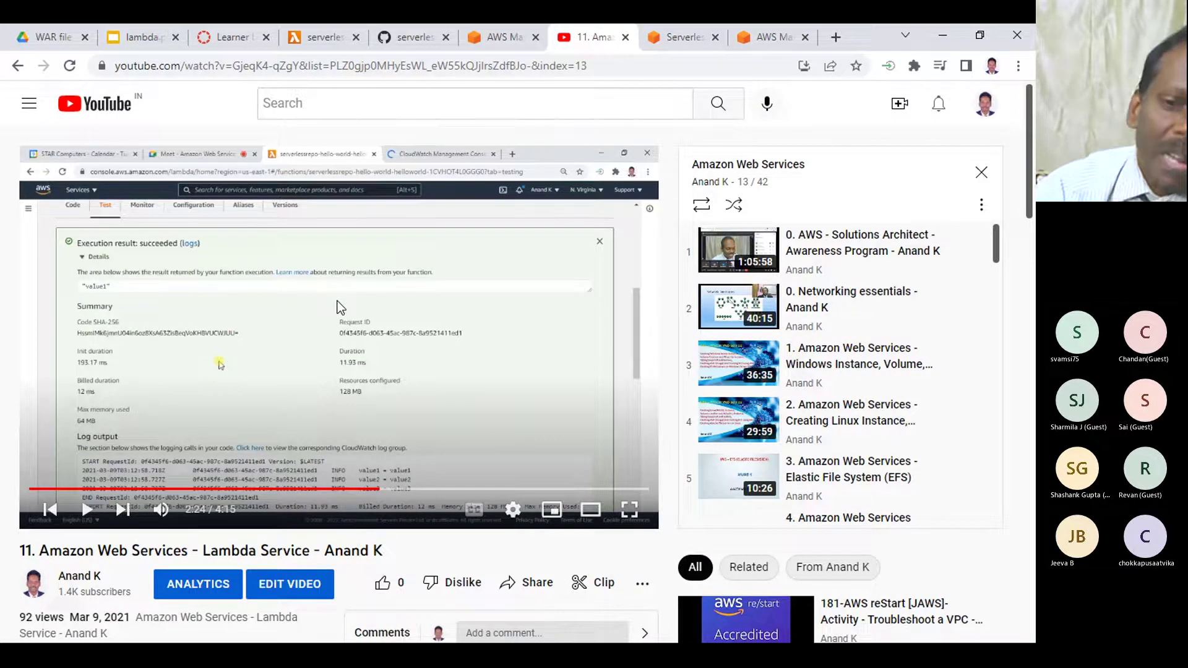
{"action": "left_click", "coordinate": [631, 508]}
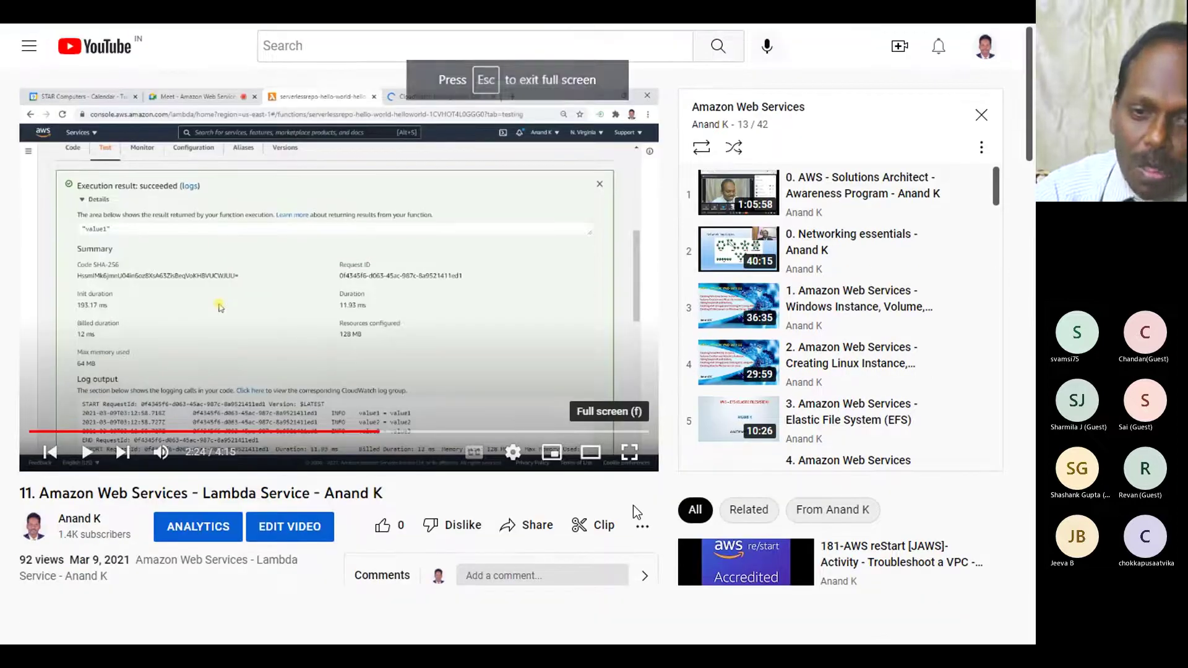
{"action": "key", "text": "space"}
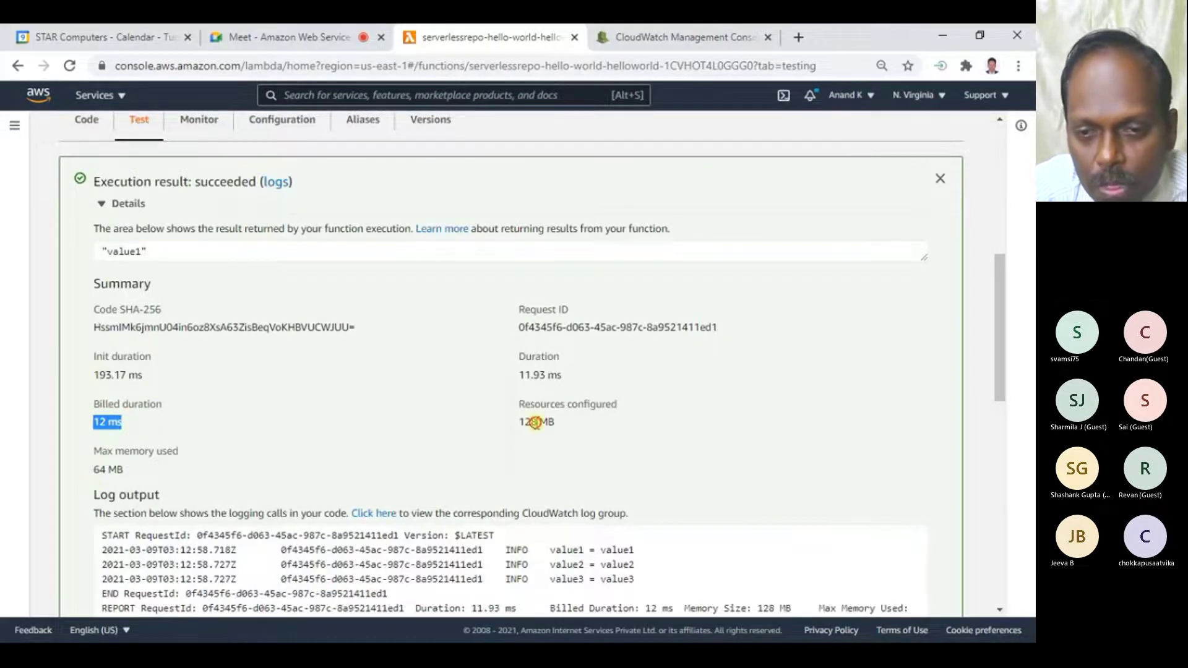
- Pause the Lambda demo video at 2:33 on the test summary: 12 ms billed, 128 MB configured, 64 MB used
{"action": "left_click", "coordinate": [645, 499]}
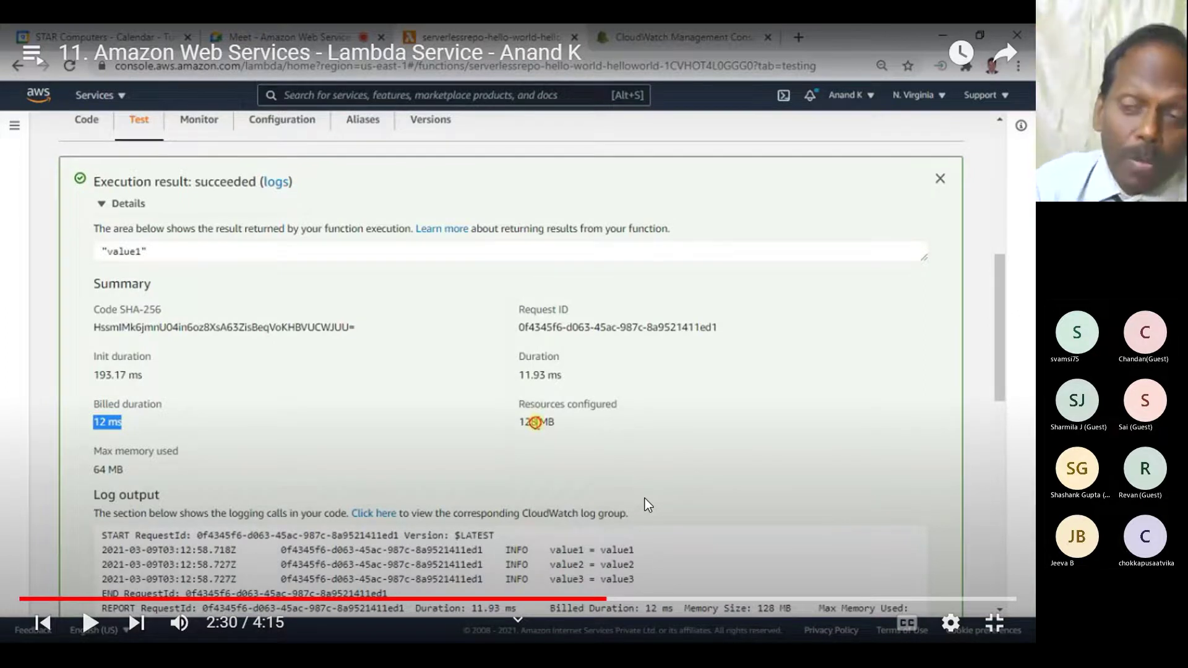
{"action": "key", "text": "space"}
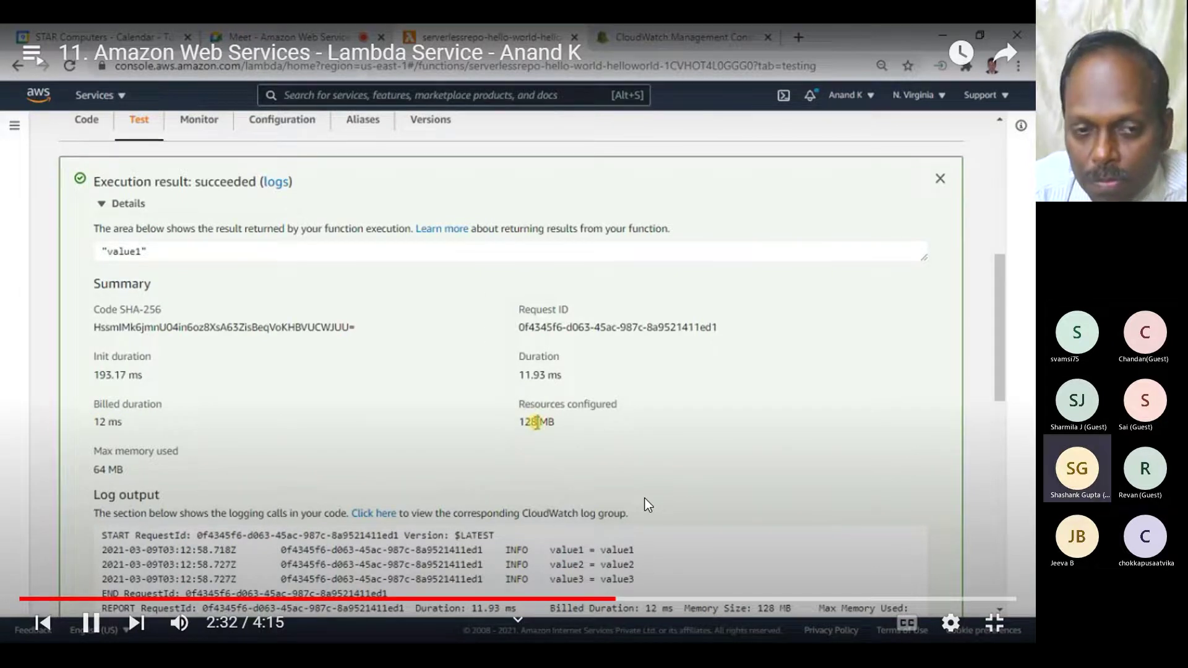
{"action": "key", "text": "space"}
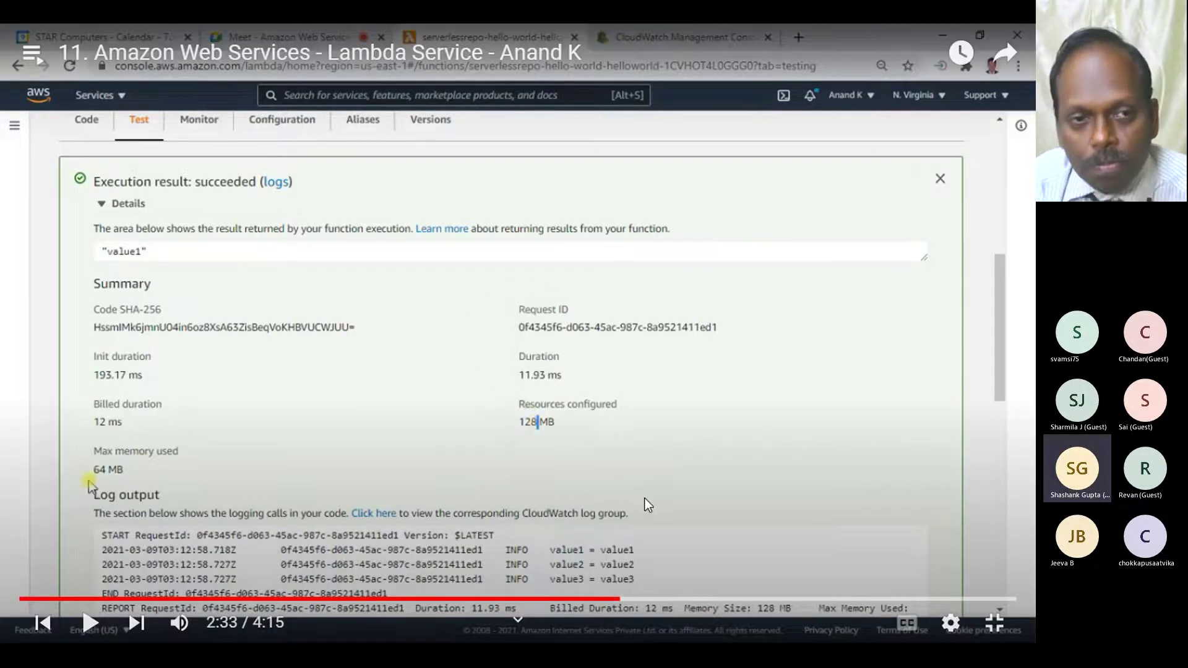
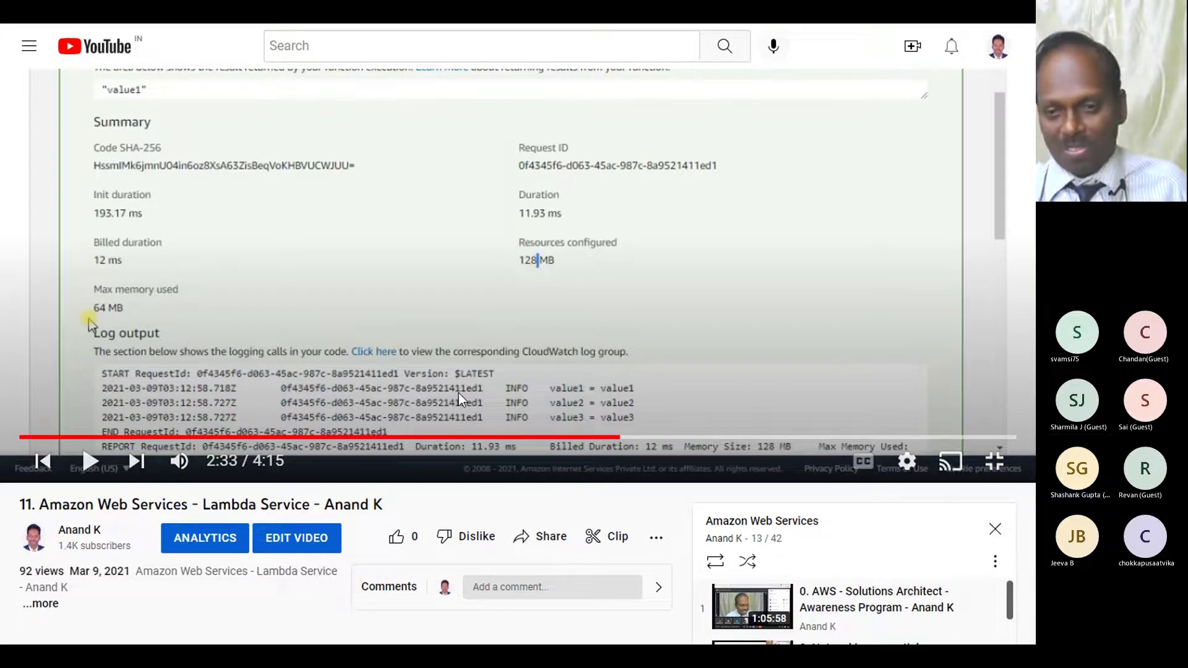
- Play the Lambda tutorial from about 2:50, pause it on the Functions list at 3:00, and exit fullscreen
{"action": "scroll", "coordinate": [458, 392], "scroll_direction": "up", "scroll_amount": 3}
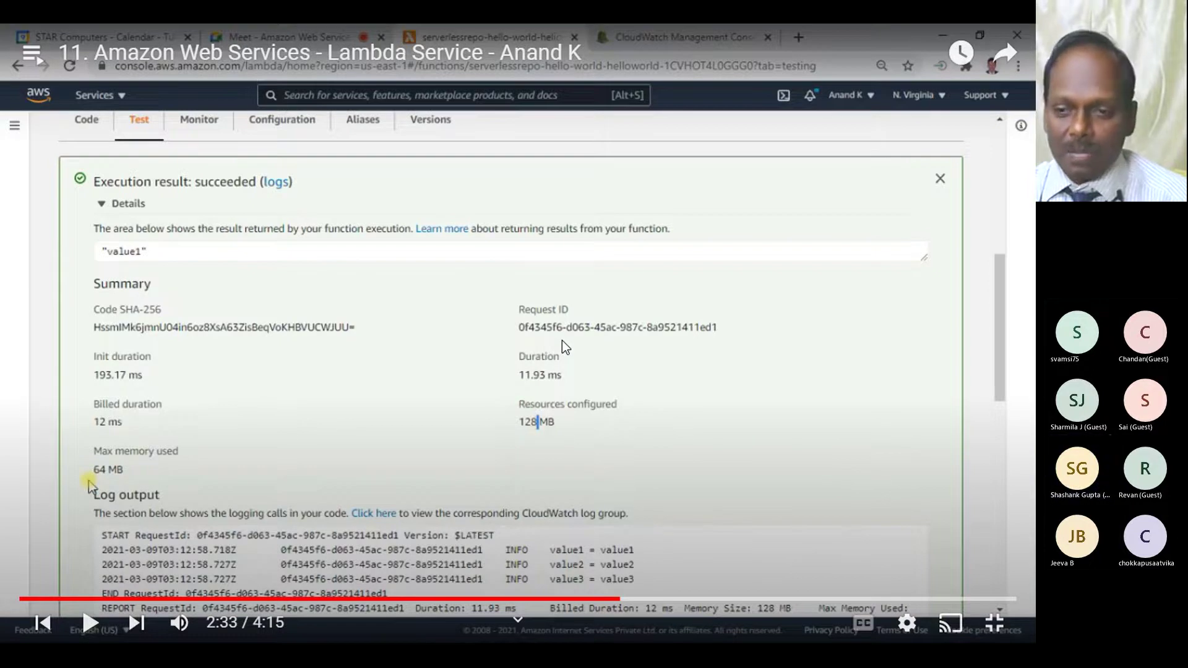
{"action": "left_click", "coordinate": [561, 340]}
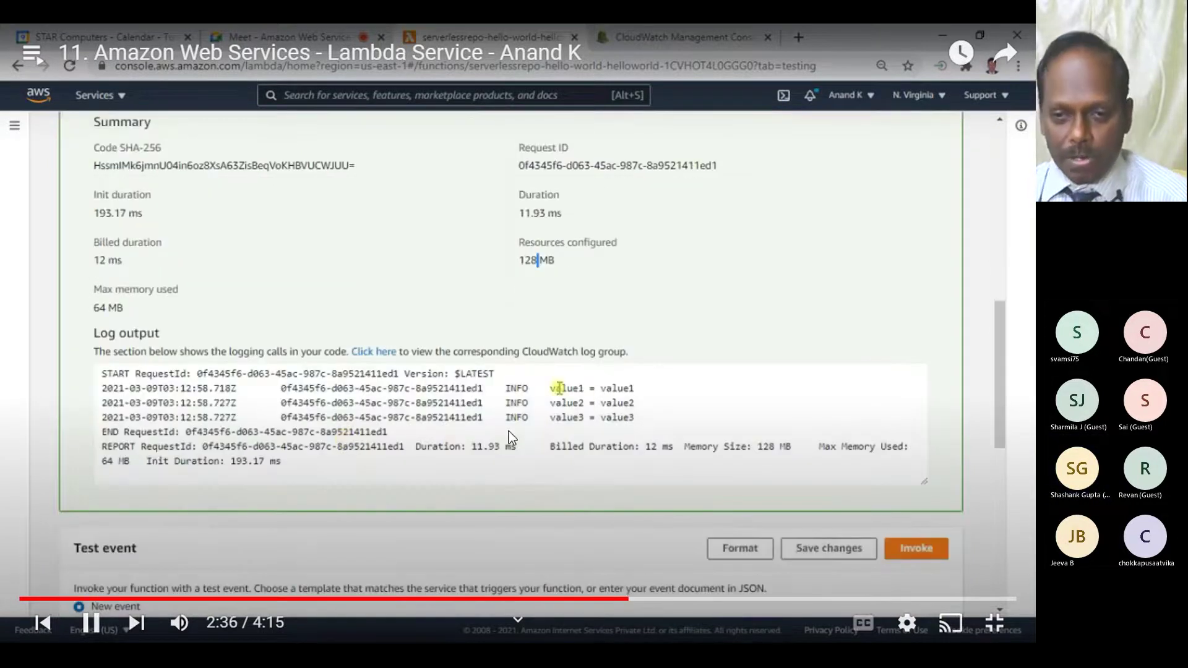
{"action": "left_click", "coordinate": [684, 599]}
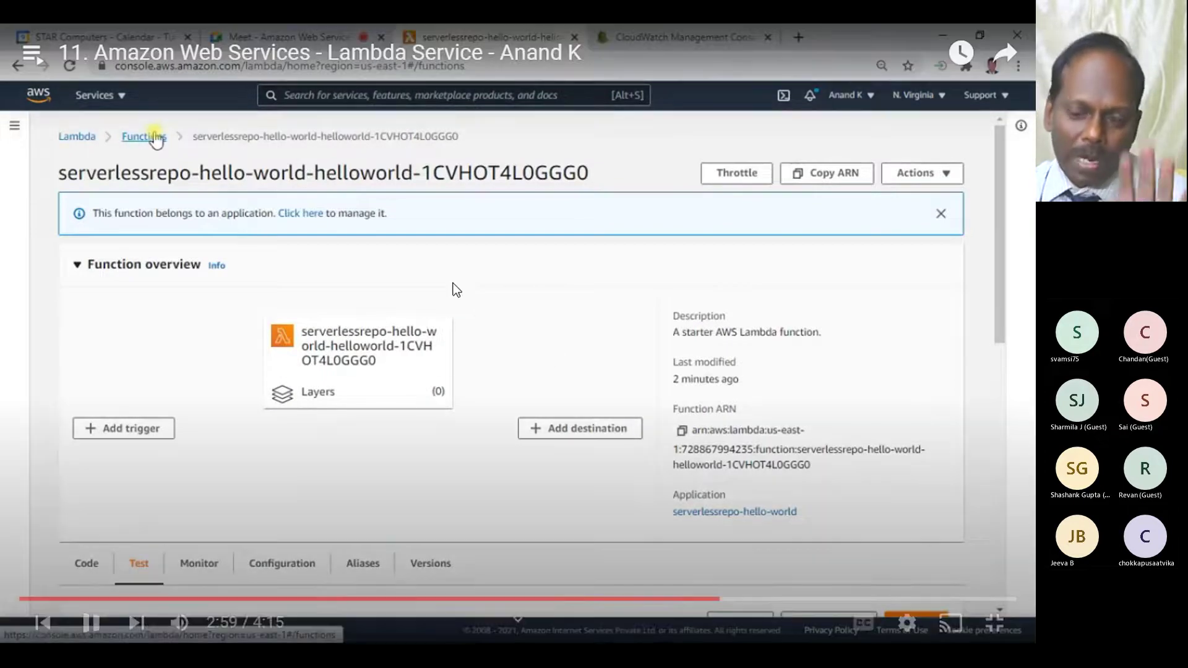
{"action": "left_click", "coordinate": [453, 284]}
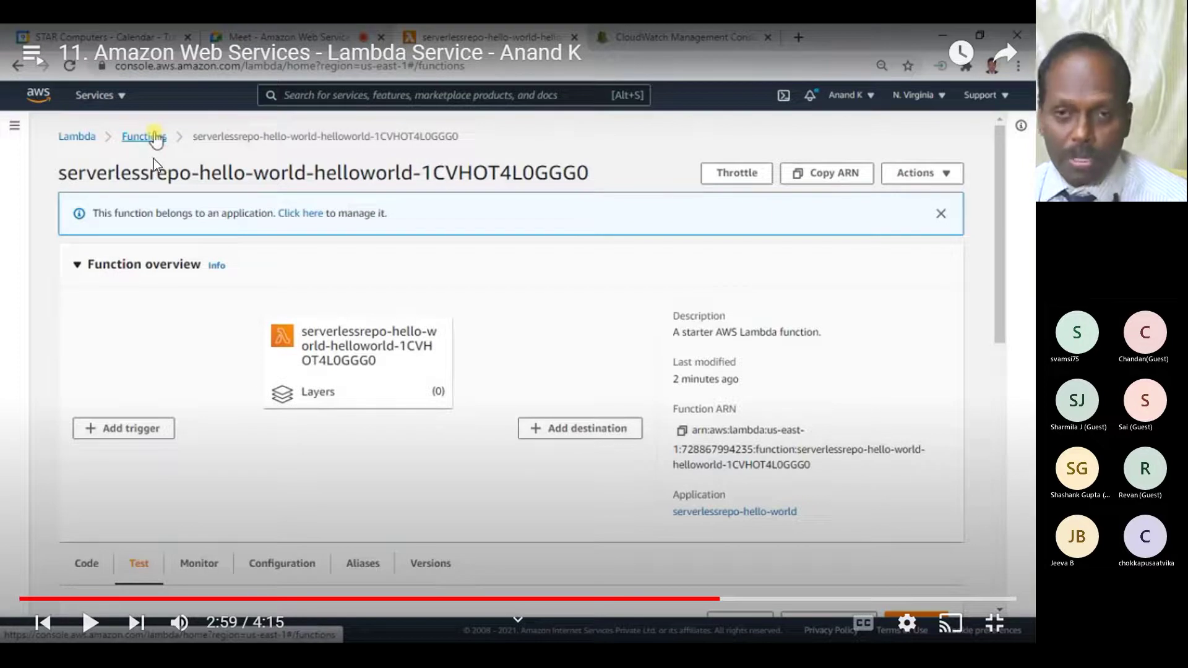
{"action": "left_click", "coordinate": [608, 172]}
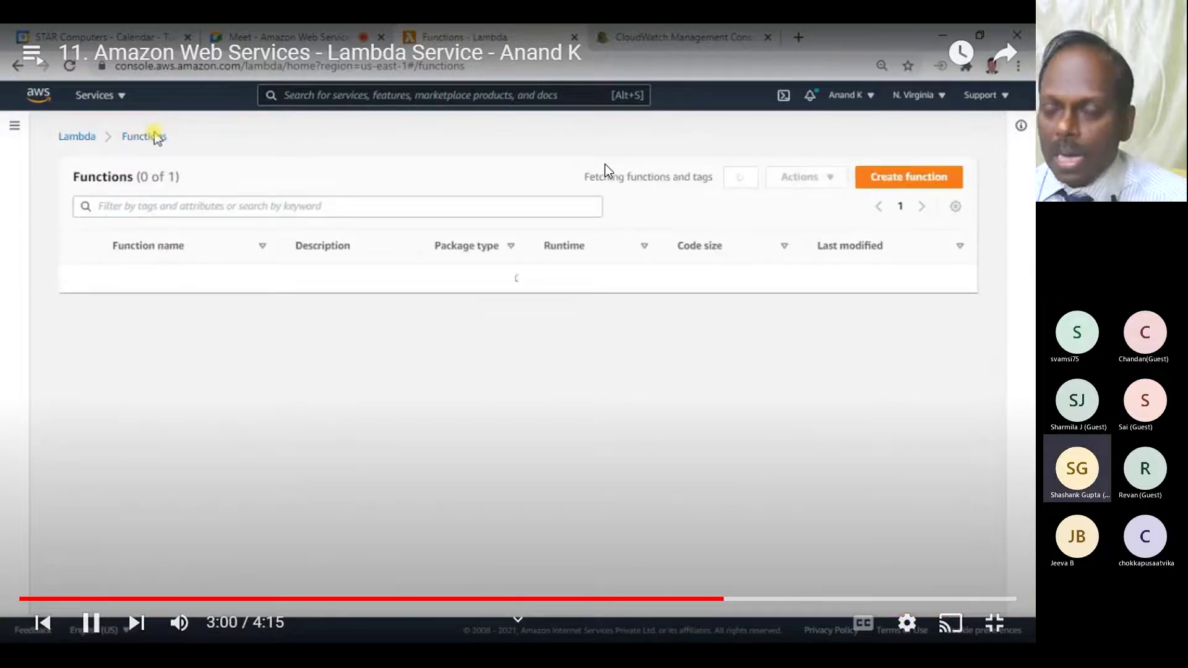
{"action": "left_click", "coordinate": [609, 172]}
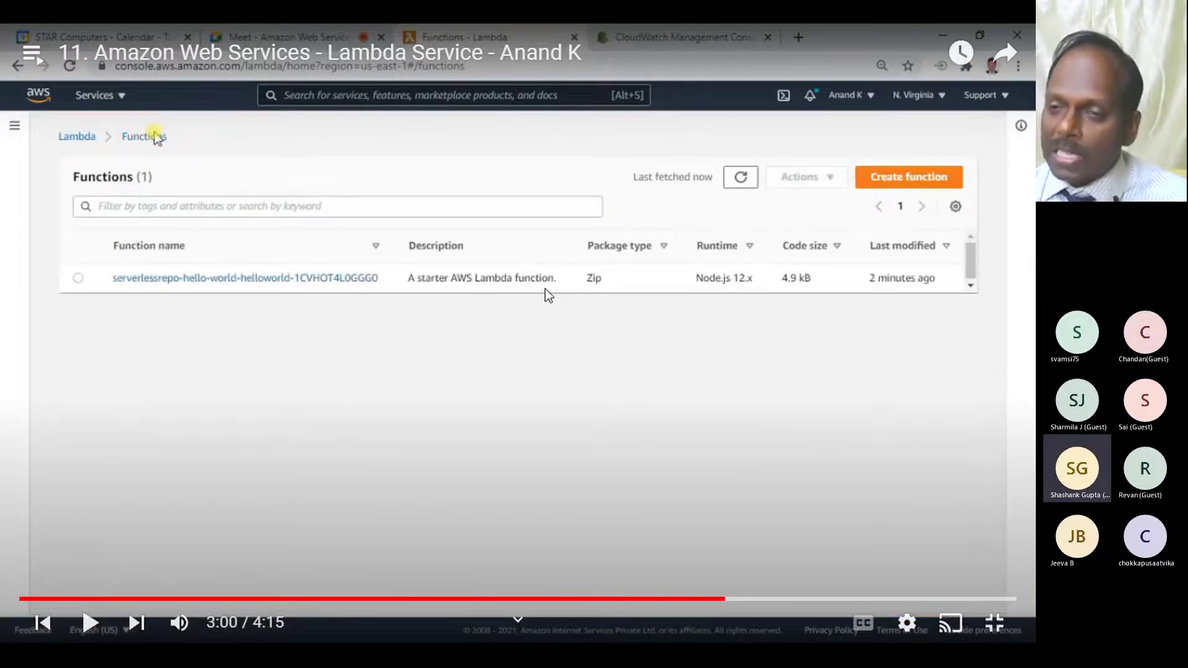
{"action": "key", "text": "Escape"}
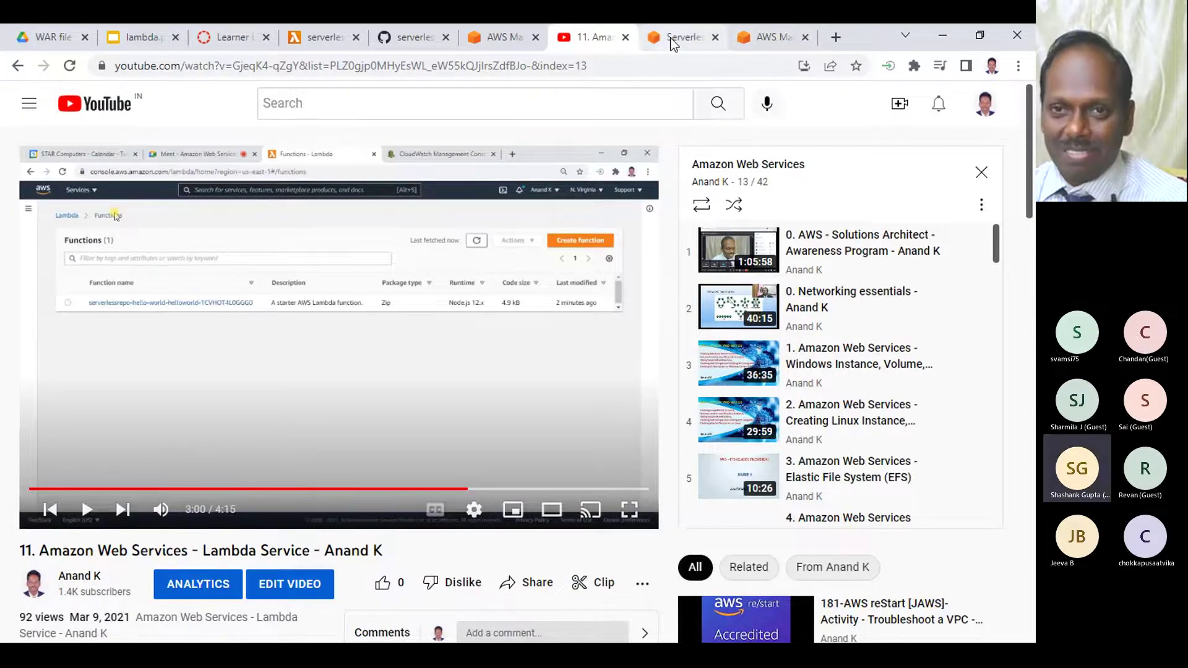
- Review the Lambda memory pricing table, then close the pricing tab
{"action": "left_click", "coordinate": [672, 39]}
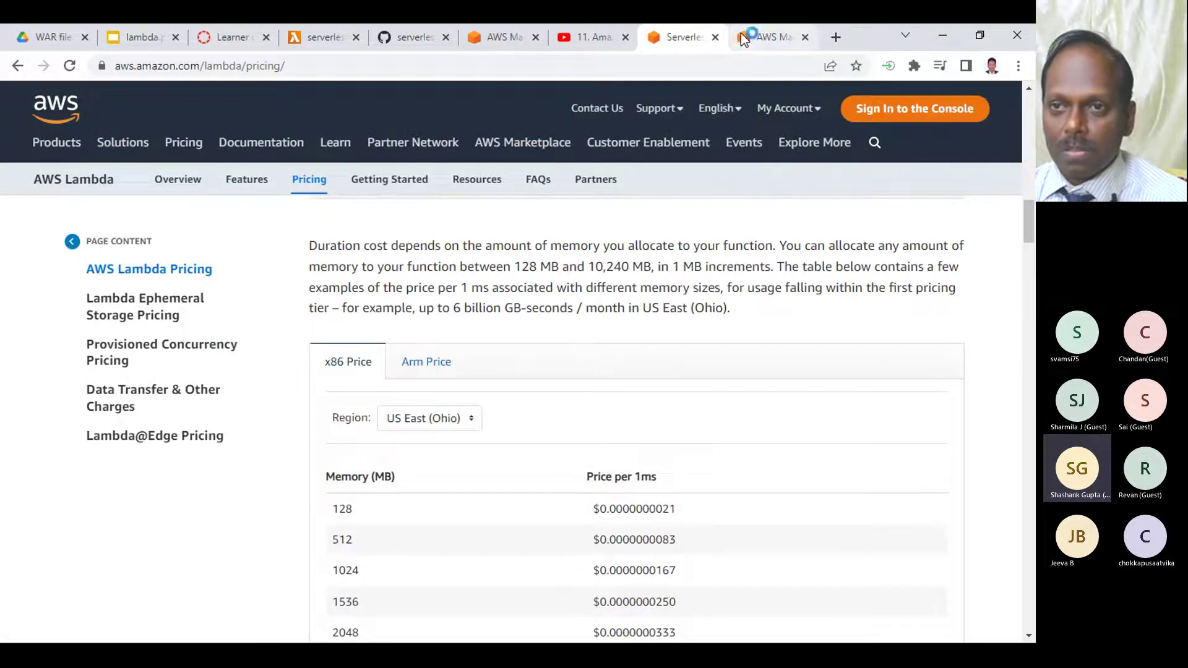
{"action": "left_click", "coordinate": [716, 37]}
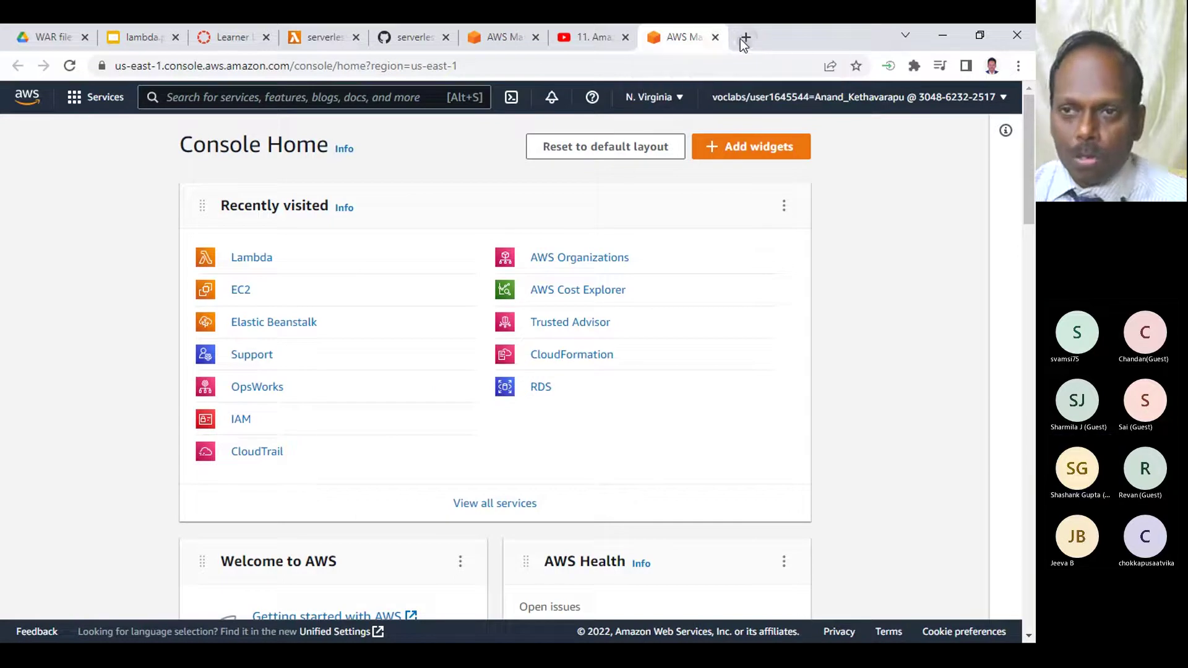
{"action": "left_click", "coordinate": [740, 38]}
- Search Google for 'aws outage today'
{"action": "type", "text": "aws "}
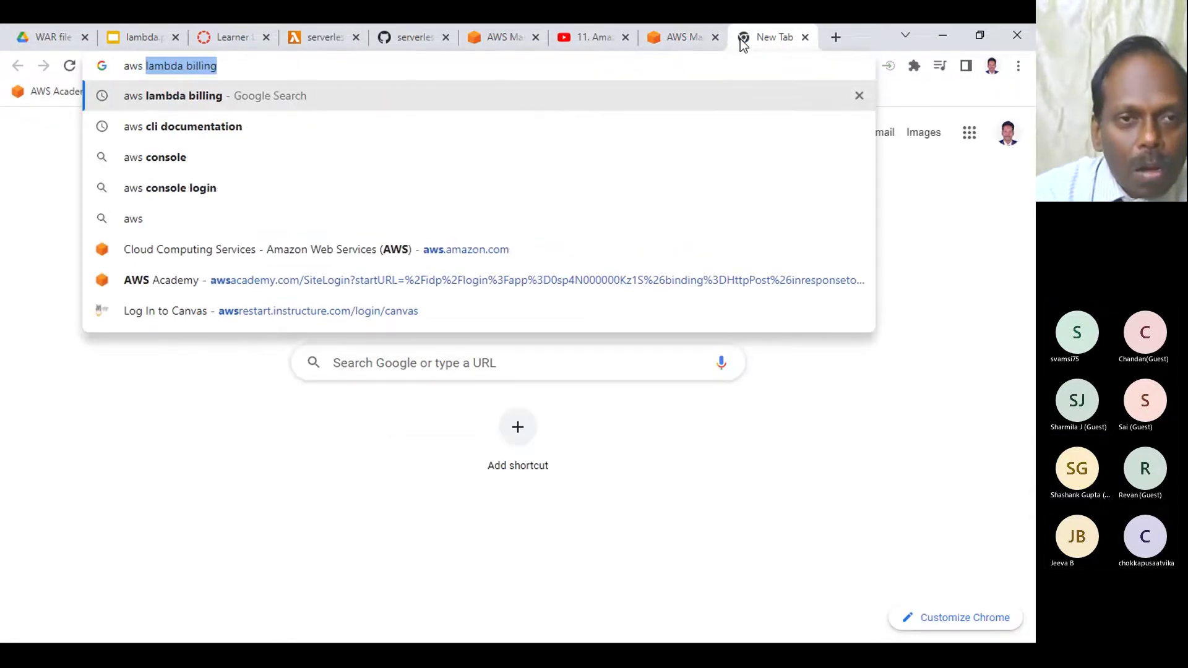
{"action": "type", "text": "outage"}
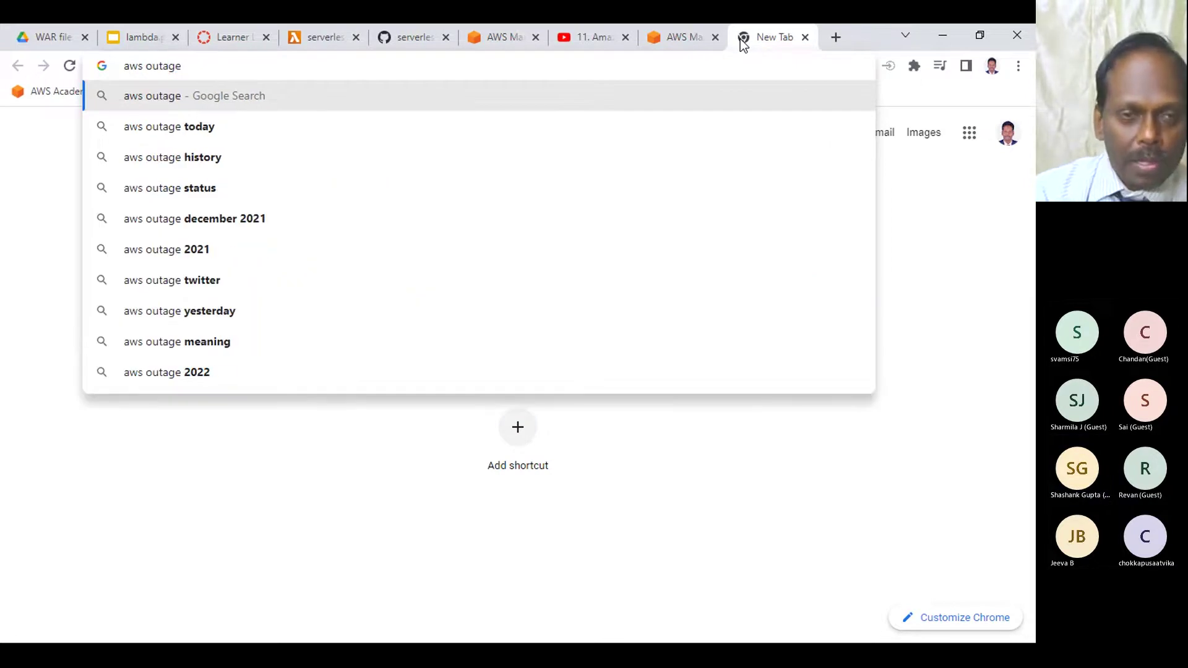
{"action": "key", "text": "Down"}
{"action": "key", "text": "Return"}
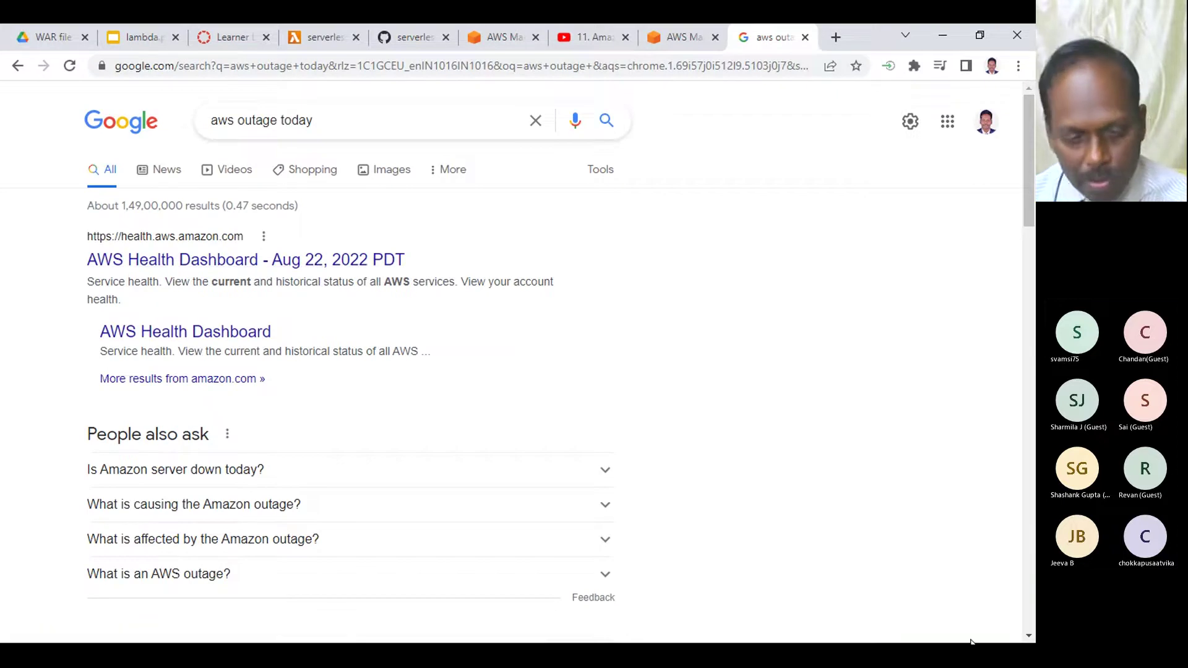
{"action": "key", "text": "super"}
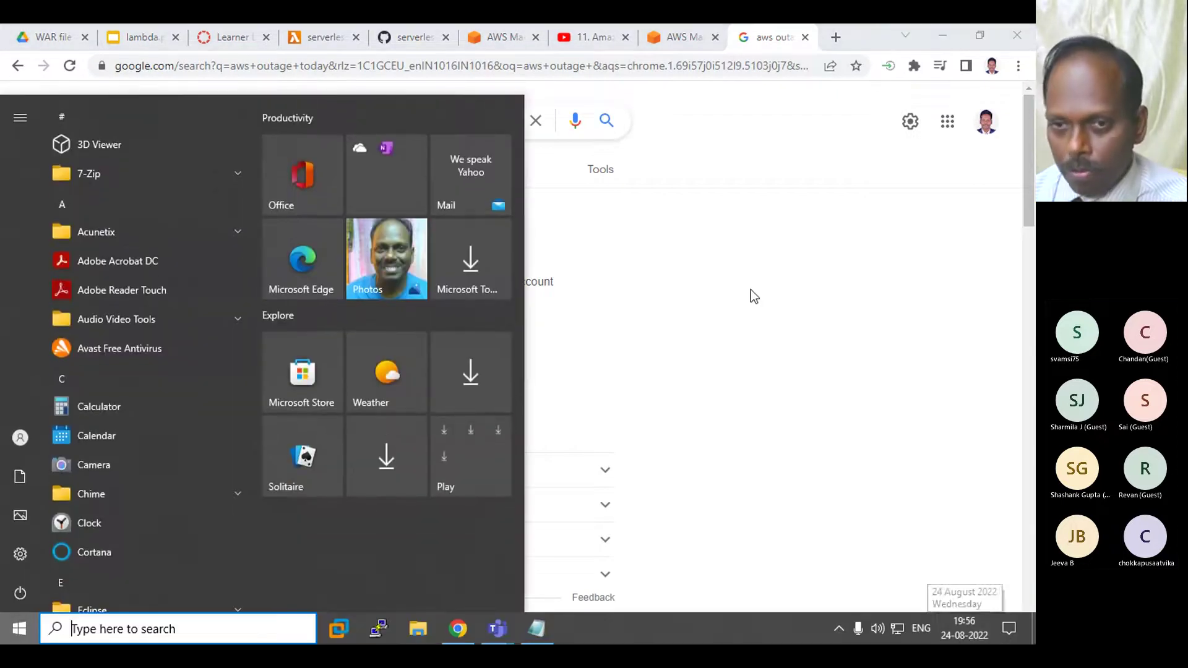
{"action": "left_click", "coordinate": [650, 320]}
- Expand the 'Is Amazon server down today?' and 'What is causing the Amazon outage?' answers
{"action": "scroll", "coordinate": [310, 345], "scroll_direction": "down", "scroll_amount": 3}
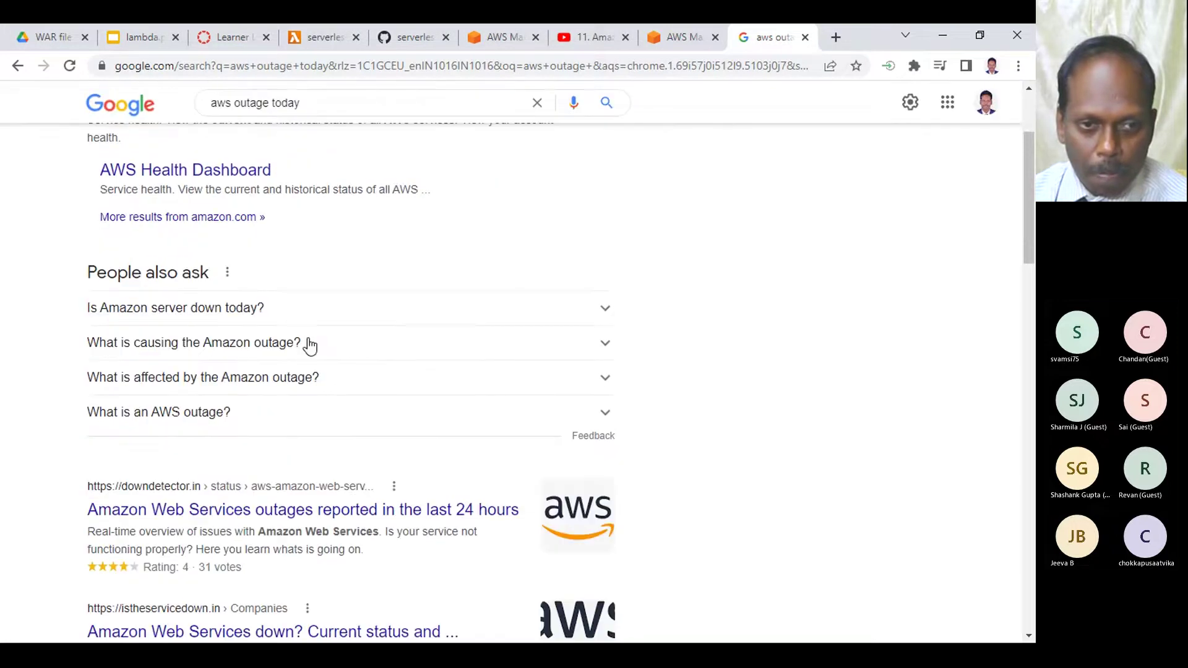
{"action": "left_click", "coordinate": [229, 311]}
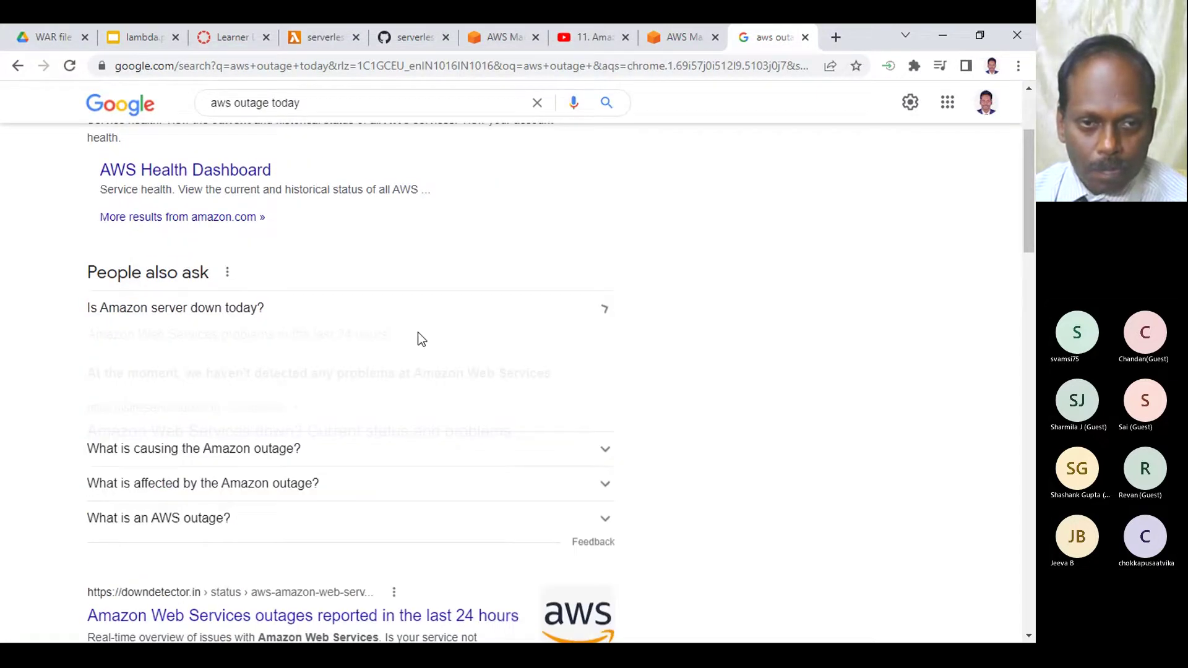
{"action": "left_click_drag", "start_coordinate": [135, 369], "coordinate": [566, 377]}
{"action": "scroll", "coordinate": [495, 380], "scroll_direction": "down", "scroll_amount": 2}
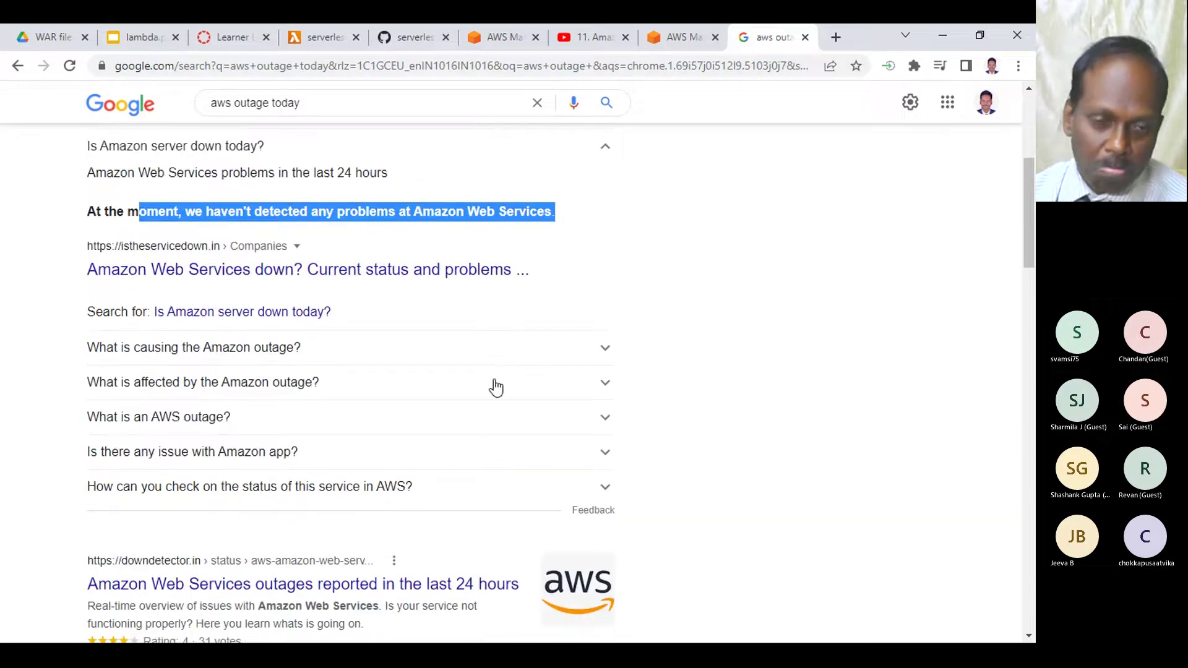
{"action": "left_click", "coordinate": [280, 347]}
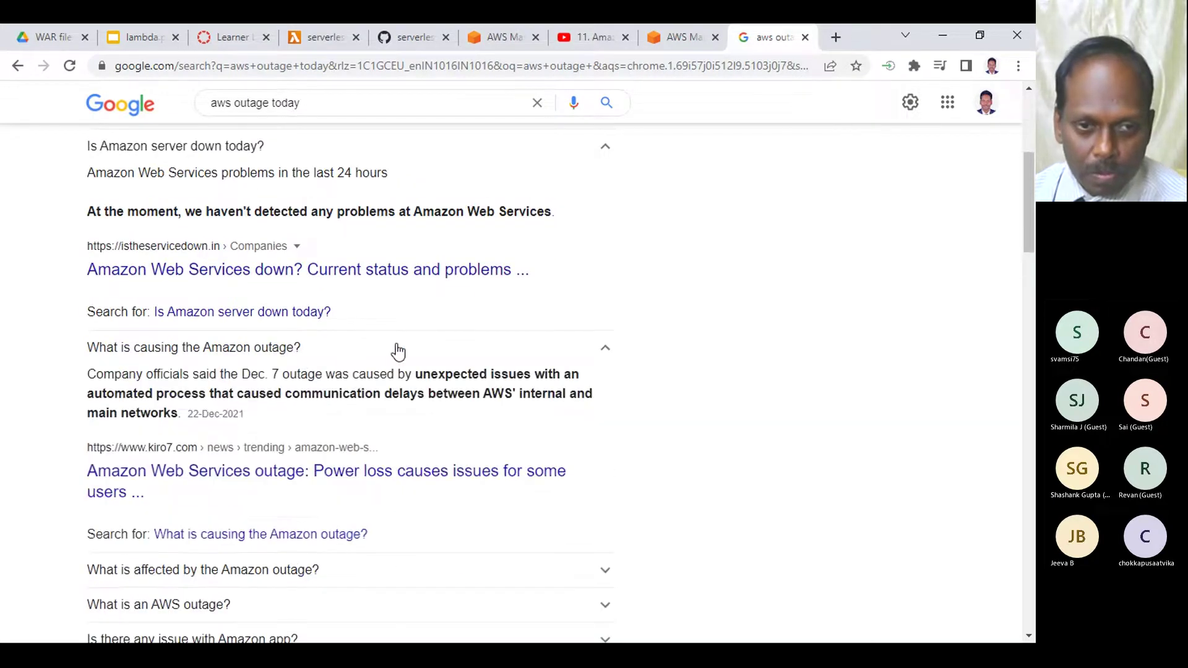
{"action": "left_click_drag", "start_coordinate": [238, 372], "coordinate": [364, 379]}
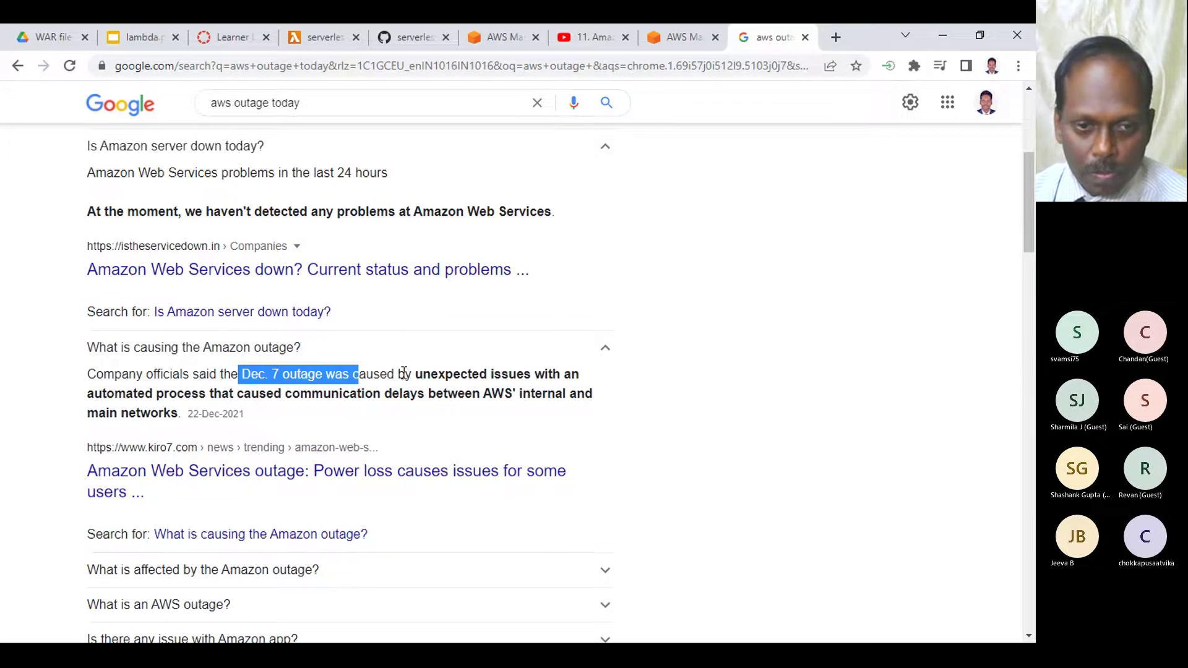
{"action": "scroll", "coordinate": [405, 372], "scroll_direction": "down", "scroll_amount": 5}
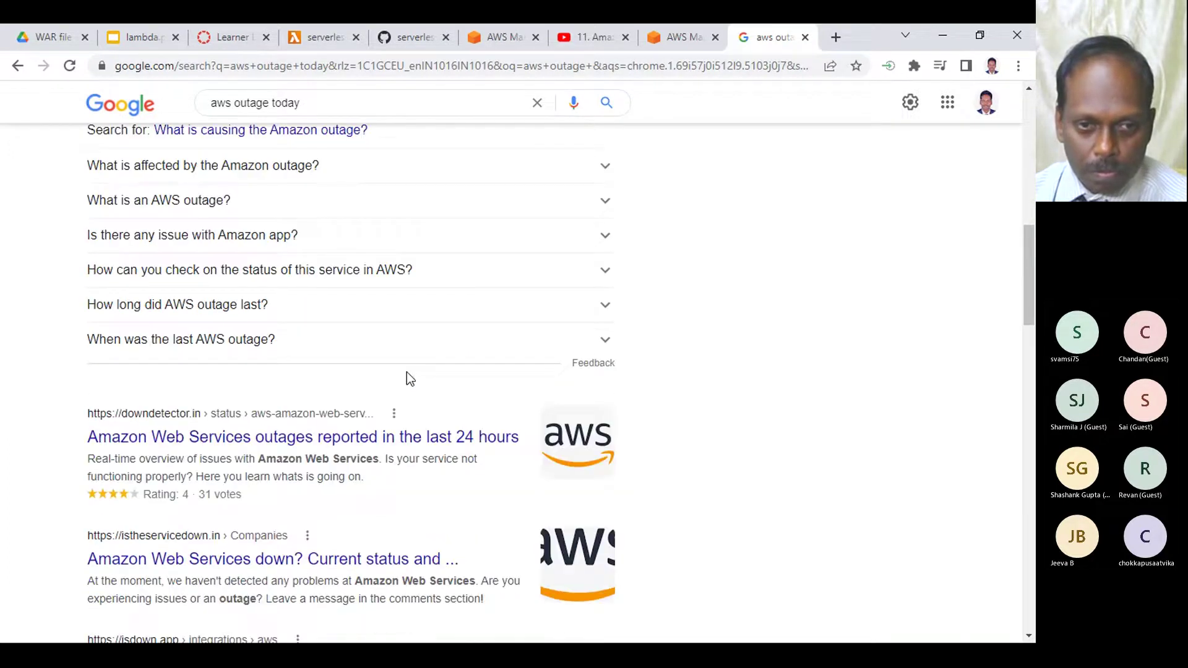
{"action": "scroll", "coordinate": [407, 378], "scroll_direction": "down", "scroll_amount": 1}
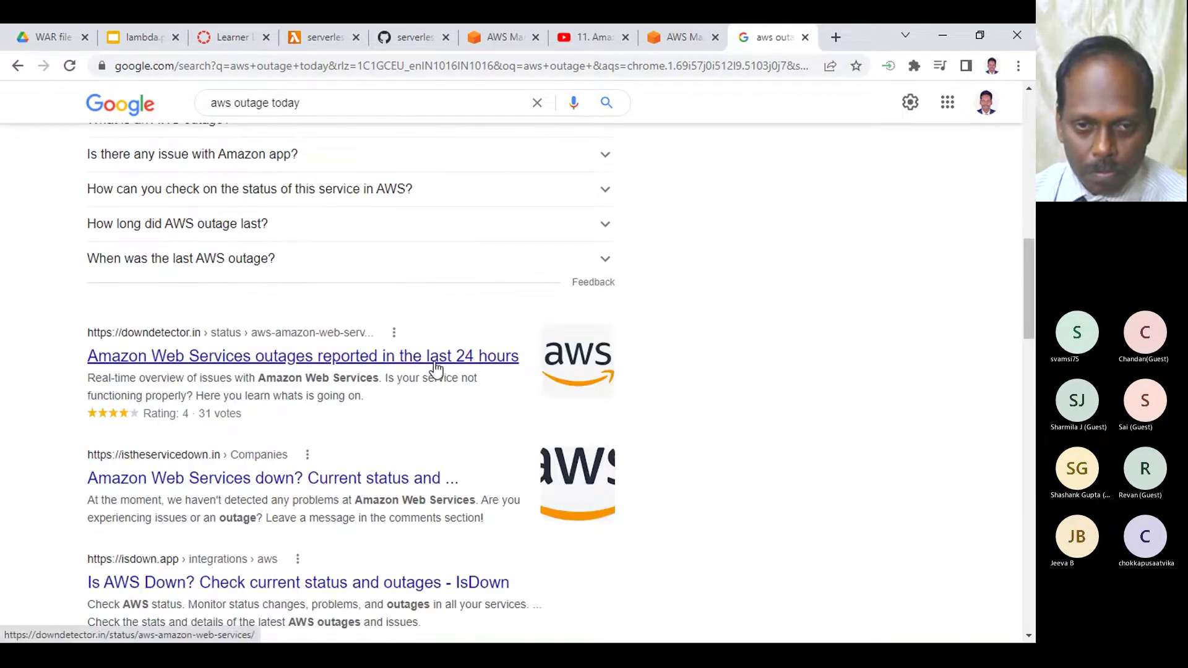
- Check Downdetector's AWS page for current problems, then go back to the search results
{"action": "left_click", "coordinate": [435, 364]}
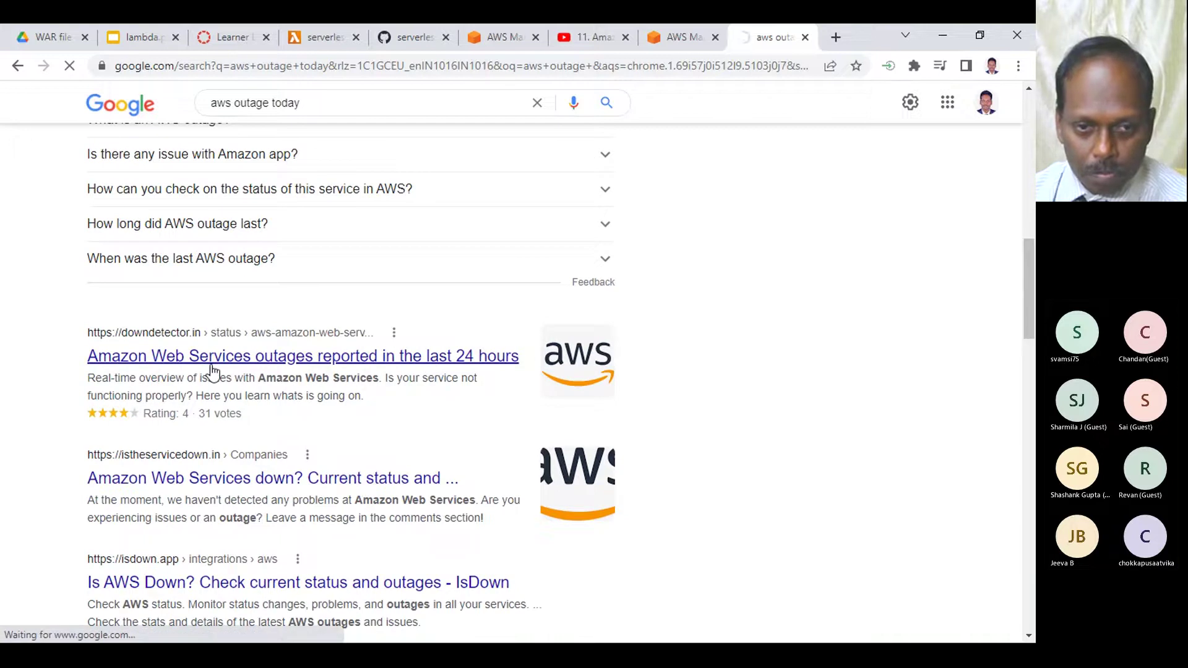
{"action": "scroll", "coordinate": [287, 368], "scroll_direction": "down", "scroll_amount": 3}
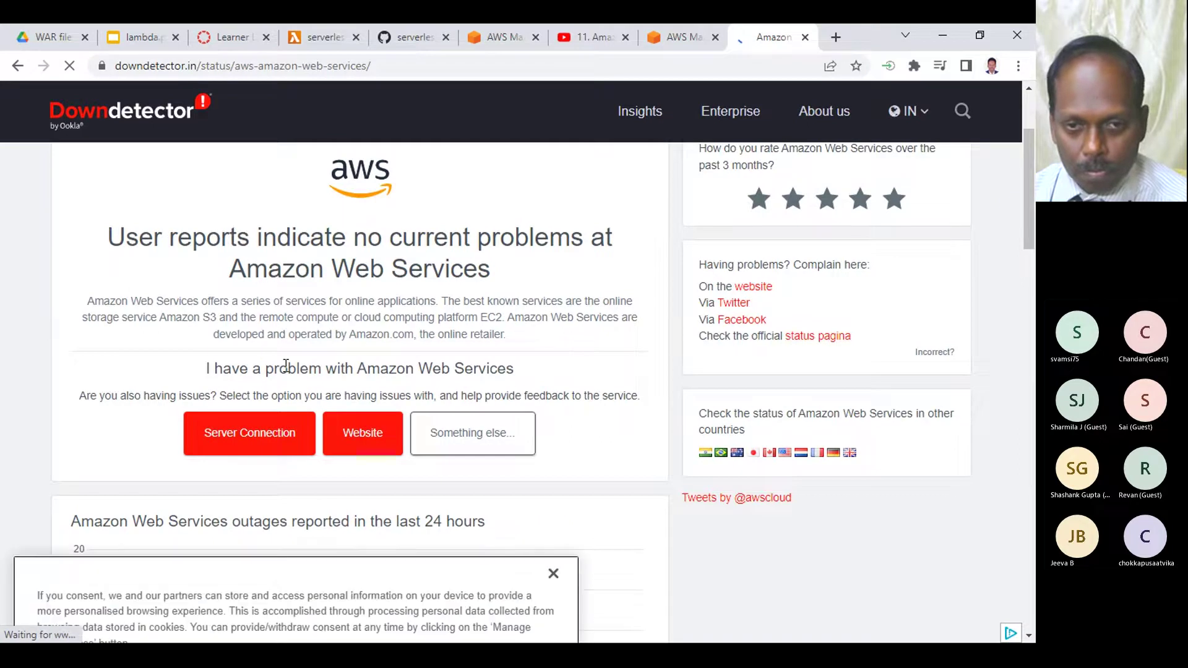
{"action": "scroll", "coordinate": [285, 365], "scroll_direction": "down", "scroll_amount": 4}
{"action": "scroll", "coordinate": [528, 354], "scroll_direction": "down", "scroll_amount": 3}
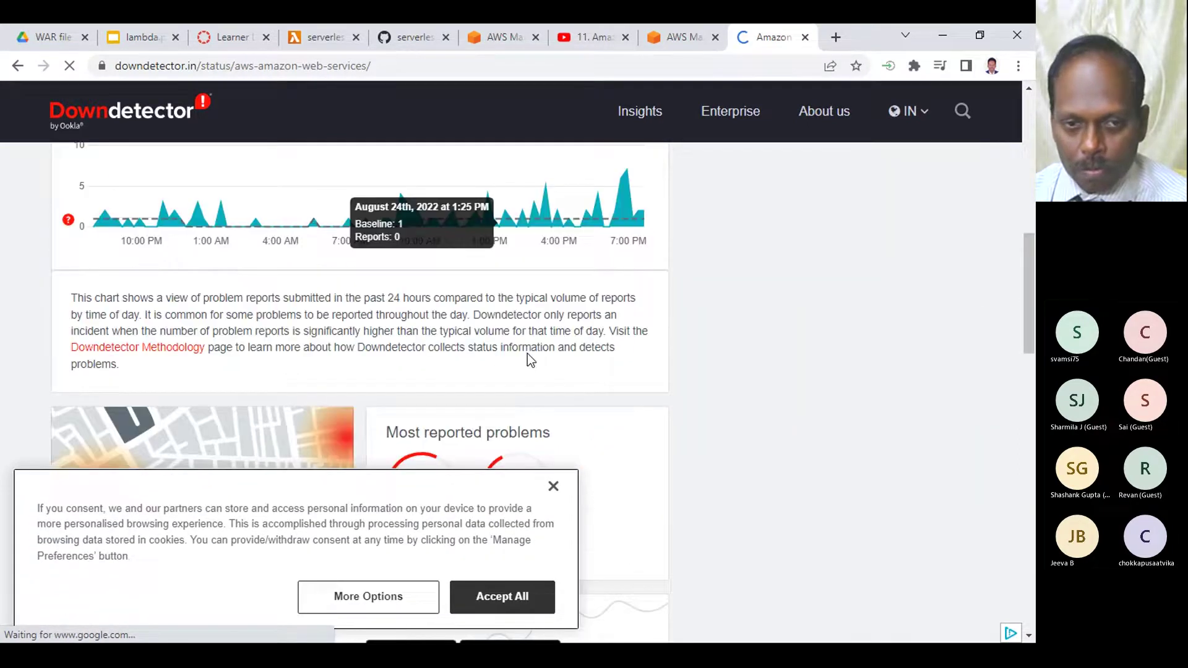
{"action": "scroll", "coordinate": [527, 354], "scroll_direction": "up", "scroll_amount": 5}
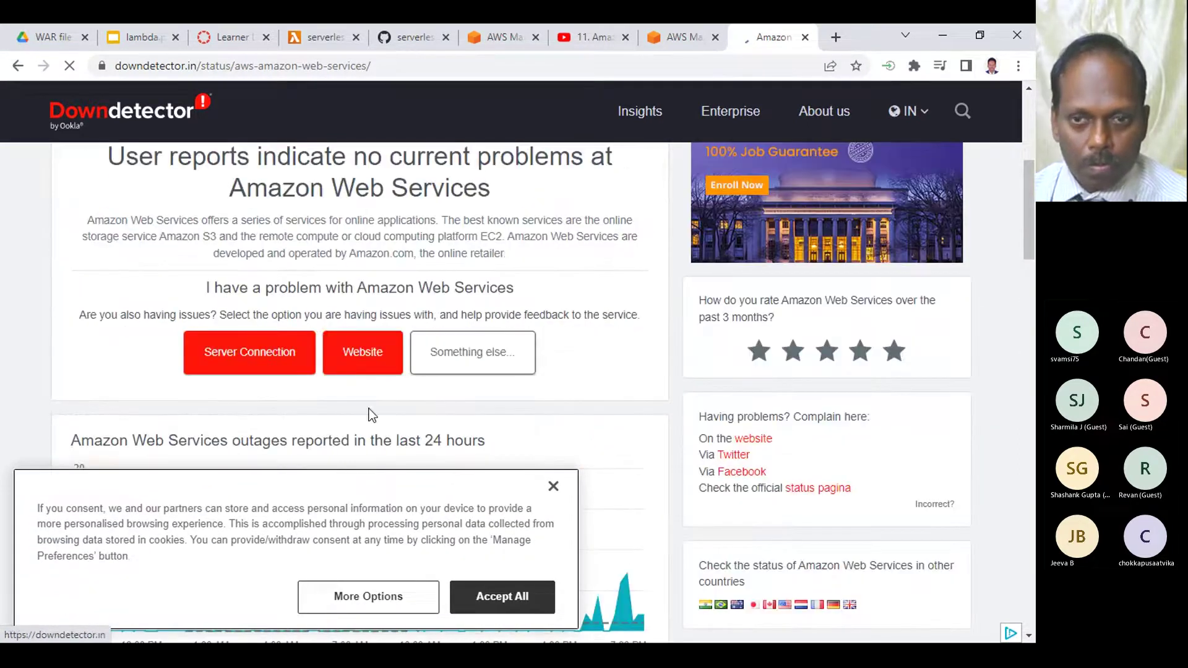
{"action": "key", "text": "alt+Left"}
{"action": "scroll", "coordinate": [414, 437], "scroll_direction": "down", "scroll_amount": 3}
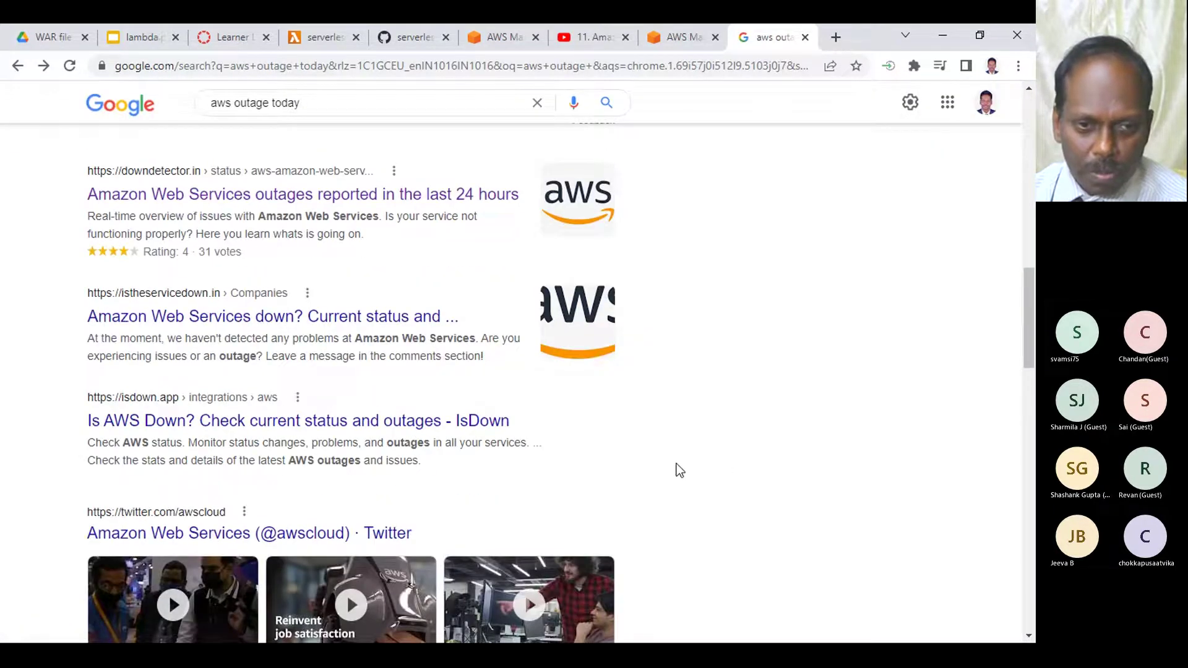
{"action": "scroll", "coordinate": [556, 421], "scroll_direction": "down", "scroll_amount": 2}
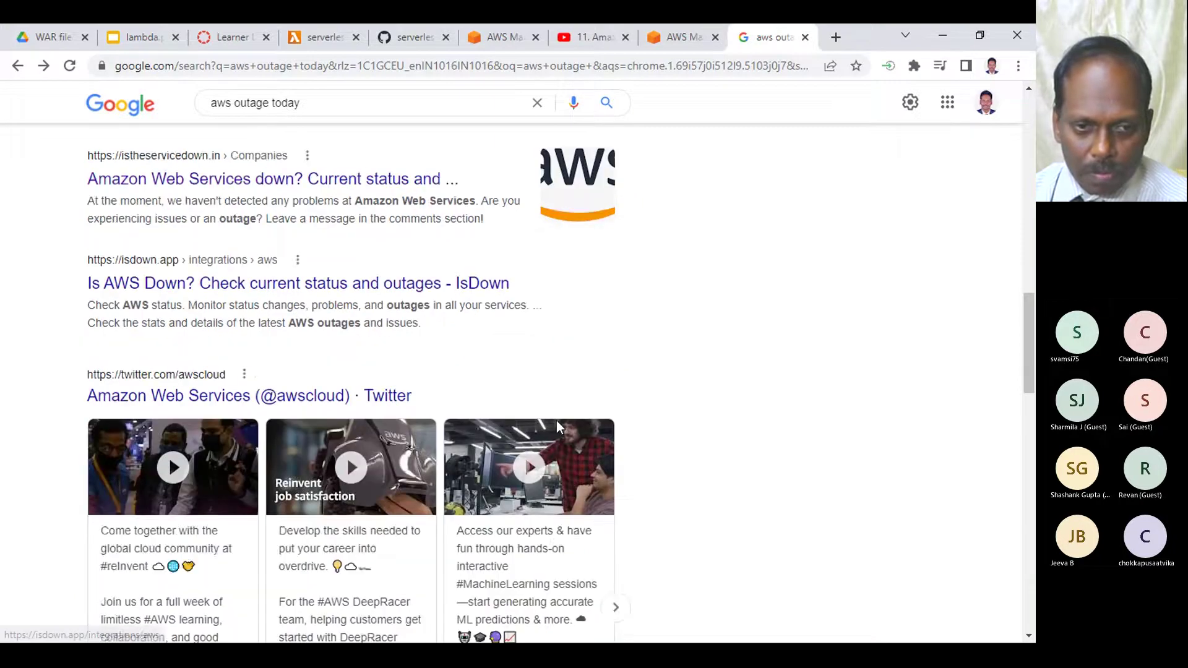
{"action": "scroll", "coordinate": [555, 420], "scroll_direction": "down", "scroll_amount": 7}
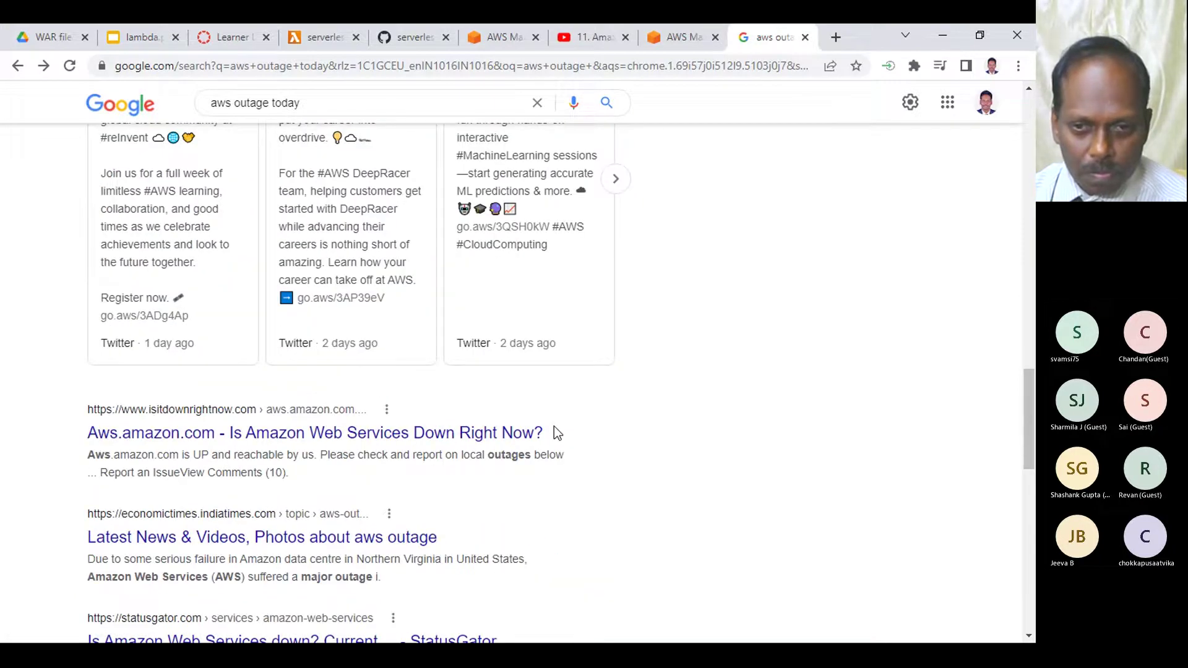
{"action": "scroll", "coordinate": [555, 426], "scroll_direction": "up", "scroll_amount": 10}
- Close the outage search tab and the lambda.pptx slides tab
{"action": "left_click", "coordinate": [805, 37]}
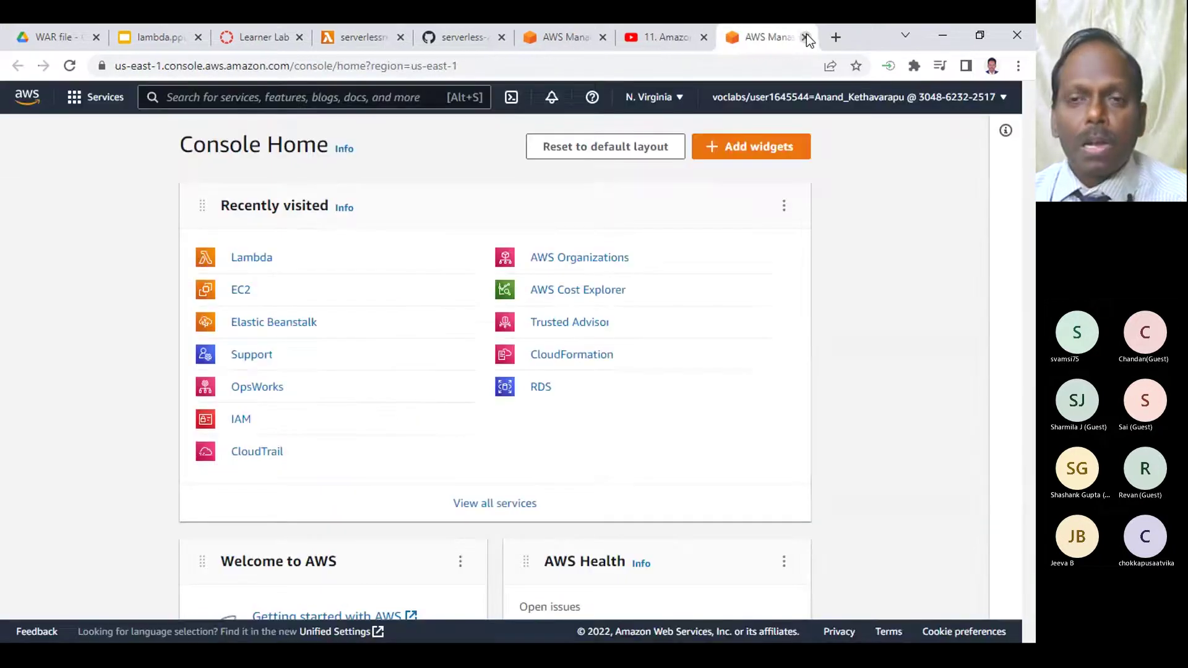
{"action": "left_click", "coordinate": [640, 34]}
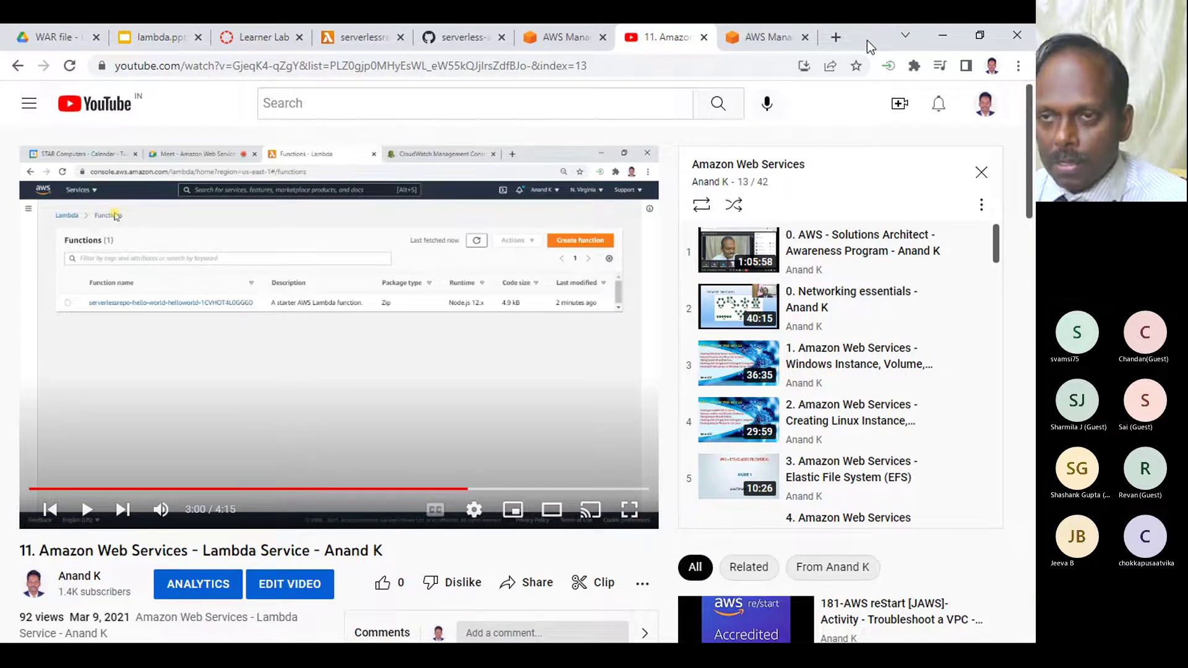
{"action": "left_click", "coordinate": [171, 40]}
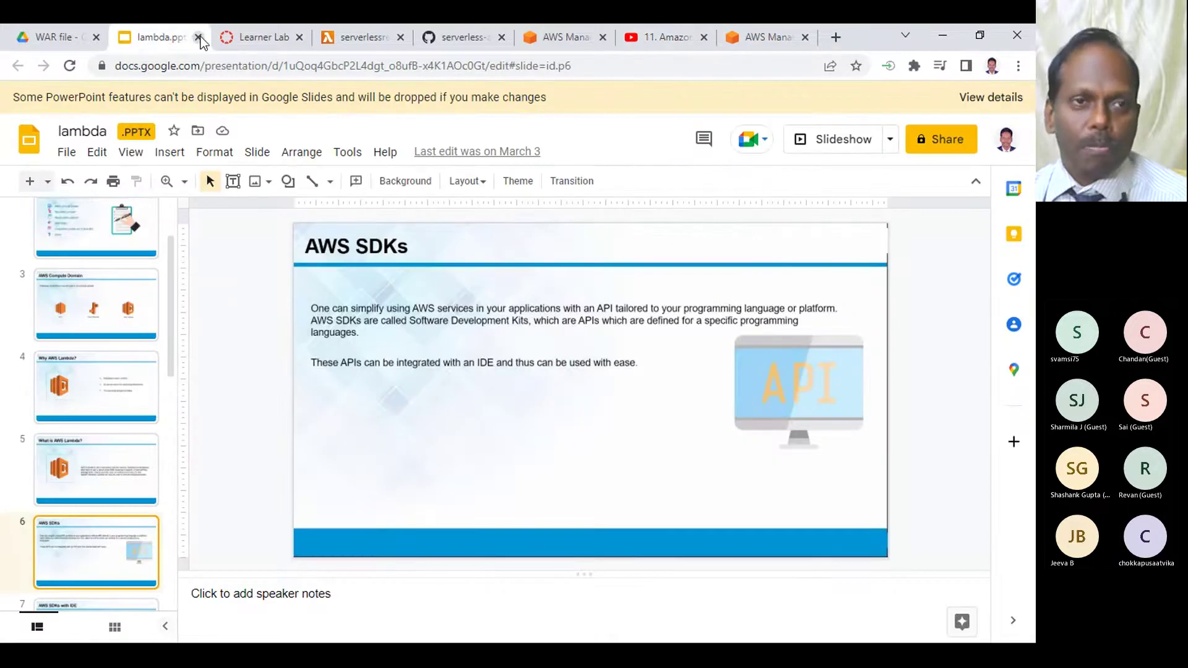
{"action": "left_click", "coordinate": [198, 38]}
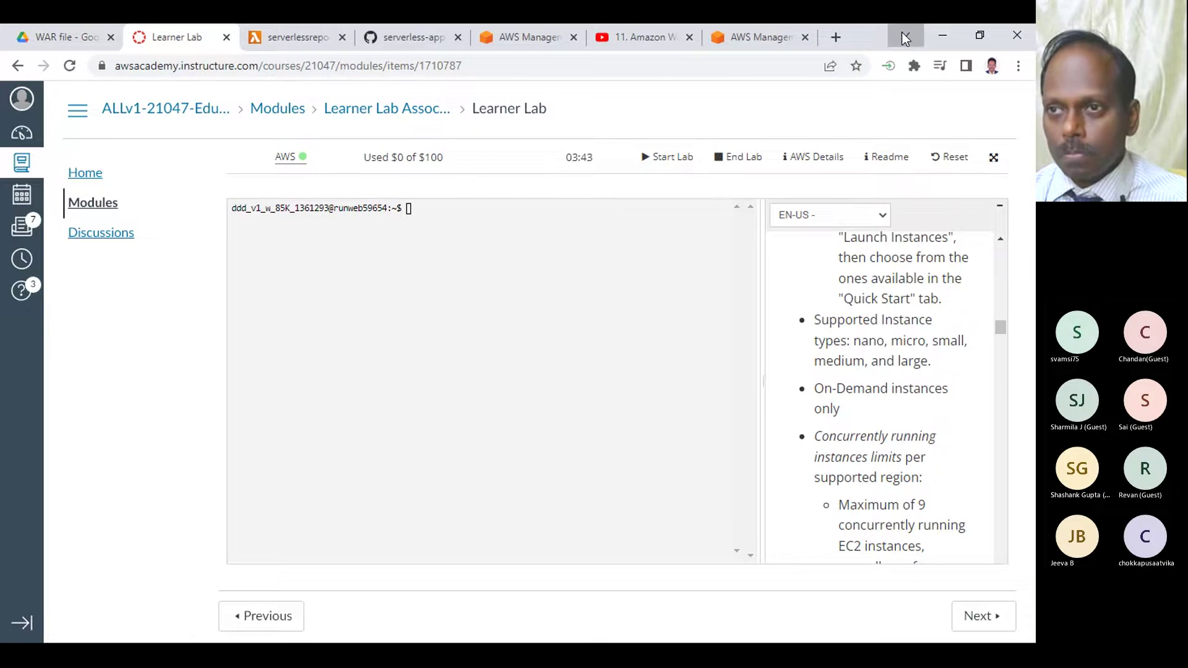
- Minimize Chrome to show the Windows desktop
{"action": "left_click", "coordinate": [901, 32]}
{"action": "left_click", "coordinate": [902, 32]}
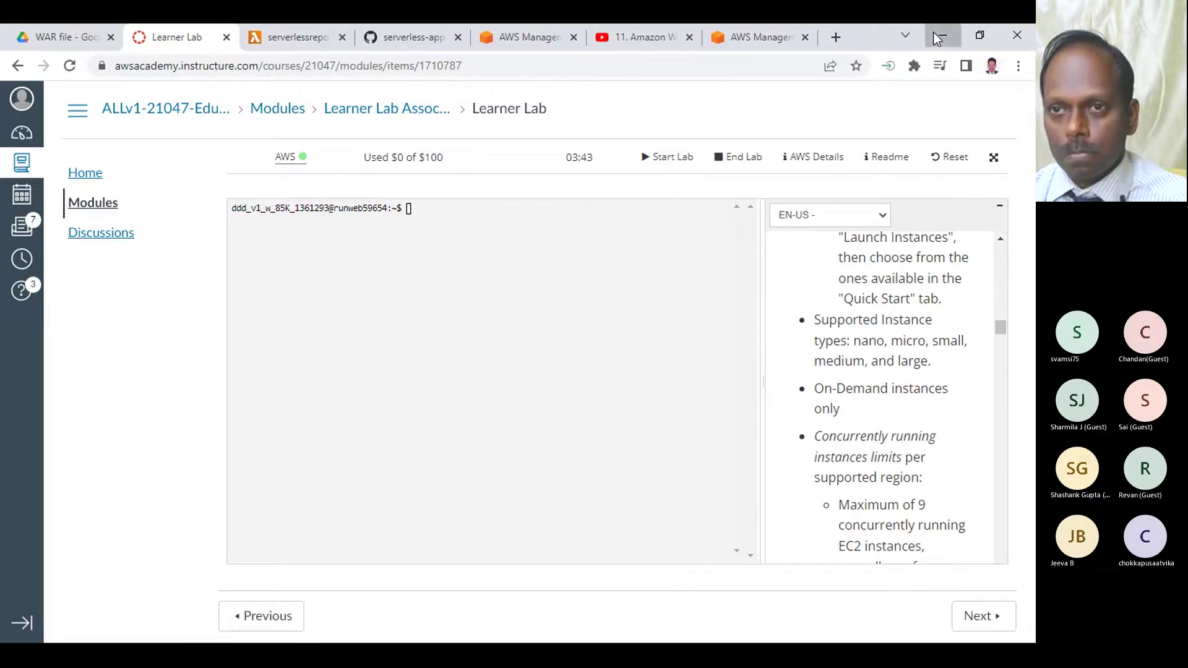
{"action": "left_click", "coordinate": [937, 36]}
{"action": "mouse_move", "coordinate": [498, 629]}
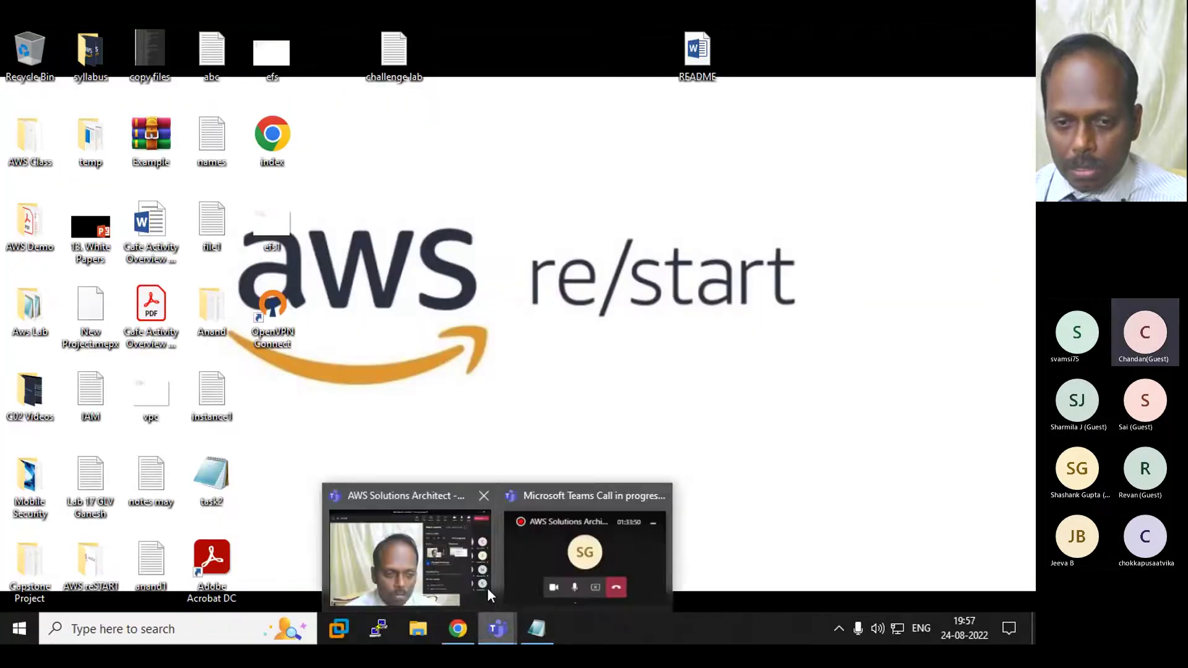
{"action": "left_click", "coordinate": [429, 550]}
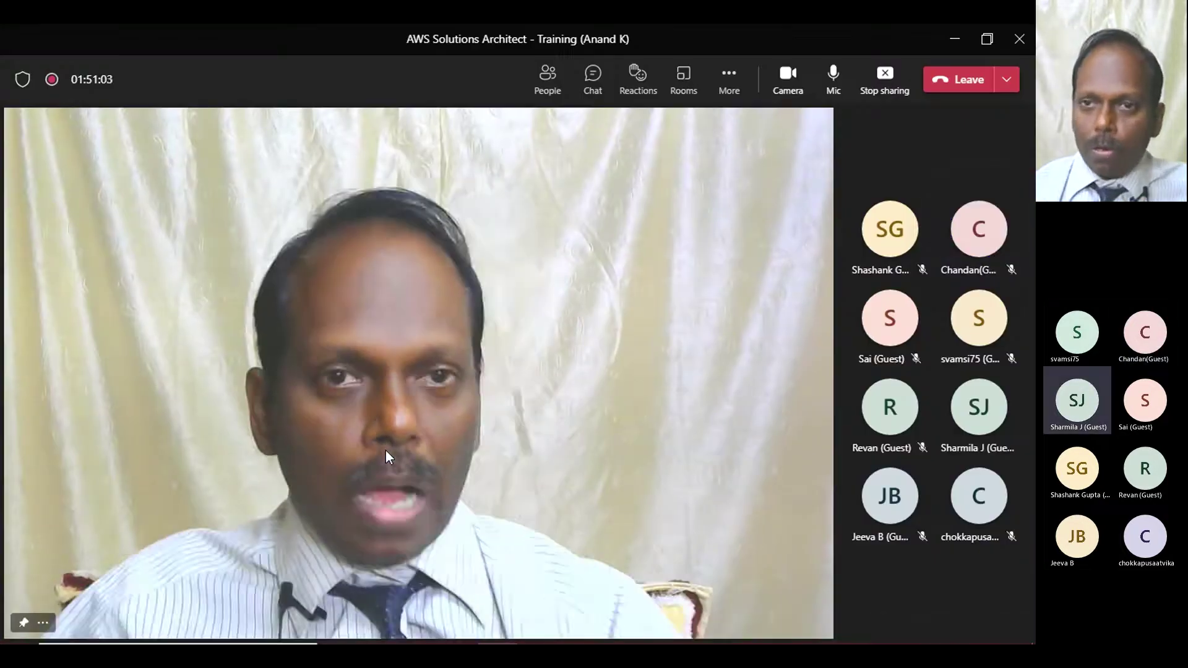
{"action": "left_click", "coordinate": [547, 77]}
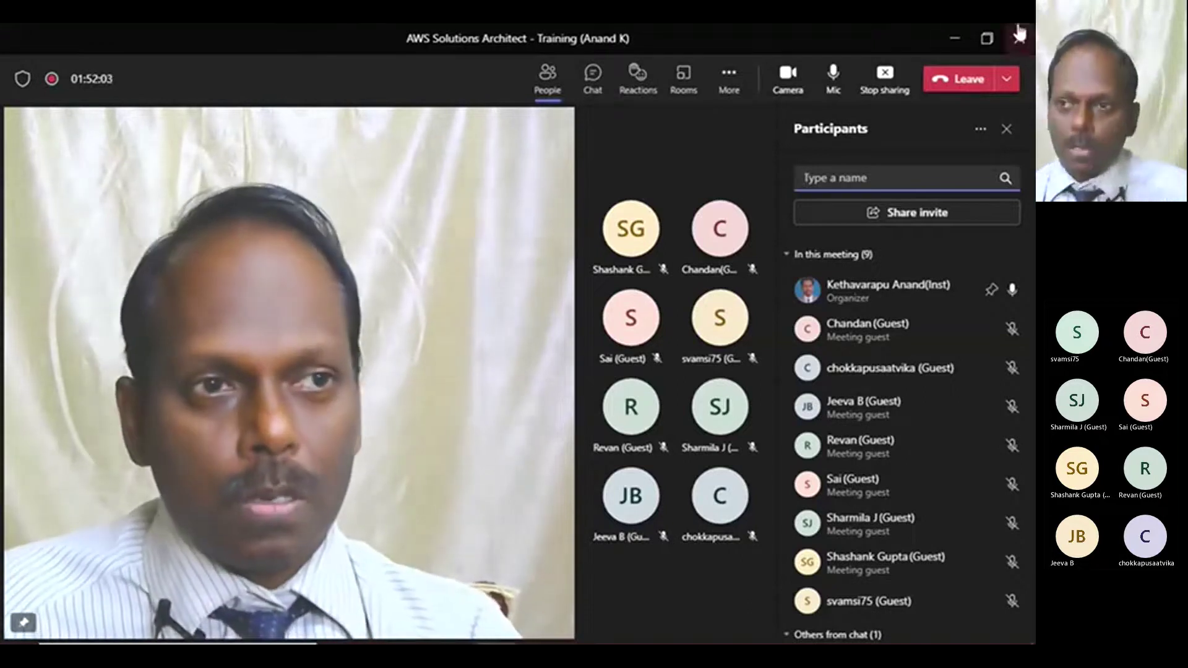
{"action": "left_click", "coordinate": [954, 39]}
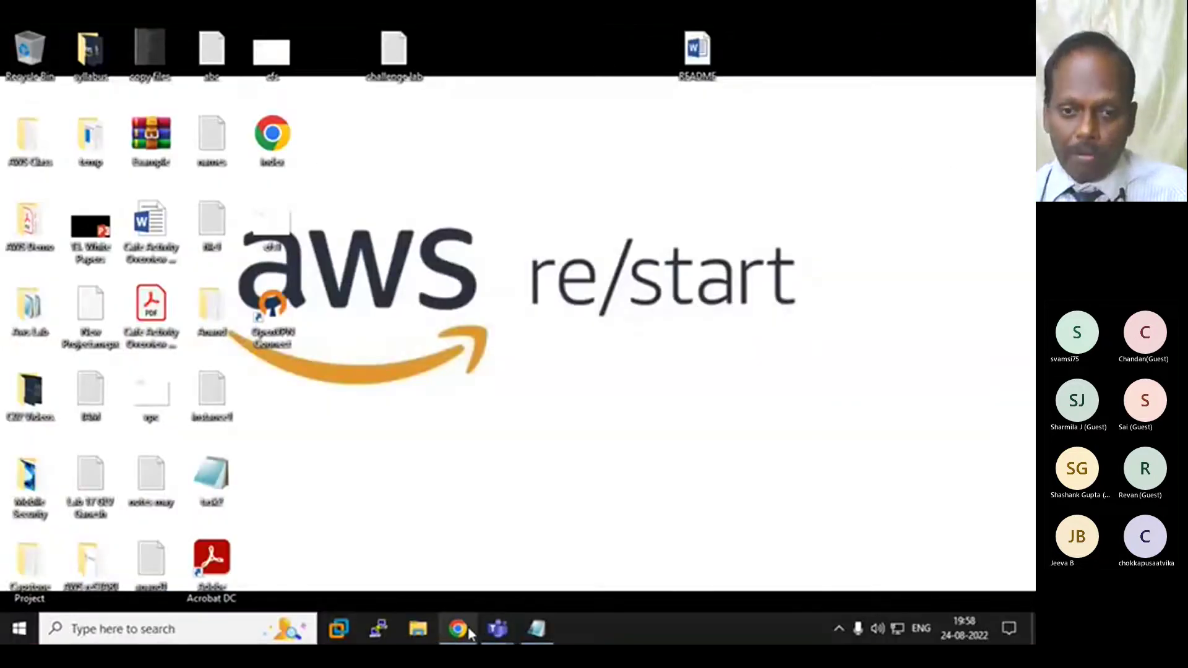
- Bring Chrome back and switch to the '11. Amazon Web Services' Lambda Service video tab
{"action": "mouse_move", "coordinate": [456, 629]}
{"action": "left_click", "coordinate": [443, 532]}
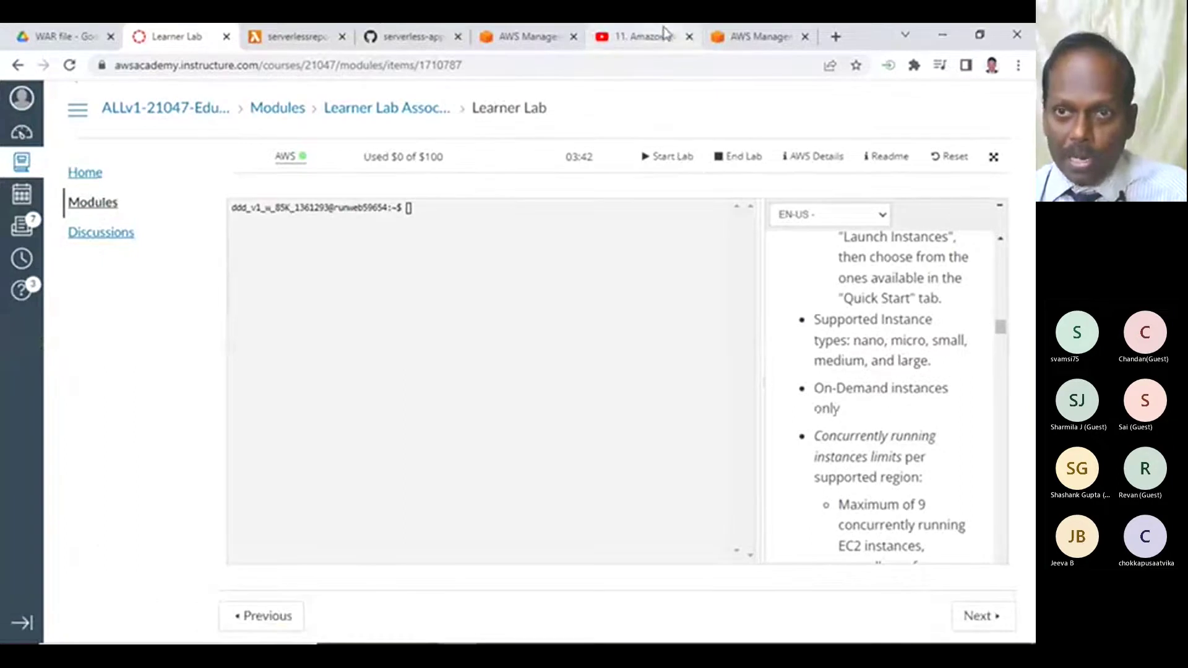
{"action": "left_click", "coordinate": [640, 37]}
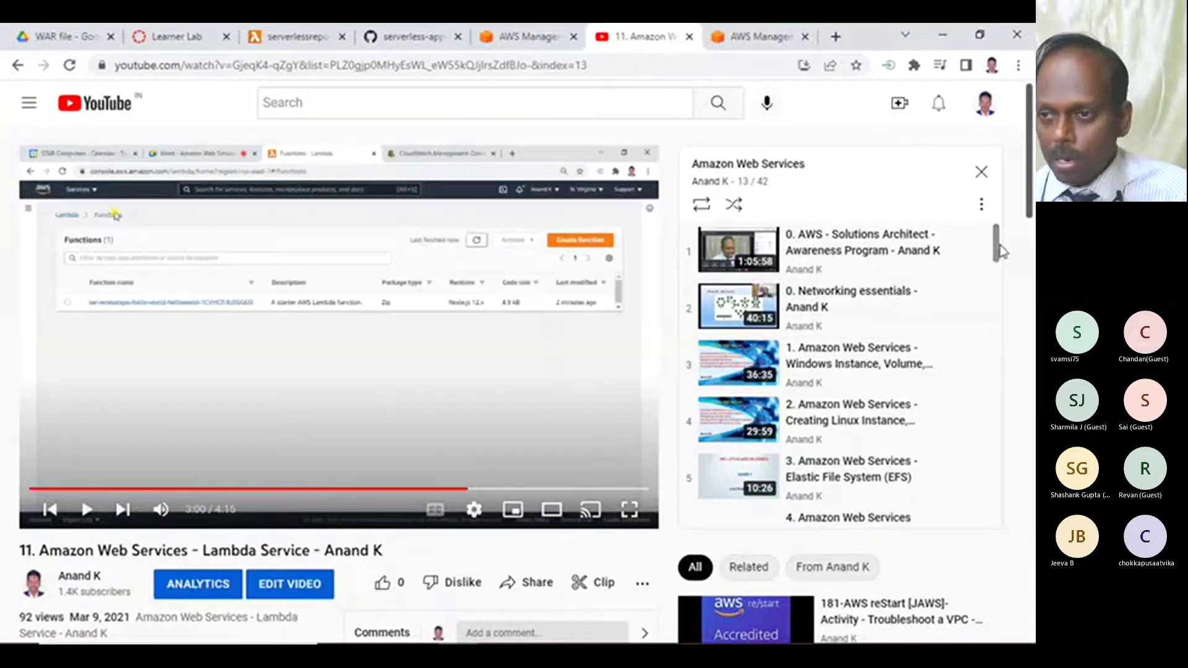
- Scroll through the Amazon Web Services playlist panel
{"action": "scroll", "coordinate": [996, 339], "scroll_direction": "down", "scroll_amount": 6}
{"action": "left_click_drag", "start_coordinate": [998, 339], "coordinate": [995, 545]}
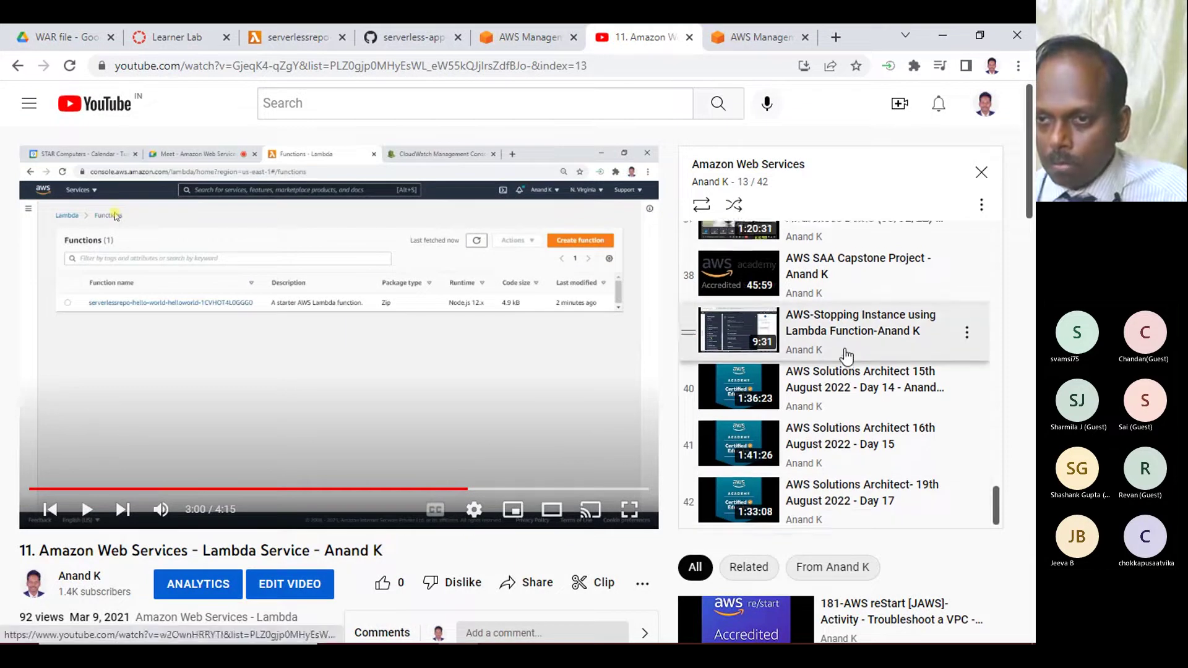
{"action": "scroll", "coordinate": [844, 321], "scroll_direction": "up", "scroll_amount": 3}
{"action": "scroll", "coordinate": [851, 284], "scroll_direction": "up", "scroll_amount": 3}
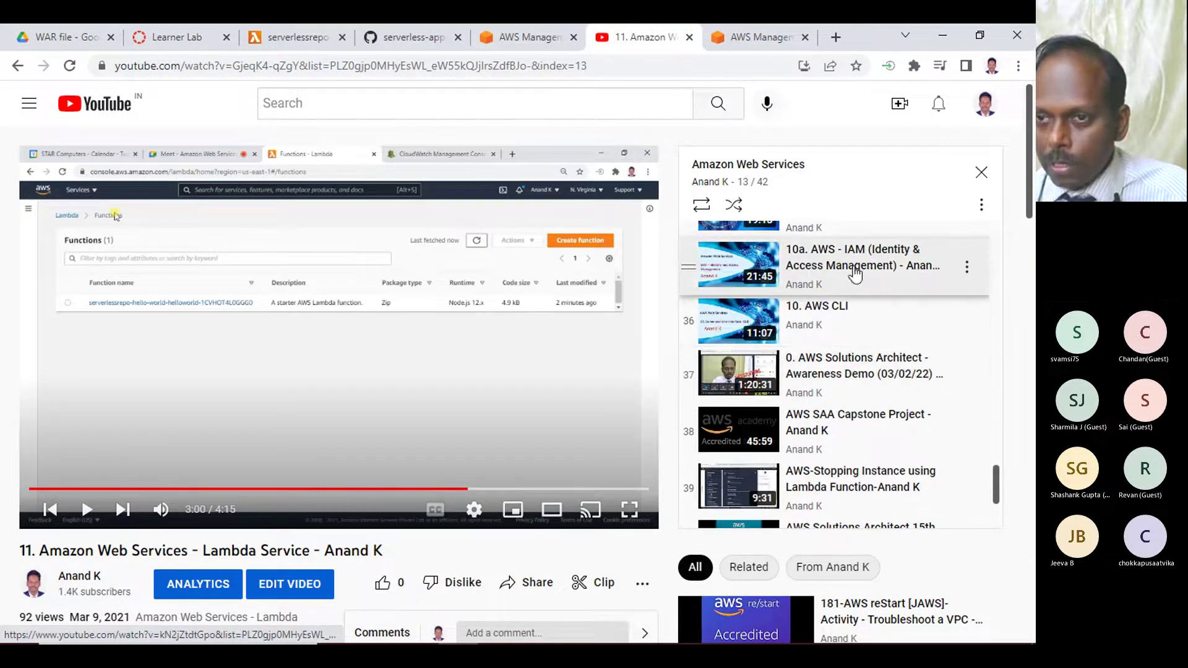
{"action": "scroll", "coordinate": [836, 284], "scroll_direction": "up", "scroll_amount": 2}
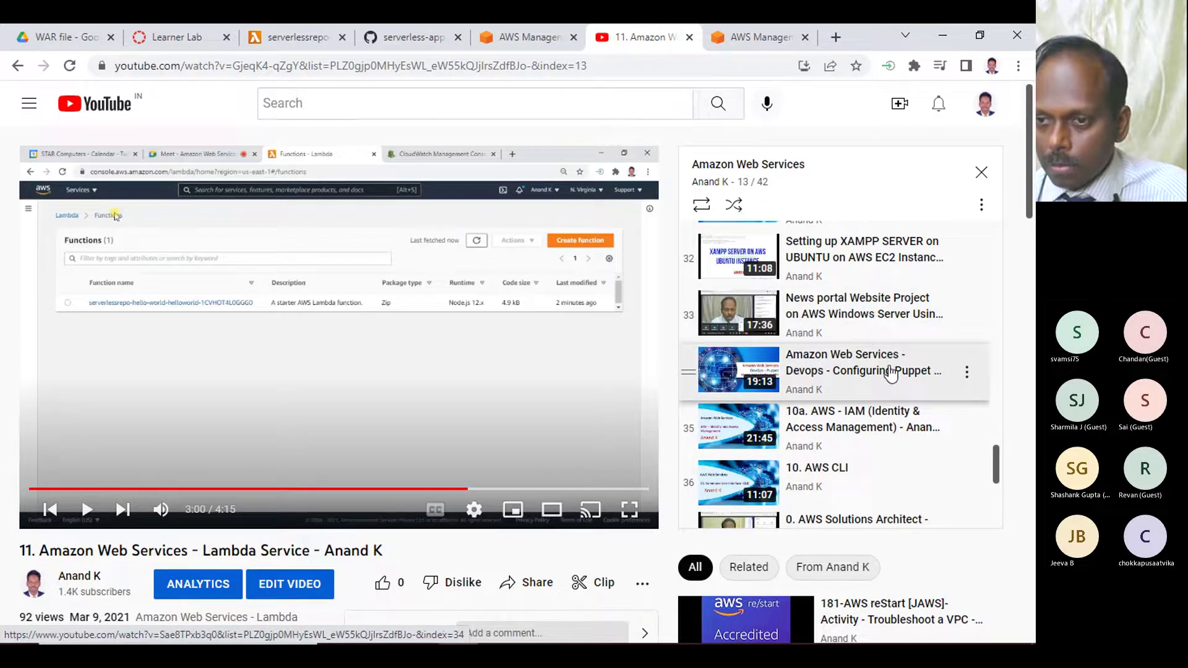
{"action": "scroll", "coordinate": [950, 371], "scroll_direction": "down", "scroll_amount": 3}
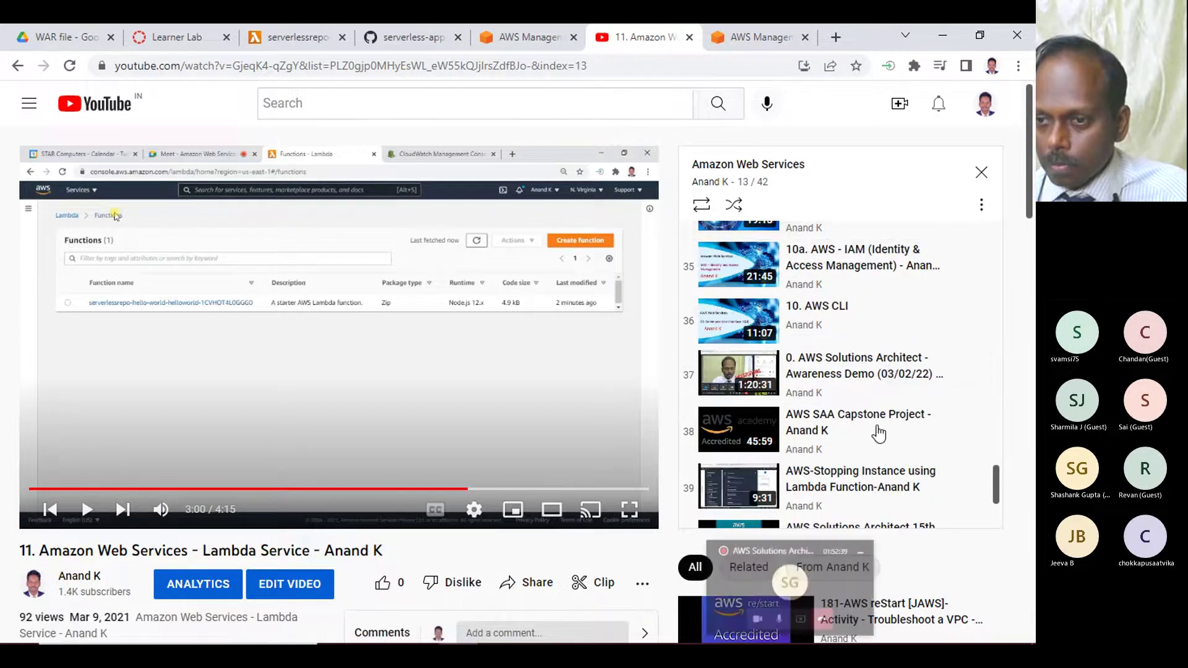
{"action": "scroll", "coordinate": [861, 405], "scroll_direction": "down", "scroll_amount": 1}
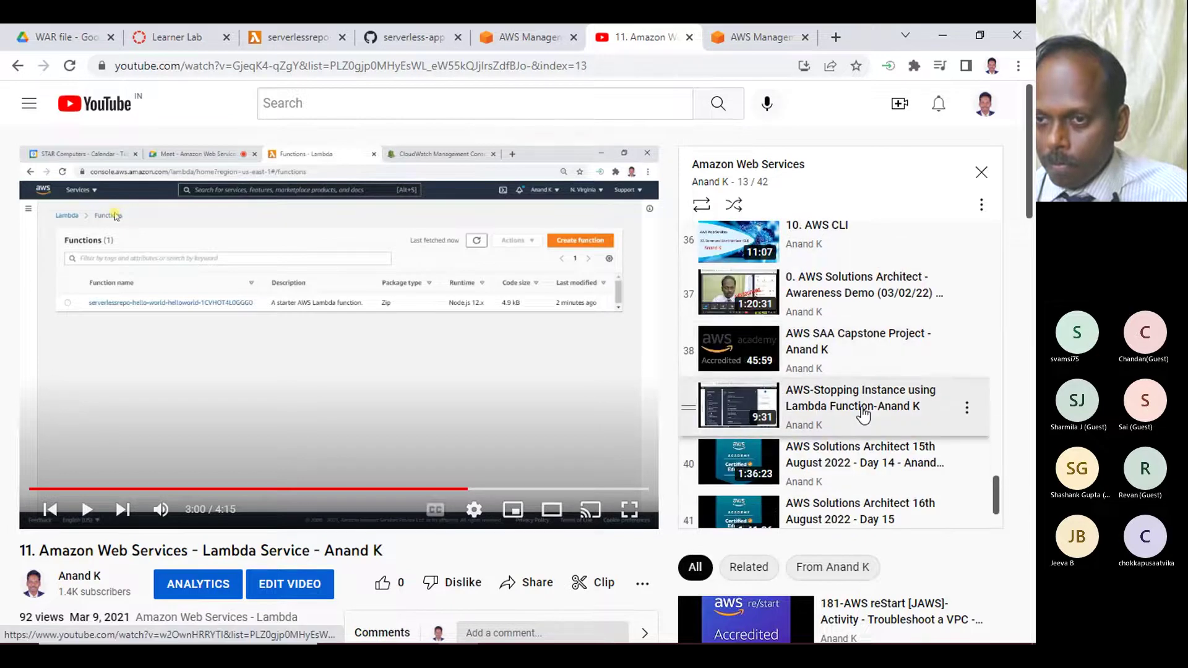
{"action": "scroll", "coordinate": [863, 409], "scroll_direction": "down", "scroll_amount": 2}
{"action": "scroll", "coordinate": [864, 412], "scroll_direction": "up", "scroll_amount": 5}
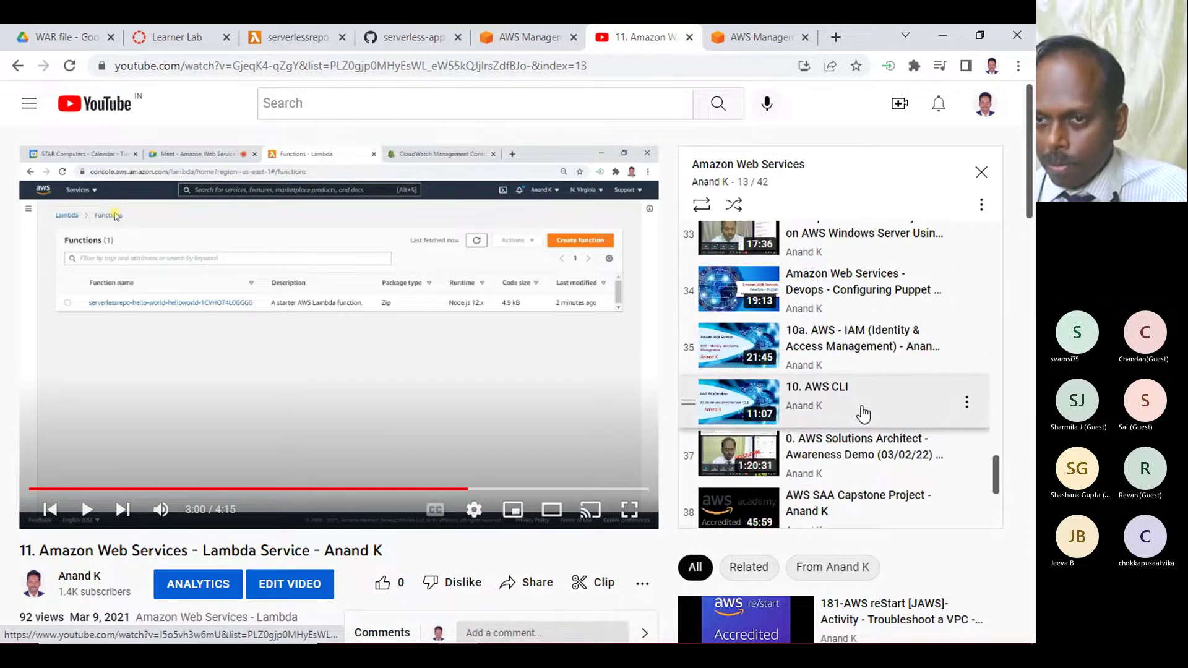
{"action": "scroll", "coordinate": [863, 412], "scroll_direction": "up", "scroll_amount": 1}
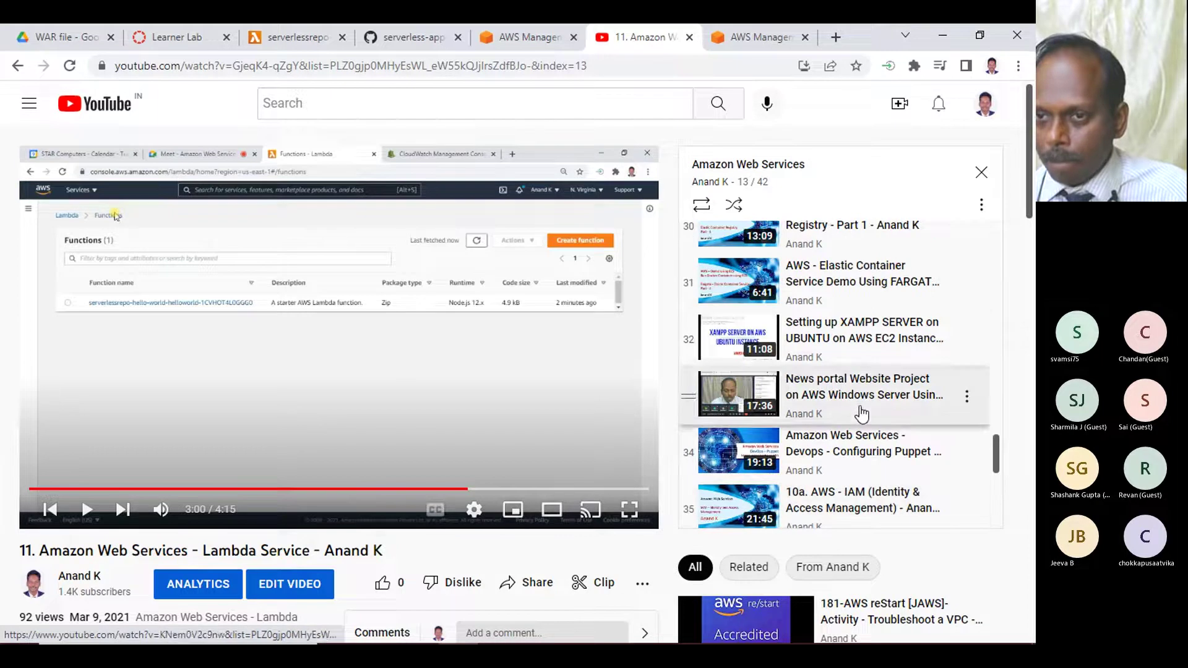
{"action": "scroll", "coordinate": [826, 294], "scroll_direction": "up", "scroll_amount": 2}
{"action": "scroll", "coordinate": [826, 294], "scroll_direction": "up", "scroll_amount": 4}
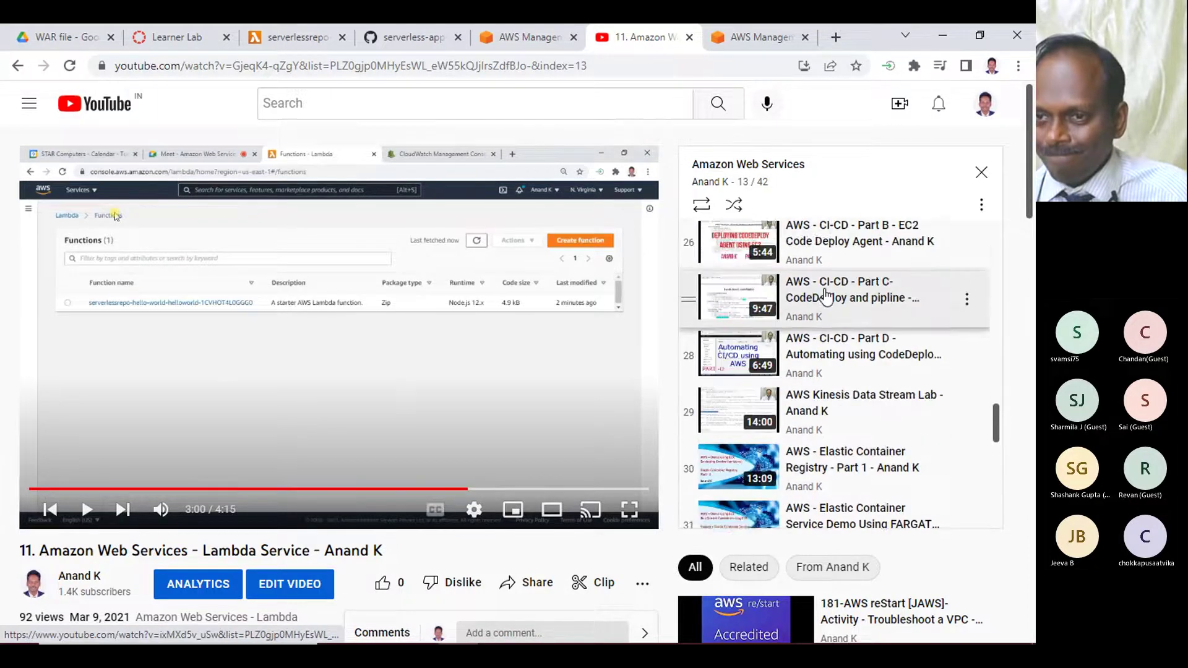
{"action": "scroll", "coordinate": [826, 294], "scroll_direction": "up", "scroll_amount": 3}
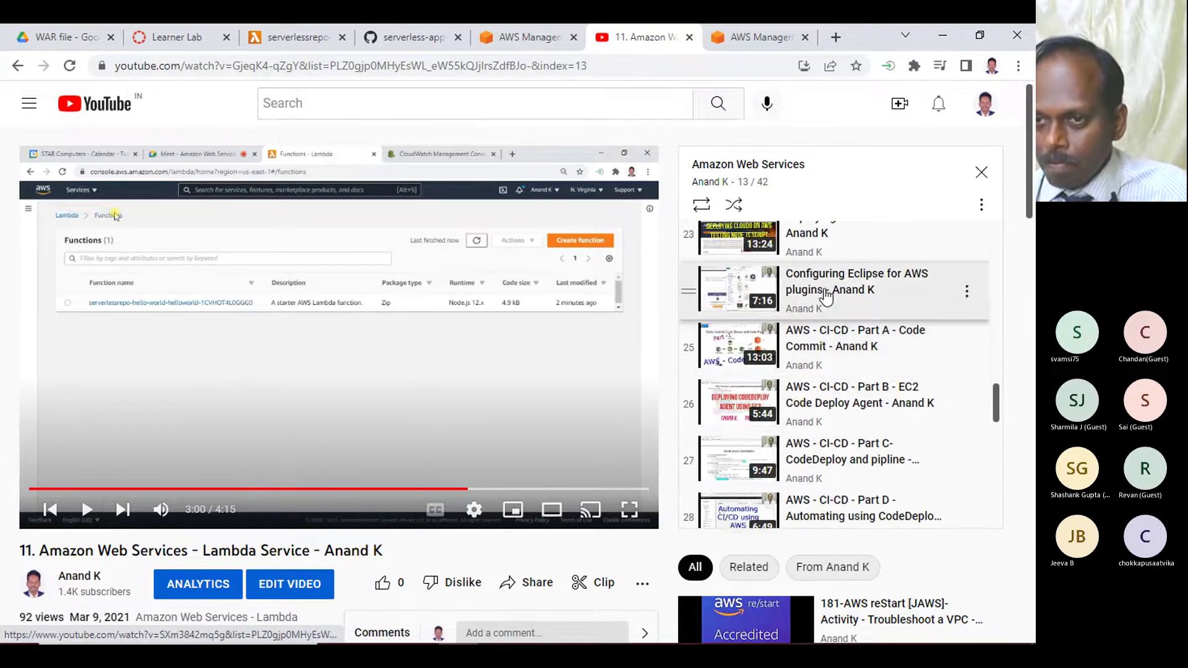
{"action": "scroll", "coordinate": [870, 301], "scroll_direction": "up", "scroll_amount": 3}
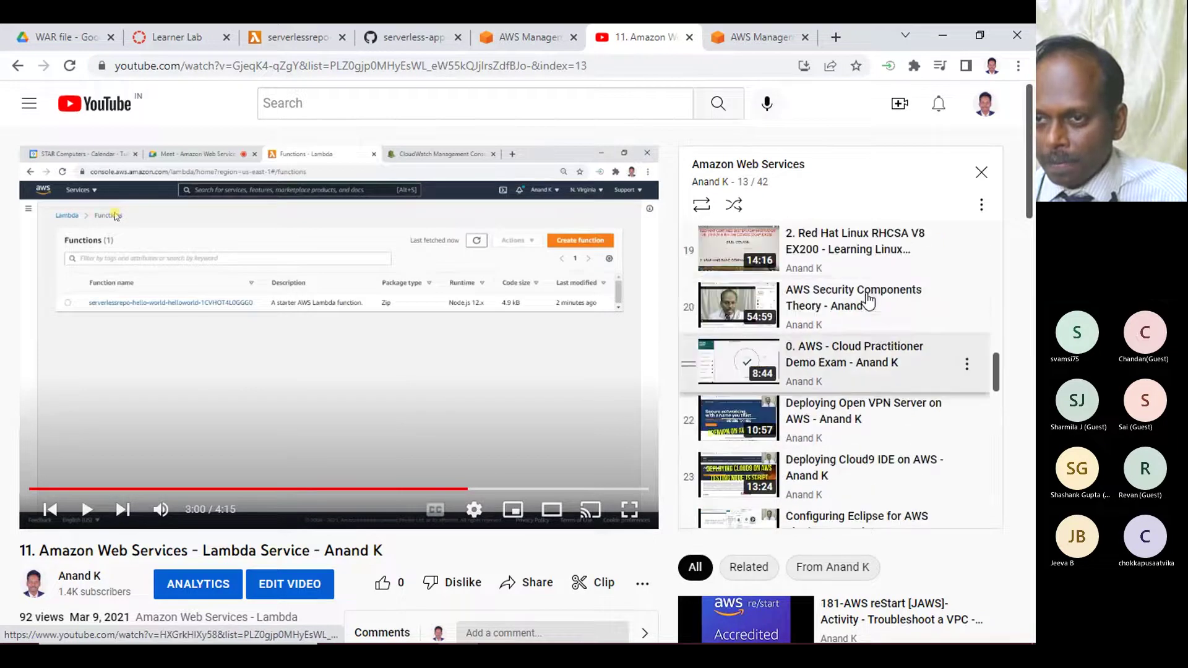
{"action": "scroll", "coordinate": [874, 300], "scroll_direction": "up", "scroll_amount": 3}
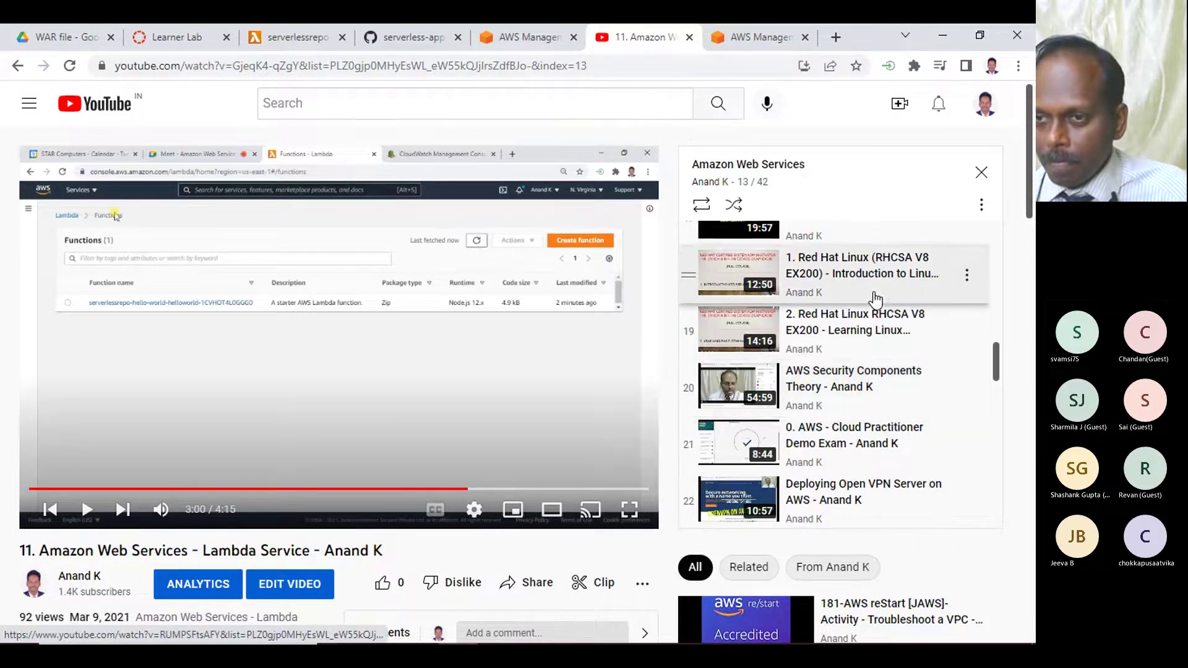
{"action": "scroll", "coordinate": [874, 301], "scroll_direction": "up", "scroll_amount": 6}
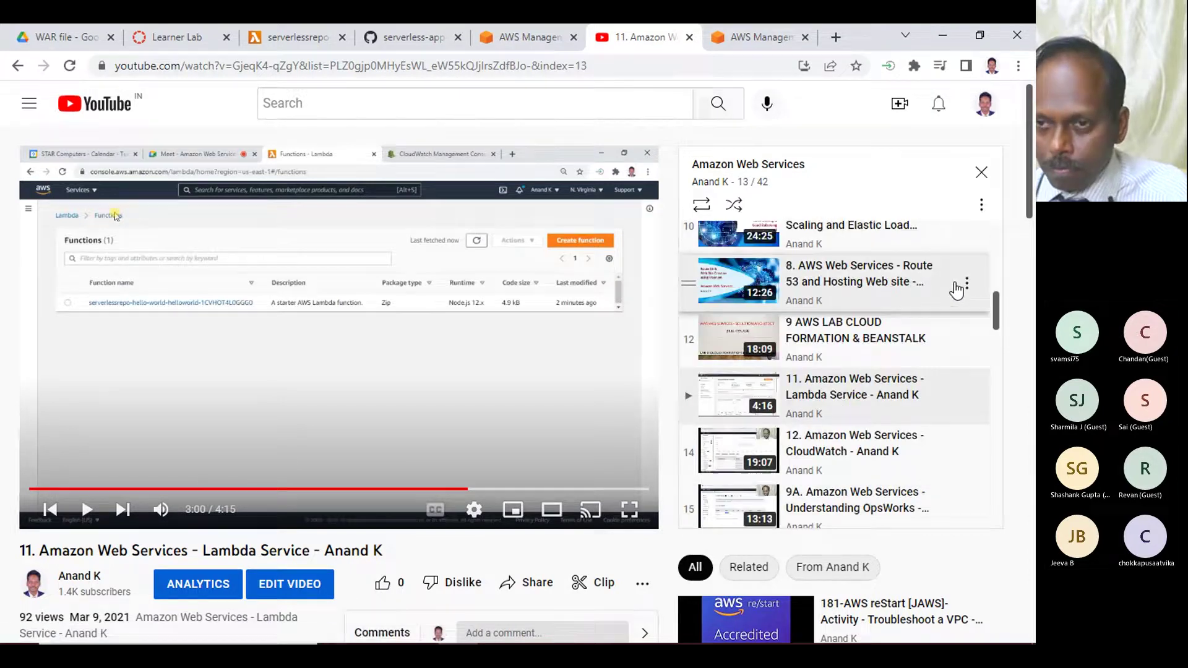
- Find the 'Stopping Instance using Lambda Function' video in the playlist and start it, skipping the ad
{"action": "key", "text": "ctrl+f"}
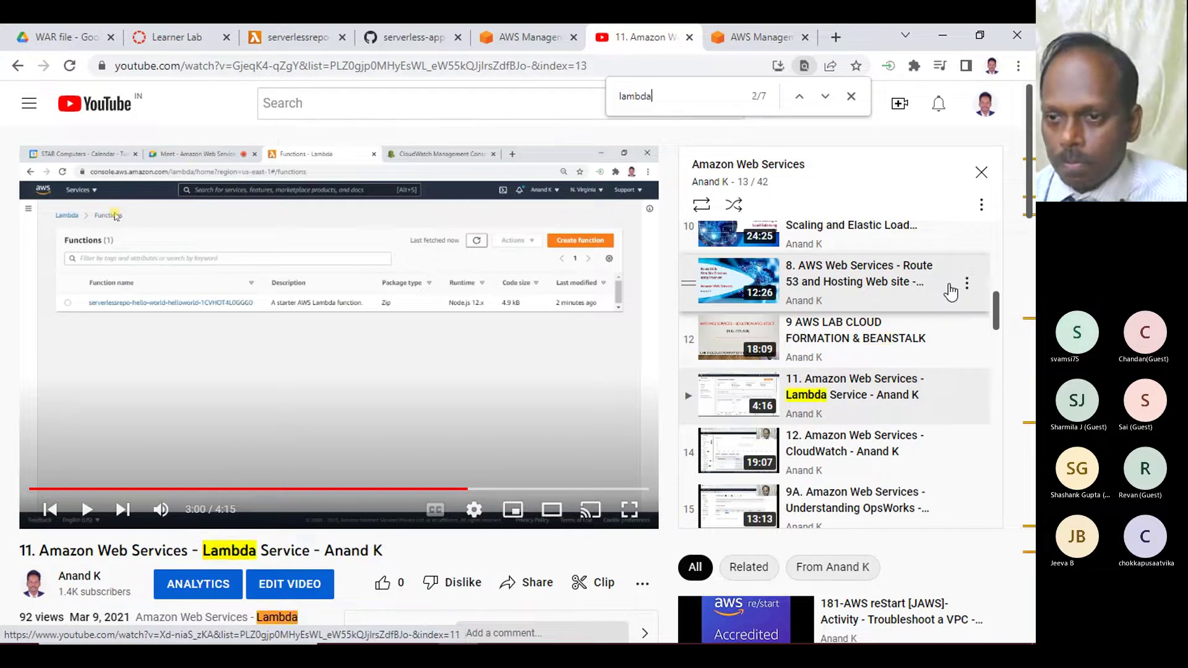
{"action": "left_click", "coordinate": [824, 97]}
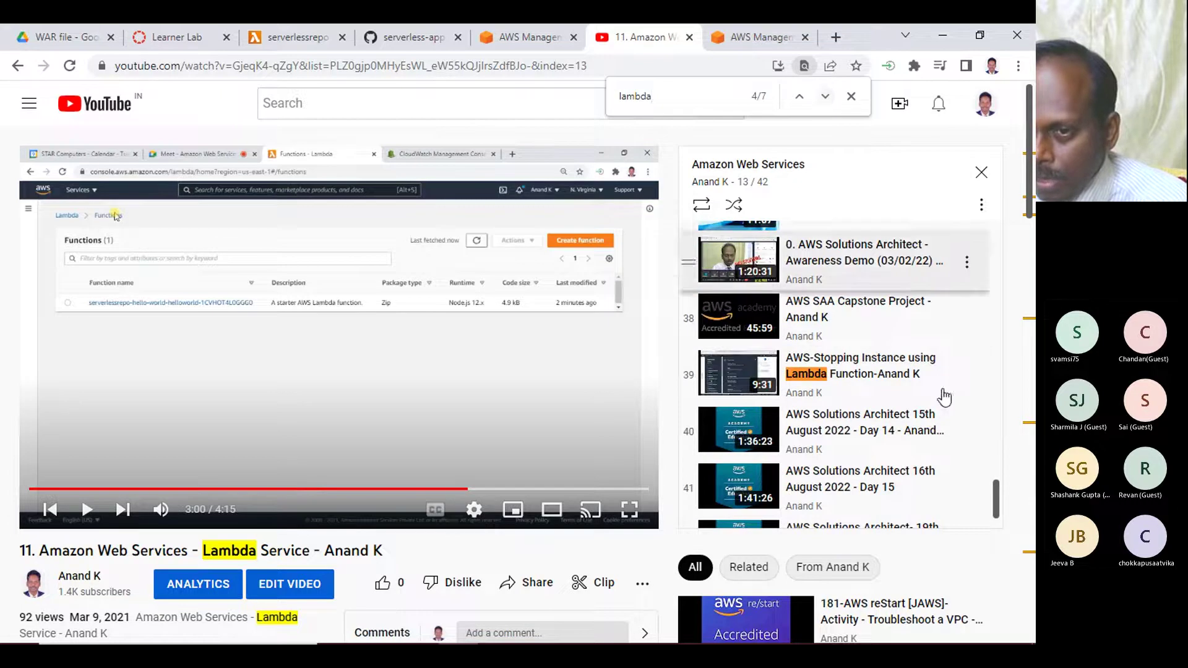
{"action": "left_click", "coordinate": [881, 374]}
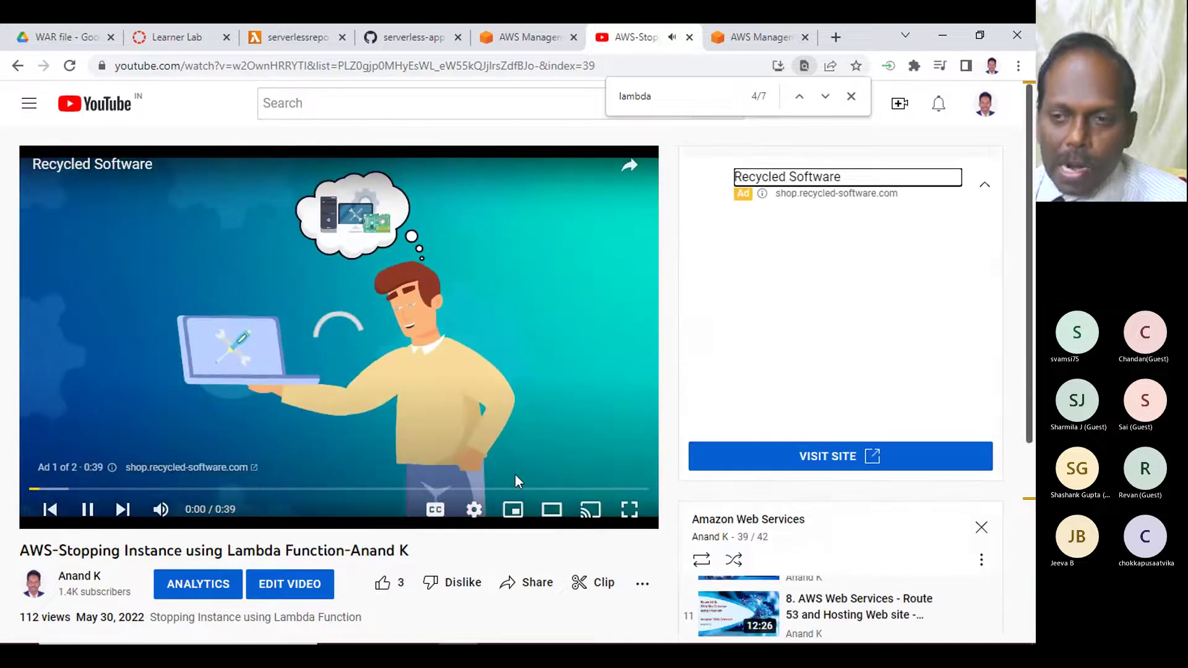
{"action": "left_click", "coordinate": [300, 397]}
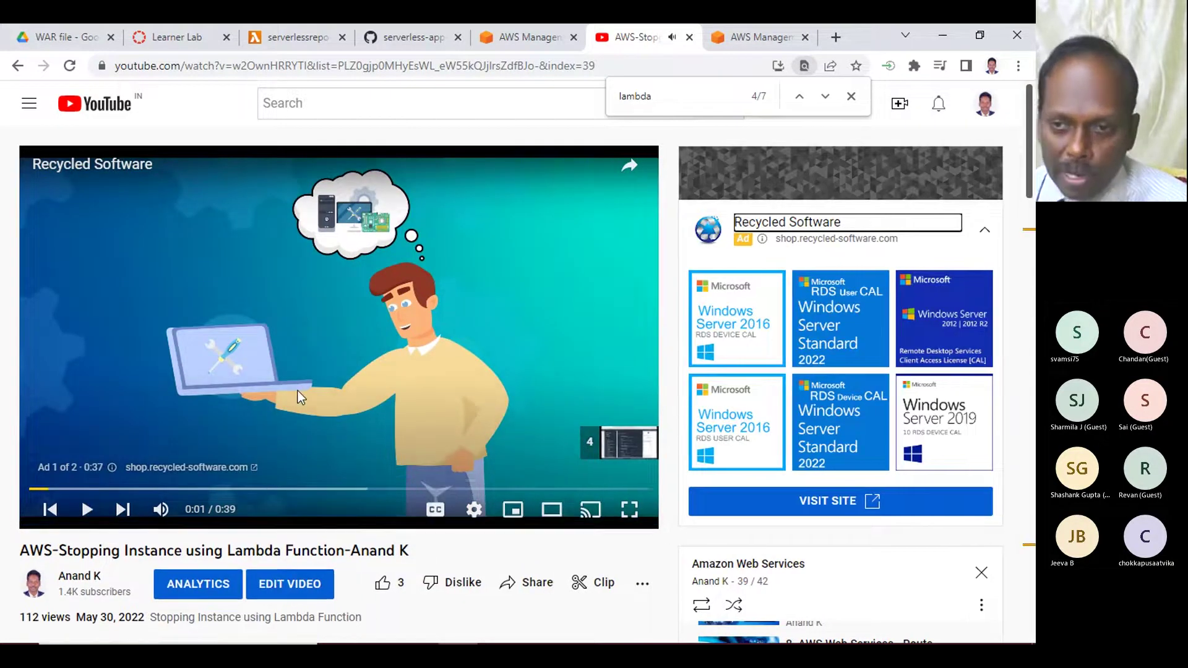
{"action": "left_click", "coordinate": [300, 397]}
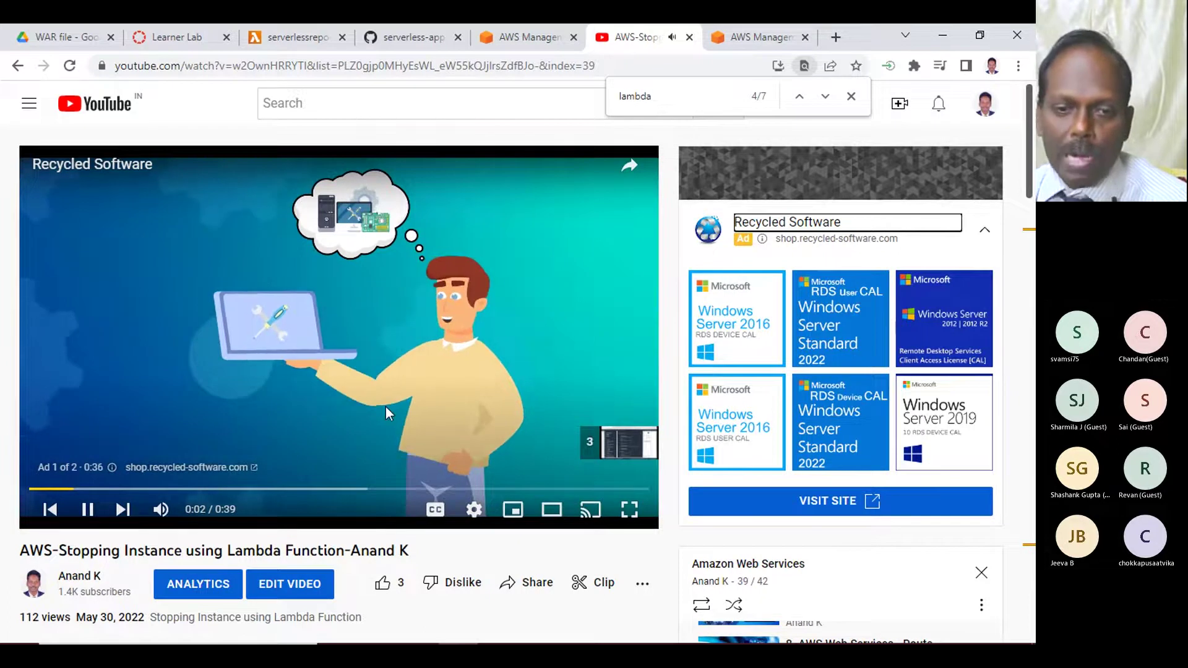
{"action": "left_click", "coordinate": [610, 443]}
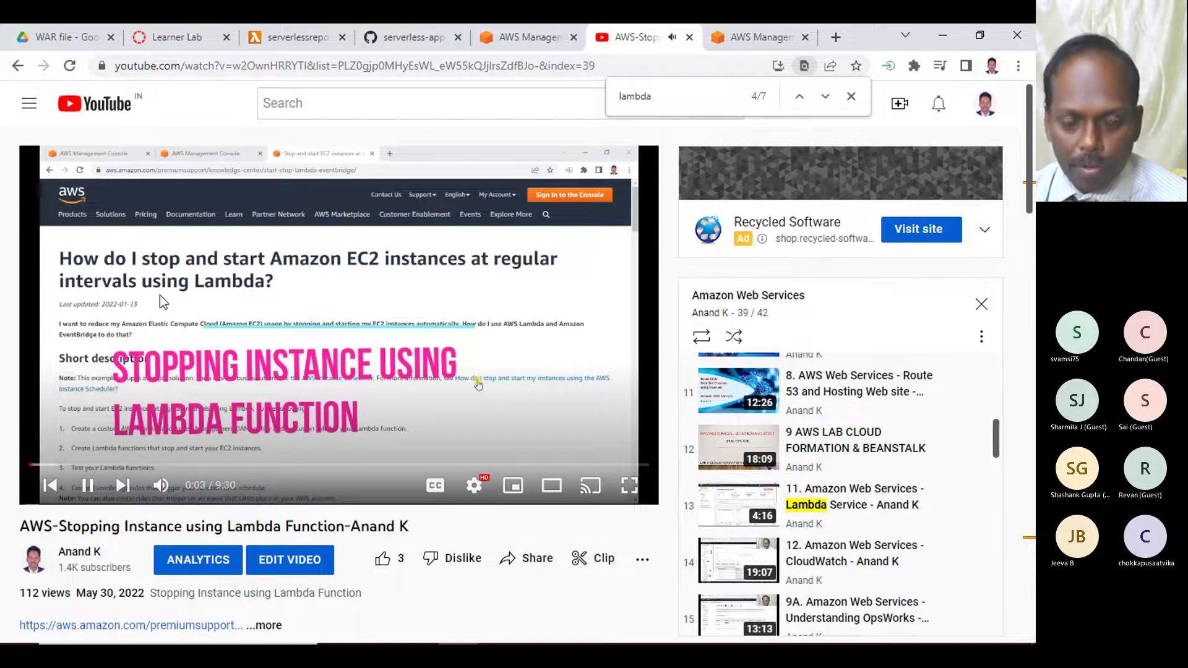
- Pause the tutorial at 0:06 and open the description's aws.amazon.com article in a new tab
{"action": "scroll", "coordinate": [247, 514], "scroll_direction": "down", "scroll_amount": 1}
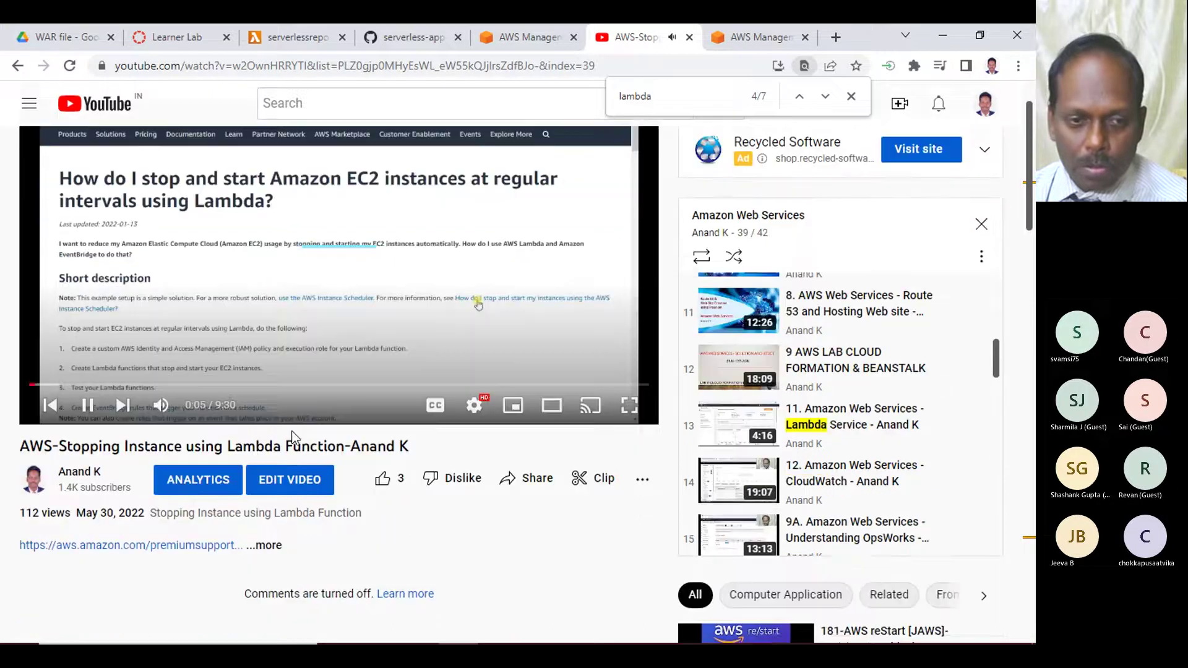
{"action": "key", "text": "space"}
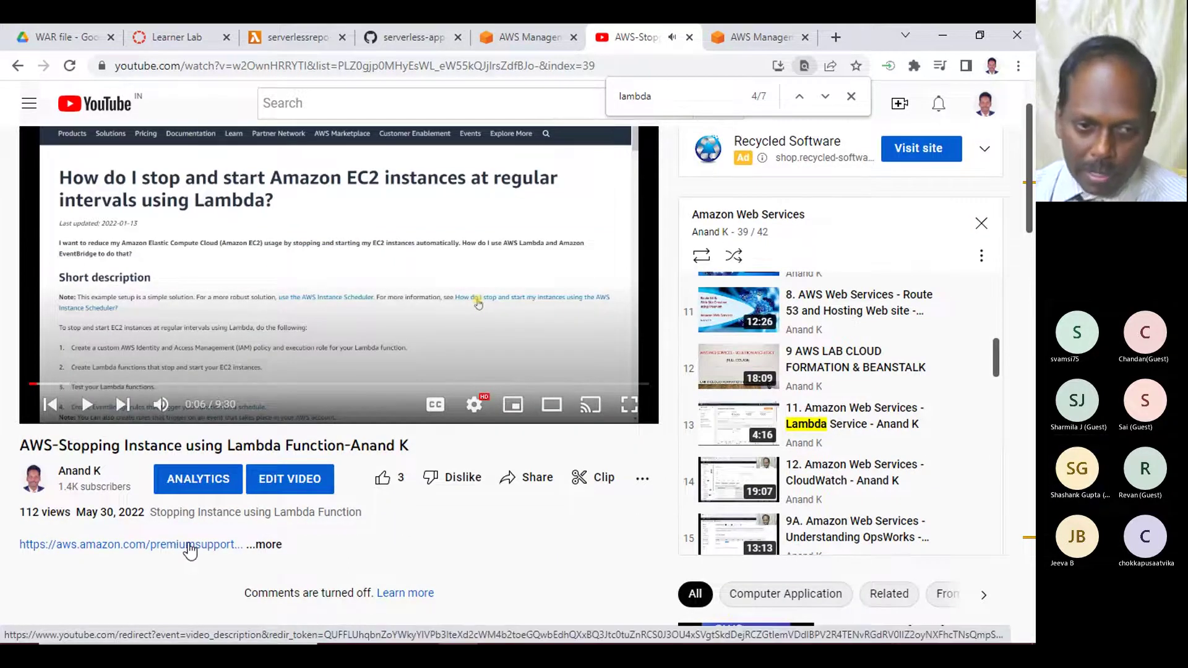
{"action": "left_click", "coordinate": [190, 546]}
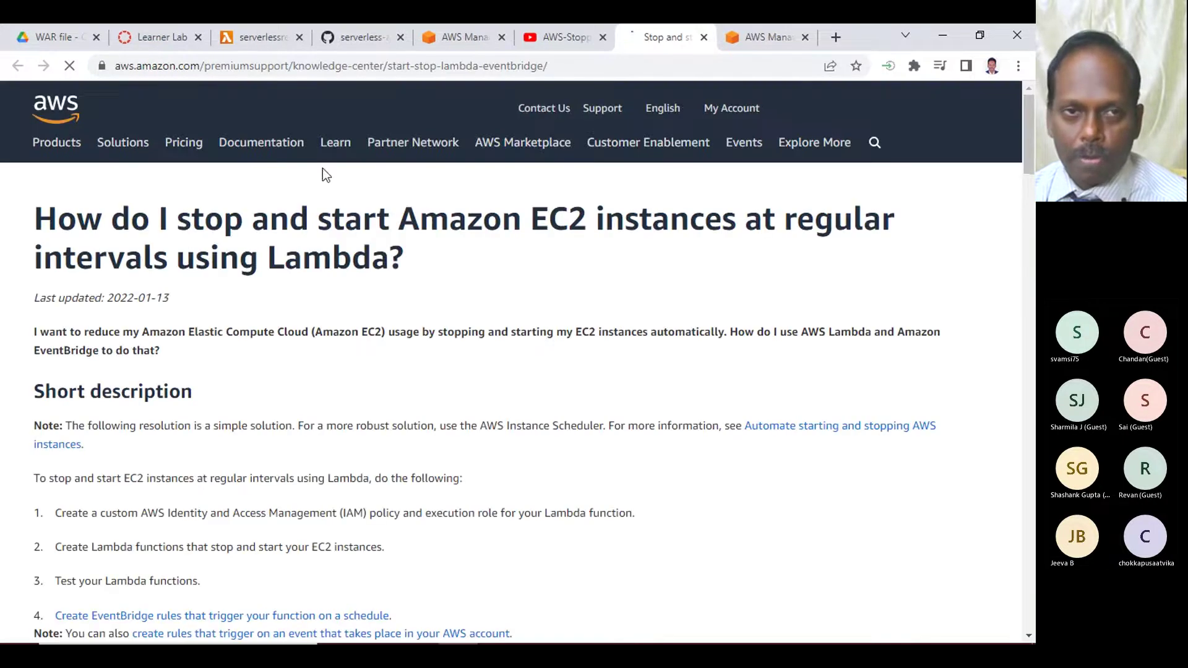
- Select the example Python code for stopping EC2 instances in the Knowledge Center article, then return to YouTube
{"action": "left_click_drag", "start_coordinate": [294, 213], "coordinate": [419, 220]}
{"action": "scroll", "coordinate": [473, 380], "scroll_direction": "down", "scroll_amount": 10}
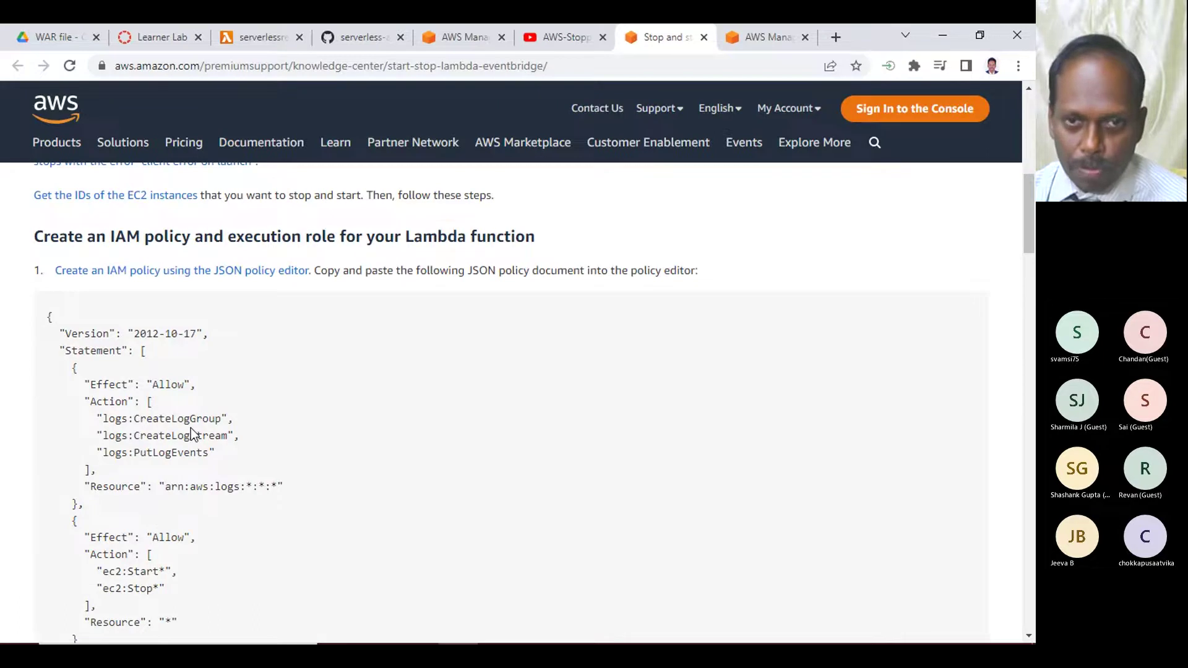
{"action": "scroll", "coordinate": [190, 428], "scroll_direction": "down", "scroll_amount": 4}
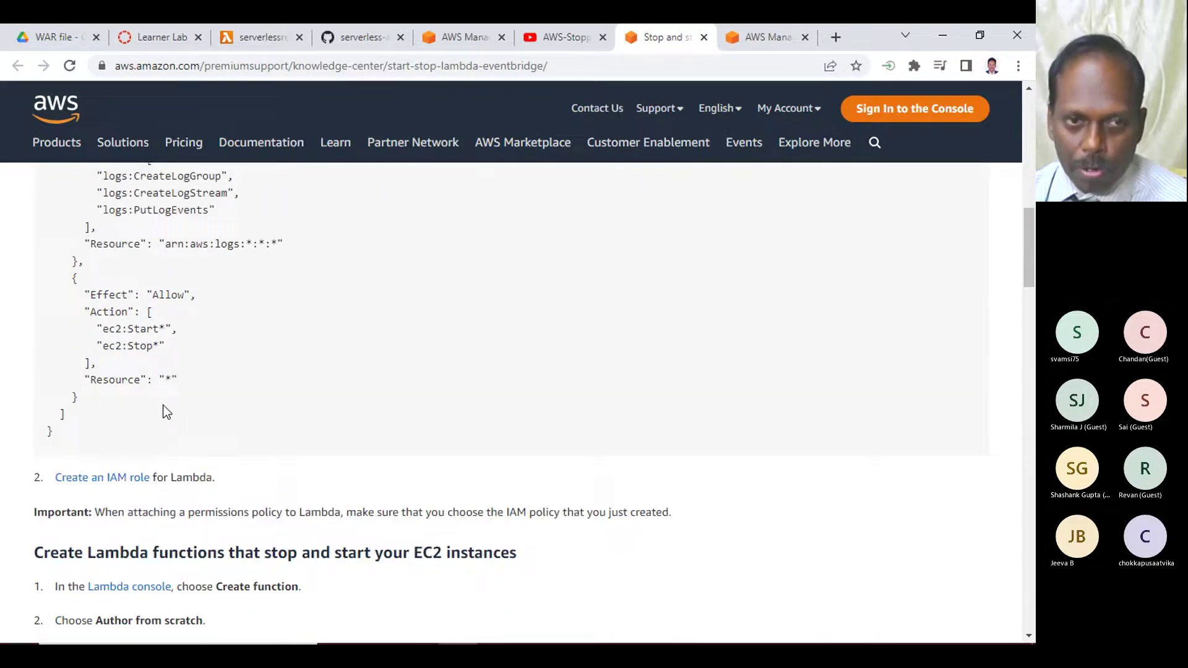
{"action": "scroll", "coordinate": [167, 412], "scroll_direction": "up", "scroll_amount": 4}
{"action": "scroll", "coordinate": [141, 353], "scroll_direction": "down", "scroll_amount": 12}
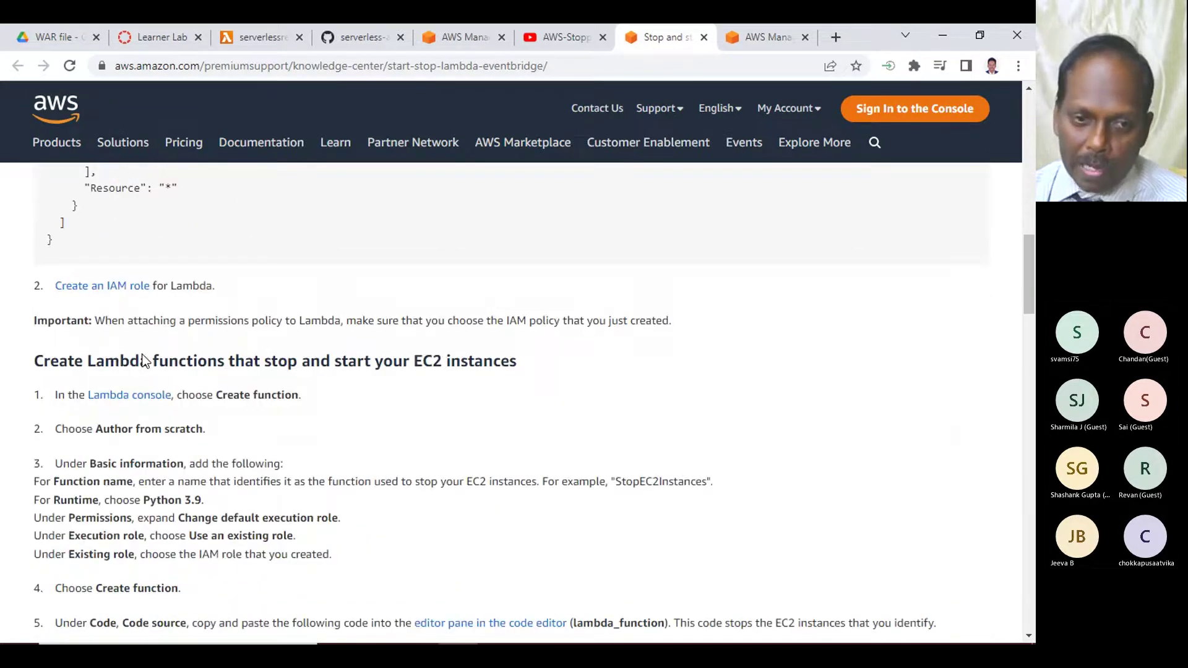
{"action": "scroll", "coordinate": [159, 350], "scroll_direction": "down", "scroll_amount": 12}
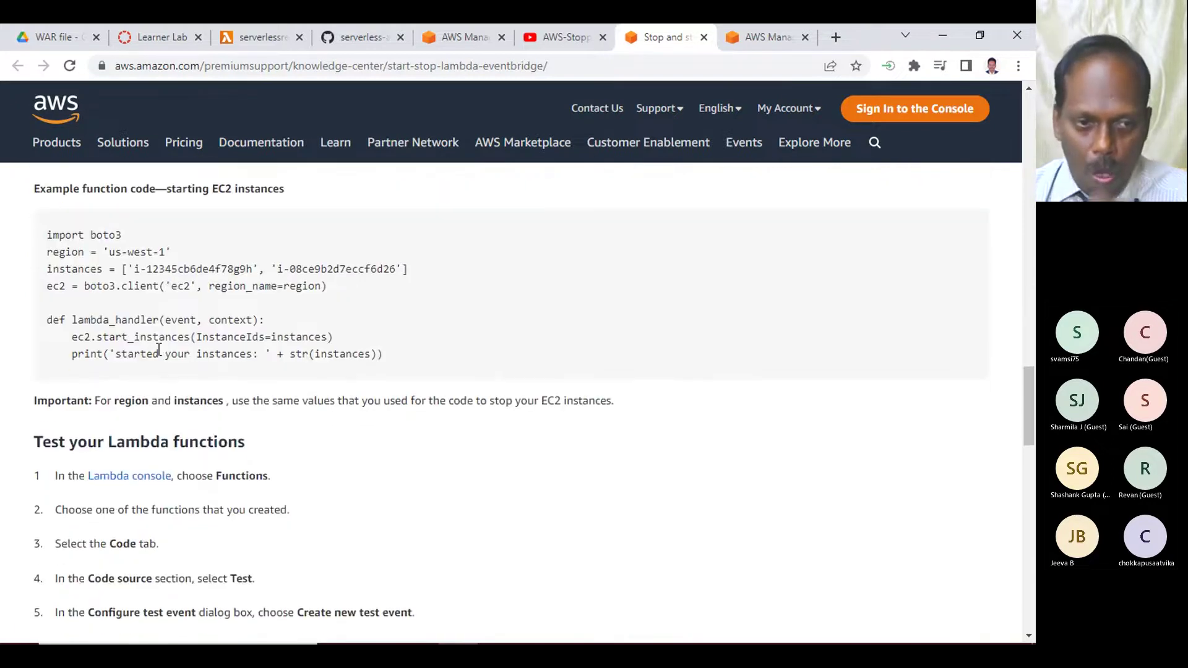
{"action": "scroll", "coordinate": [159, 351], "scroll_direction": "down", "scroll_amount": 13}
{"action": "scroll", "coordinate": [159, 350], "scroll_direction": "up", "scroll_amount": 13}
{"action": "scroll", "coordinate": [156, 354], "scroll_direction": "up", "scroll_amount": 12}
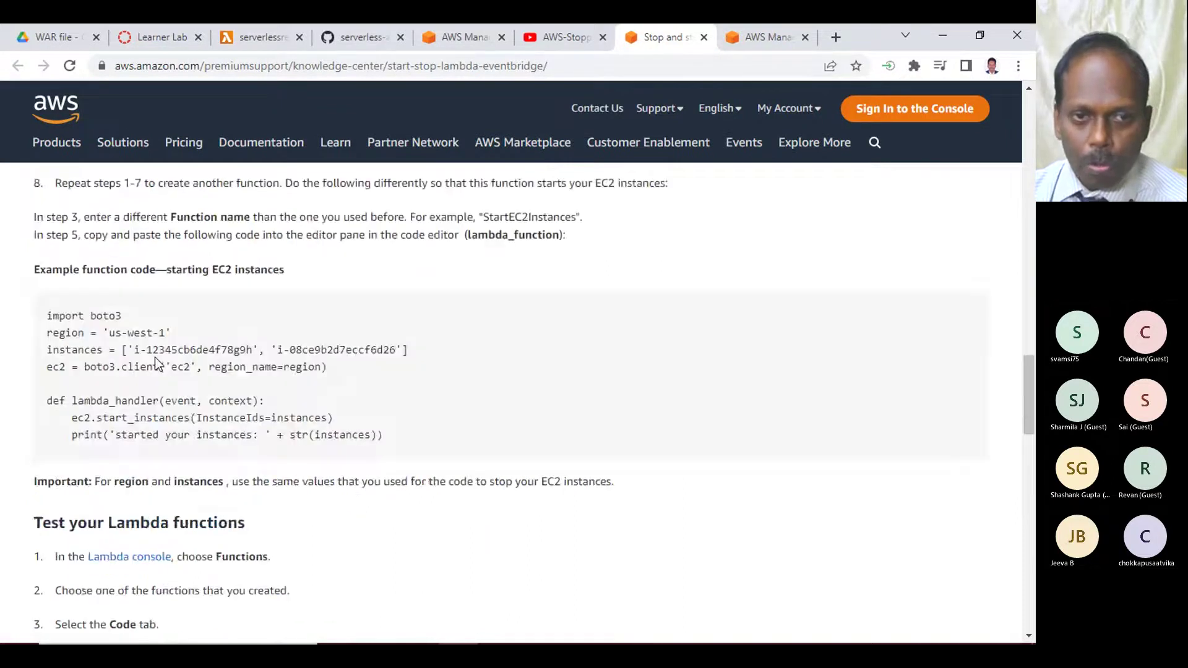
{"action": "left_click_drag", "start_coordinate": [46, 250], "coordinate": [372, 371]}
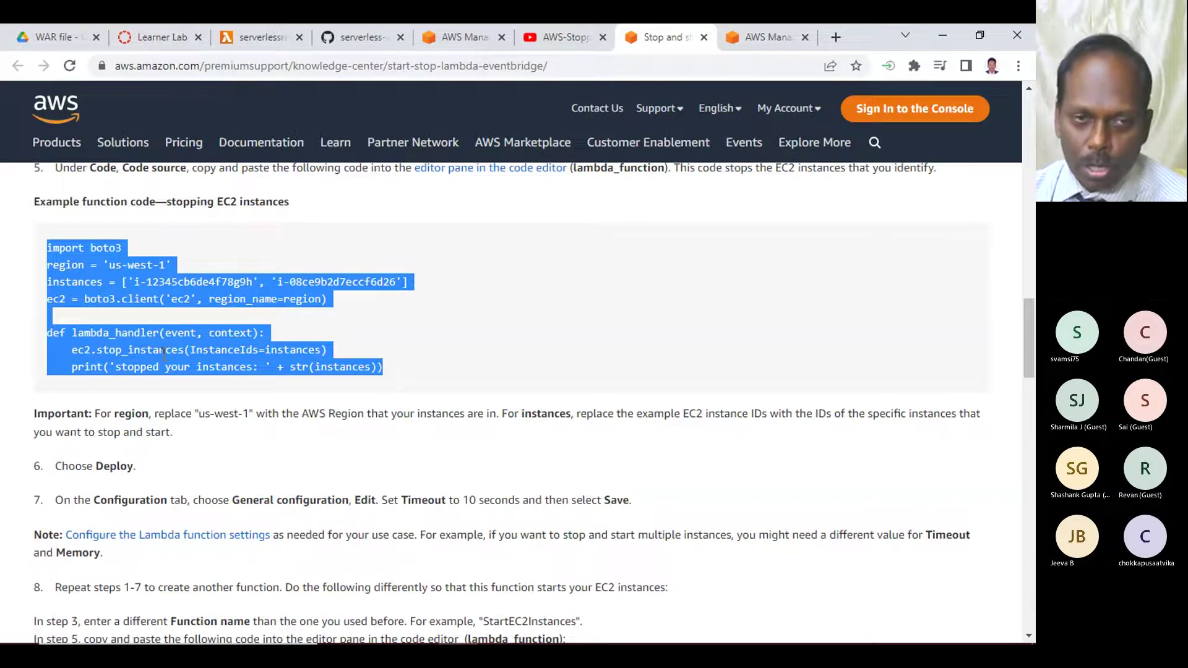
{"action": "scroll", "coordinate": [239, 325], "scroll_direction": "up", "scroll_amount": 5}
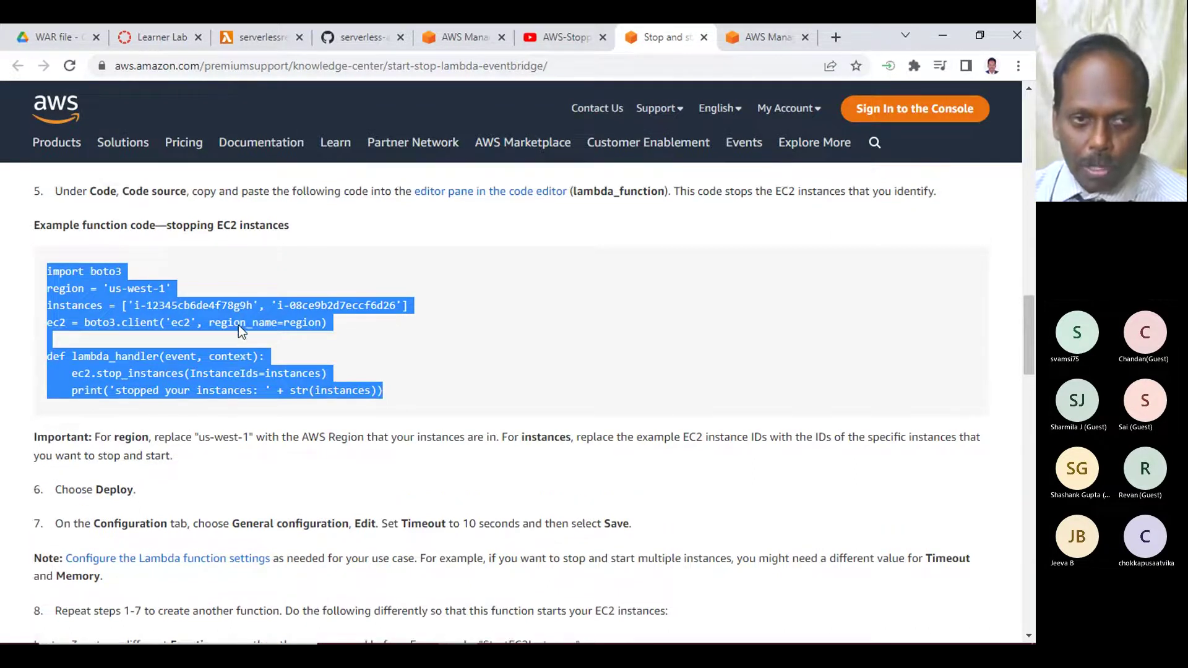
{"action": "left_click", "coordinate": [540, 43]}
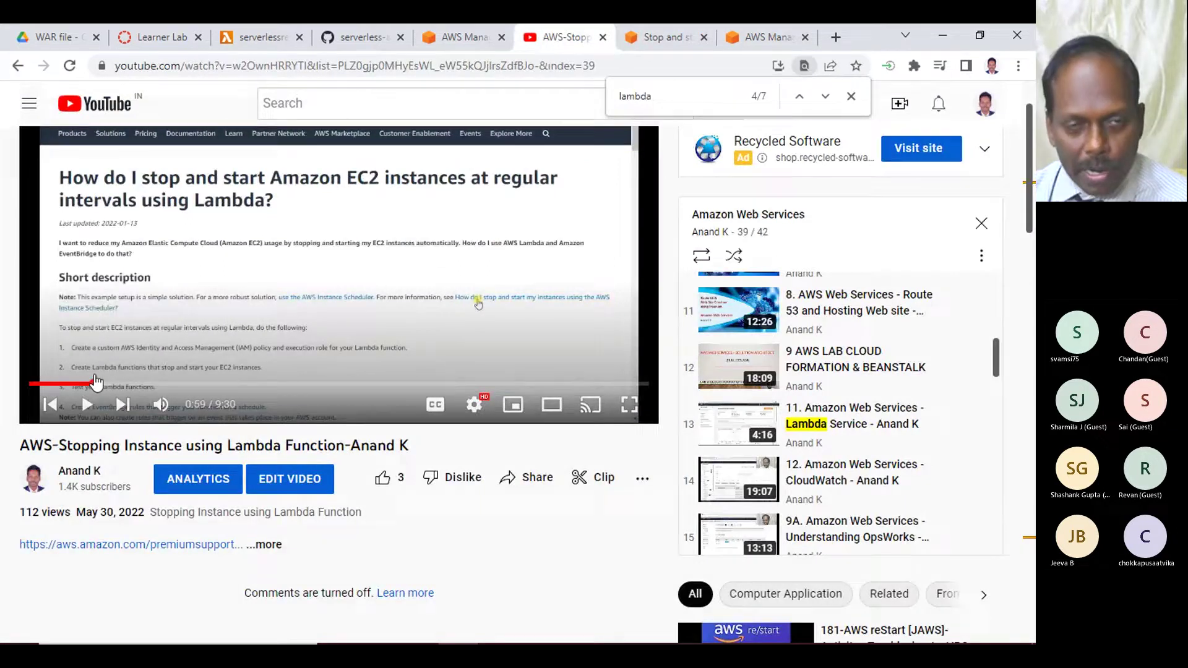
- Move the stop-instance tutorial to 2:01 showing the ec2.stop_instances code, then minimize Chrome
{"action": "left_click", "coordinate": [93, 384]}
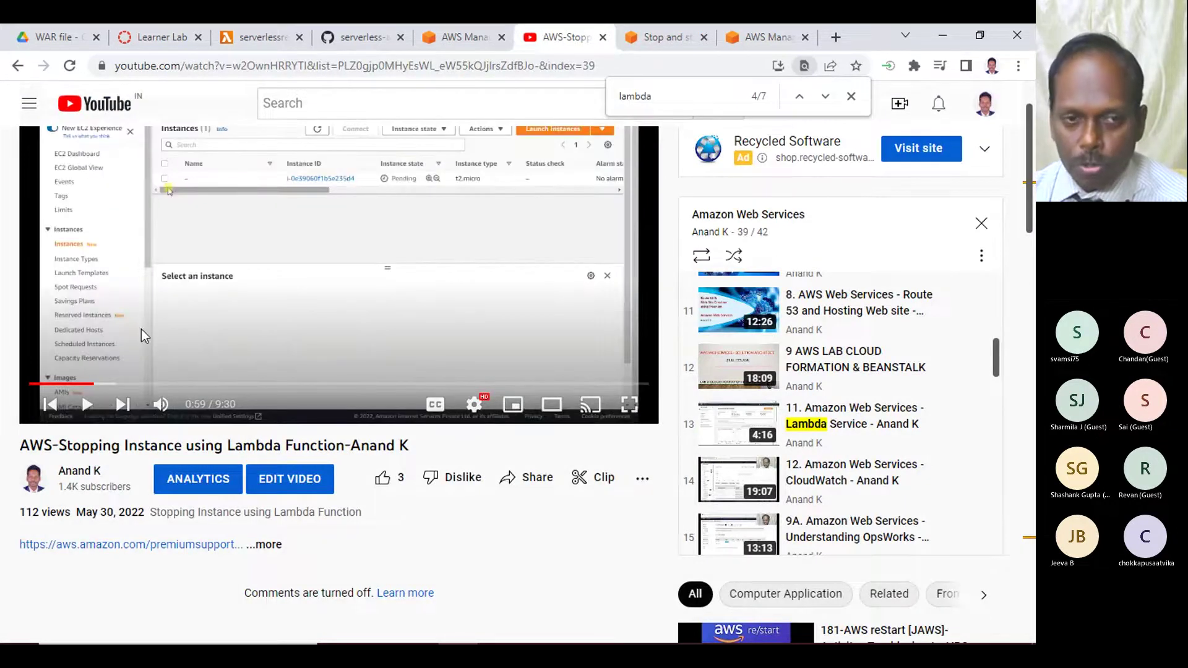
{"action": "left_click", "coordinate": [162, 384]}
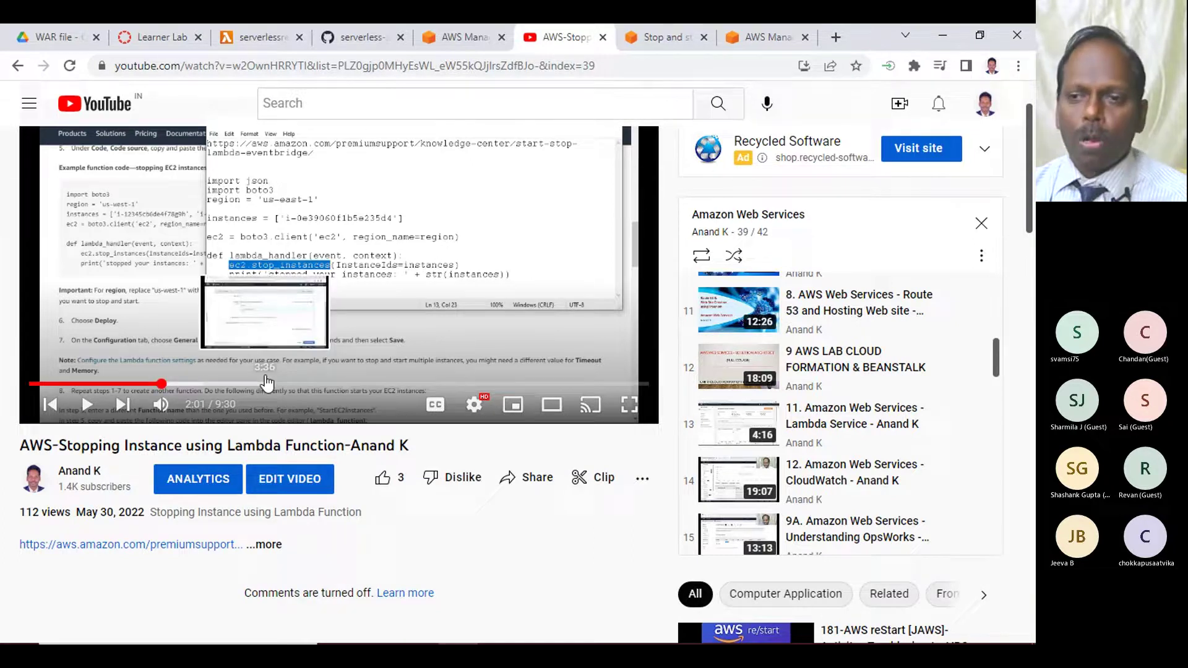
{"action": "left_click", "coordinate": [952, 41]}
- Bring the AWS Solutions Architect training meeting with its 9-person participants list to the front
{"action": "mouse_move", "coordinate": [497, 629]}
{"action": "left_click", "coordinate": [417, 572]}
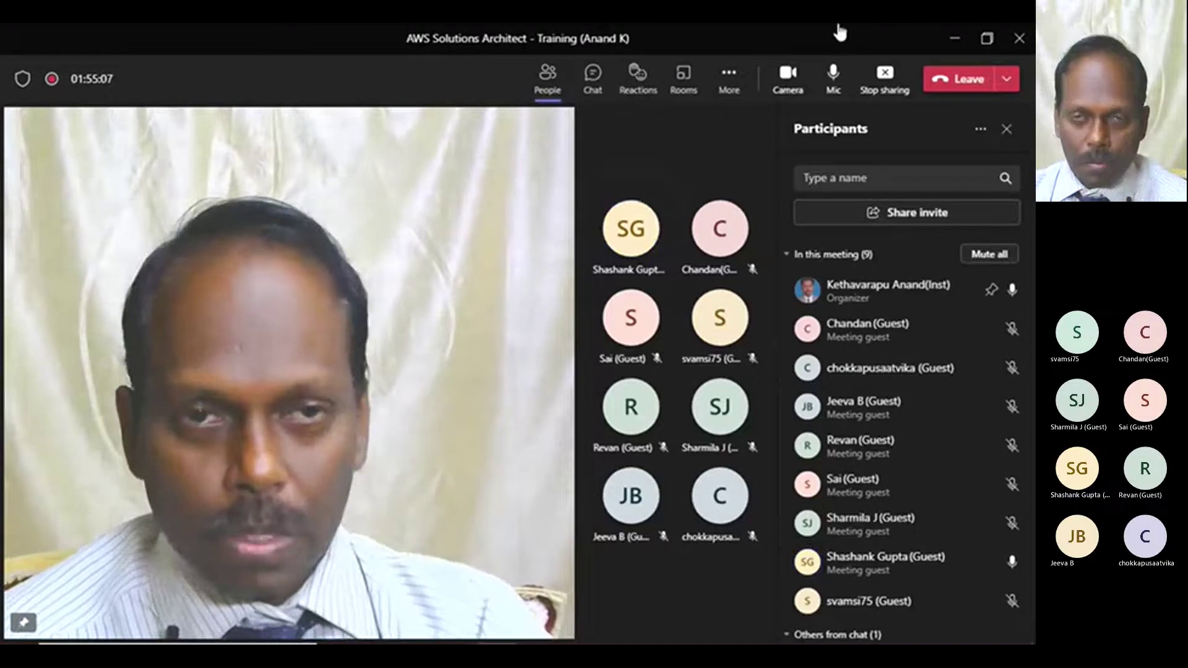
{"action": "left_click", "coordinate": [951, 36]}
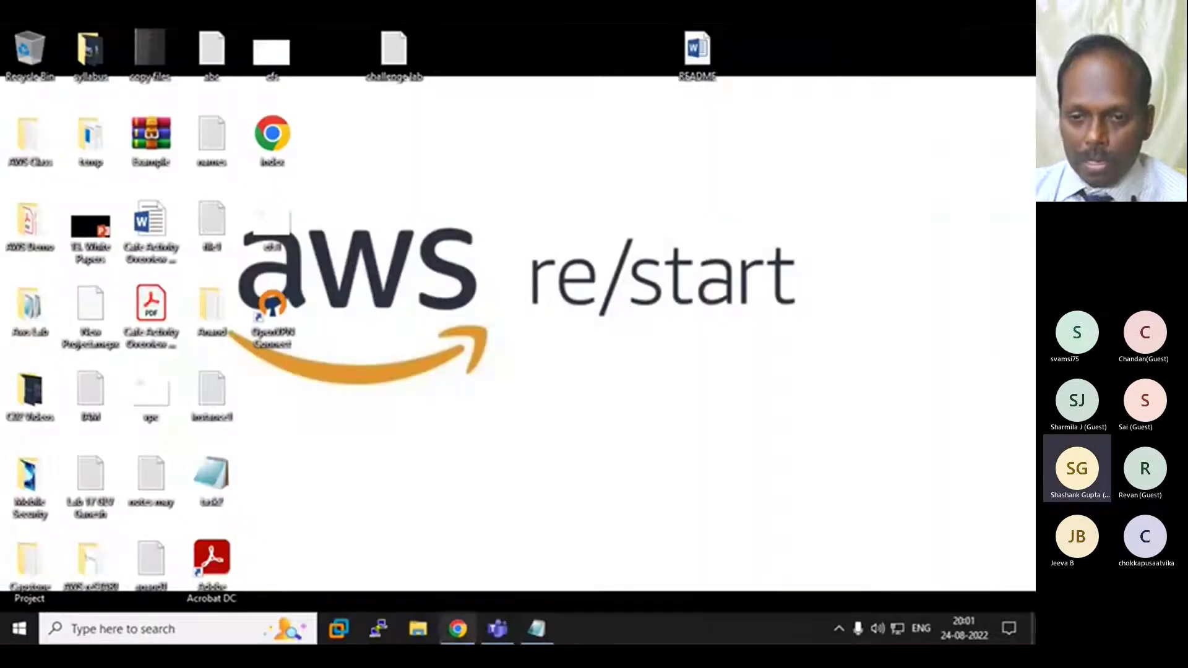
{"action": "mouse_move", "coordinate": [498, 637]}
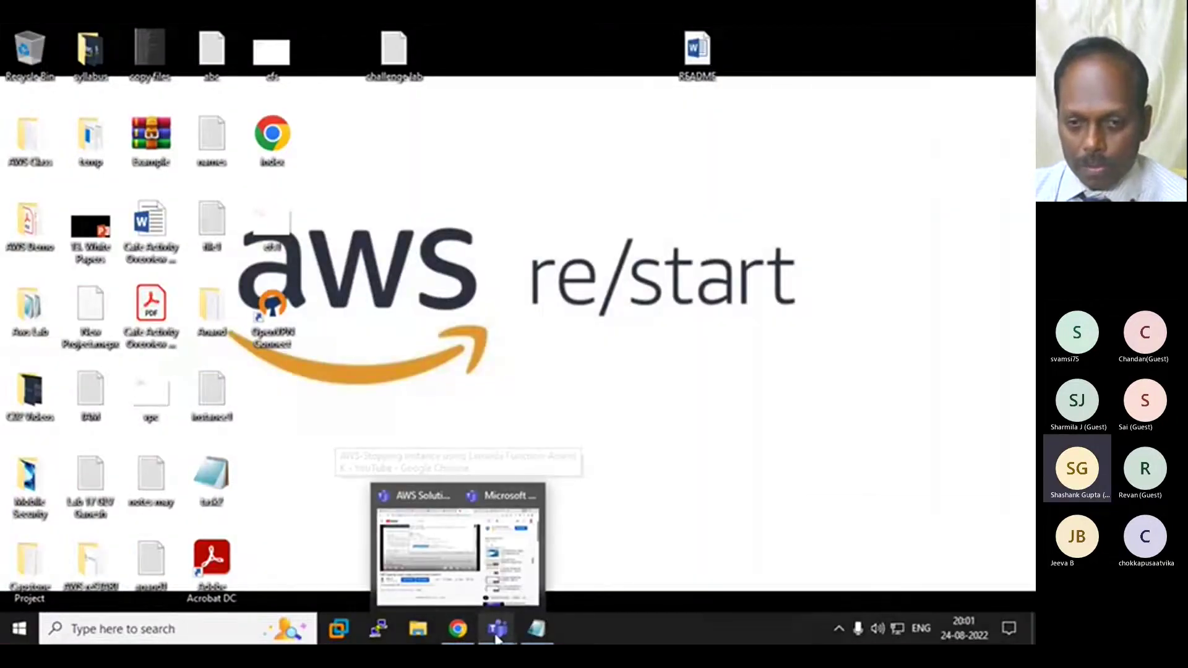
{"action": "left_click", "coordinate": [392, 589]}
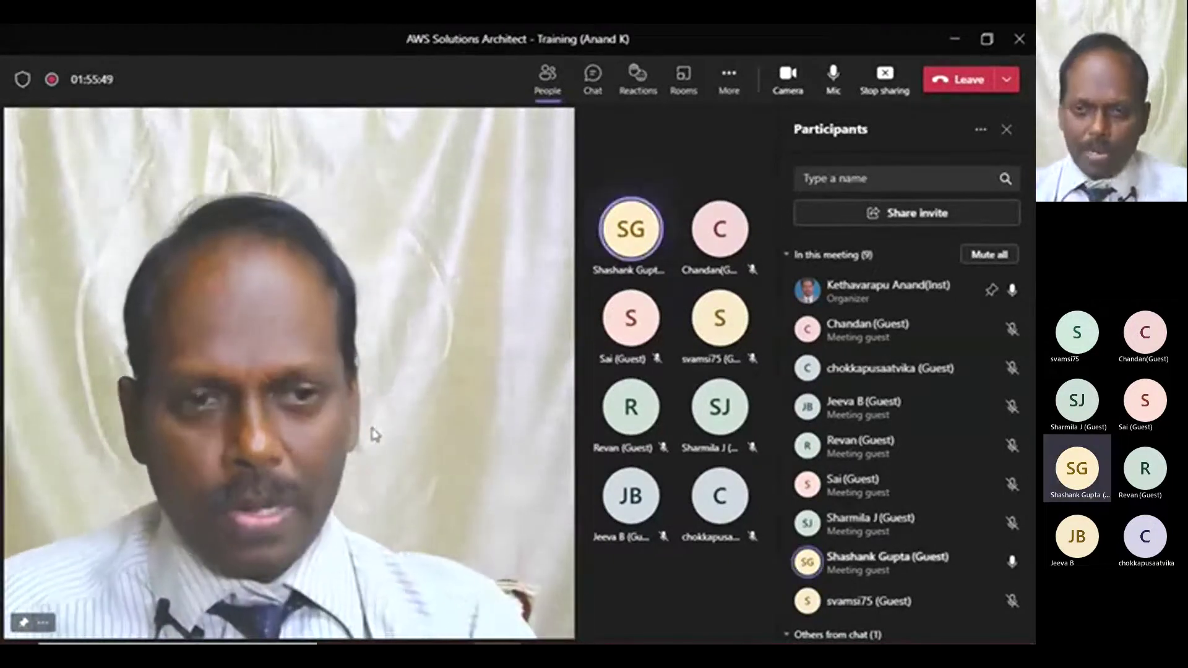
{"action": "mouse_move", "coordinate": [468, 632]}
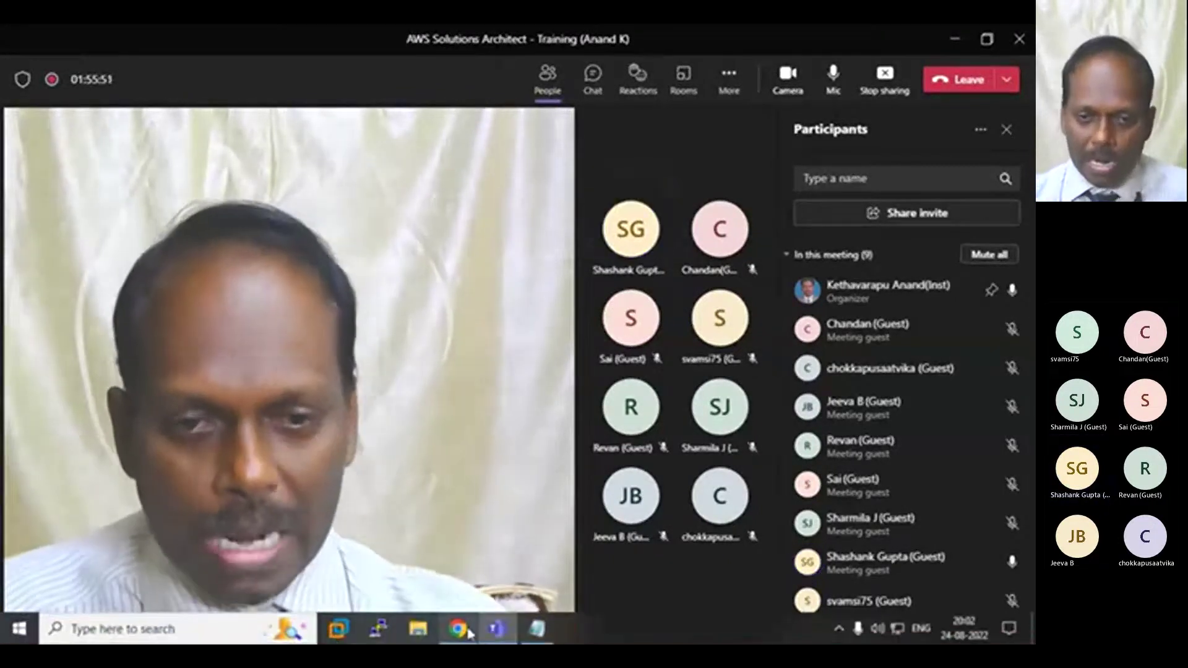
- Bring the YouTube stop-instance video back and scroll through the playlist
{"action": "left_click", "coordinate": [458, 551]}
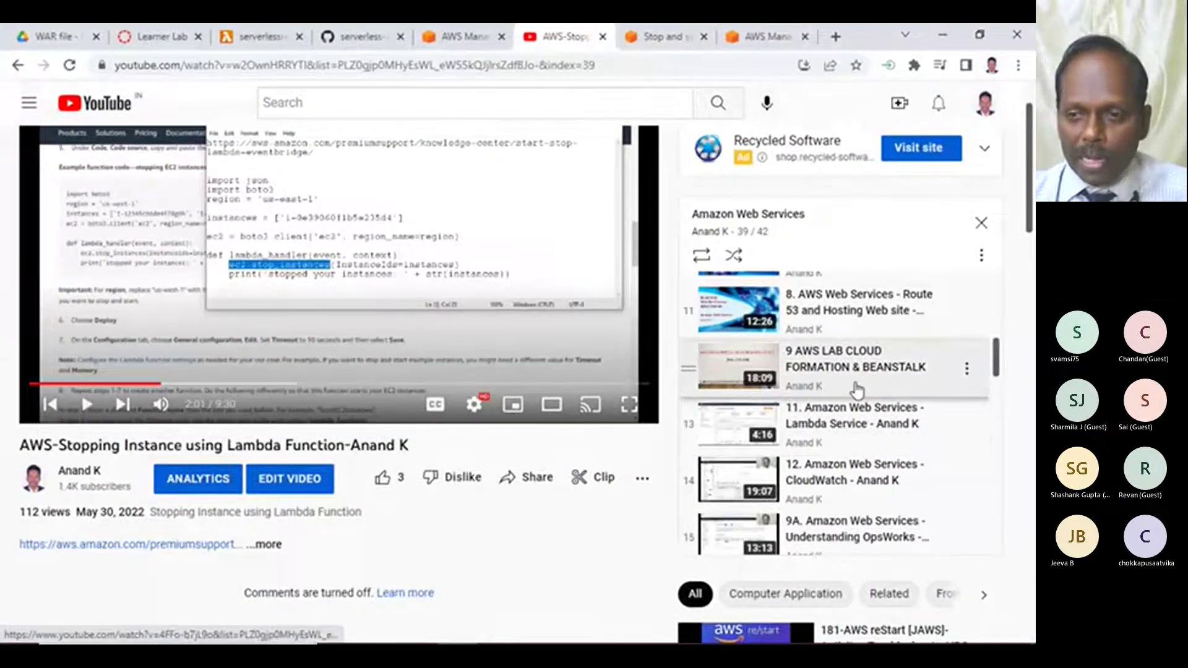
{"action": "scroll", "coordinate": [857, 390], "scroll_direction": "down", "scroll_amount": 6}
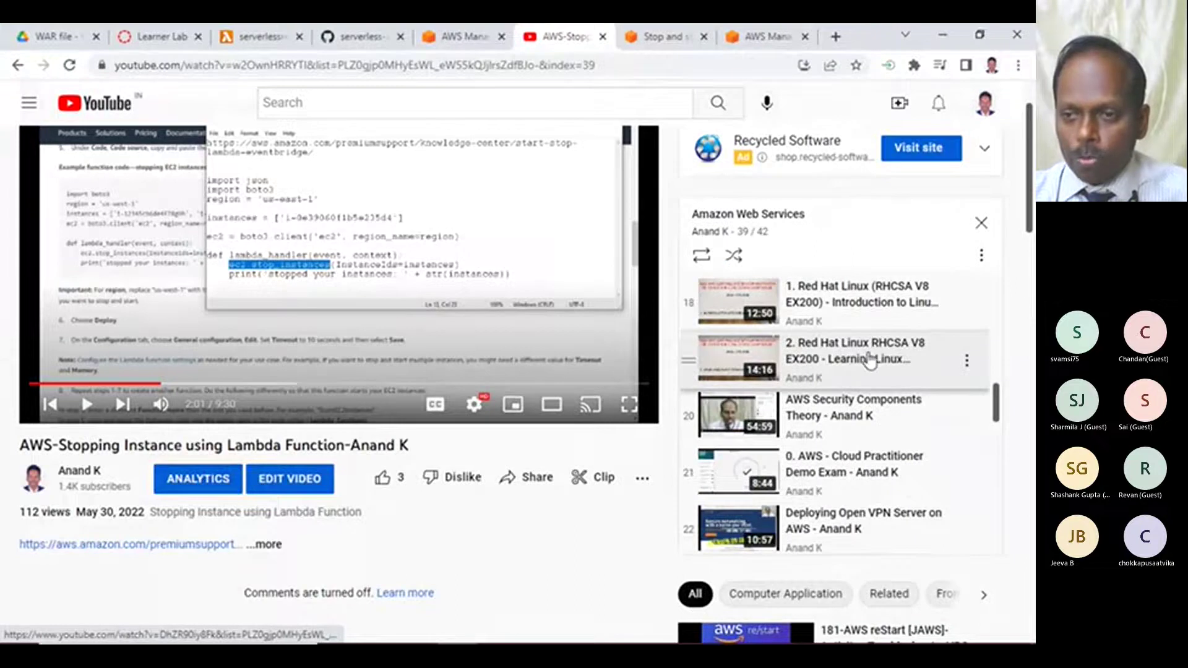
{"action": "scroll", "coordinate": [848, 412], "scroll_direction": "down", "scroll_amount": 5}
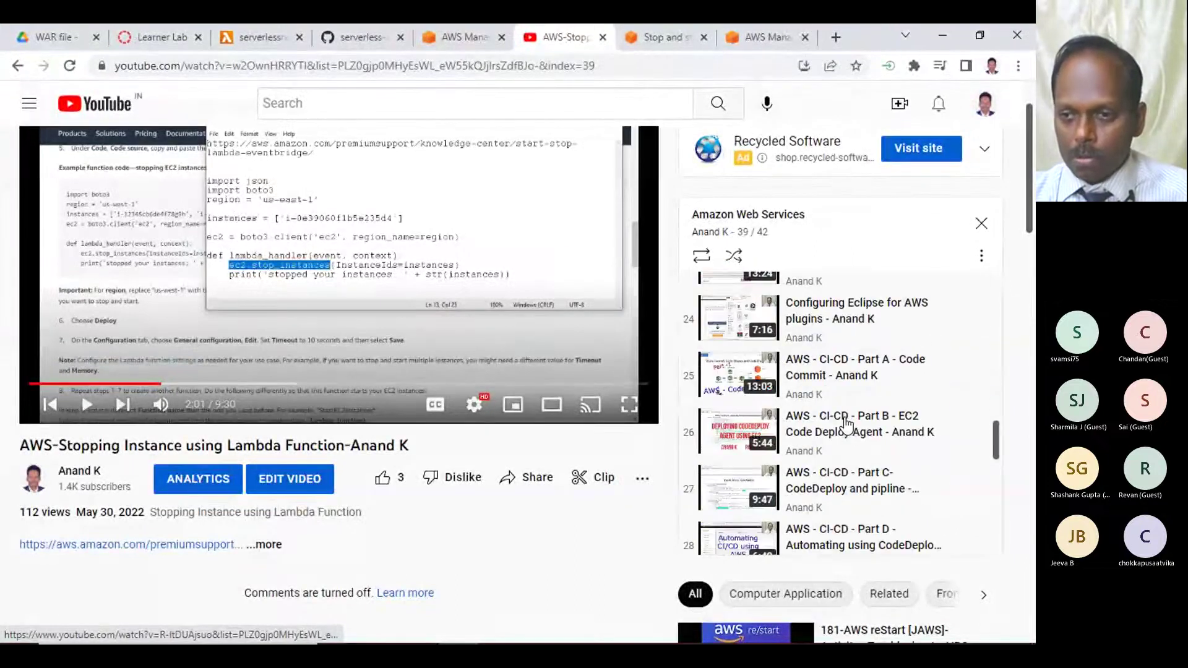
{"action": "scroll", "coordinate": [869, 409], "scroll_direction": "down", "scroll_amount": 4}
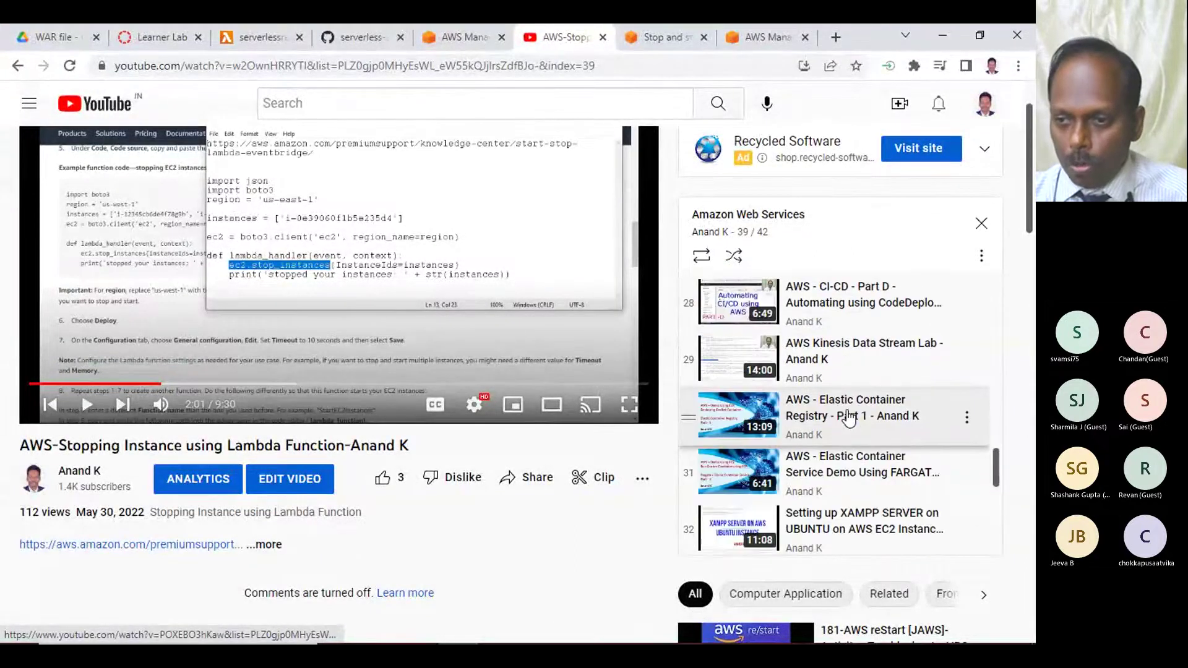
{"action": "scroll", "coordinate": [844, 421], "scroll_direction": "up", "scroll_amount": 8}
{"action": "scroll", "coordinate": [845, 420], "scroll_direction": "up", "scroll_amount": 6}
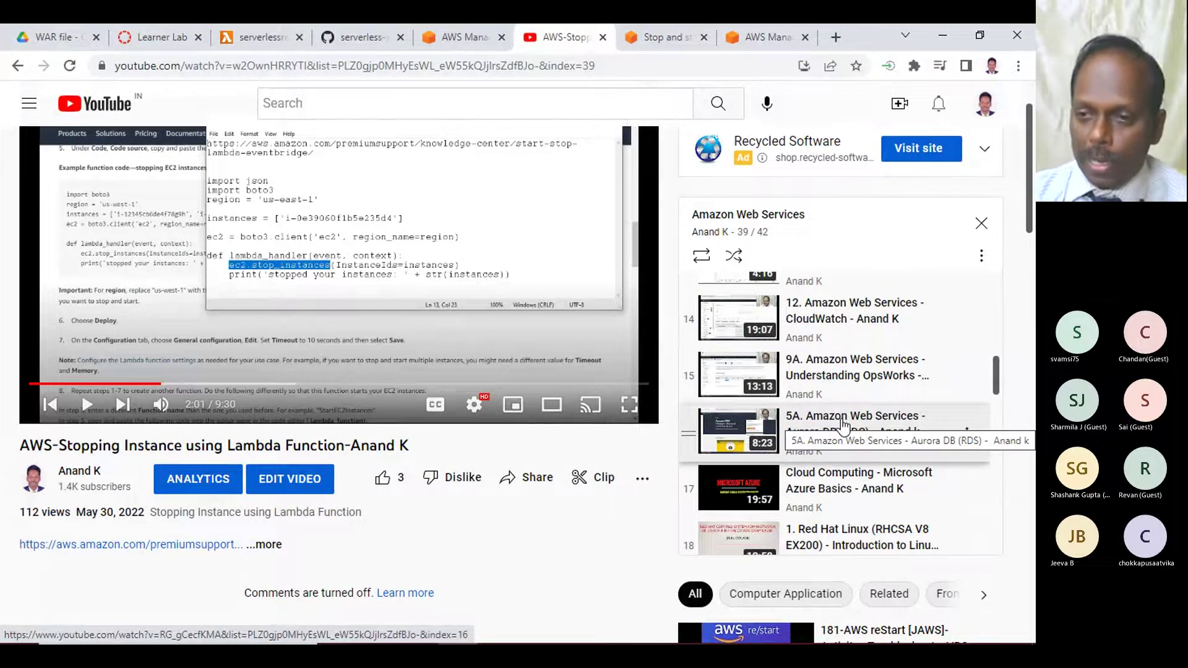
{"action": "scroll", "coordinate": [886, 402], "scroll_direction": "down", "scroll_amount": 2}
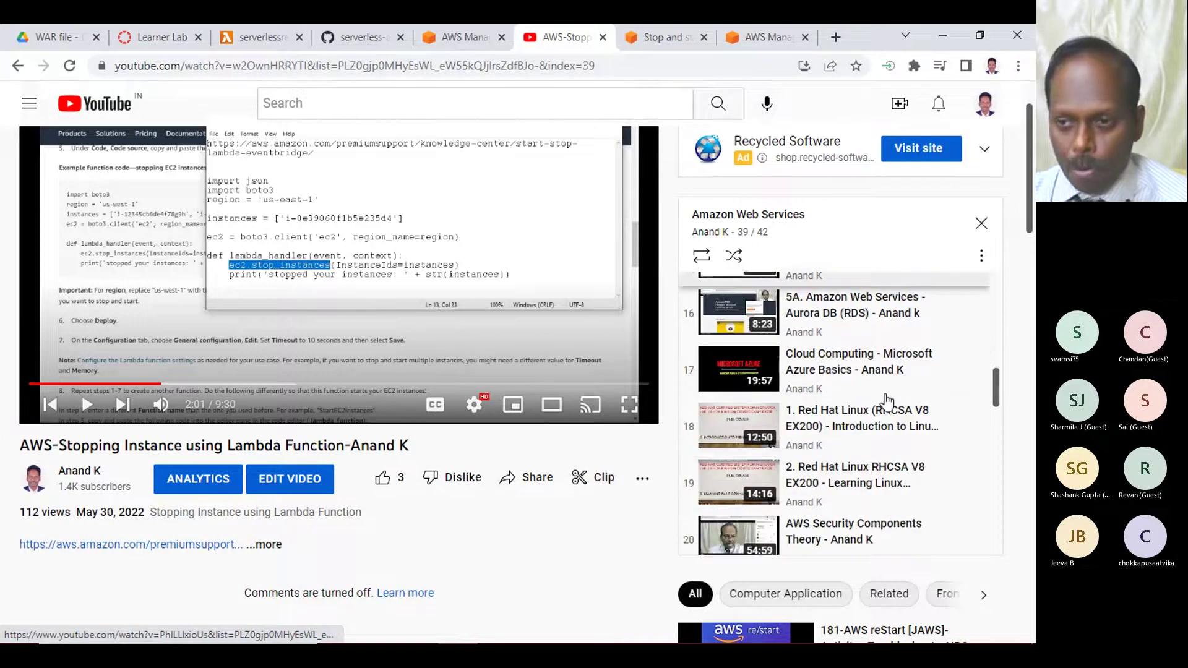
{"action": "scroll", "coordinate": [886, 402], "scroll_direction": "down", "scroll_amount": 1}
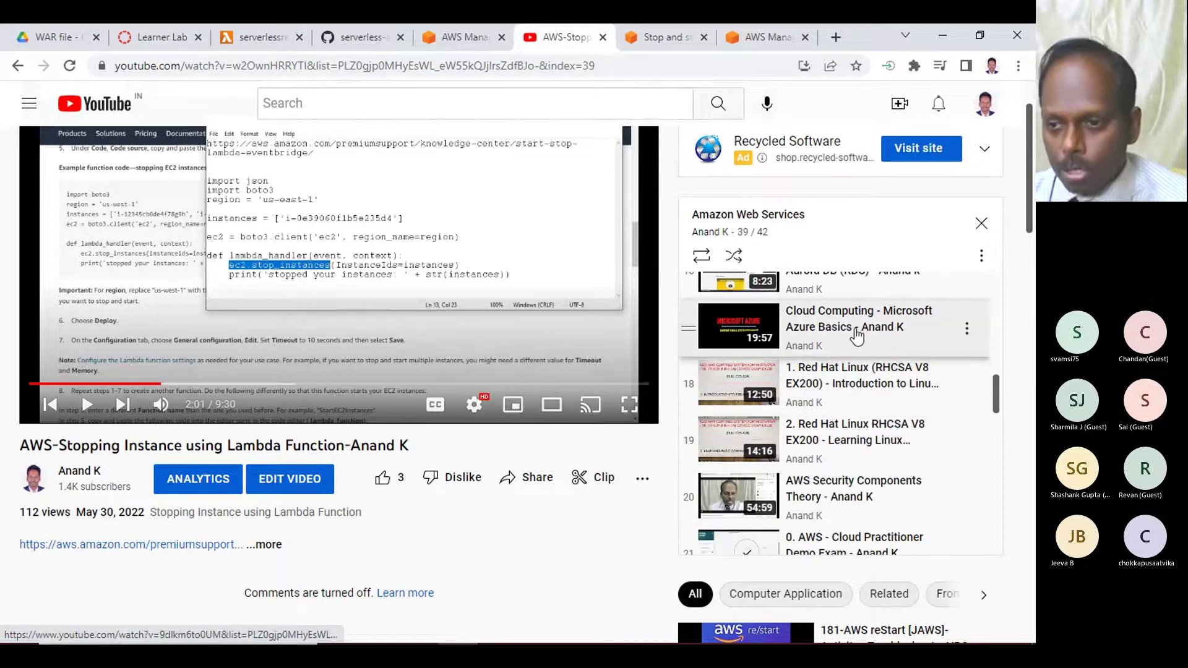
{"action": "scroll", "coordinate": [844, 350], "scroll_direction": "down", "scroll_amount": 1}
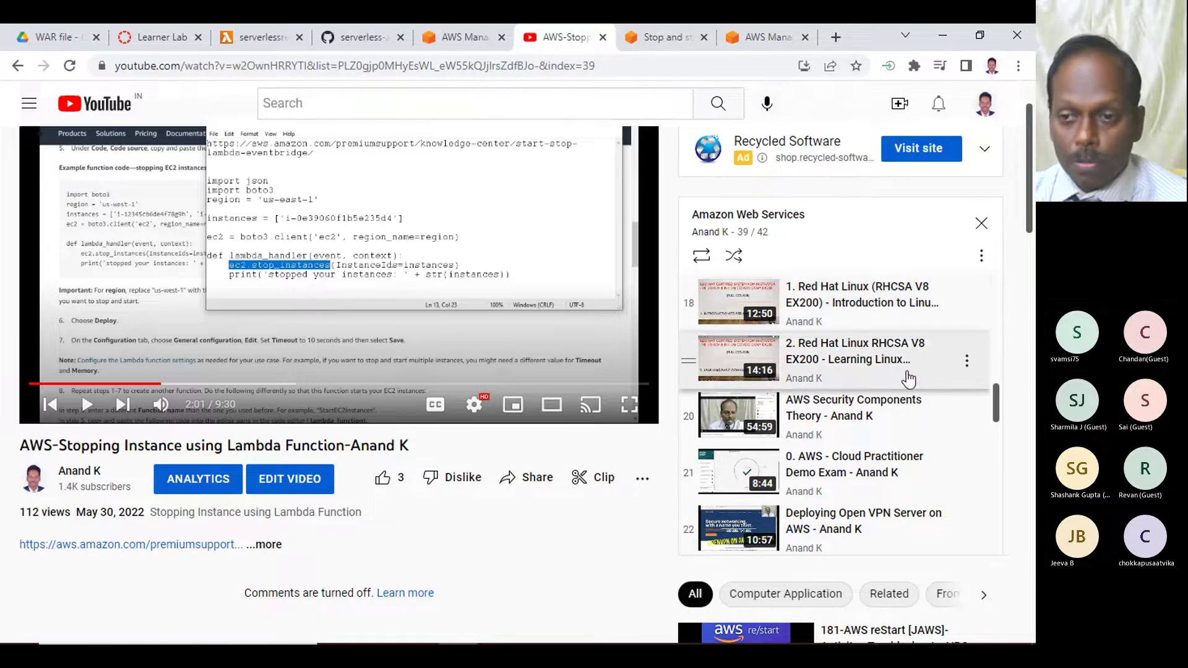
- Search the page for 'eclip' to locate the Eclipse AWS plugins video
{"action": "scroll", "coordinate": [875, 416], "scroll_direction": "up", "scroll_amount": 3}
{"action": "scroll", "coordinate": [872, 418], "scroll_direction": "up", "scroll_amount": 3}
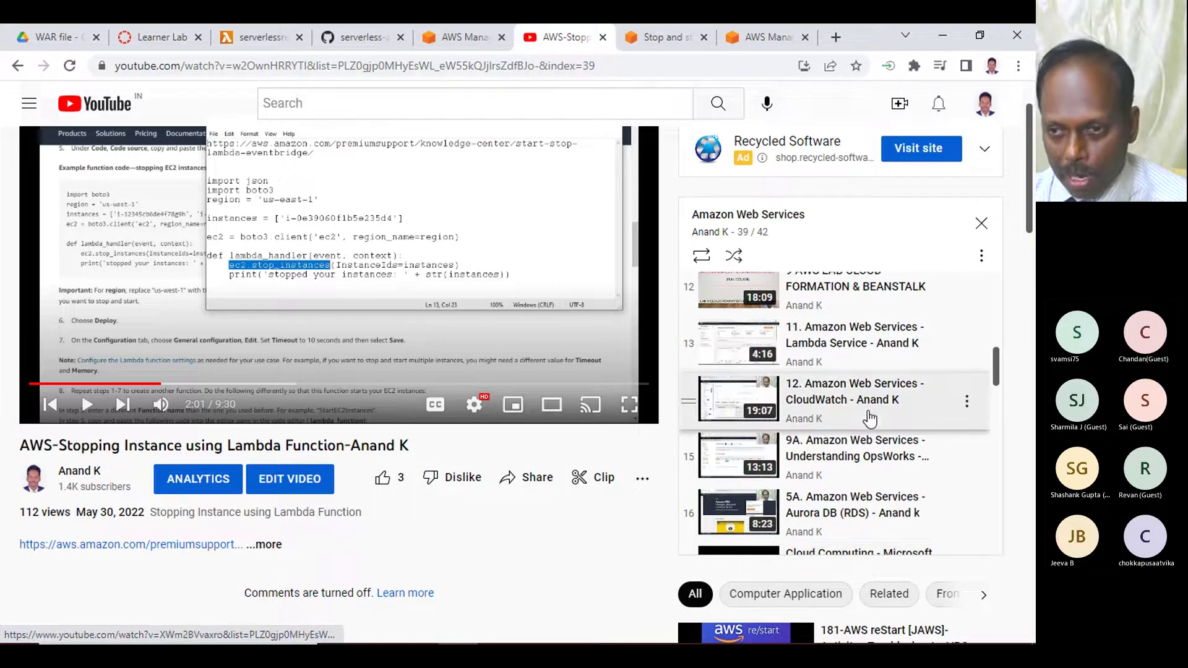
{"action": "scroll", "coordinate": [848, 419], "scroll_direction": "up", "scroll_amount": 8}
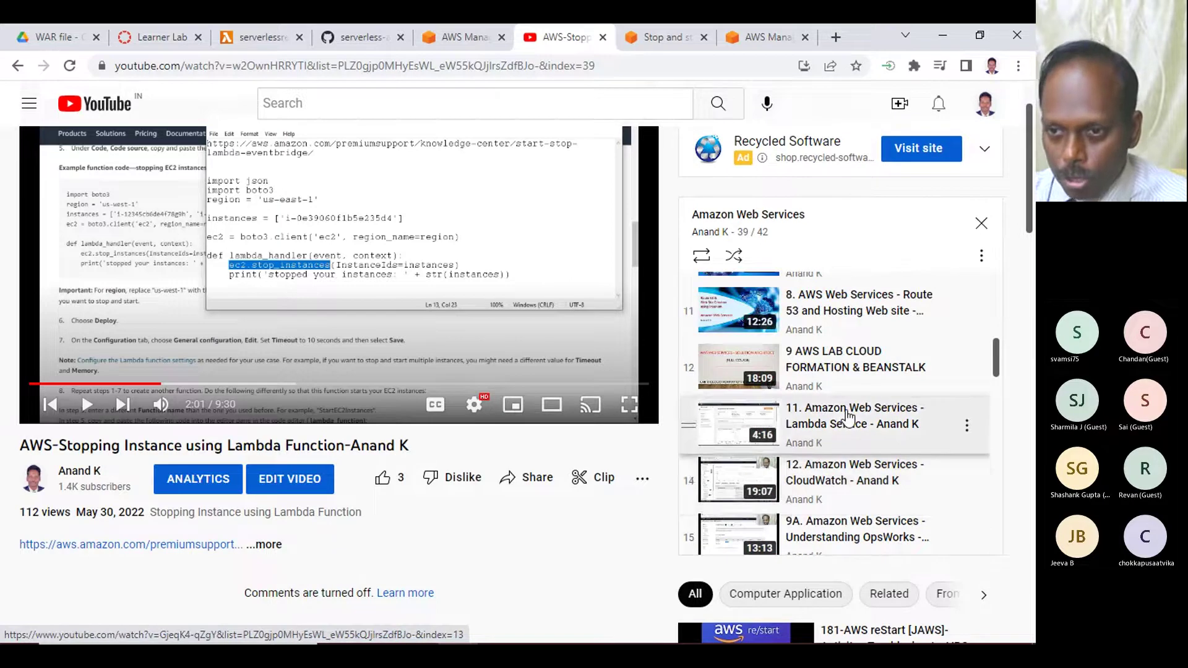
{"action": "scroll", "coordinate": [848, 419], "scroll_direction": "up", "scroll_amount": 1}
{"action": "key", "text": "ctrl+f"}
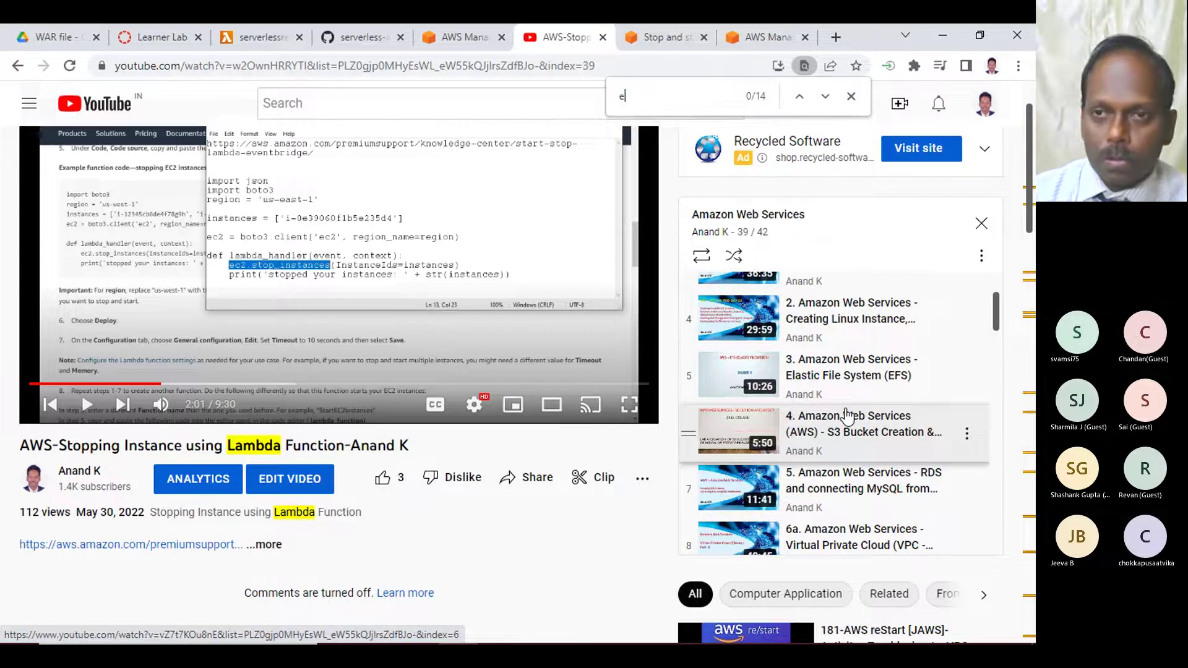
{"action": "type", "text": "eclip"}
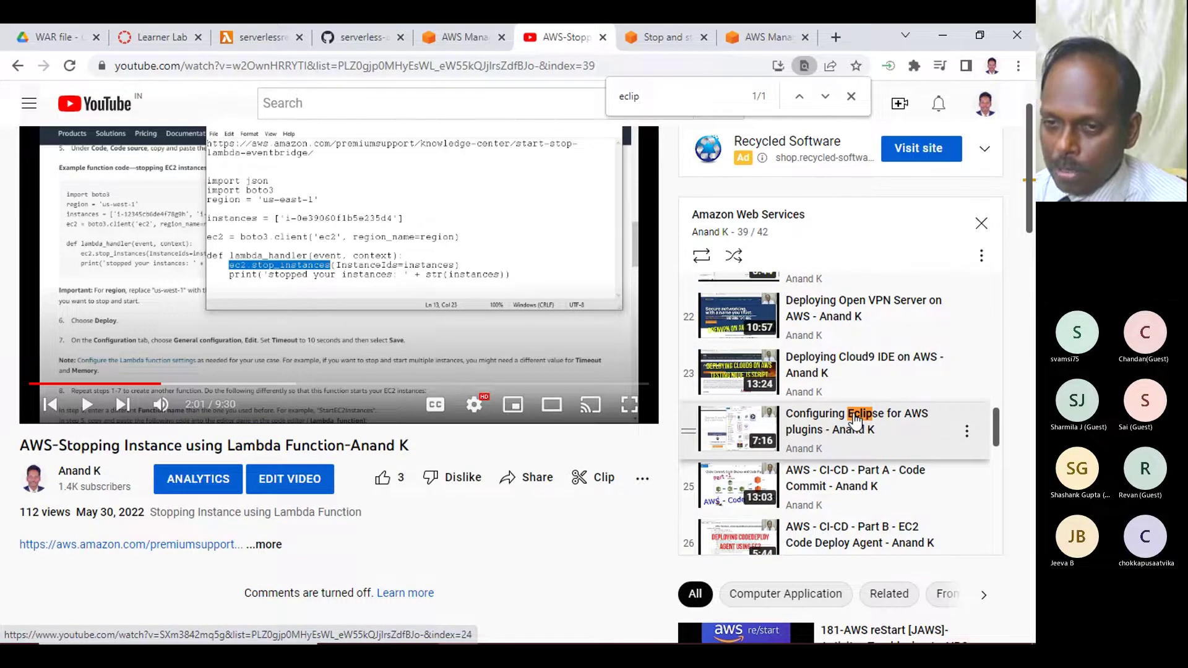
- Play the 'Configuring Eclipse for AWS plugins' video full screen, skip the ad, then pause and resume
{"action": "left_click", "coordinate": [856, 421]}
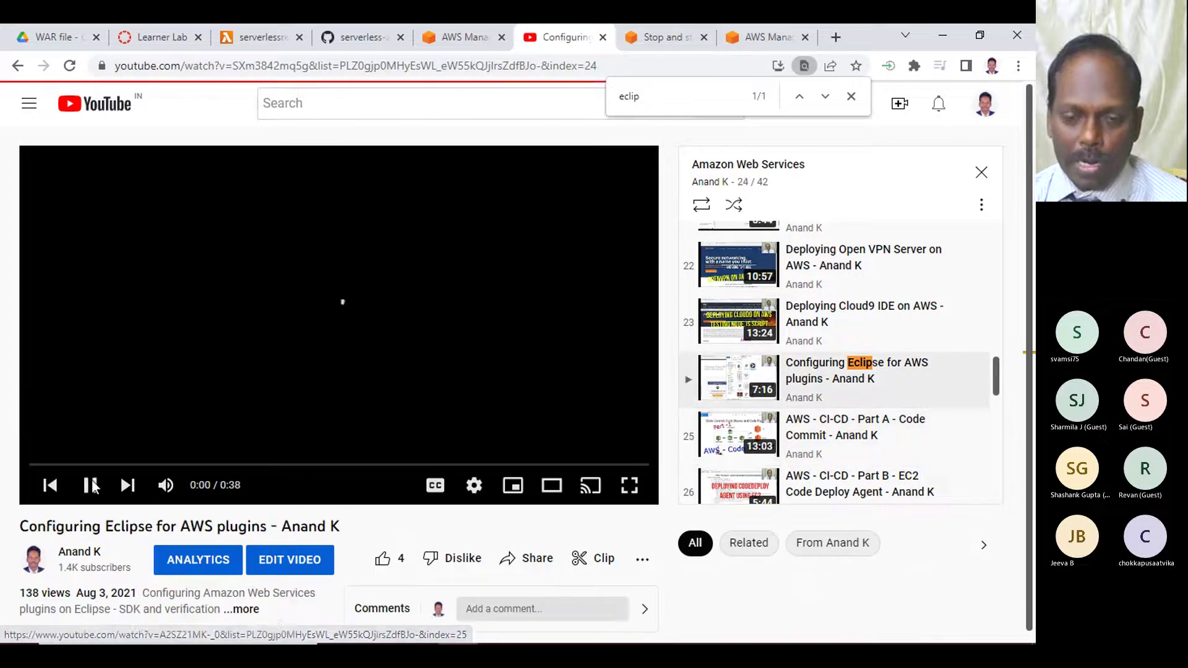
{"action": "left_click", "coordinate": [630, 485]}
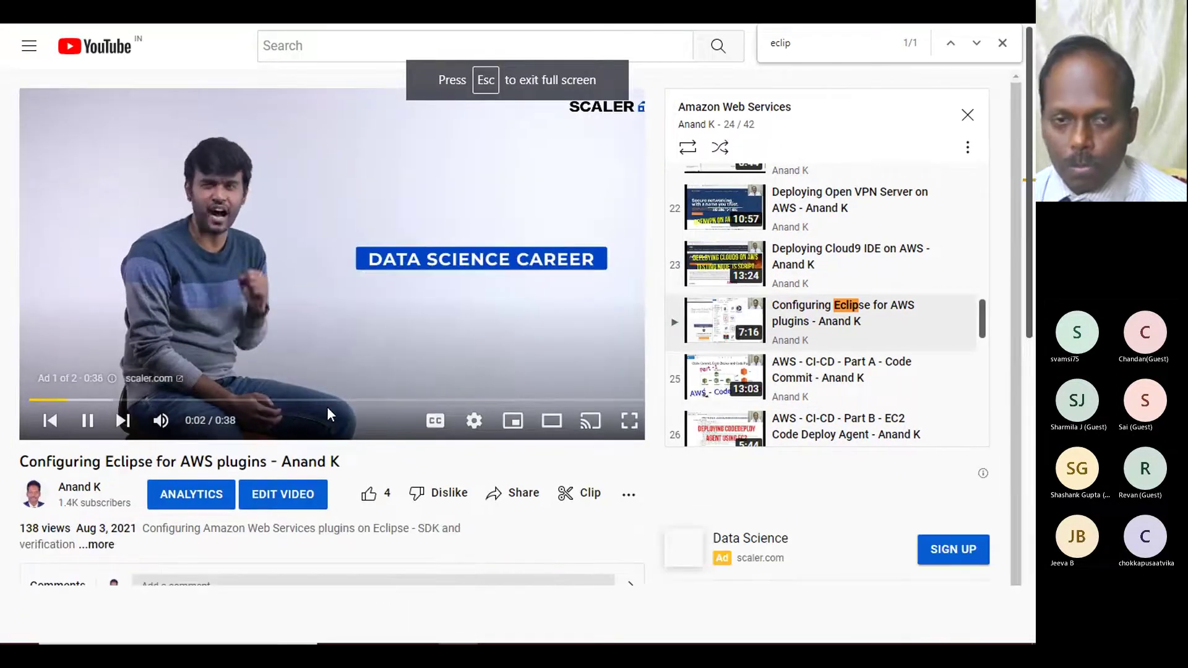
{"action": "key", "text": "f"}
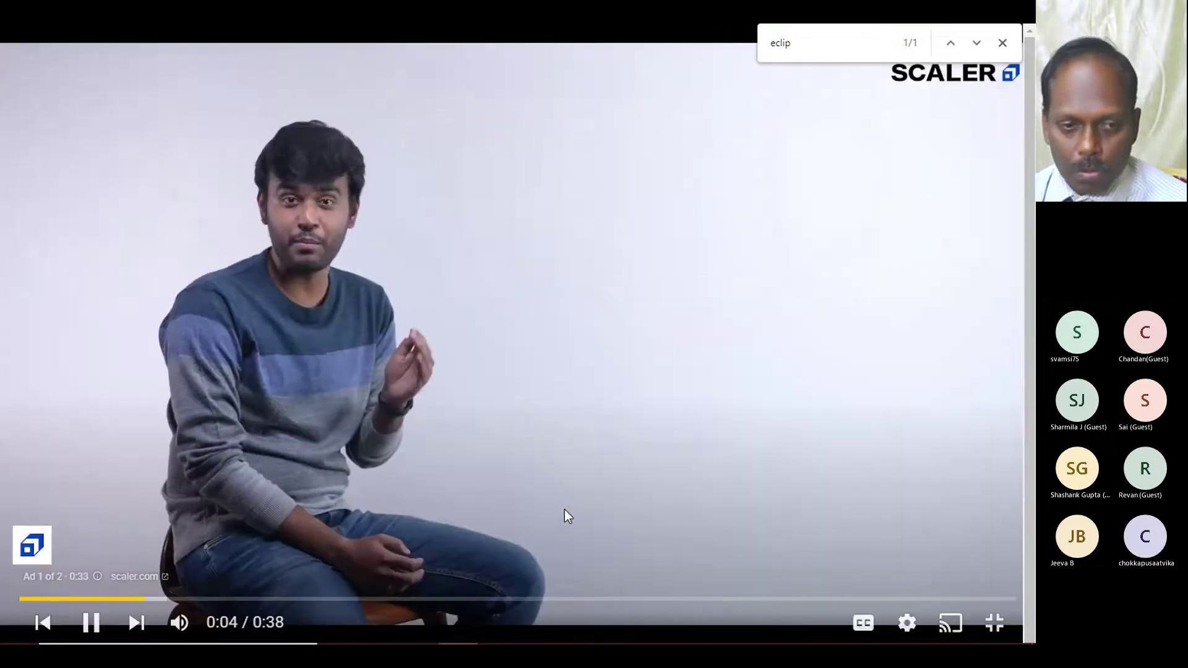
{"action": "left_click", "coordinate": [963, 548]}
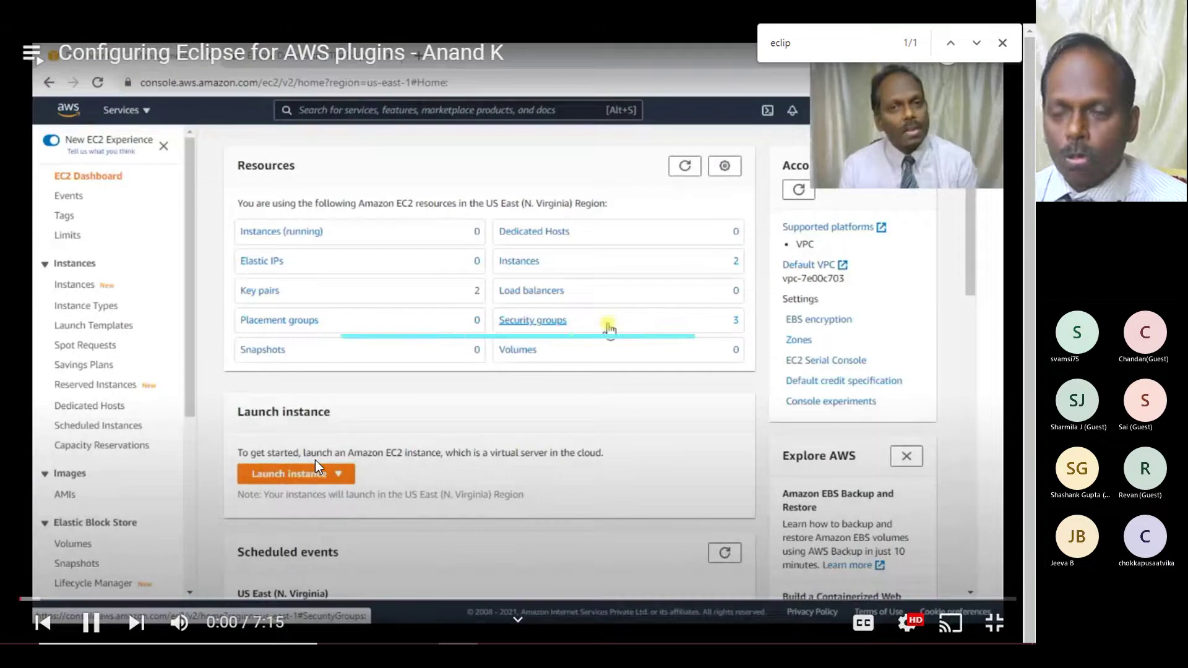
{"action": "left_click", "coordinate": [315, 461]}
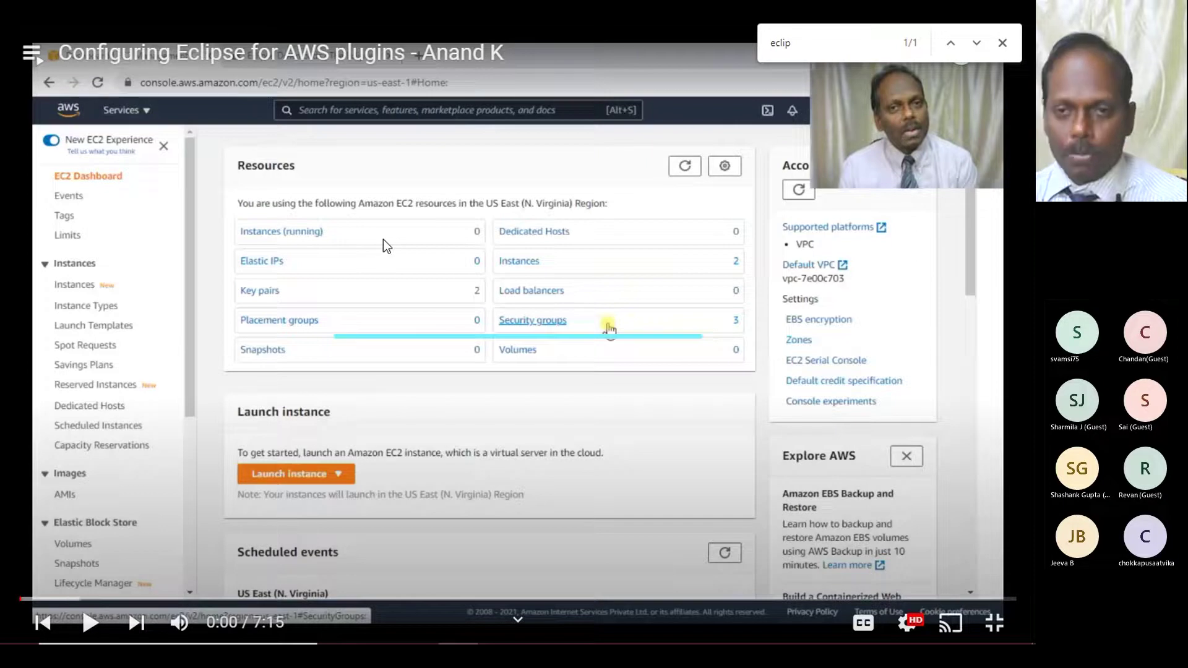
{"action": "left_click", "coordinate": [384, 239]}
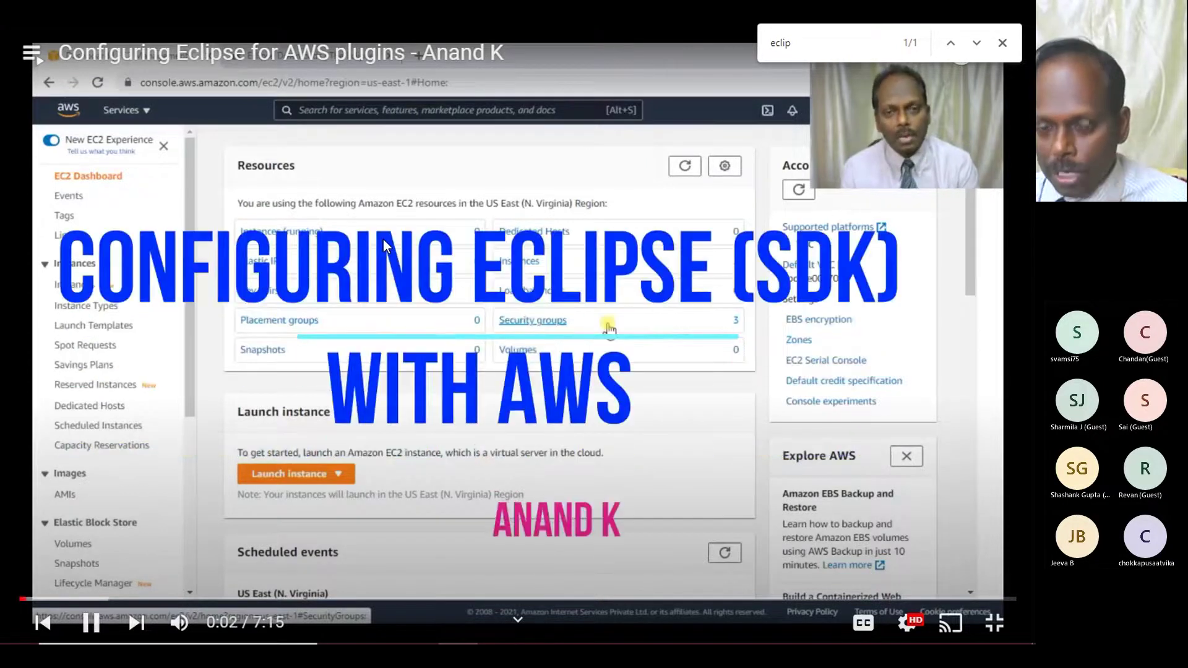
- Pause and resume the Eclipse video, dismiss the find-in-page bar, and keep it playing
{"action": "left_click", "coordinate": [384, 239]}
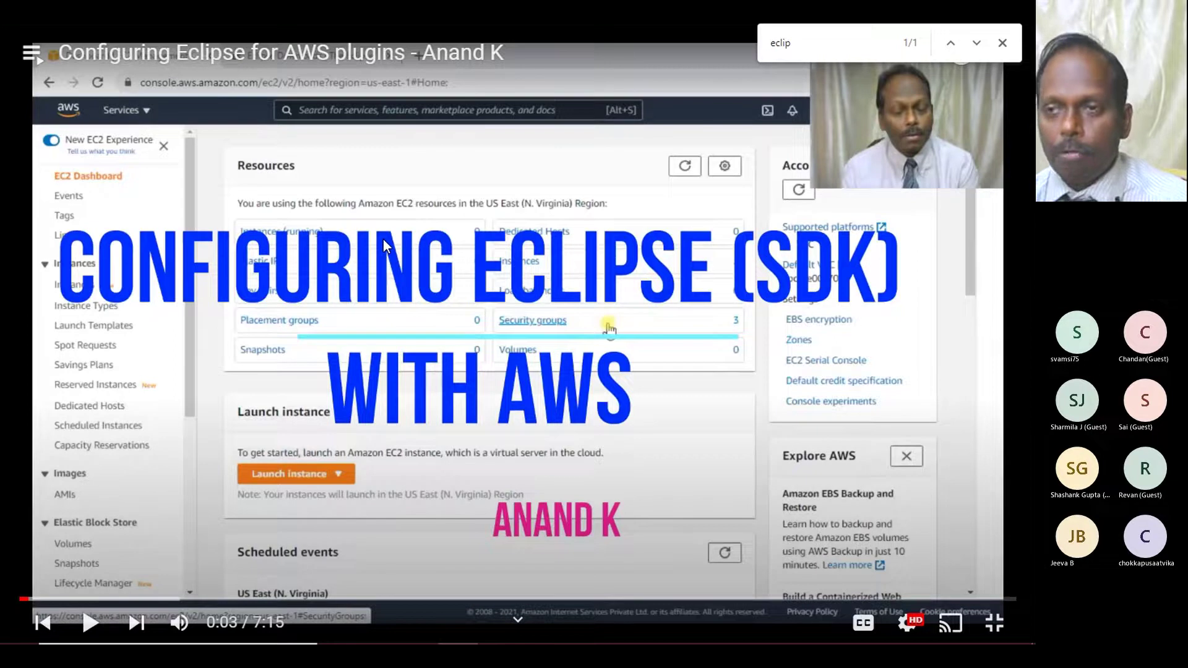
{"action": "key", "text": "space"}
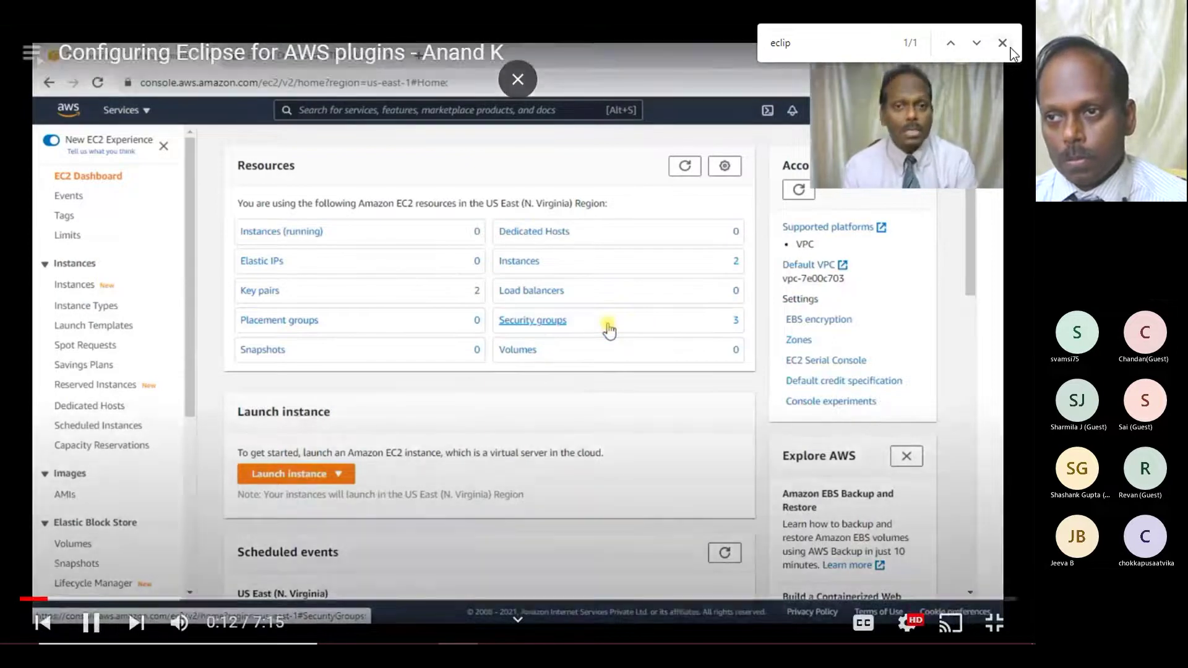
{"action": "left_click", "coordinate": [1002, 43]}
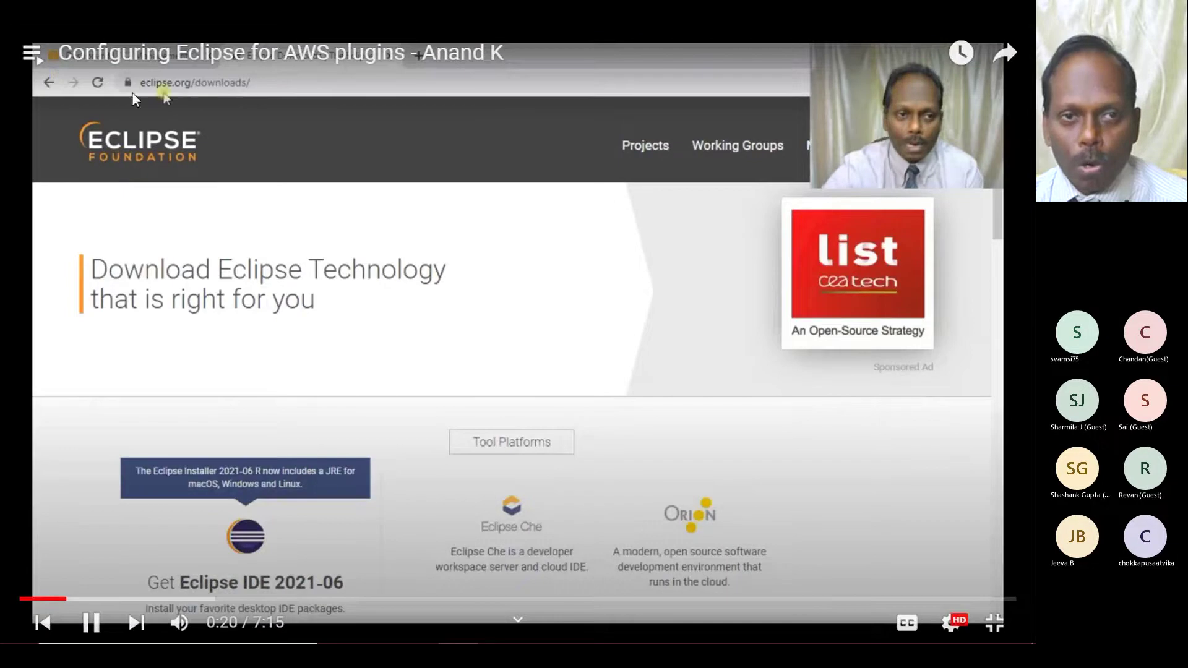
{"action": "left_click", "coordinate": [156, 90]}
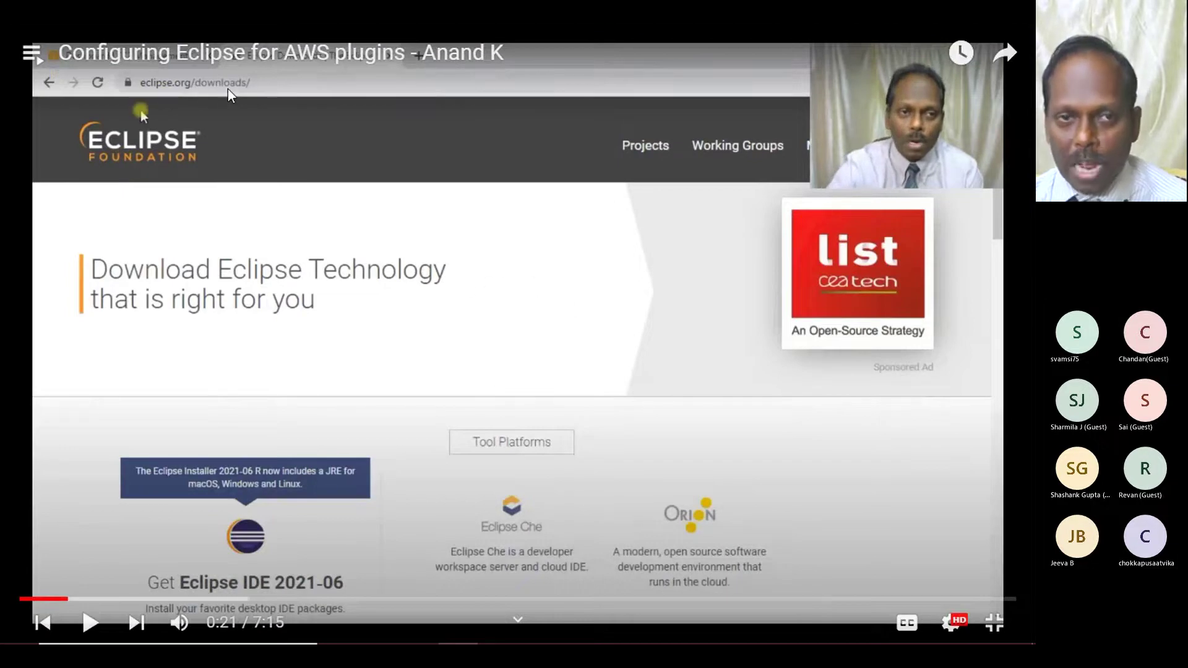
{"action": "left_click", "coordinate": [253, 89]}
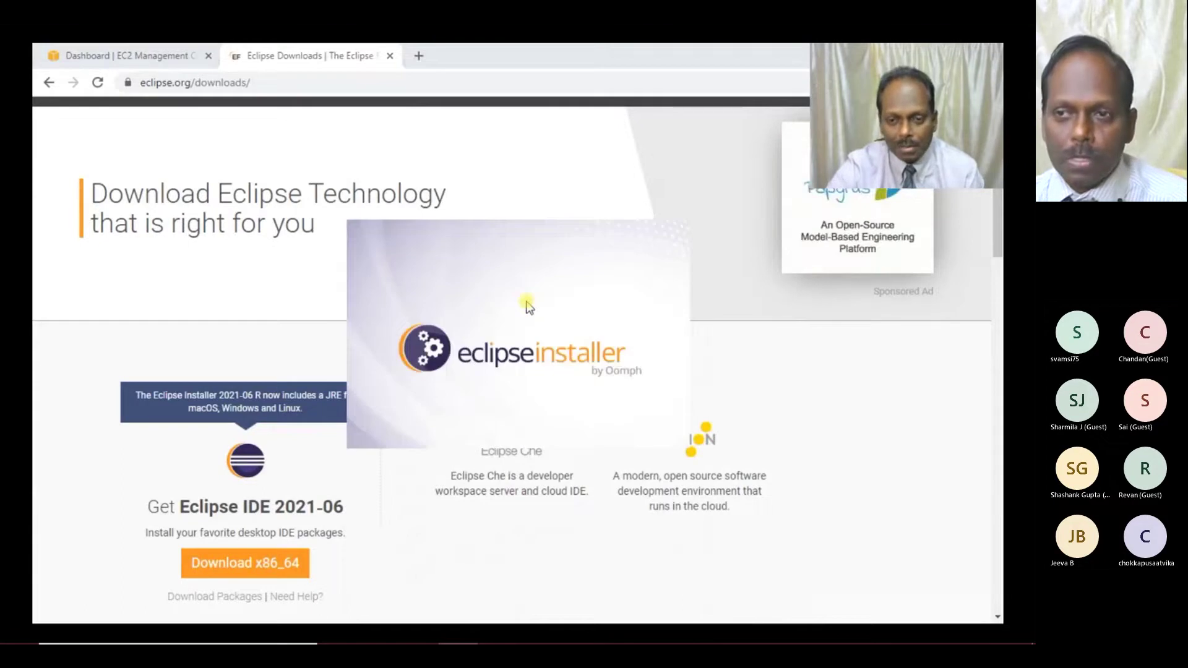
- Play the video through installing Eclipse IDE for Java Developers, launching it, and accepting the default workspace
{"action": "mouse_move", "coordinate": [519, 286]}
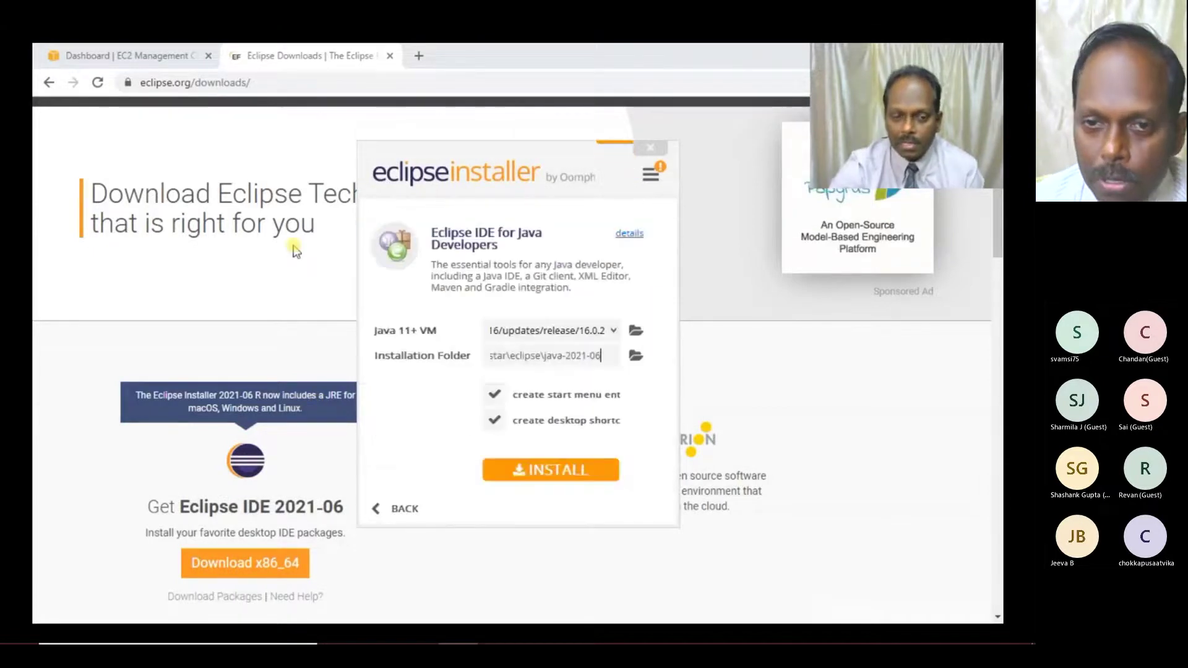
{"action": "left_click", "coordinate": [577, 471]}
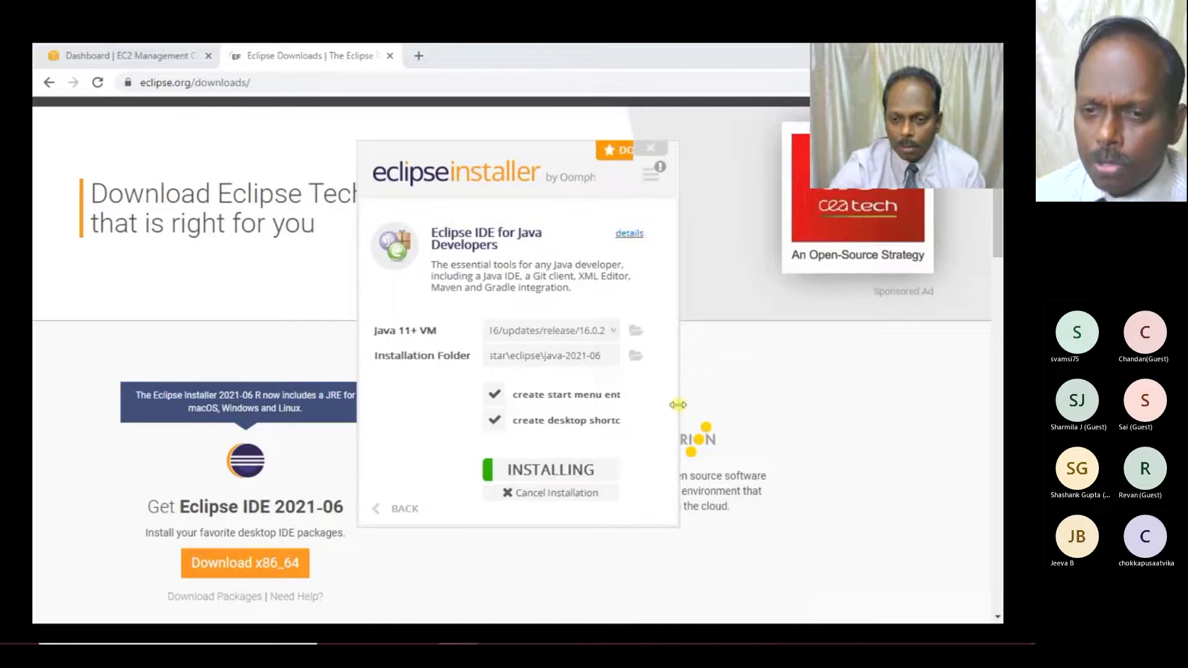
{"action": "left_click_drag", "start_coordinate": [678, 405], "coordinate": [786, 401]}
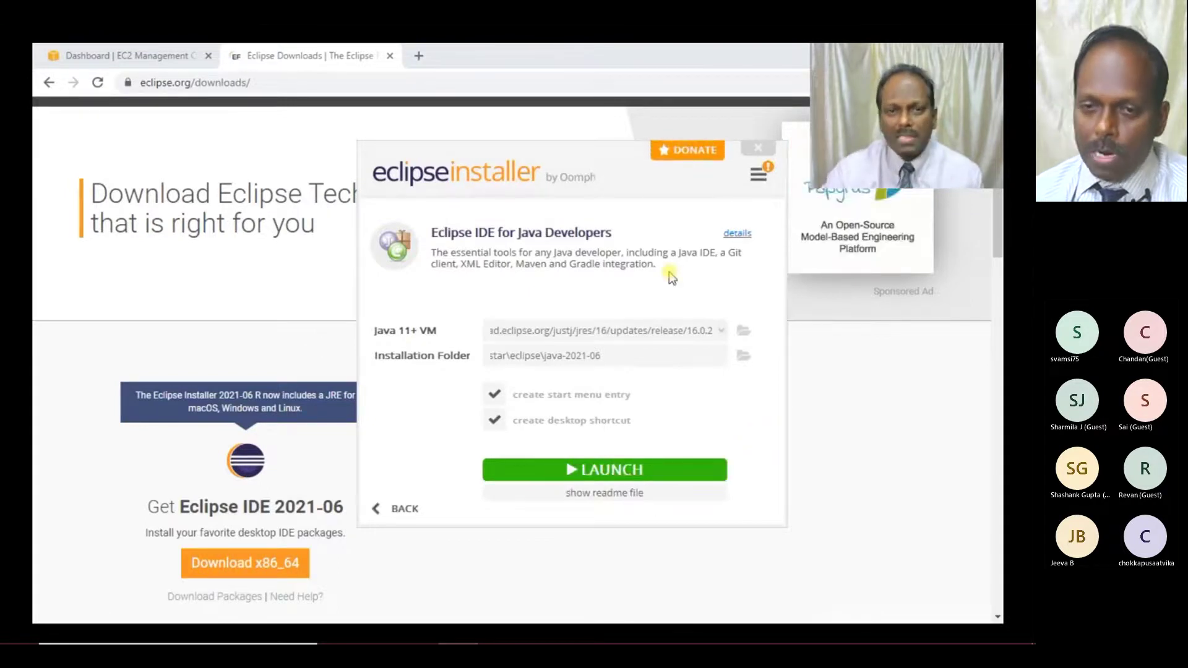
{"action": "left_click", "coordinate": [628, 475]}
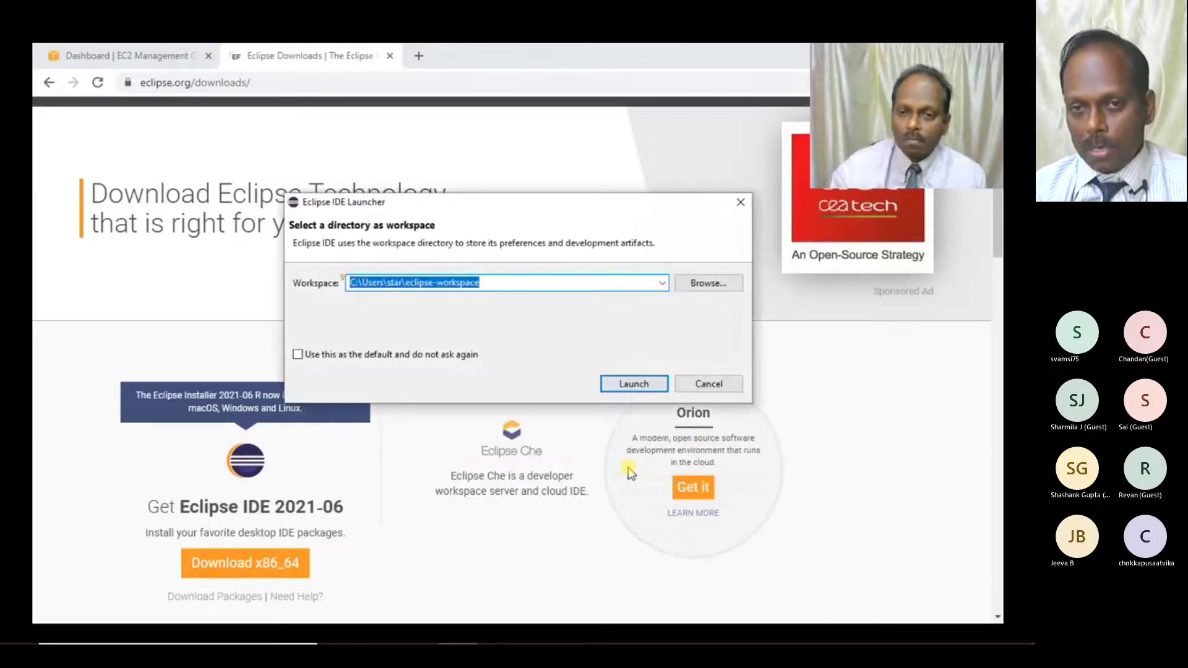
{"action": "left_click", "coordinate": [628, 385]}
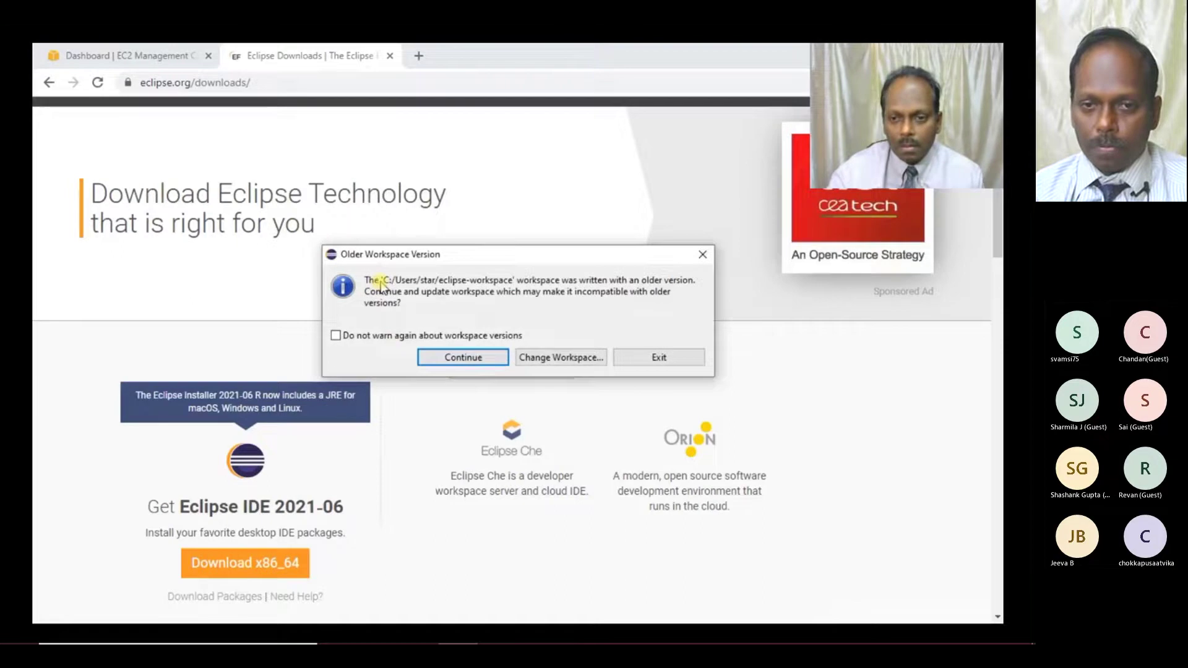
{"action": "left_click", "coordinate": [491, 358]}
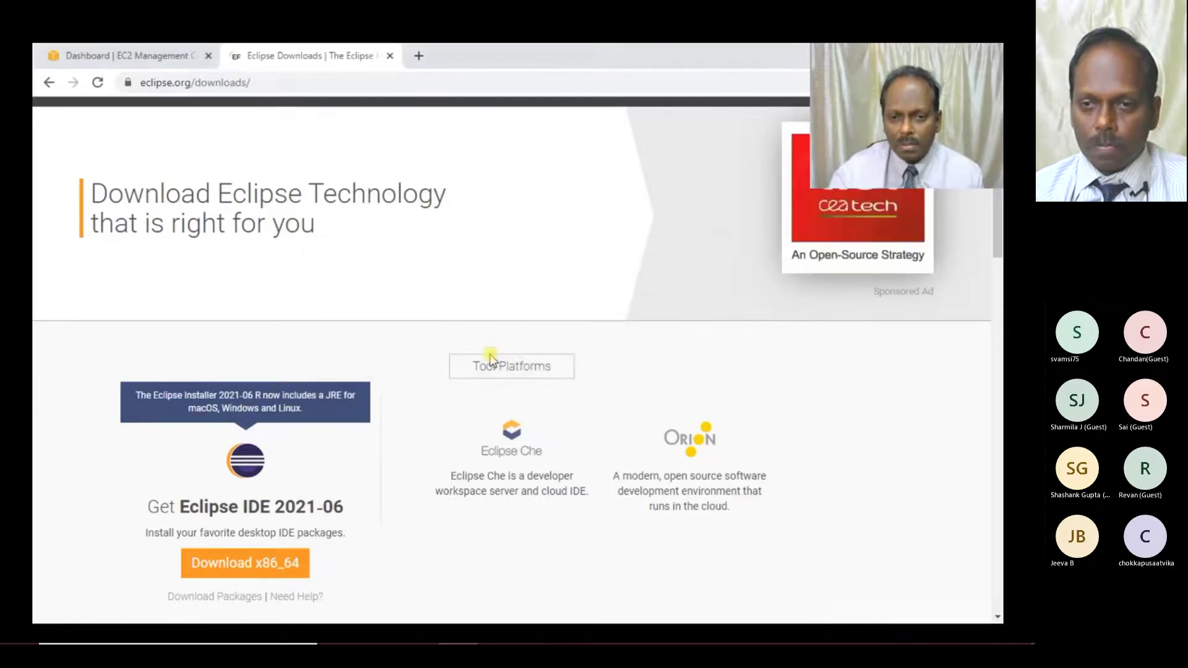
- Continue the video through My Security Credentials and expanded Access keys to the Downloads folder
{"action": "left_click", "coordinate": [105, 52]}
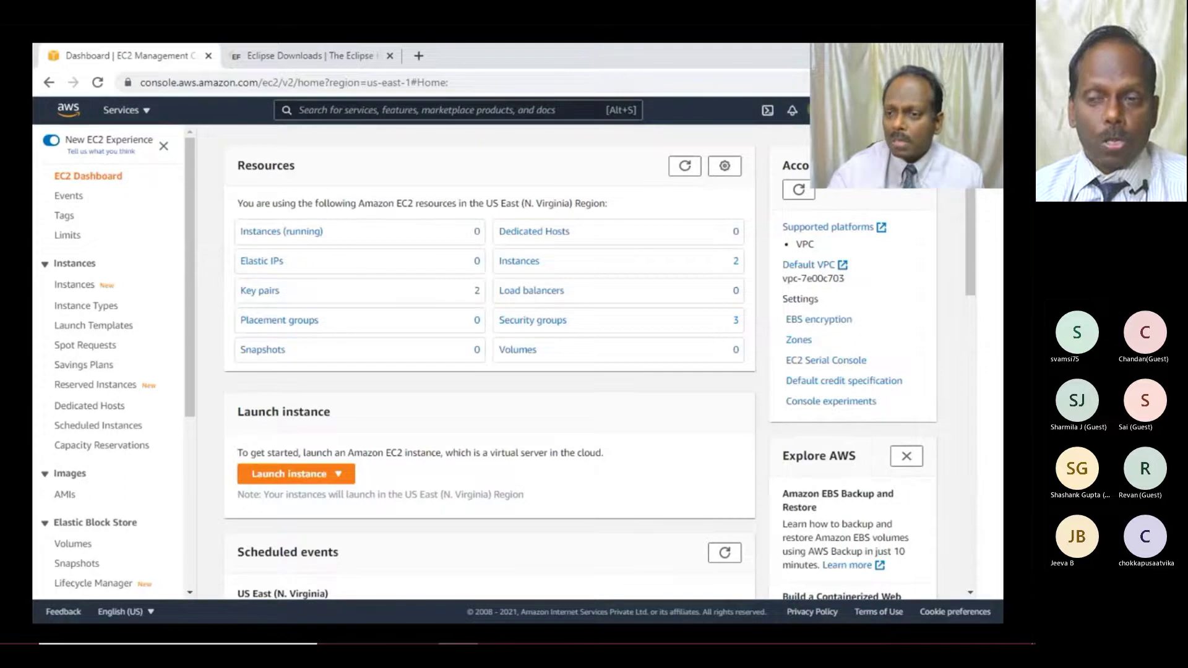
{"action": "left_click", "coordinate": [836, 110]}
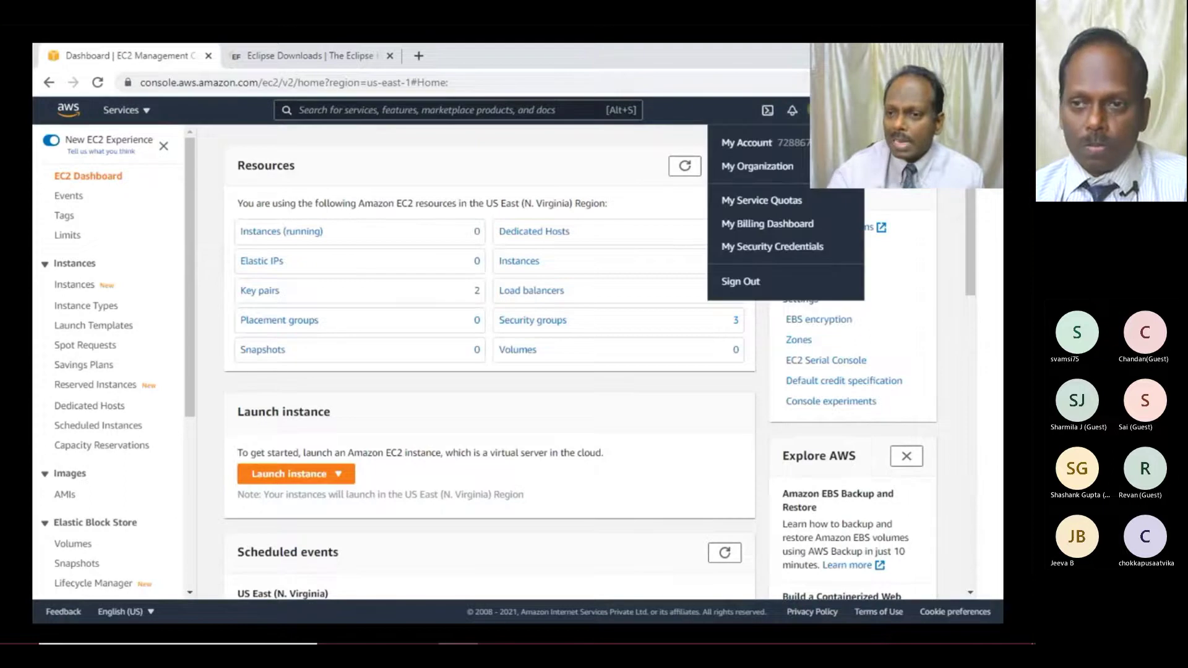
{"action": "left_click", "coordinate": [778, 248]}
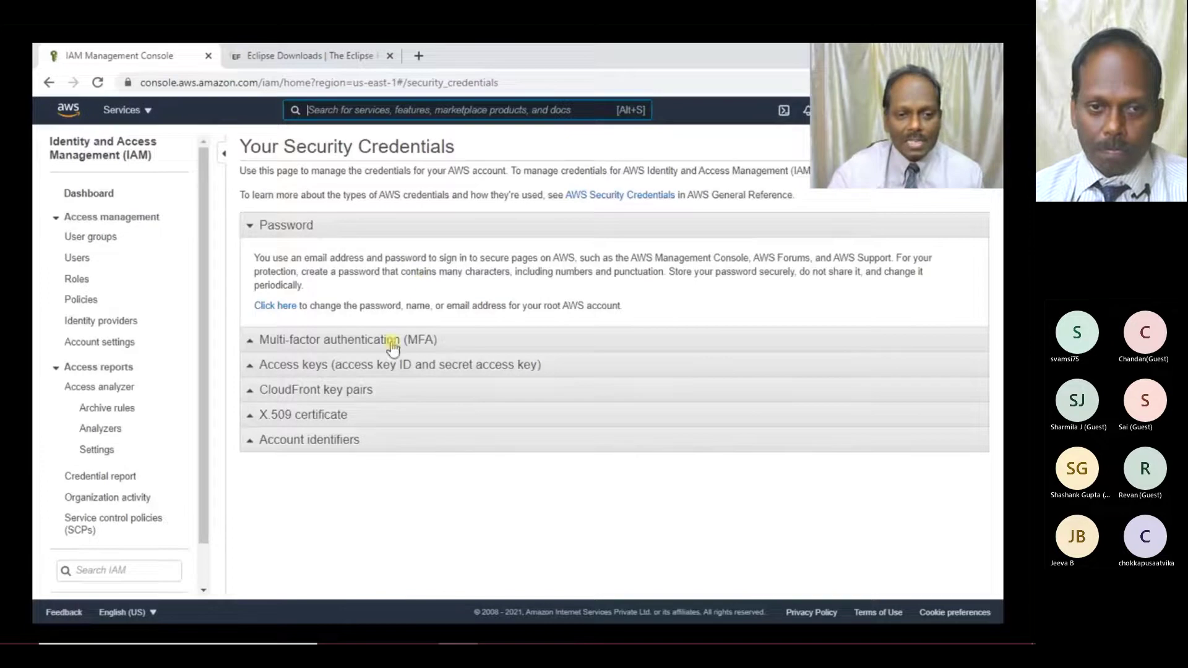
{"action": "left_click", "coordinate": [372, 364]}
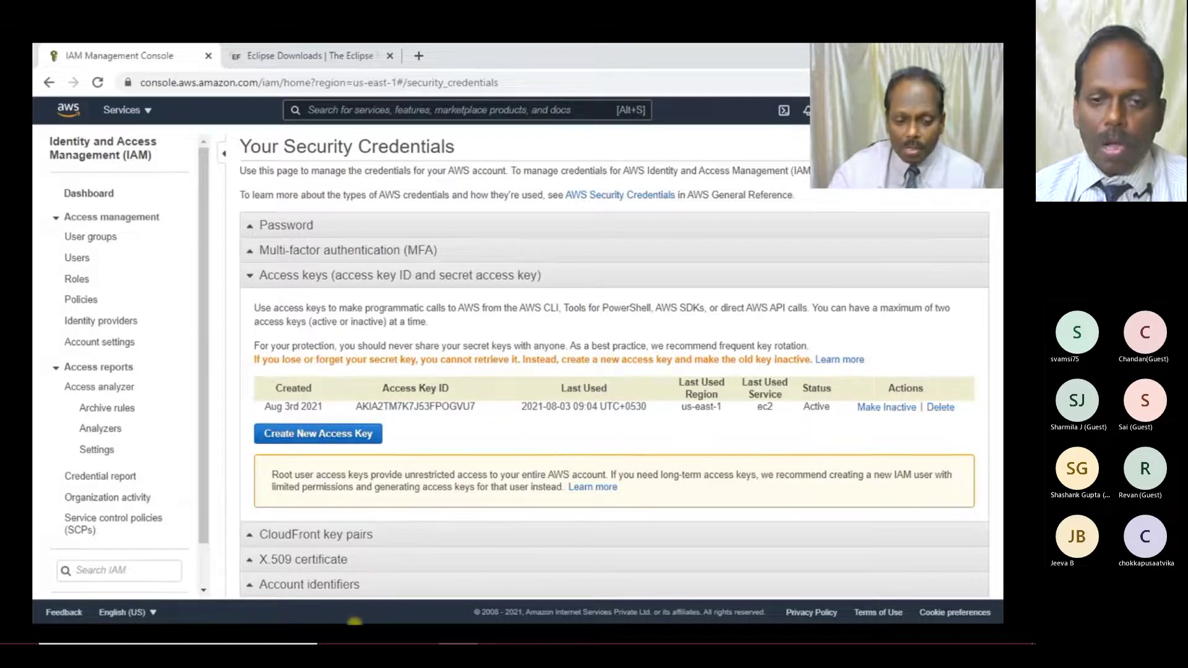
{"action": "key", "text": "alt+Tab"}
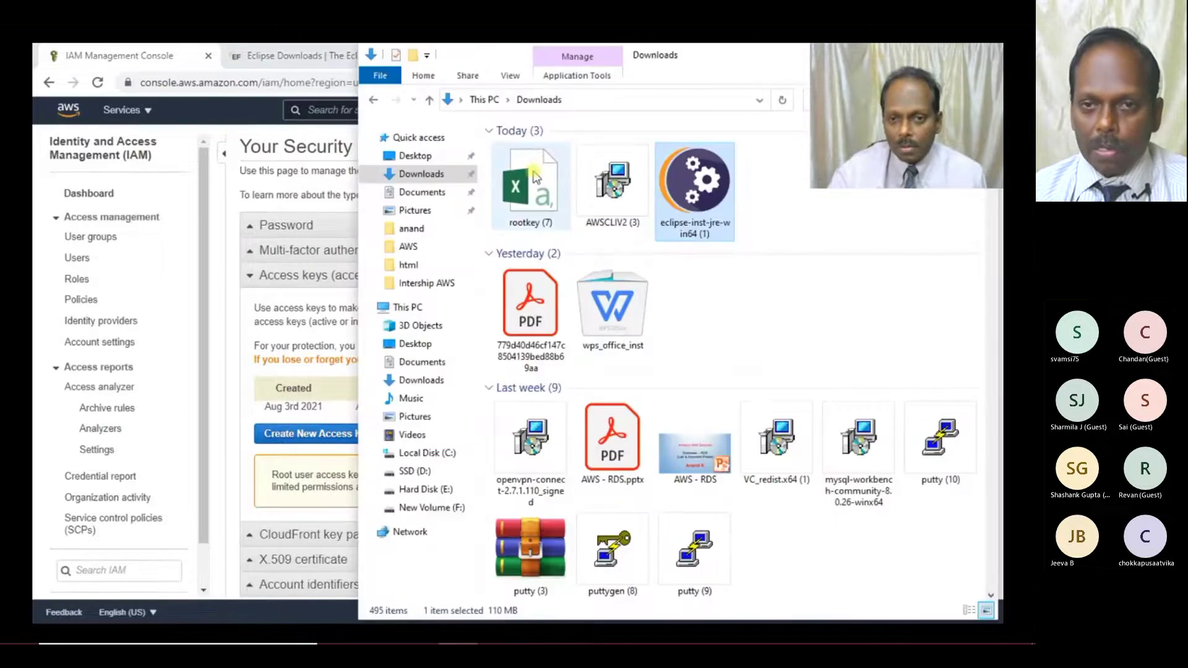
- Play the video as the rootkey file opens in Excel showing the access key ID and secret key
{"action": "left_click", "coordinate": [536, 178]}
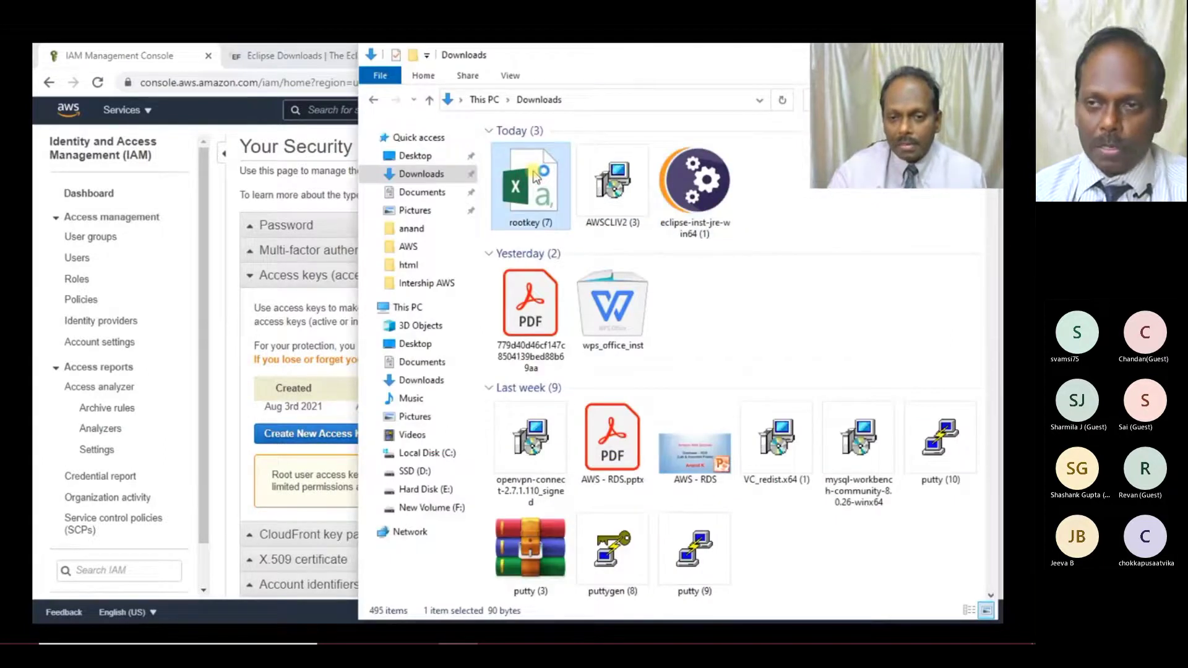
{"action": "double_click", "coordinate": [536, 178]}
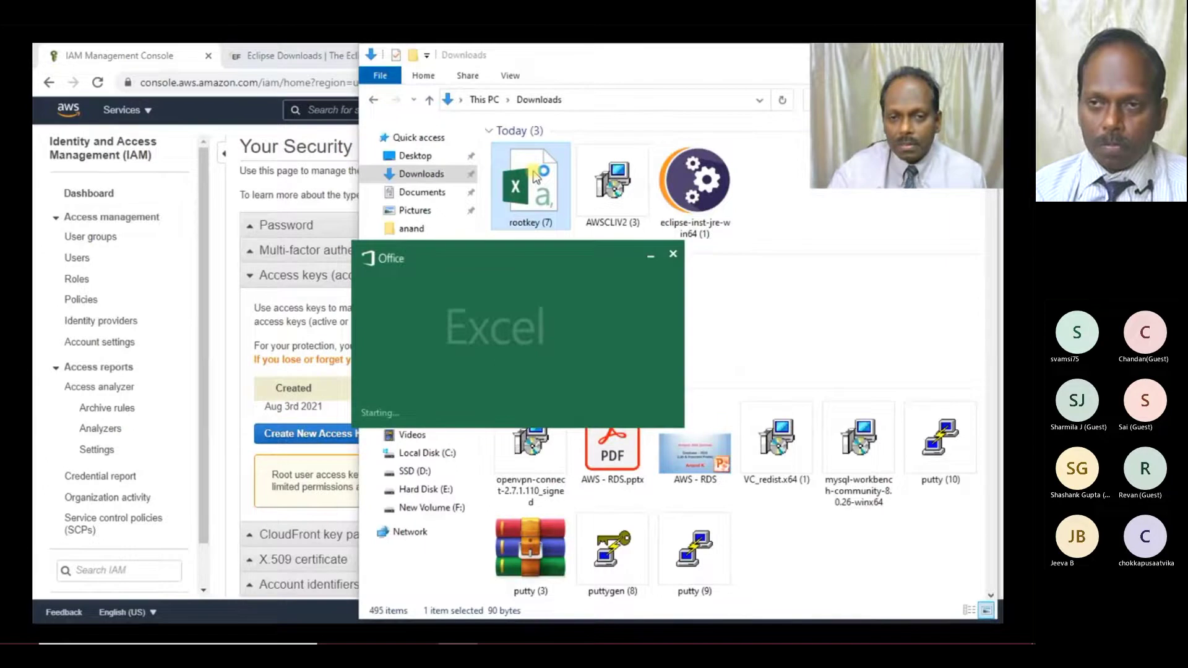
{"action": "left_click", "coordinate": [525, 430]}
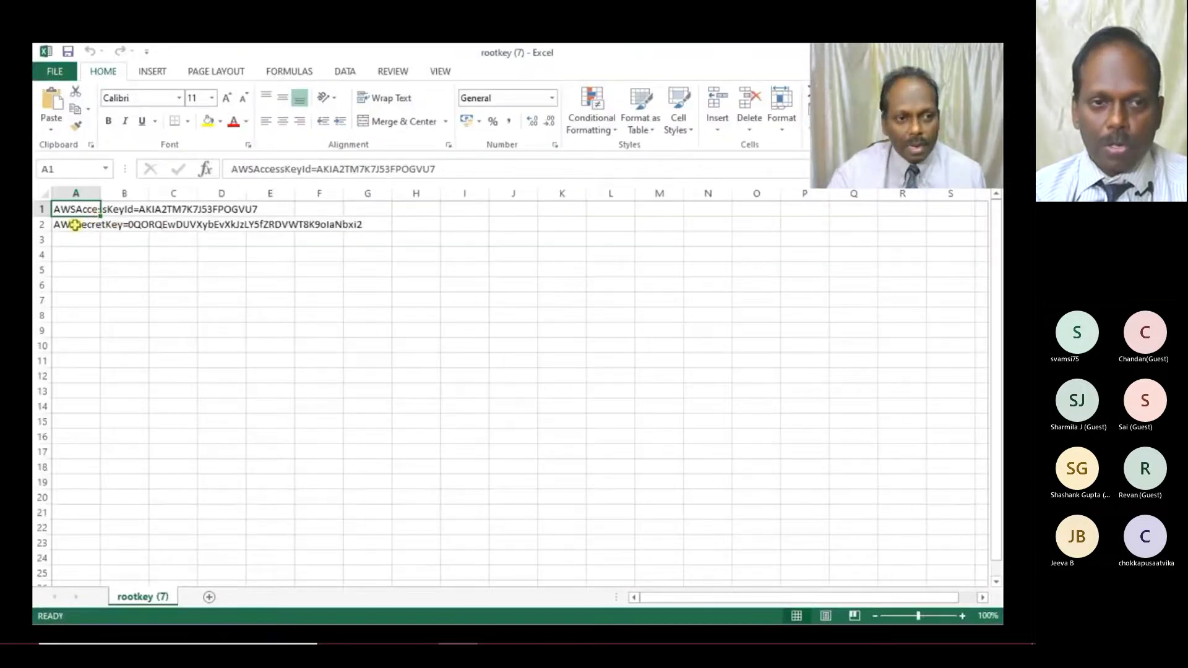
{"action": "left_click", "coordinate": [73, 227]}
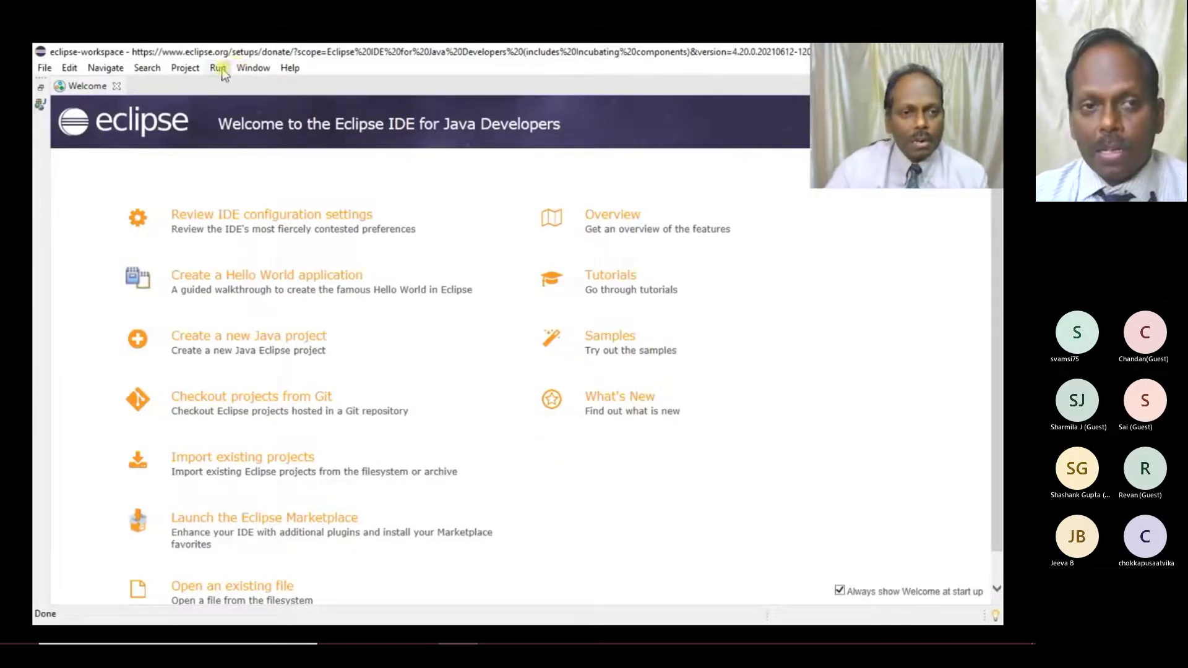
- Pause the video at 2:26 on the Eclipse welcome screen, then resume playback
{"action": "left_click", "coordinate": [690, 476]}
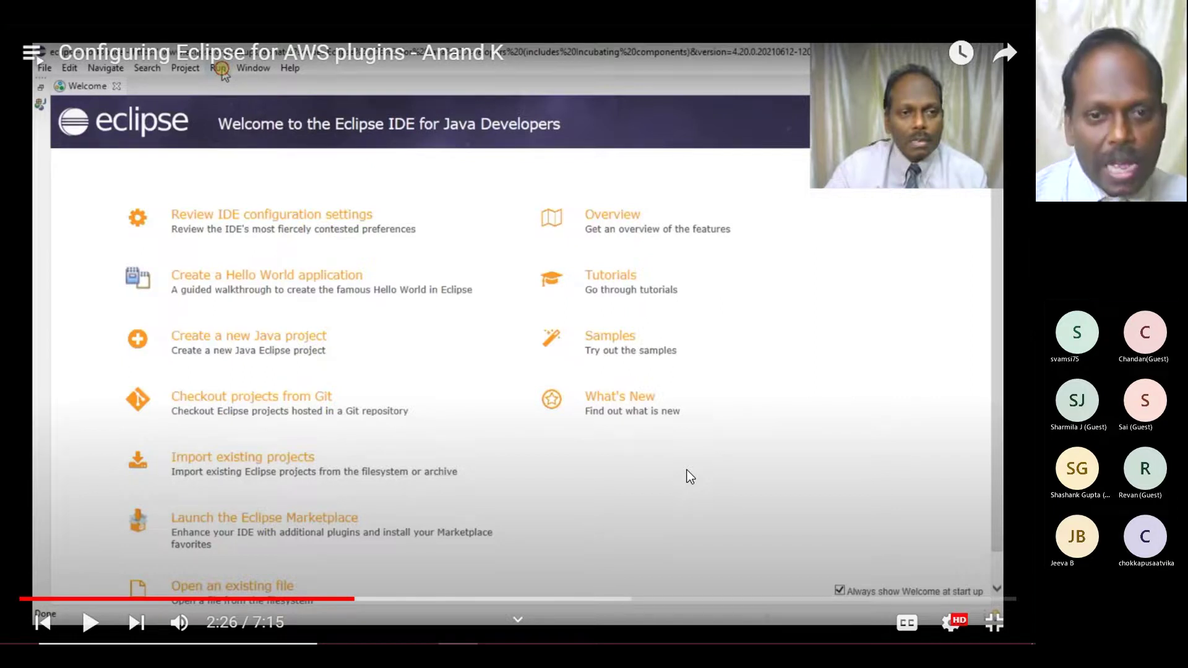
{"action": "left_click", "coordinate": [690, 476]}
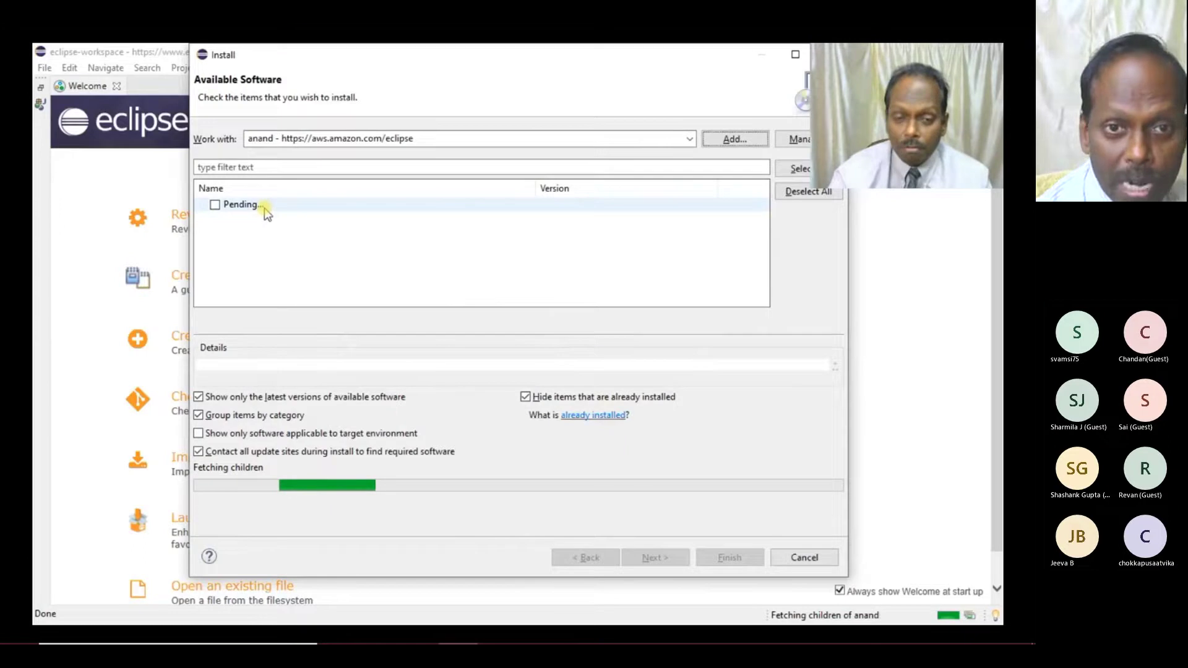
- Play through selecting AWS Core Management, Developer and Data Management Tools, then pause on Install Details
{"action": "left_click", "coordinate": [214, 205]}
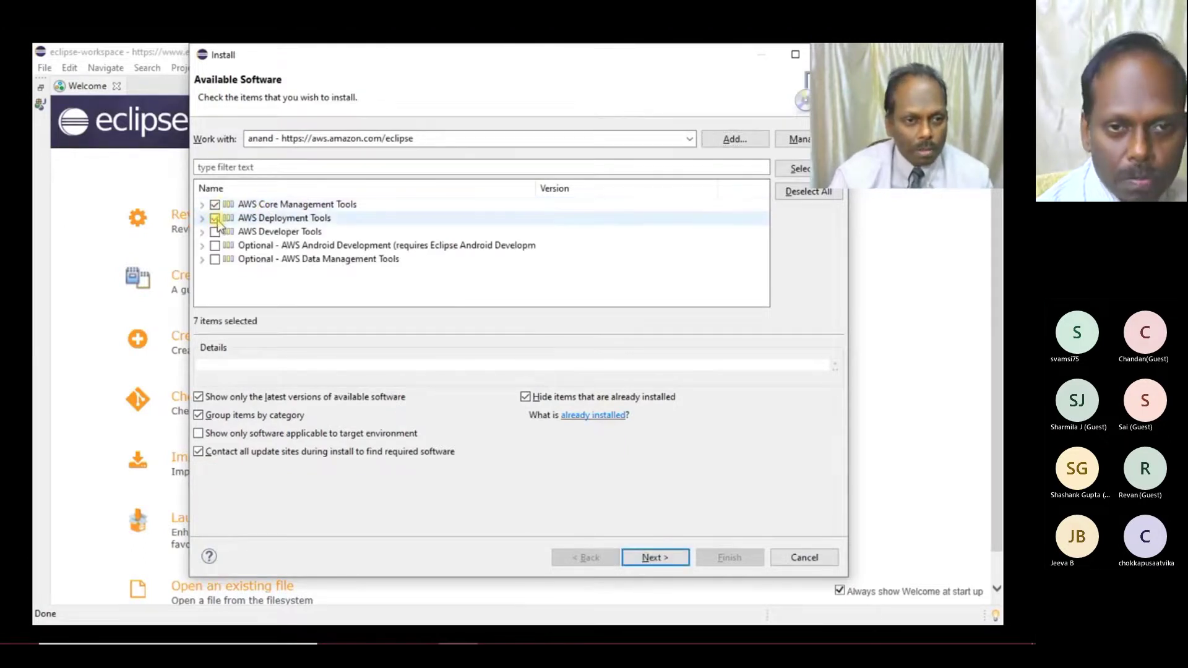
{"action": "left_click", "coordinate": [214, 245]}
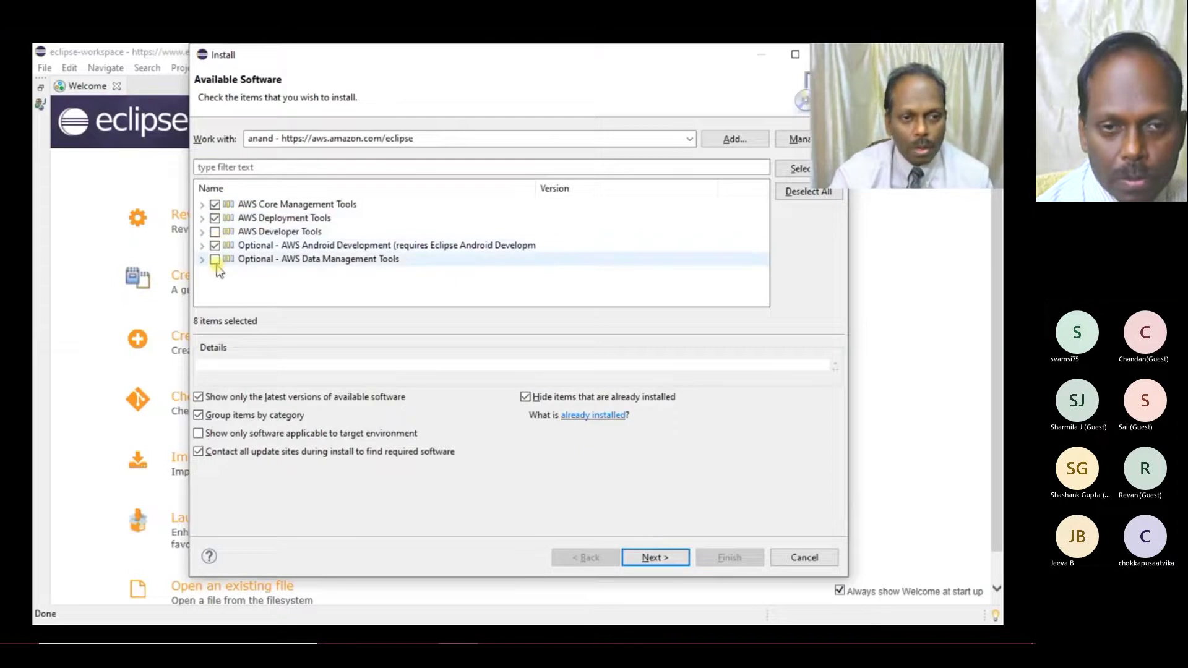
{"action": "left_click", "coordinate": [214, 232]}
{"action": "left_click", "coordinate": [214, 245]}
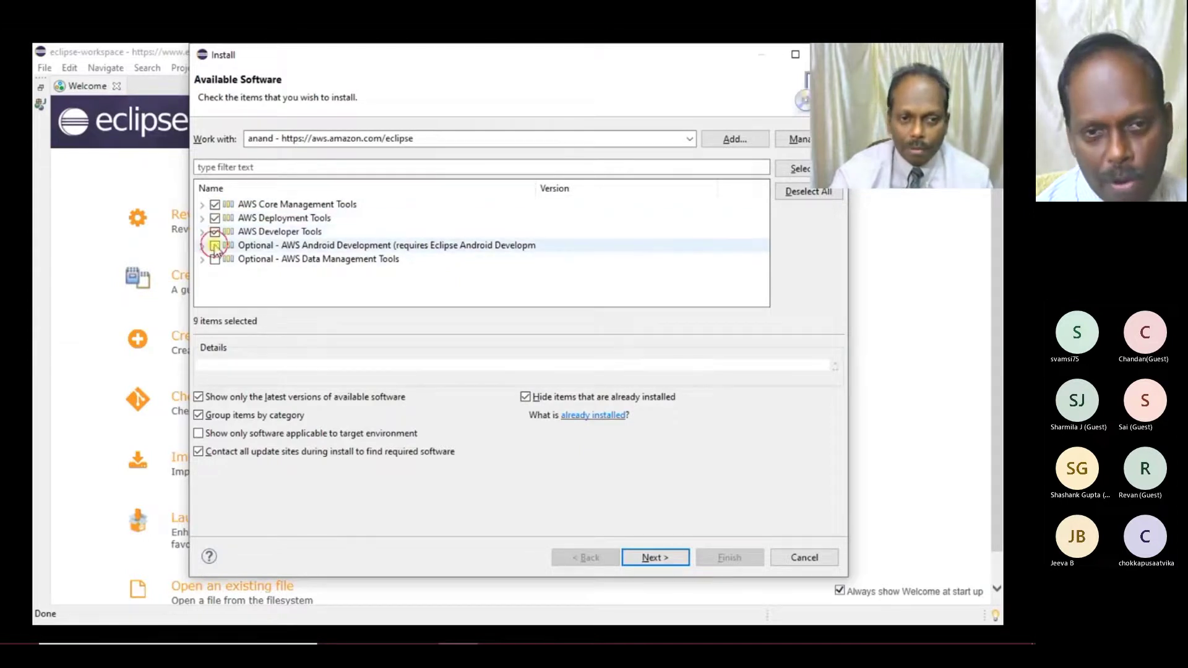
{"action": "left_click", "coordinate": [214, 259]}
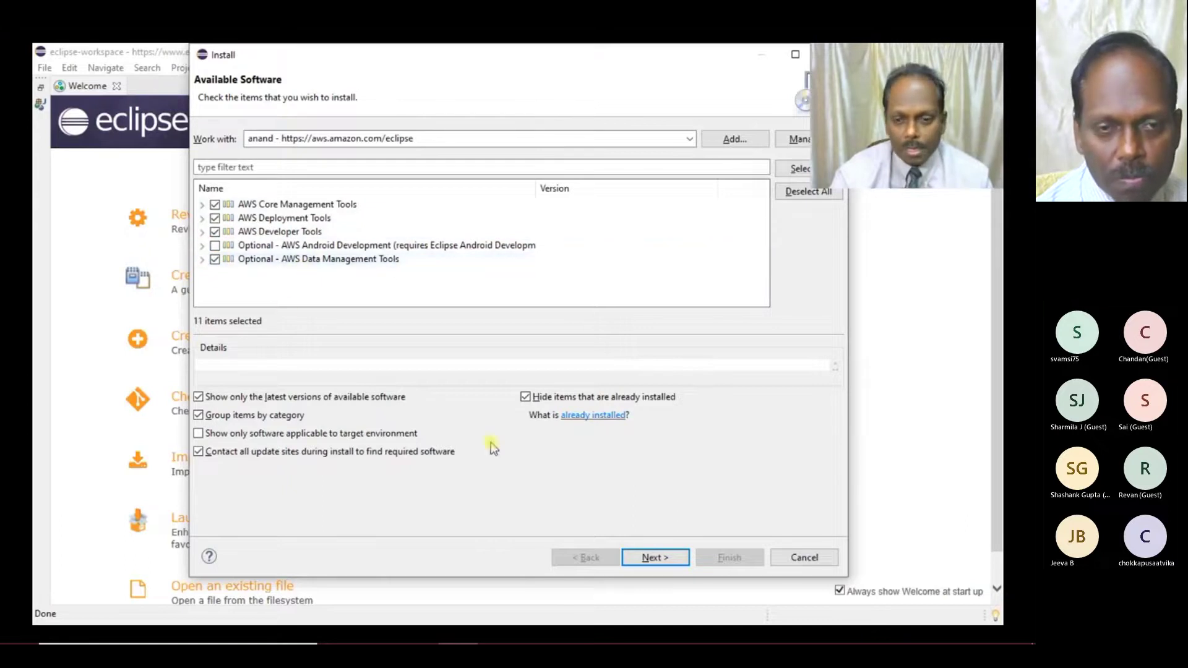
{"action": "left_click", "coordinate": [673, 560]}
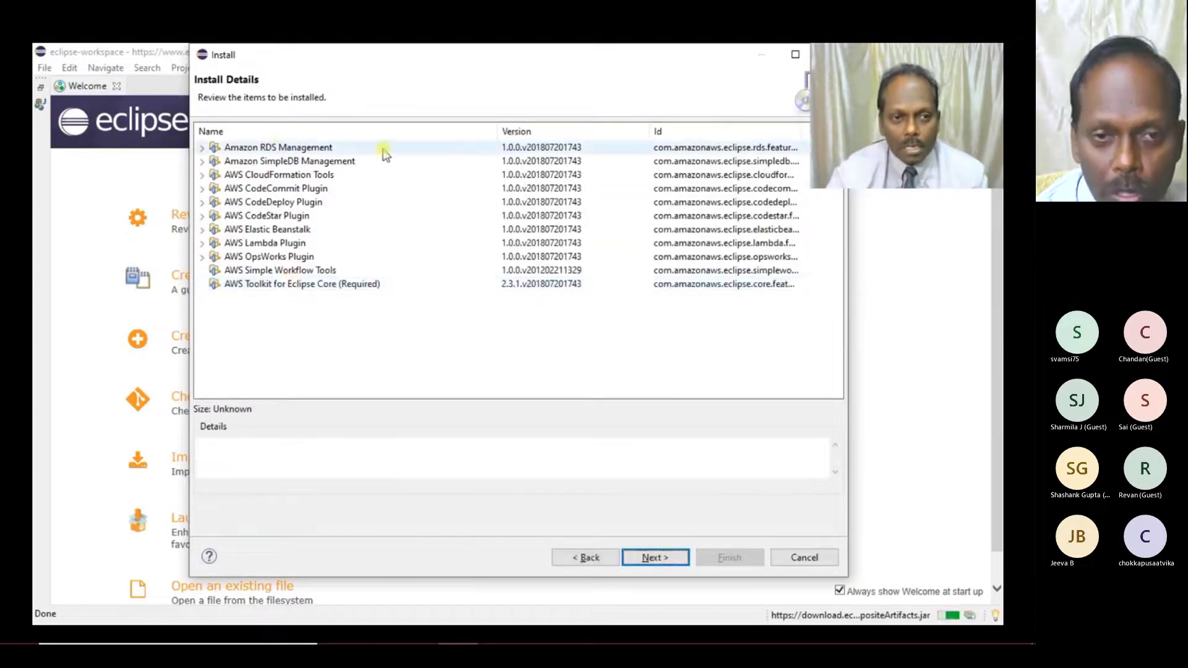
{"action": "left_click", "coordinate": [689, 474]}
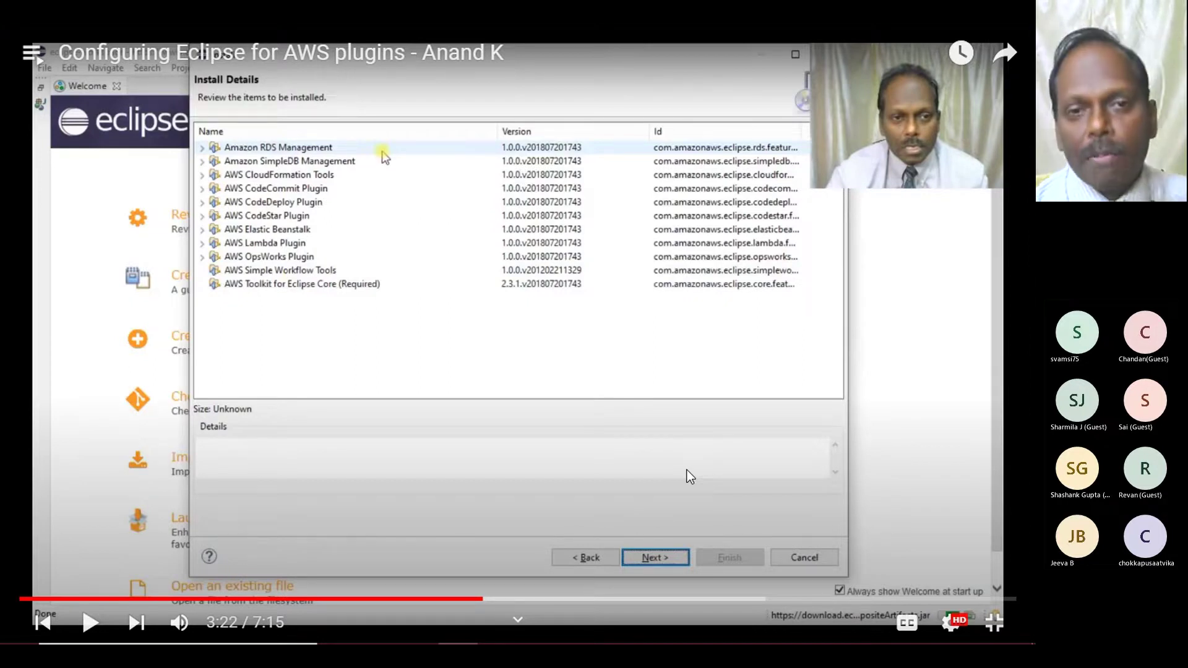
- Resume the video and let it continue past the Security Warning's Install anyway
{"action": "left_click", "coordinate": [687, 470]}
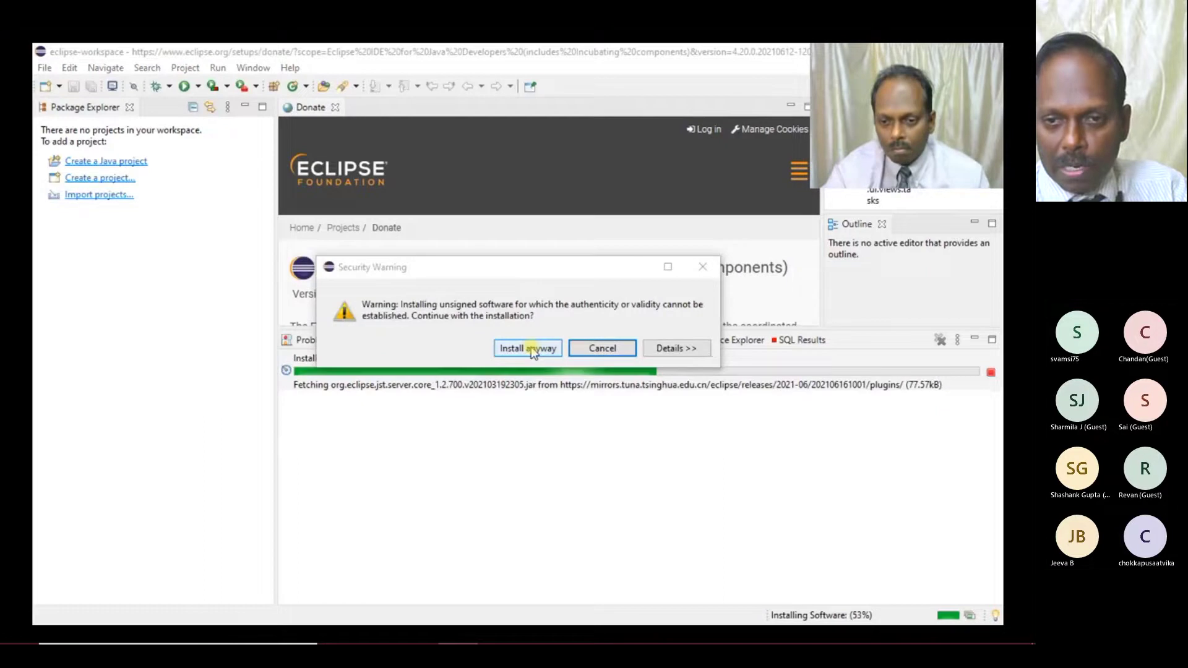
{"action": "left_click", "coordinate": [533, 350]}
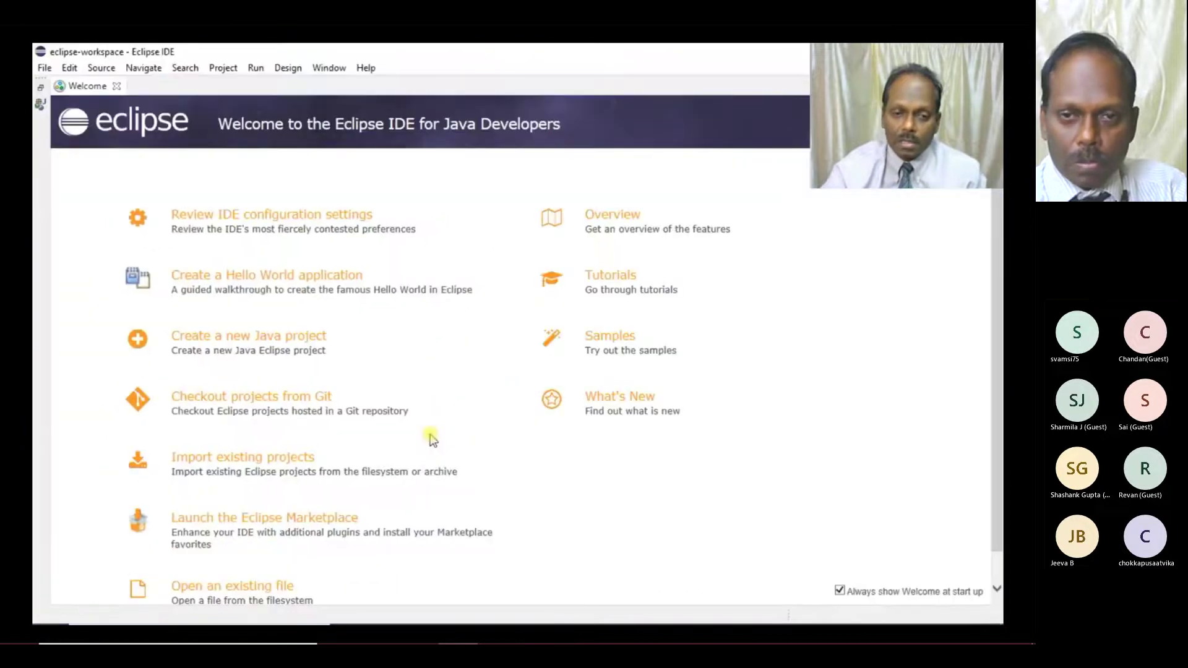
- Play past the closed Welcome tab, pause and resume, then pause at 4:36 on expanded Amazon EC2
{"action": "left_click", "coordinate": [115, 86]}
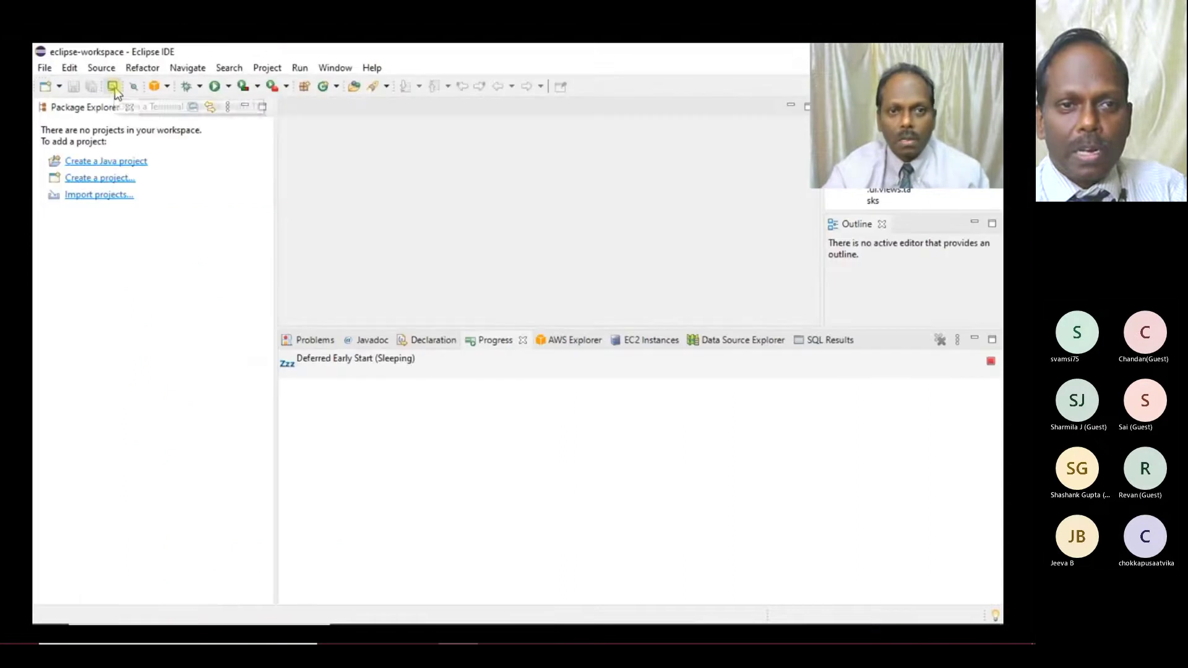
{"action": "left_click", "coordinate": [439, 262]}
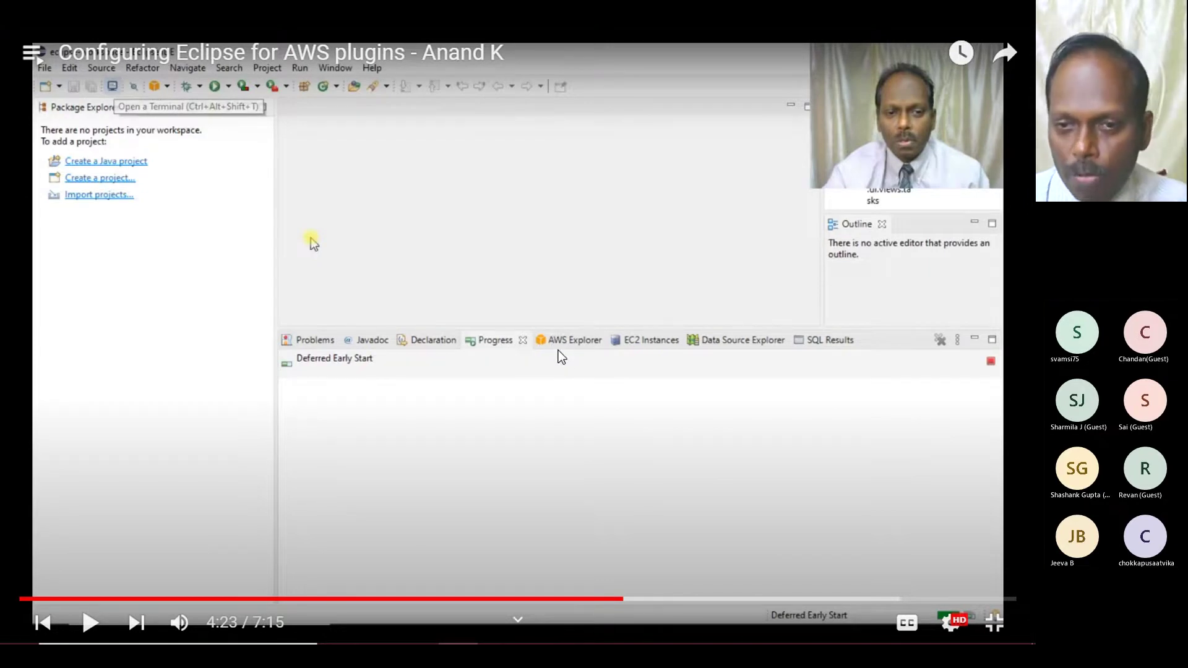
{"action": "left_click", "coordinate": [580, 276]}
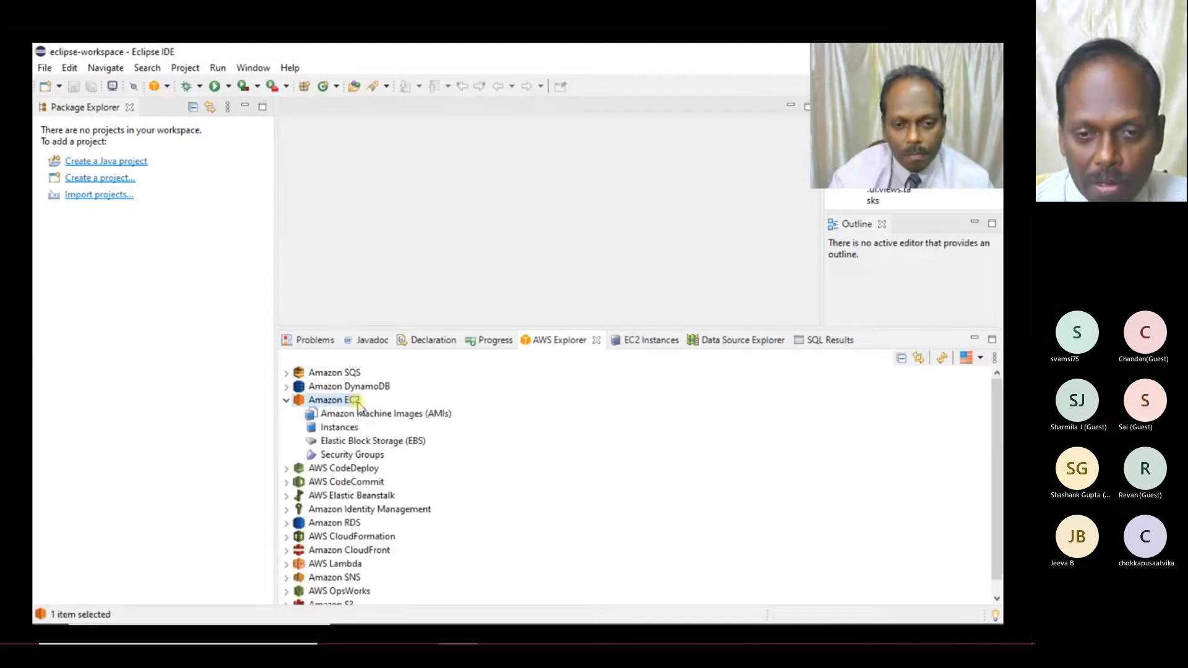
{"action": "left_click", "coordinate": [640, 271]}
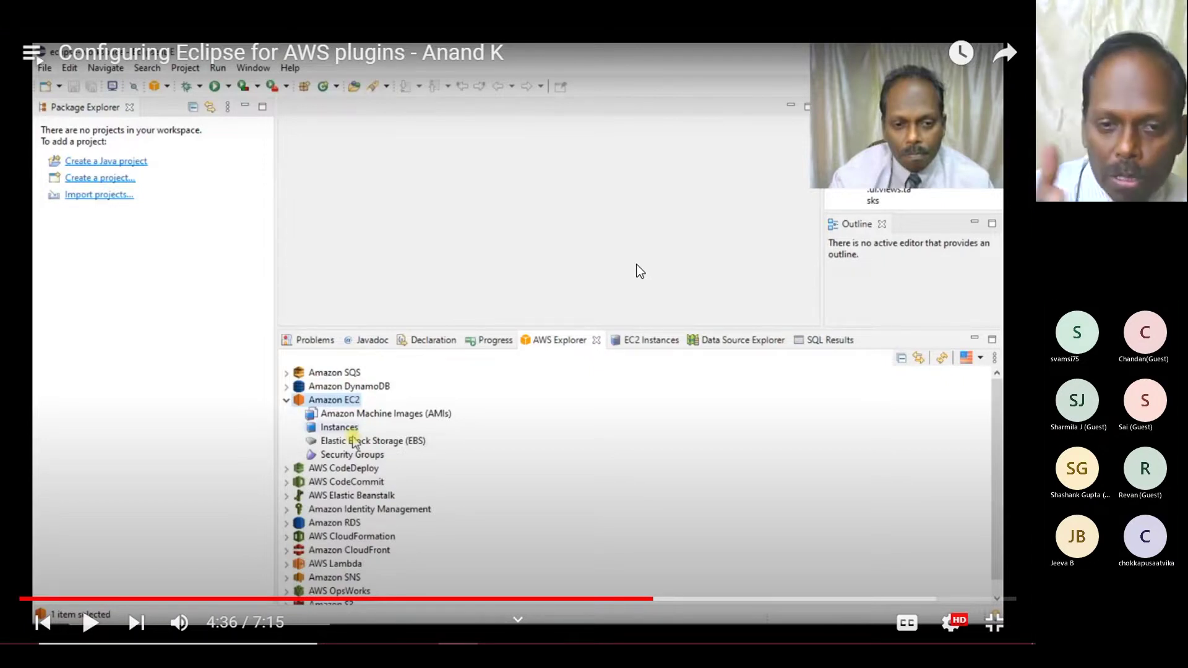
- Resume the video and let it run to the S3 console showing one us-east-2 bucket
{"action": "left_click", "coordinate": [640, 272]}
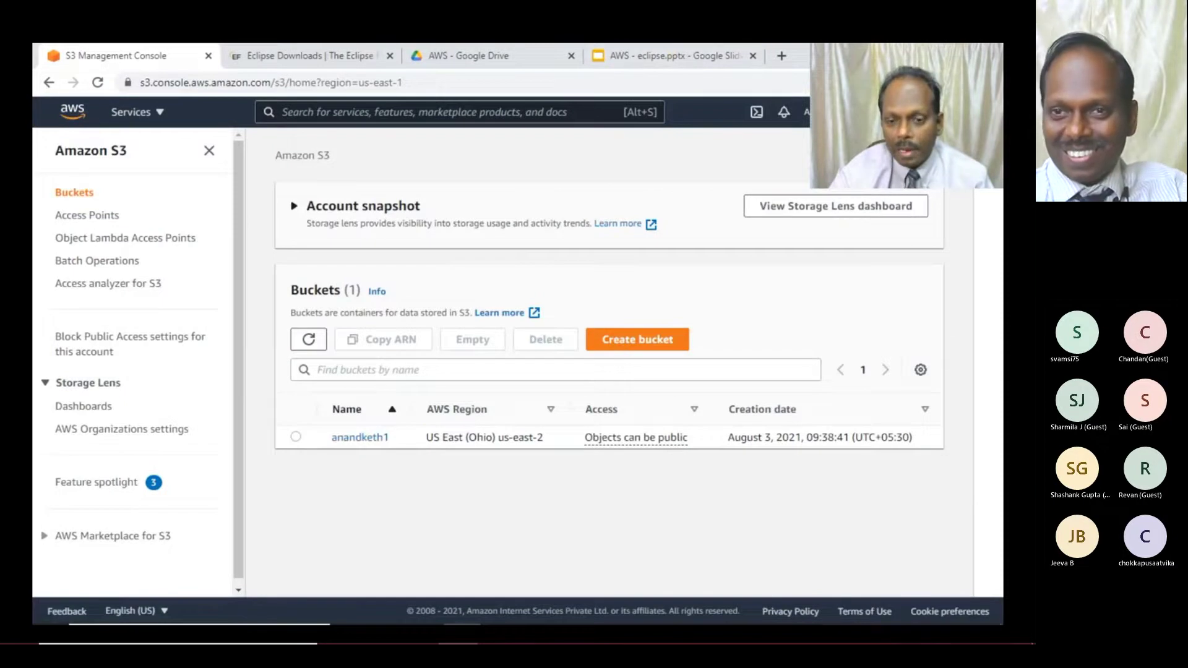
- Back in Eclipse, delete the existing bucket under Amazon S3 and confirm the deletion
{"action": "key", "text": "alt+Tab"}
{"action": "double_click", "coordinate": [102, 588]}
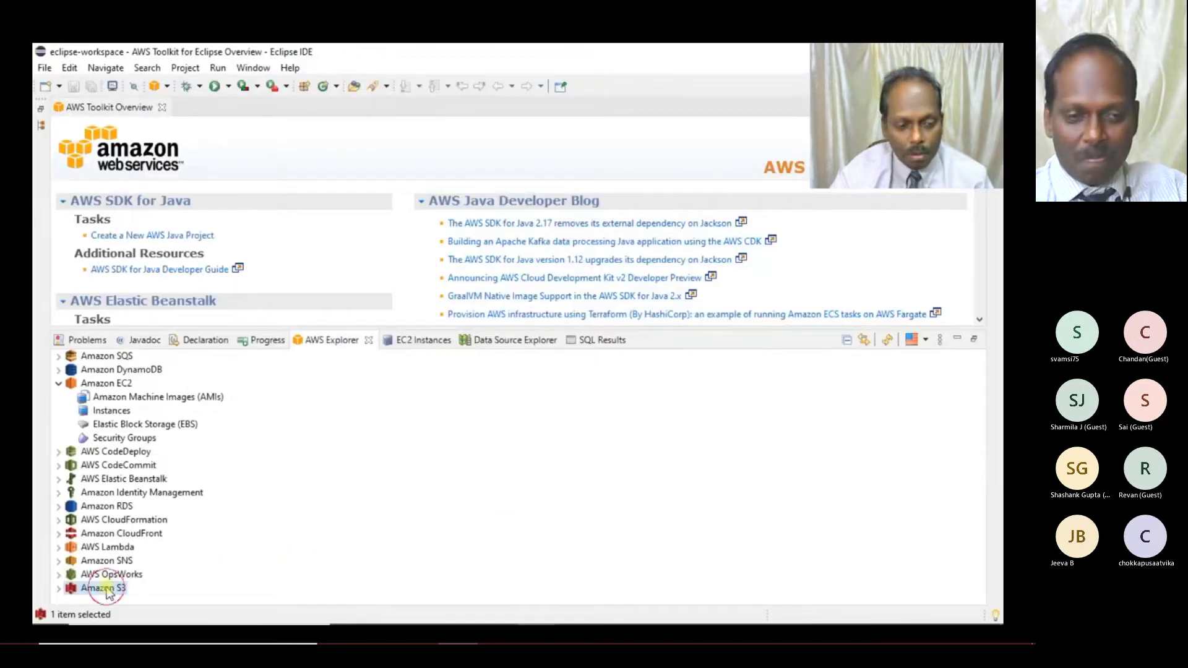
{"action": "double_click", "coordinate": [113, 589]}
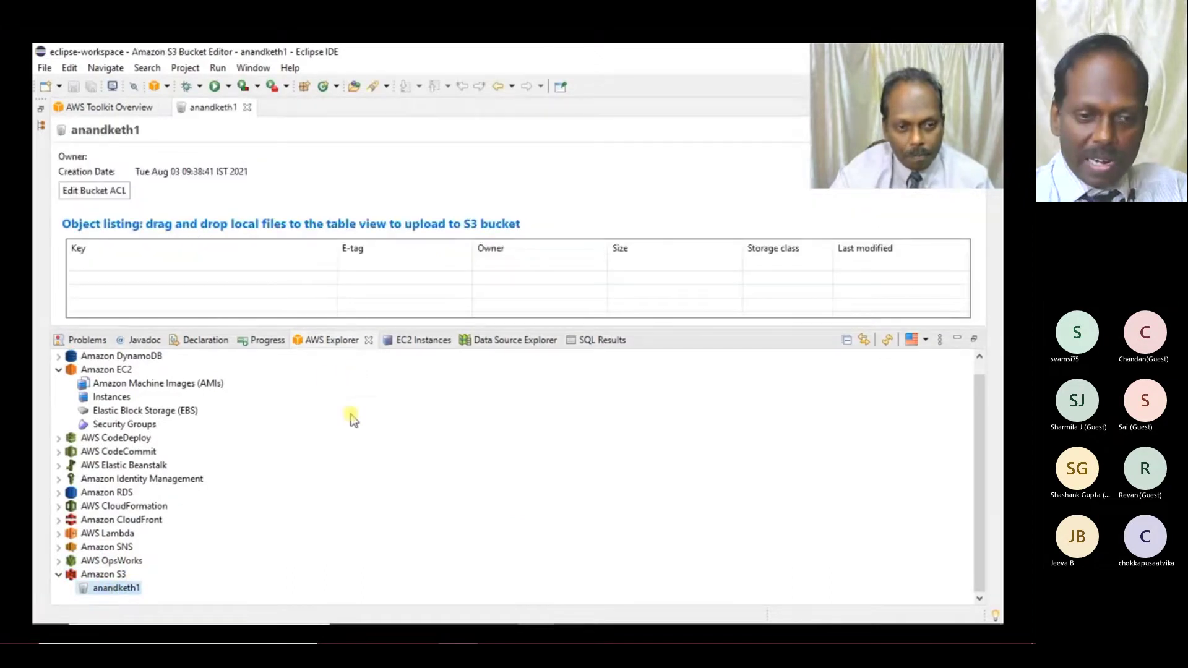
{"action": "right_click", "coordinate": [132, 589]}
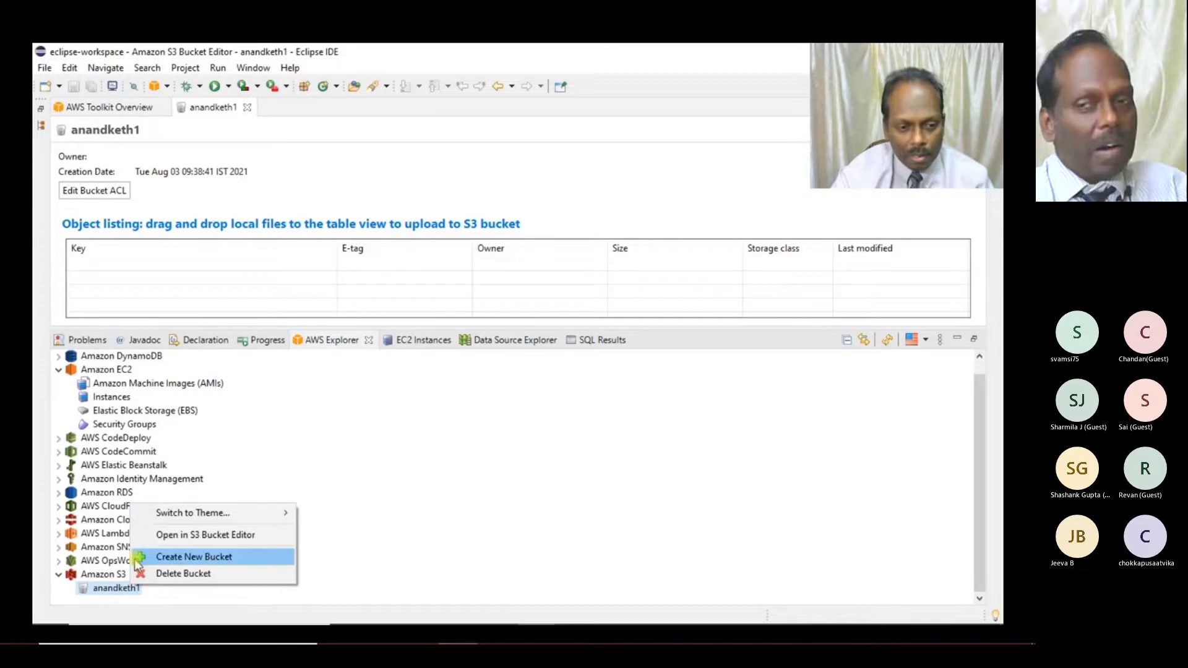
{"action": "left_click", "coordinate": [191, 577]}
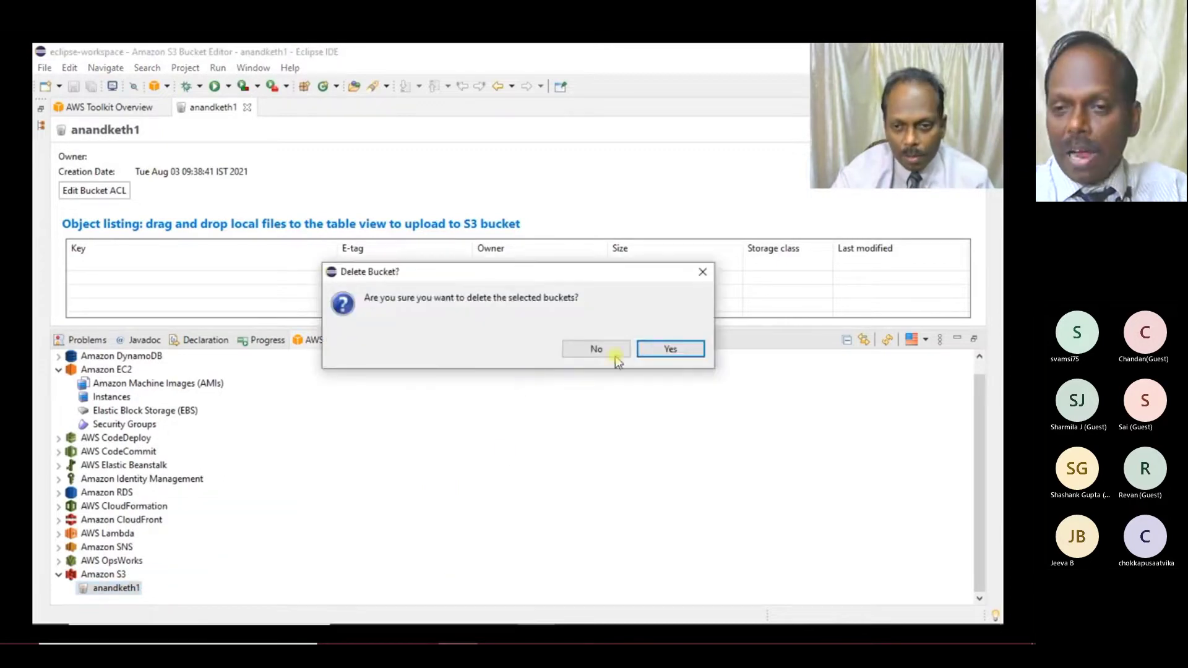
{"action": "left_click", "coordinate": [659, 352]}
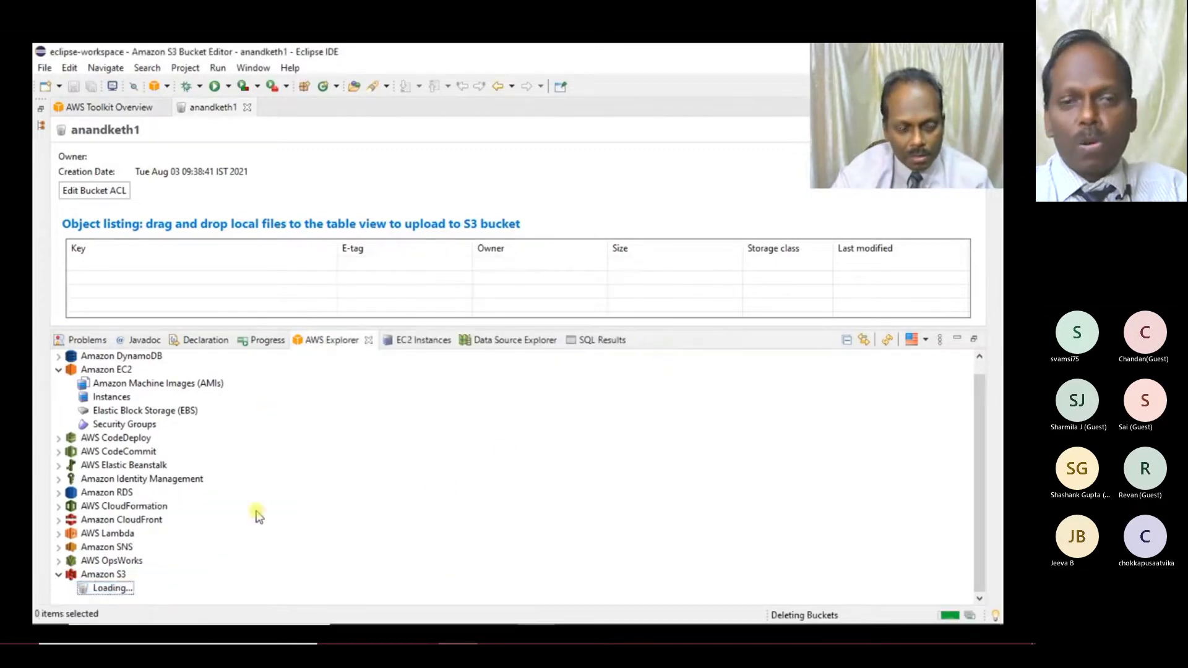
- Refresh the S3 console in the browser to verify no buckets remain
{"action": "mouse_move", "coordinate": [464, 616]}
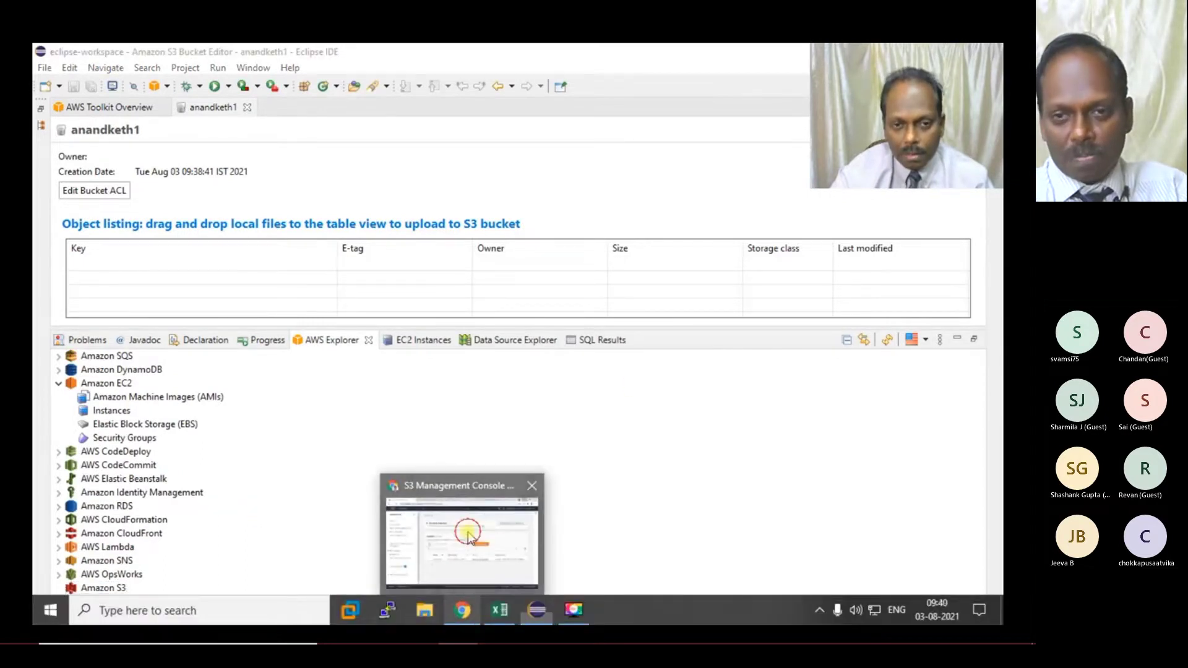
{"action": "left_click", "coordinate": [464, 525]}
{"action": "left_click", "coordinate": [316, 344]}
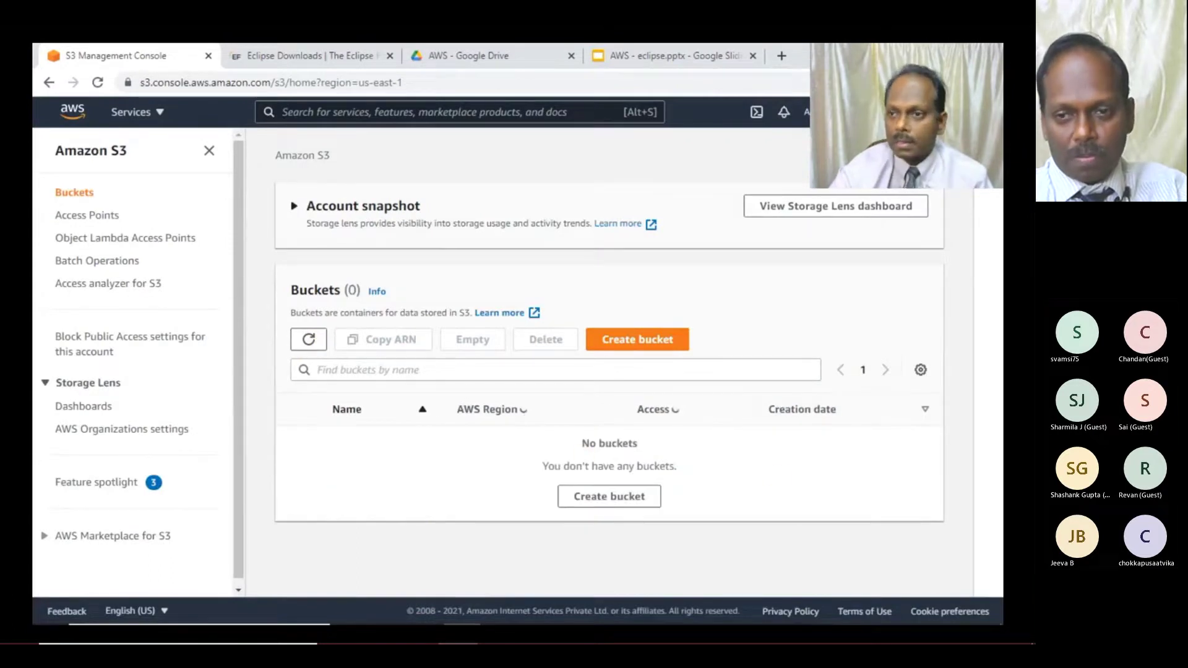
- In Eclipse, open the Amazon EC2 Instances list, showing zero instances in US East (Ohio)
{"action": "key", "text": "alt+Tab"}
{"action": "left_click", "coordinate": [112, 412]}
{"action": "double_click", "coordinate": [111, 411]}
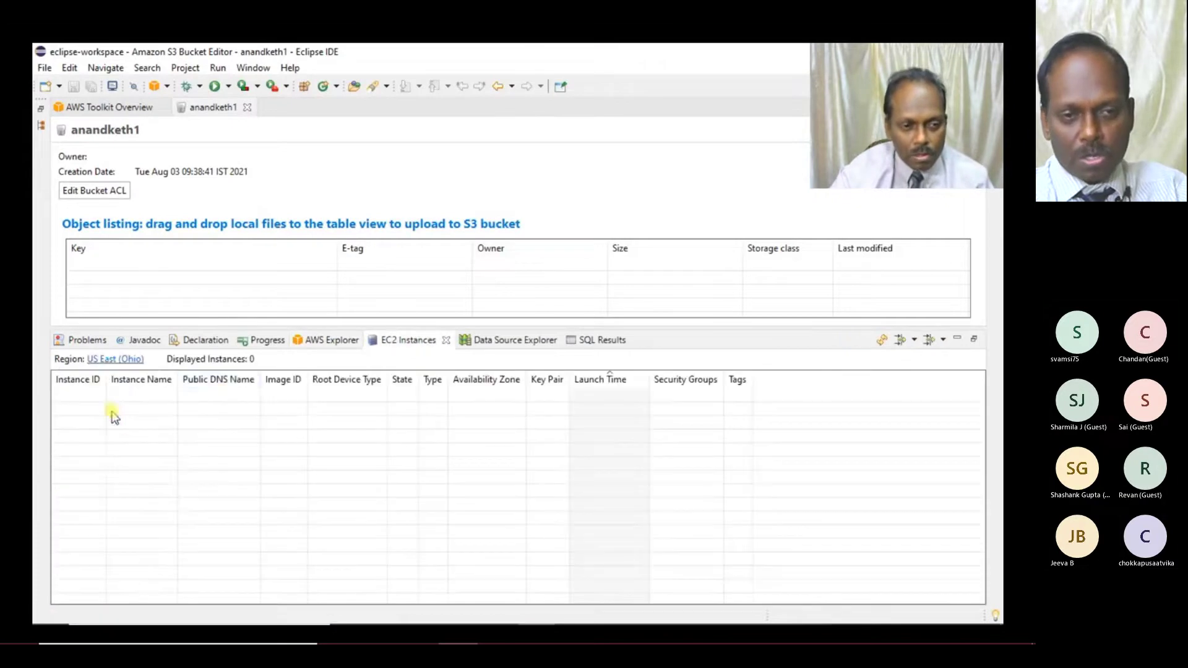
- Change the default region to US East (N. Virginia), revealing two terminated instances, then close the bucket editor
{"action": "left_click", "coordinate": [134, 360]}
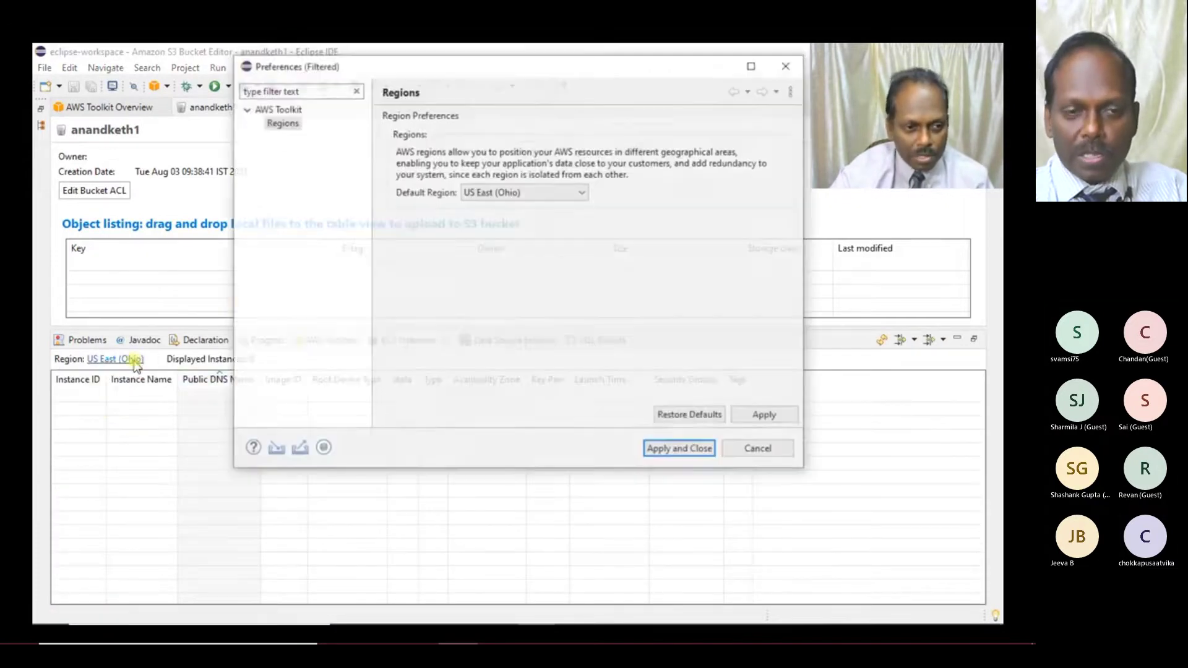
{"action": "left_click", "coordinate": [519, 192]}
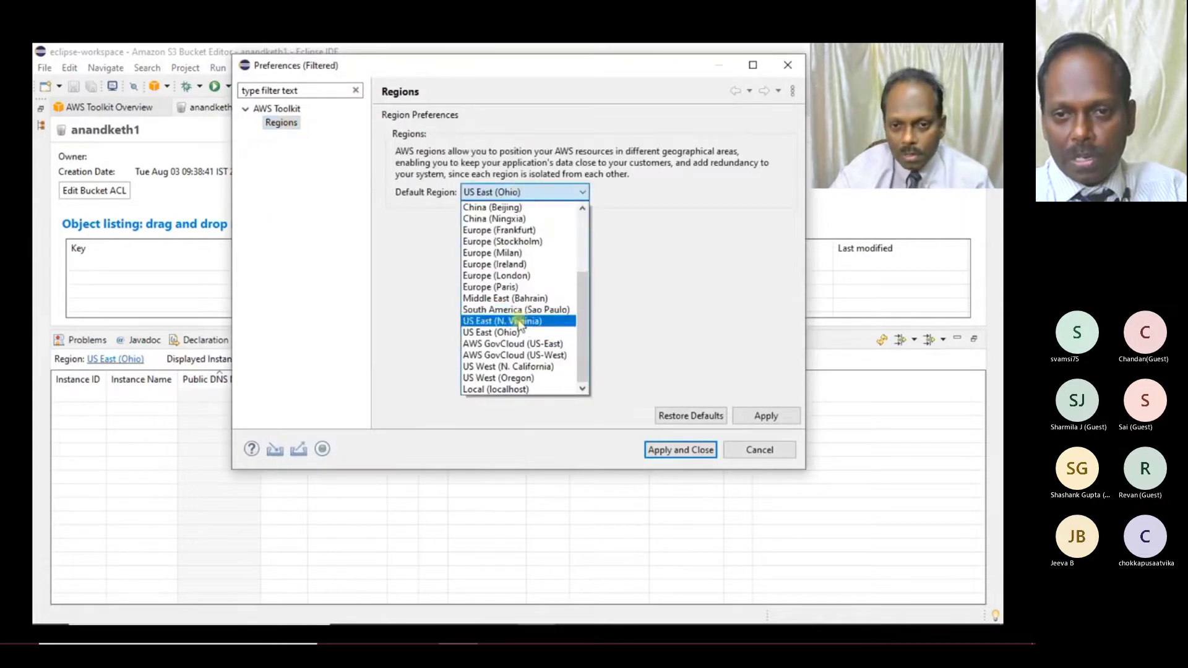
{"action": "left_click", "coordinate": [515, 321]}
{"action": "left_click", "coordinate": [774, 415]}
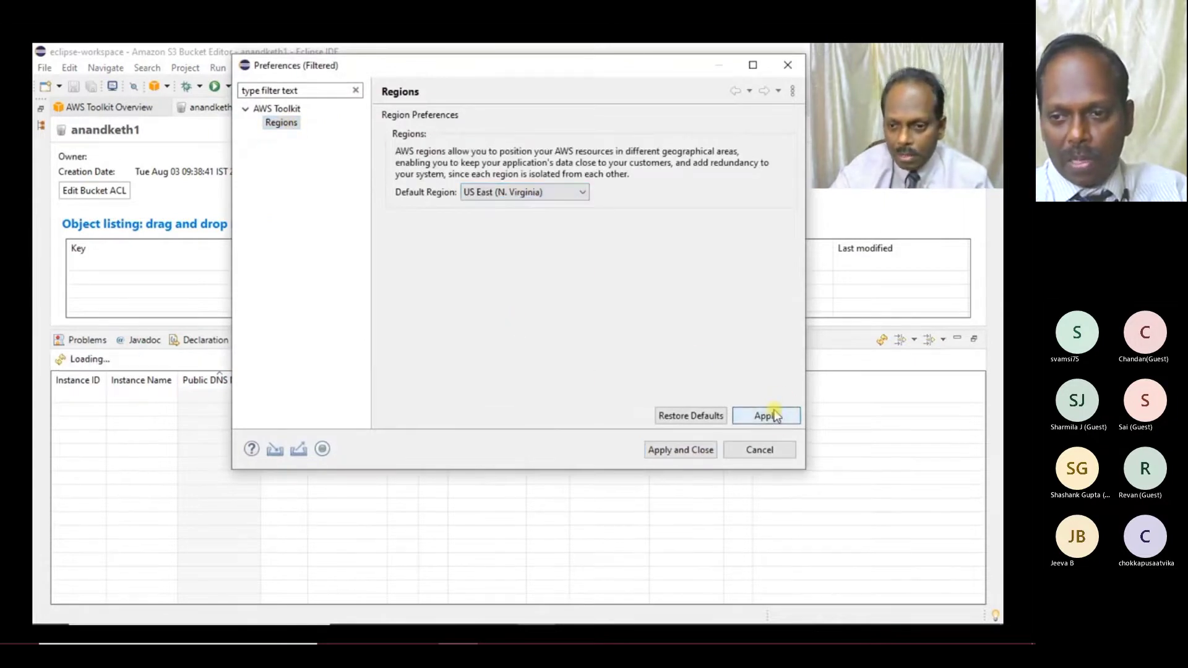
{"action": "left_click", "coordinate": [674, 455]}
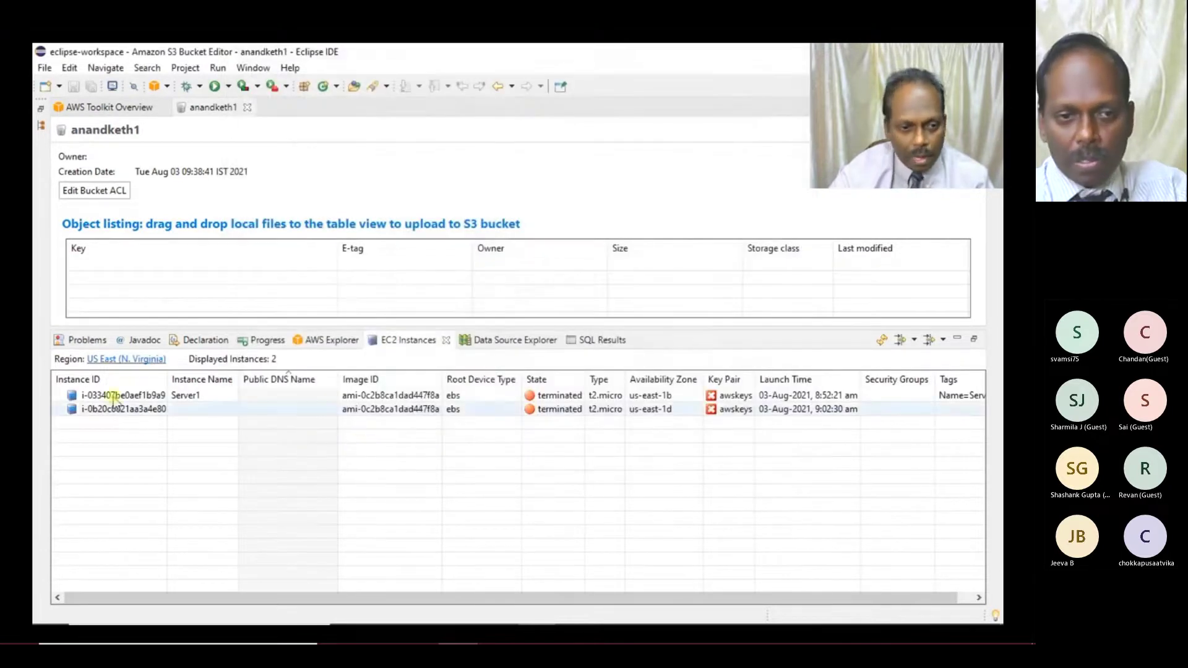
{"action": "left_click", "coordinate": [534, 411]}
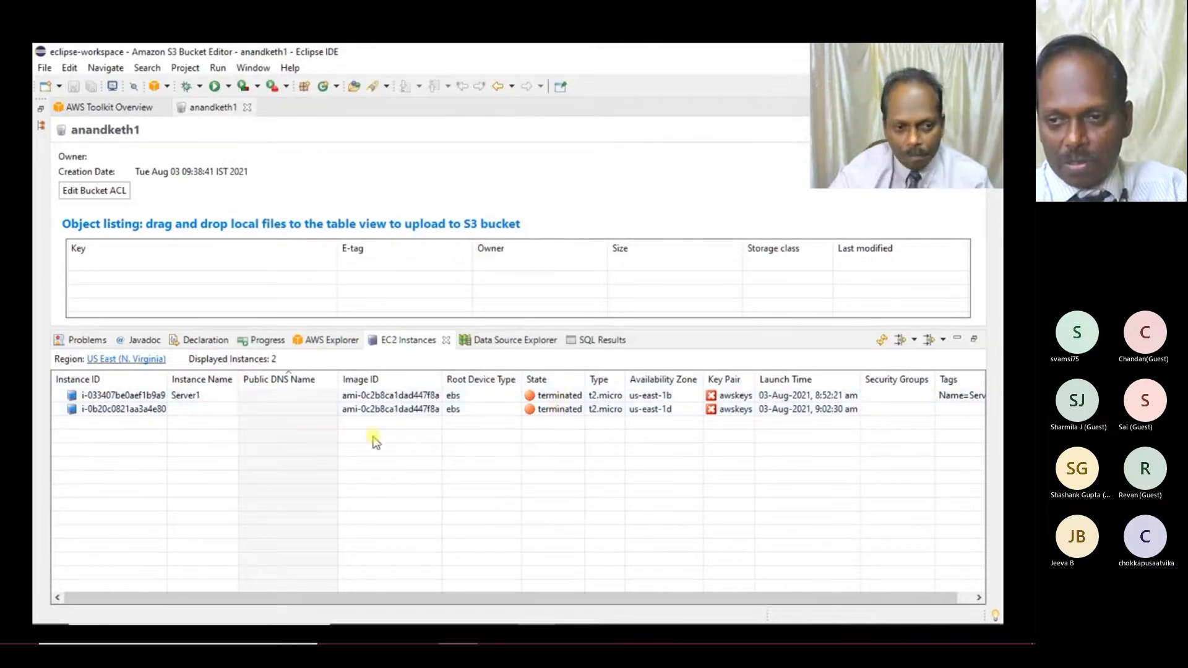
{"action": "left_click", "coordinate": [247, 107]}
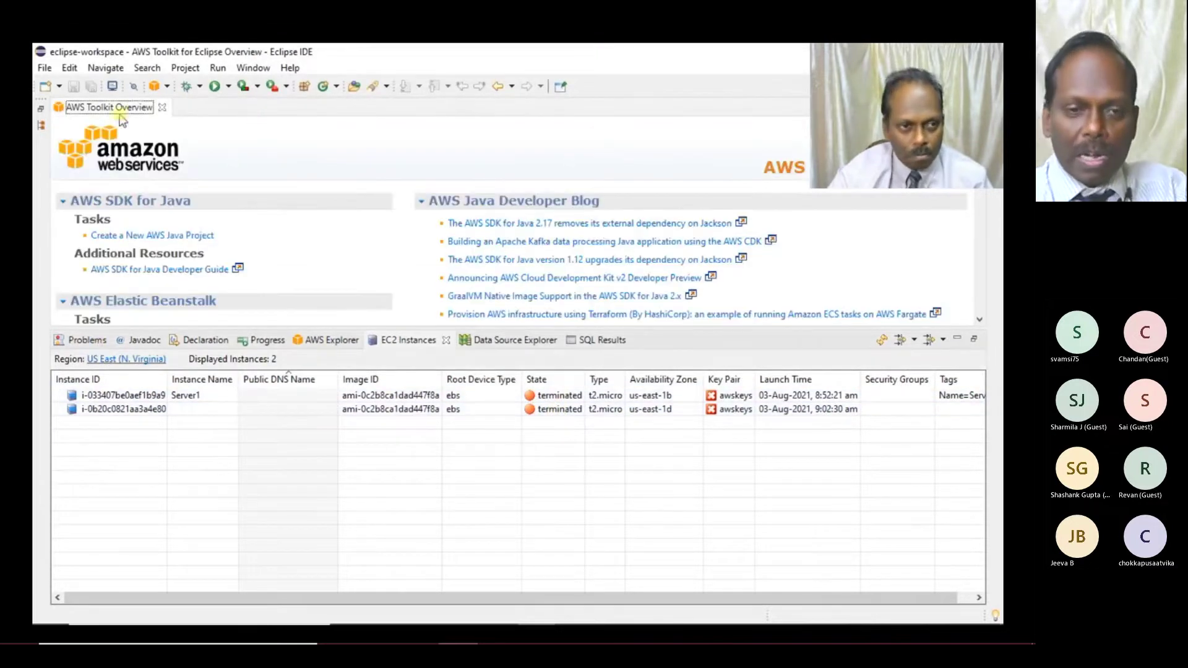